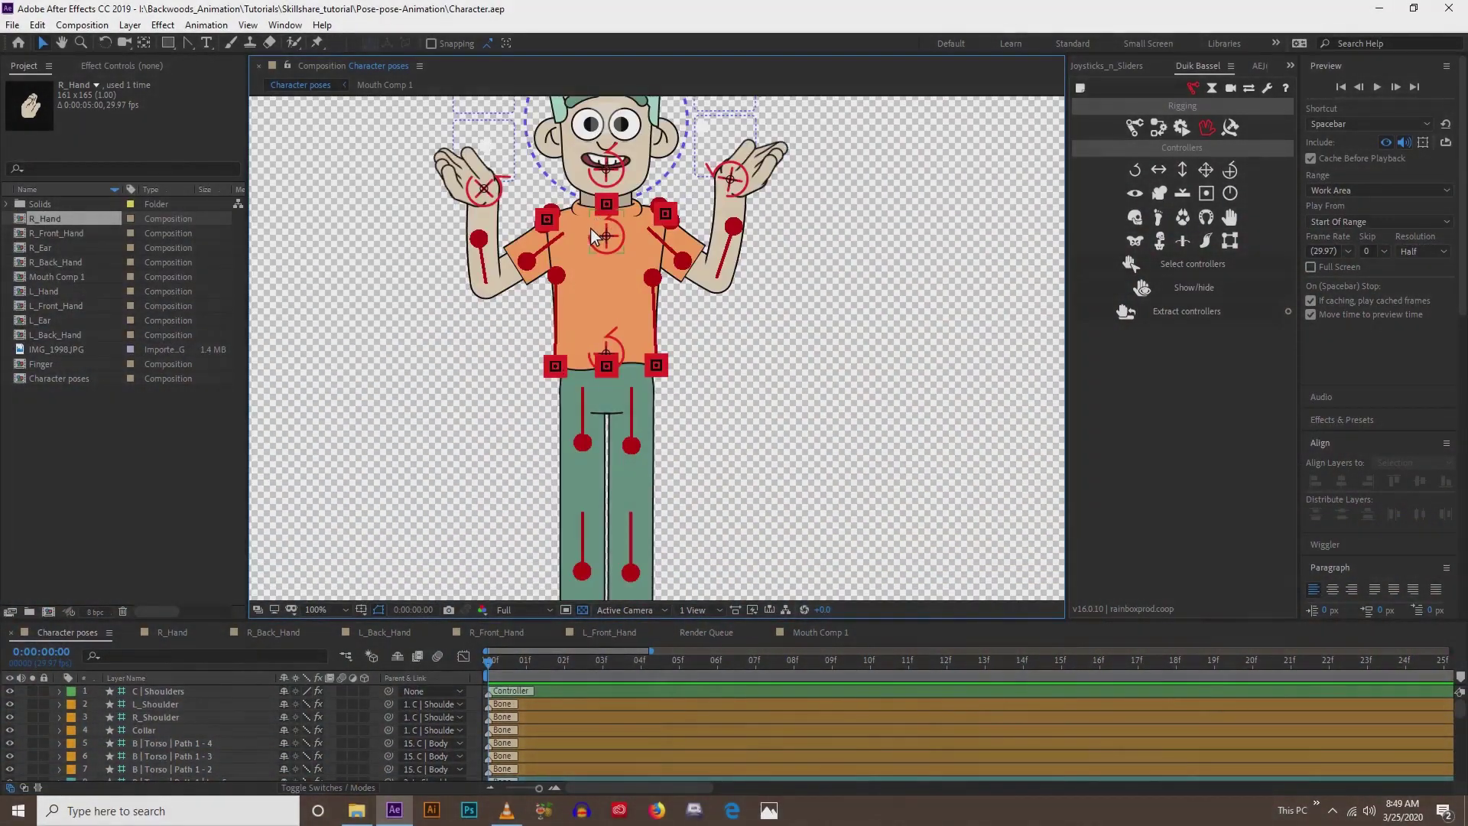
# - Move the shoulder controller down the torso and shift the collar bone sideways to try out the rig
pyautogui.moveTo(570, 240); pyautogui.dragTo(582, 325)
pyautogui.click(626, 207)
pyautogui.moveTo(625, 208); pyautogui.dragTo(695, 205)
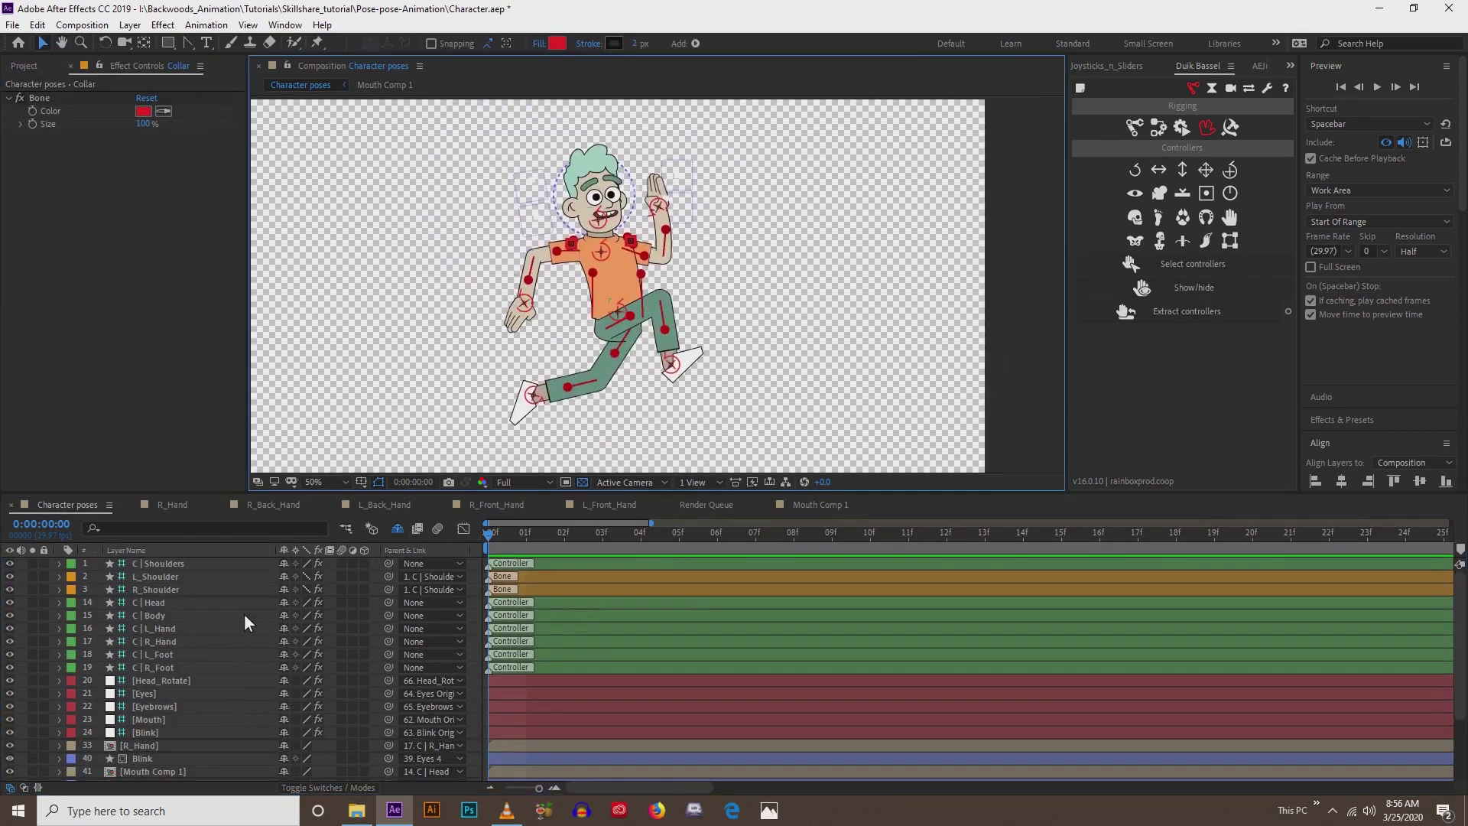
# - Reorder the C | Shoulders layer so it sits between C | Head and C | Body
pyautogui.click(154, 606)
pyautogui.moveTo(171, 563); pyautogui.dragTo(171, 611)
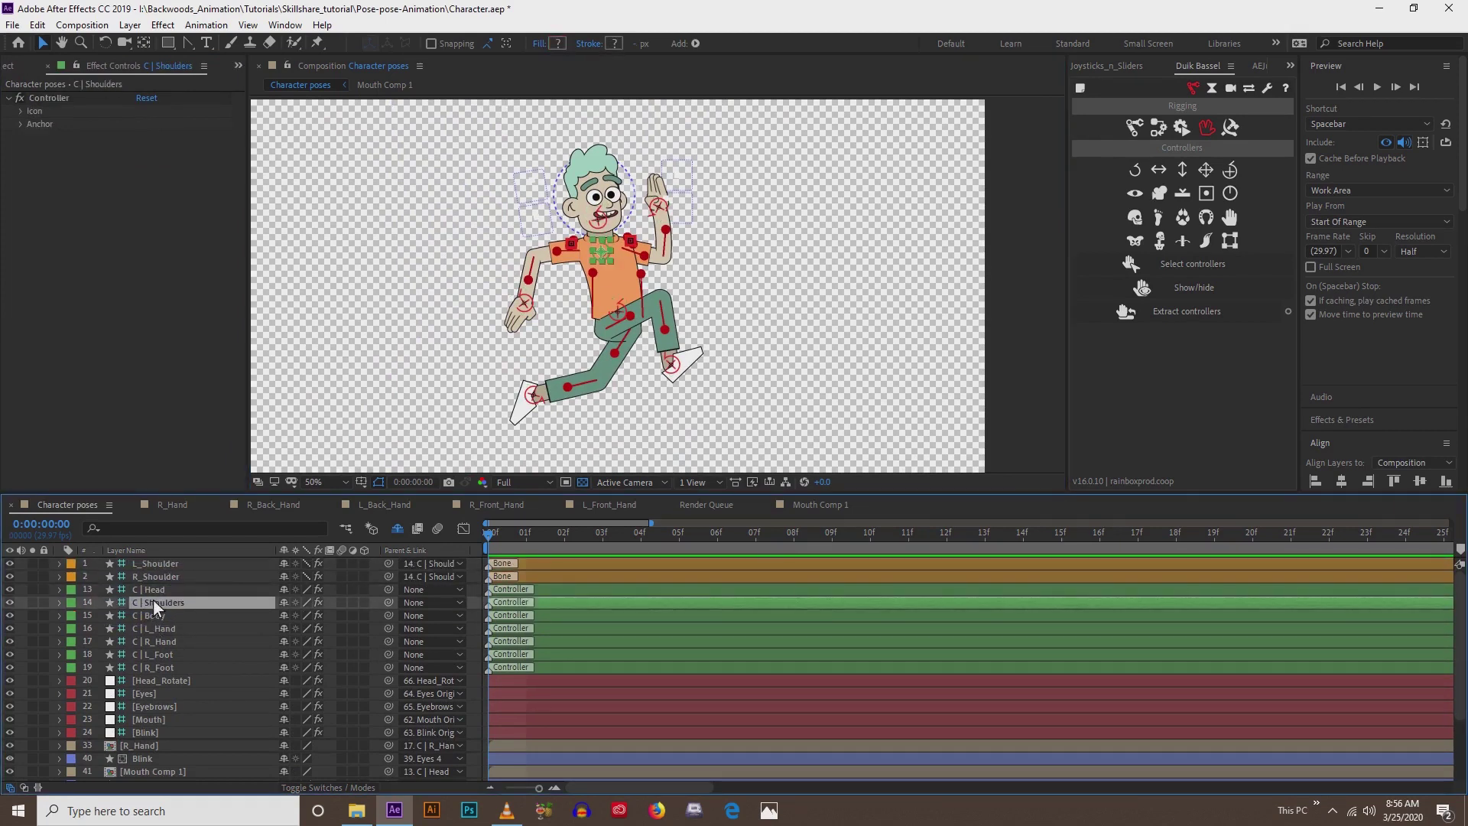
pyautogui.click(155, 590)
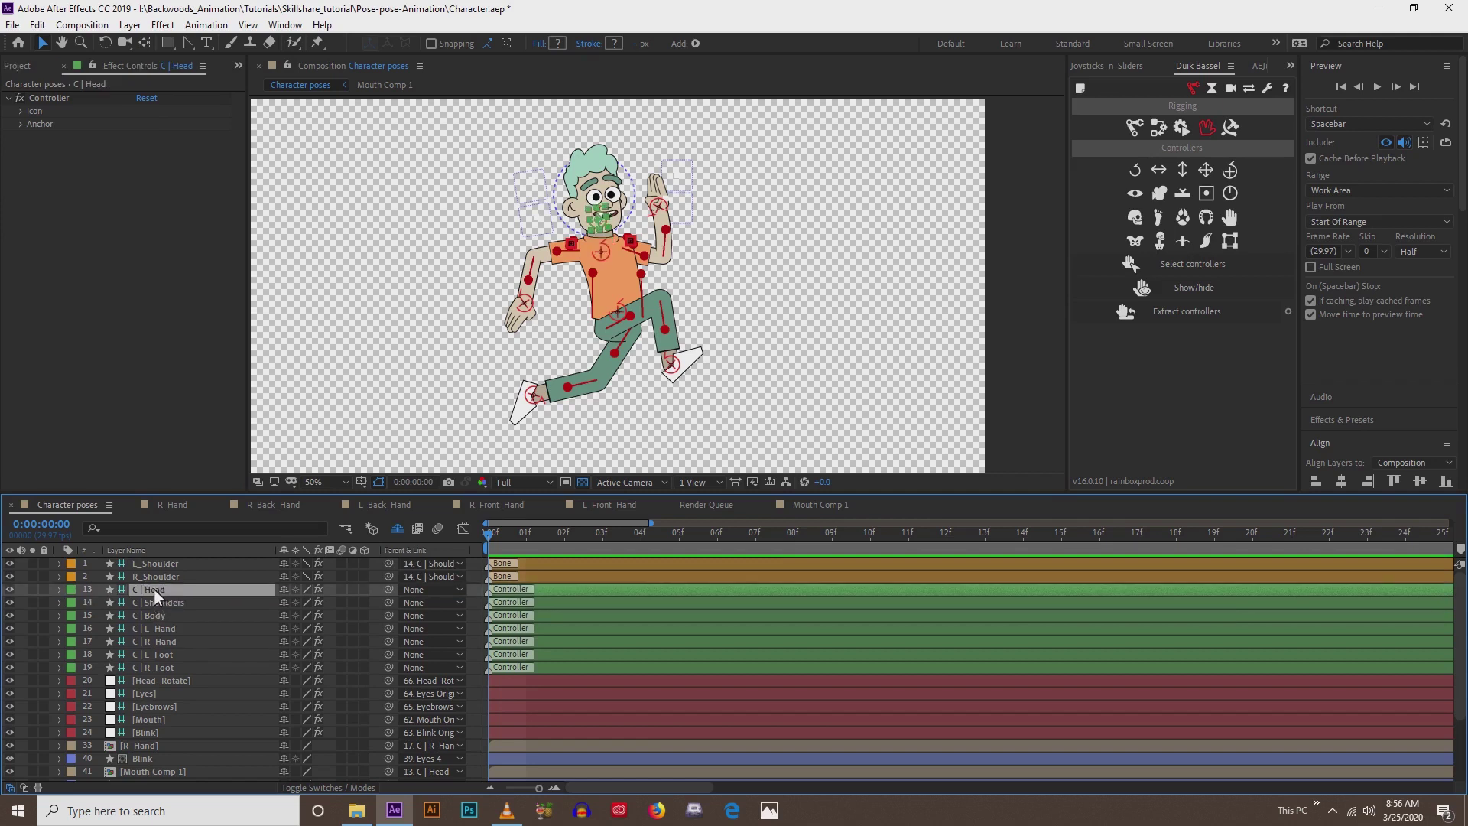
pyautogui.click(160, 601)
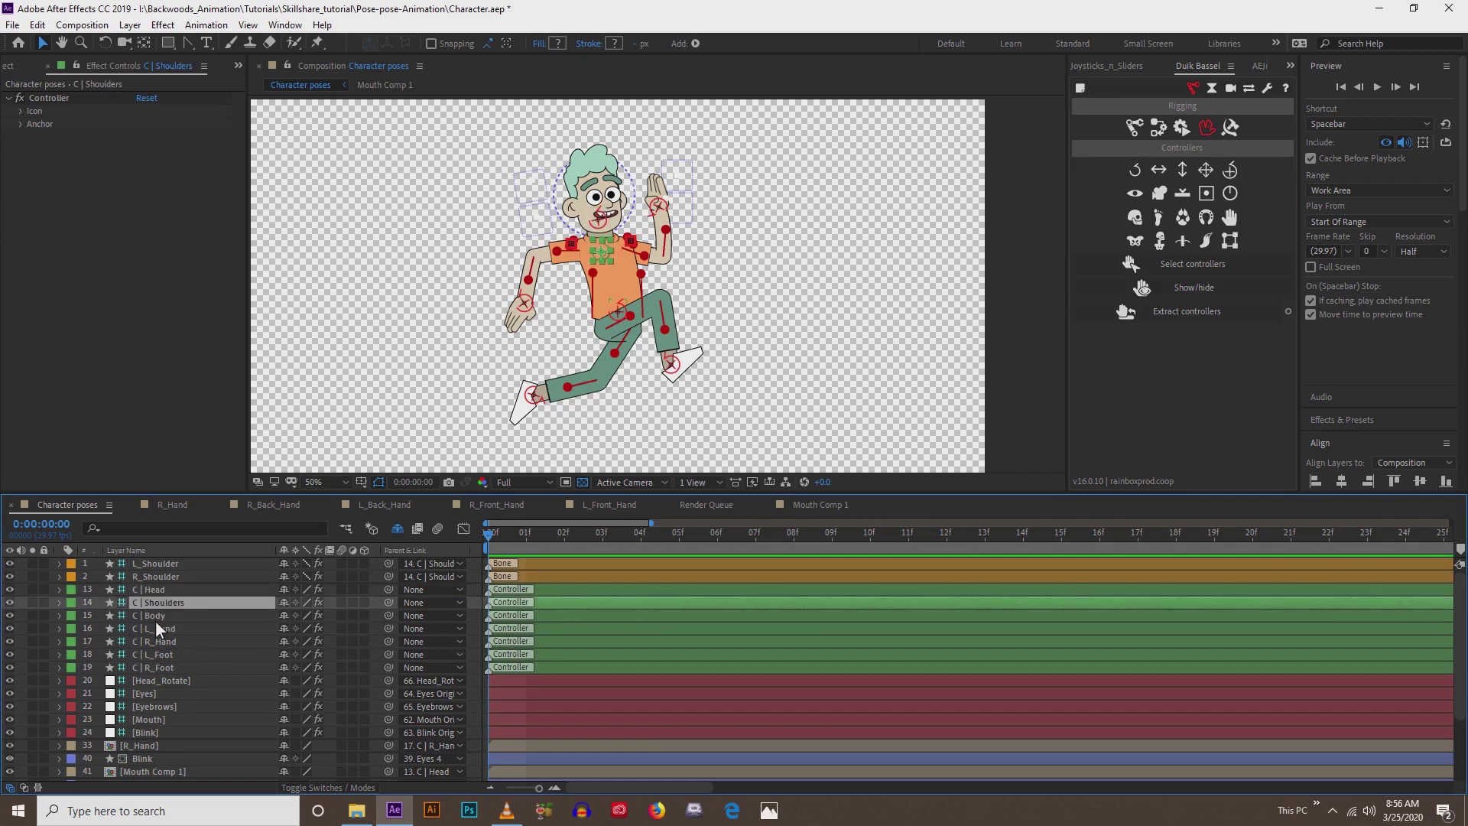
pyautogui.click(154, 617)
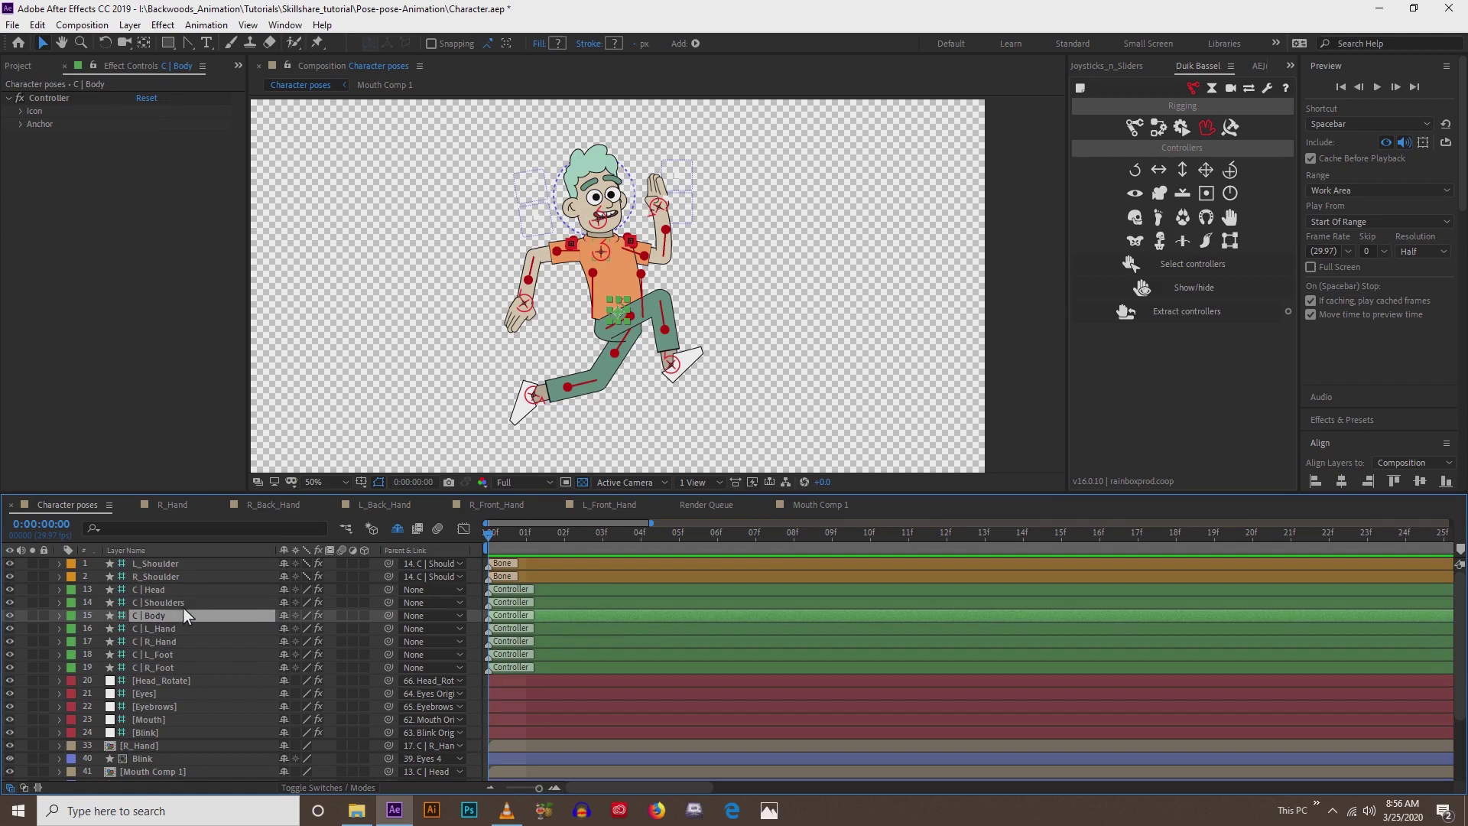
# - Set Position keyframes at frame 0 for the C | Head, C | Shoulders and C | Body controllers
pyautogui.click(166, 591)
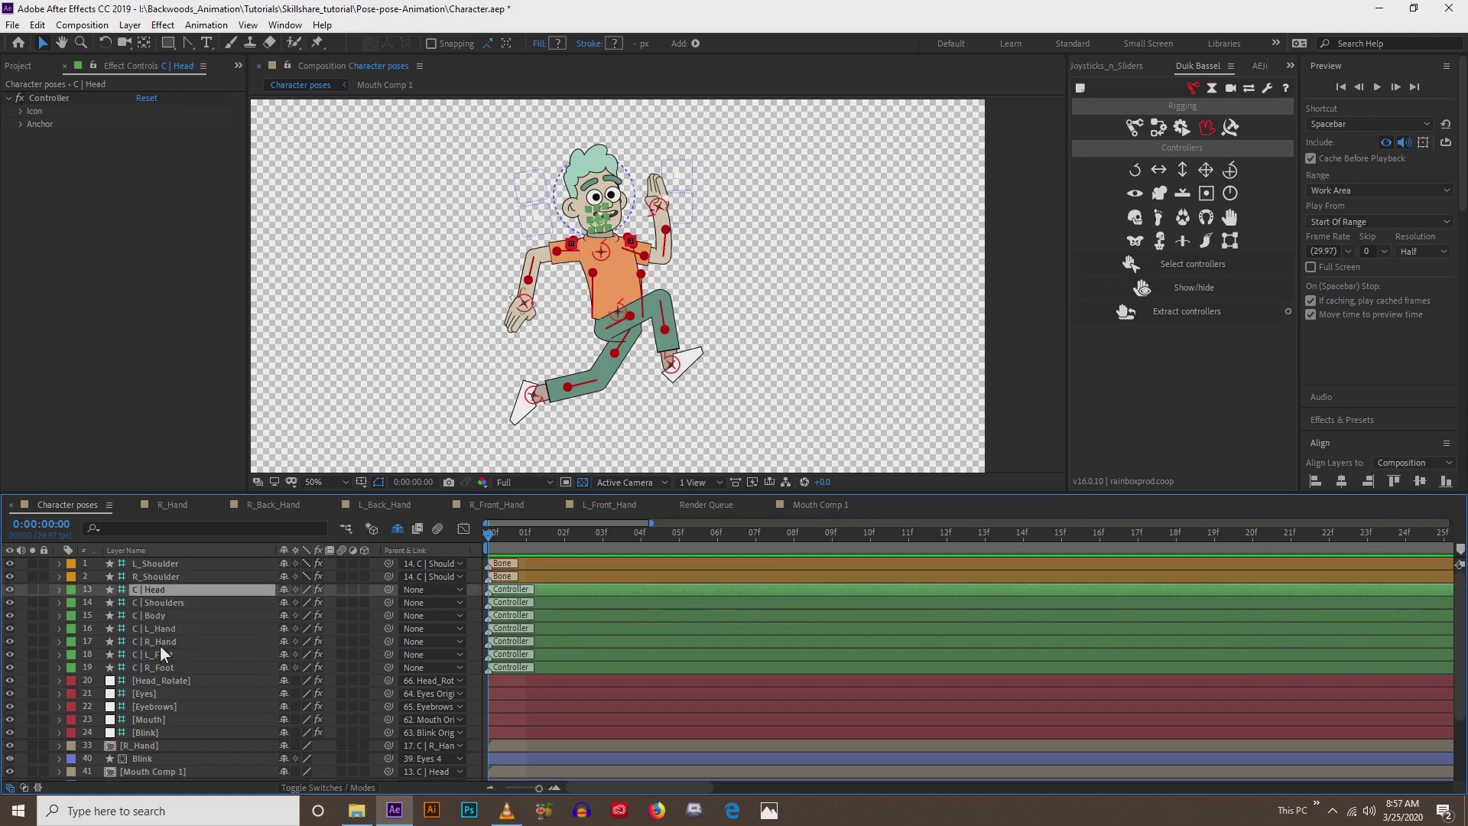
pyautogui.keyDown('shift'); pyautogui.click(164, 619); pyautogui.keyUp('shift')
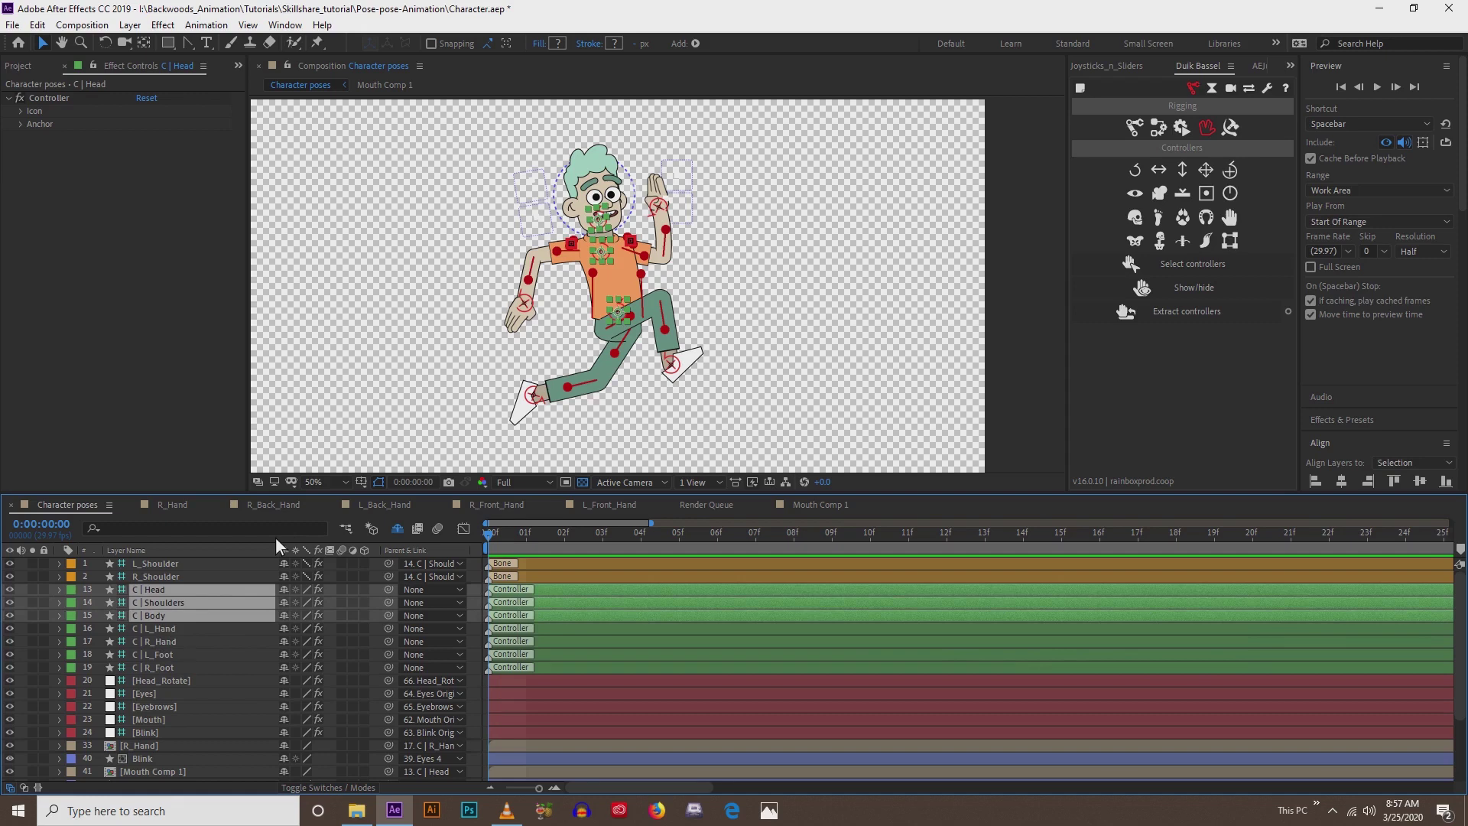
pyautogui.press('p')
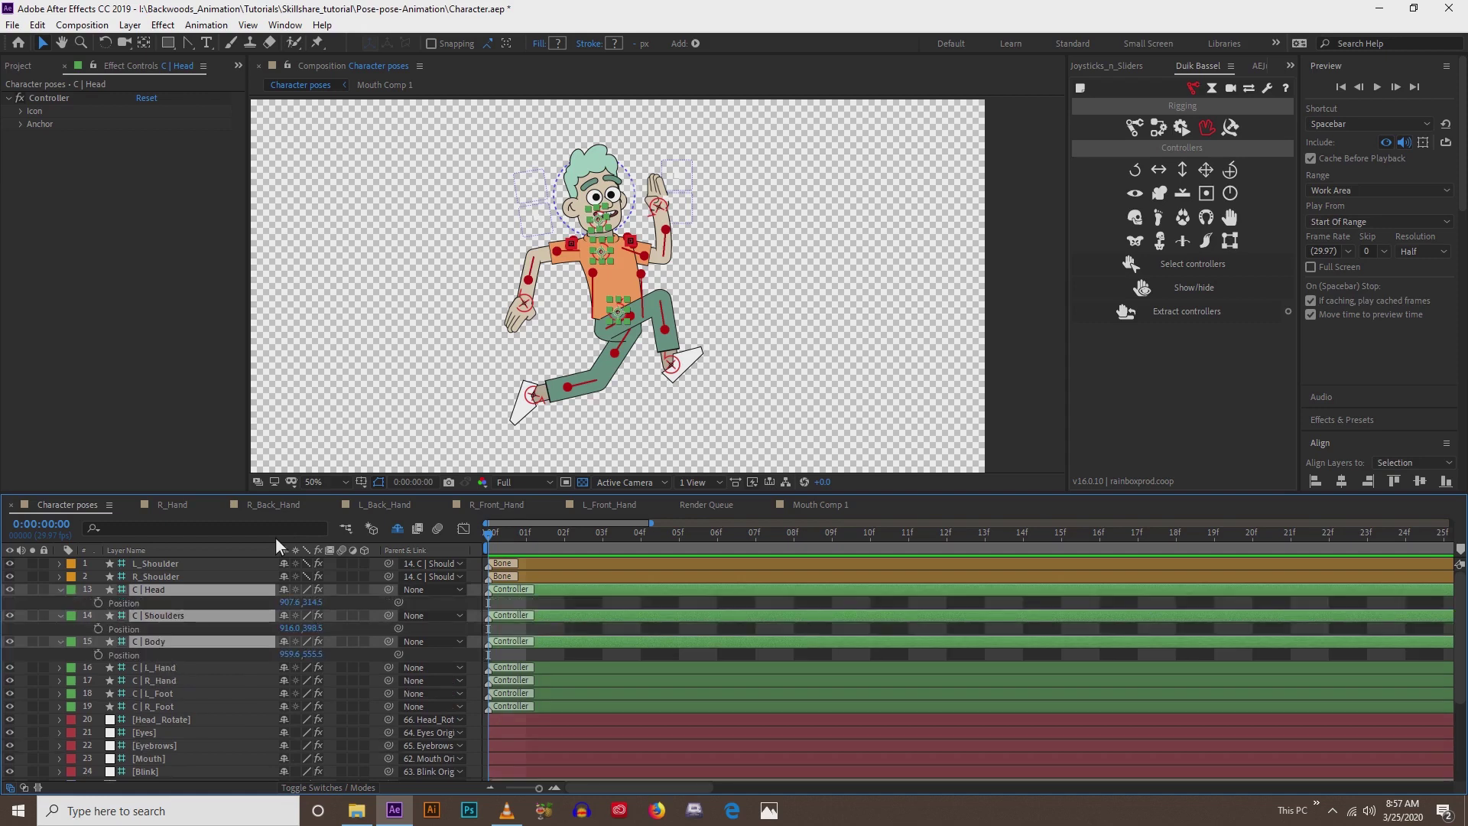
pyautogui.click(97, 605)
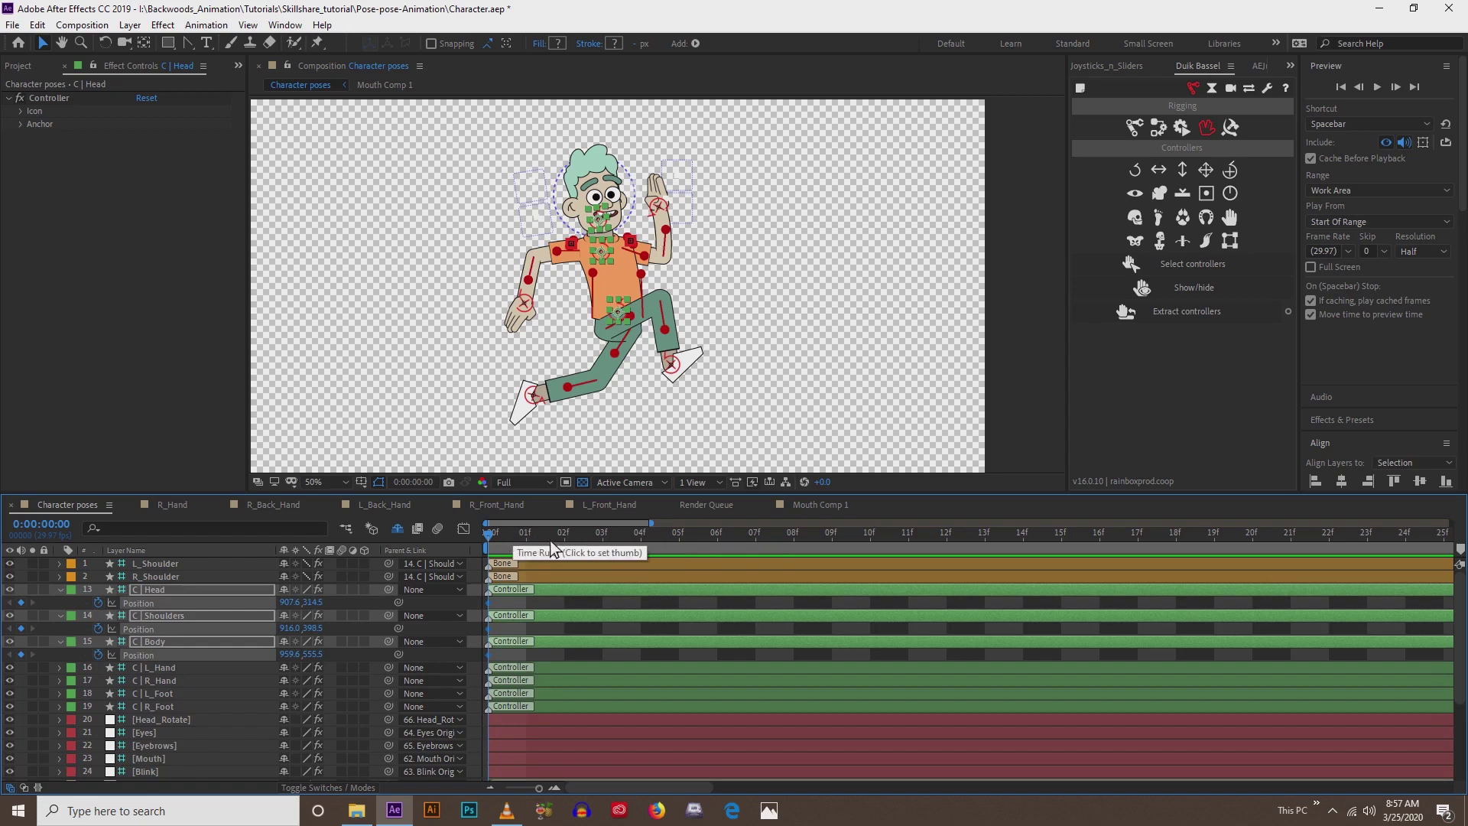
# - Set the end of the work area at frame 16
pyautogui.click(642, 534)
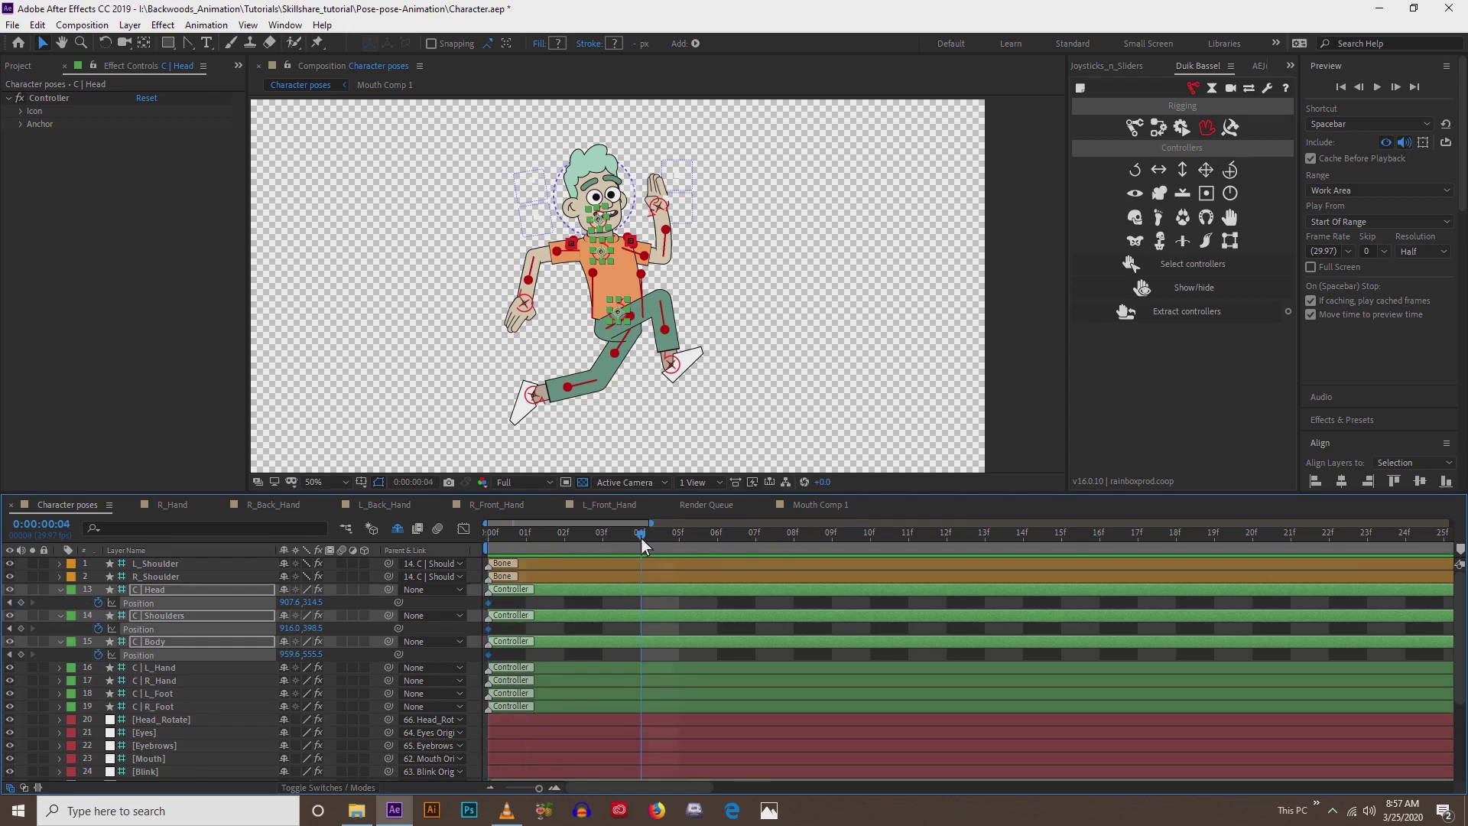
pyautogui.click(795, 533)
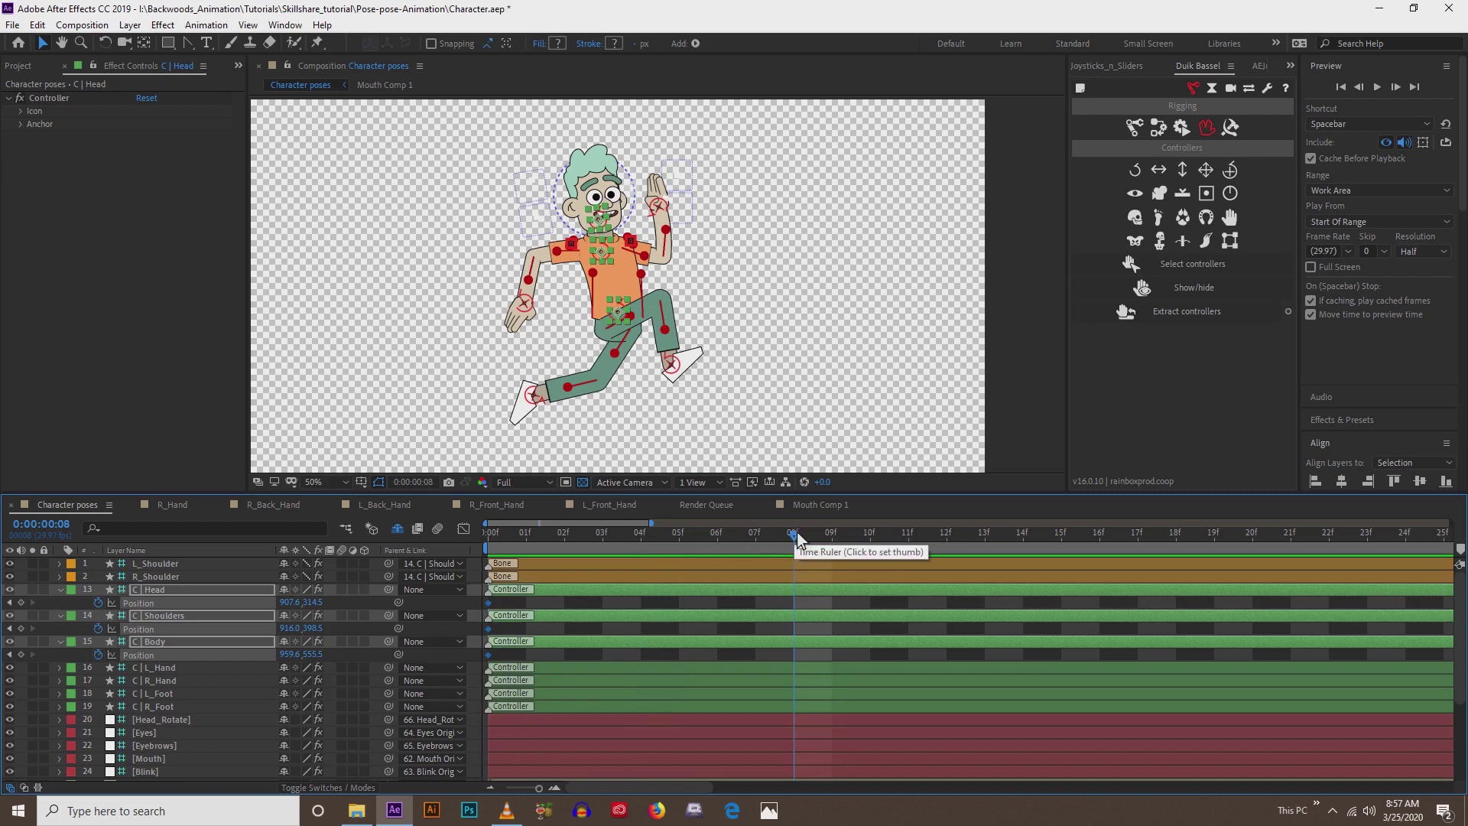
pyautogui.click(1100, 539)
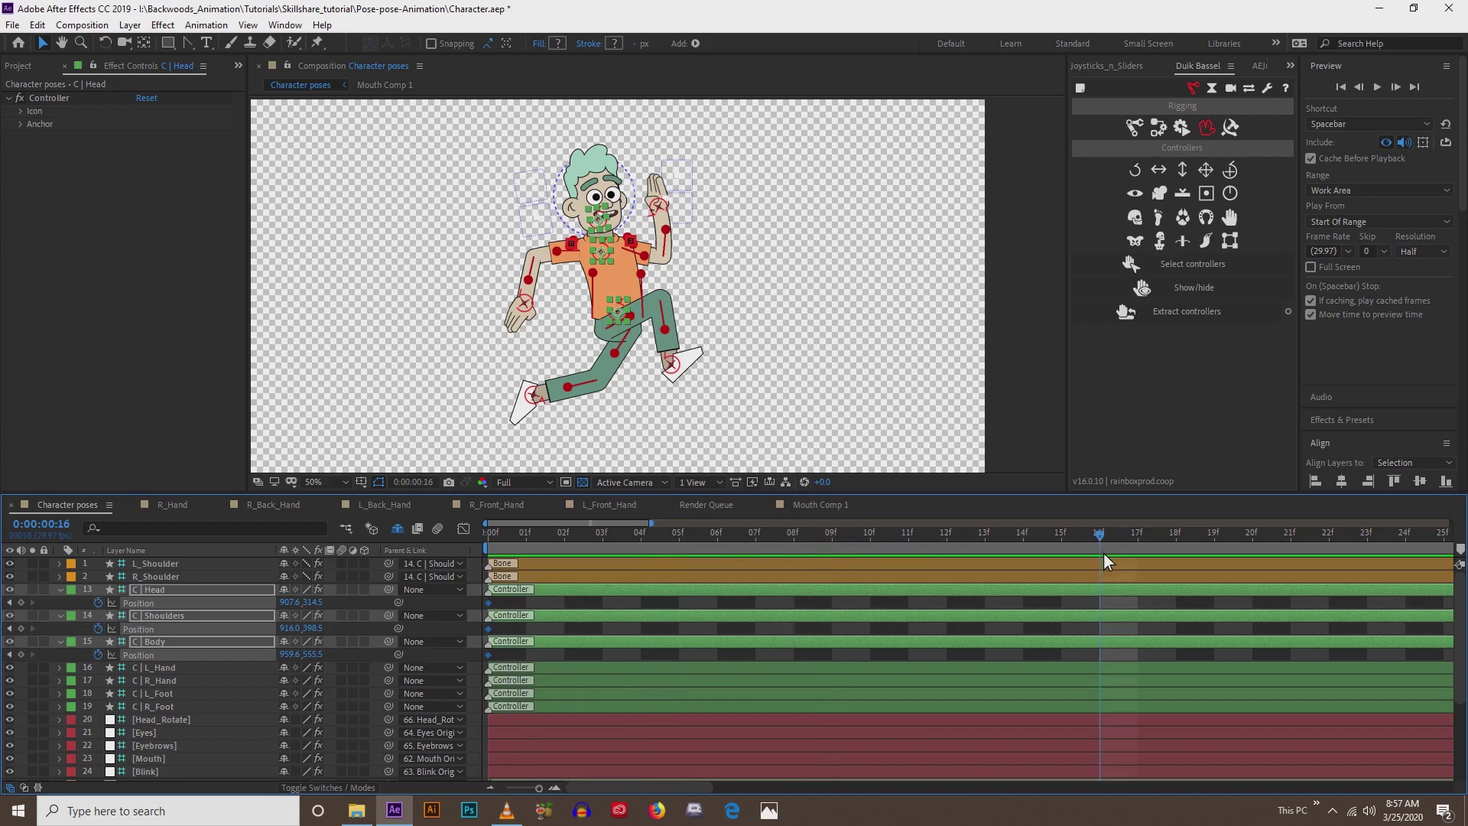
pyautogui.press('n')
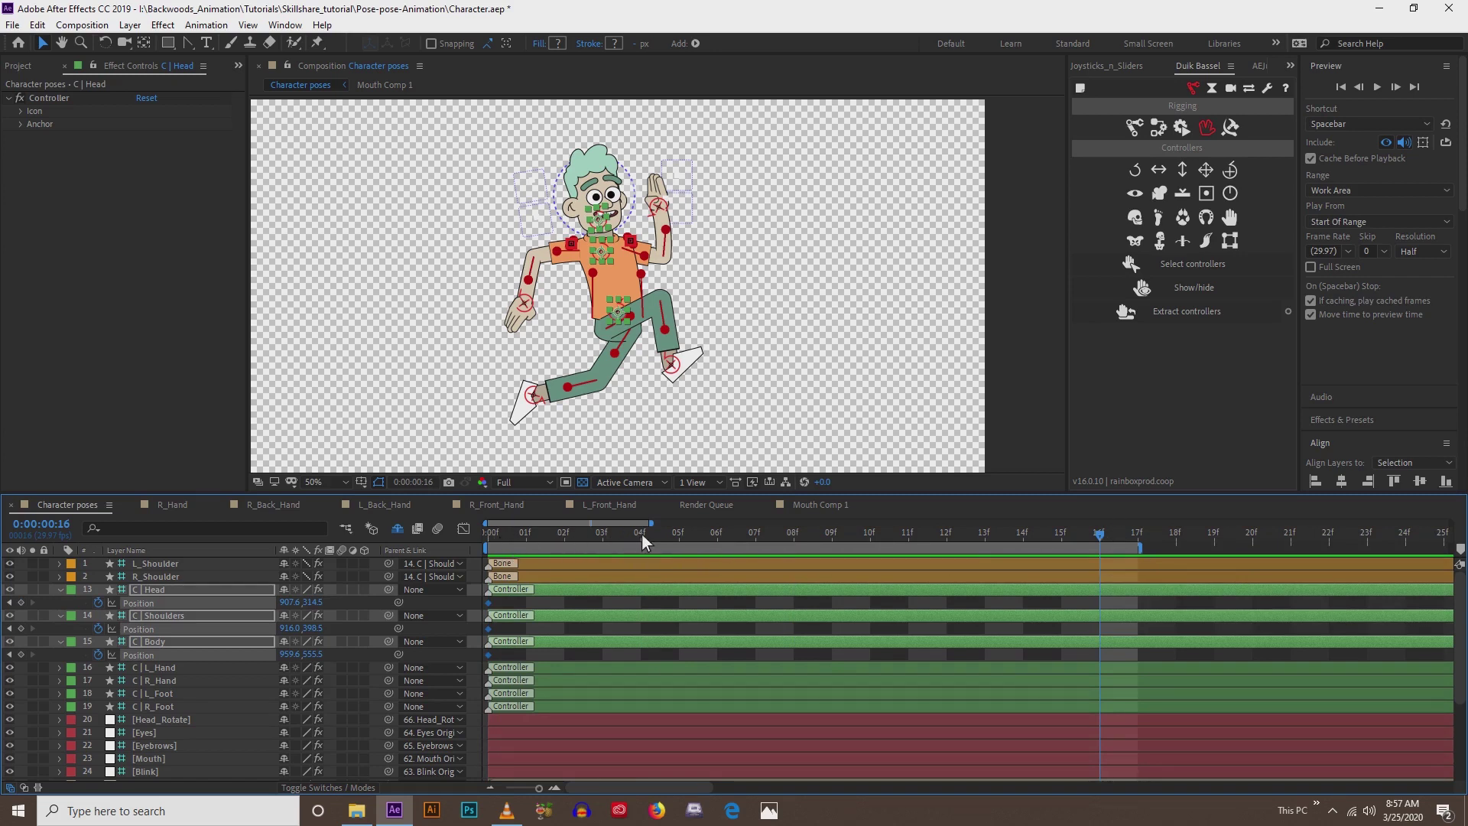
# - At frame 4, lower the head, shoulders and body controllers together by 40 px
pyautogui.click(642, 534)
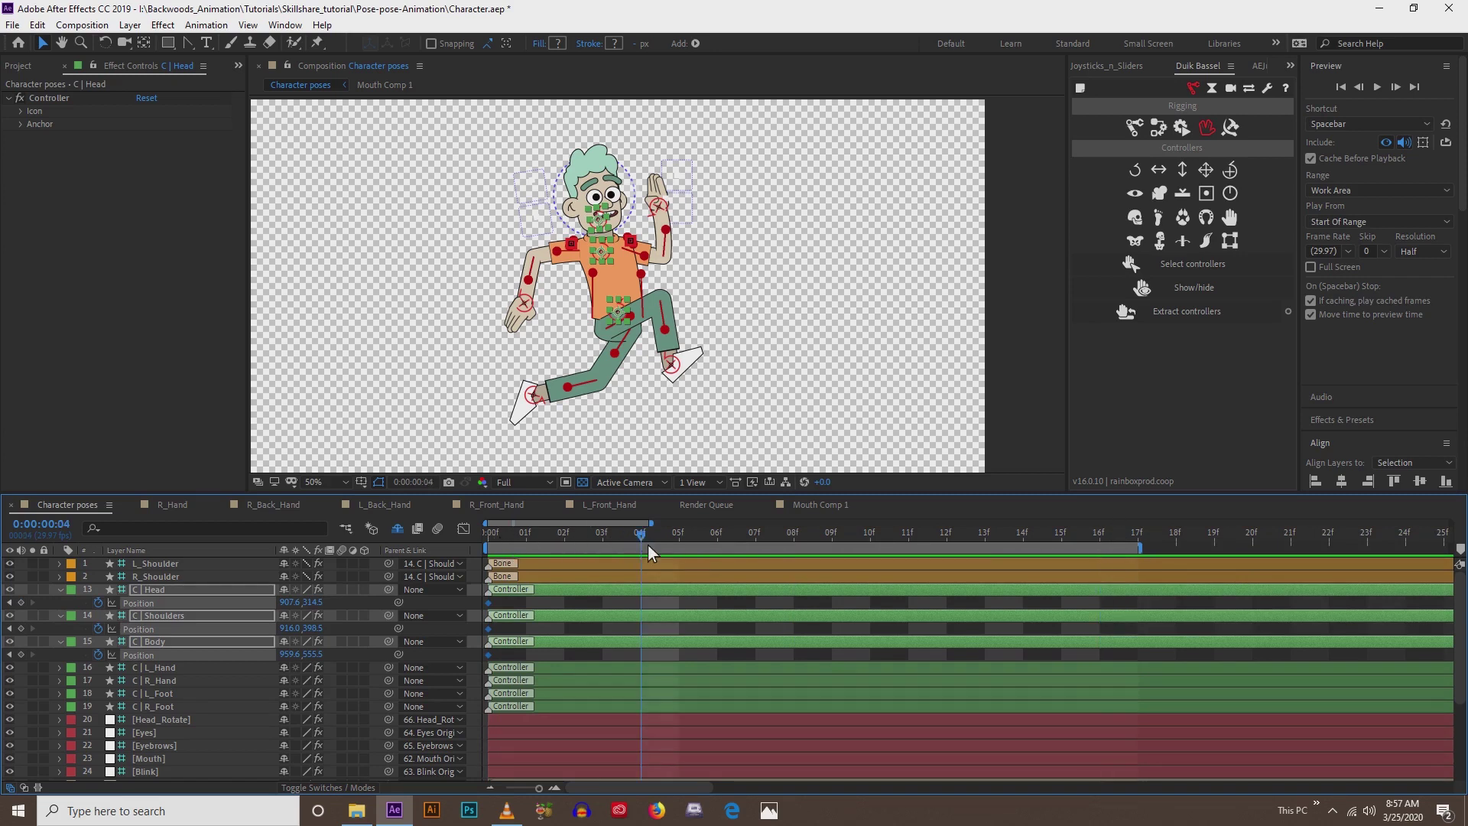
pyautogui.hotkey('shift', 'Down')
pyautogui.hotkey('shift', 'Down')
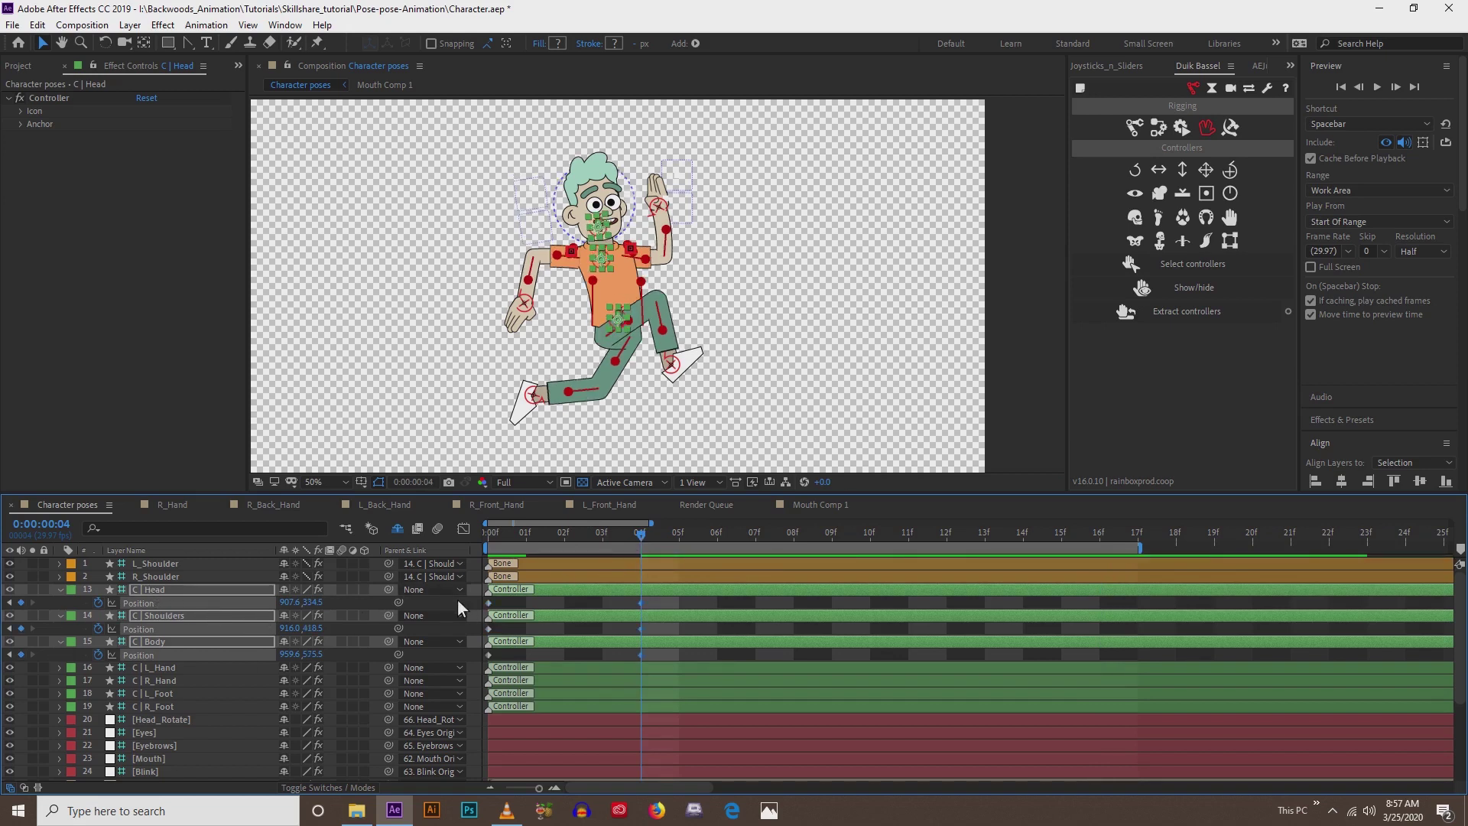
pyautogui.hotkey('shift', 'Down')
pyautogui.hotkey('shift', 'Down')
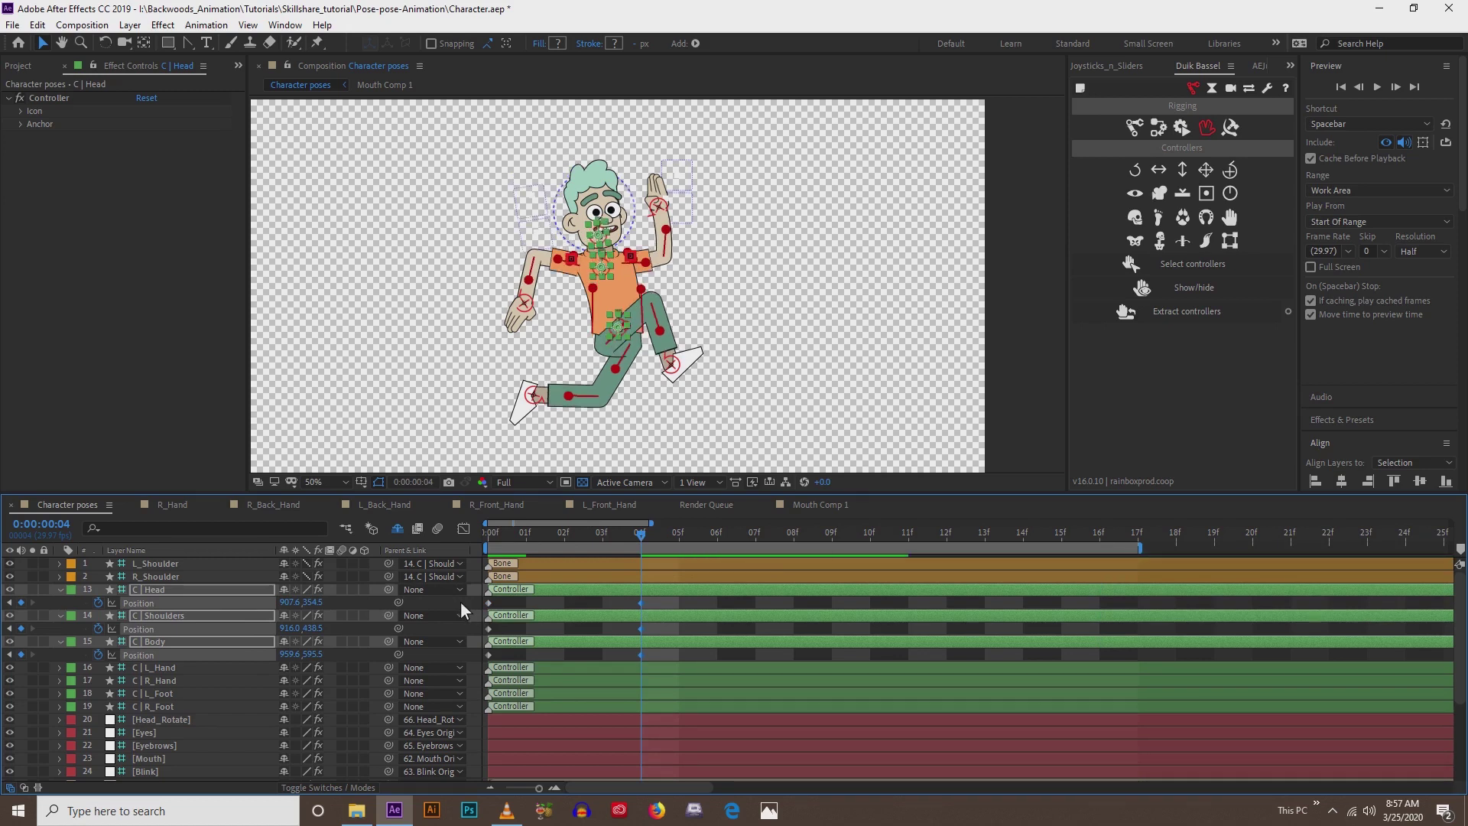
# - At frame 8, key C | Head's Position at 907.6, 314.5 to match its first keyframe
pyautogui.click(799, 535)
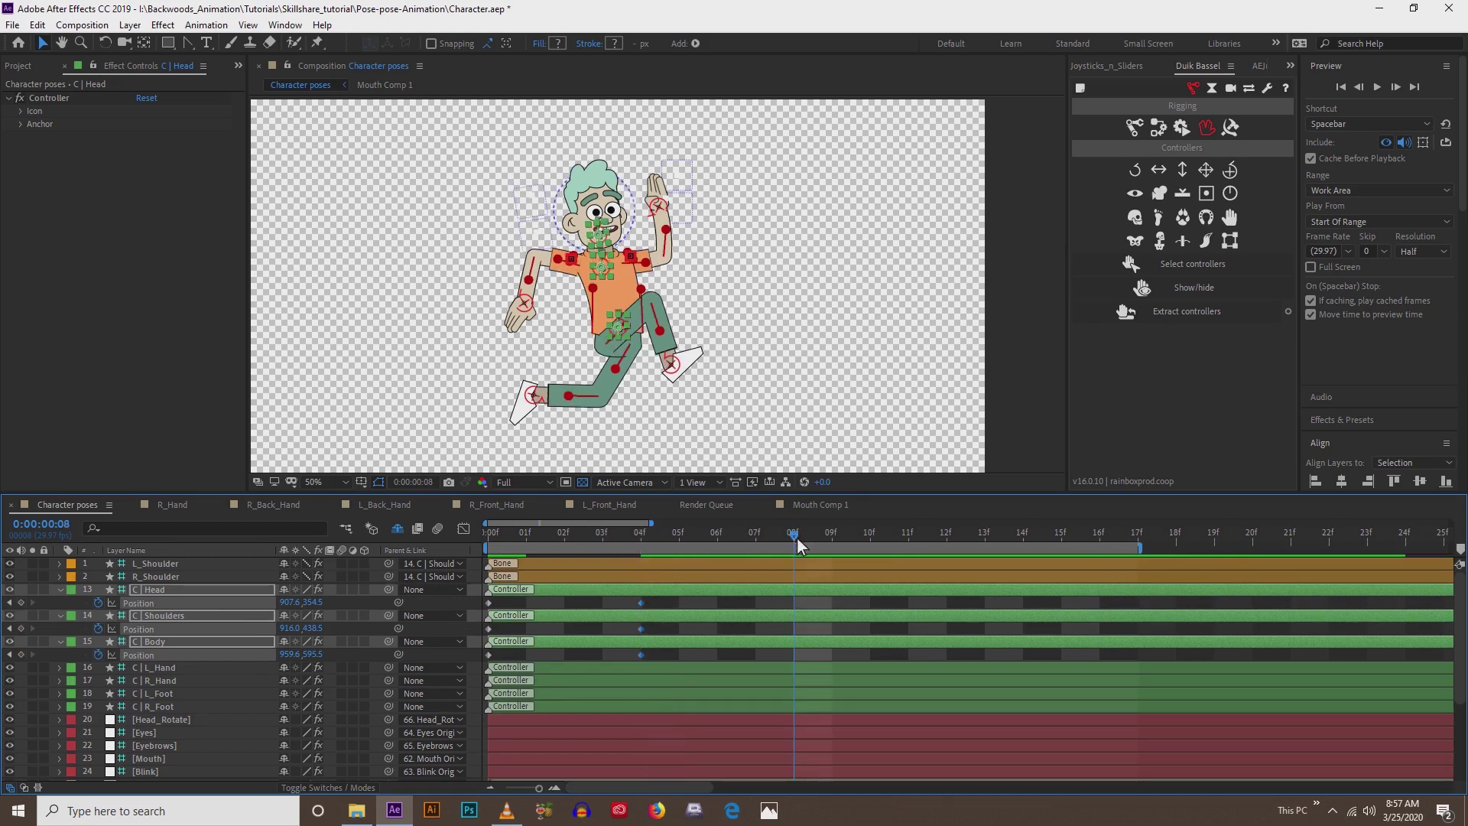
pyautogui.click(491, 605)
pyautogui.hotkey('shift', 'Up')
pyautogui.hotkey('shift', 'Up')
pyautogui.hotkey('shift', 'Up')
pyautogui.hotkey('shift', 'Up')
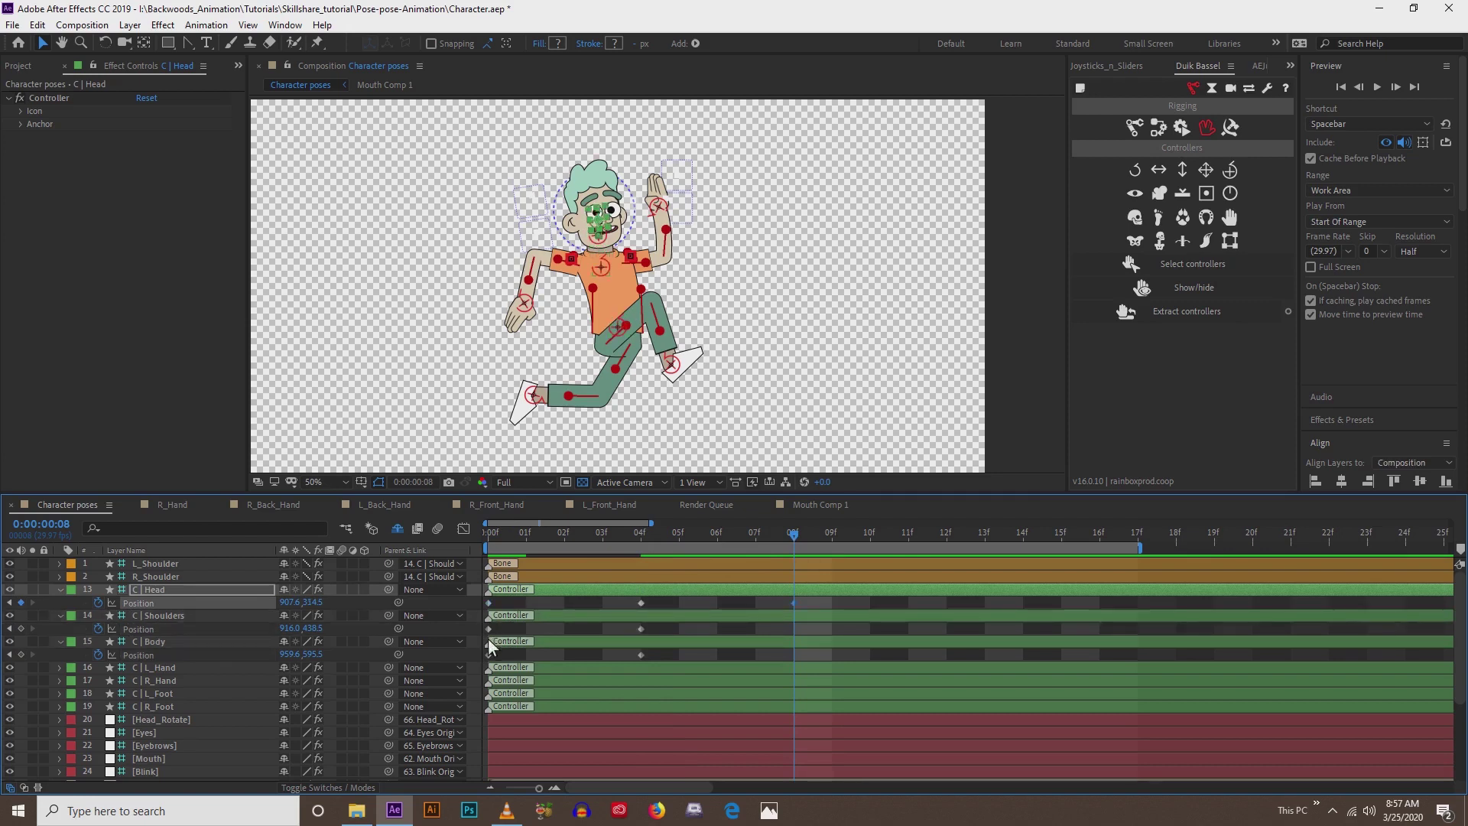
# - At frame 8, key C | Shoulders' Position at 916.0, 398.5 to match its first keyframe
pyautogui.click(489, 629)
pyautogui.hotkey('shift', 'Up')
pyautogui.hotkey('shift', 'Up')
pyautogui.hotkey('shift', 'Up')
pyautogui.hotkey('shift', 'Up')
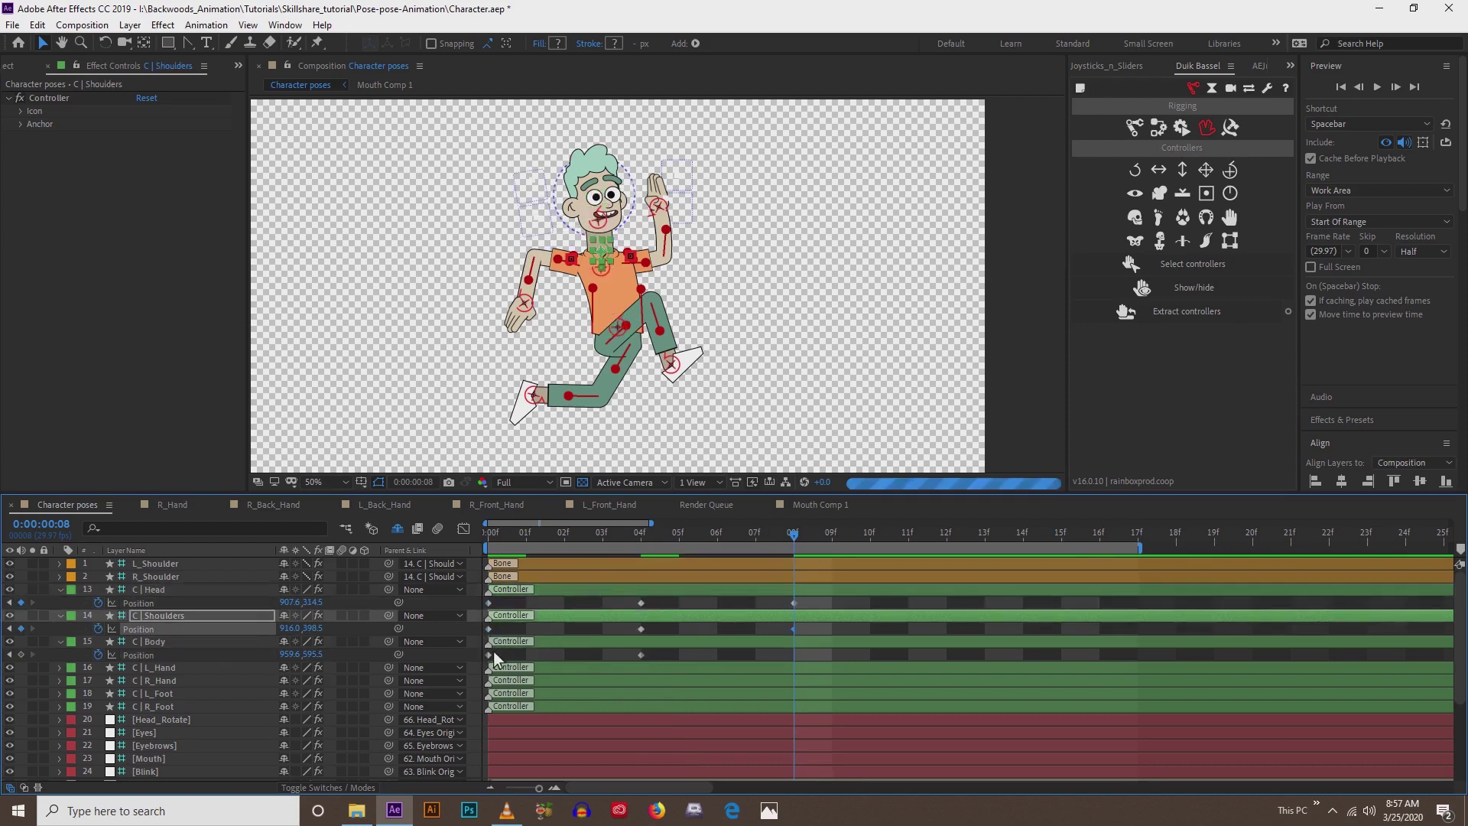
# - At frame 8, key C | Body's Position at 959.6, 555.5 to match its first keyframe
pyautogui.click(490, 655)
pyautogui.hotkey('shift', 'Up')
pyautogui.hotkey('shift', 'Up')
pyautogui.hotkey('shift', 'Up')
pyautogui.hotkey('shift', 'Up')
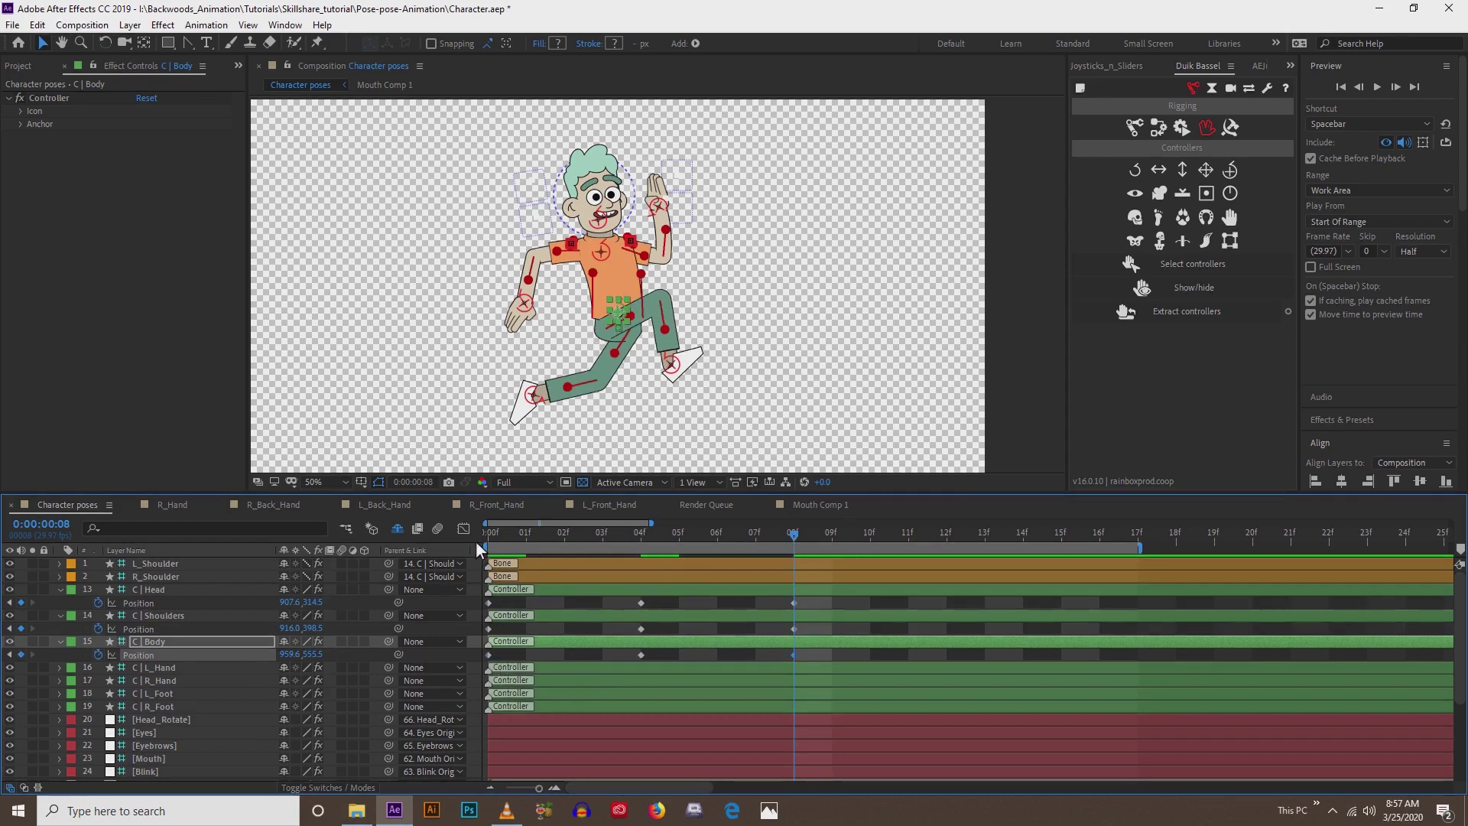
# - Duplicate the head, shoulders and body Position keyframes from frame 8 on, repeating the bounce at frames 12 and 16
pyautogui.moveTo(487, 530); pyautogui.dragTo(1107, 544)
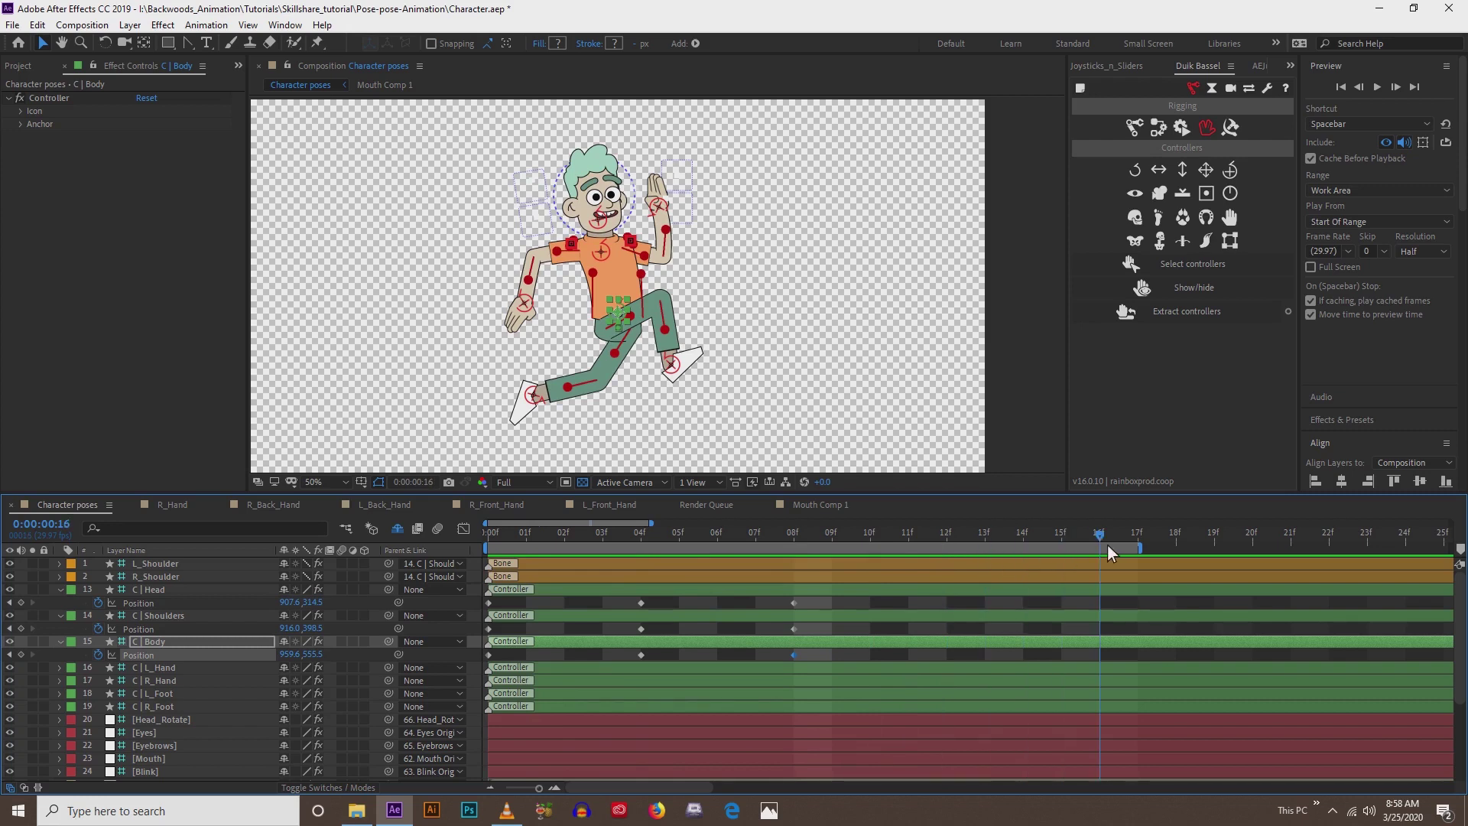
pyautogui.click(945, 535)
pyautogui.click(793, 537)
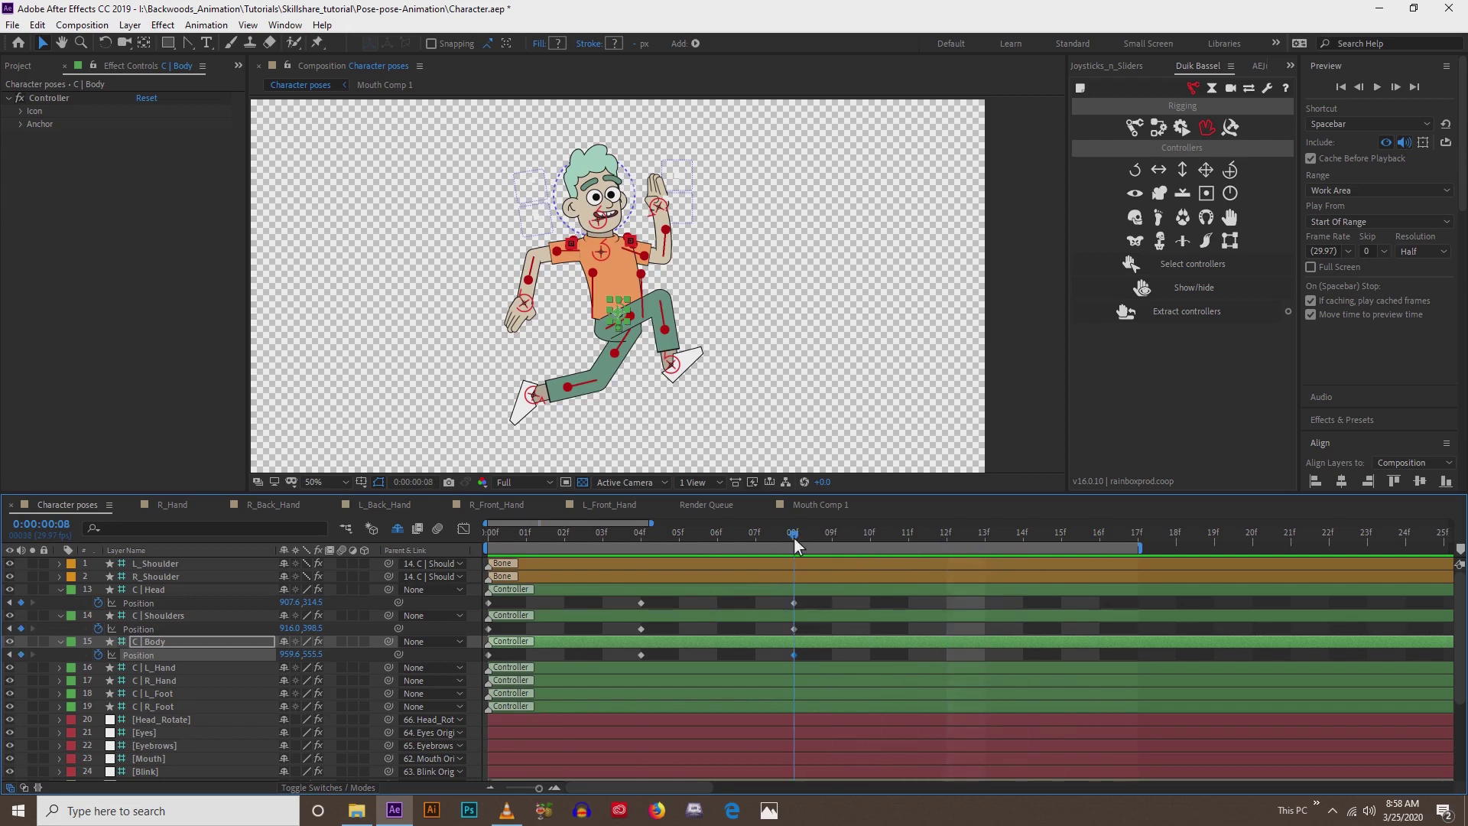
pyautogui.click(139, 603)
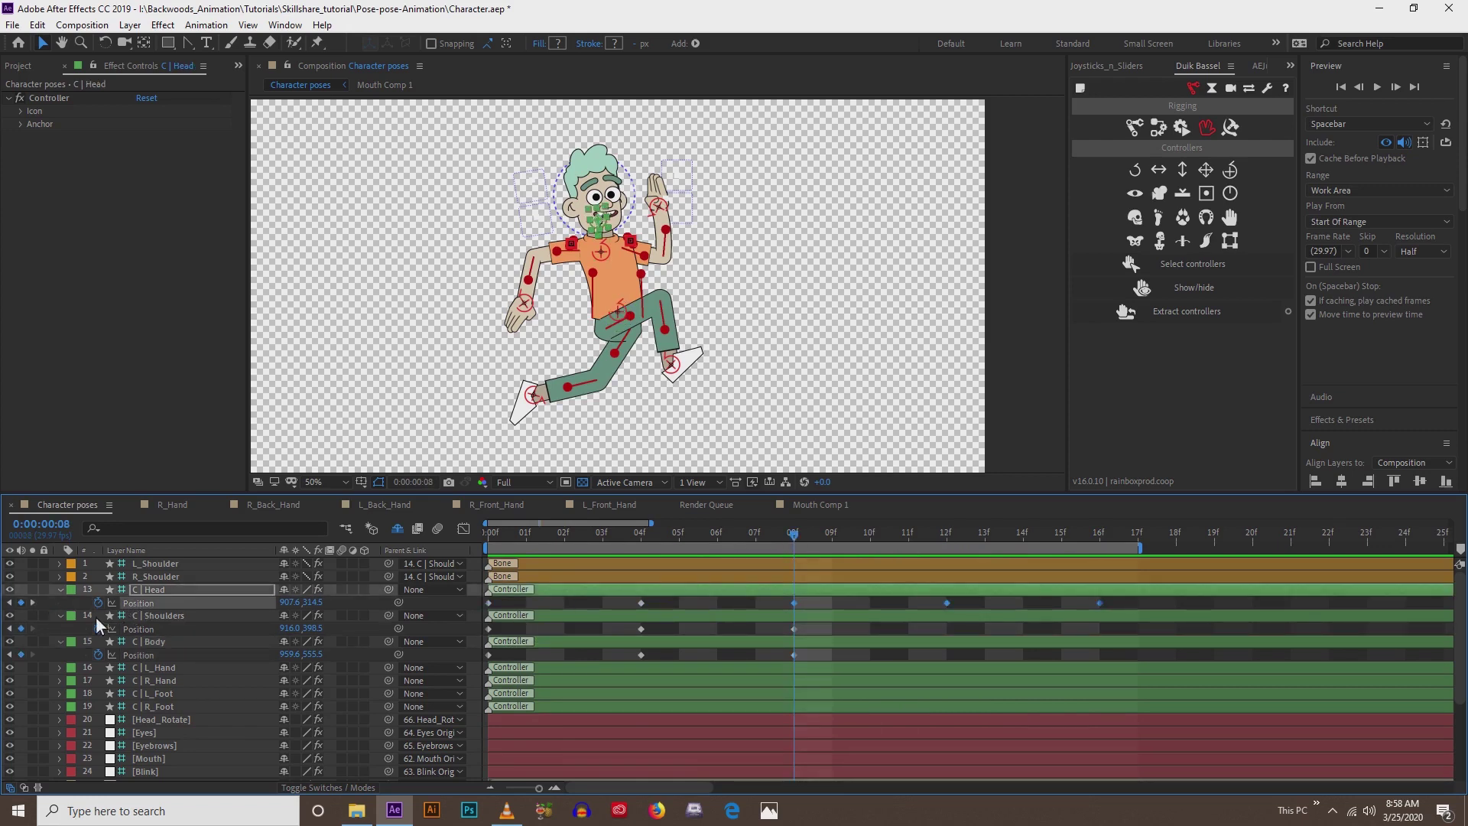
pyautogui.click(134, 631)
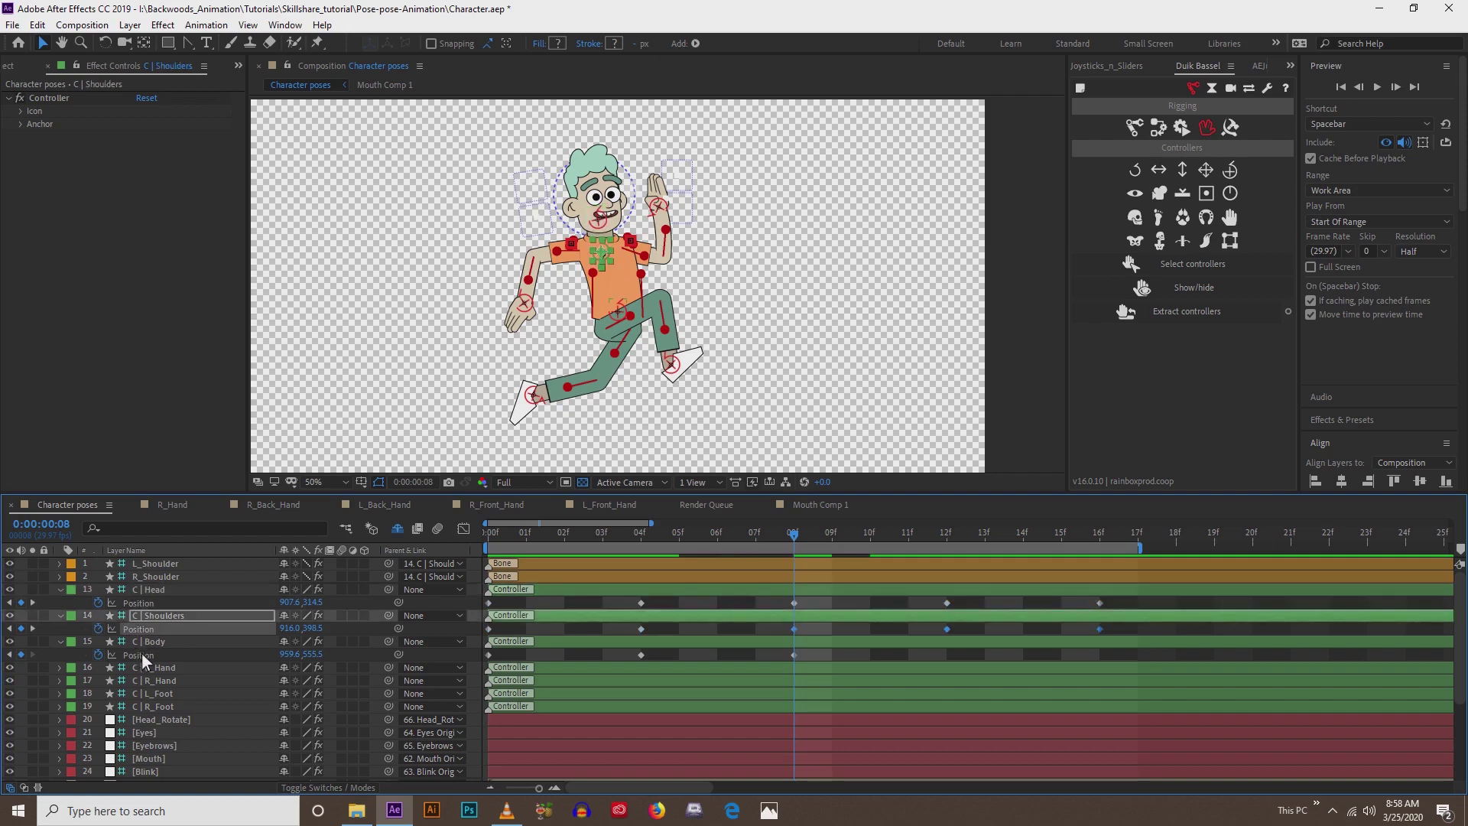
pyautogui.click(141, 655)
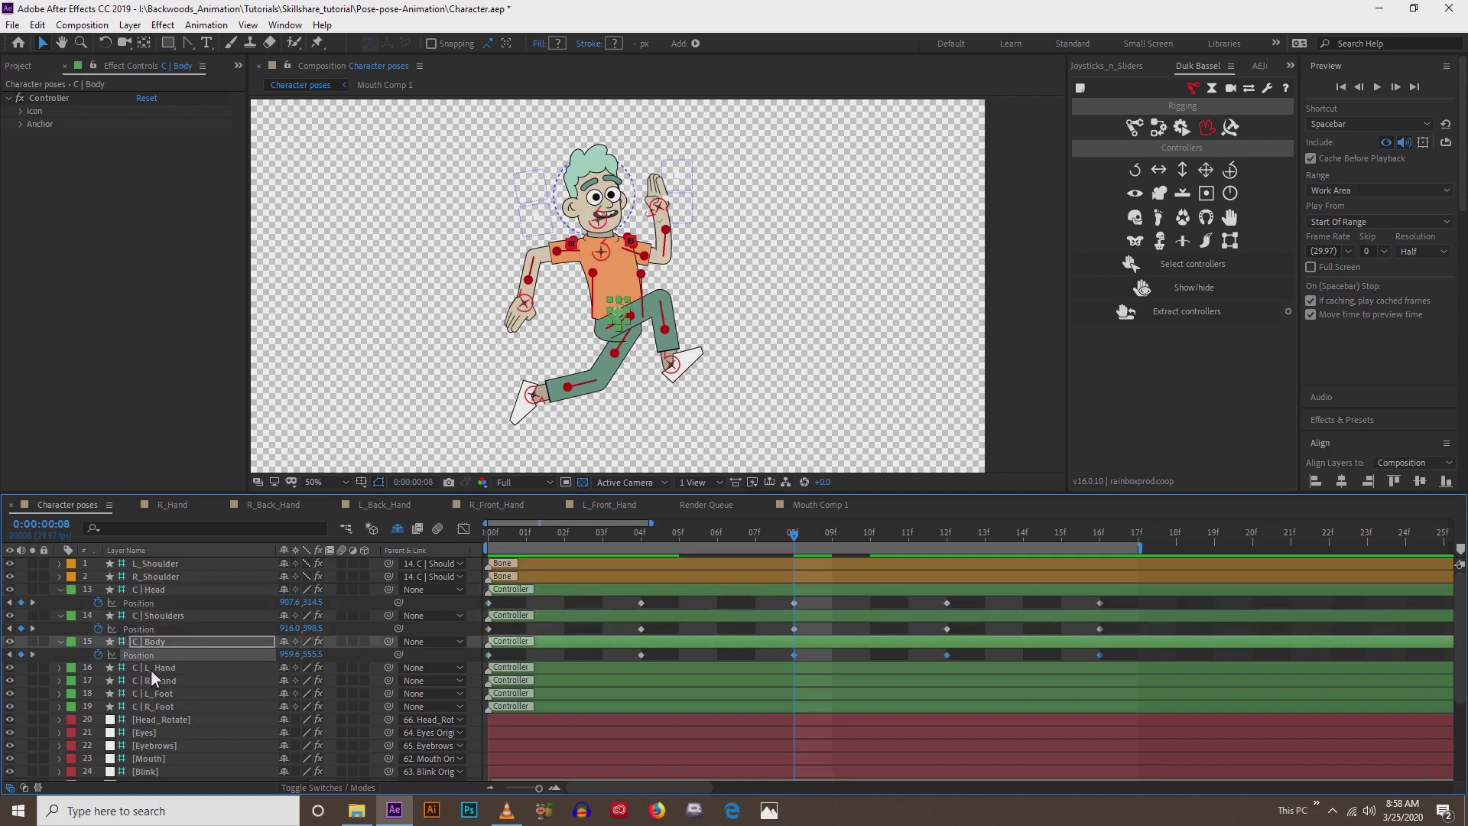
# - Apply Easy Ease to all Position keyframes of the head, shoulders and body controllers
pyautogui.click(148, 604)
pyautogui.keyDown('shift'); pyautogui.click(146, 630); pyautogui.keyUp('shift')
pyautogui.keyDown('shift'); pyautogui.click(141, 654); pyautogui.keyUp('shift')
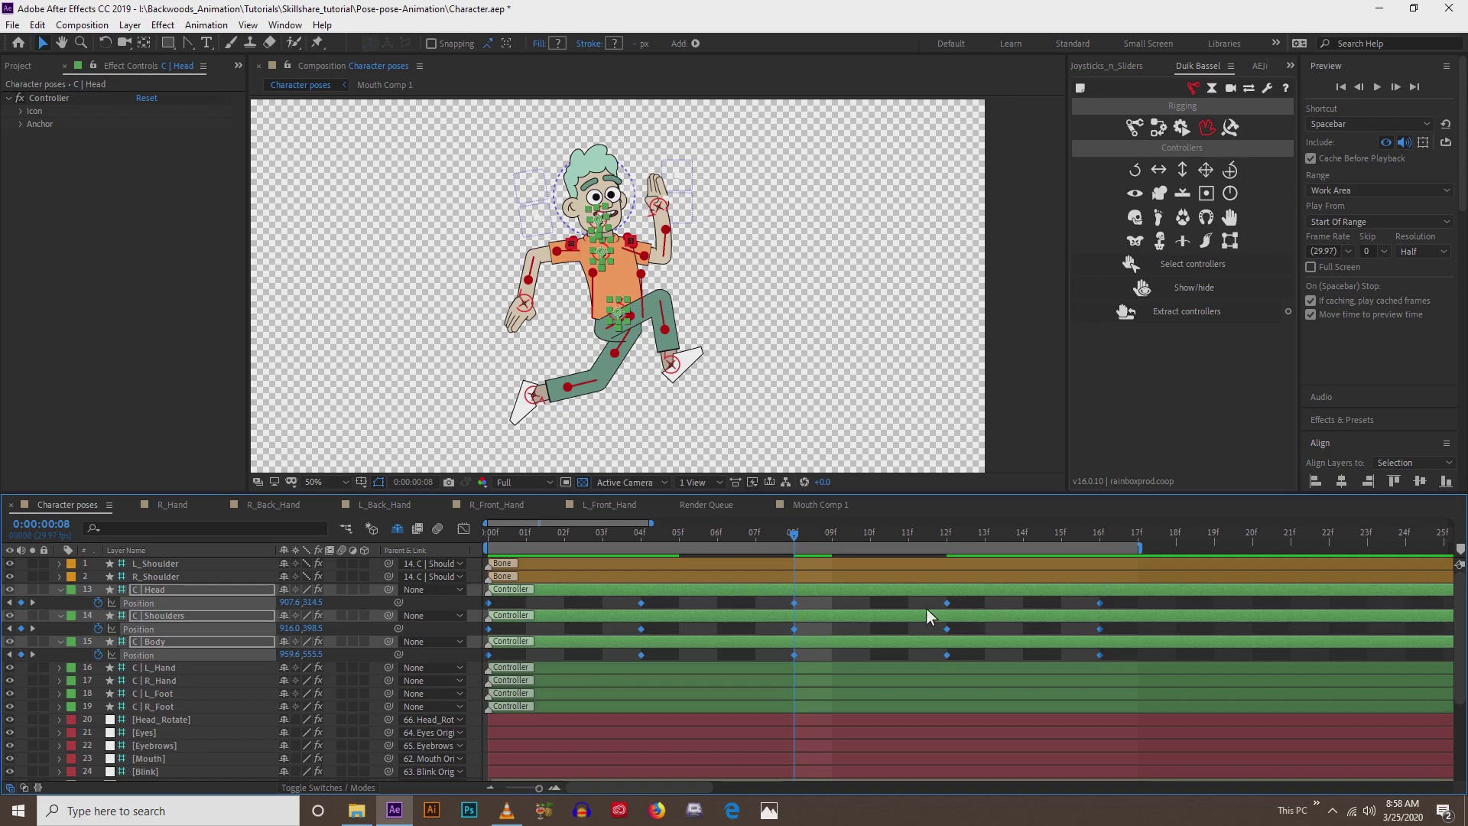
pyautogui.press('F9')
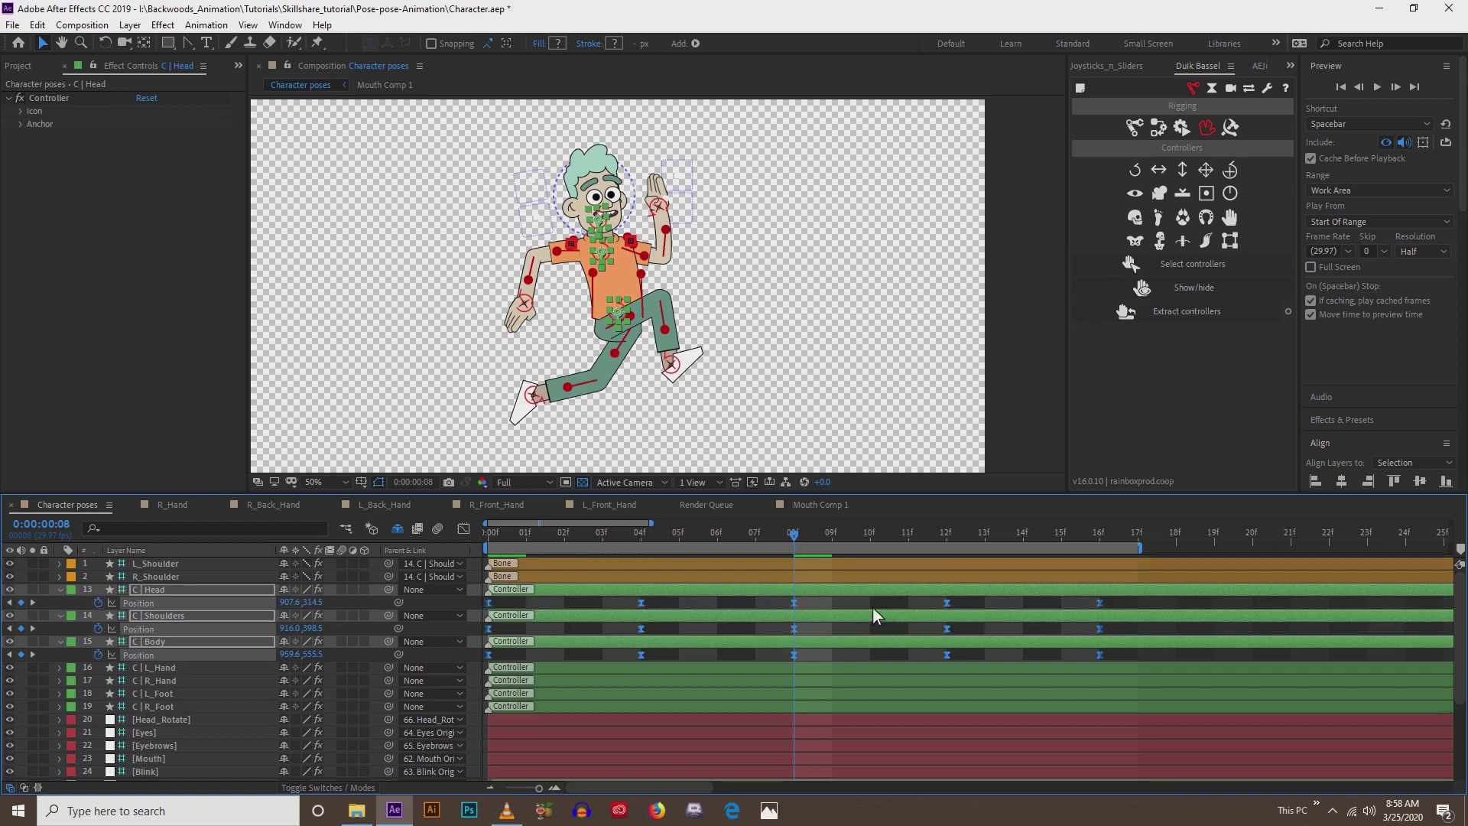
# - Open the Graph Editor for the three Position properties and display their value graph
pyautogui.click(464, 529)
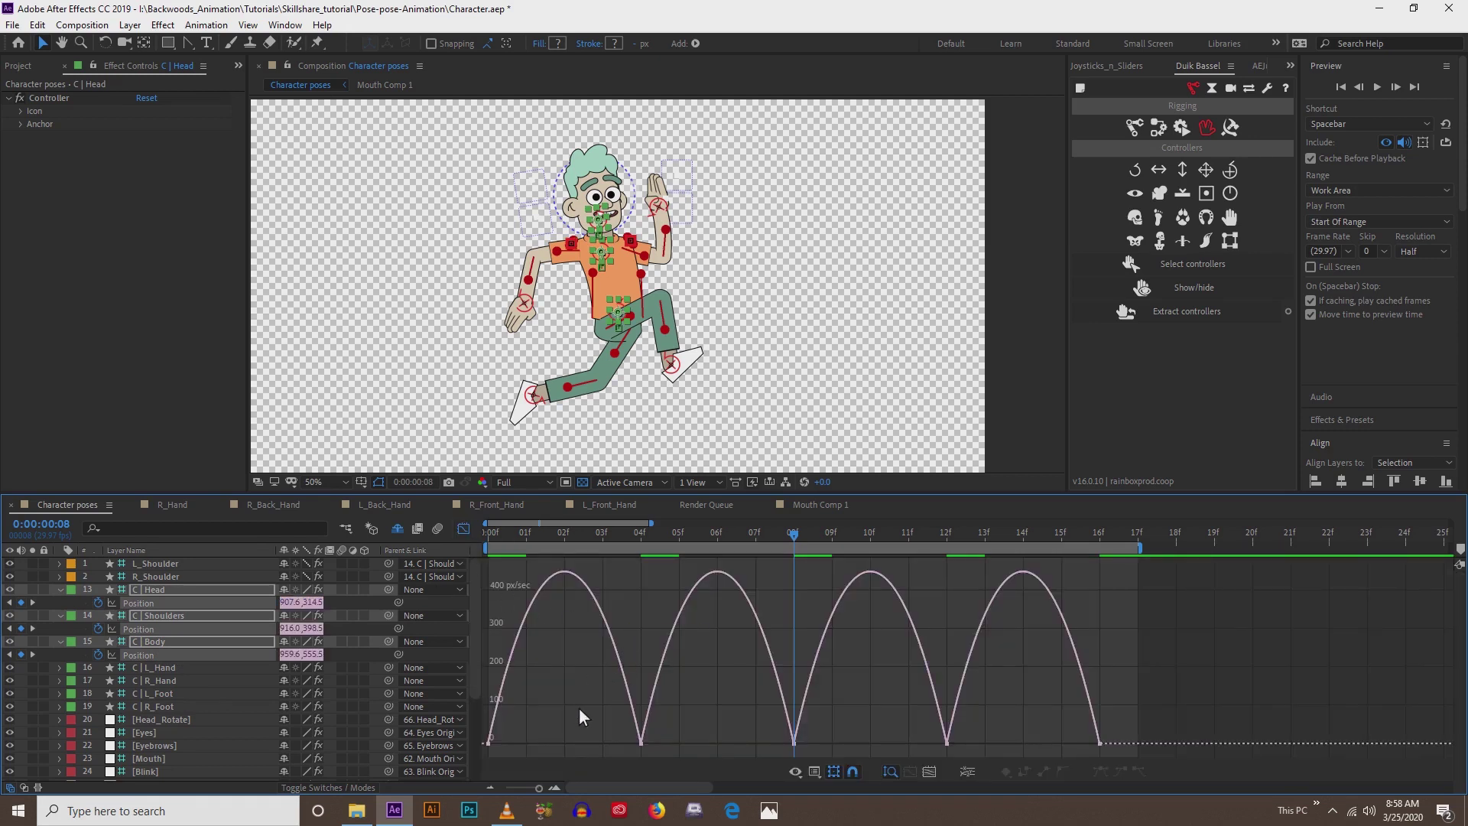
pyautogui.rightClick(552, 677)
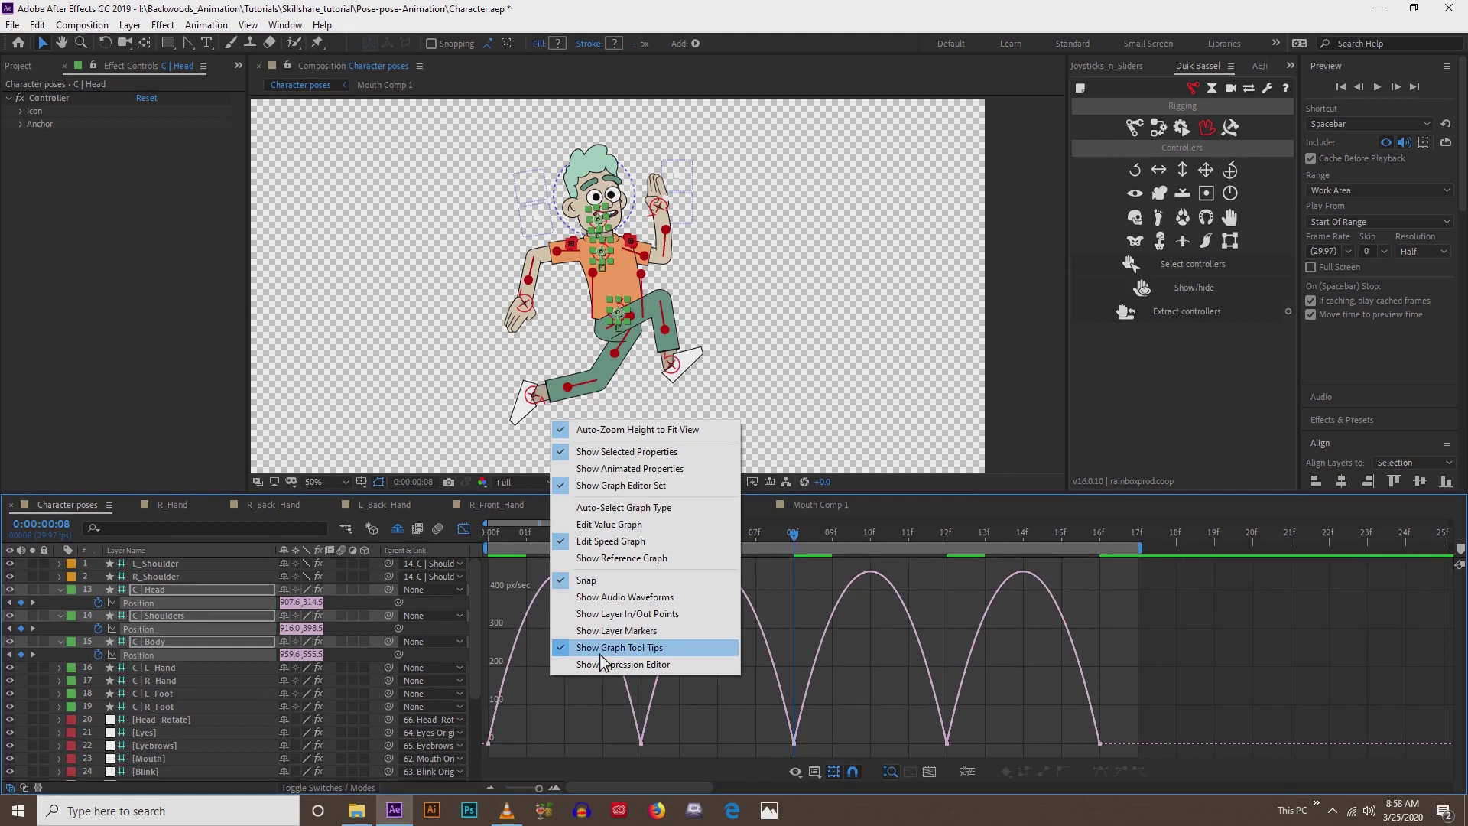
pyautogui.click(613, 526)
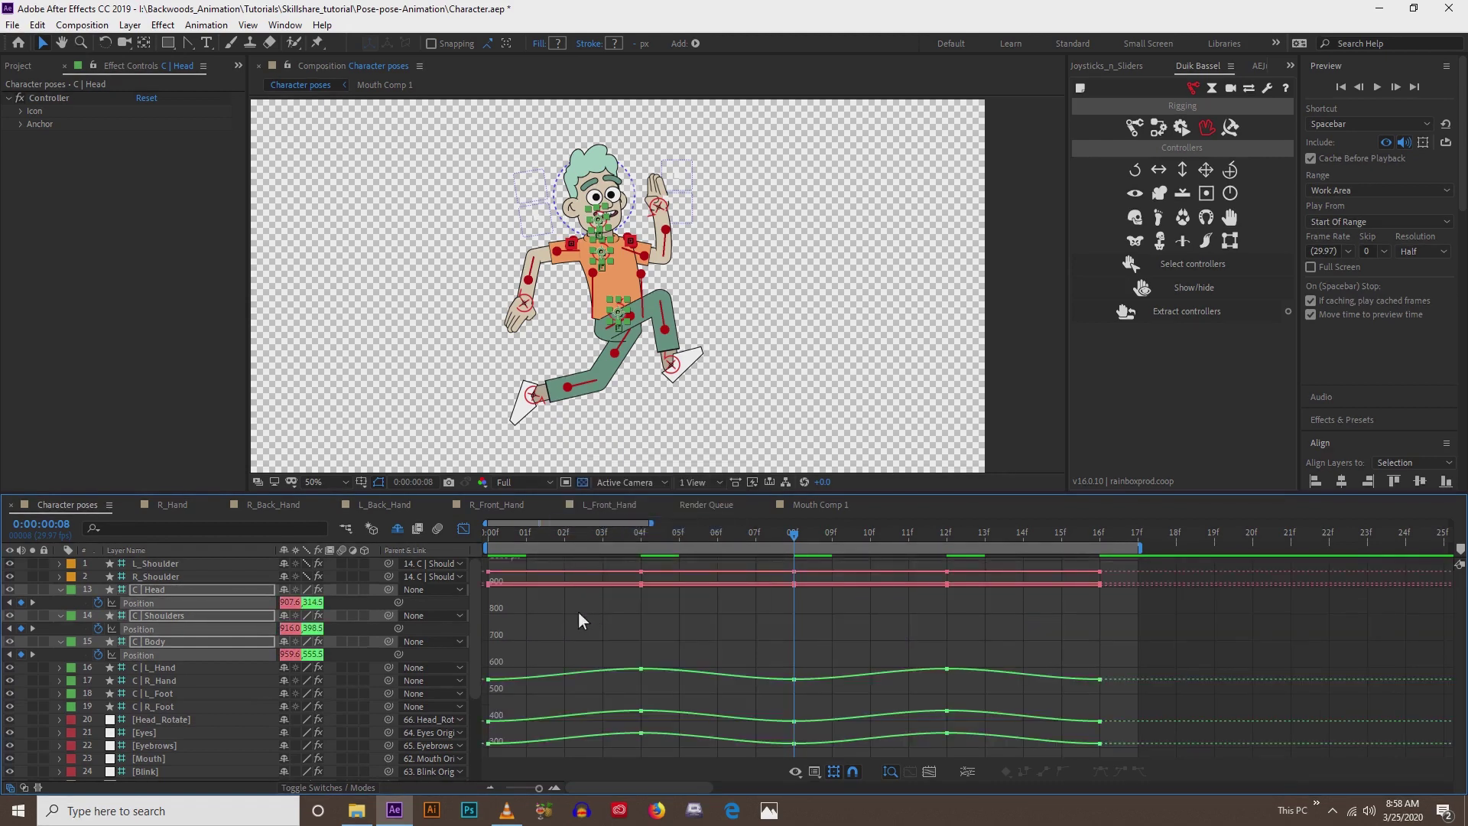
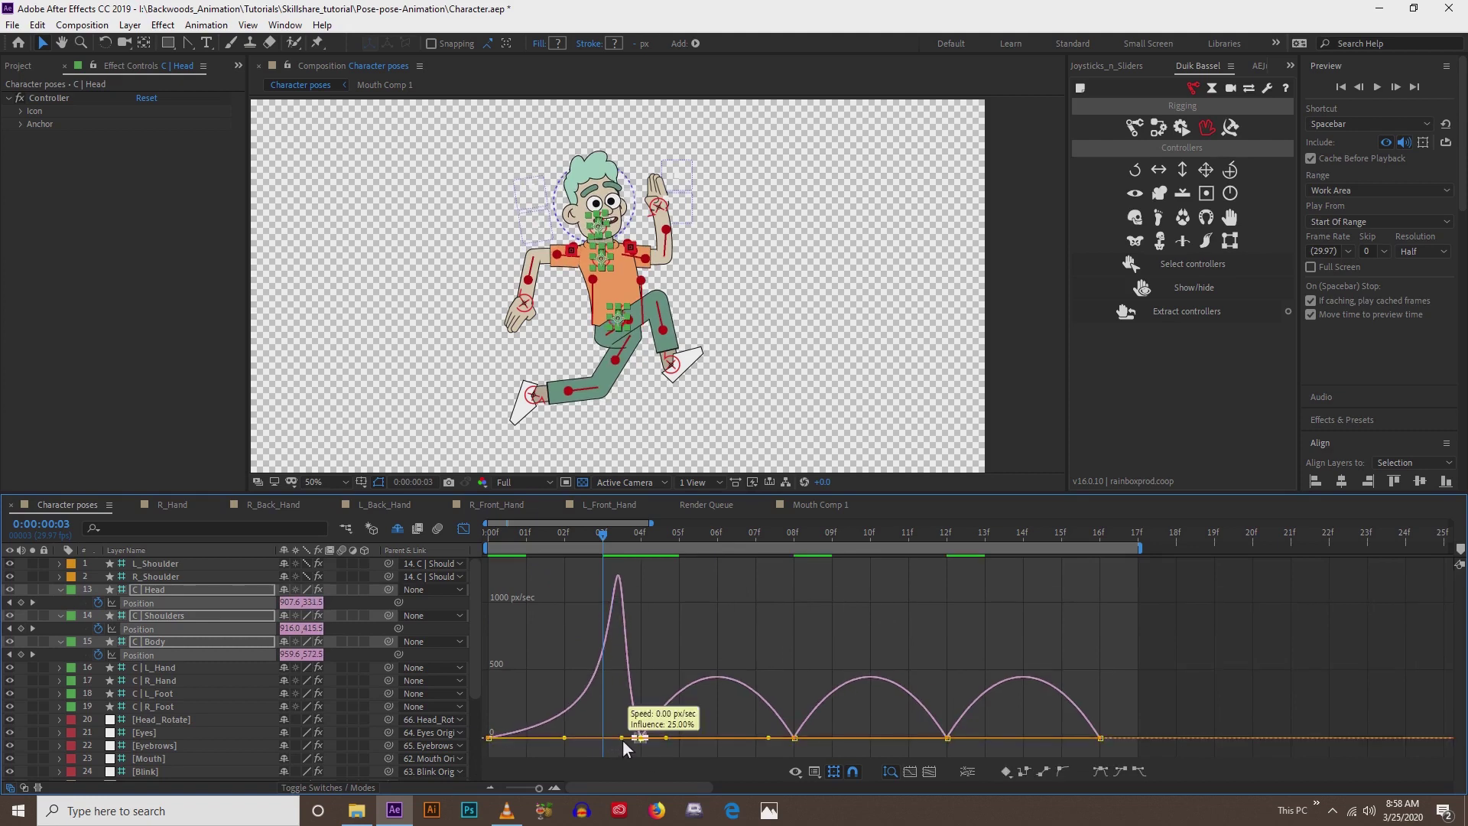
# - Reshape the speed curve between frames 4 and 8 with its ease handles so the speed peaks sharply just after frame 4
pyautogui.moveTo(533, 539); pyautogui.dragTo(663, 560)
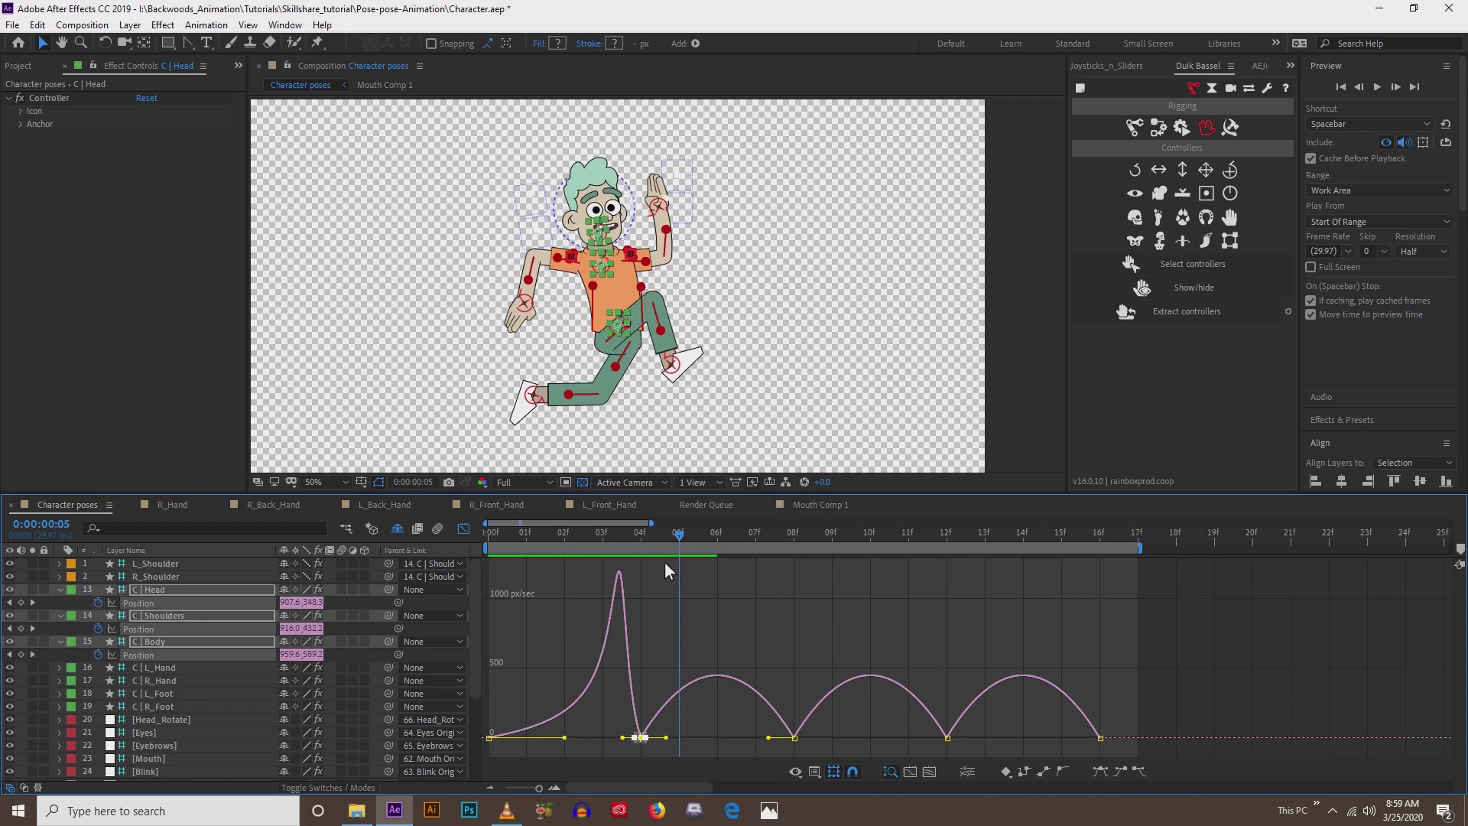
pyautogui.moveTo(763, 678); pyautogui.dragTo(599, 741)
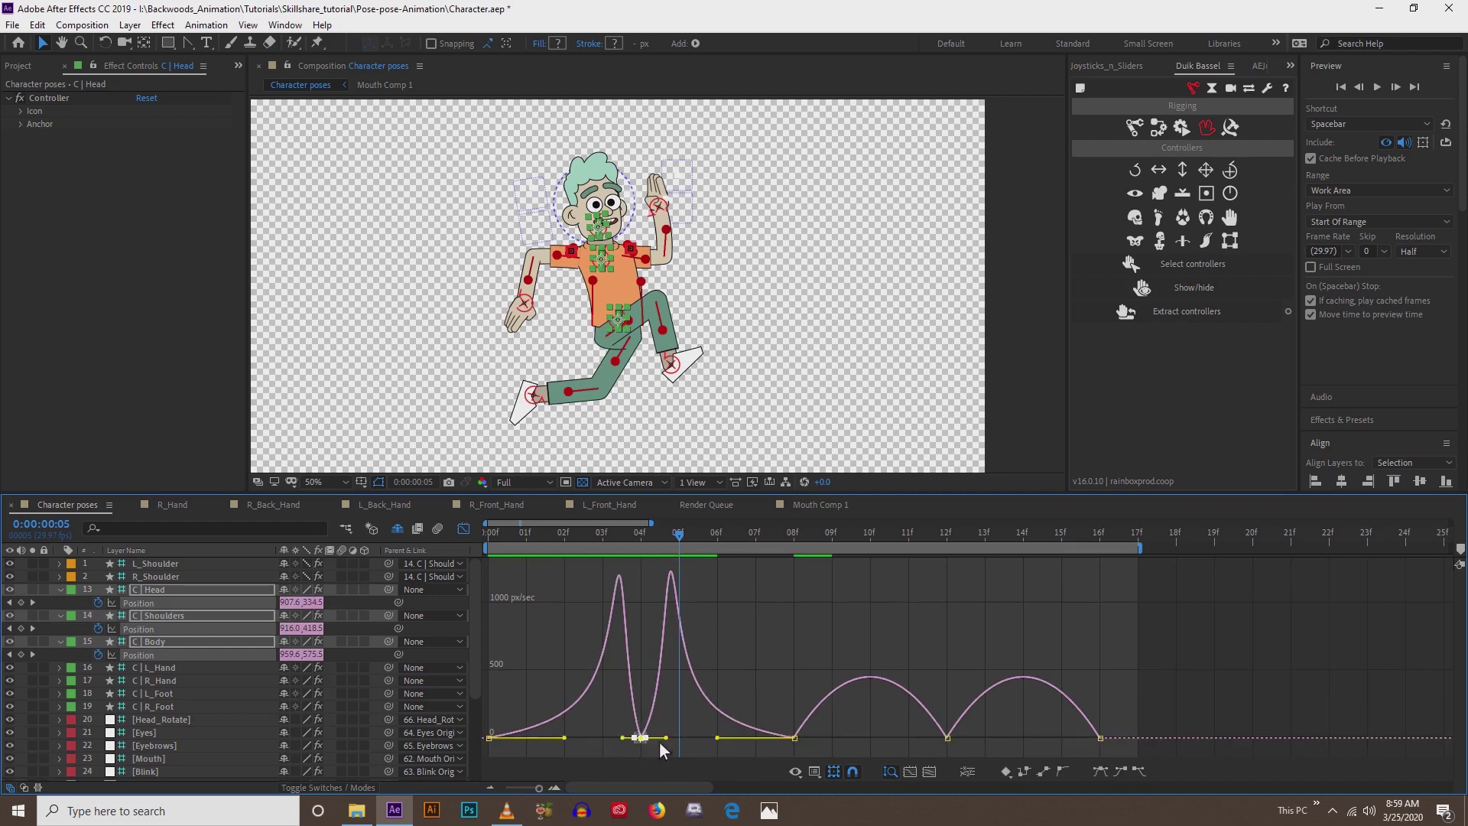
pyautogui.moveTo(662, 740); pyautogui.dragTo(659, 744)
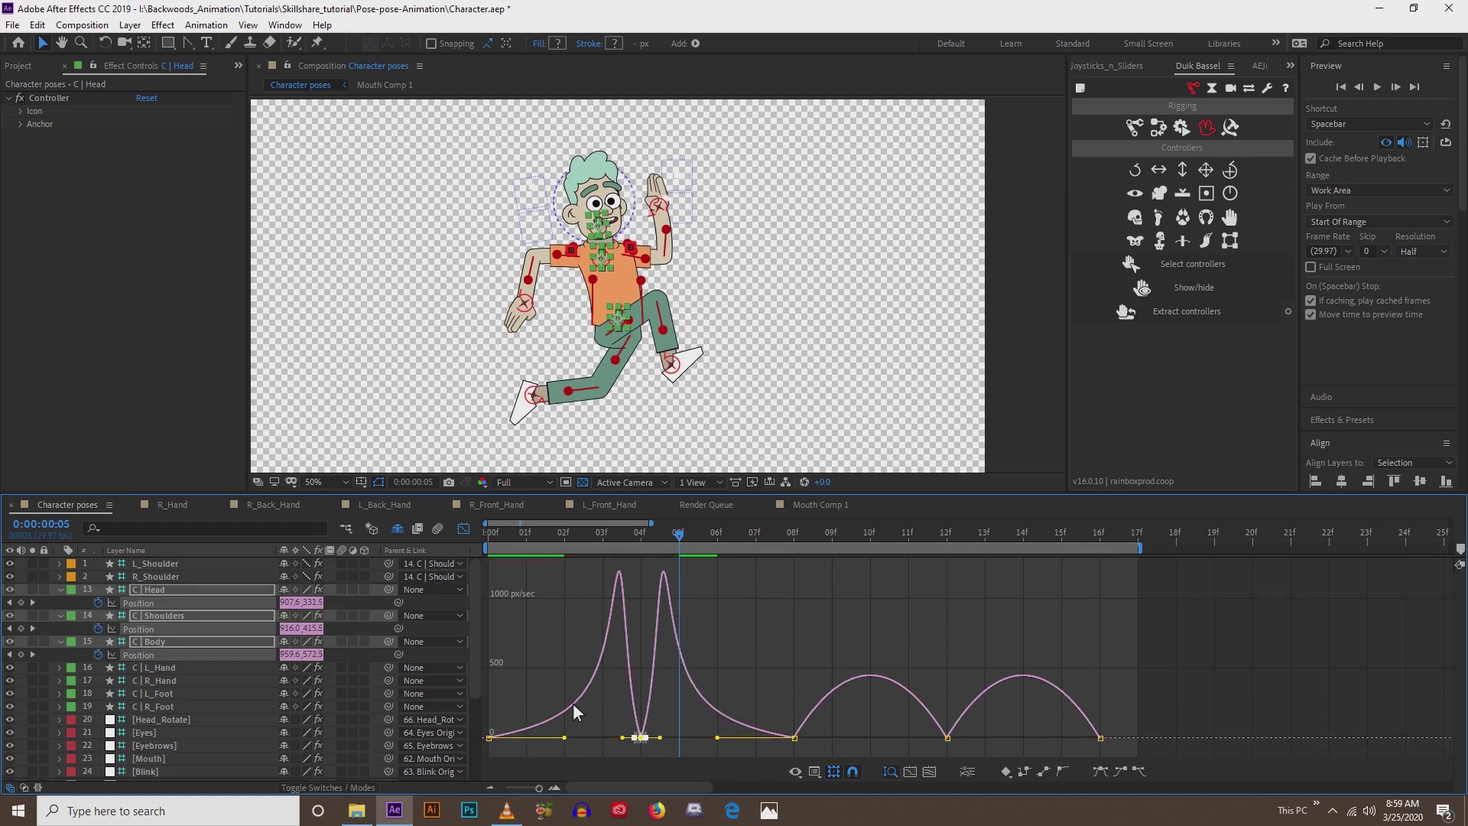
pyautogui.moveTo(622, 577)
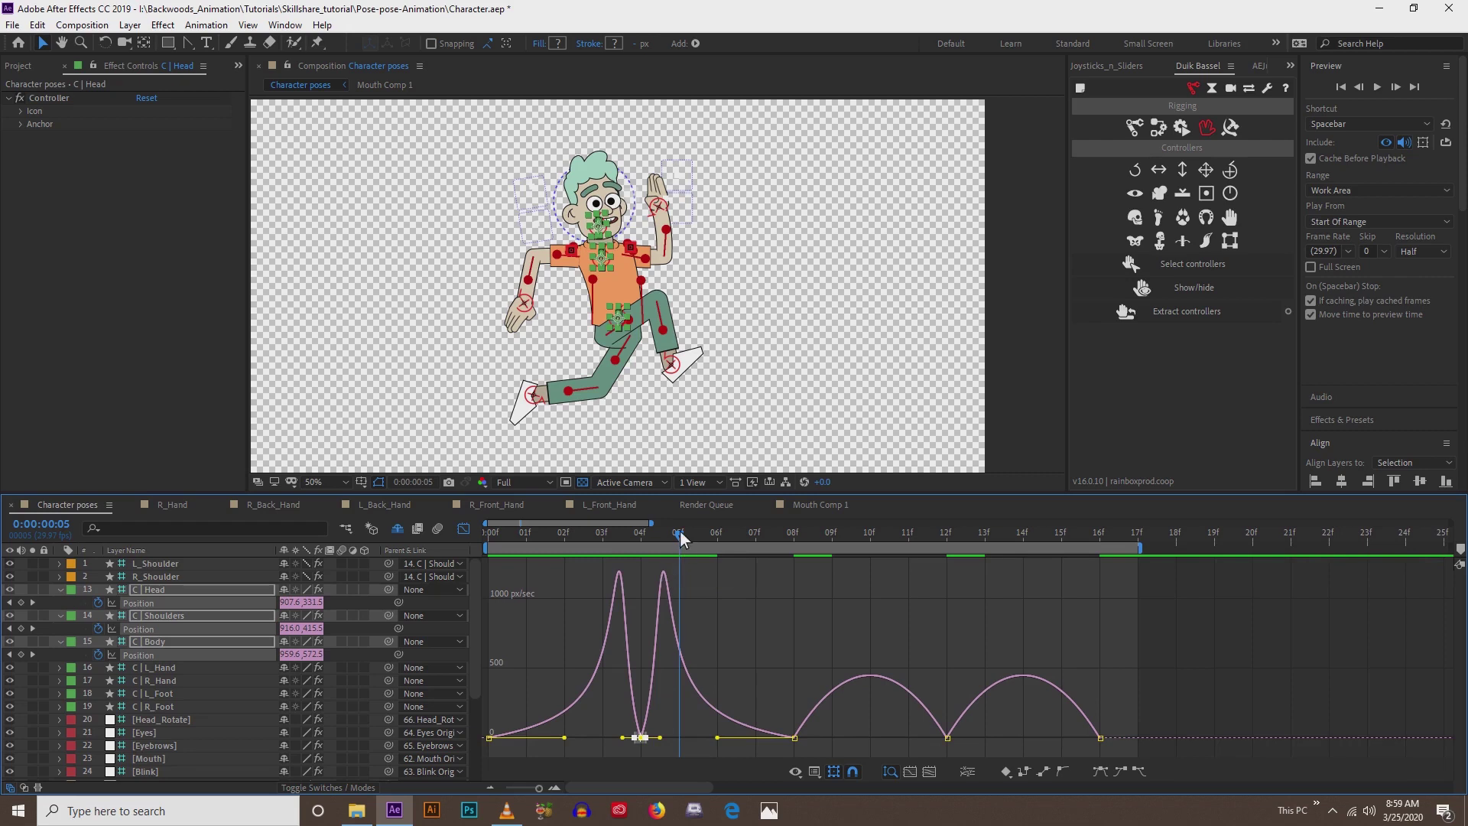
# - Reshape the speed curve between frames 8 and 16 with its ease handles so the speed peaks sharply just before and after frame 12
pyautogui.press('pagedown')
pyautogui.press('pagedown')
pyautogui.moveTo(782, 723); pyautogui.dragTo(870, 741)
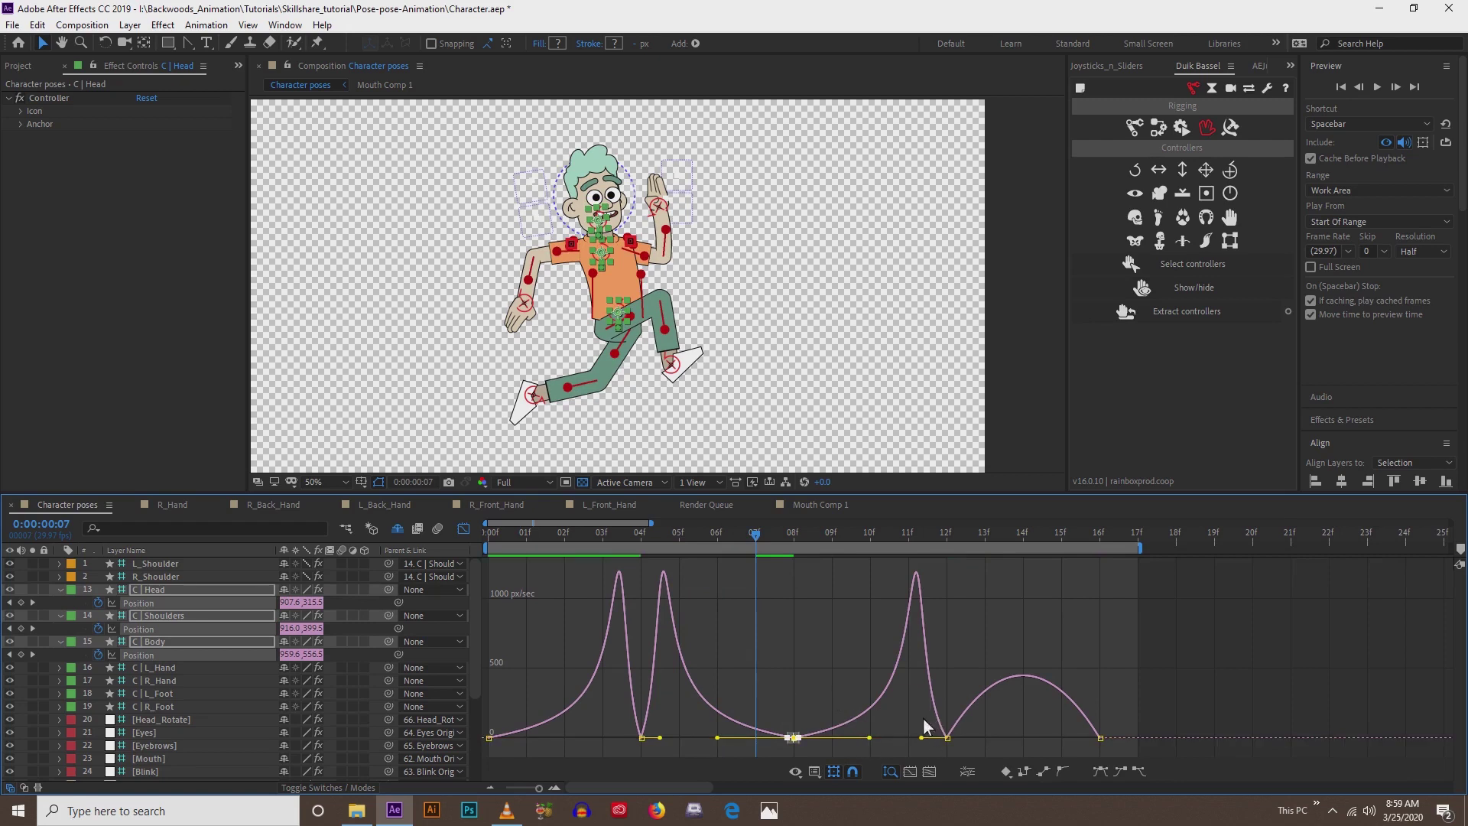
pyautogui.moveTo(908, 711); pyautogui.dragTo(928, 737)
pyautogui.moveTo(1124, 701); pyautogui.dragTo(1014, 732)
pyautogui.moveTo(998, 705); pyautogui.dragTo(965, 740)
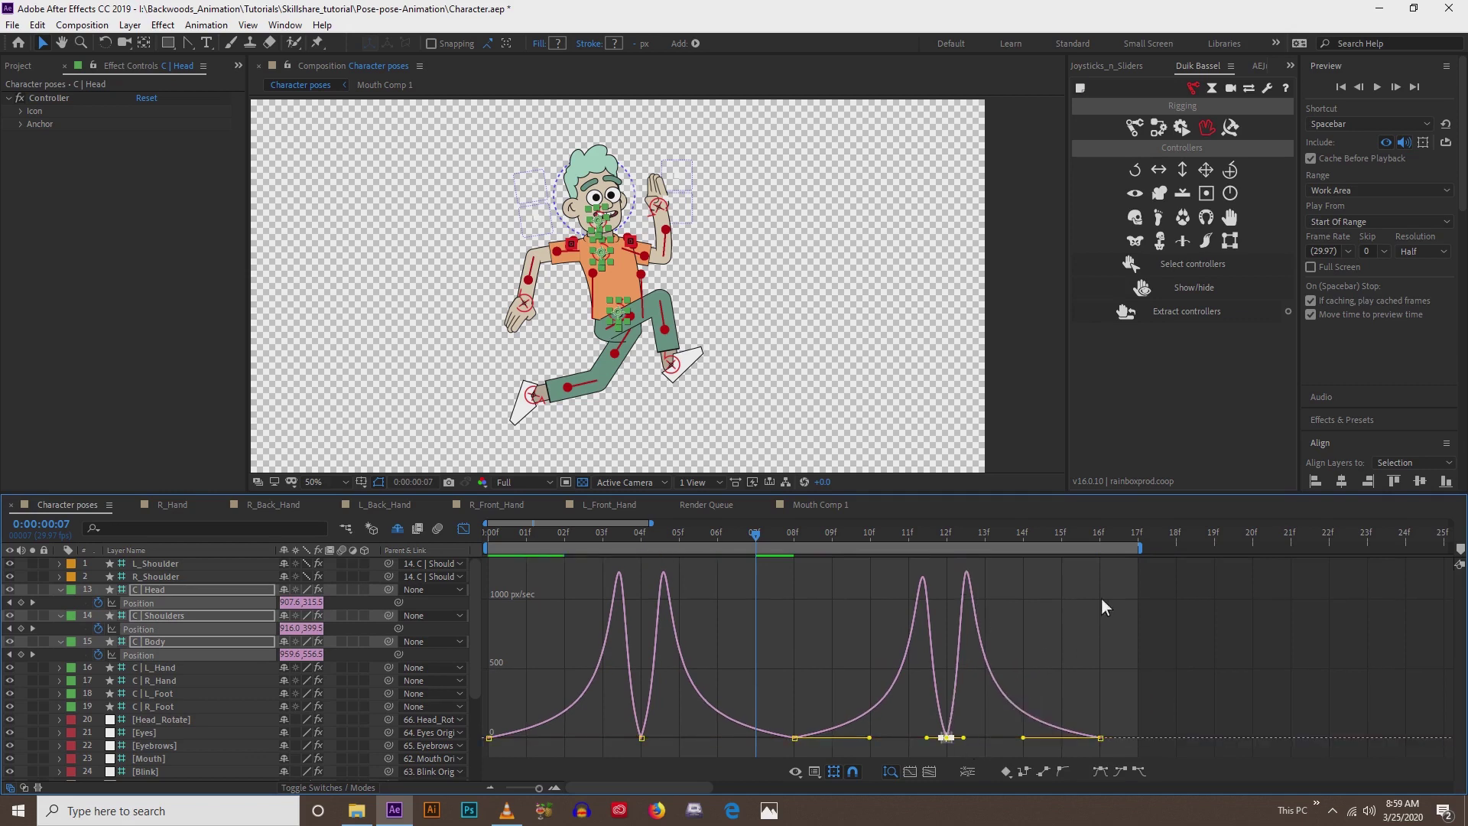
# - Shorten the work area to end at frame 16 and preview the body bounce
pyautogui.moveTo(1140, 547); pyautogui.dragTo(1116, 555)
pyautogui.press('space')
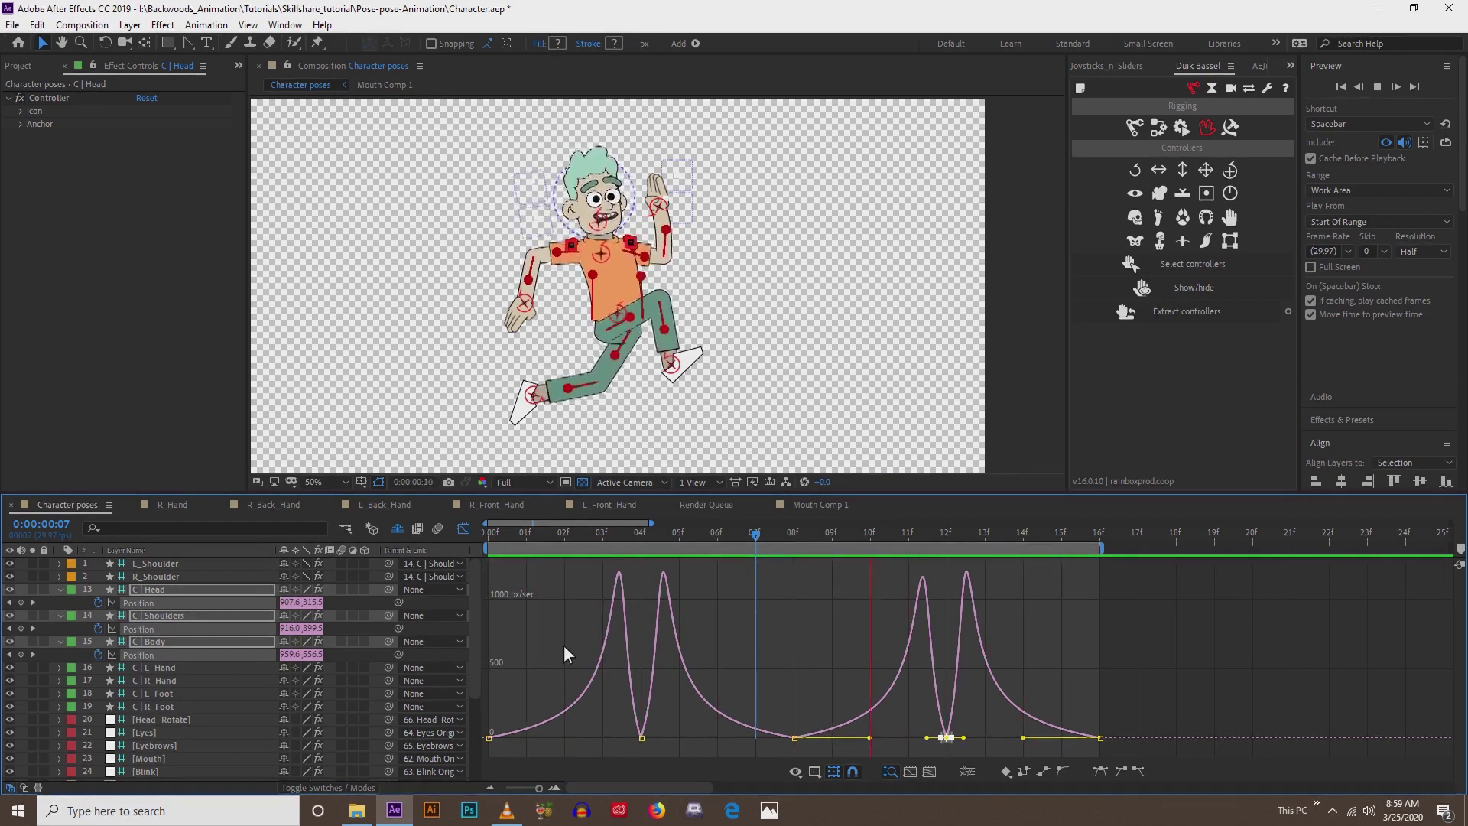
pyautogui.press('space')
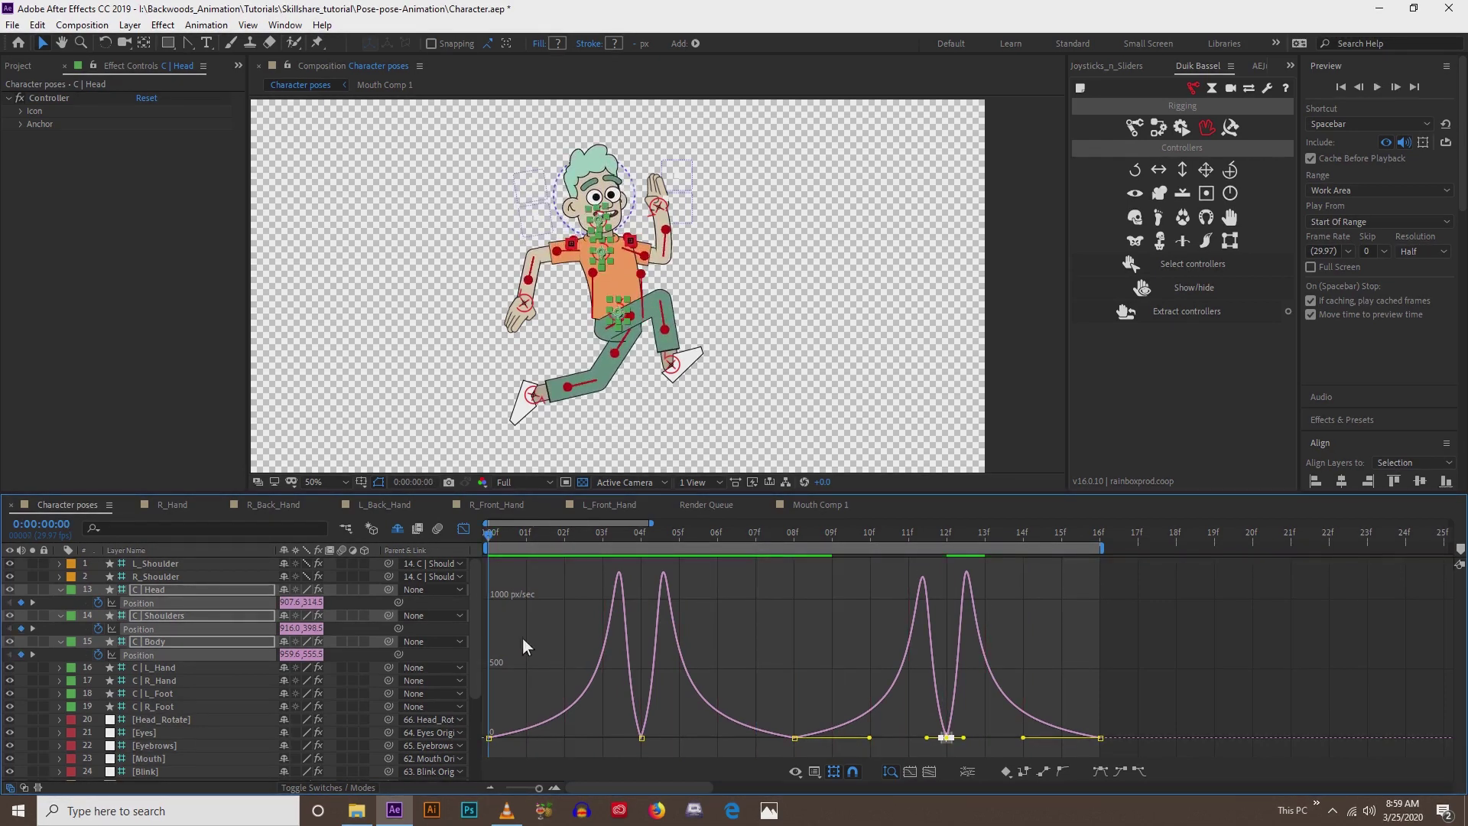
# - Close the Graph Editor and start Position and Rotation keyframes for the right foot controller at frame 0
pyautogui.click(463, 527)
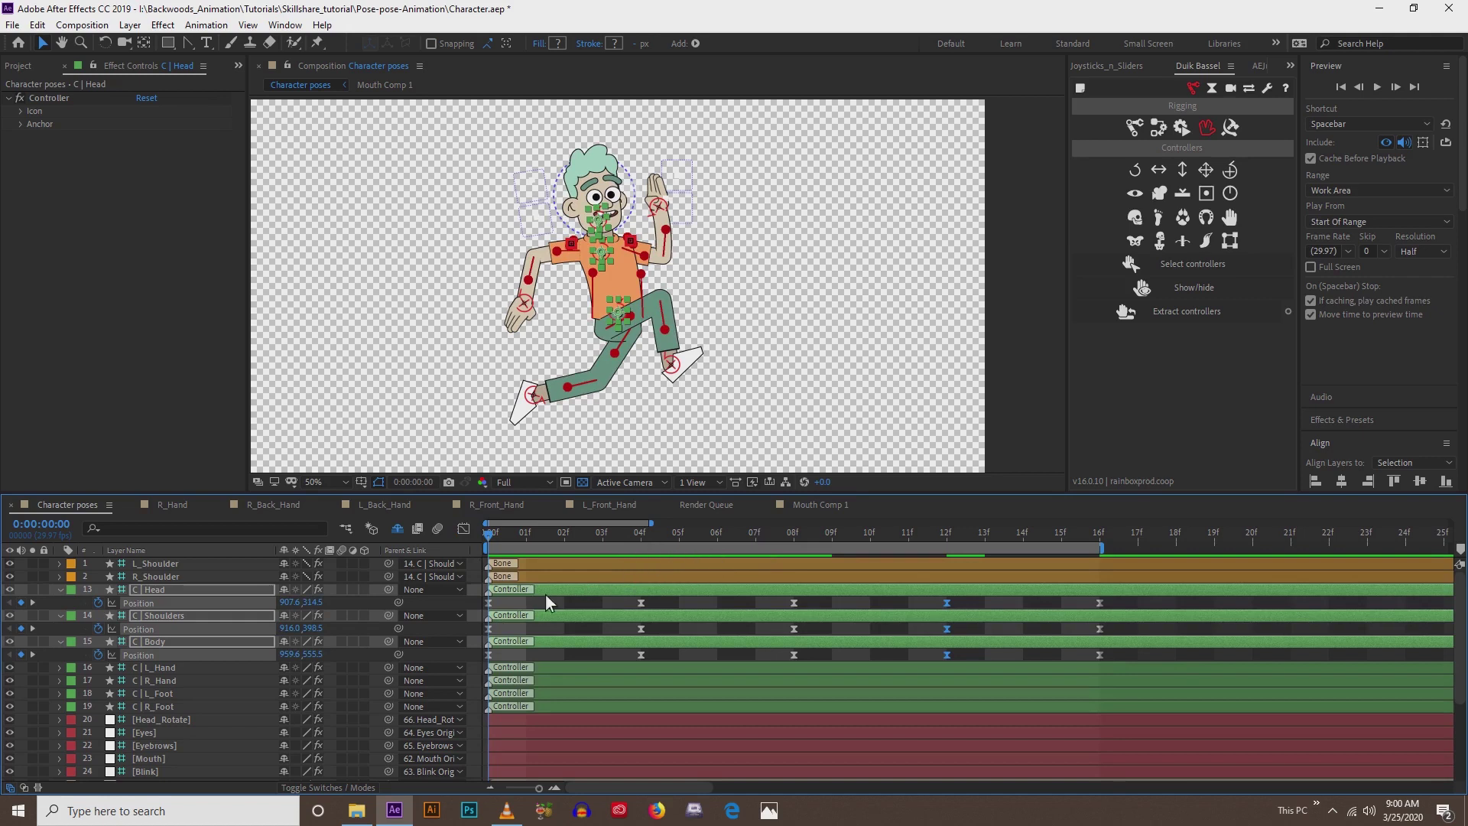
pyautogui.click(671, 367)
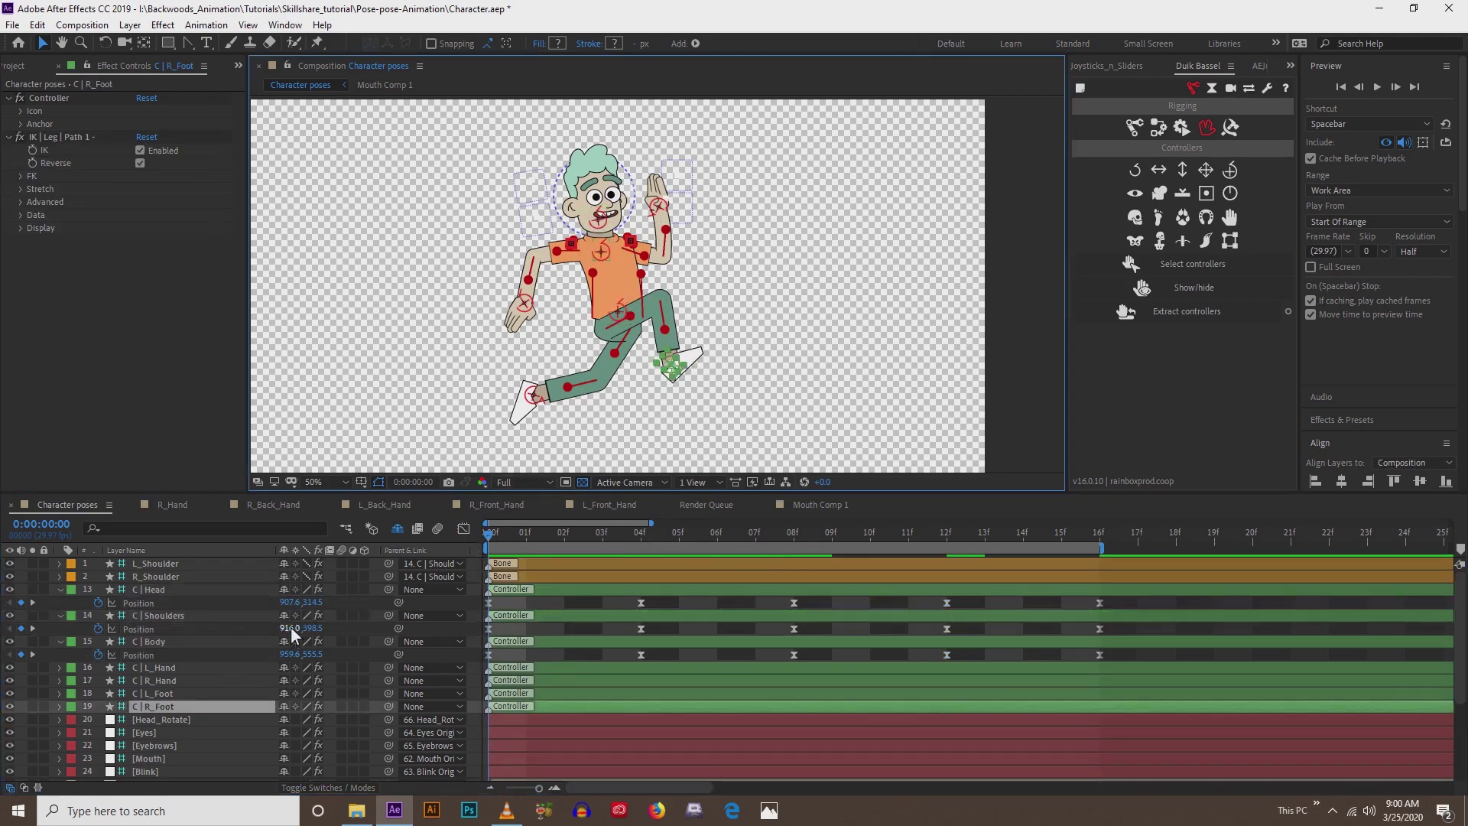
pyautogui.press('p')
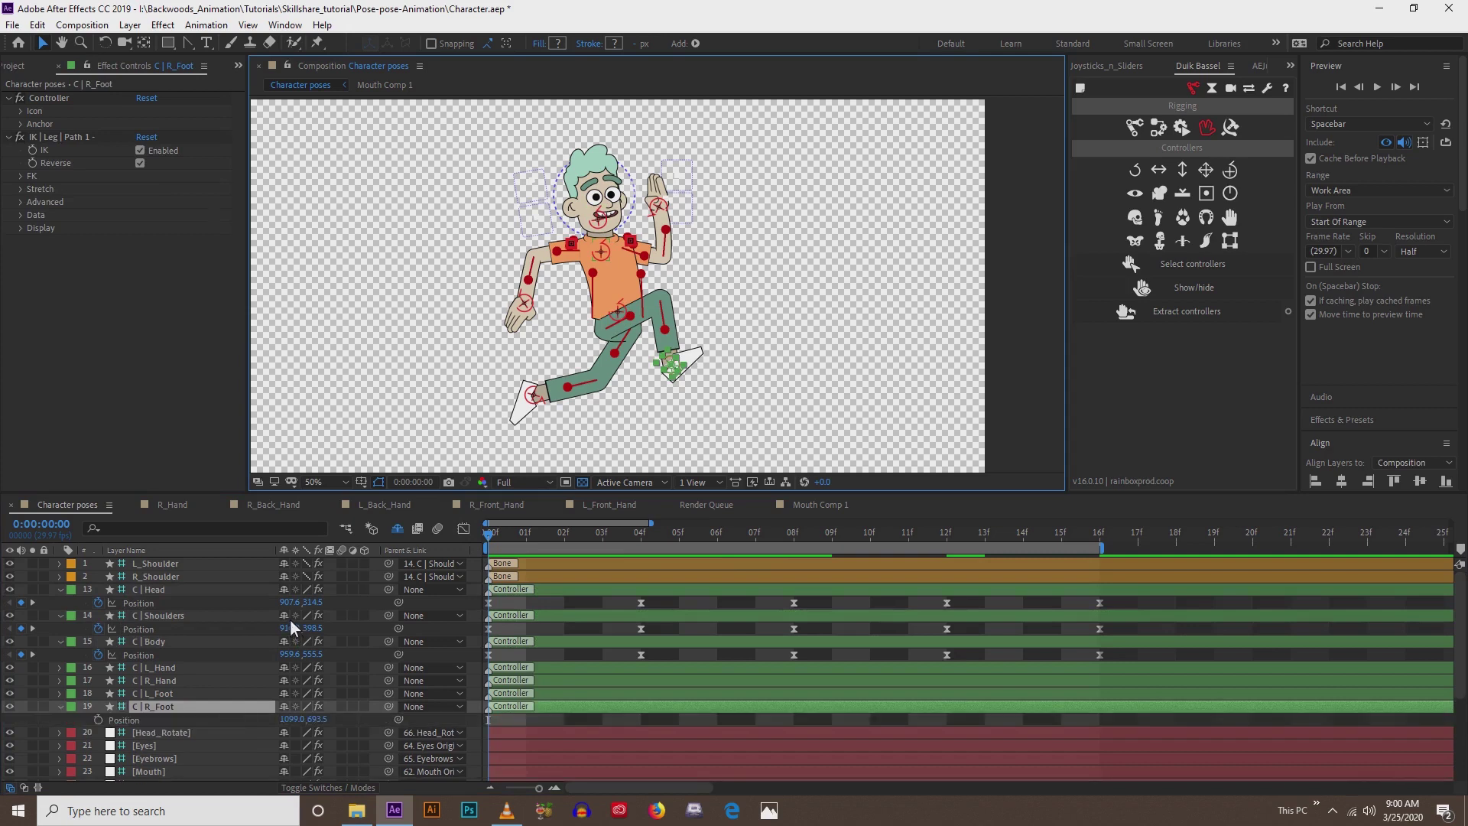
pyautogui.hotkey('shift', 'r')
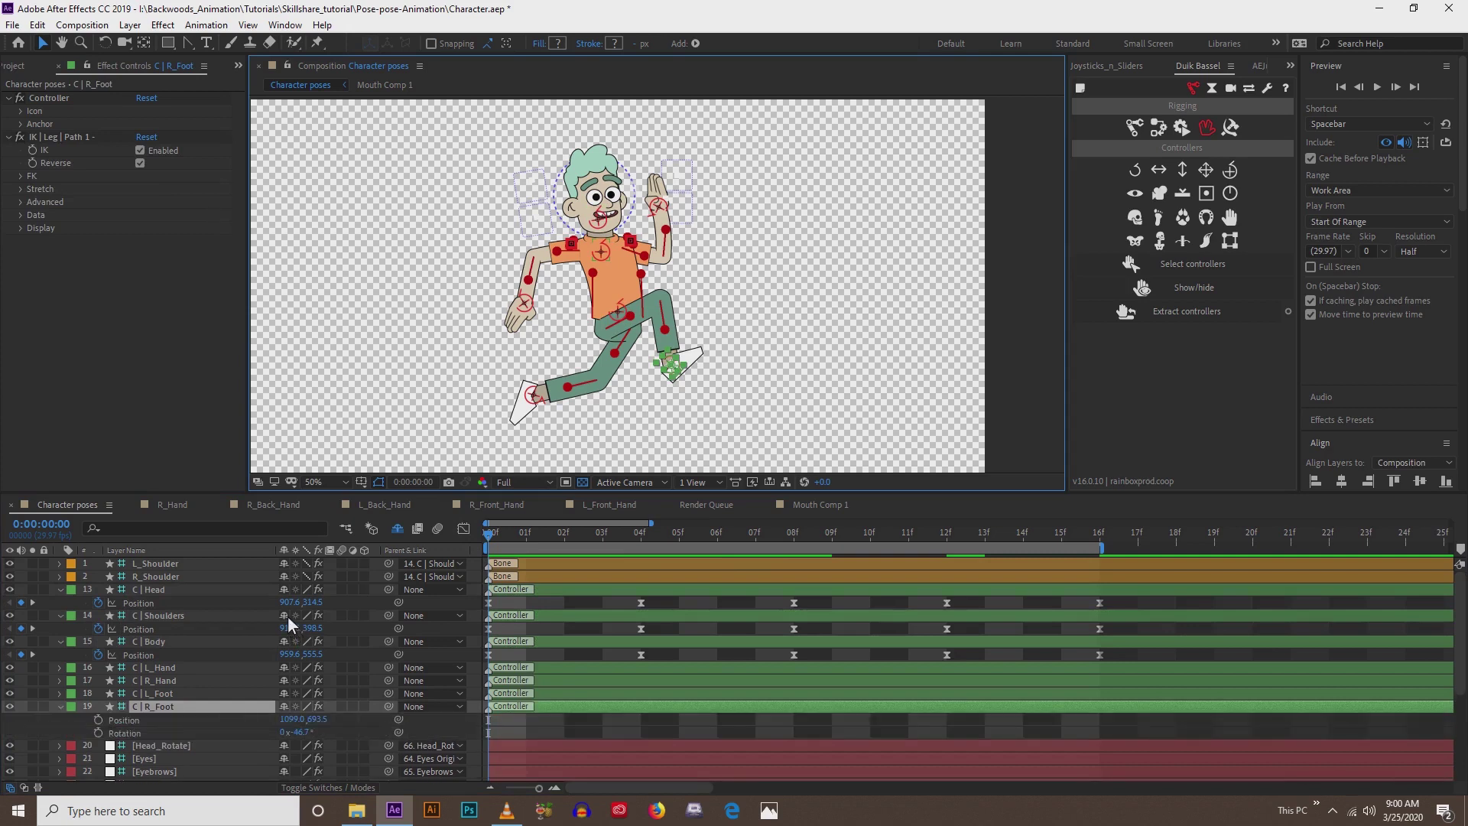
pyautogui.click(98, 720)
pyautogui.click(98, 732)
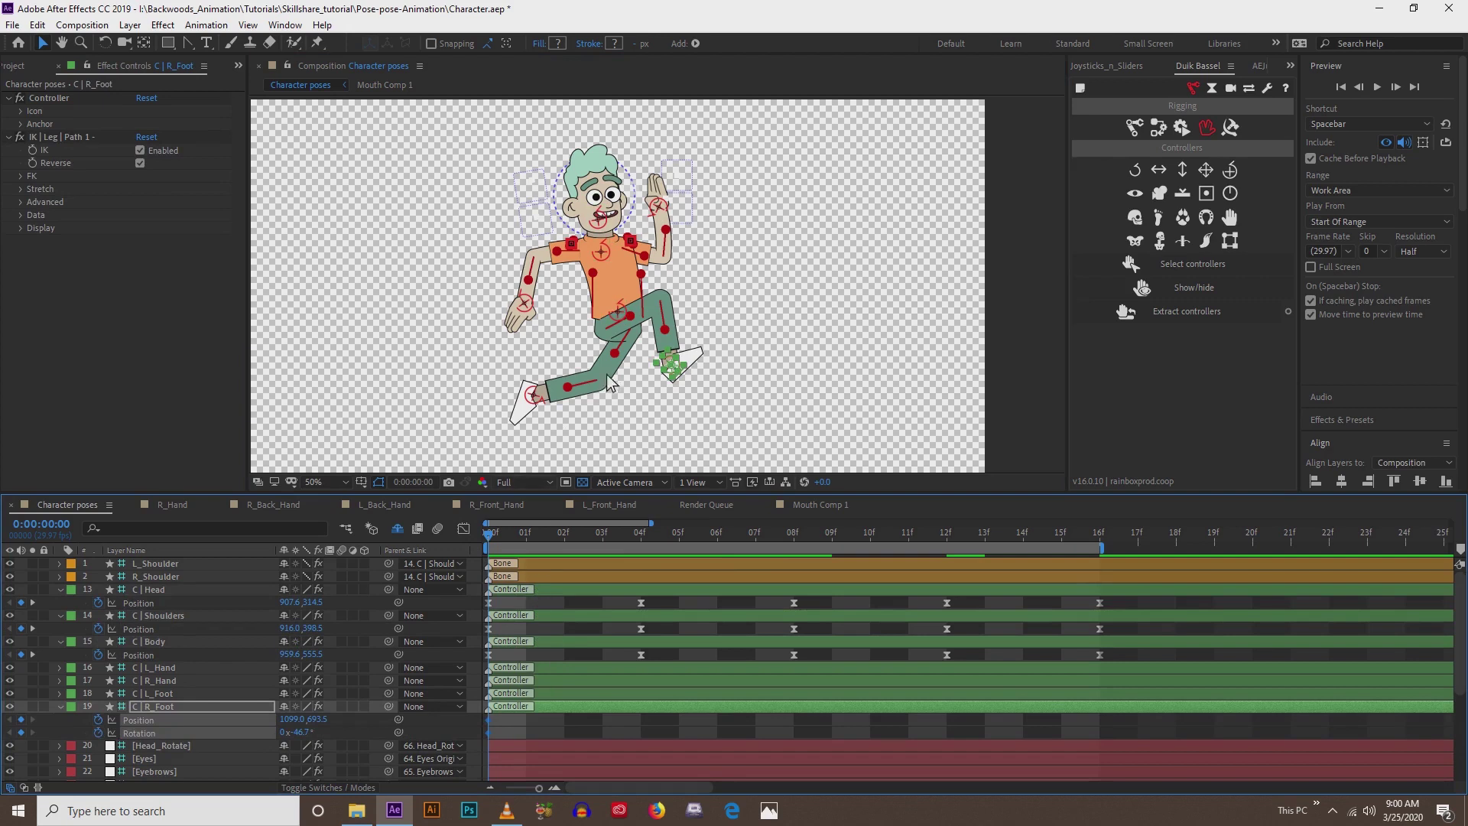
# - At frame 4, lower the right foot controller to the ground and slightly back, to Position 1079, 933.5
pyautogui.click(610, 384)
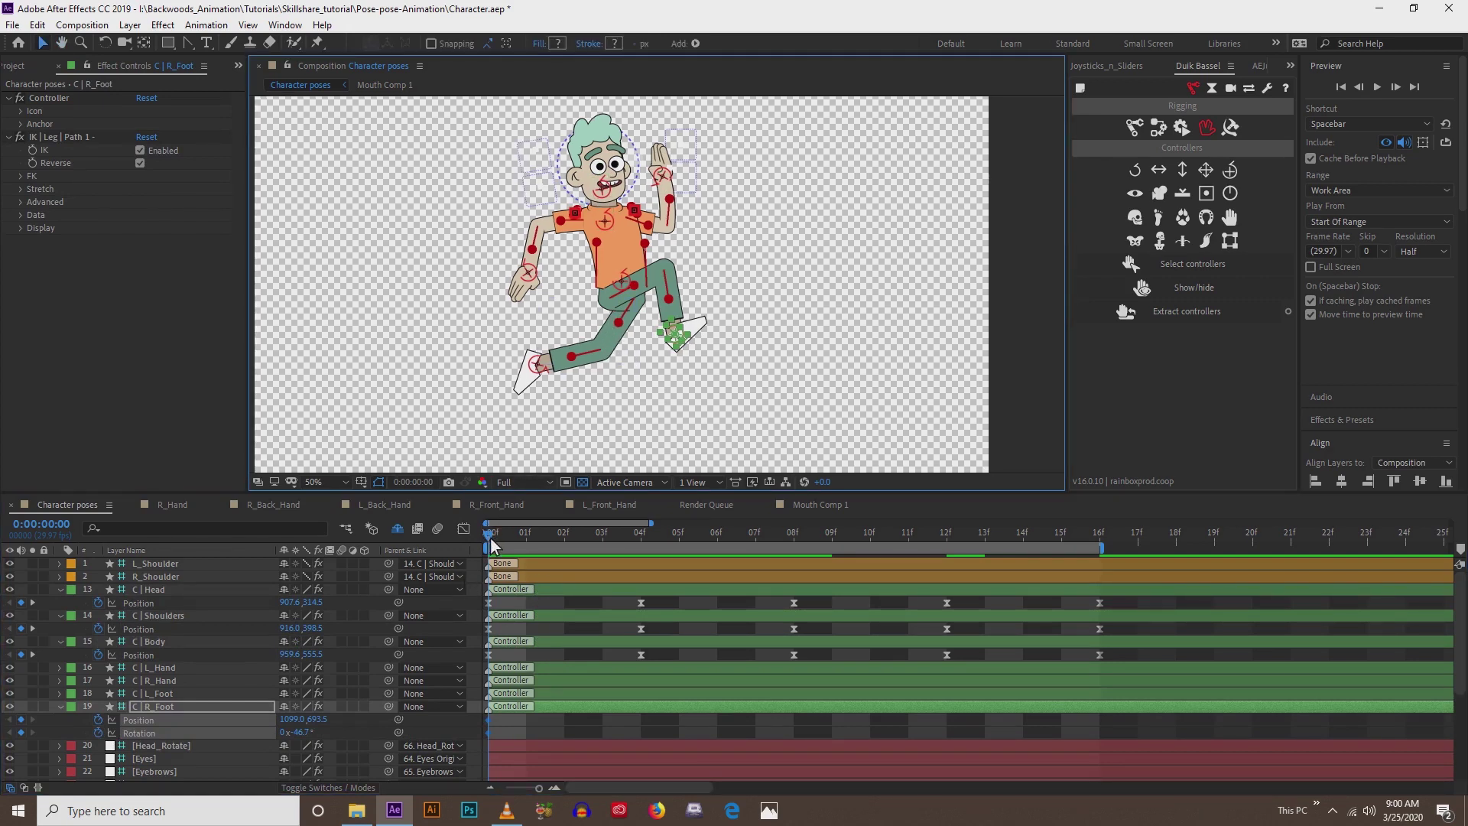
pyautogui.click(490, 545)
pyautogui.moveTo(509, 535); pyautogui.dragTo(640, 543)
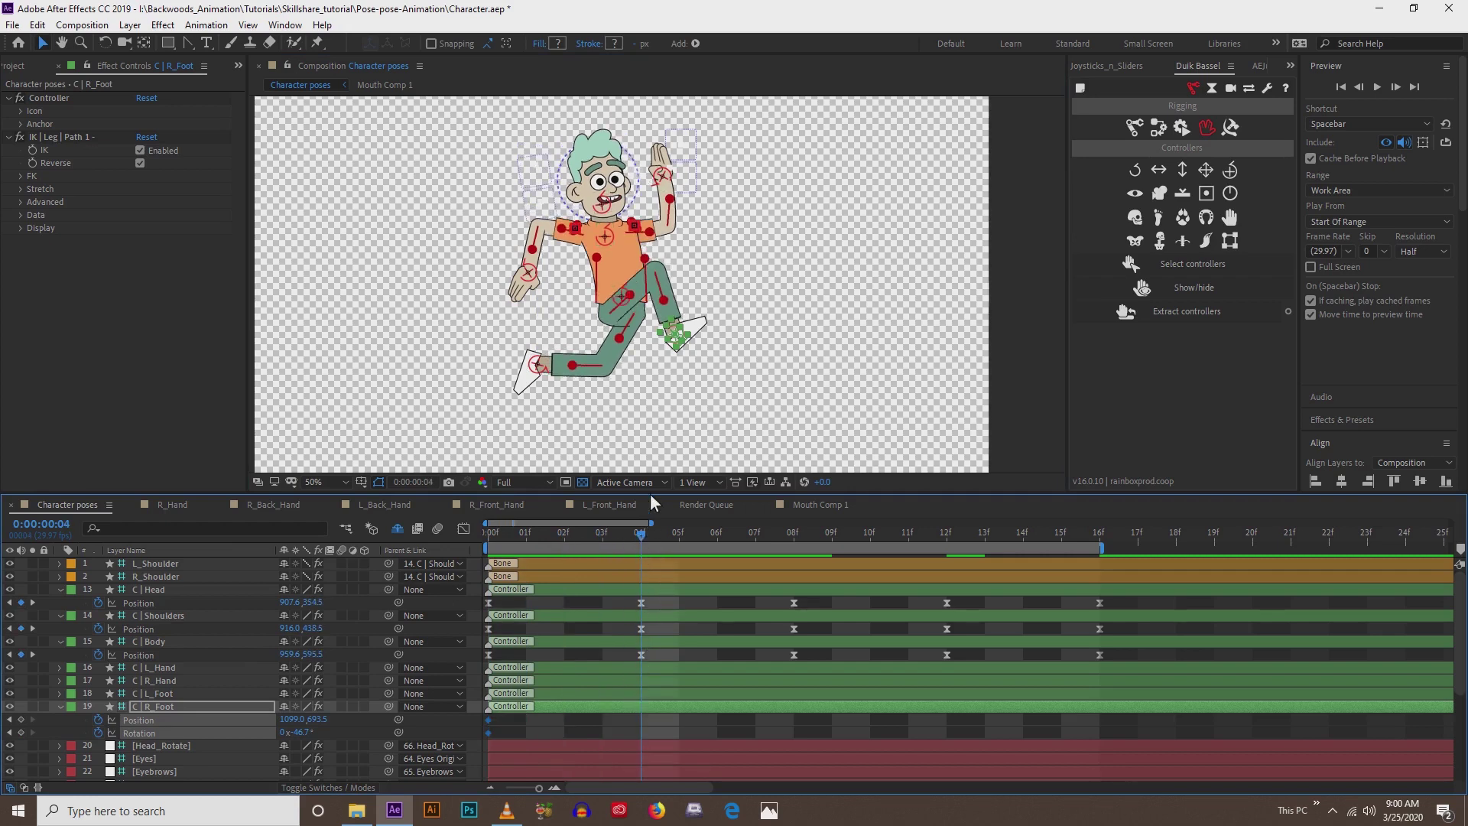
pyautogui.hotkey('shift', 'Down')
pyautogui.hotkey('shift', 'Down')
pyautogui.hotkey('shift', 'Down')
pyautogui.hotkey('shift', 'Down')
pyautogui.hotkey('shift', 'Down')
pyautogui.hotkey('shift', 'Down')
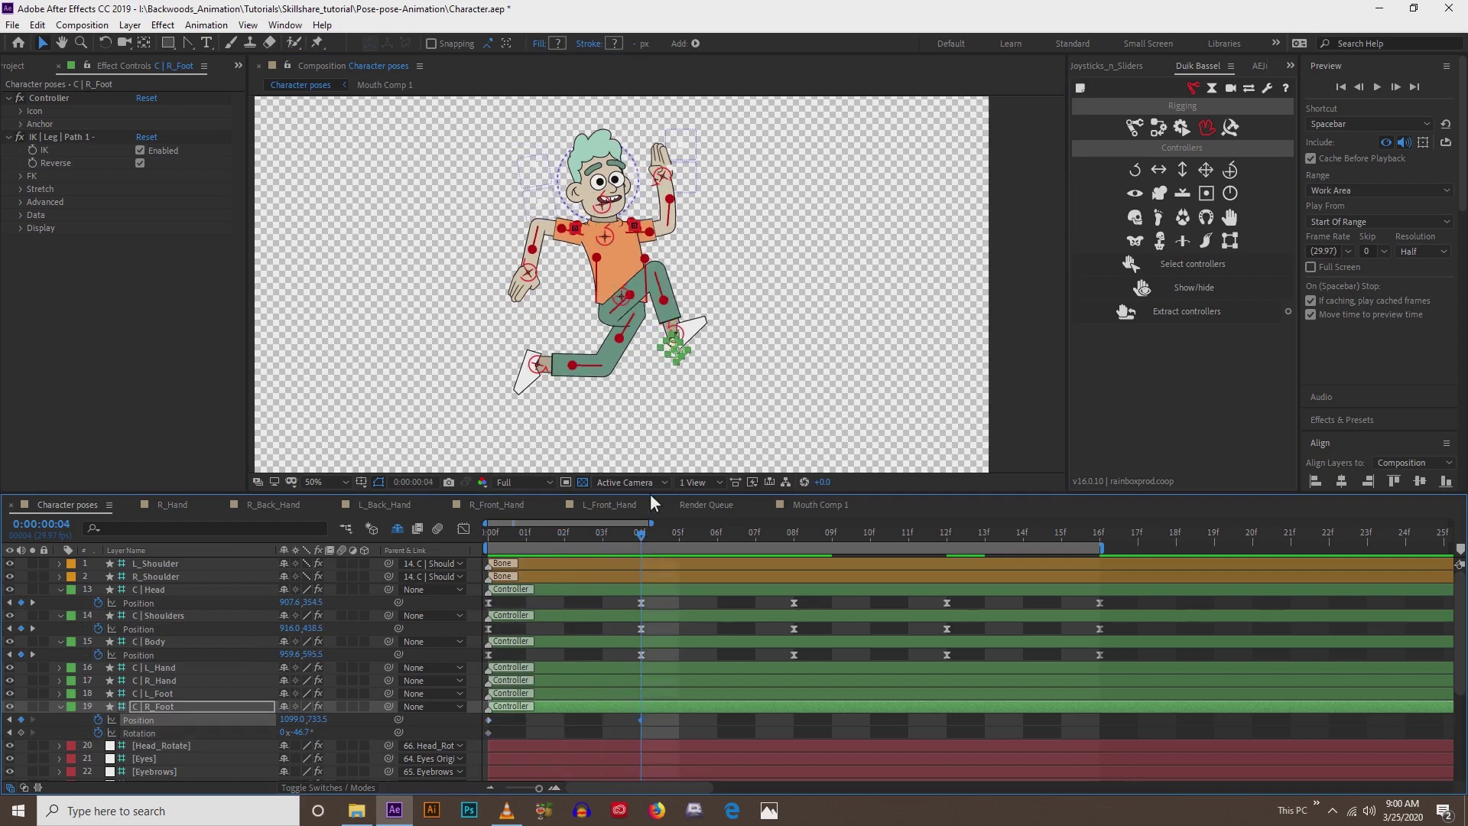
pyautogui.hotkey('shift', 'Down')
pyautogui.hotkey('shift', 'Down')
pyautogui.hotkey('shift', 'Down')
pyautogui.hotkey('shift', 'Down')
pyautogui.hotkey('shift', 'Down')
pyautogui.hotkey('shift', 'Down')
pyautogui.hotkey('shift', 'Down')
pyautogui.hotkey('shift', 'Down')
pyautogui.hotkey('shift', 'Down')
pyautogui.hotkey('shift', 'Down')
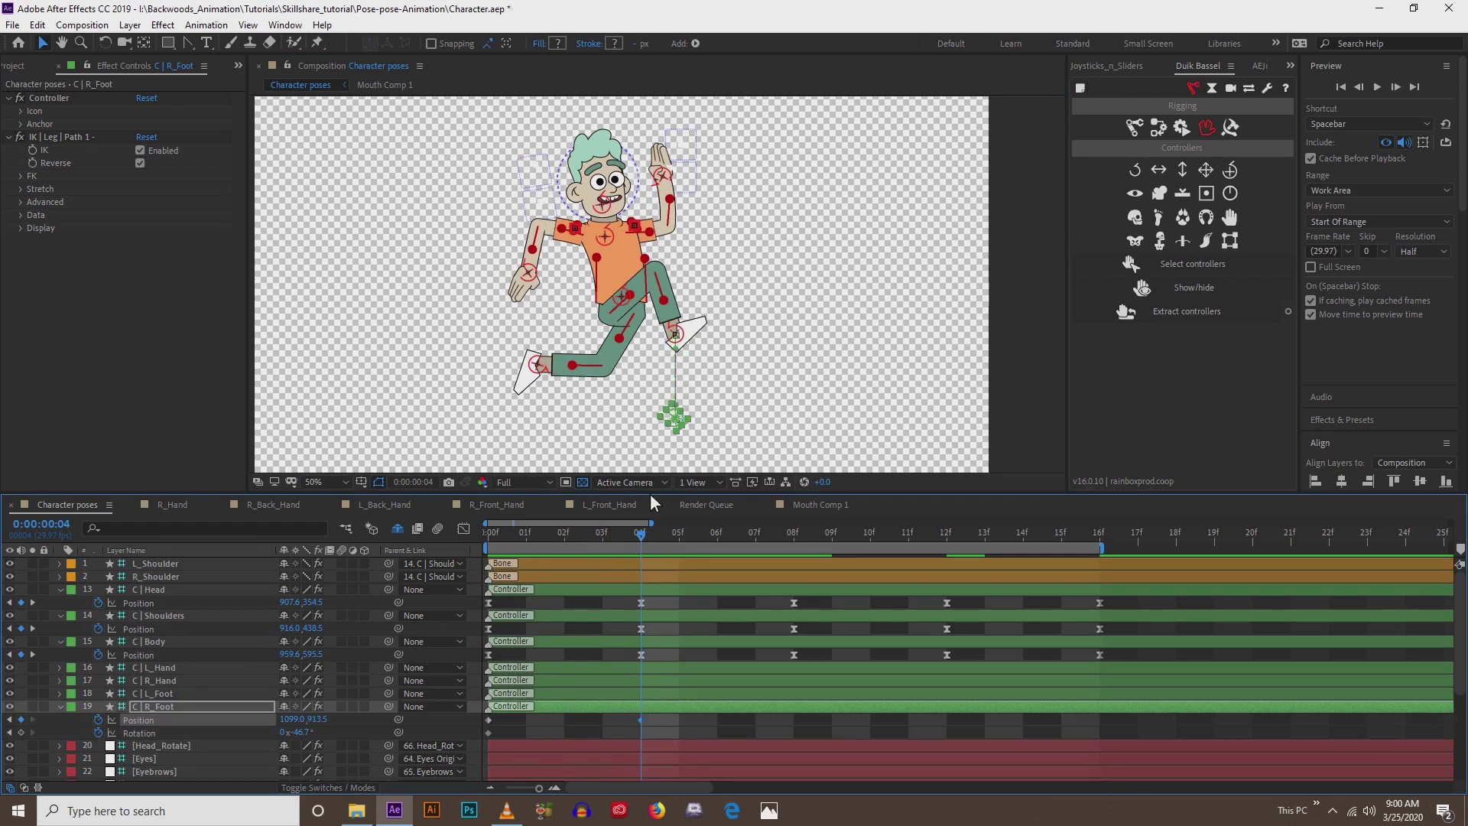
pyautogui.hotkey('shift', 'Down')
pyautogui.hotkey('shift', 'Down')
pyautogui.hotkey('shift', 'Left')
pyautogui.hotkey('shift', 'Left')
pyautogui.hotkey('shift', 'Left')
pyautogui.hotkey('shift', 'Left')
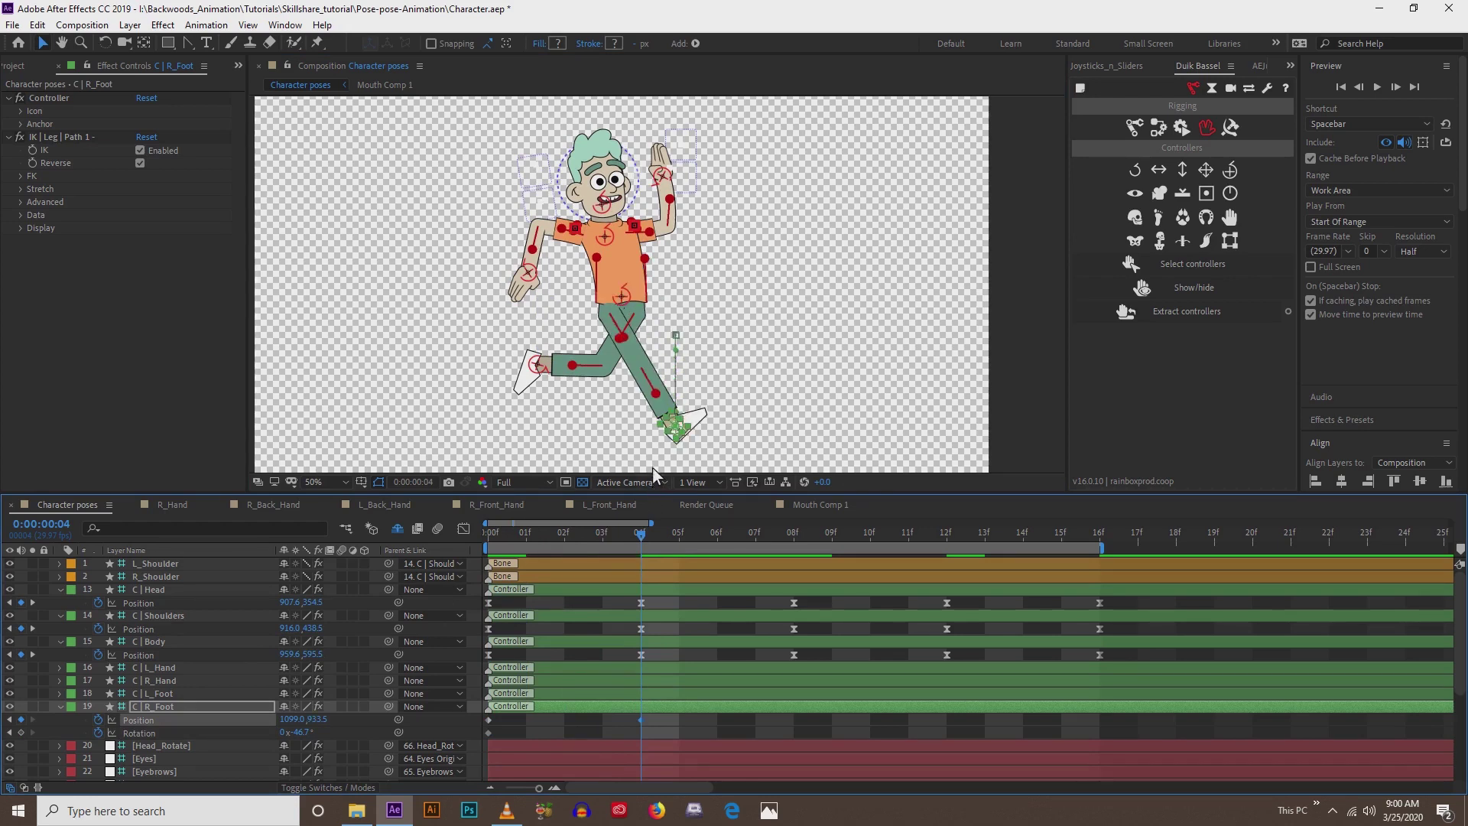
pyautogui.hotkey('shift', 'Right')
pyautogui.hotkey('shift', 'Right')
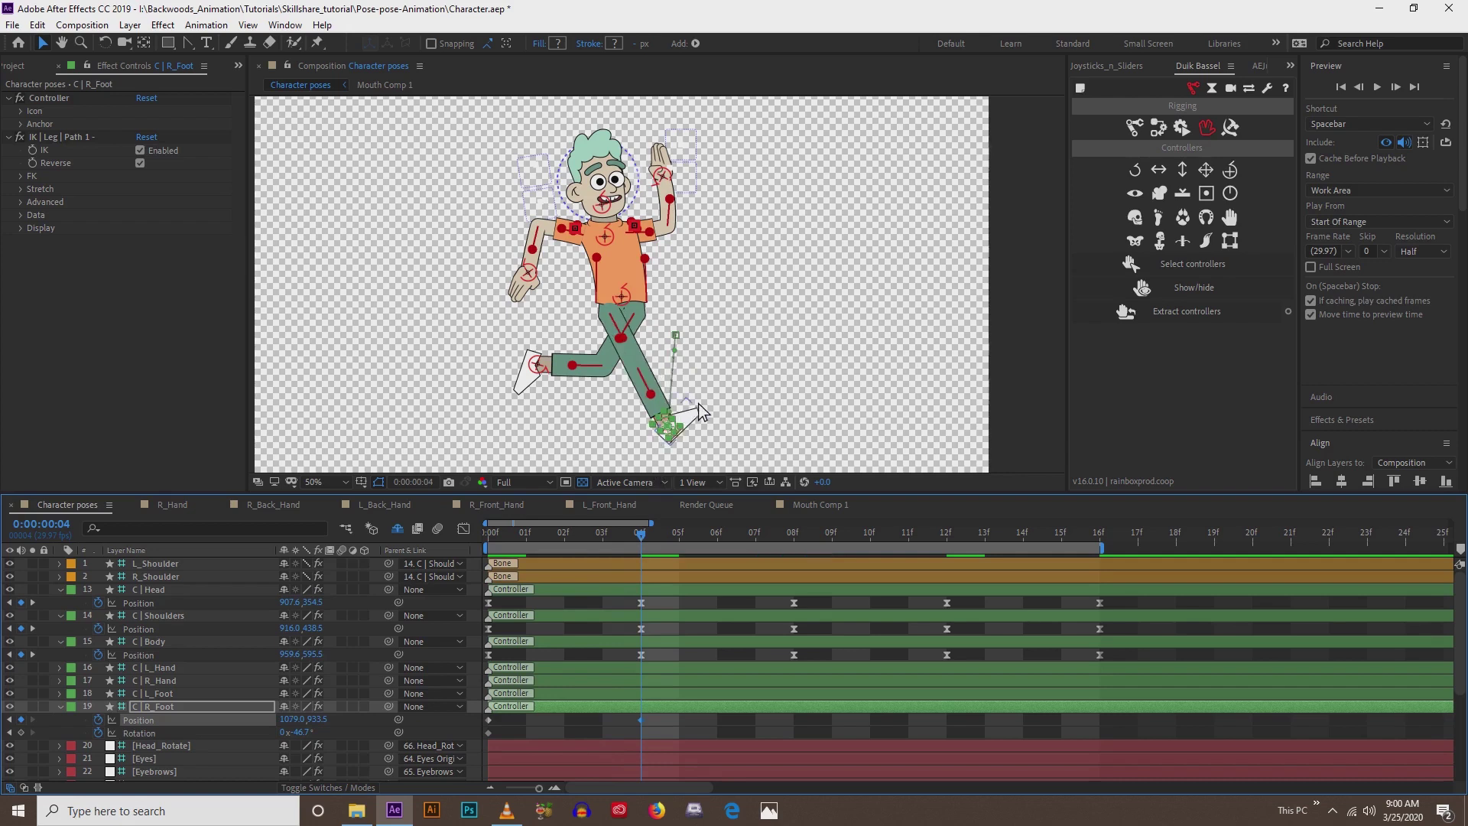
# - Rotate the right foot to about -57.2° at frame 4 so the toe points up for the heel strike
pyautogui.moveTo(700, 400); pyautogui.dragTo(703, 359)
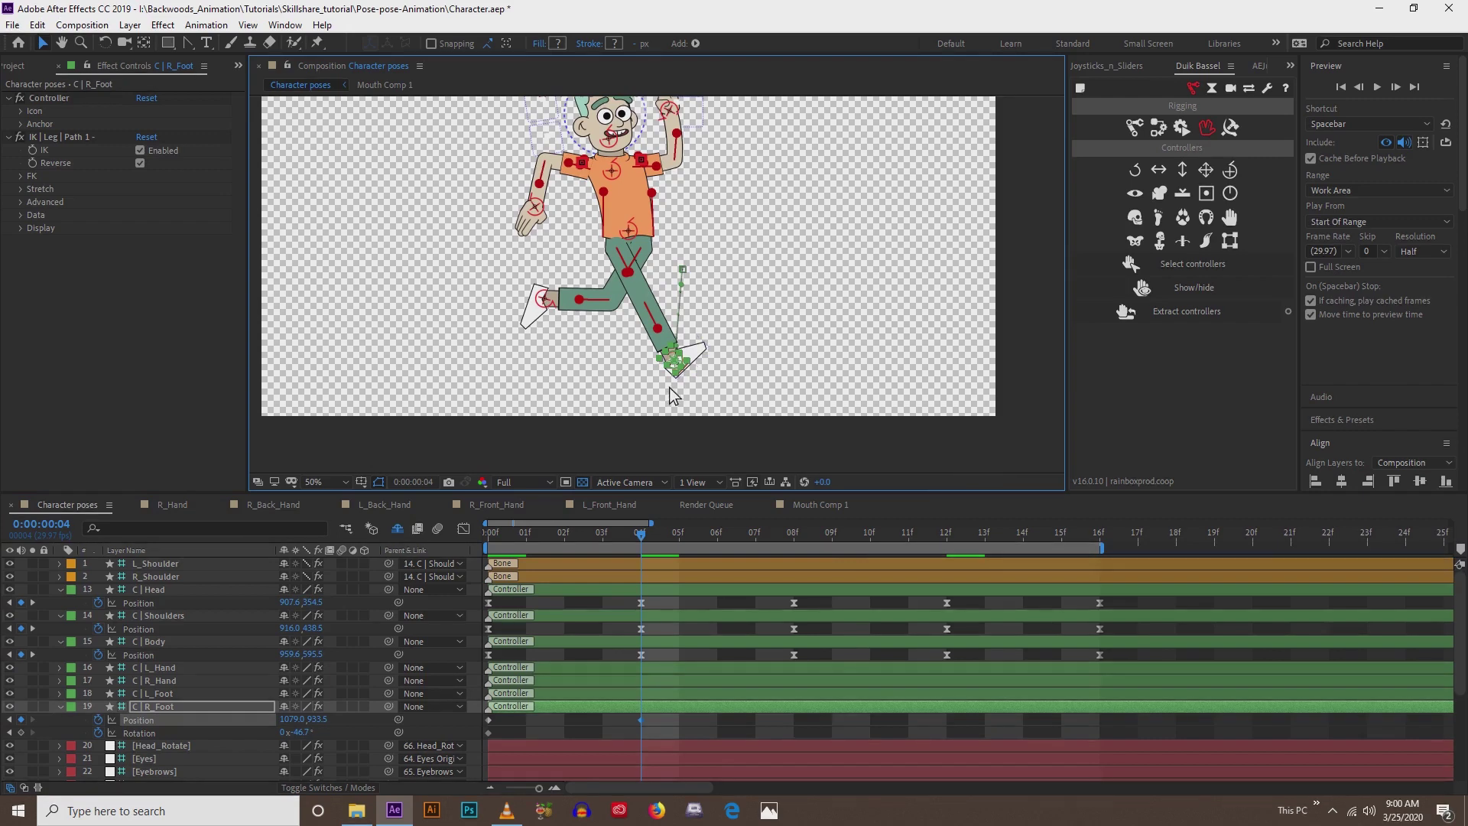
pyautogui.press('w')
pyautogui.moveTo(676, 379); pyautogui.dragTo(677, 374)
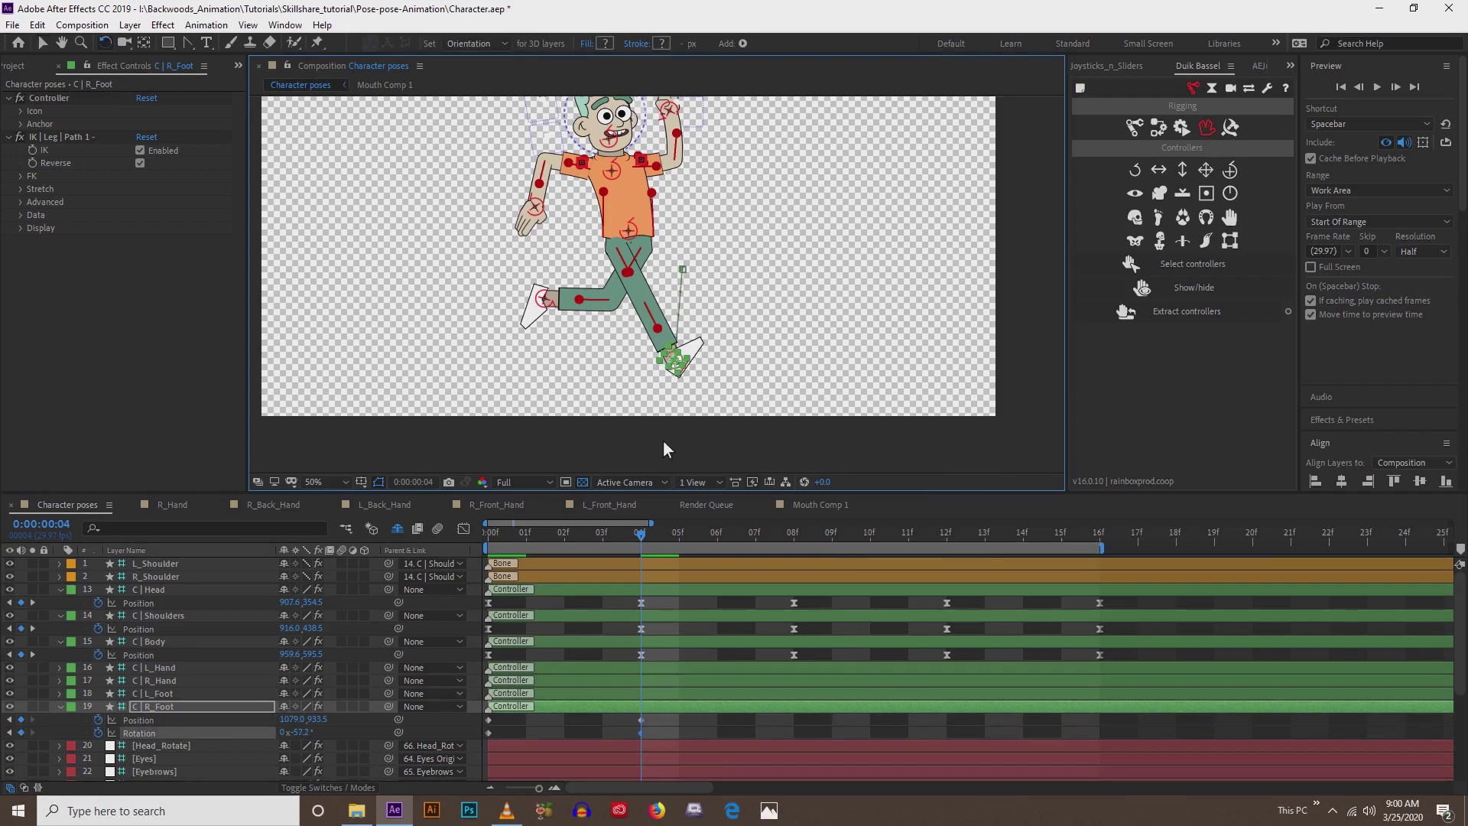
# - At frame 5, rotate the right foot to 0° so it lies flat on the ground
pyautogui.press('pagedown')
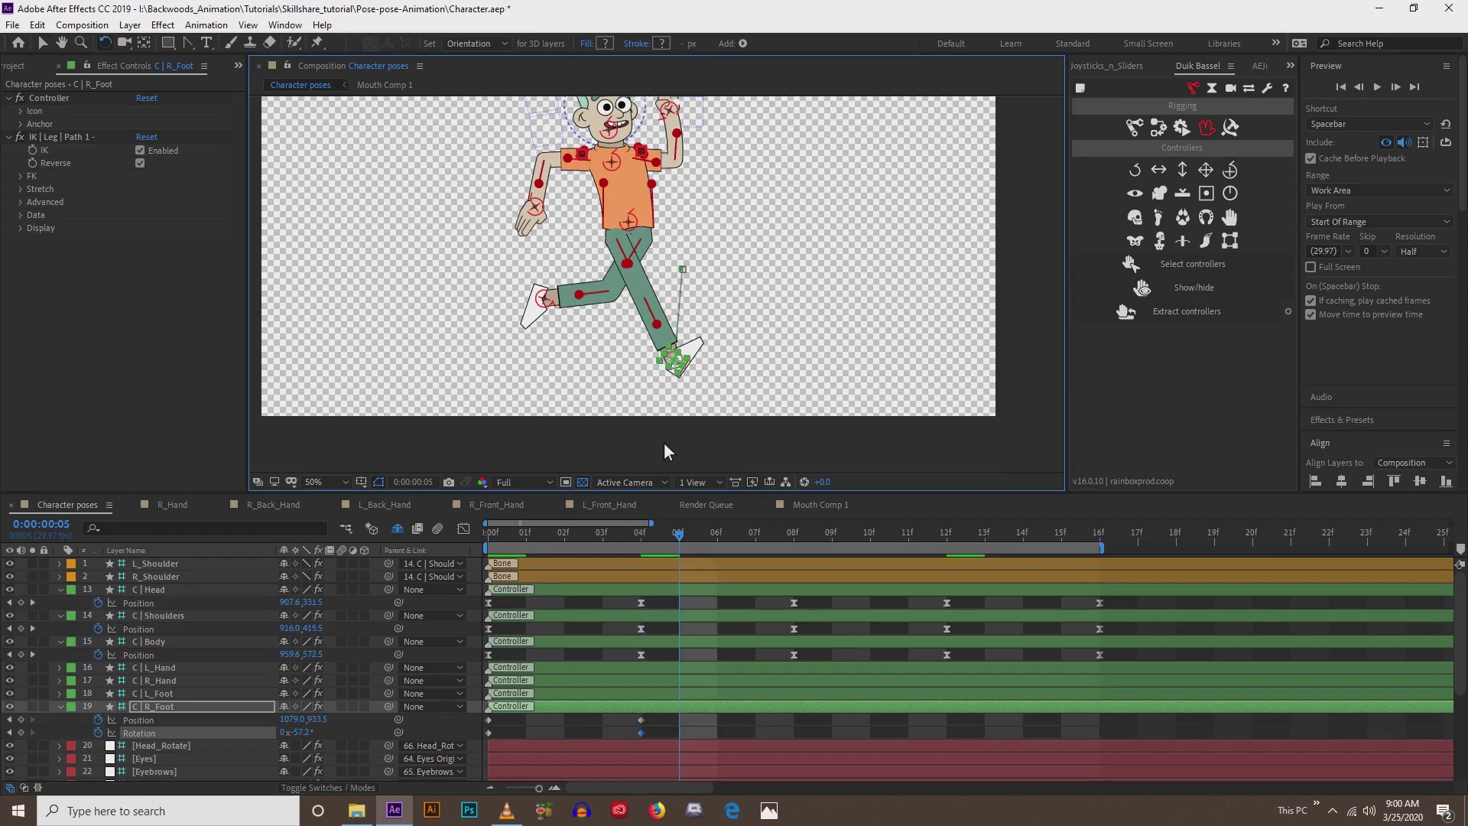
pyautogui.moveTo(680, 375); pyautogui.dragTo(651, 386)
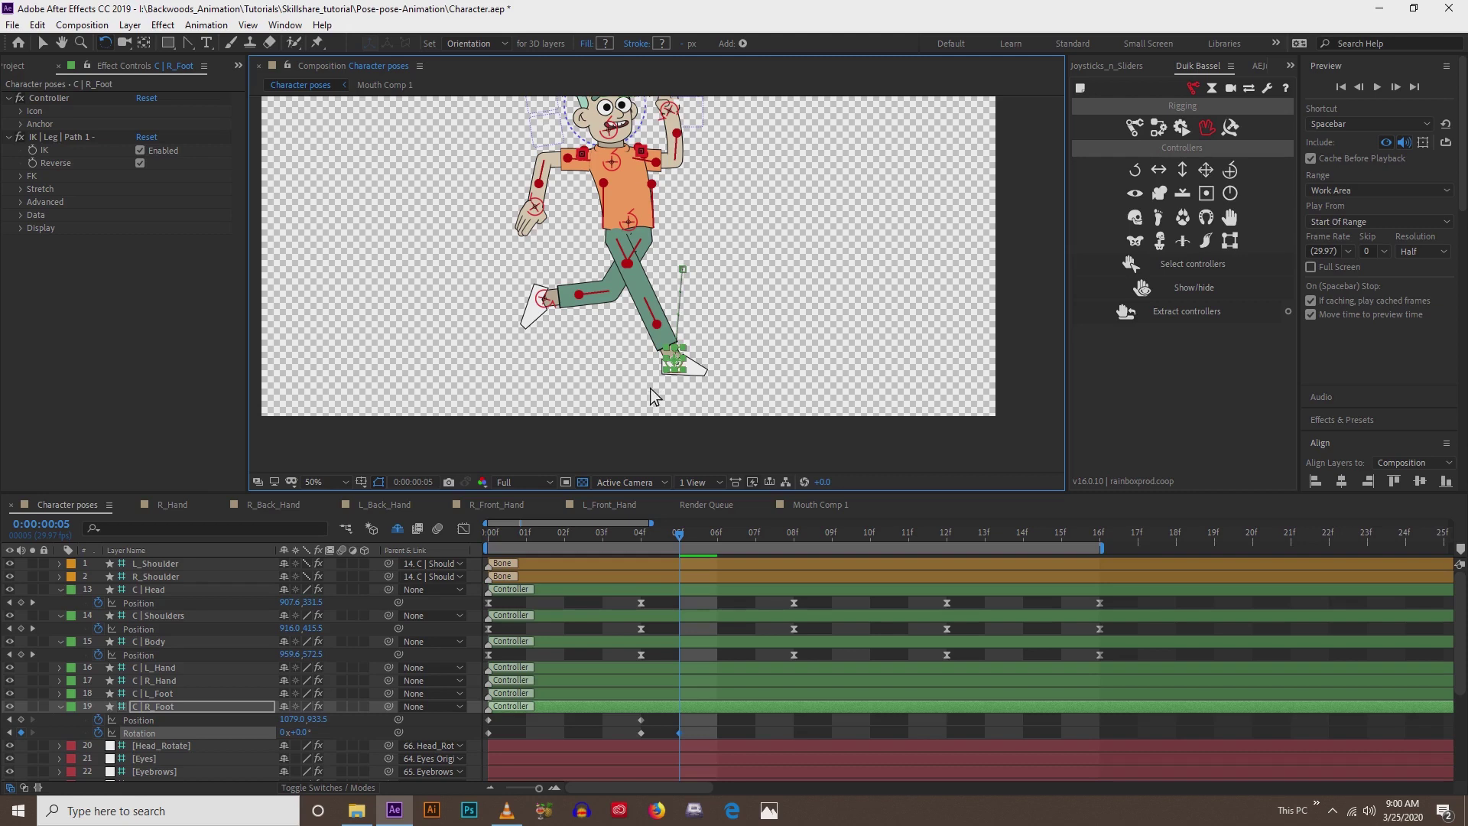
pyautogui.press('v')
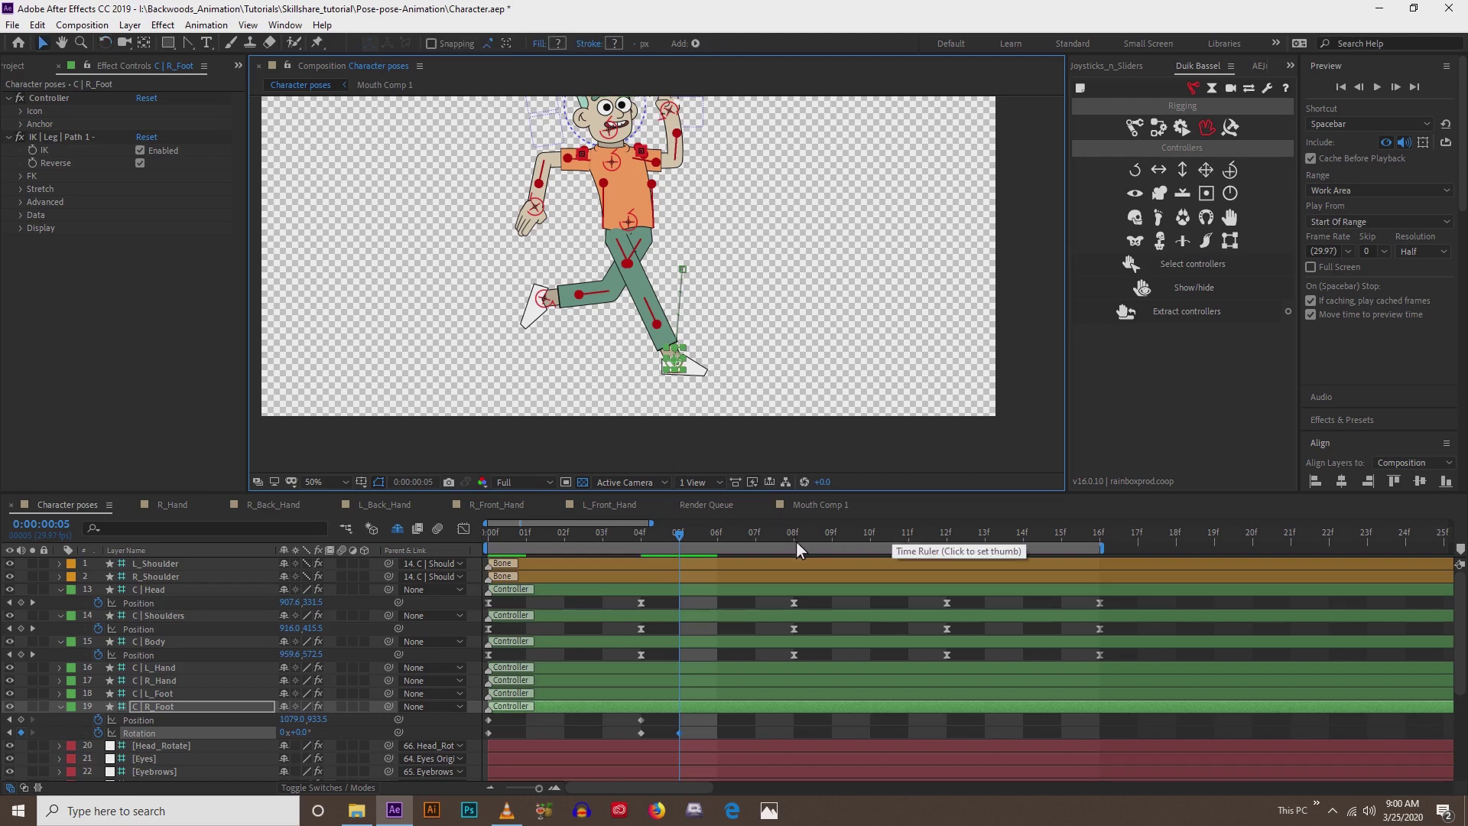
# - At frame 8, move the right foot controller back and up behind the body, to Position 699, 773.5
pyautogui.click(796, 540)
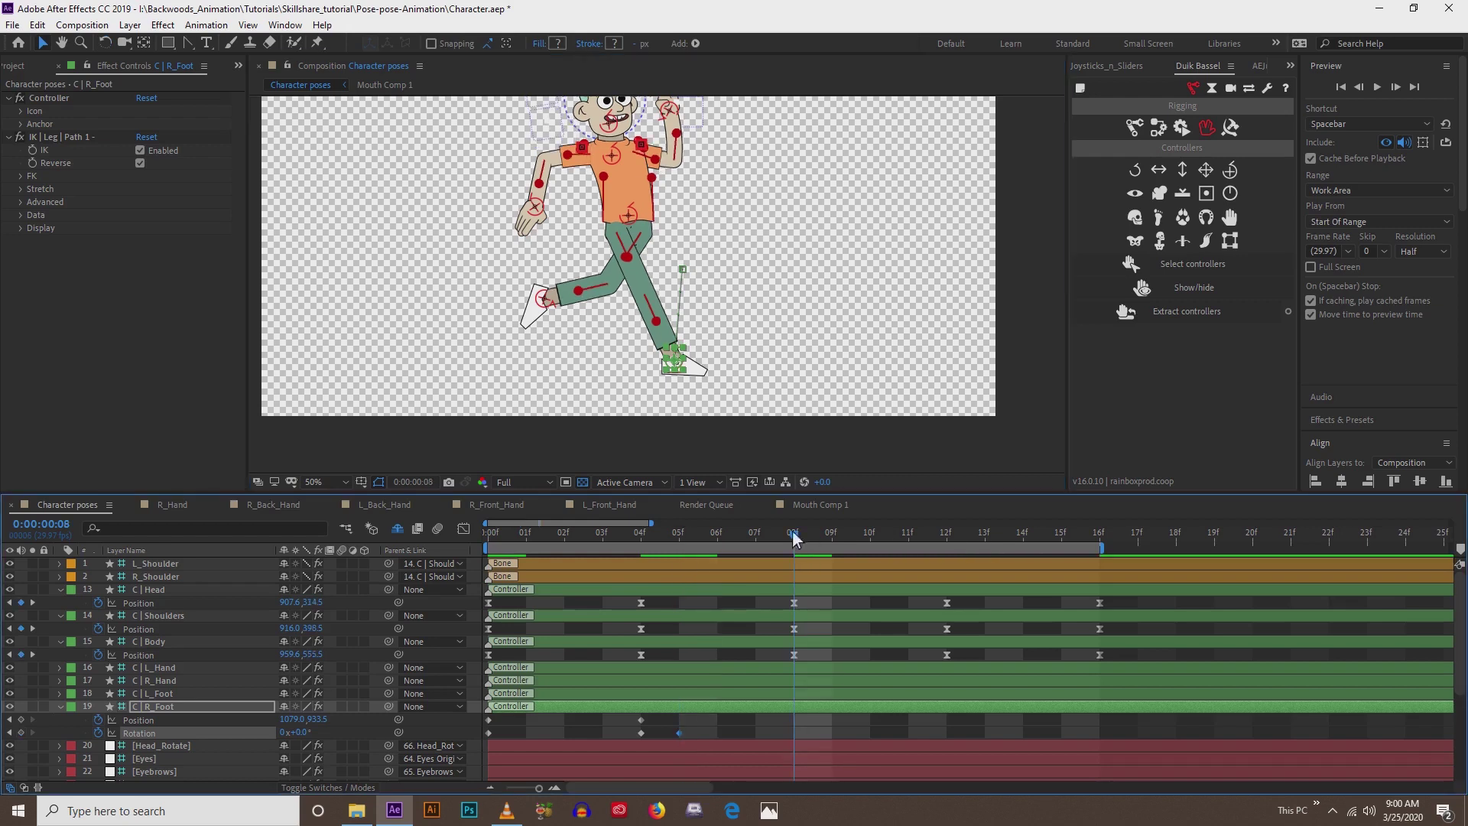
pyautogui.hotkey('shift', 'Left')
pyautogui.hotkey('shift', 'Left')
pyautogui.hotkey('shift', 'Left')
pyautogui.hotkey('shift', 'Left')
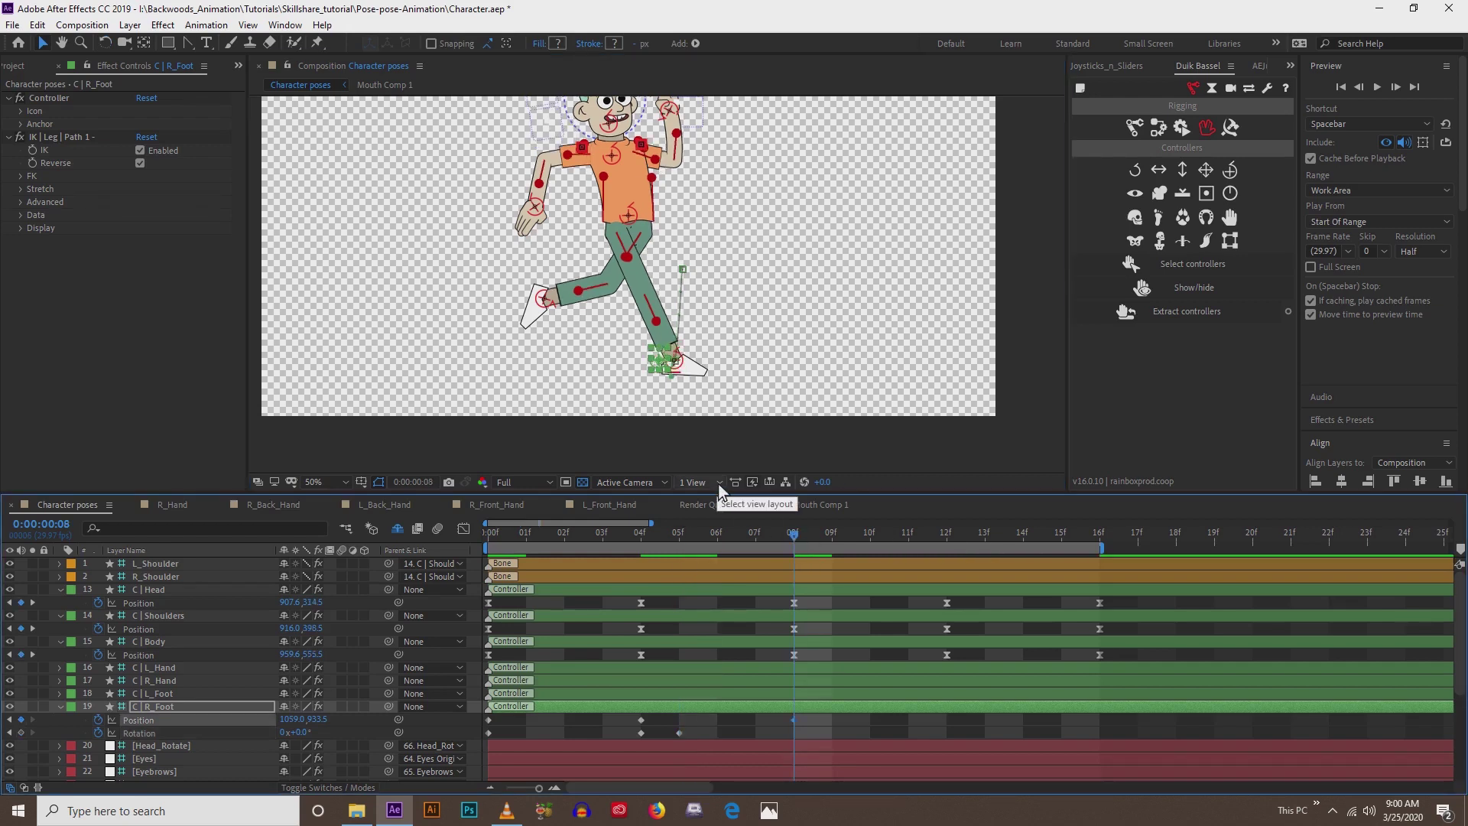
pyautogui.hotkey('shift', 'Left')
pyautogui.hotkey('shift', 'Left')
pyautogui.hotkey('shift', 'Left')
pyautogui.hotkey('shift', 'Left')
pyautogui.hotkey('shift', 'Left')
pyautogui.hotkey('shift', 'Left')
pyautogui.hotkey('shift', 'Left')
pyautogui.hotkey('shift', 'Left')
pyautogui.hotkey('shift', 'Left')
pyautogui.hotkey('shift', 'Left')
pyautogui.hotkey('shift', 'Left')
pyautogui.hotkey('shift', 'Left')
pyautogui.hotkey('shift', 'Left')
pyautogui.hotkey('shift', 'Left')
pyautogui.hotkey('shift', 'Left')
pyautogui.hotkey('shift', 'Left')
pyautogui.hotkey('shift', 'Left')
pyautogui.hotkey('shift', 'Left')
pyautogui.hotkey('shift', 'Left')
pyautogui.hotkey('shift', 'Left')
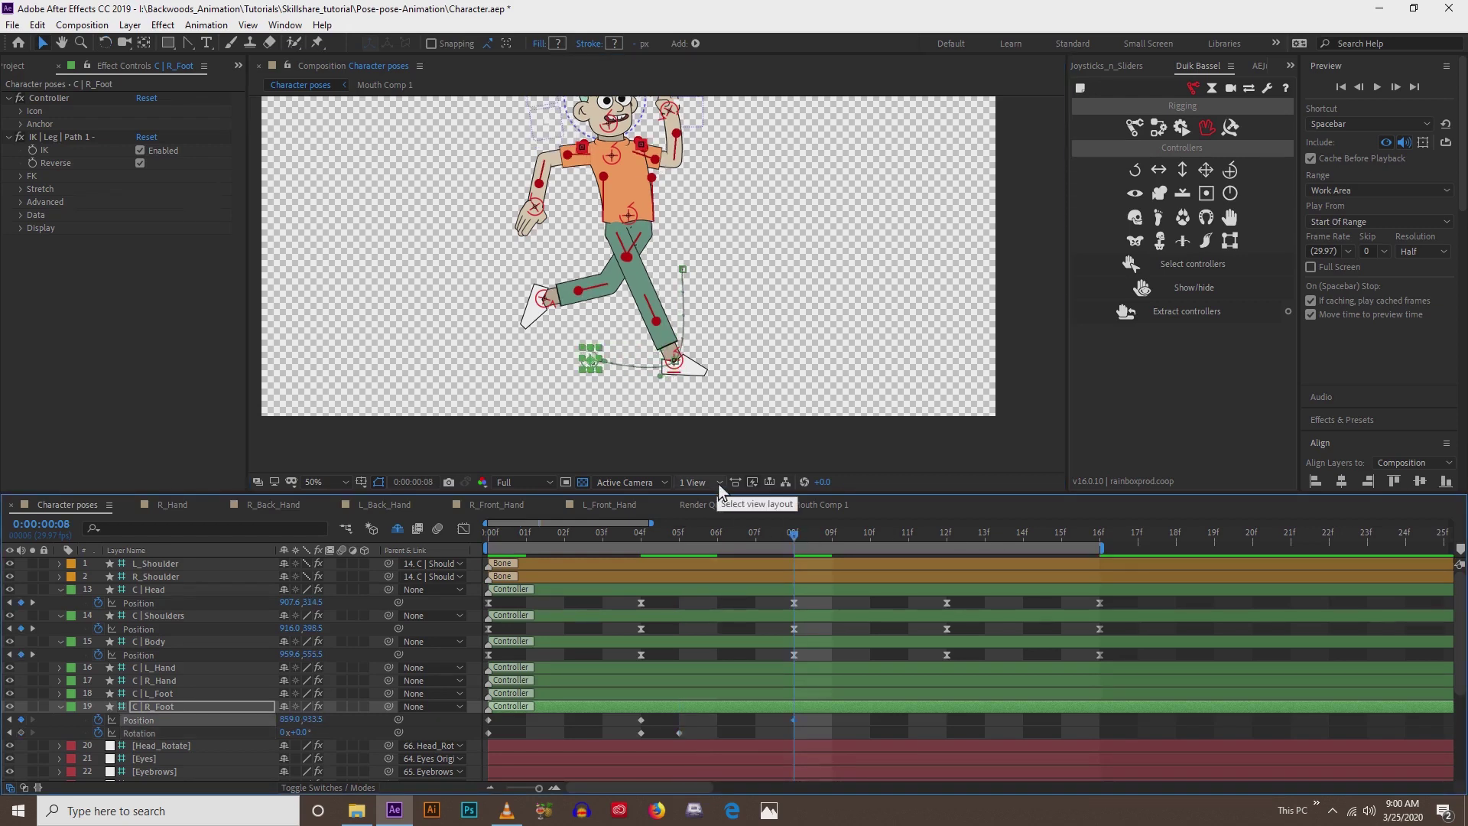
pyautogui.hotkey('shift', 'Left')
pyautogui.hotkey('shift', 'Left')
pyautogui.hotkey('shift', 'Left')
pyautogui.hotkey('shift', 'Left')
pyautogui.hotkey('shift', 'Left')
pyautogui.hotkey('shift', 'Left')
pyautogui.hotkey('shift', 'Left')
pyautogui.hotkey('shift', 'Left')
pyautogui.hotkey('shift', 'Up')
pyautogui.hotkey('shift', 'Up')
pyautogui.hotkey('shift', 'Up')
pyautogui.hotkey('shift', 'Up')
pyautogui.hotkey('shift', 'Up')
pyautogui.hotkey('shift', 'Up')
pyautogui.hotkey('shift', 'Up')
pyautogui.hotkey('shift', 'Up')
pyautogui.hotkey('shift', 'Up')
pyautogui.hotkey('shift', 'Up')
pyautogui.hotkey('shift', 'Up')
pyautogui.hotkey('shift', 'Up')
pyautogui.hotkey('shift', 'Up')
pyautogui.hotkey('shift', 'Up')
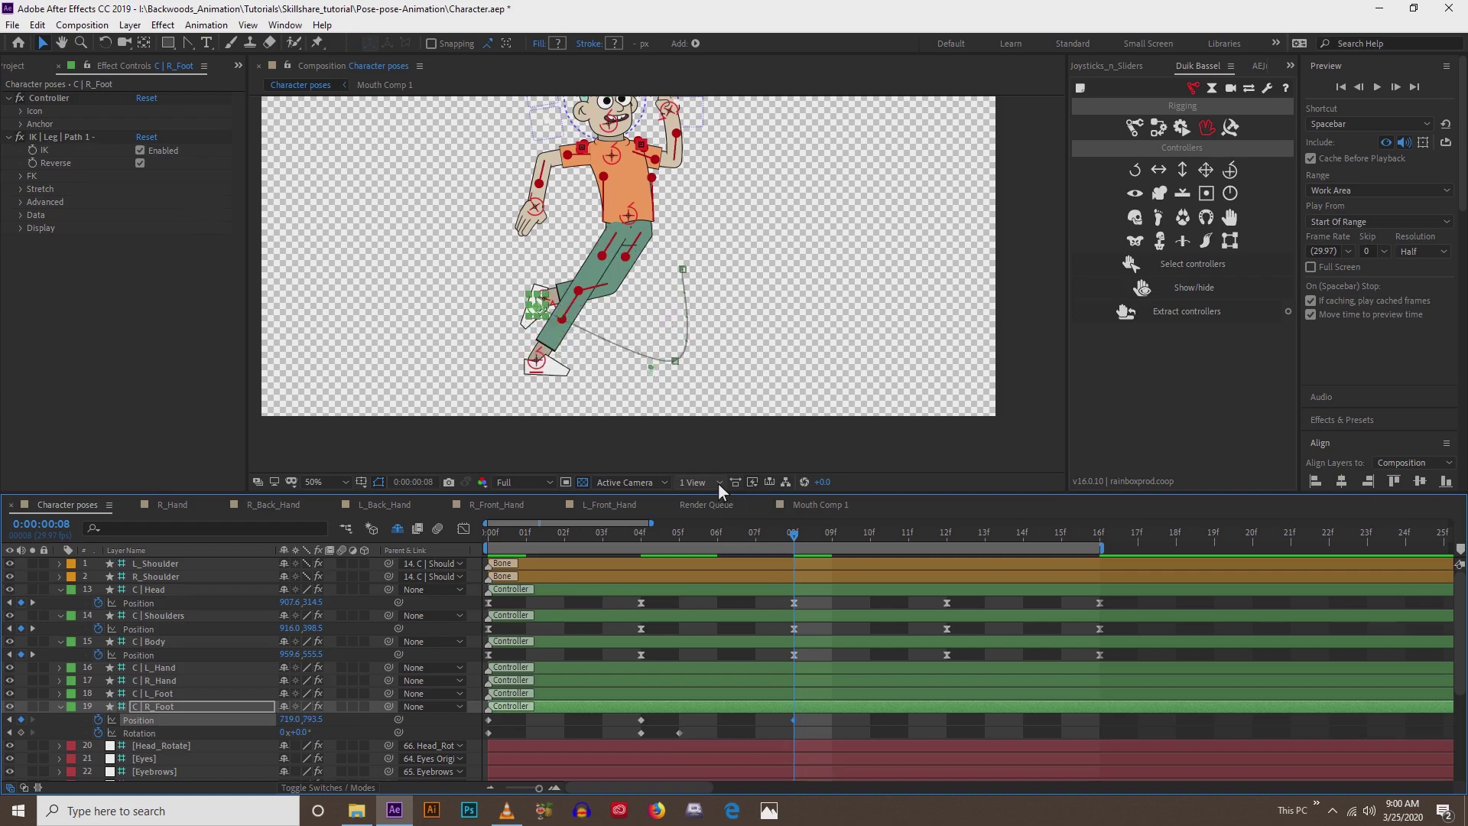
pyautogui.hotkey('shift', 'Left')
pyautogui.hotkey('shift', 'Left')
pyautogui.hotkey('shift', 'Up')
pyautogui.hotkey('shift', 'Up')
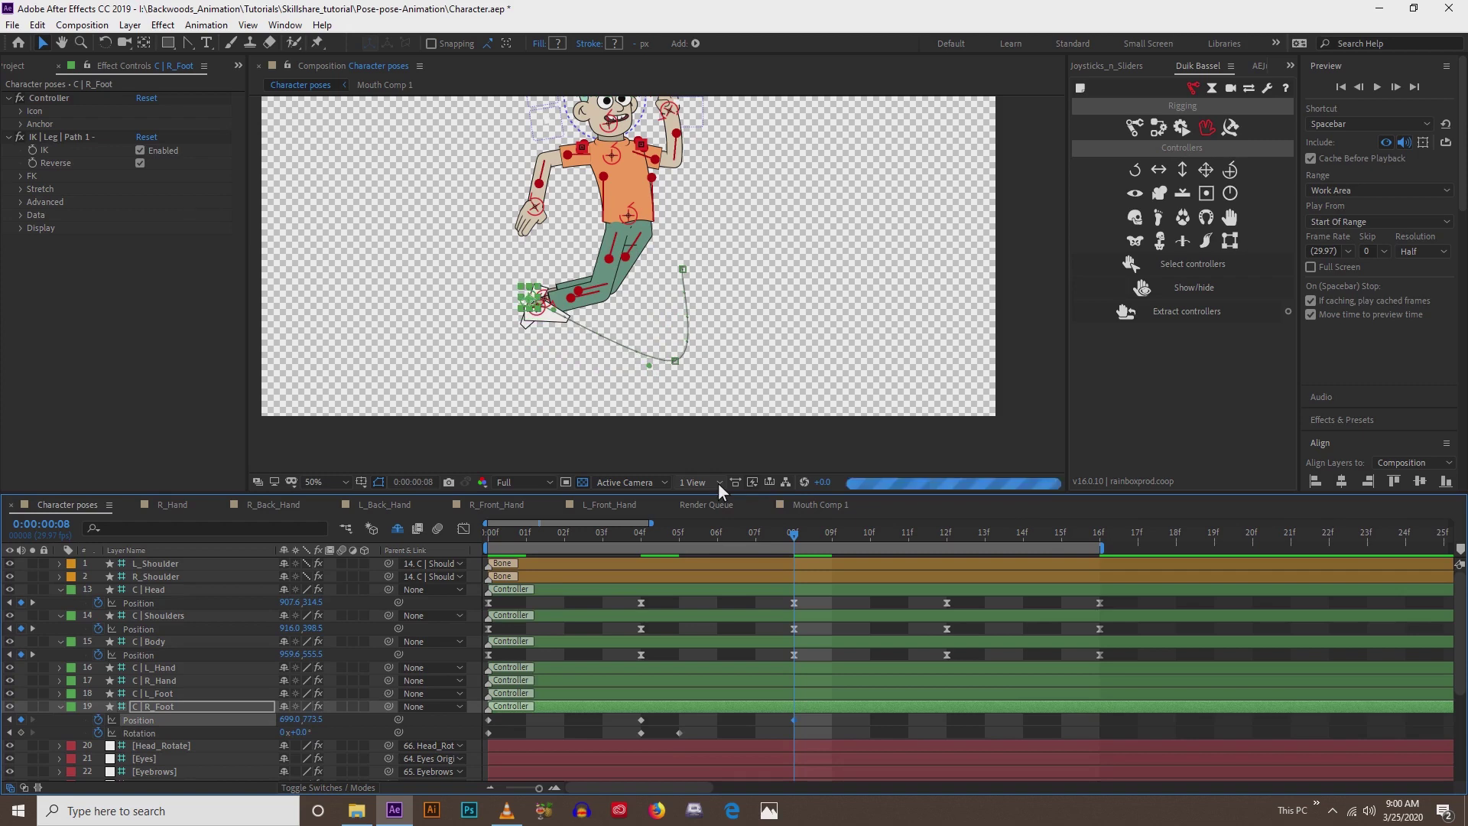
# - Rotate the right foot to about 102.1° at frame 8, matching the angle of the trailing left foot
pyautogui.press('w')
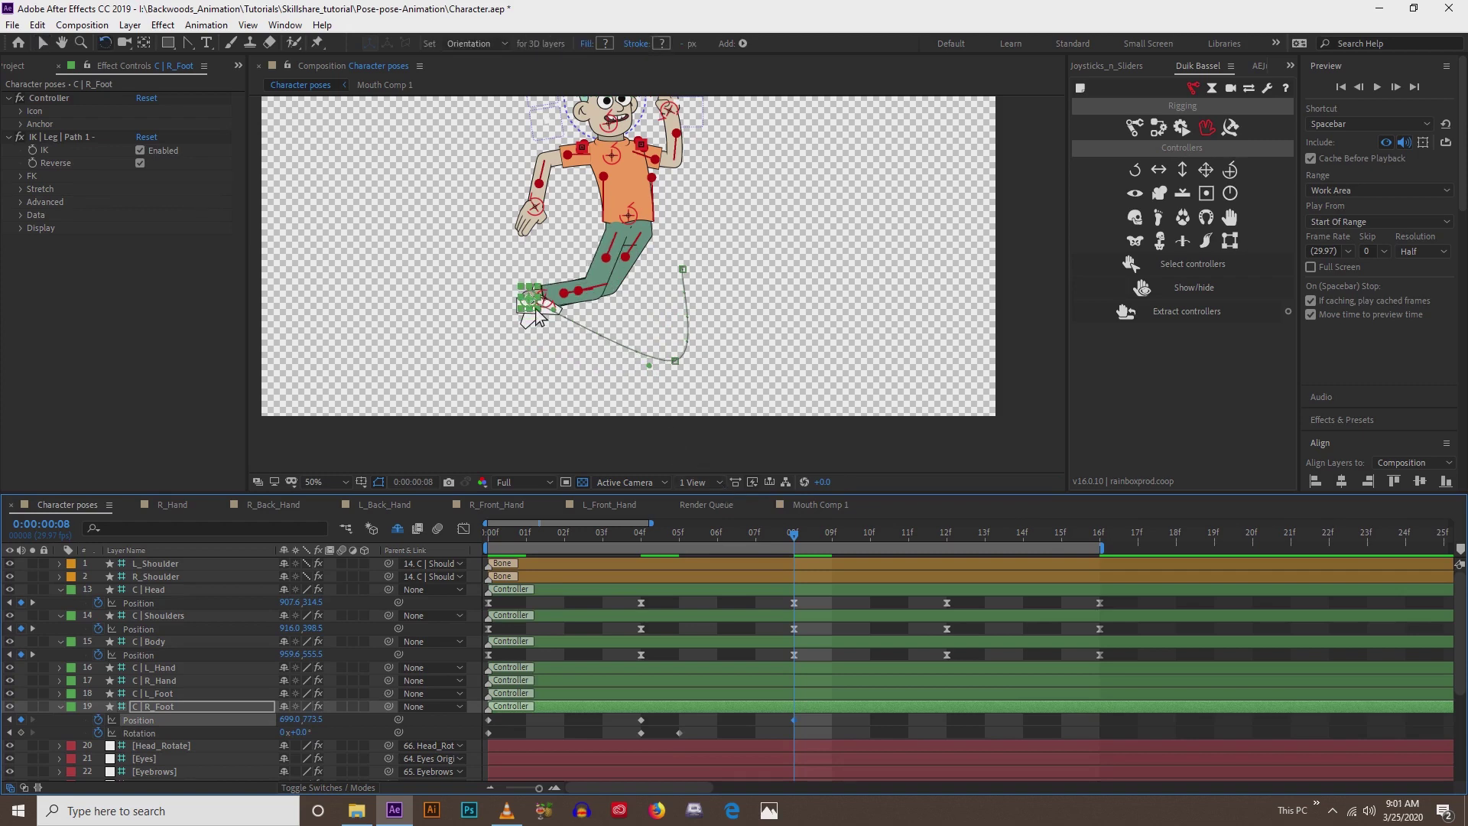
pyautogui.click(531, 323)
pyautogui.moveTo(531, 323); pyautogui.dragTo(520, 320)
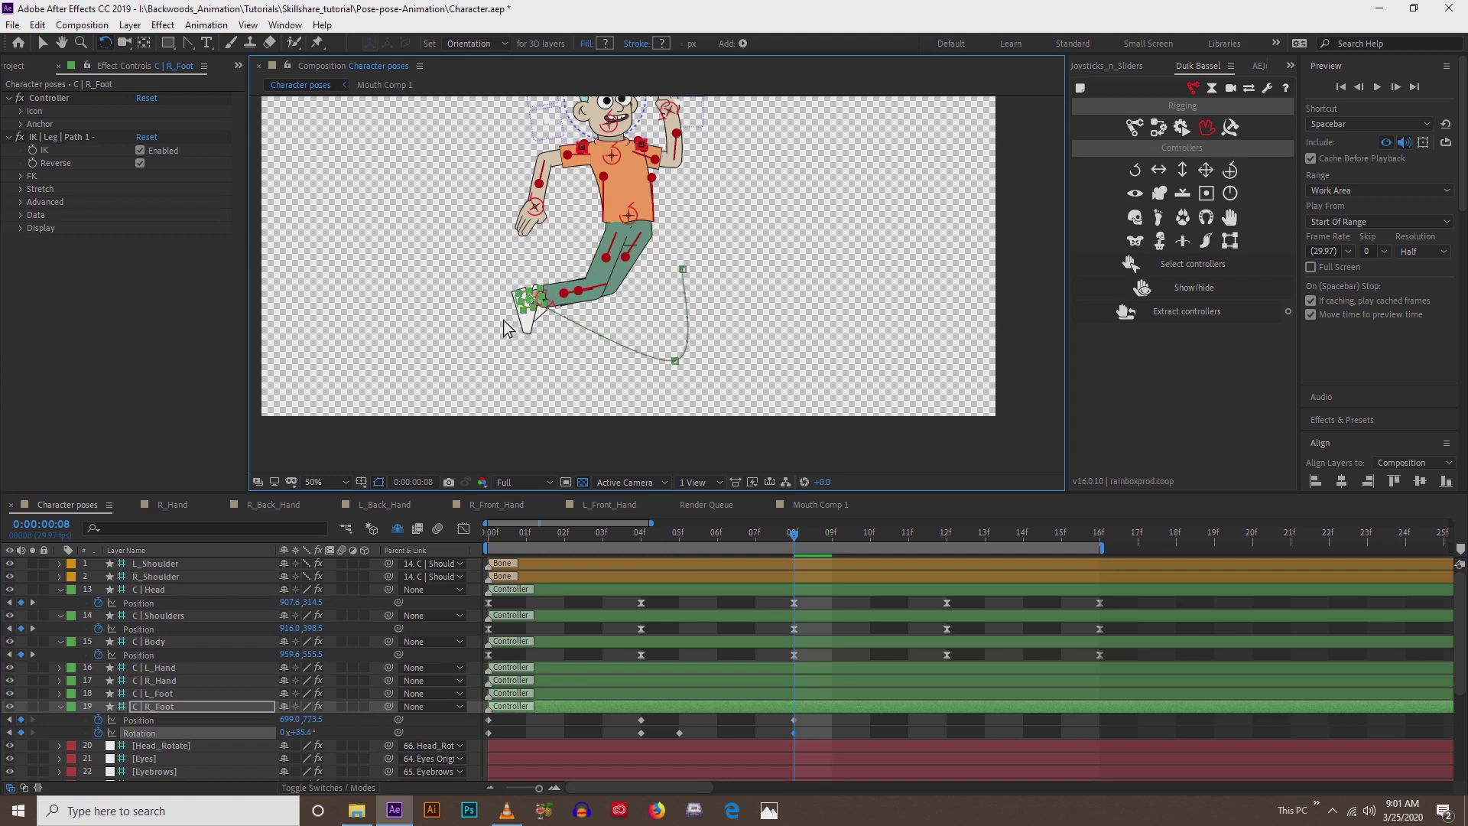
pyautogui.moveTo(502, 320); pyautogui.dragTo(494, 319)
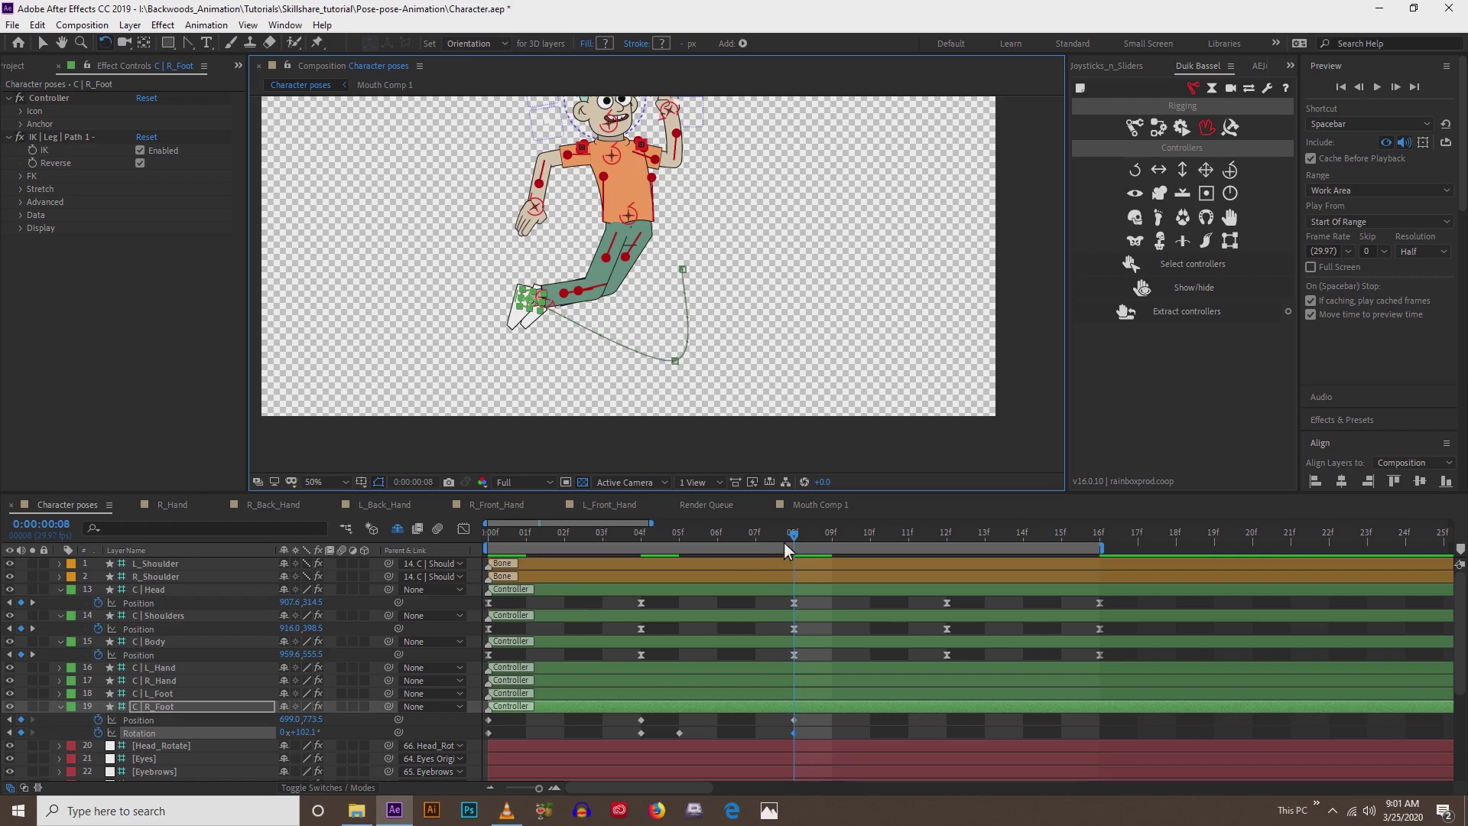
# - Copy the right foot's Position and Rotation keyframes from frame 0 to frame 16 to close the loop
pyautogui.moveTo(821, 540); pyautogui.dragTo(1097, 548)
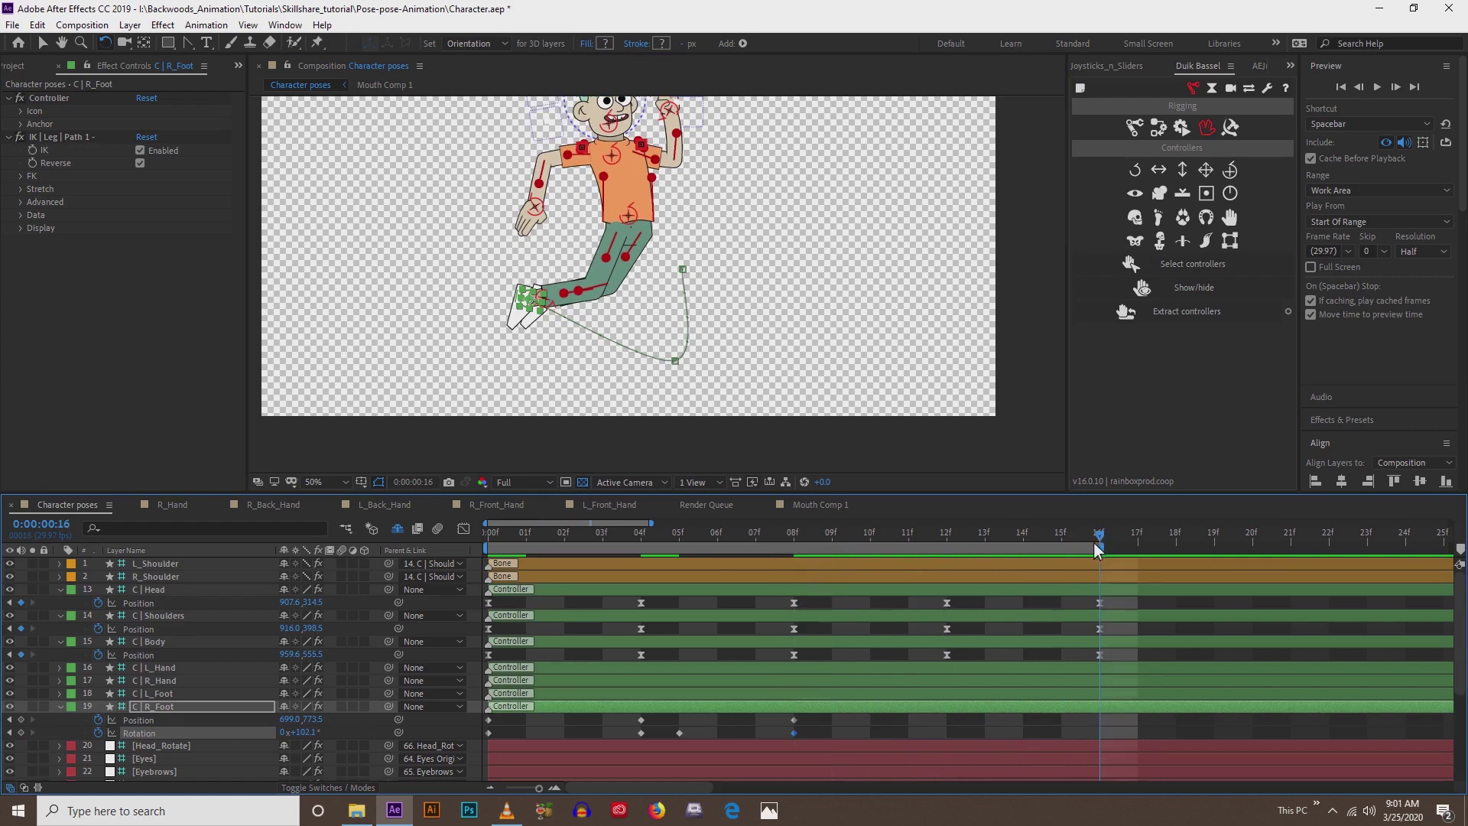
pyautogui.moveTo(502, 723); pyautogui.dragTo(474, 741)
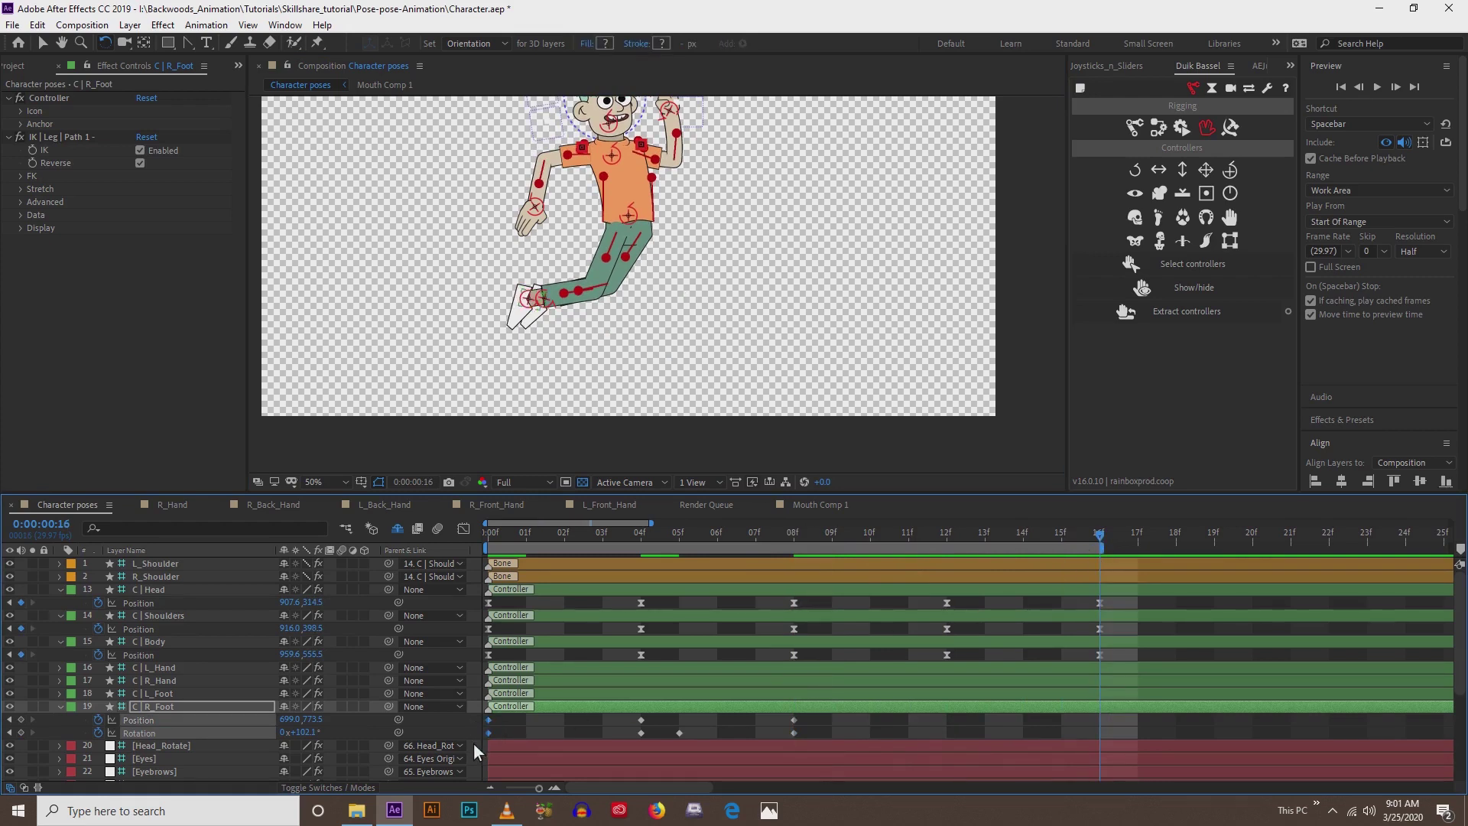
pyautogui.hotkey('ctrl', 'c')
pyautogui.hotkey('ctrl', 'v')
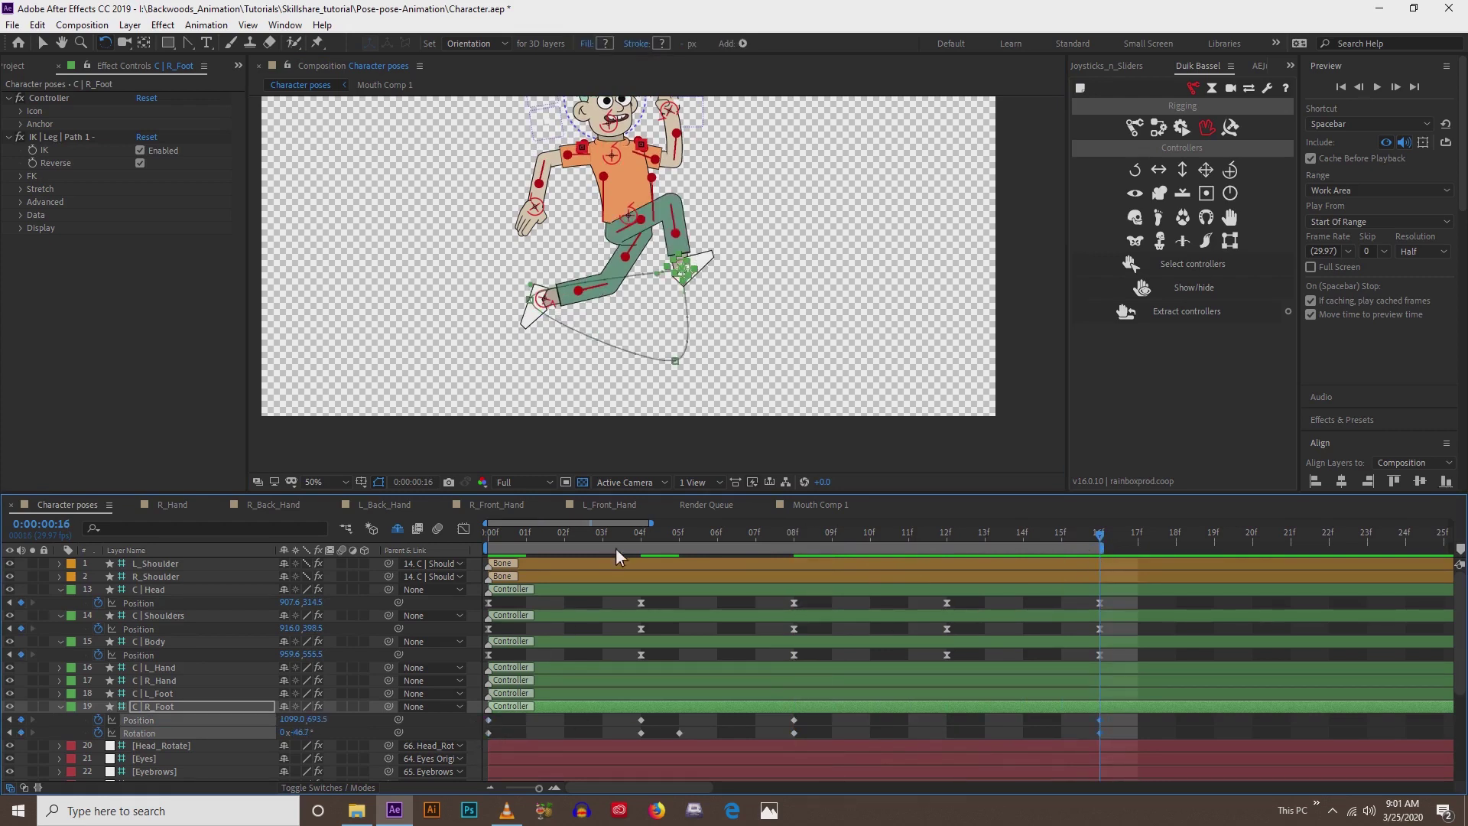
# - Curve the right foot's motion path between frames 8 and 16, pulling the front handle down and the back handle up
pyautogui.press('.')
pyautogui.press('v')
pyautogui.moveTo(656, 332); pyautogui.dragTo(662, 313)
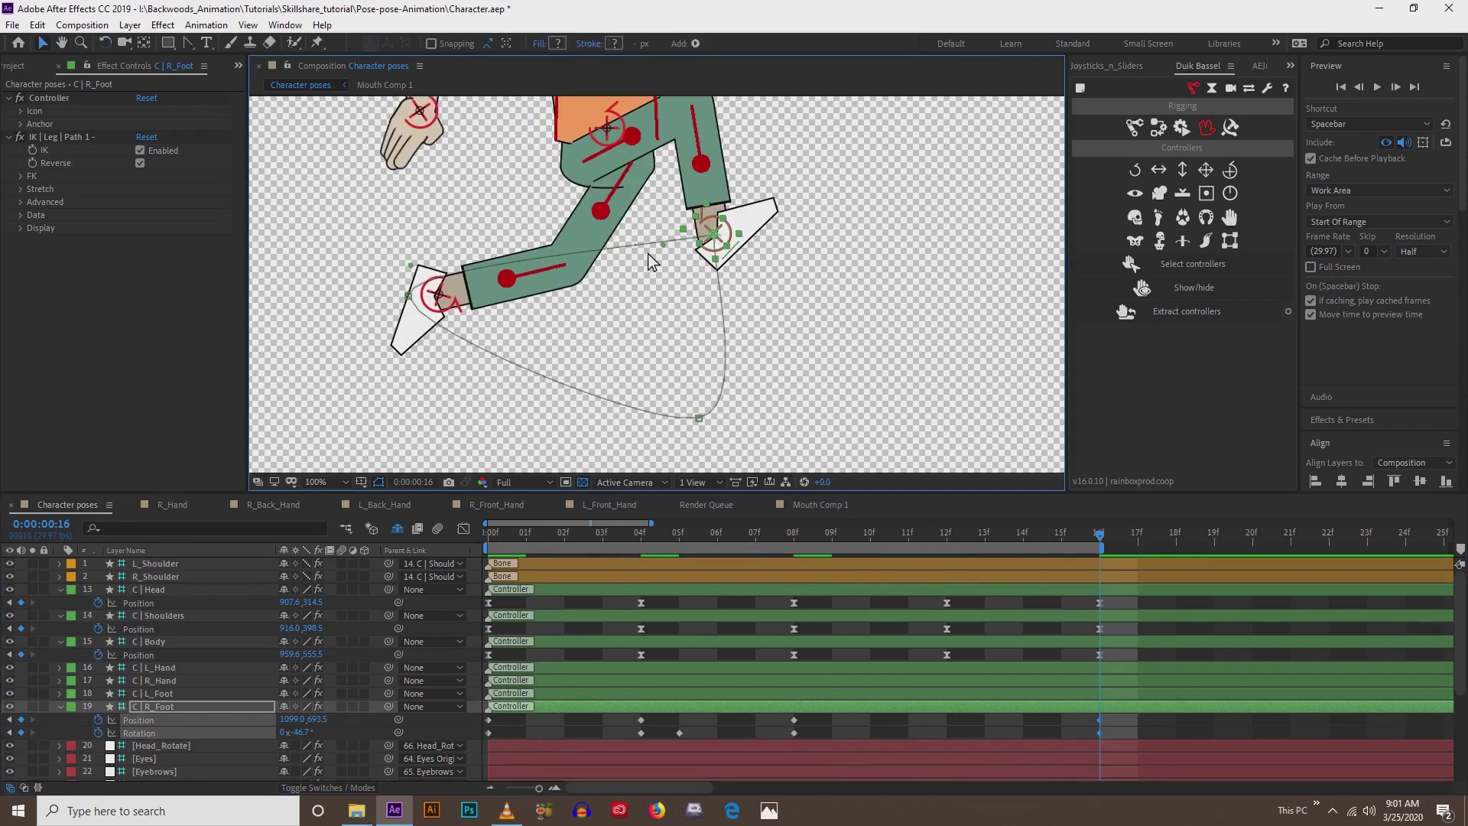
pyautogui.moveTo(664, 246); pyautogui.dragTo(666, 337)
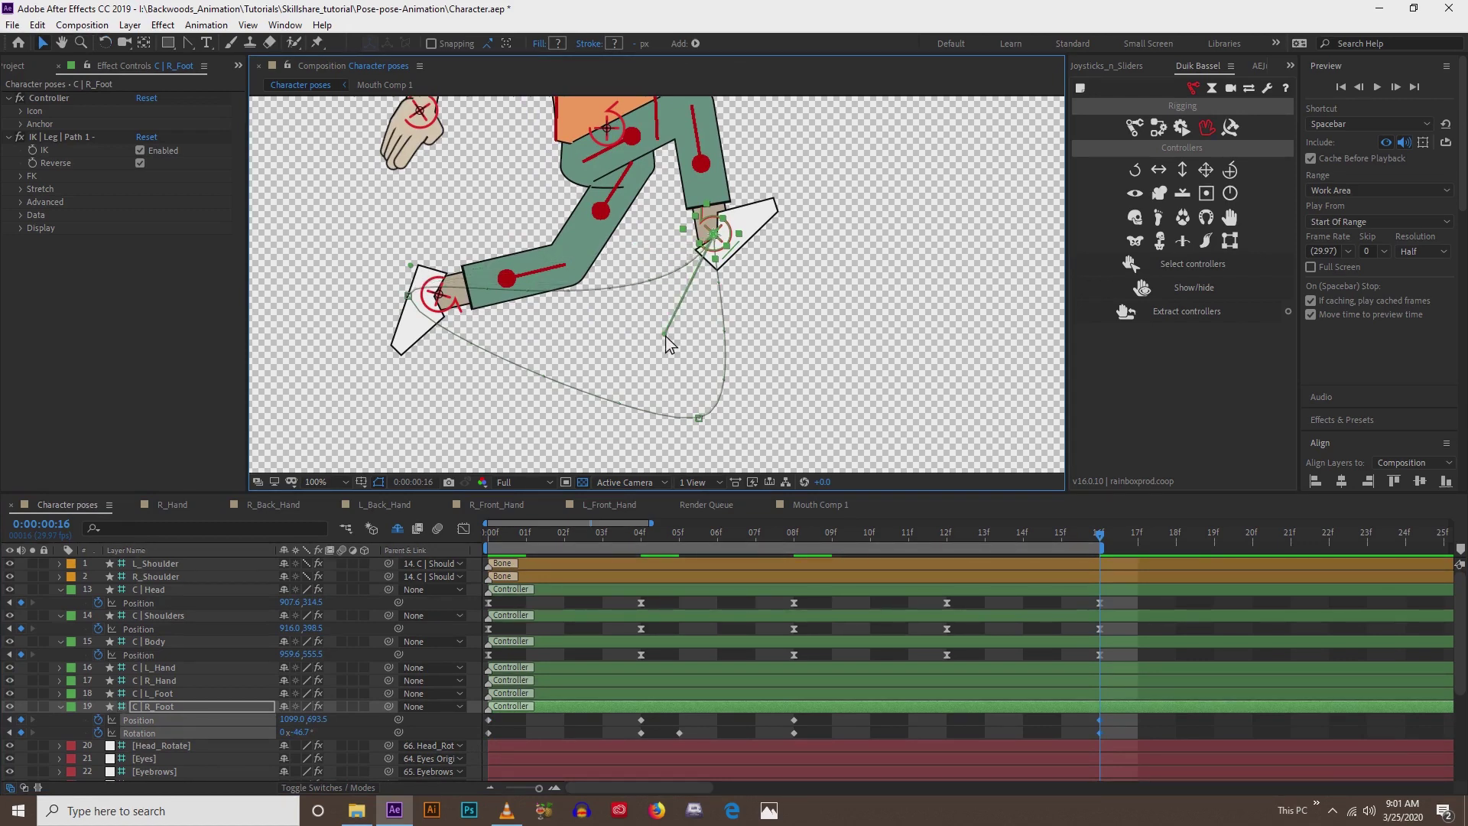
pyautogui.click(793, 535)
pyautogui.moveTo(808, 535); pyautogui.dragTo(896, 532)
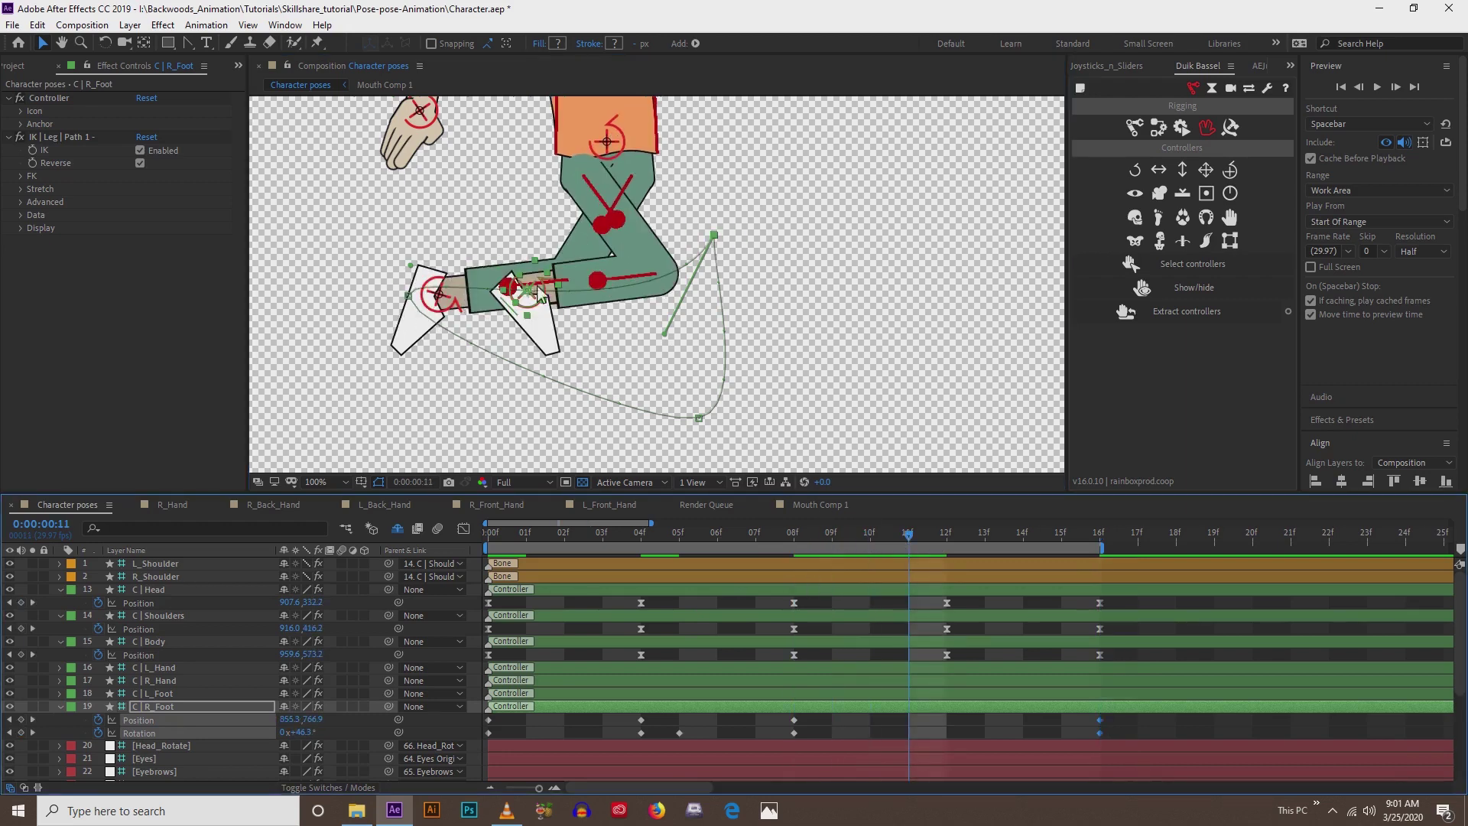
pyautogui.moveTo(409, 269); pyautogui.dragTo(421, 235)
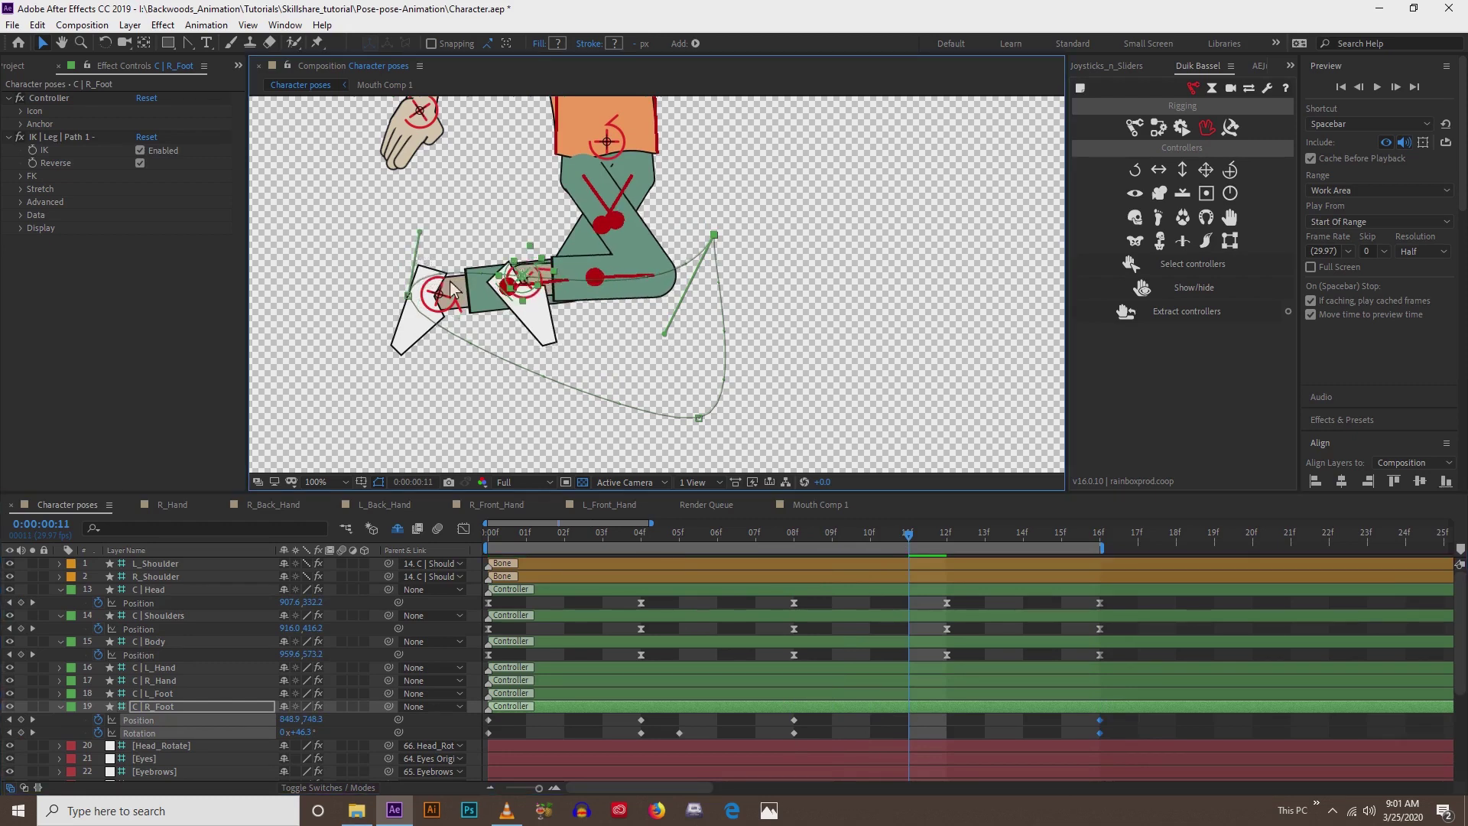
# - Pull the right foot's frame-16 motion path handle further down and check the swing between frames 12 and 16
pyautogui.moveTo(912, 531); pyautogui.dragTo(948, 539)
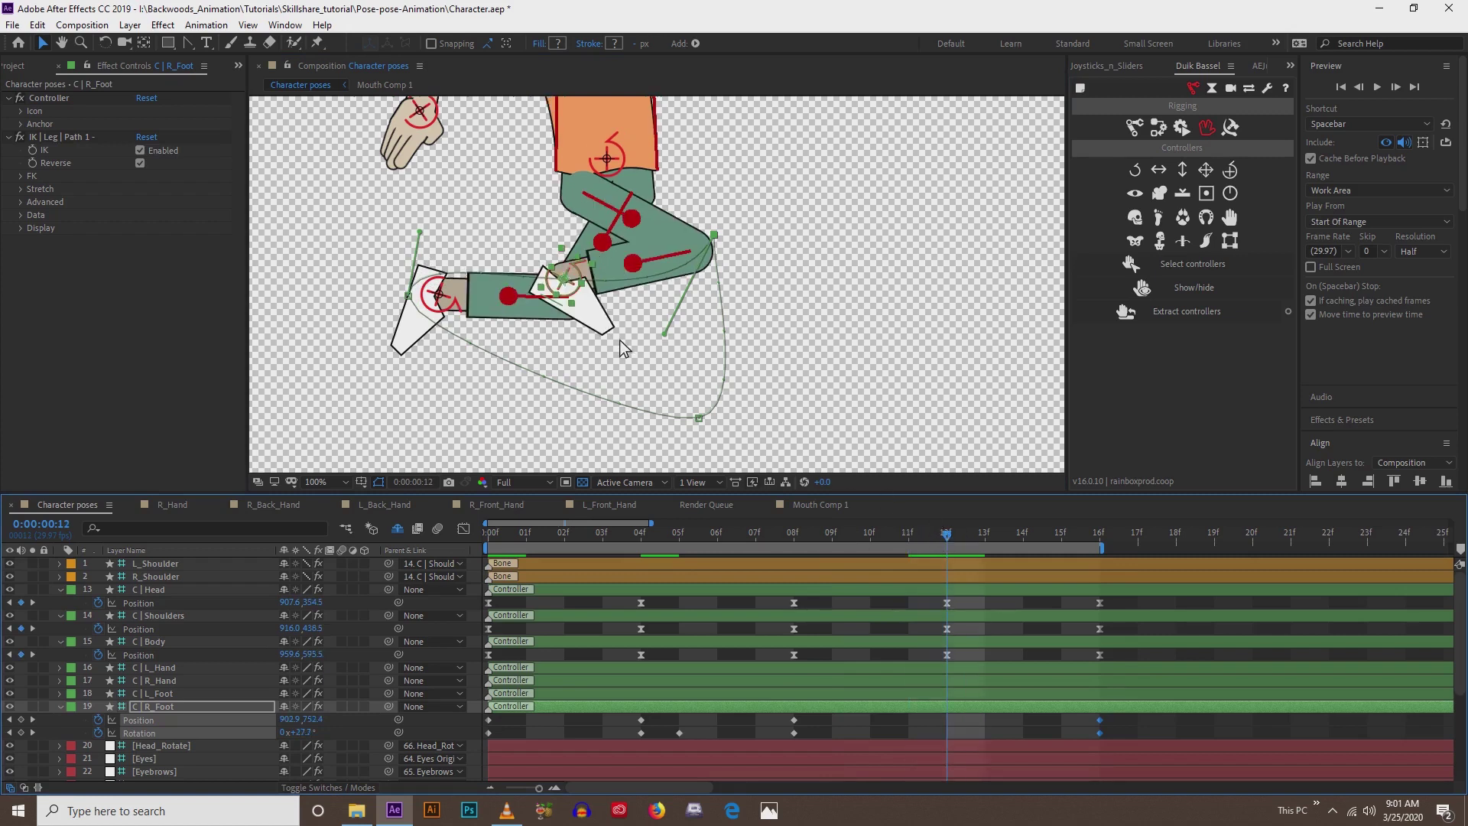
pyautogui.moveTo(667, 334); pyautogui.dragTo(666, 385)
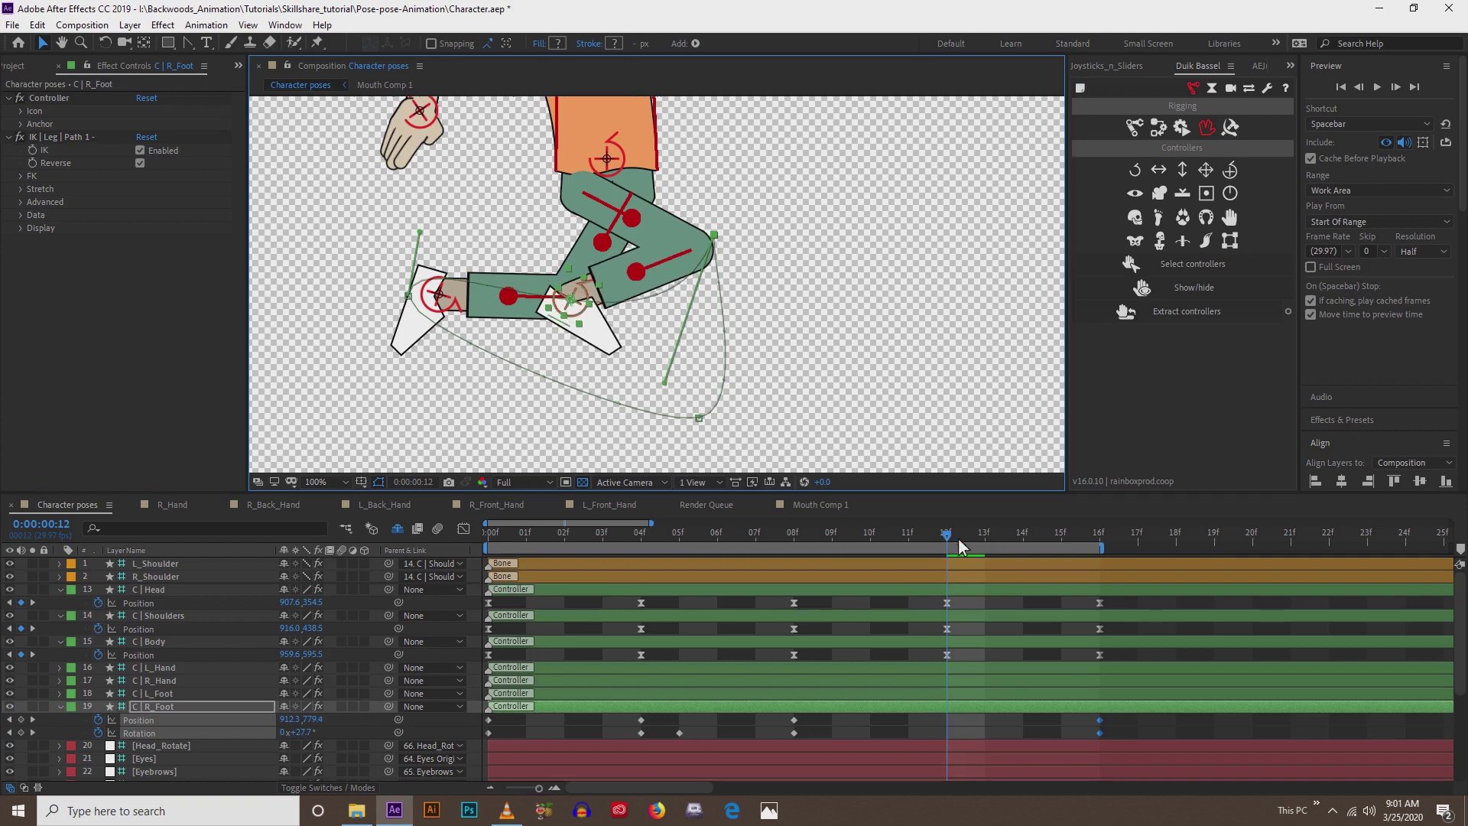
pyautogui.moveTo(945, 544); pyautogui.dragTo(1099, 544)
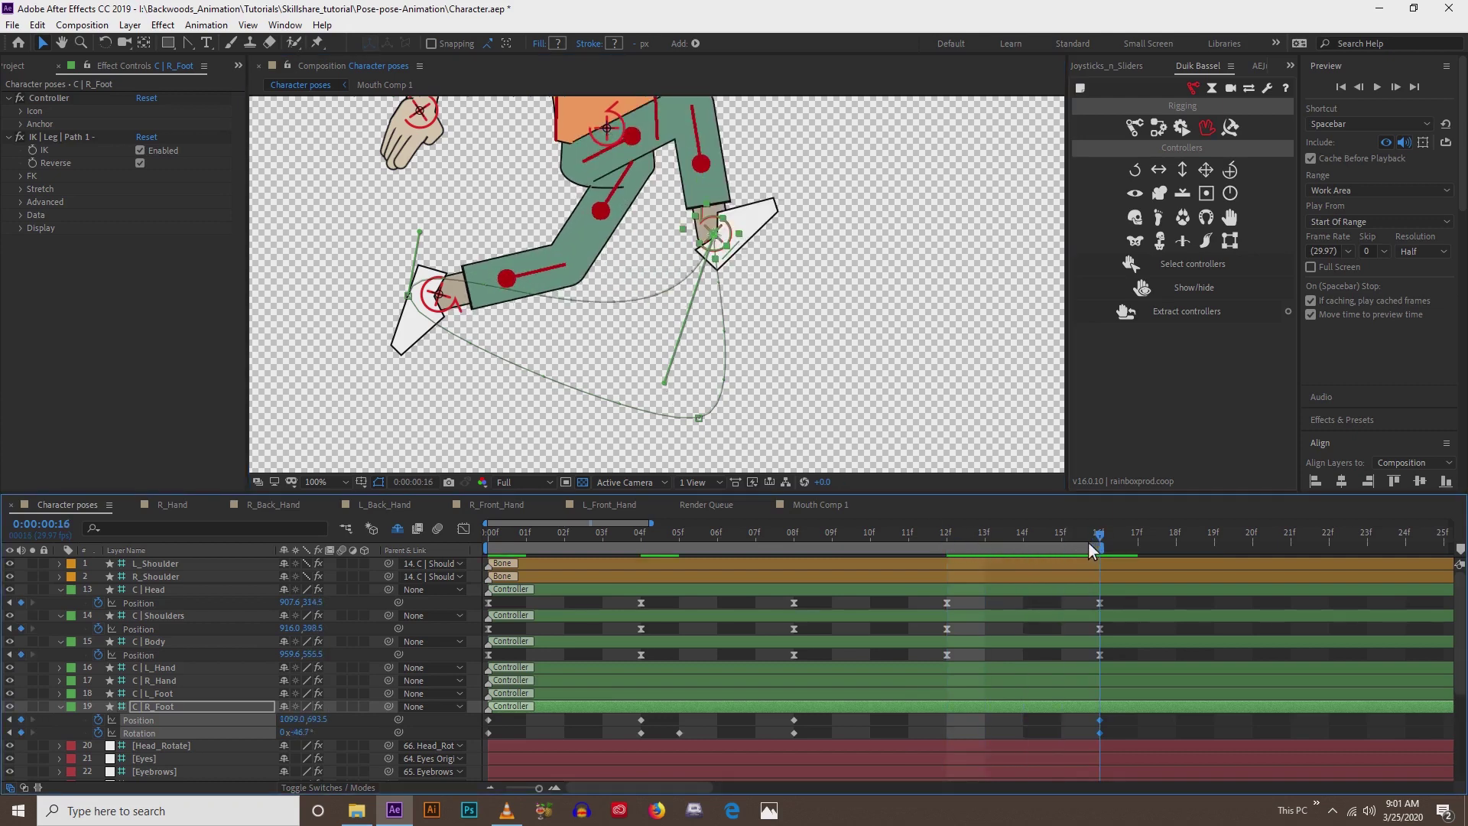
pyautogui.moveTo(1084, 543); pyautogui.dragTo(1061, 543)
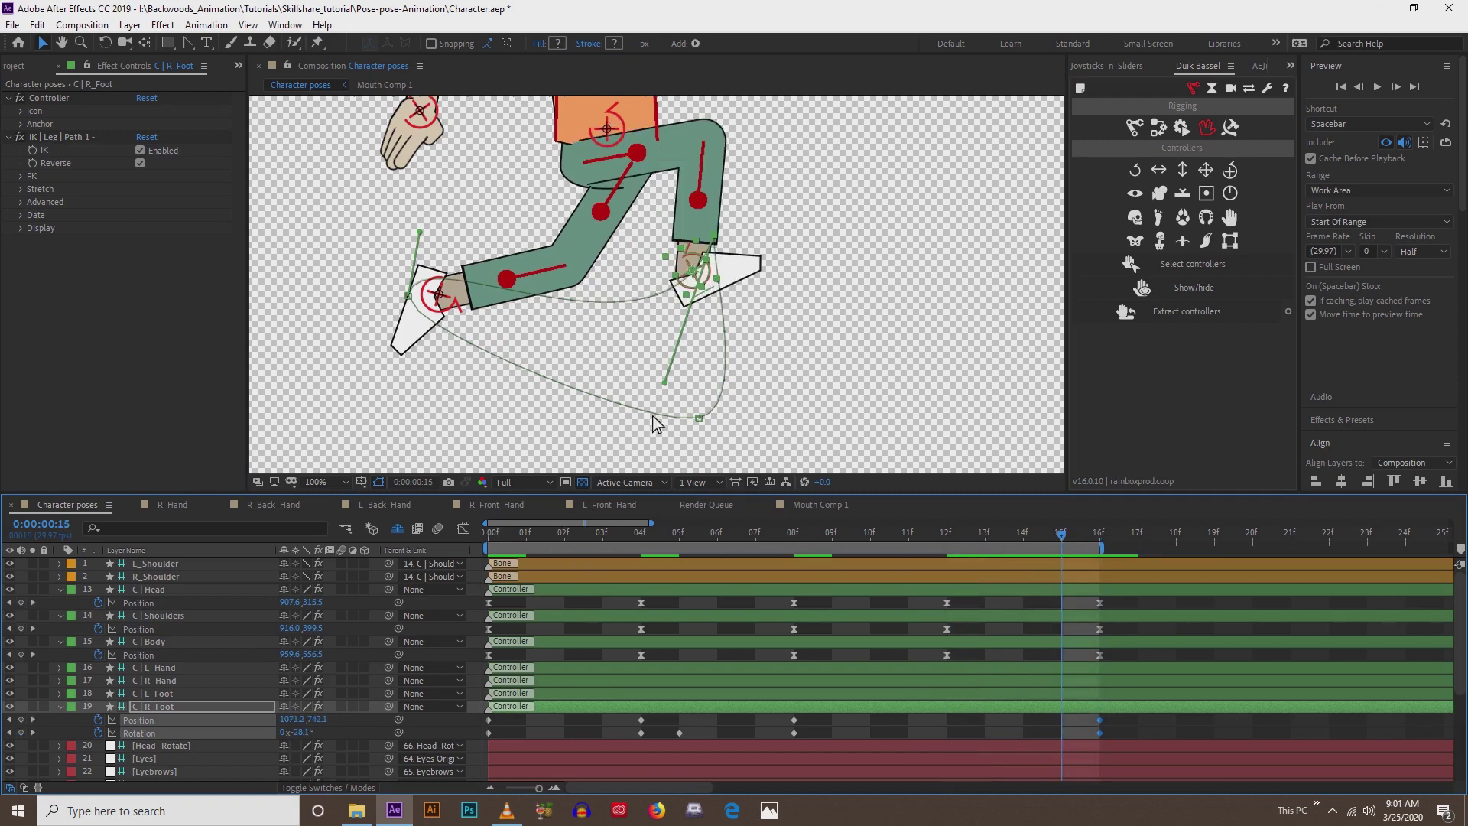
# - Extend the frame-4 motion path handle far behind the character and slightly down, rounding the right foot's path along the ground
pyautogui.click(699, 416)
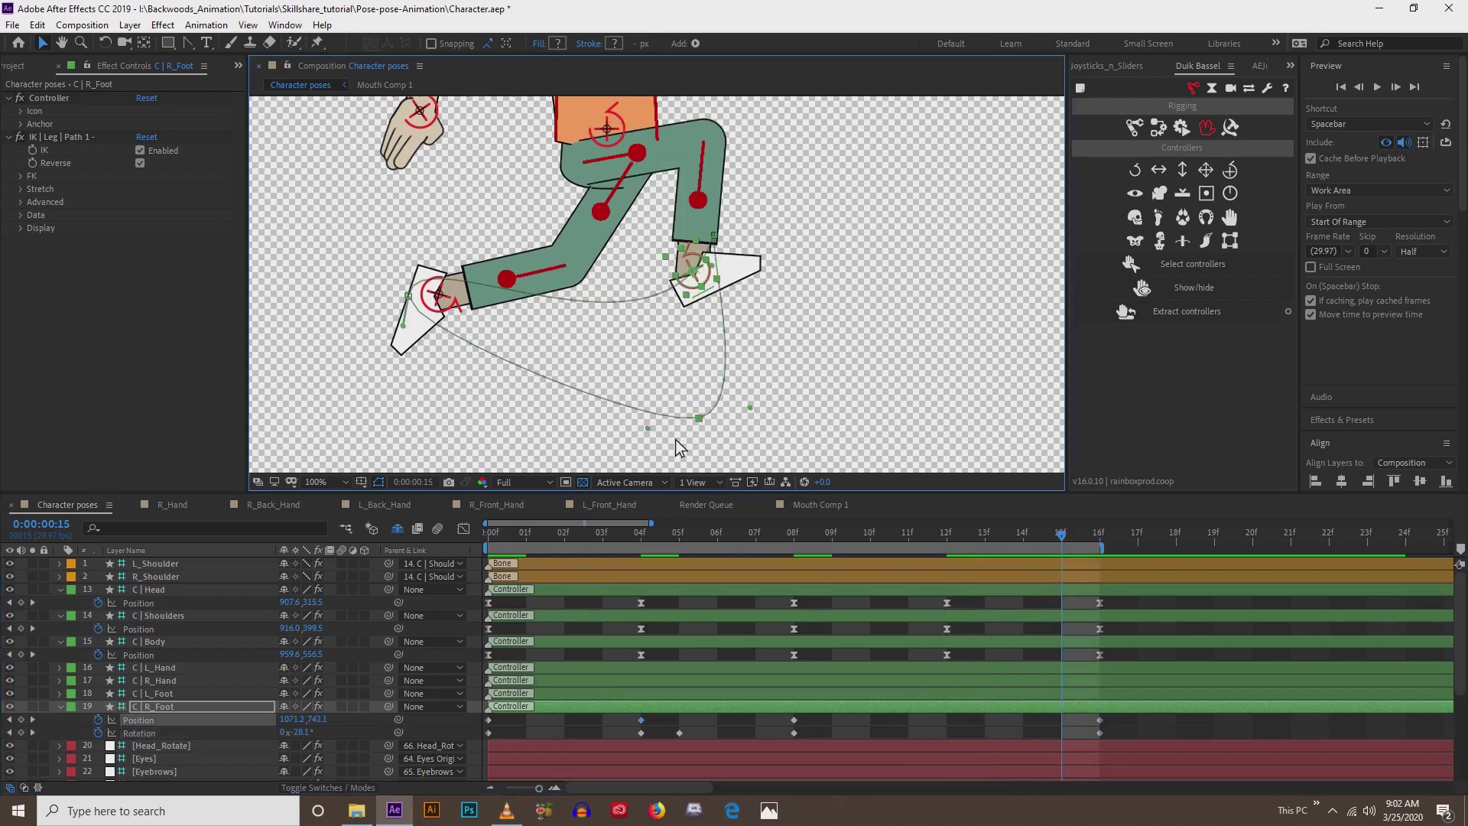
pyautogui.moveTo(650, 429)
pyautogui.mouseDown()
pyautogui.moveTo(439, 411)
pyautogui.moveTo(334, 442)
pyautogui.mouseUp()
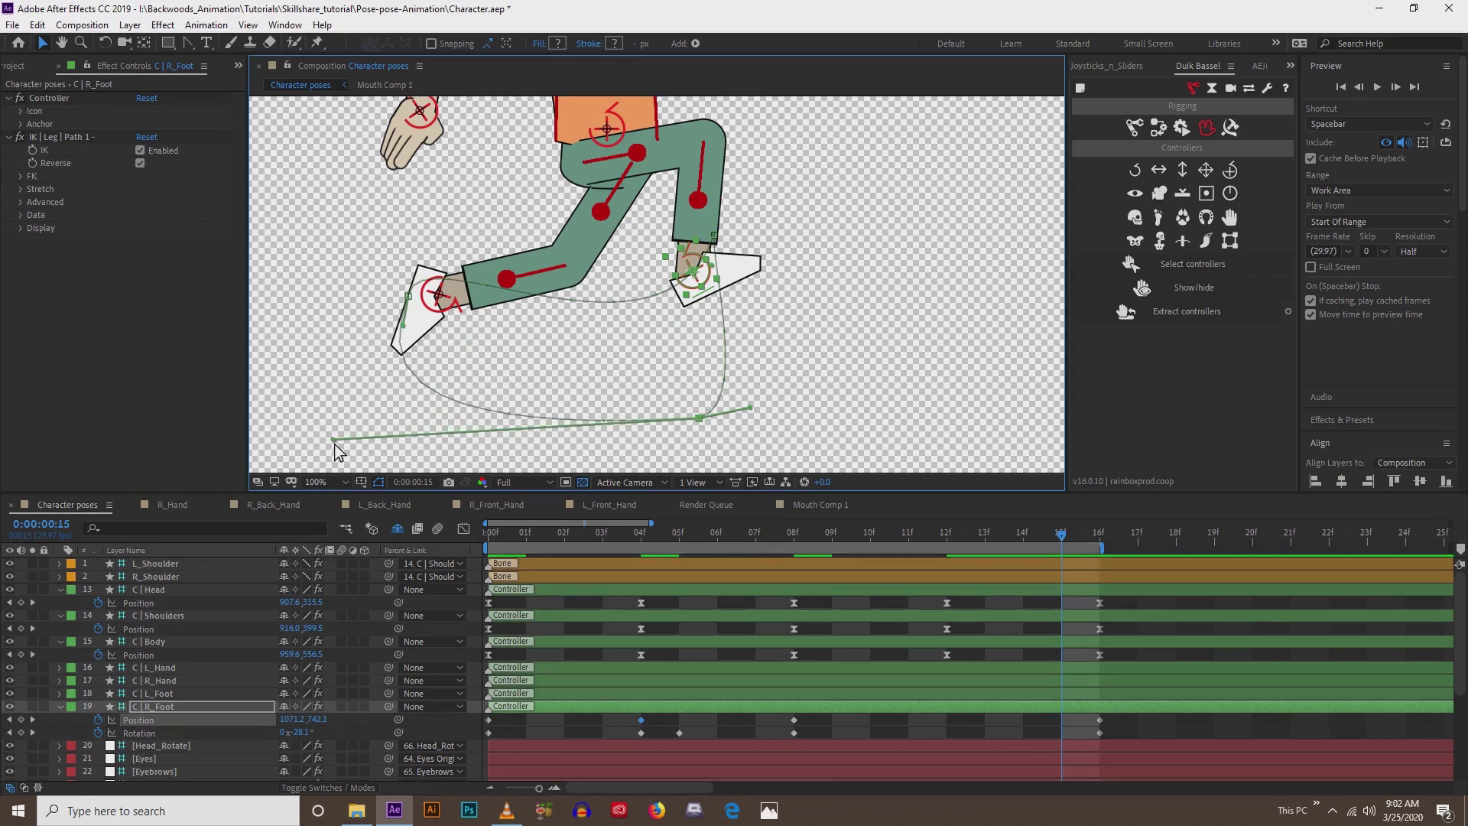
pyautogui.moveTo(355, 400)
pyautogui.mouseDown()
pyautogui.moveTo(342, 423)
pyautogui.moveTo(344, 401)
pyautogui.mouseUp()
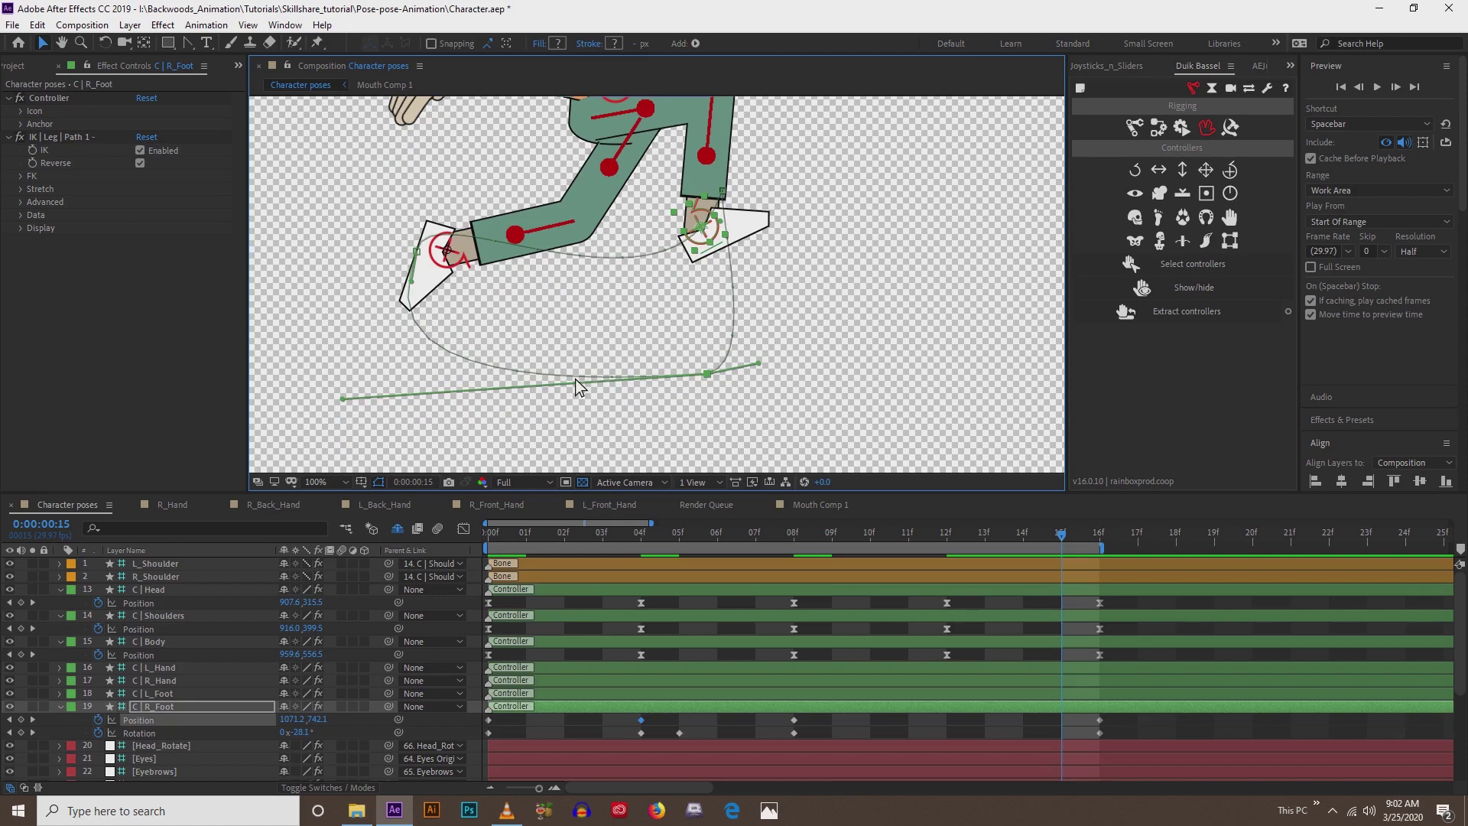
pyautogui.moveTo(347, 397); pyautogui.dragTo(347, 412)
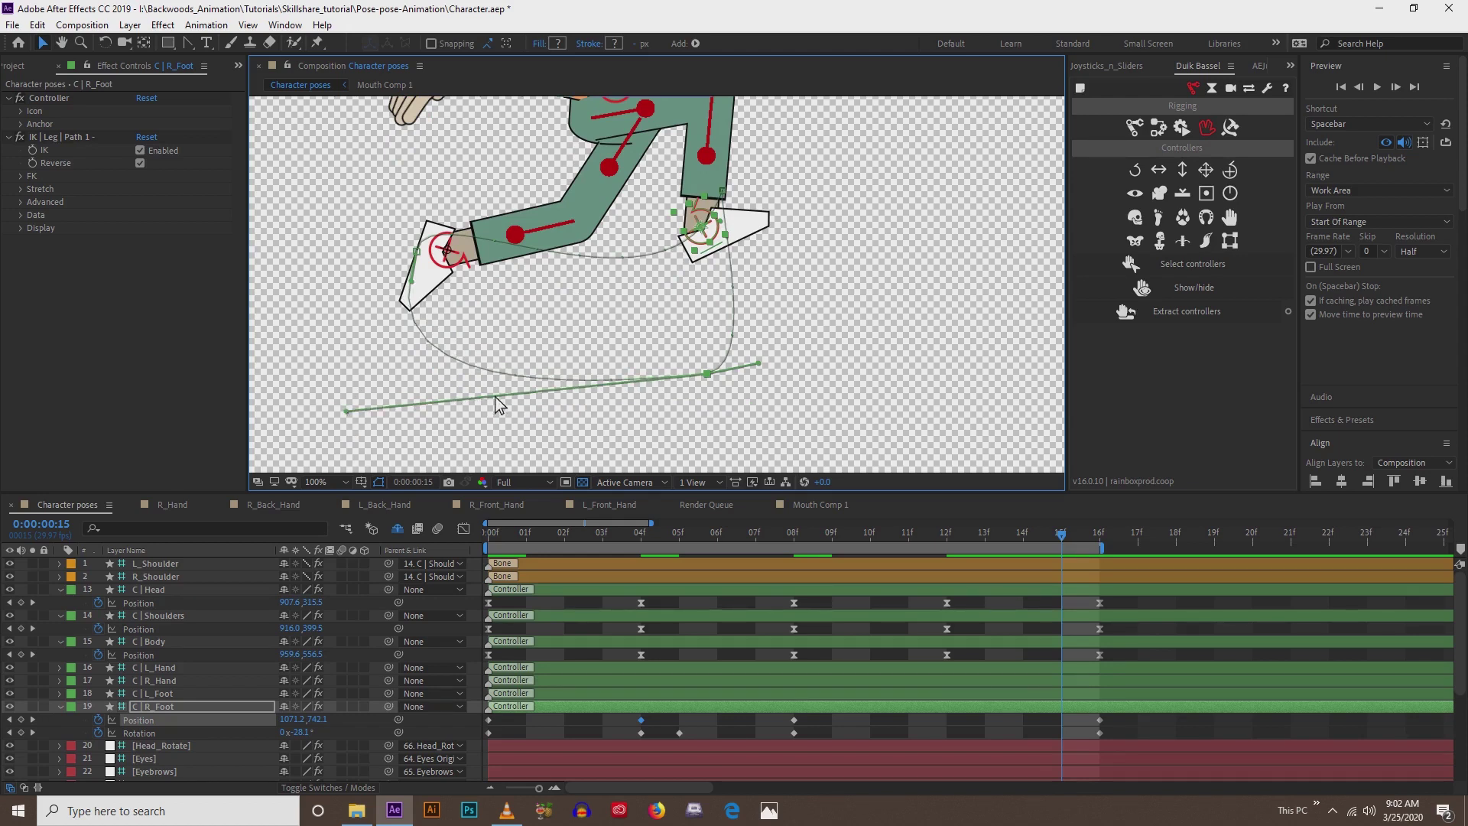
# - At frame 6, rotate the right foot to 0° so it lies flat on the ground
pyautogui.moveTo(796, 540); pyautogui.dragTo(718, 536)
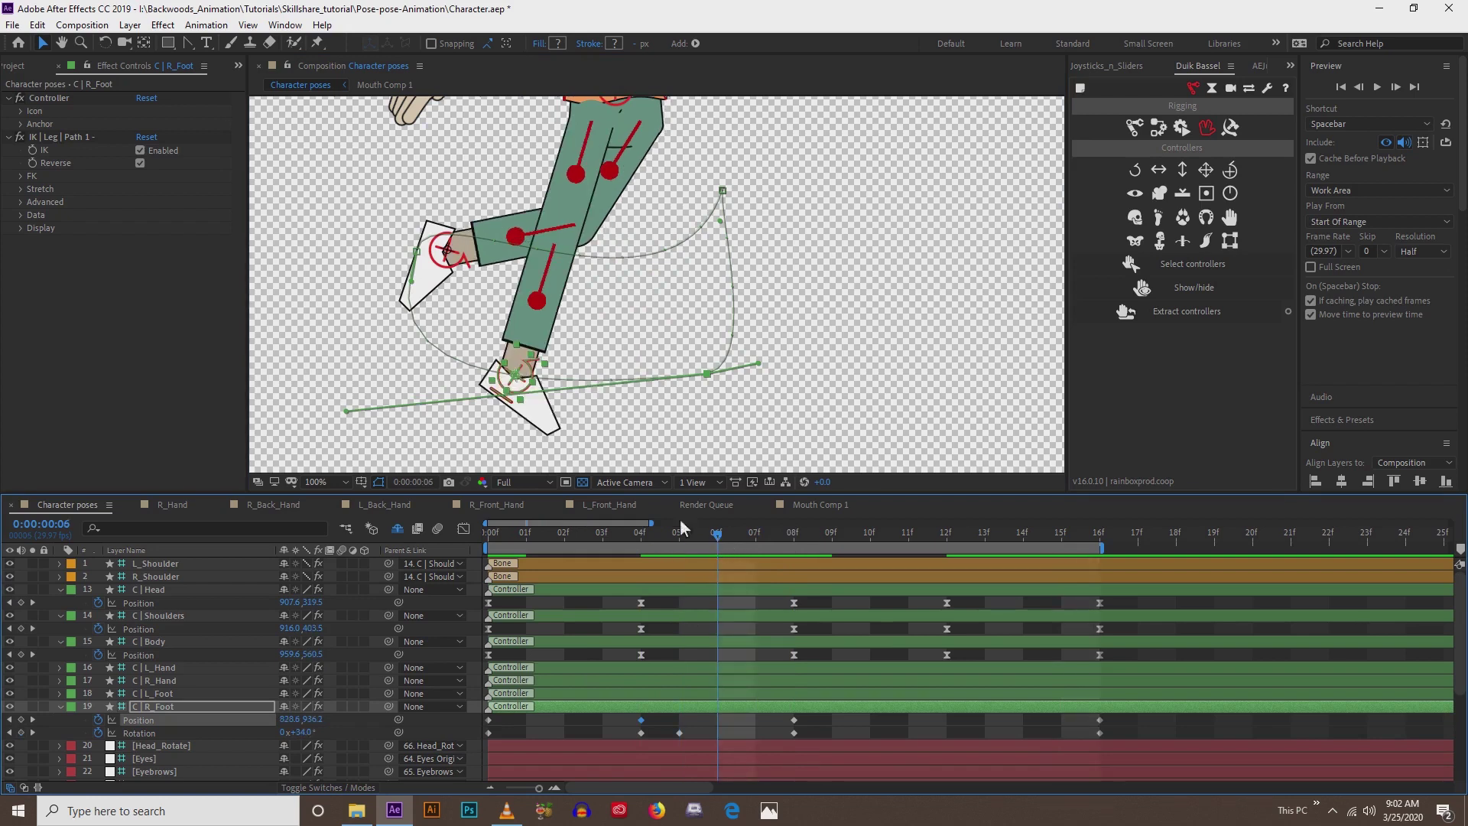
pyautogui.press('w')
pyautogui.moveTo(540, 428); pyautogui.dragTo(539, 393)
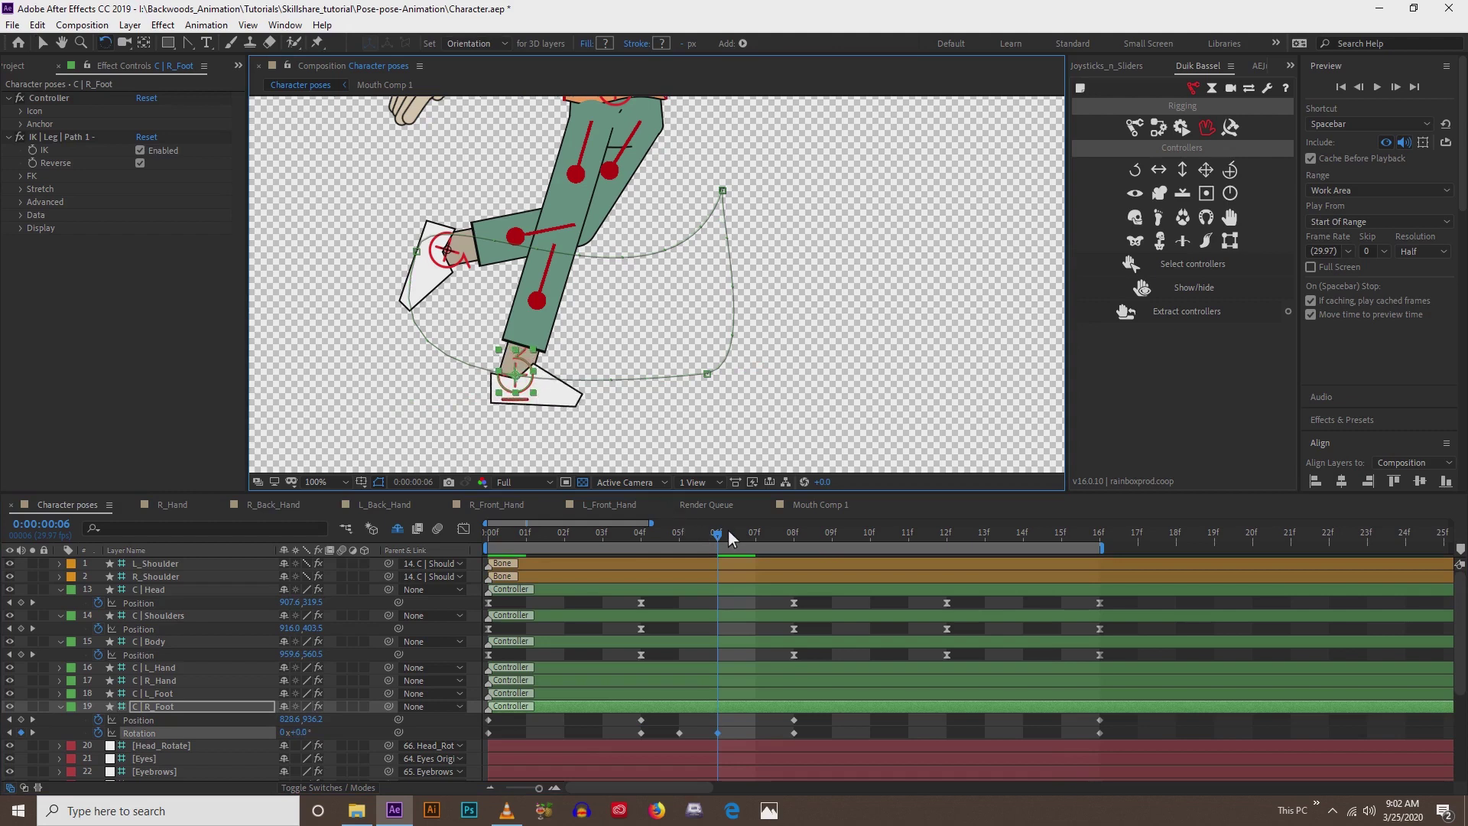
# - At frame 12, rotate the right foot to about 68° so the toes point downward during the forward swing
pyautogui.moveTo(719, 539); pyautogui.dragTo(792, 543)
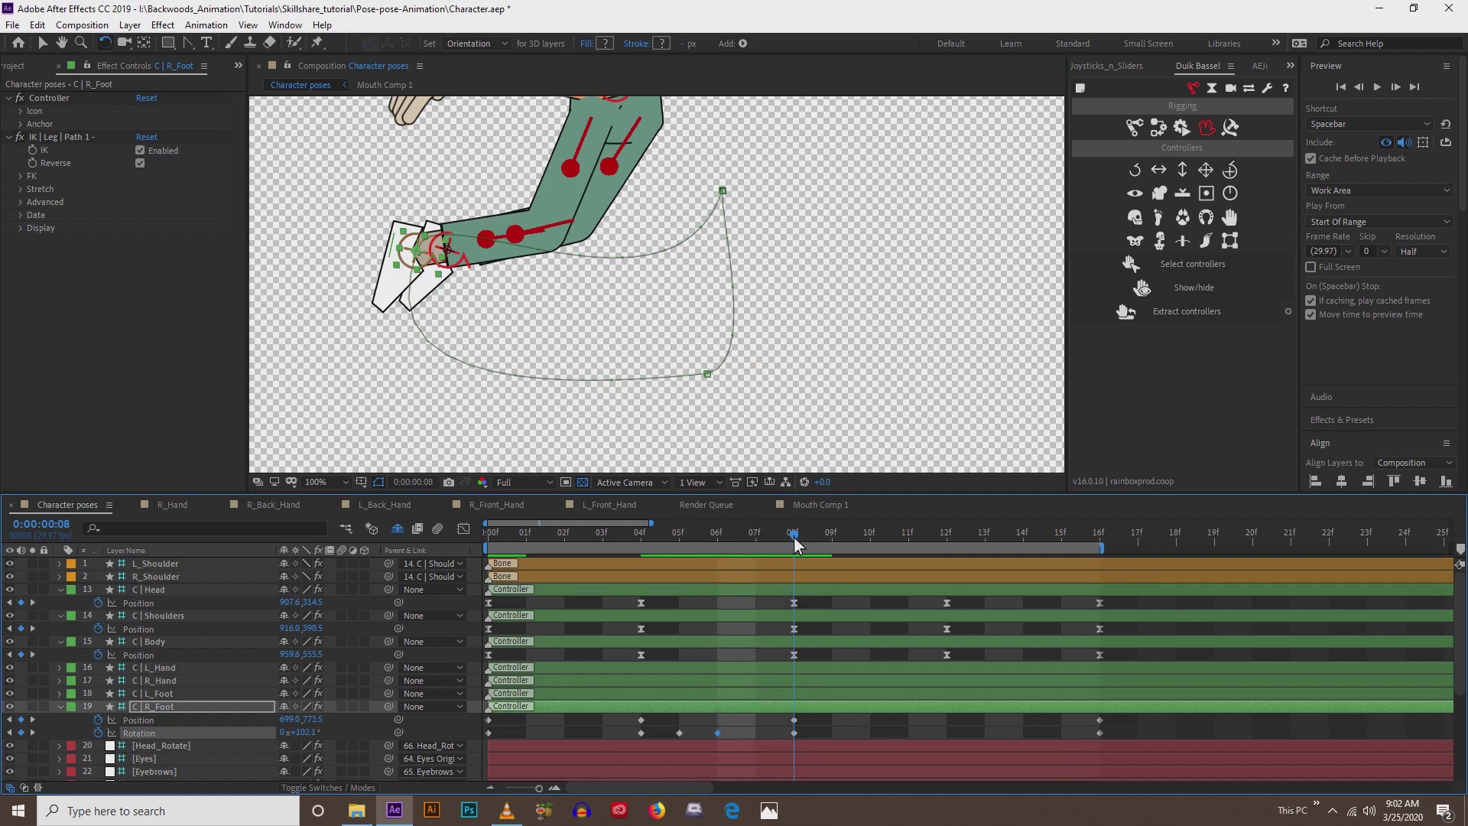
pyautogui.moveTo(805, 536); pyautogui.dragTo(932, 538)
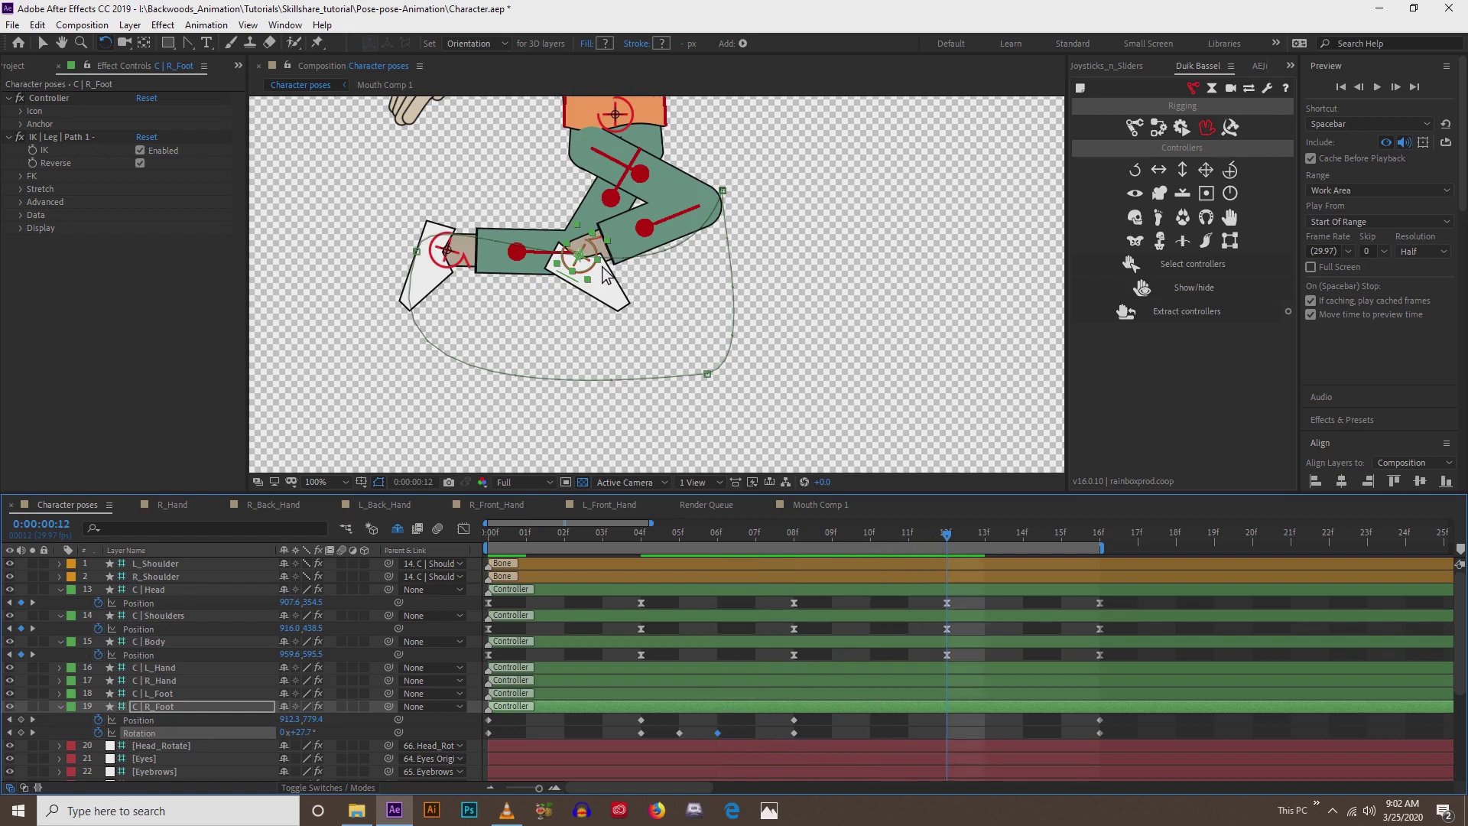
pyautogui.press('v')
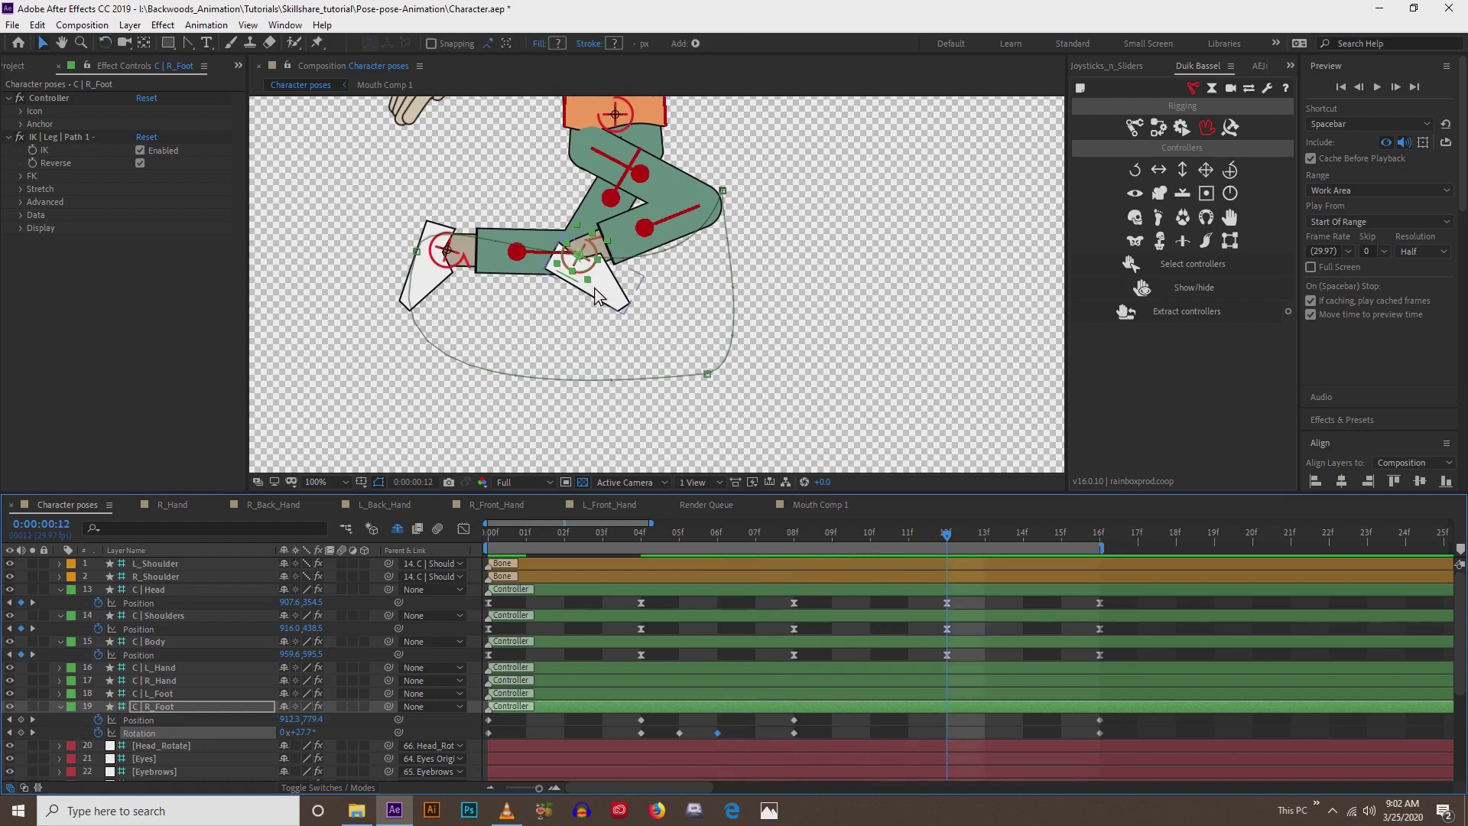
pyautogui.click(594, 286)
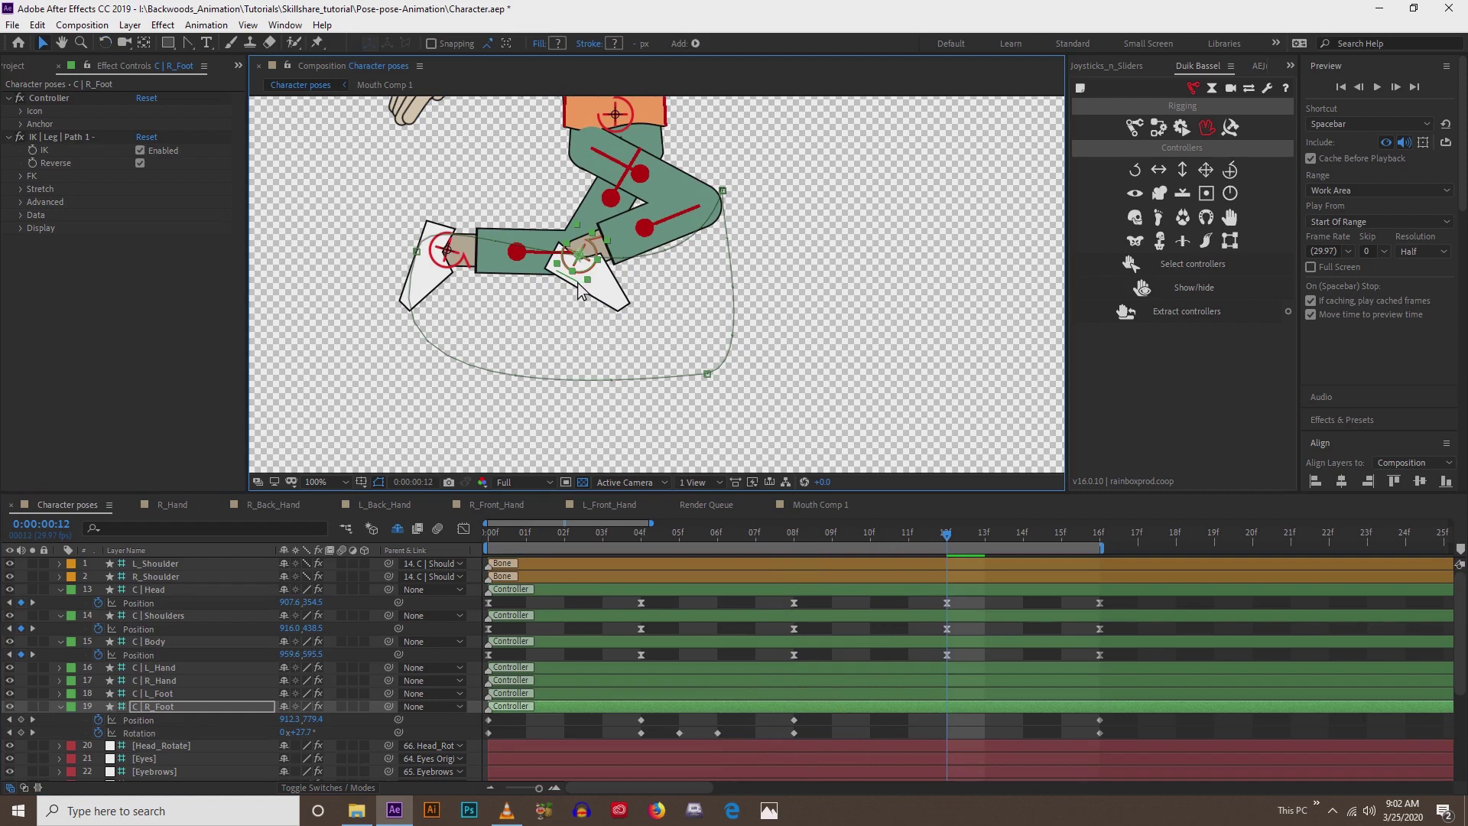
pyautogui.press('w')
pyautogui.moveTo(579, 289); pyautogui.dragTo(575, 293)
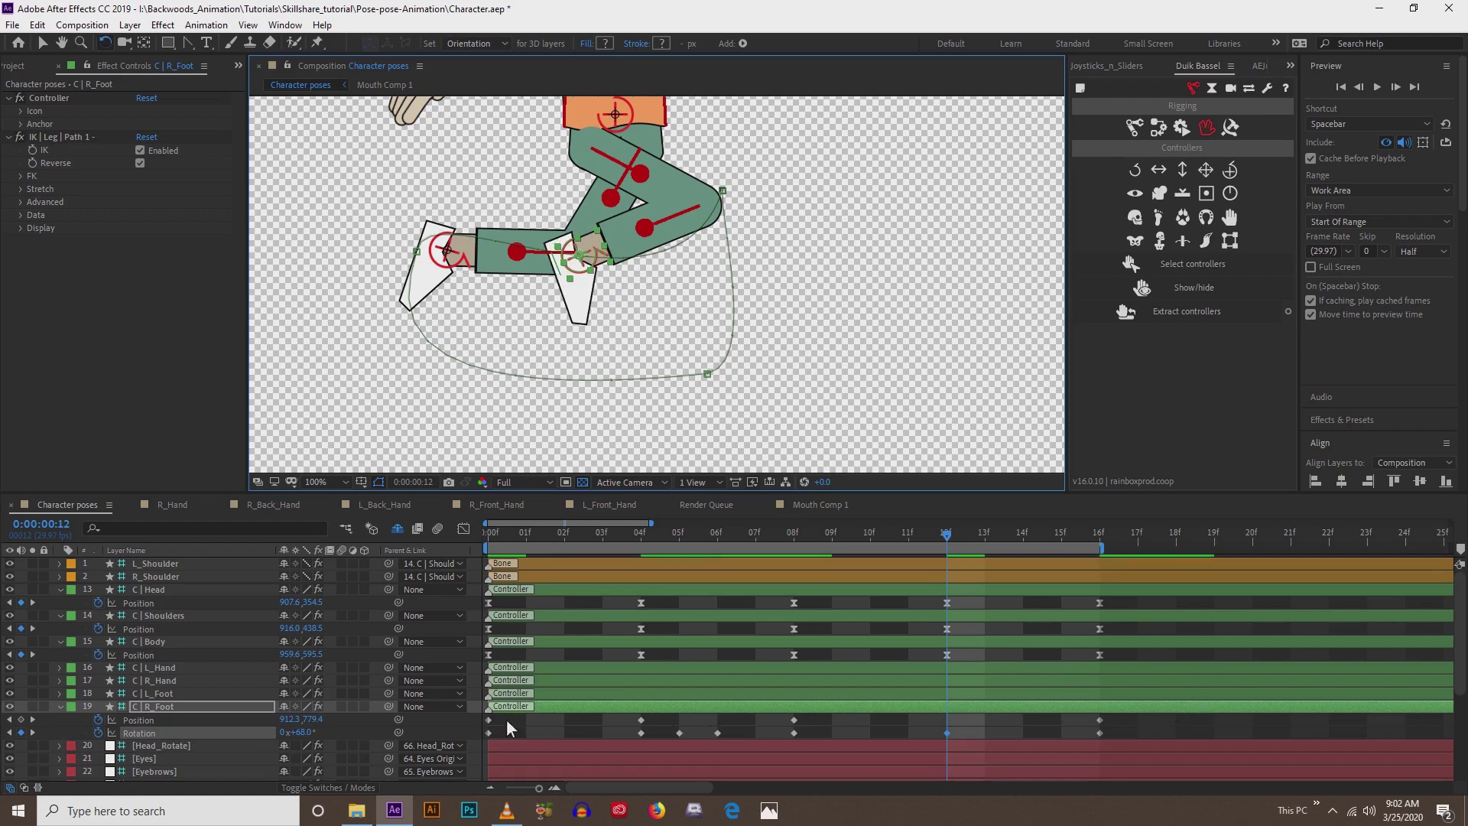
# - Apply Easy Ease to all of the right foot's Position and Rotation keyframes
pyautogui.click(217, 723)
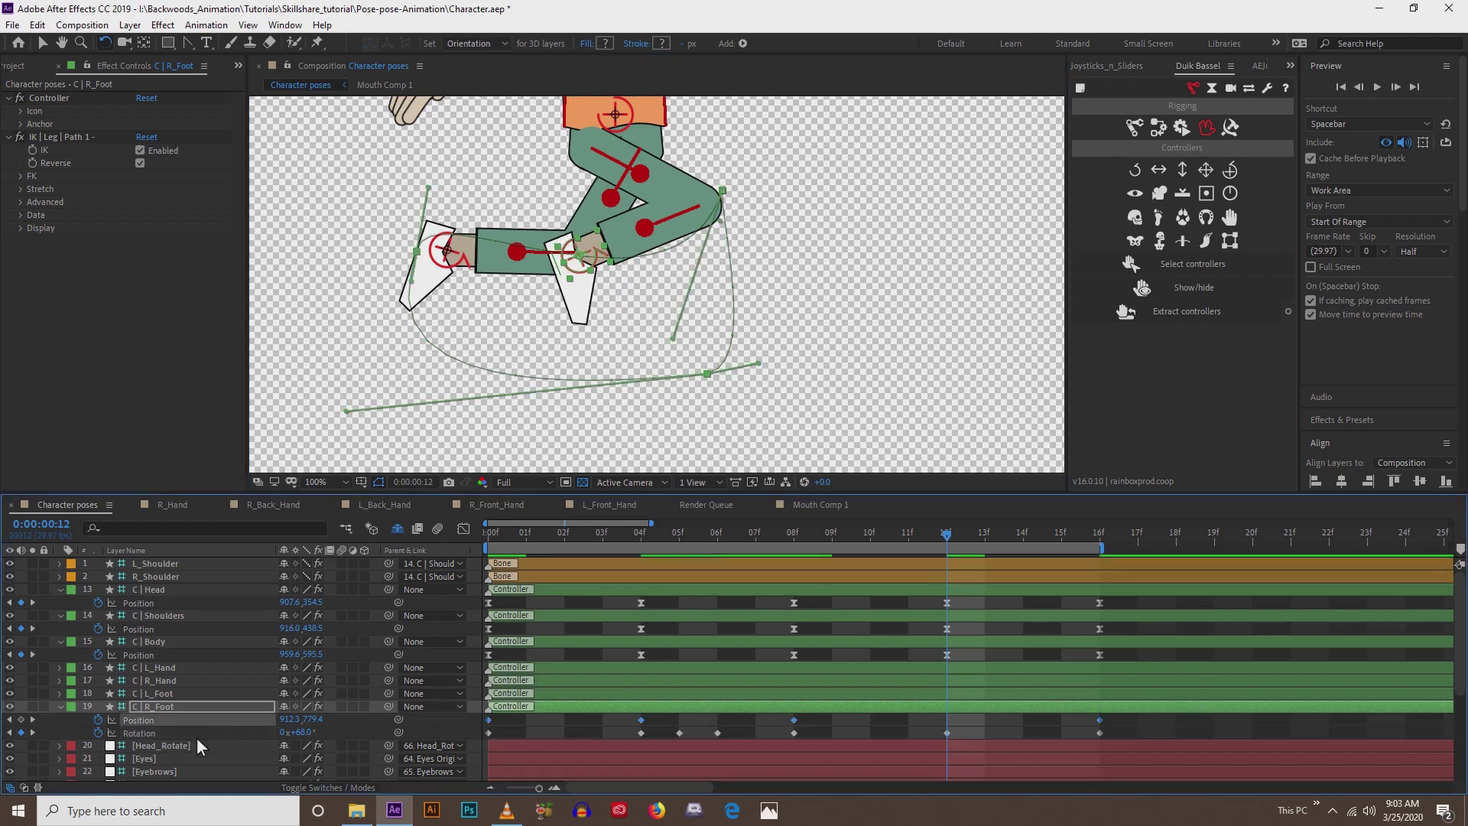
pyautogui.keyDown('shift'); pyautogui.click(196, 737); pyautogui.keyUp('shift')
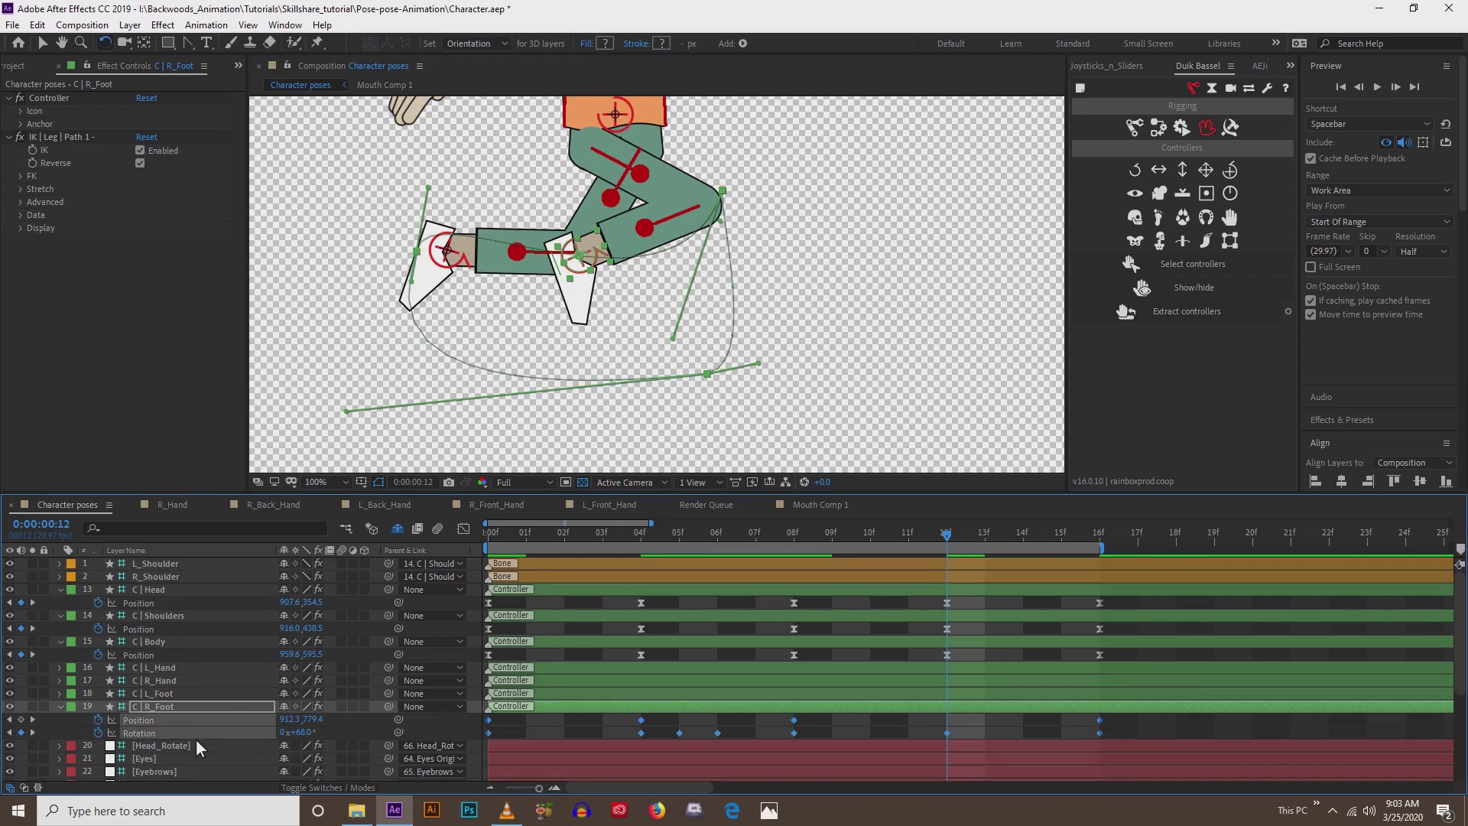
pyautogui.press('F9')
pyautogui.click(833, 718)
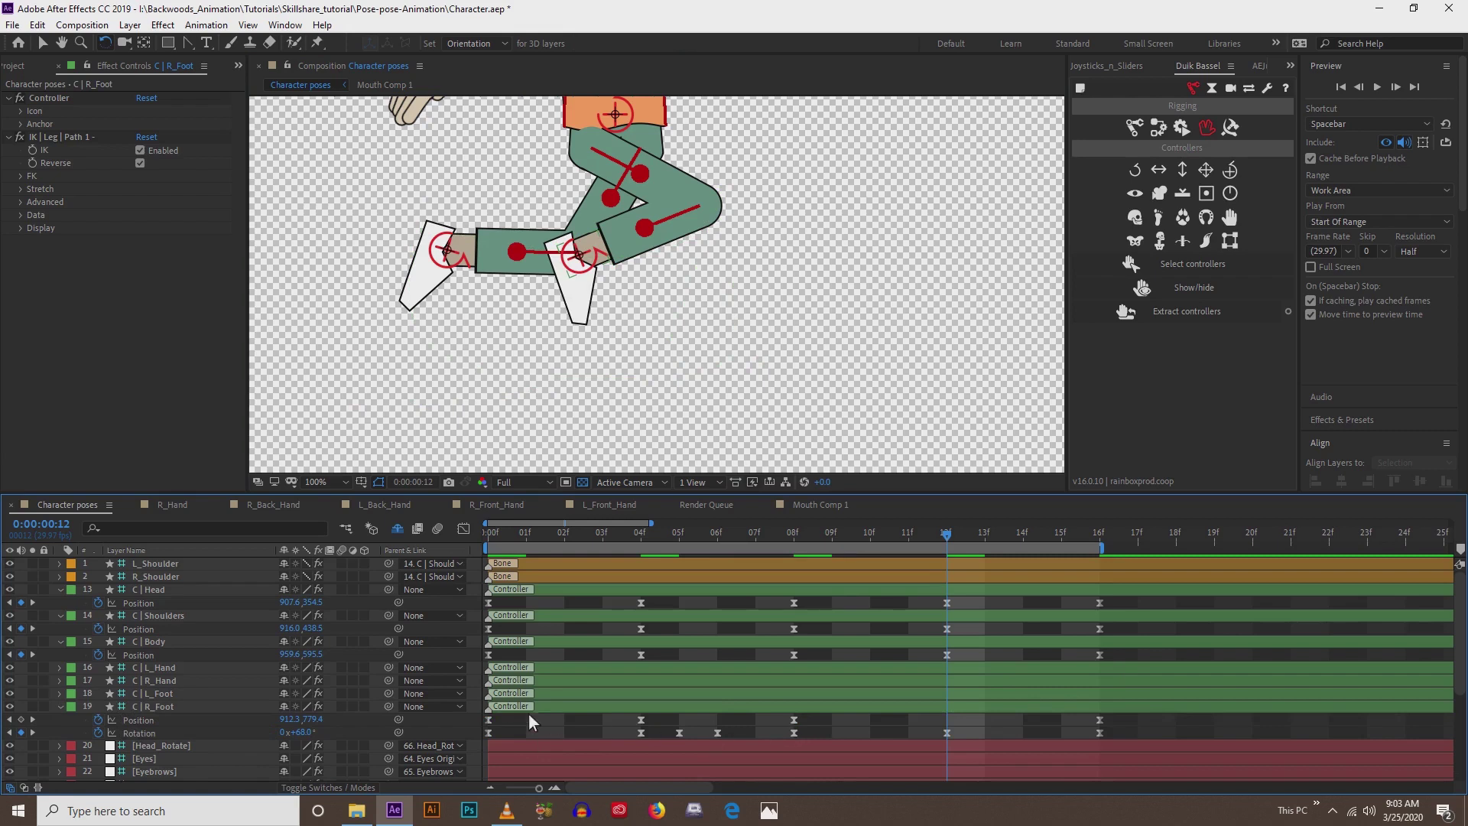
# - In the right foot's Position speed graph, extend the ease out of frame 0 so the speed peaks just after frame 3
pyautogui.click(486, 534)
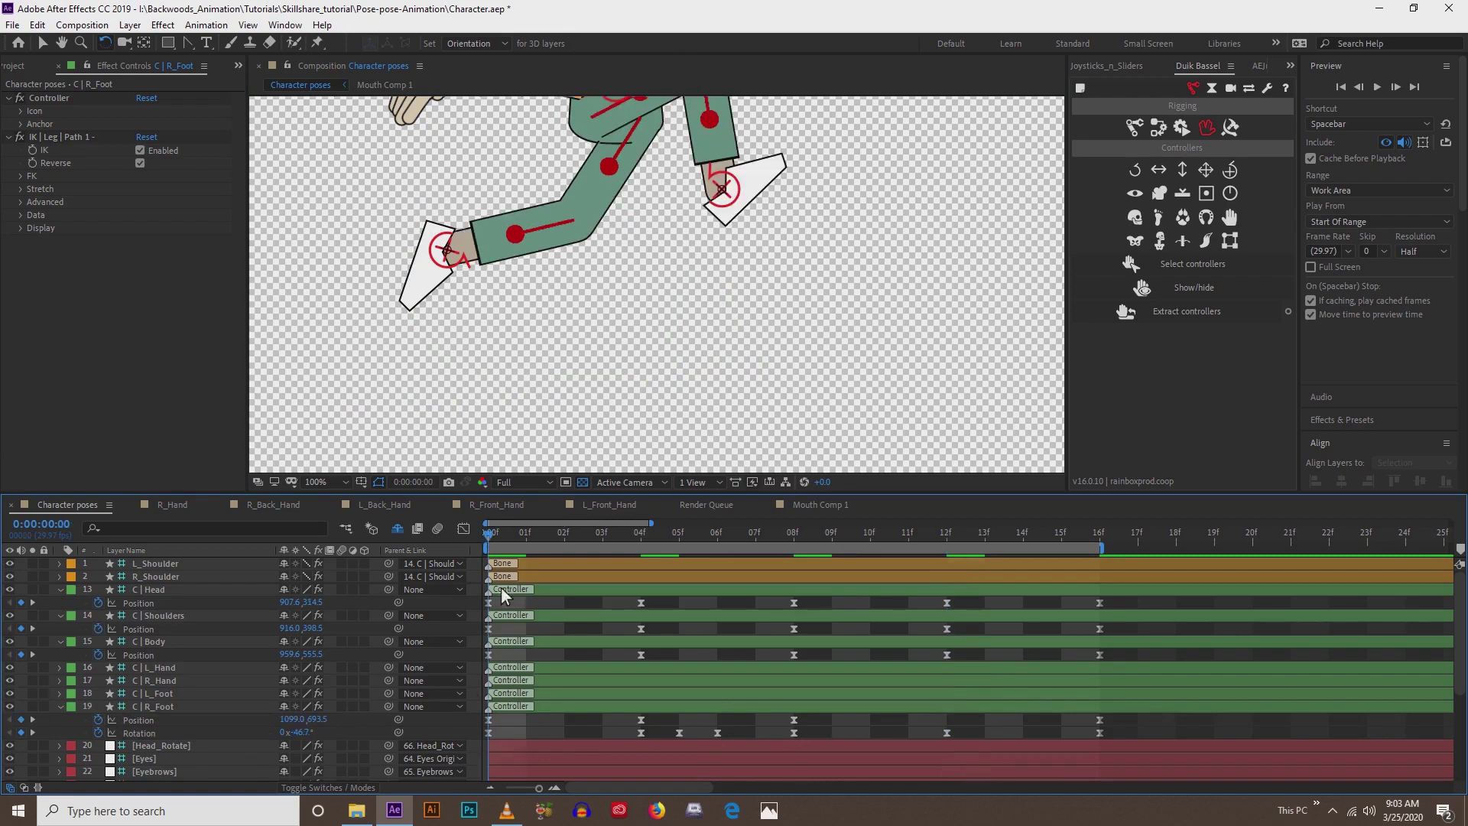
pyautogui.click(490, 720)
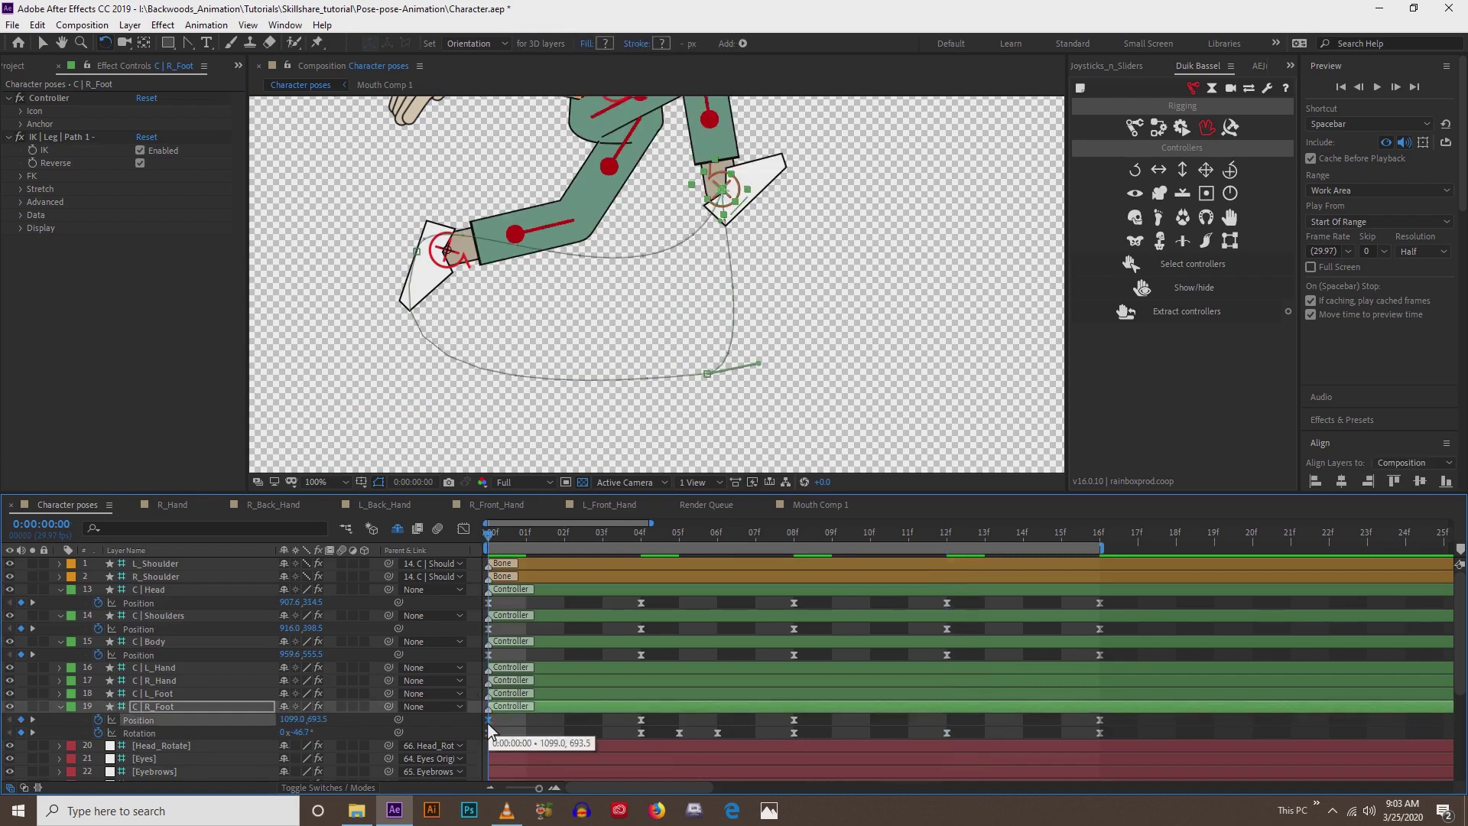
pyautogui.click(145, 723)
pyautogui.click(464, 529)
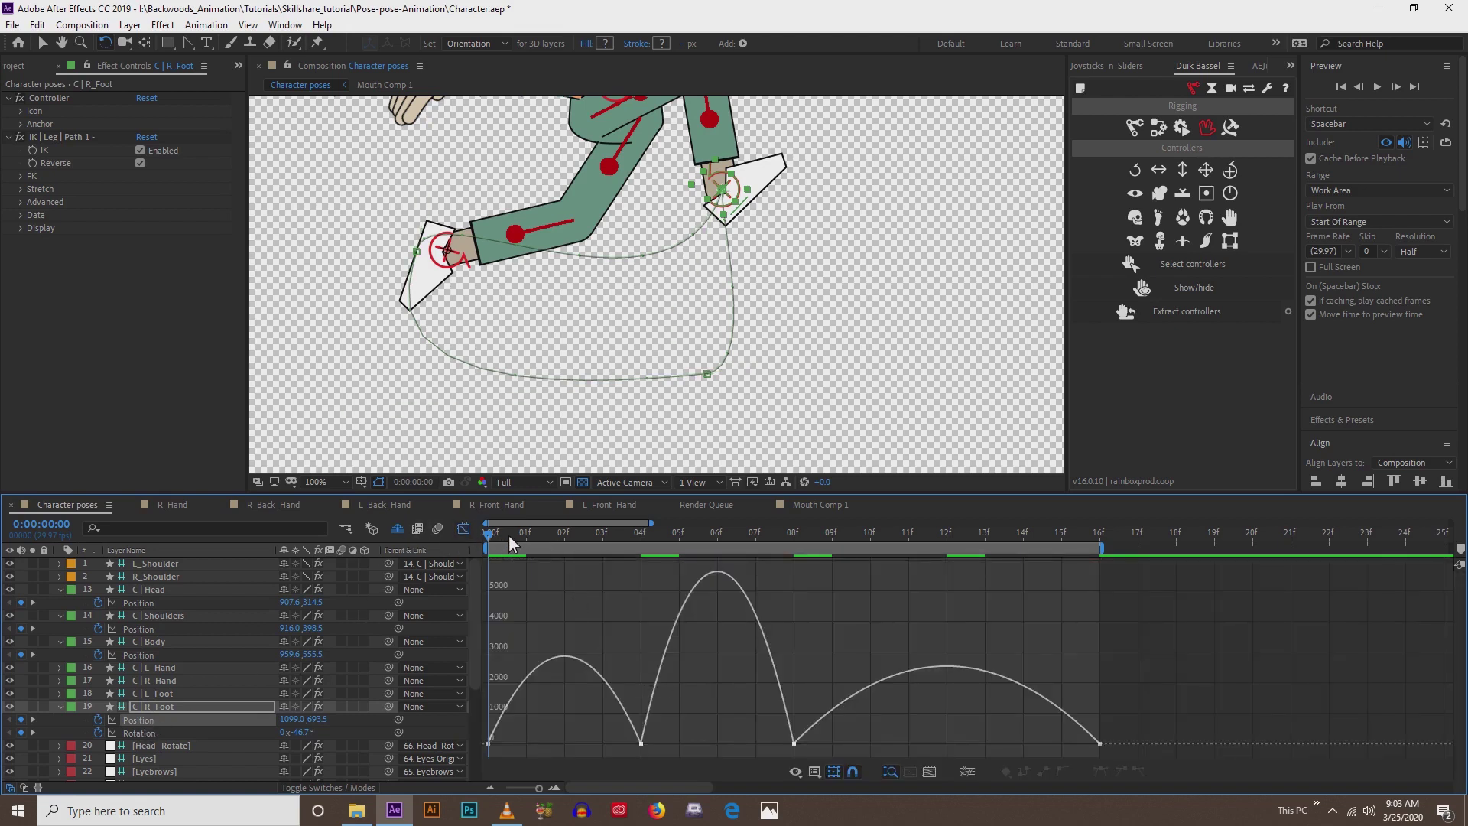
pyautogui.moveTo(507, 535); pyautogui.dragTo(621, 540)
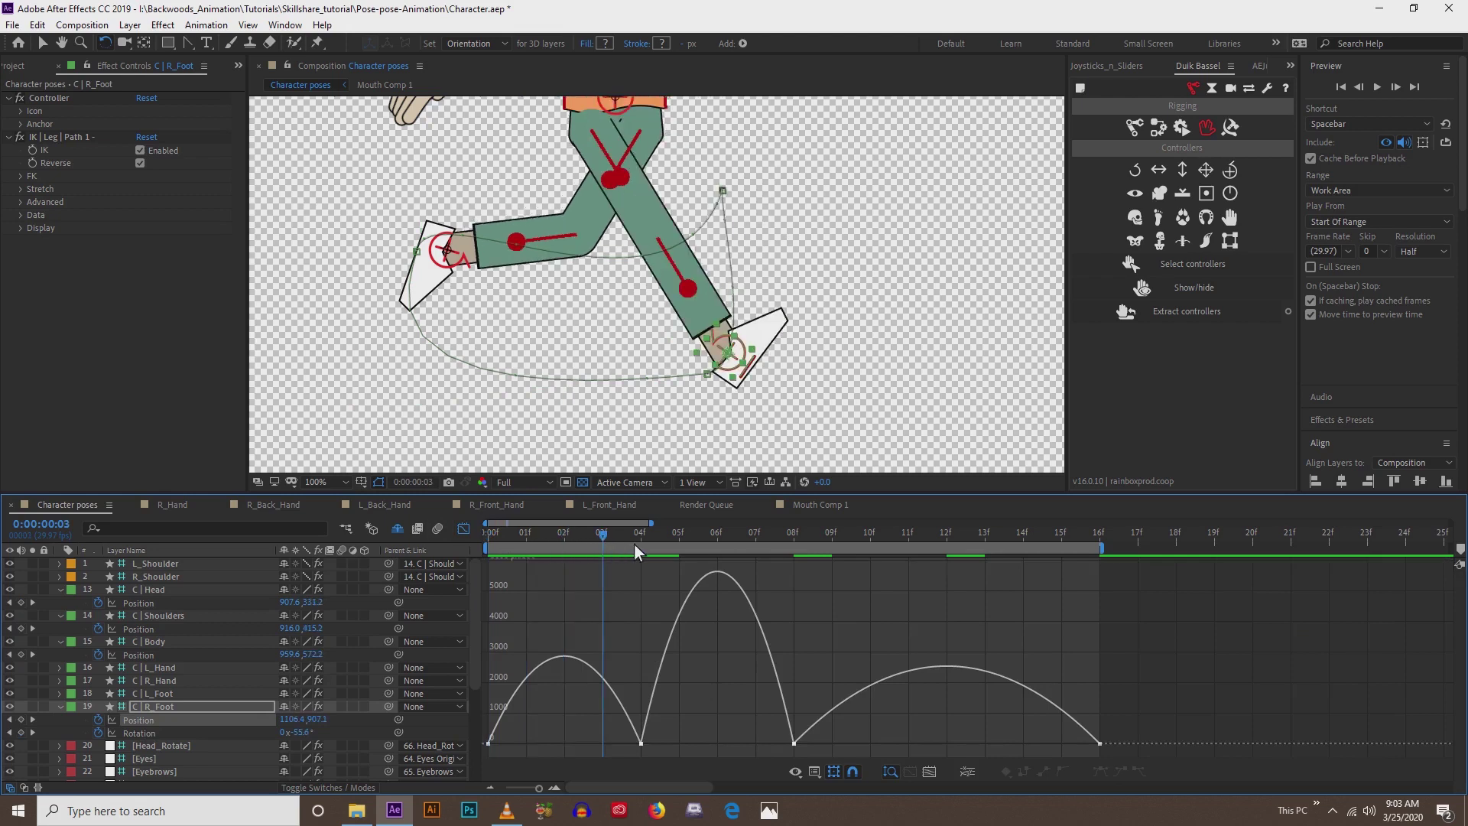
pyautogui.moveTo(535, 726); pyautogui.dragTo(622, 746)
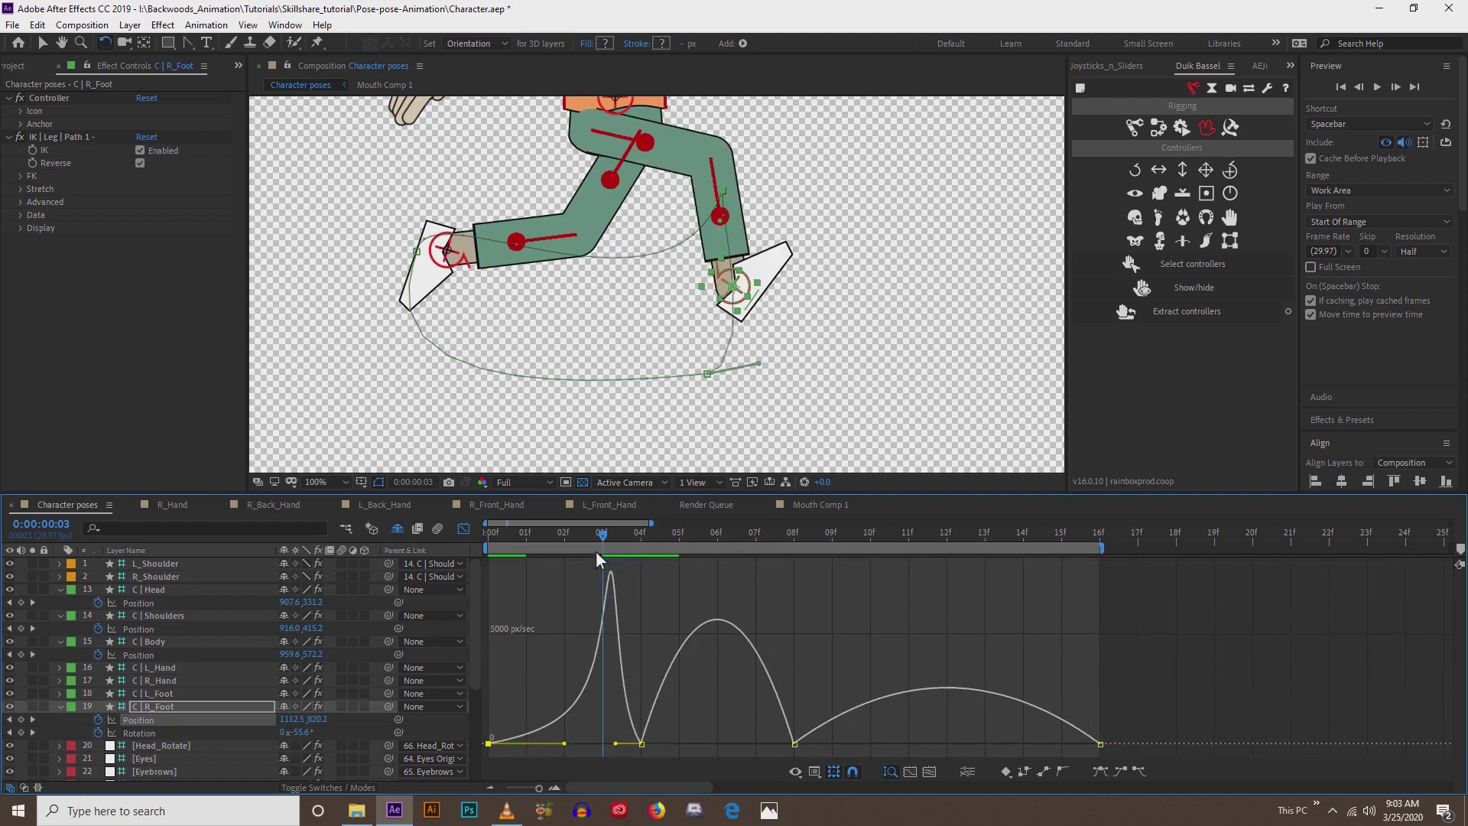
# - Lengthen the right foot's Position easing after frame 8 and into frame 16 (75.50% influence), peaking at frame 12, and preview the run
pyautogui.moveTo(597, 535); pyautogui.dragTo(920, 565)
pyautogui.moveTo(827, 674); pyautogui.dragTo(768, 777)
pyautogui.moveTo(846, 746); pyautogui.dragTo(928, 750)
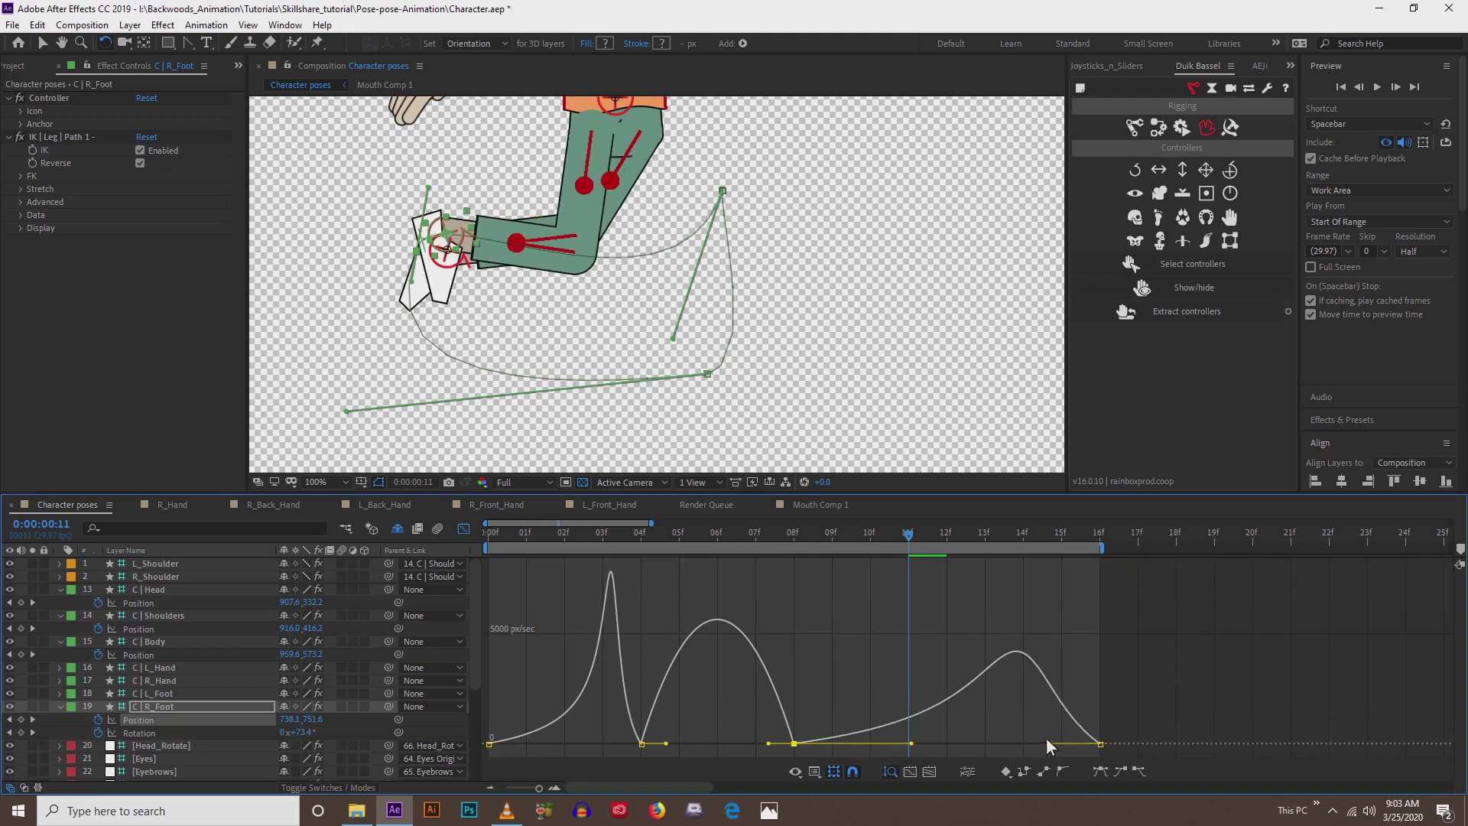
pyautogui.moveTo(1049, 748); pyautogui.dragTo(985, 750)
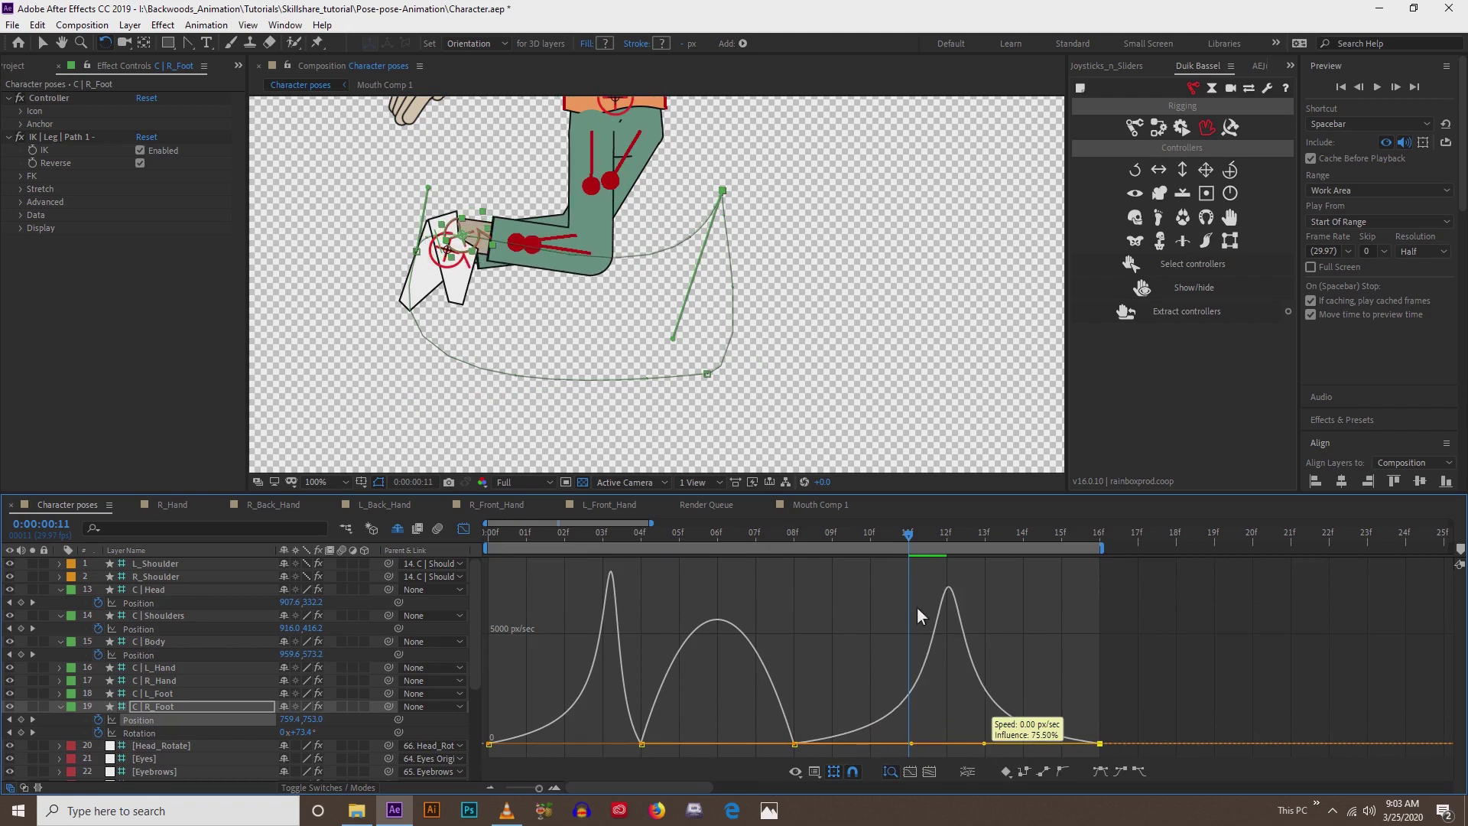
pyautogui.click(781, 538)
pyautogui.moveTo(781, 538); pyautogui.dragTo(1069, 543)
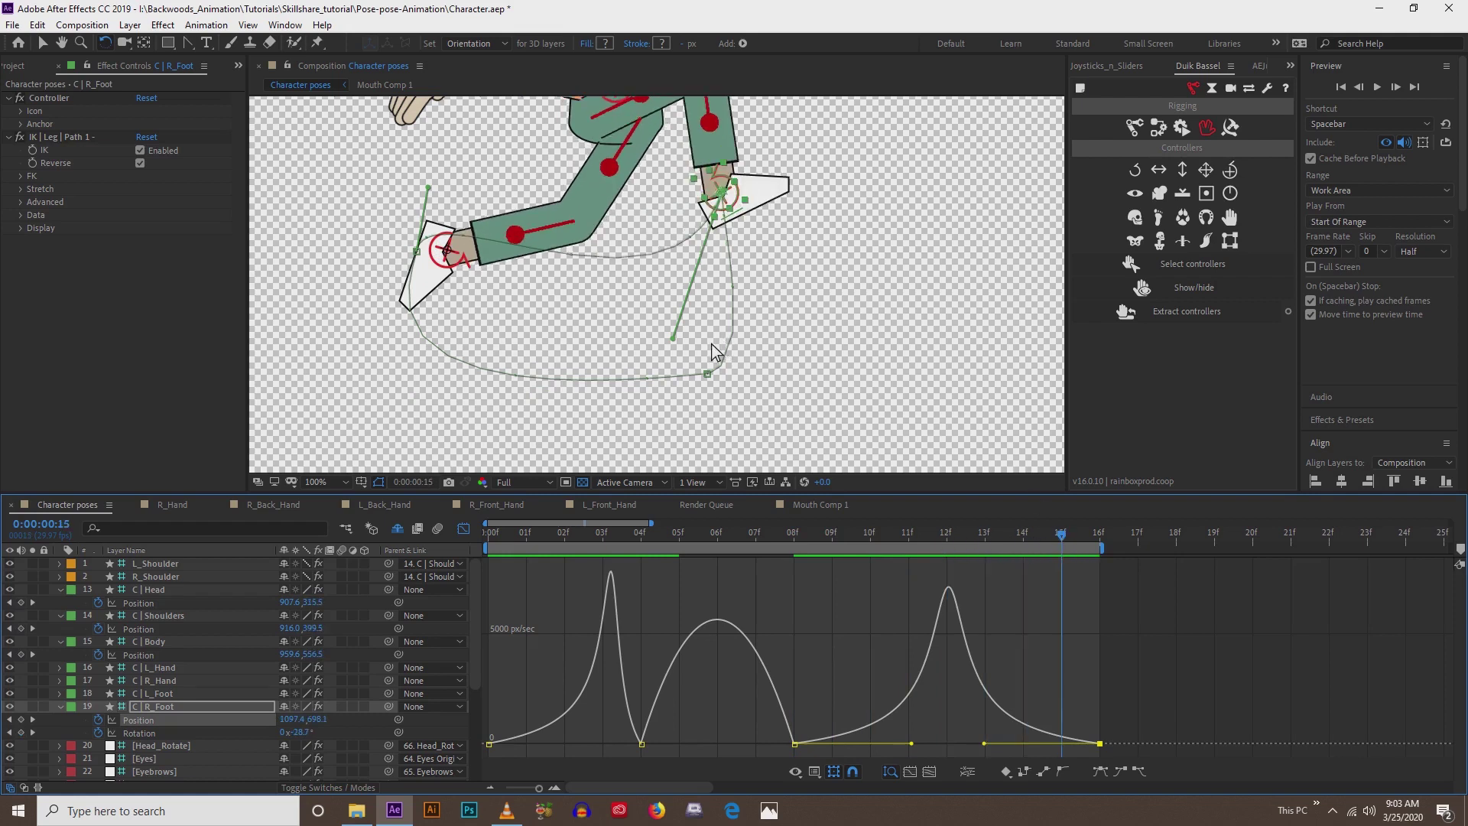
pyautogui.scroll(-2, 700, 264)
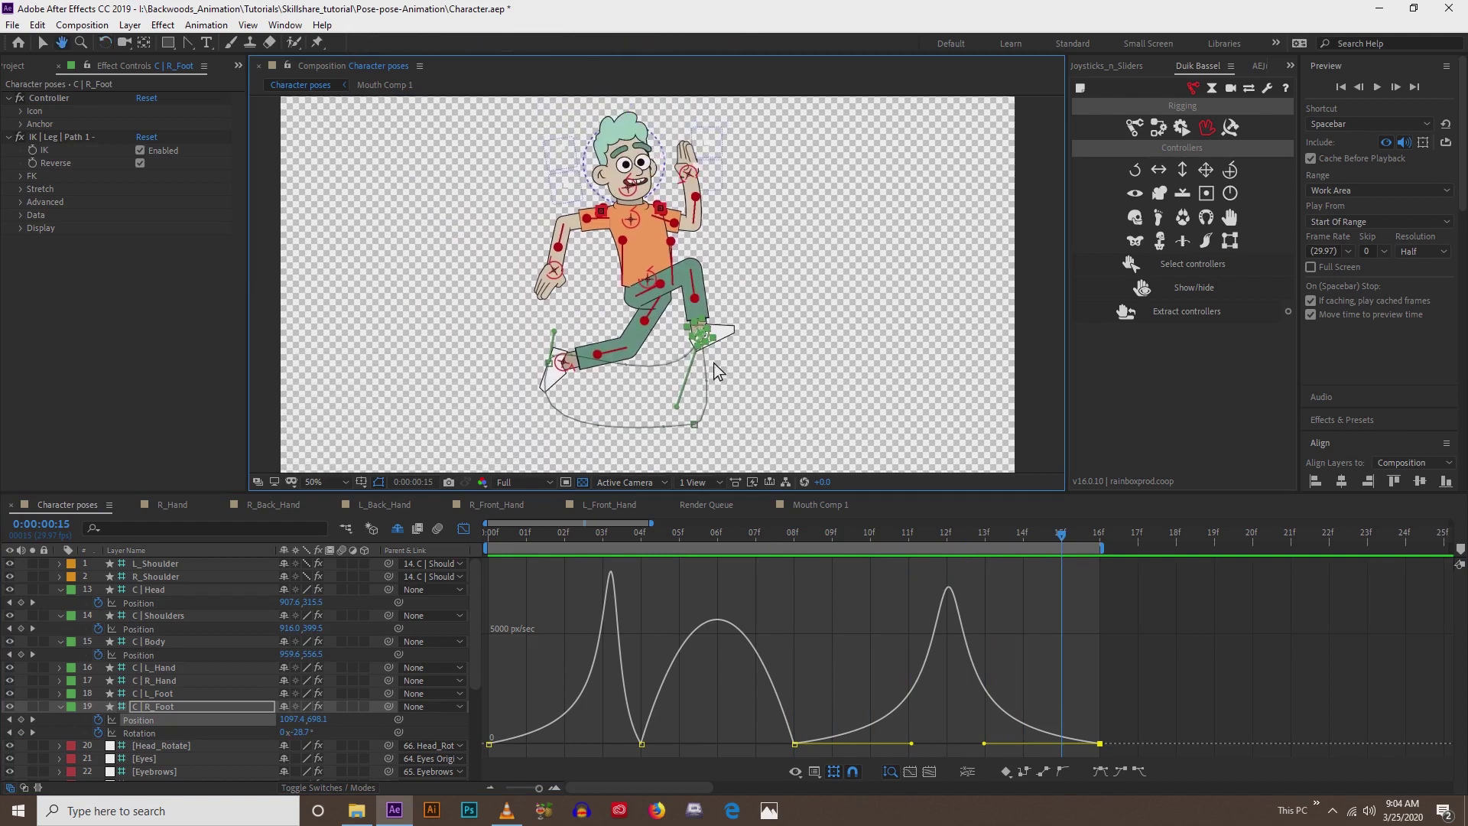
pyautogui.press('space')
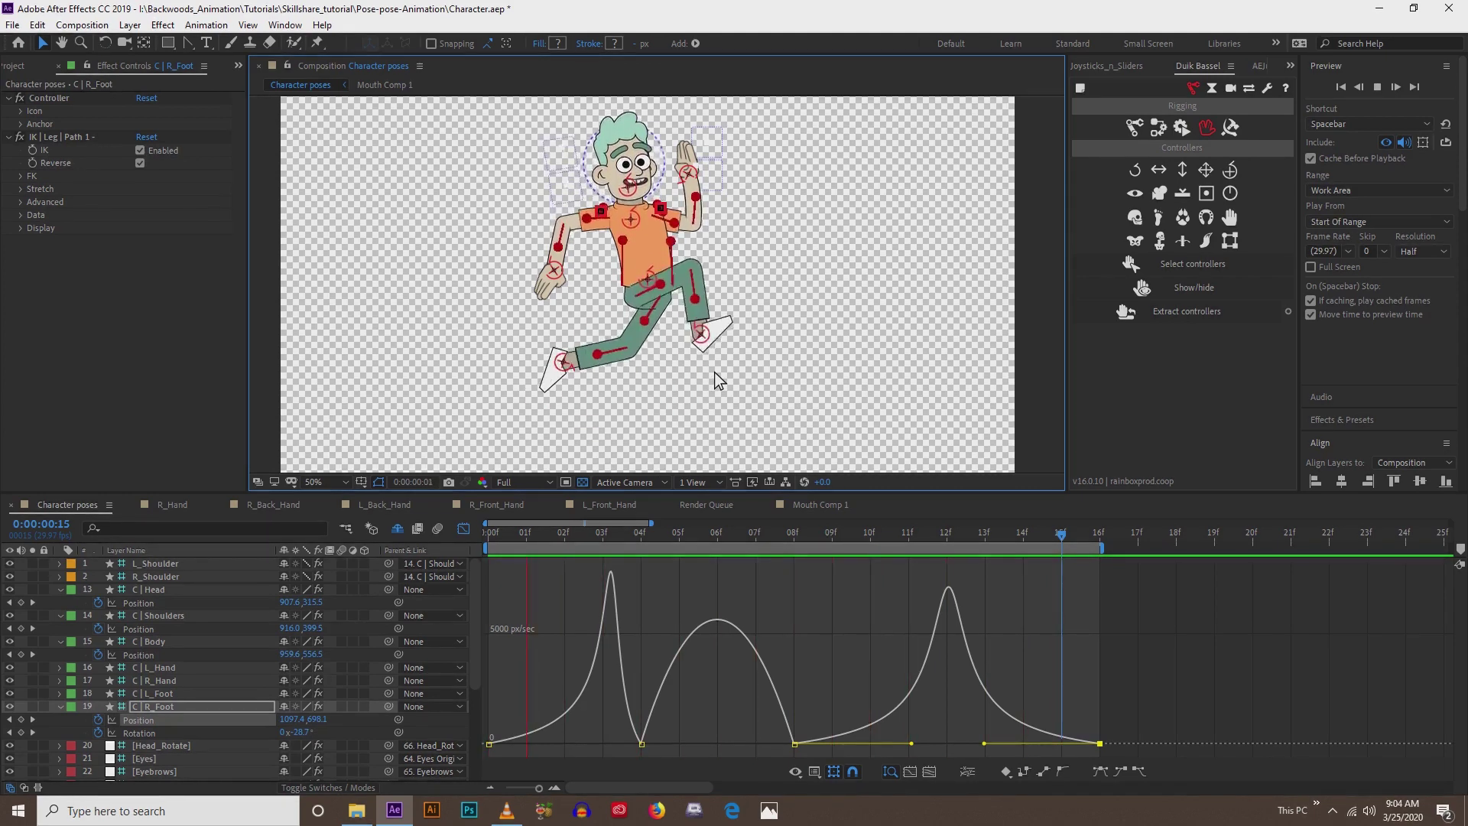
pyautogui.press('space')
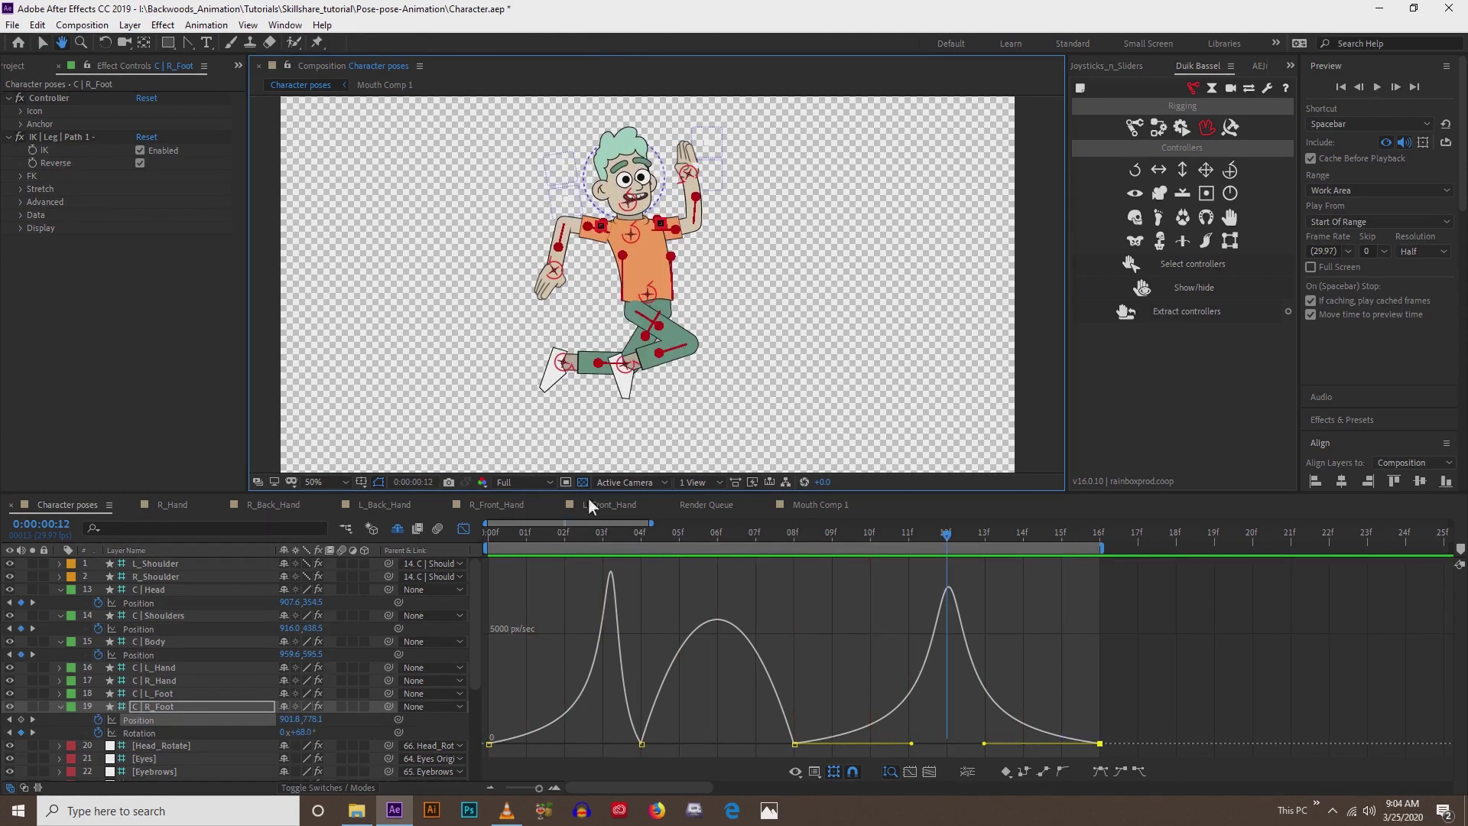
# - Copy all of the right foot's Position and Rotation keyframes and paste them at frame 16 to repeat the cycle
pyautogui.click(462, 529)
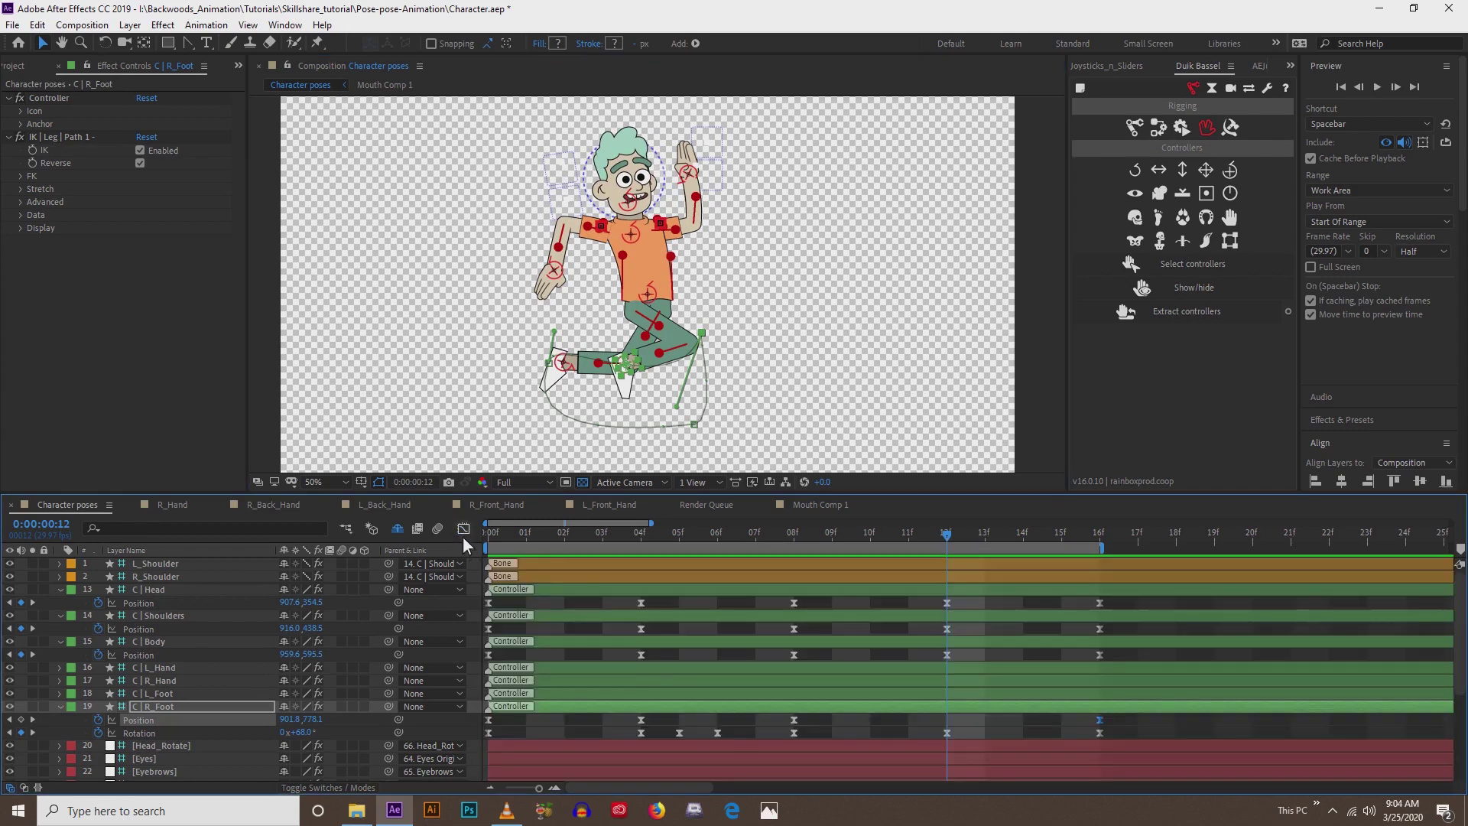
pyautogui.click(1098, 531)
pyautogui.moveTo(1104, 723); pyautogui.dragTo(475, 735)
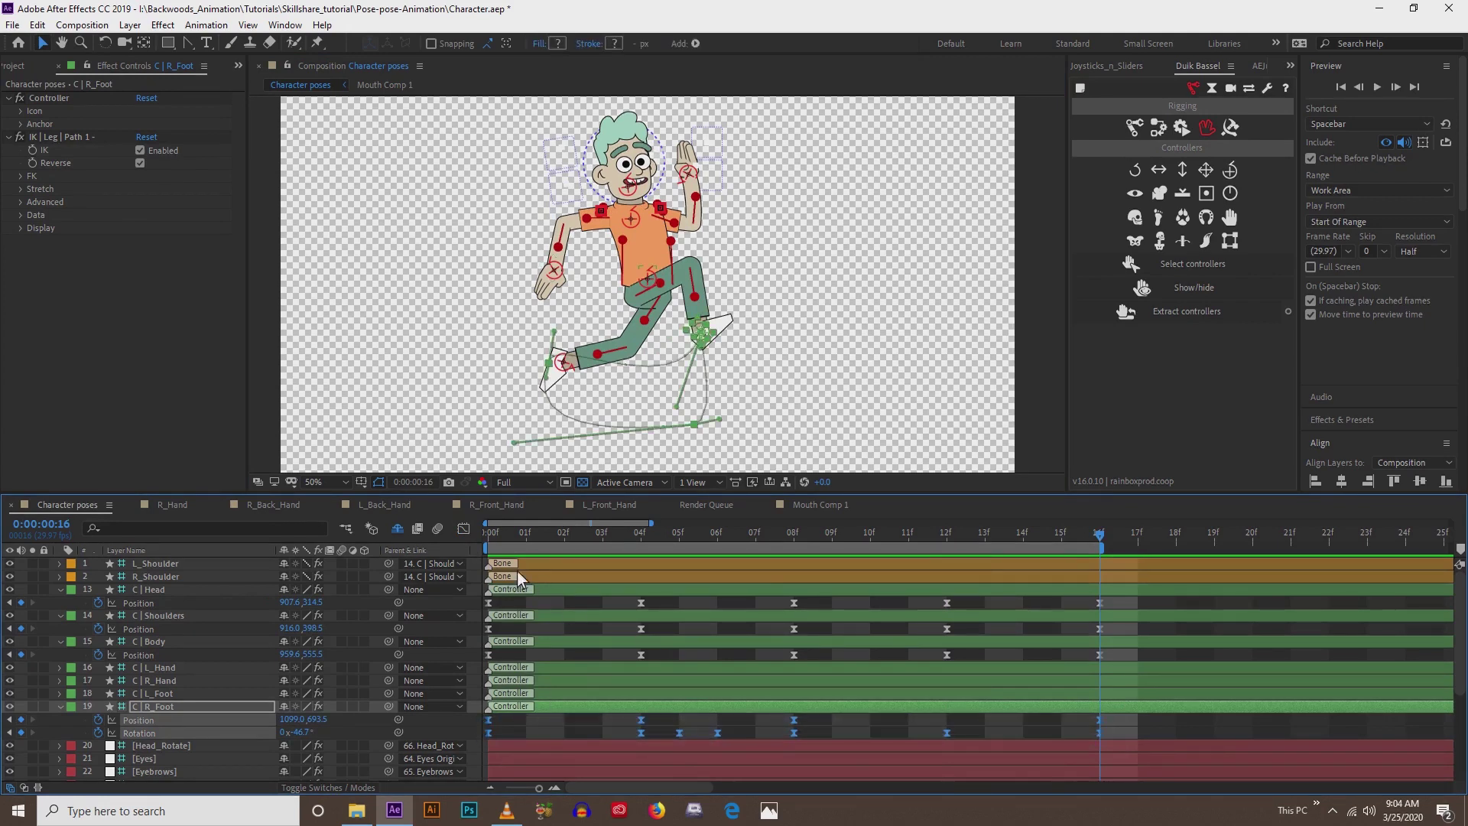
pyautogui.click(463, 529)
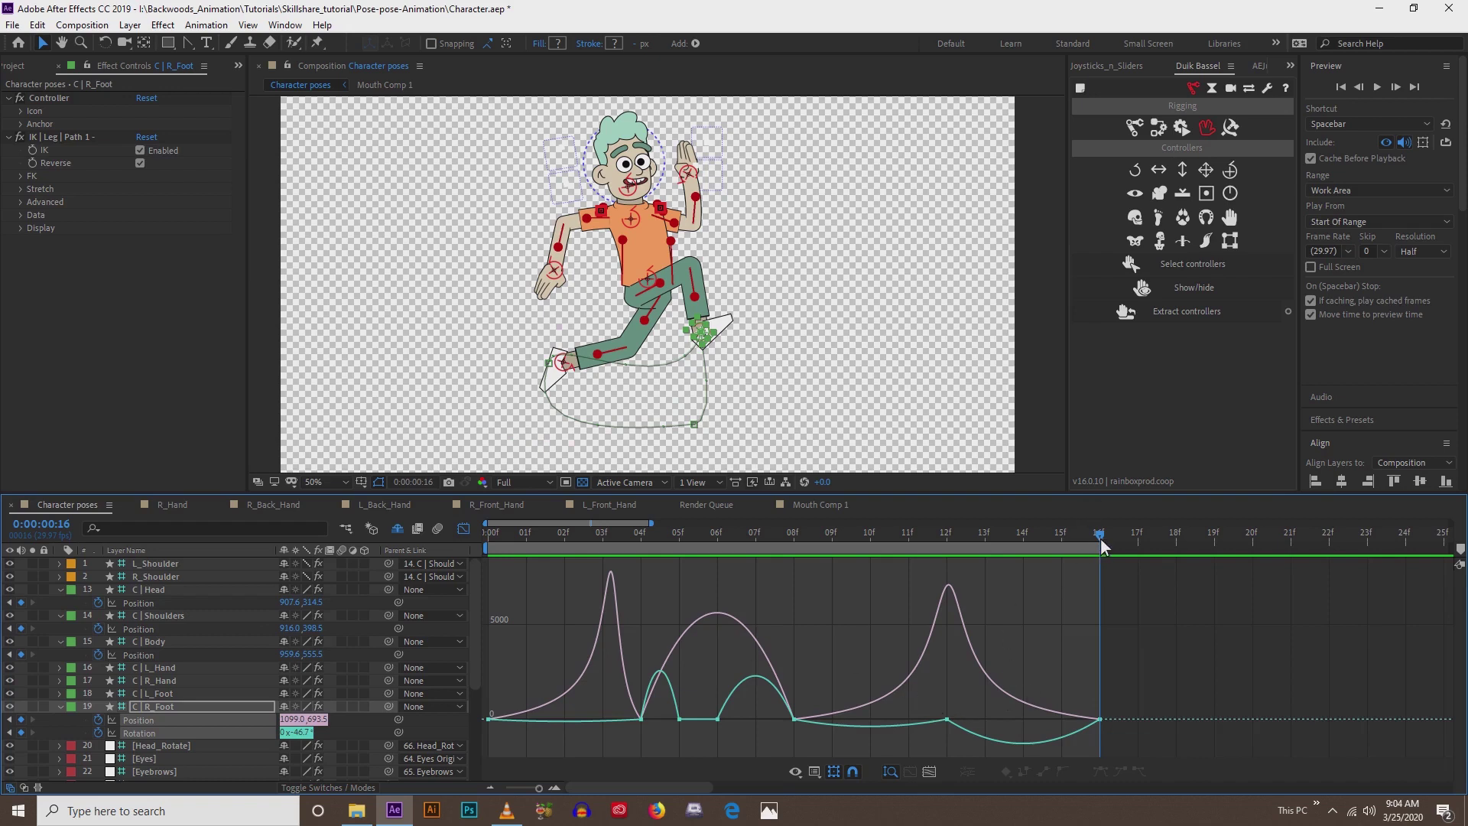
pyautogui.hotkey('ctrl', 'v')
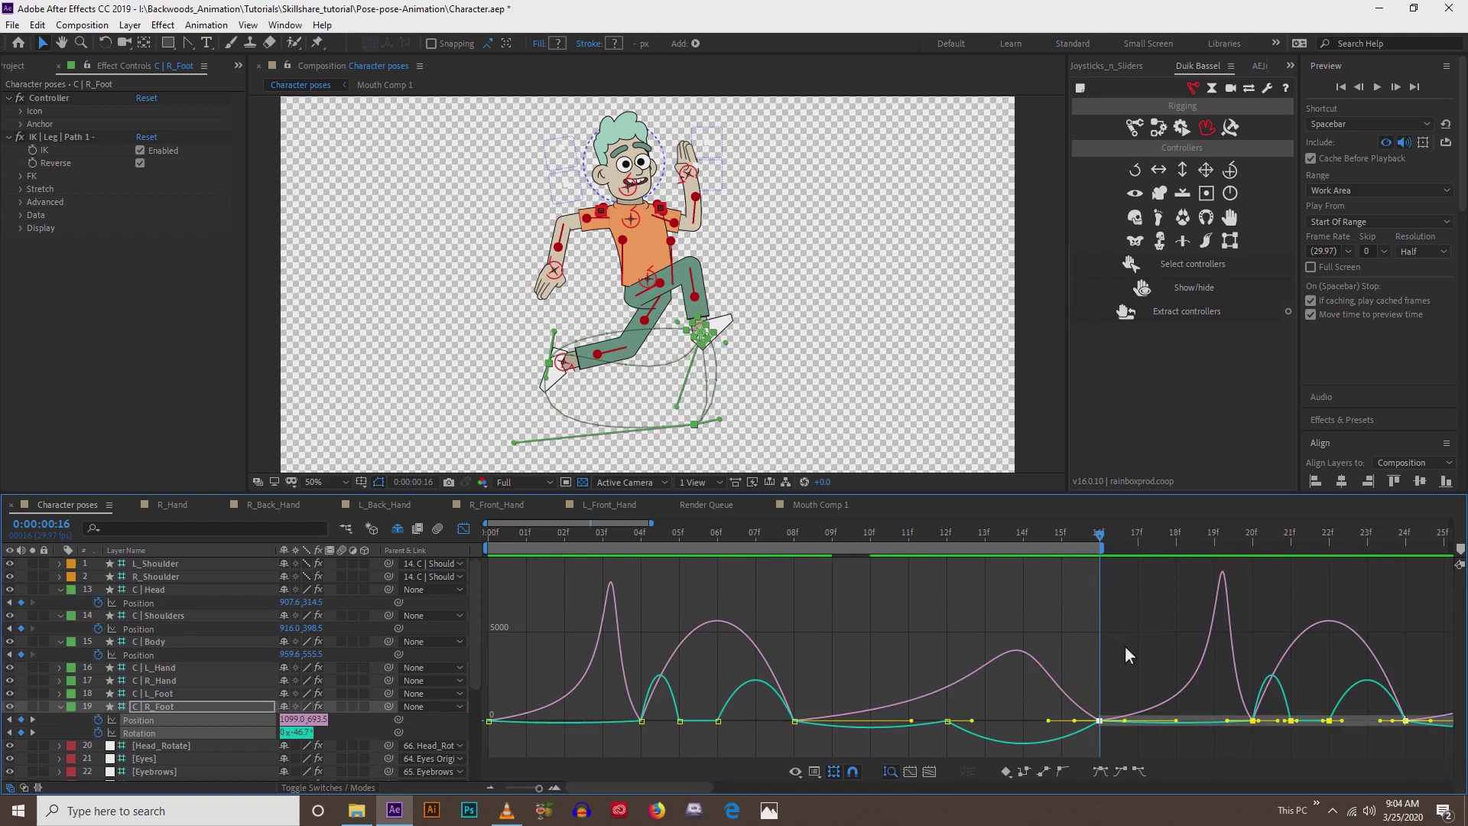
pyautogui.moveTo(1095, 649); pyautogui.dragTo(884, 654)
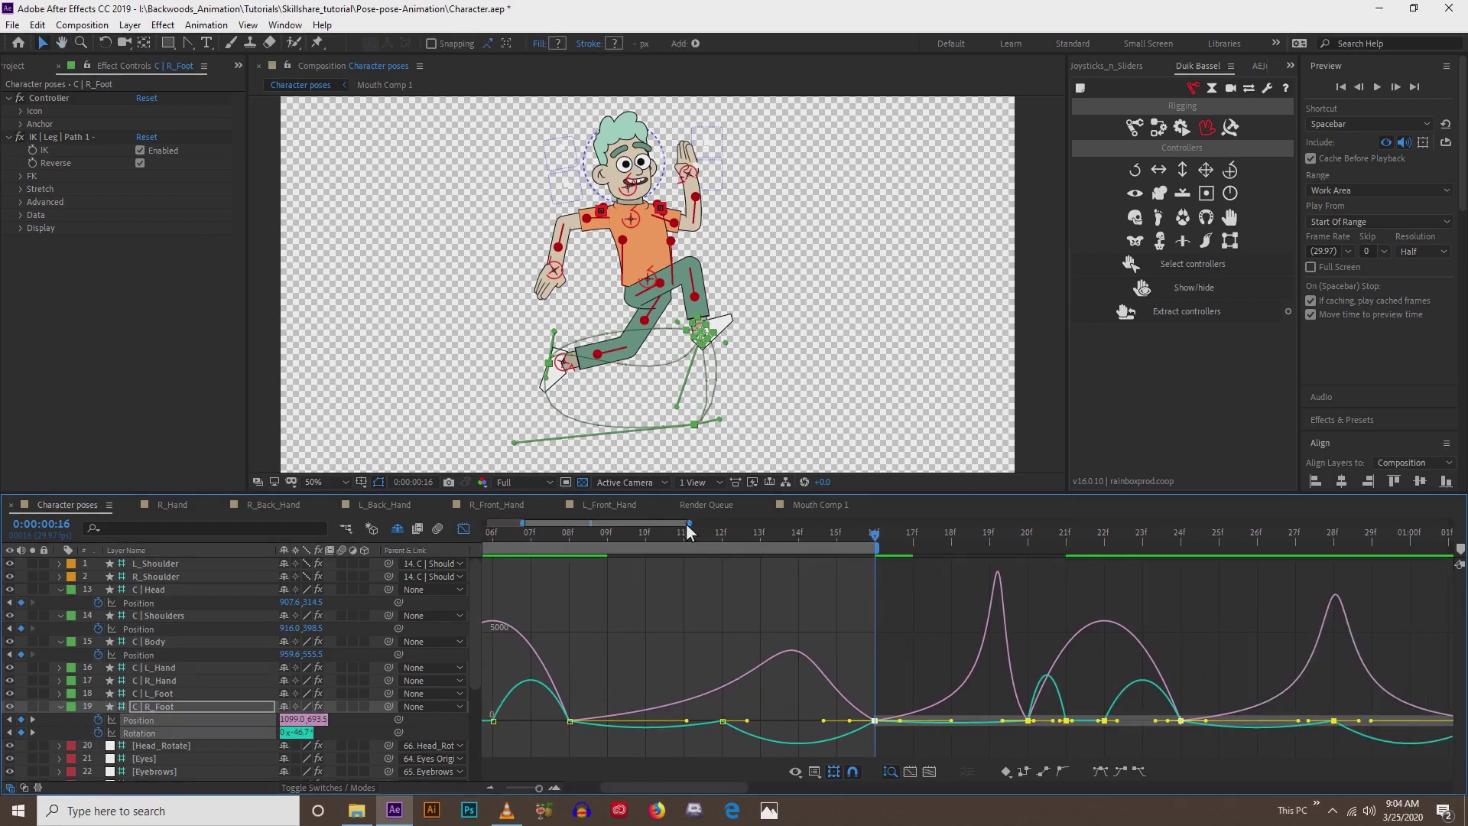
pyautogui.moveTo(689, 523); pyautogui.dragTo(772, 522)
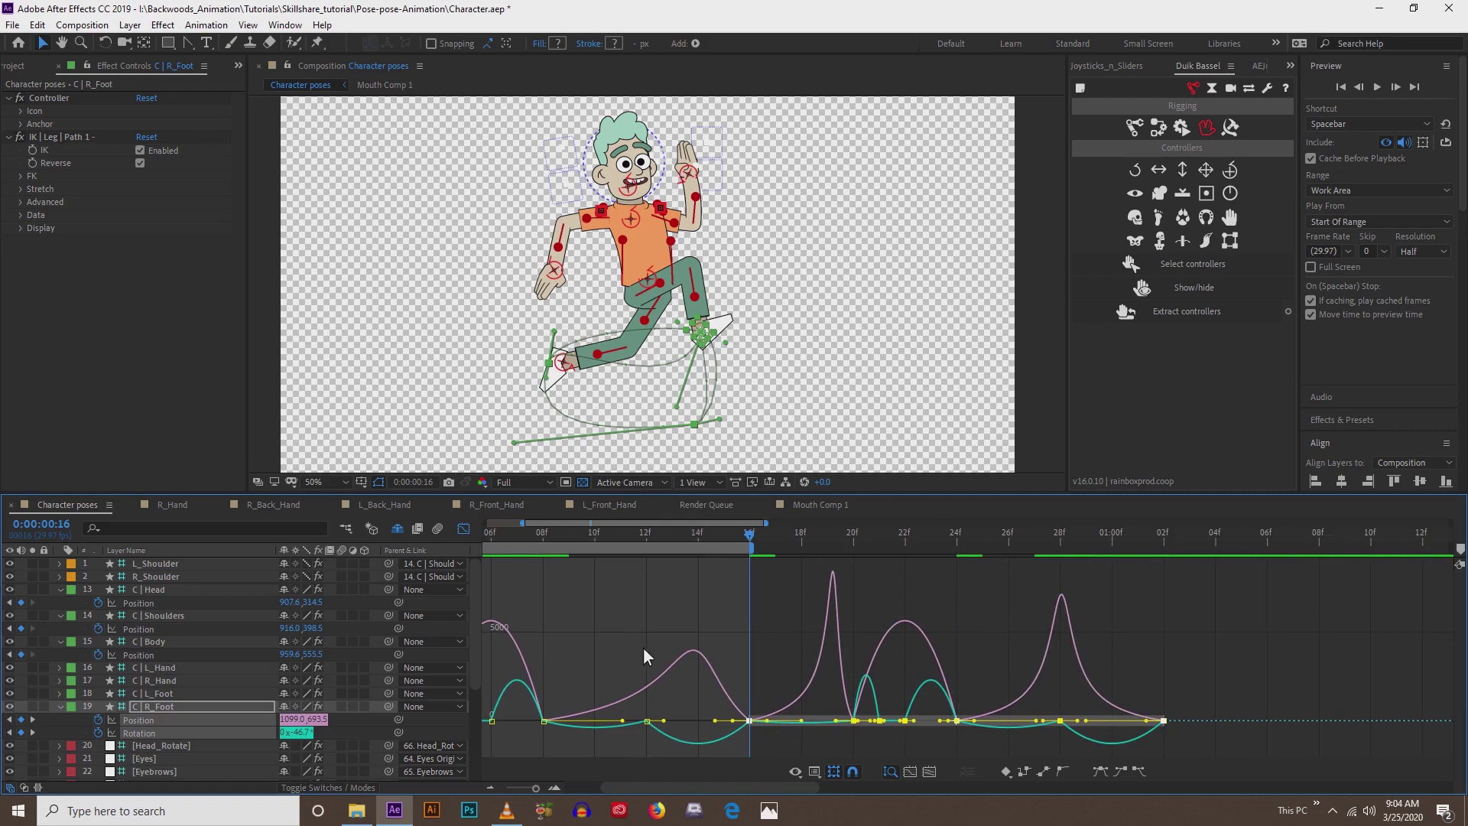
# - Lengthen the ease into frame 16 on the right foot's Position and Rotation speed curves and check the motion between frames 12 and 16
pyautogui.moveTo(643, 647); pyautogui.dragTo(744, 632)
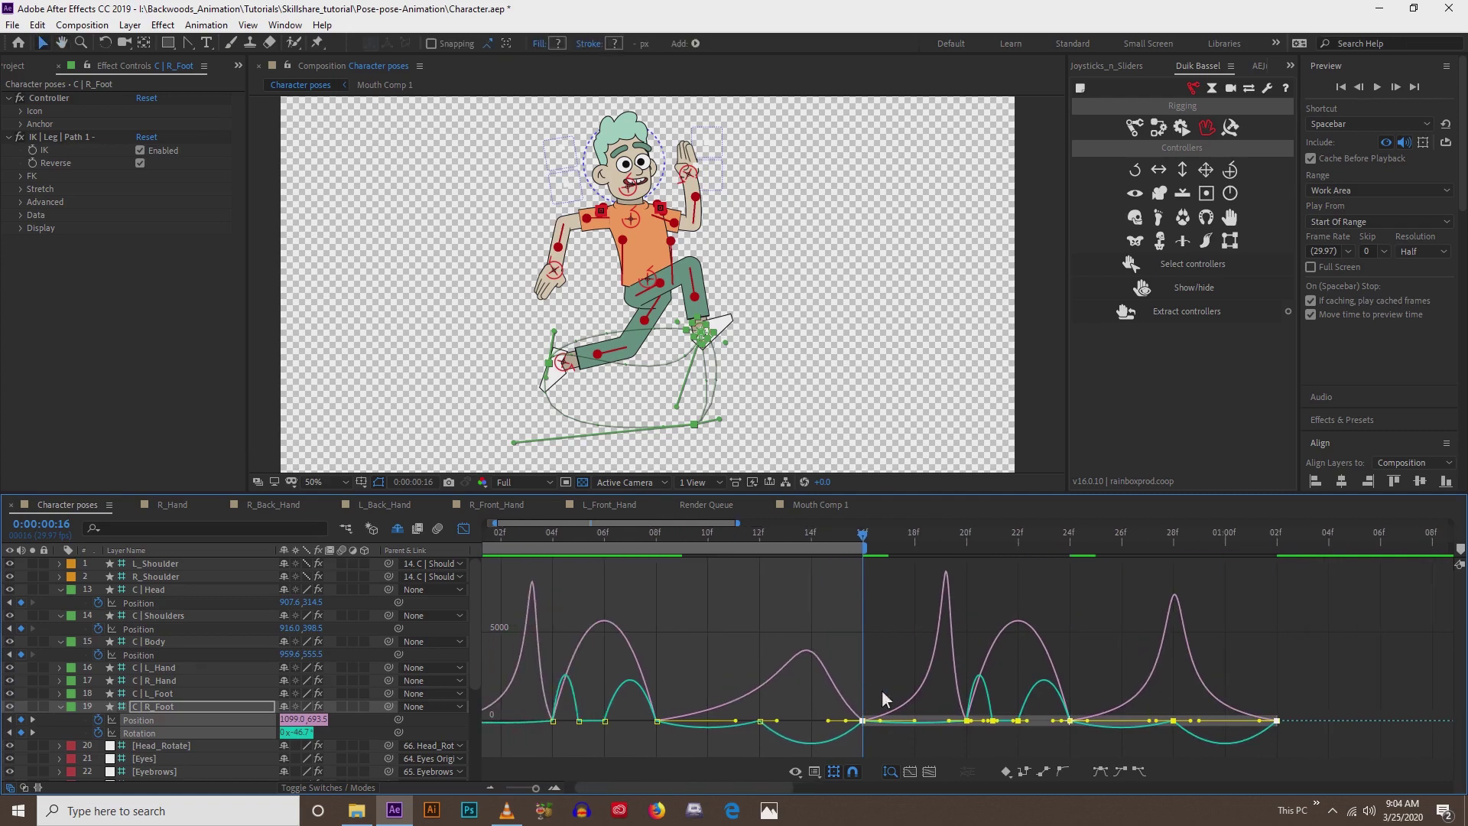
pyautogui.moveTo(881, 684); pyautogui.dragTo(815, 727)
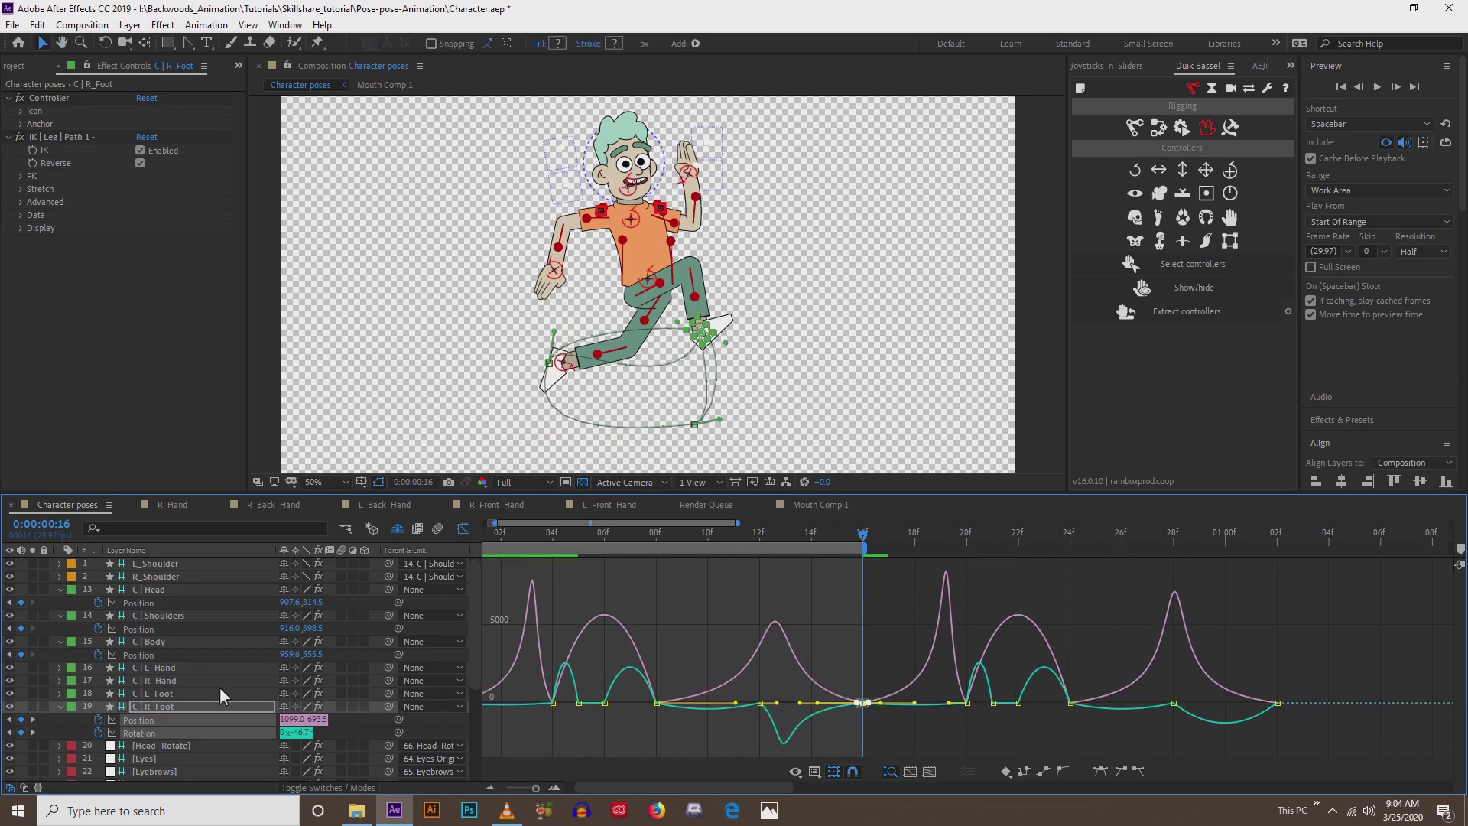
pyautogui.click(147, 730)
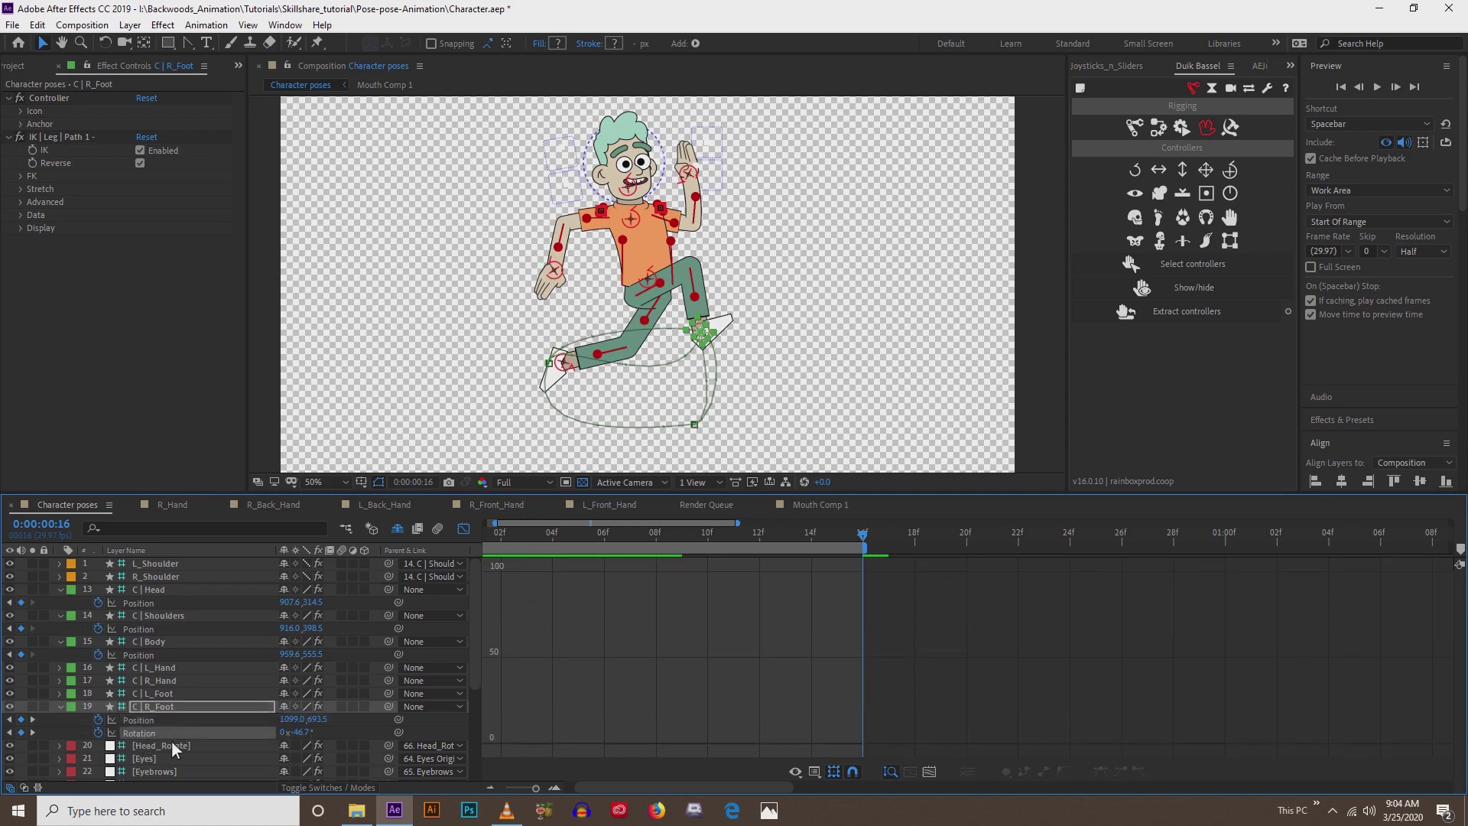
pyautogui.moveTo(884, 676); pyautogui.dragTo(890, 679)
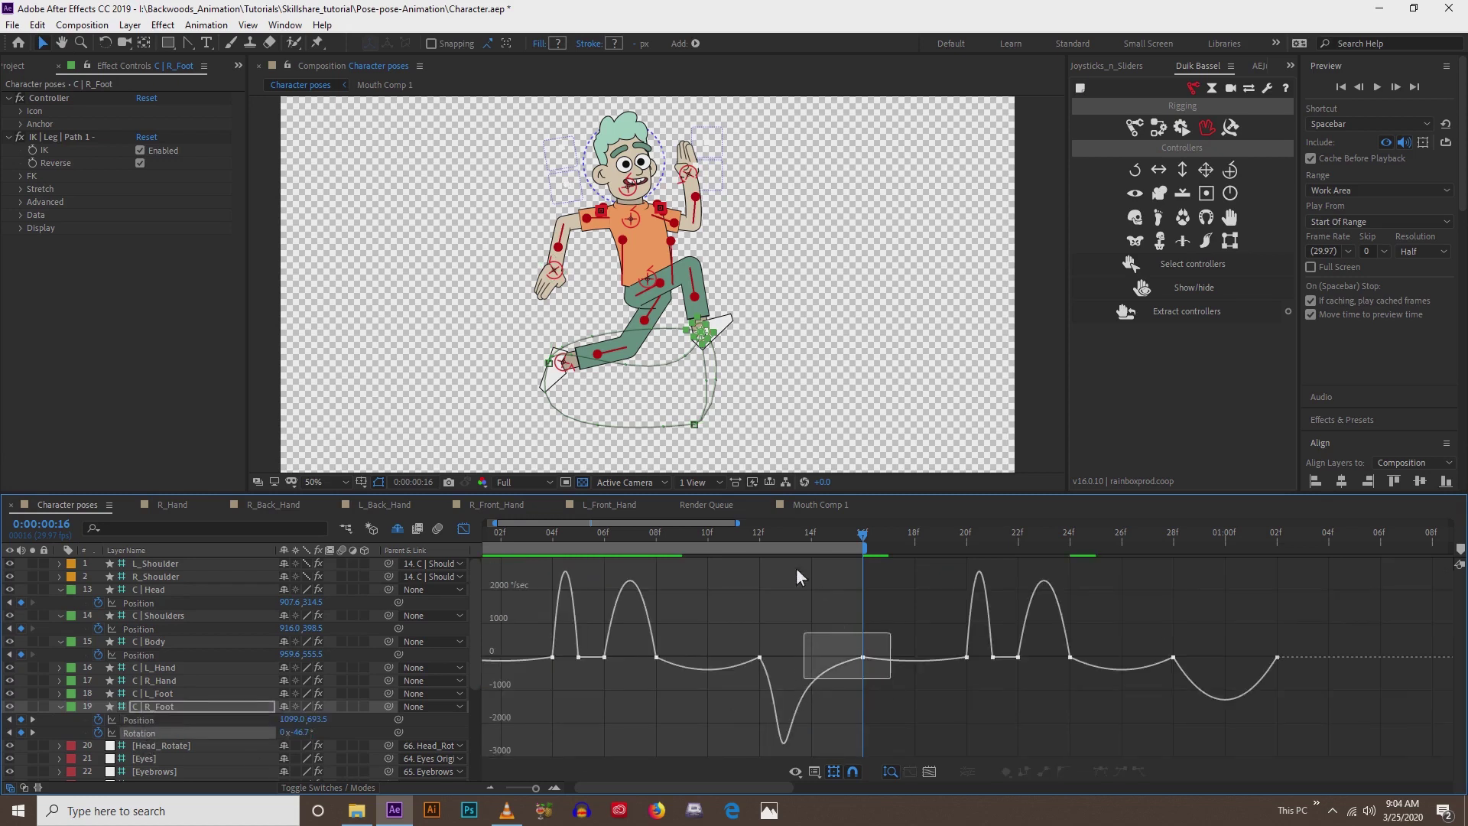
pyautogui.click(766, 539)
pyautogui.moveTo(766, 539); pyautogui.dragTo(842, 539)
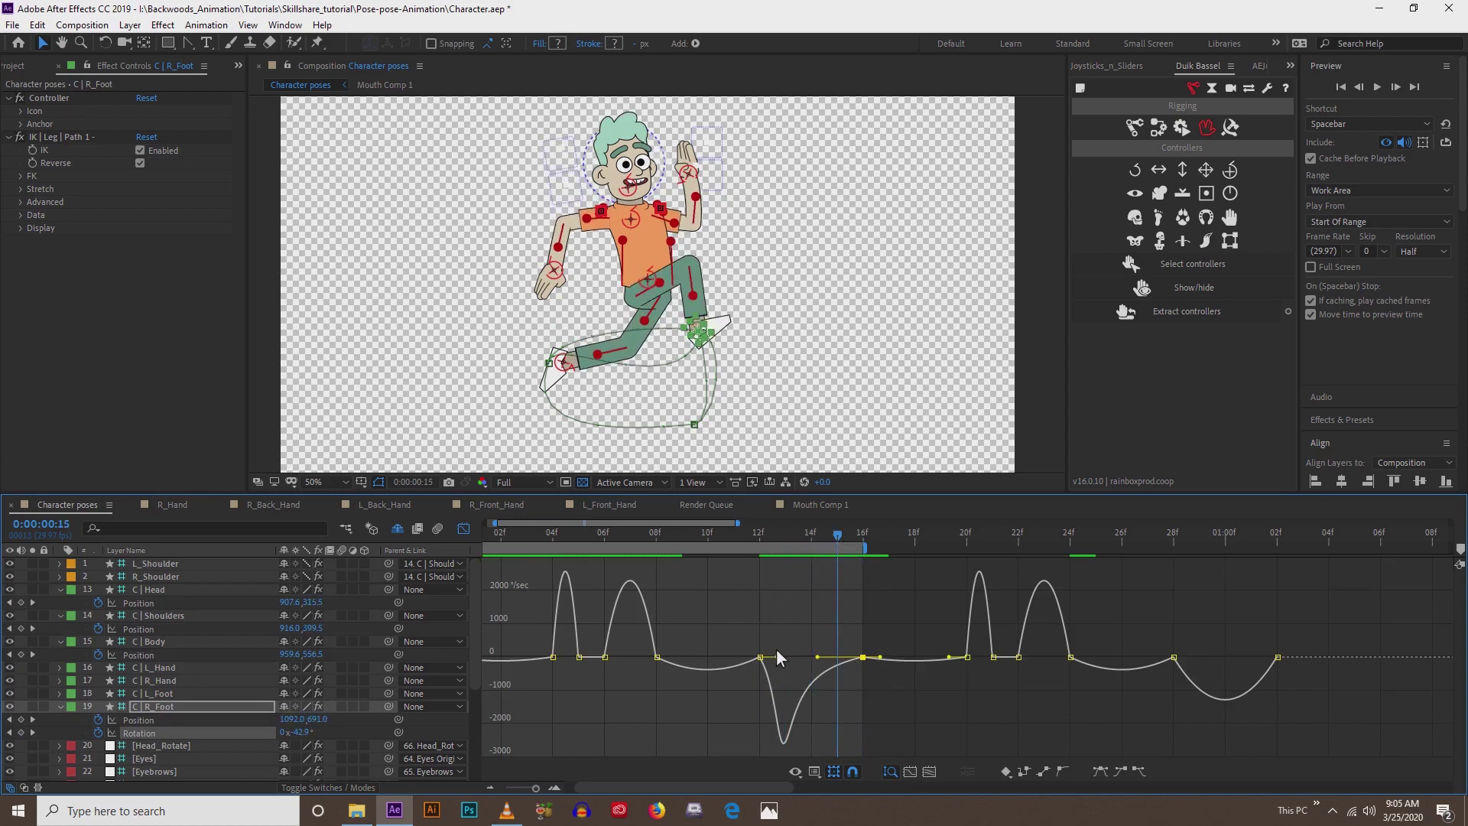
pyautogui.click(759, 534)
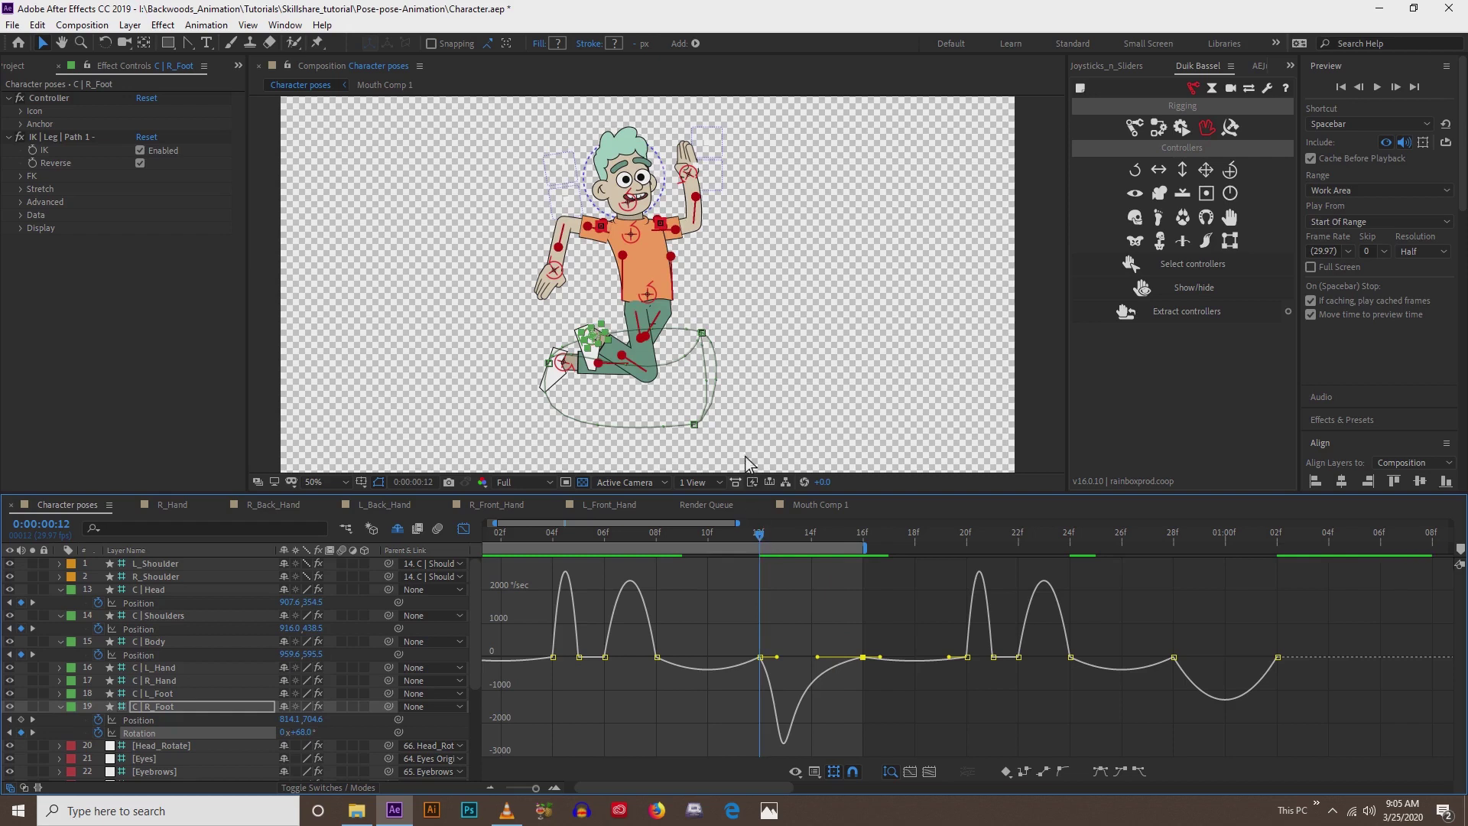
# - Reshape the right foot's motion path between frames 8 and 16 by pulling the tangent entering frame 16 well downward for a lower swing
pyautogui.scroll(1, 657, 284)
pyautogui.press('h')
pyautogui.moveTo(708, 335); pyautogui.dragTo(742, 227)
pyautogui.press('v')
pyautogui.click(472, 334)
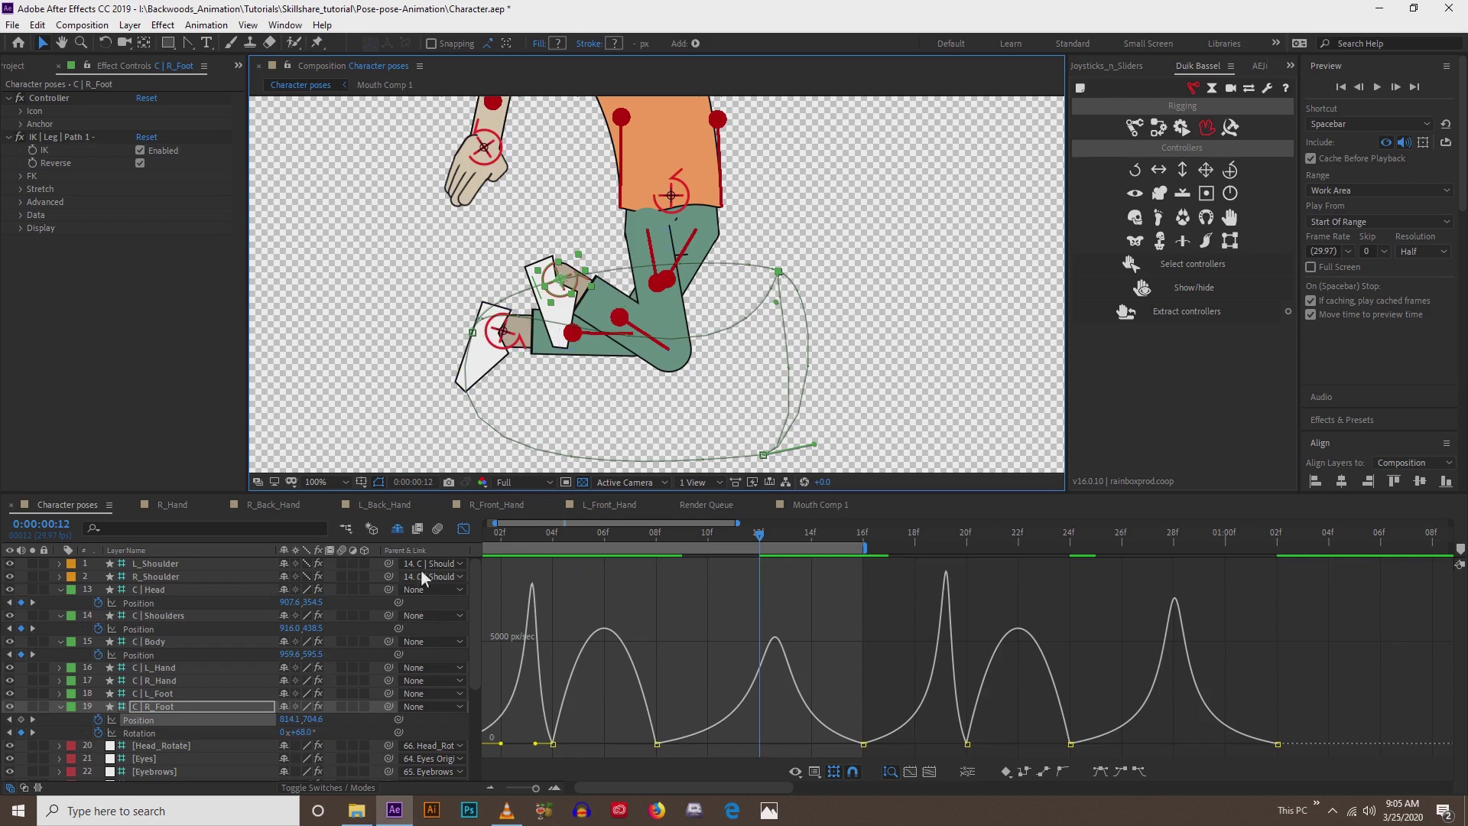
pyautogui.click(464, 529)
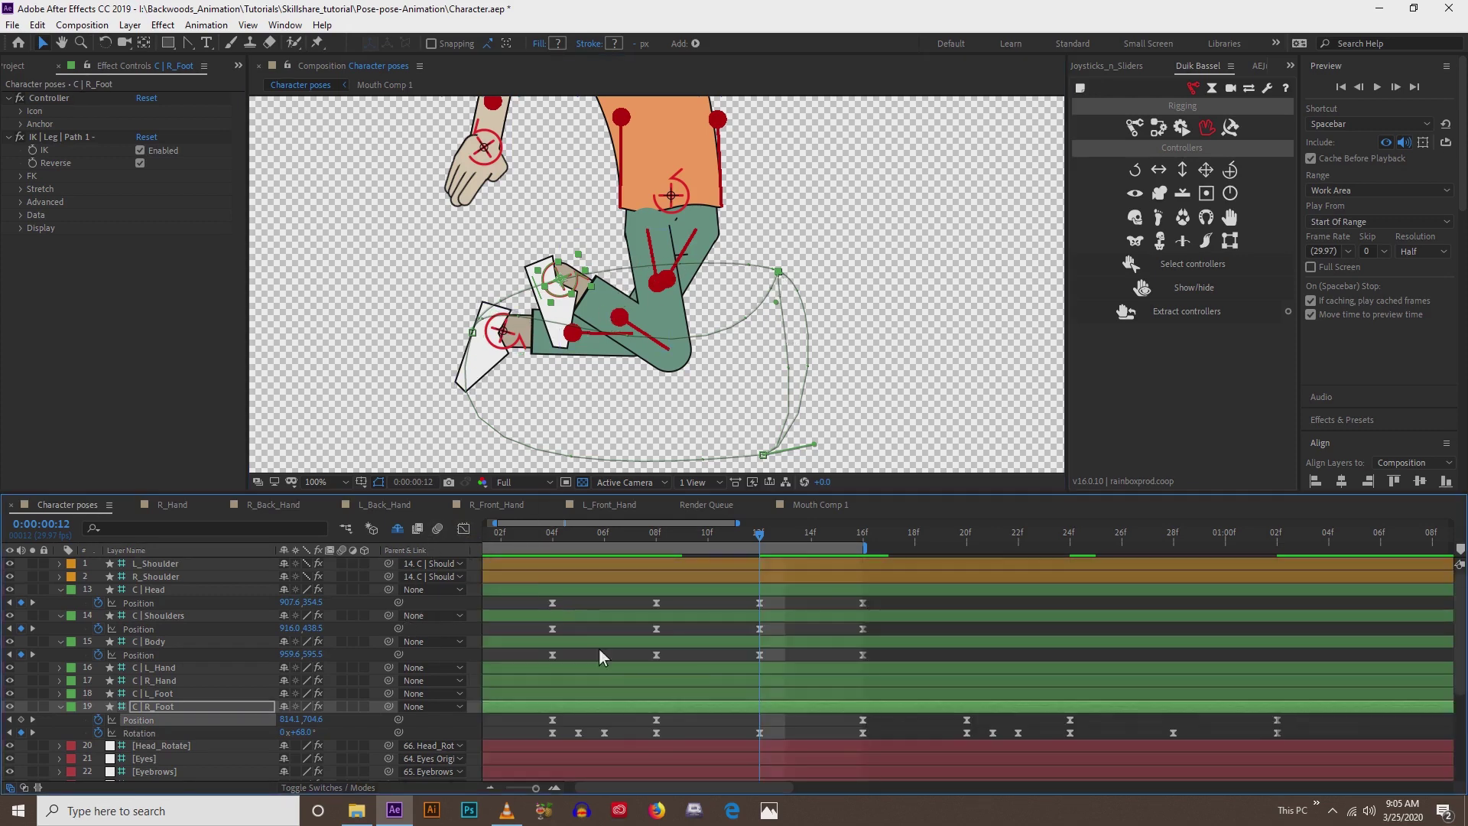
pyautogui.click(765, 739)
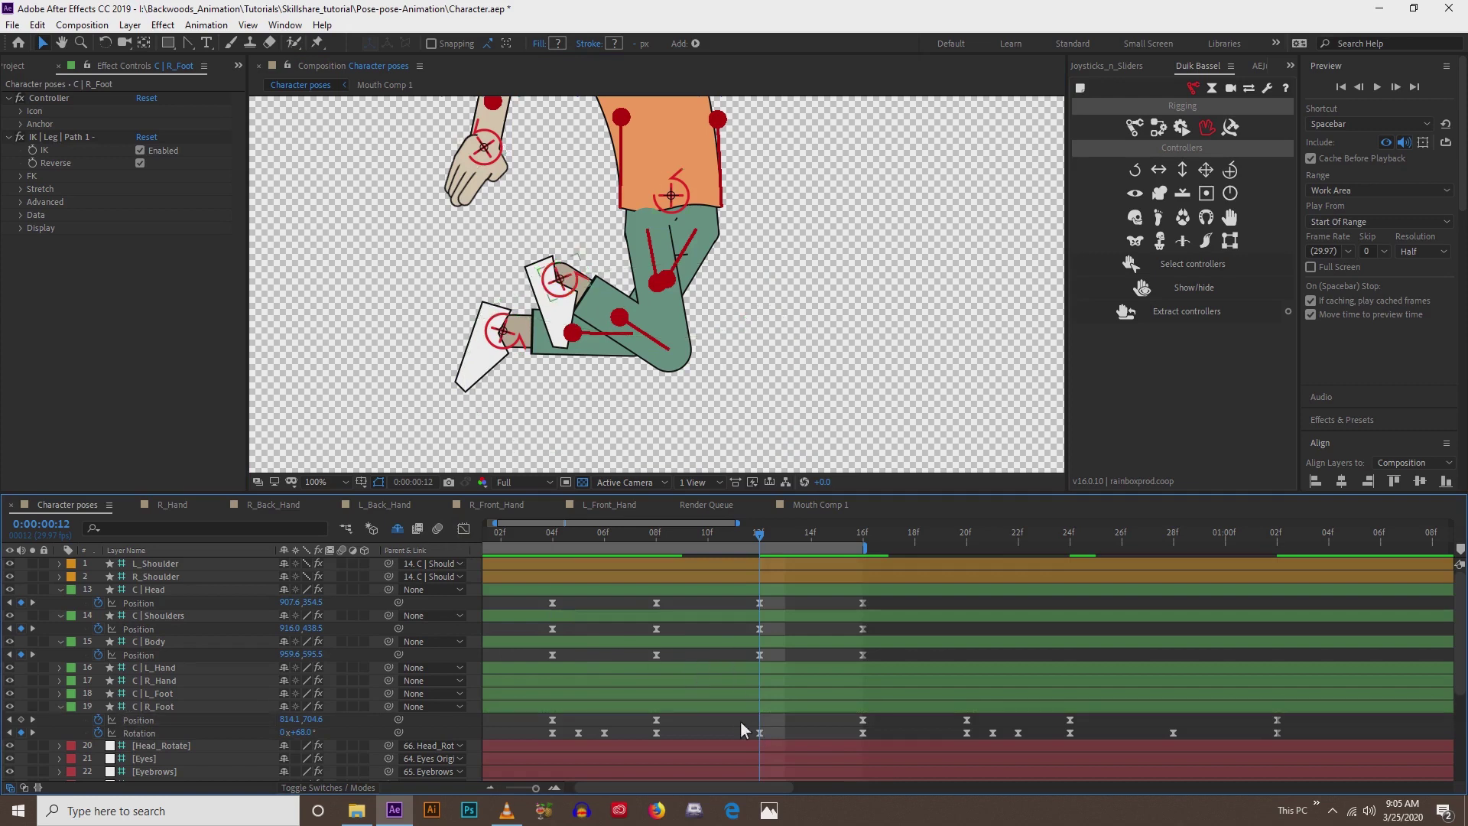
pyautogui.click(655, 709)
pyautogui.click(656, 719)
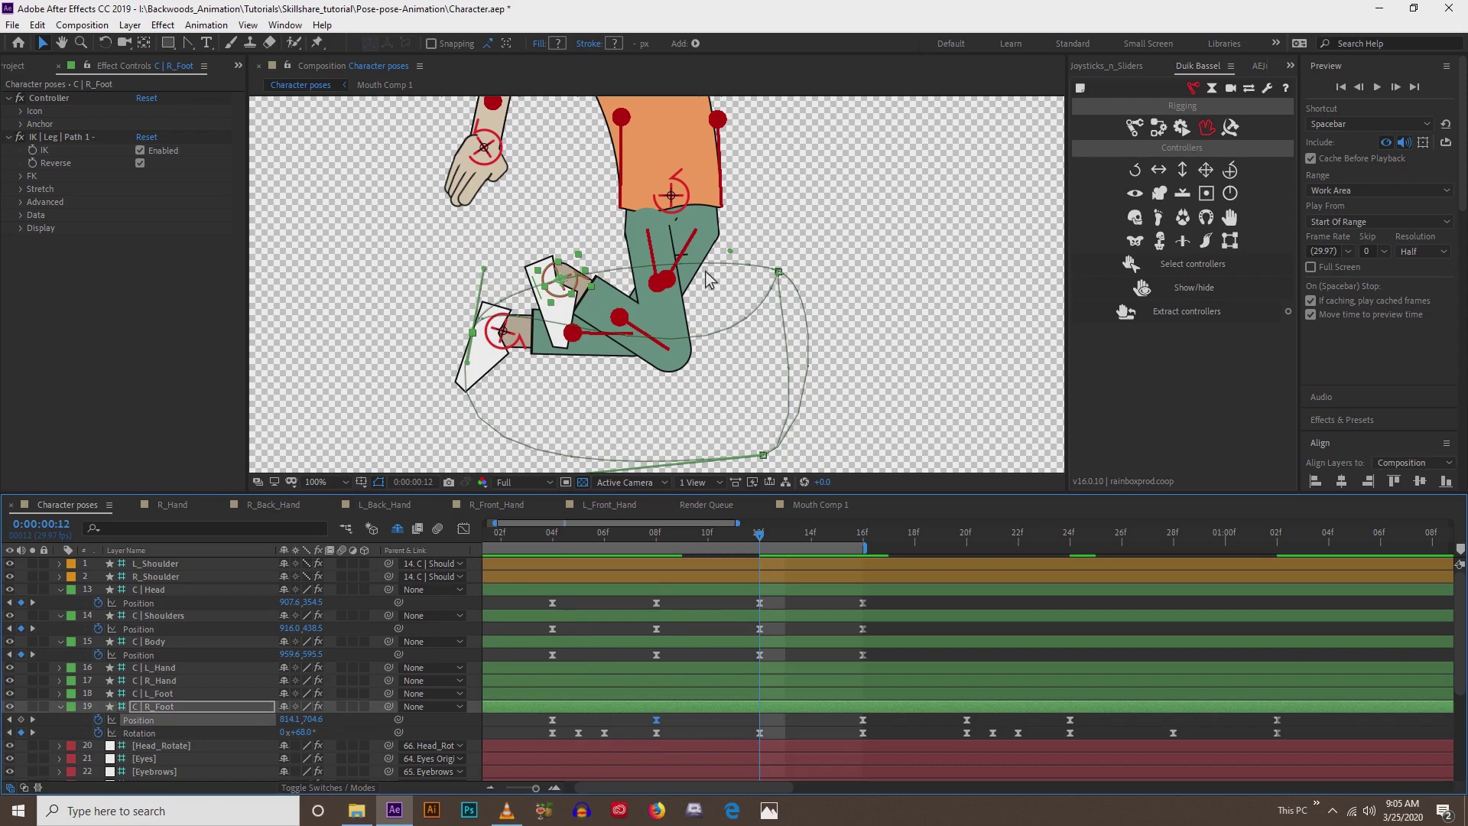
pyautogui.moveTo(730, 252); pyautogui.dragTo(743, 348)
pyautogui.moveTo(737, 403); pyautogui.dragTo(727, 419)
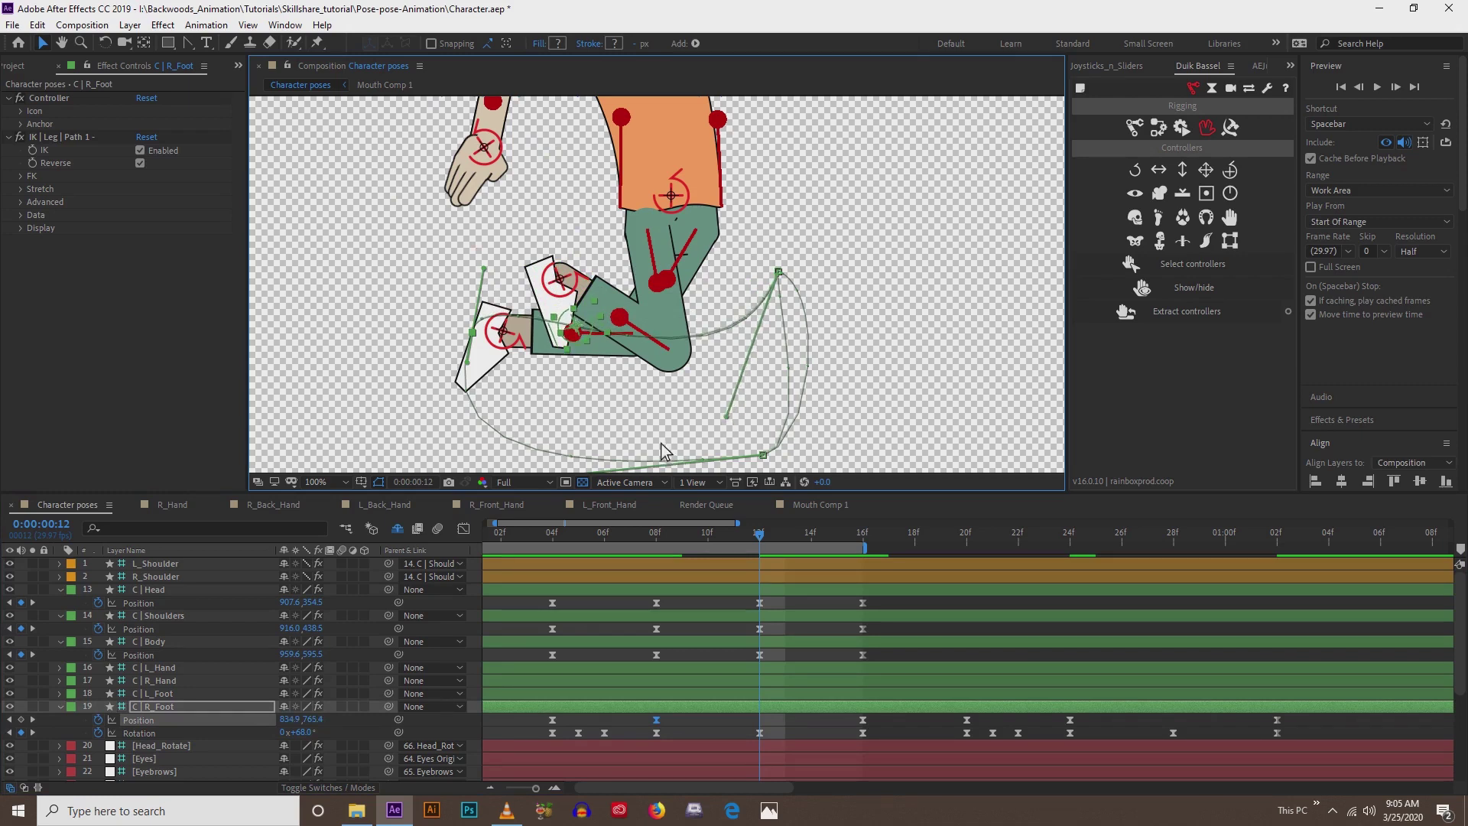
pyautogui.scroll(-1, 682, 454)
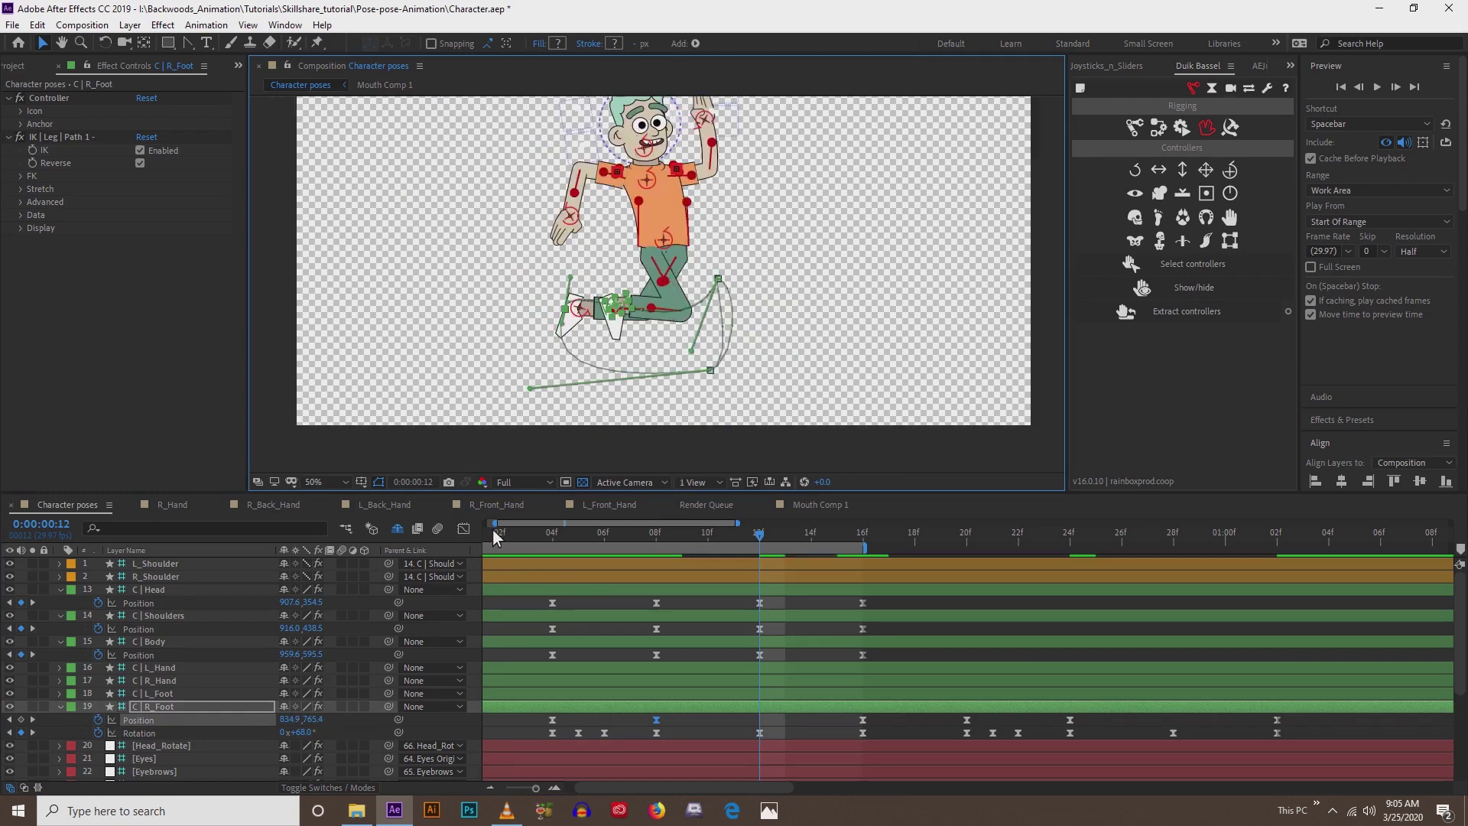
# - Pull the right foot's outgoing motion-path tangent at frame 16 slightly inward and down to narrow the front of the path
pyautogui.moveTo(494, 526); pyautogui.dragTo(446, 525)
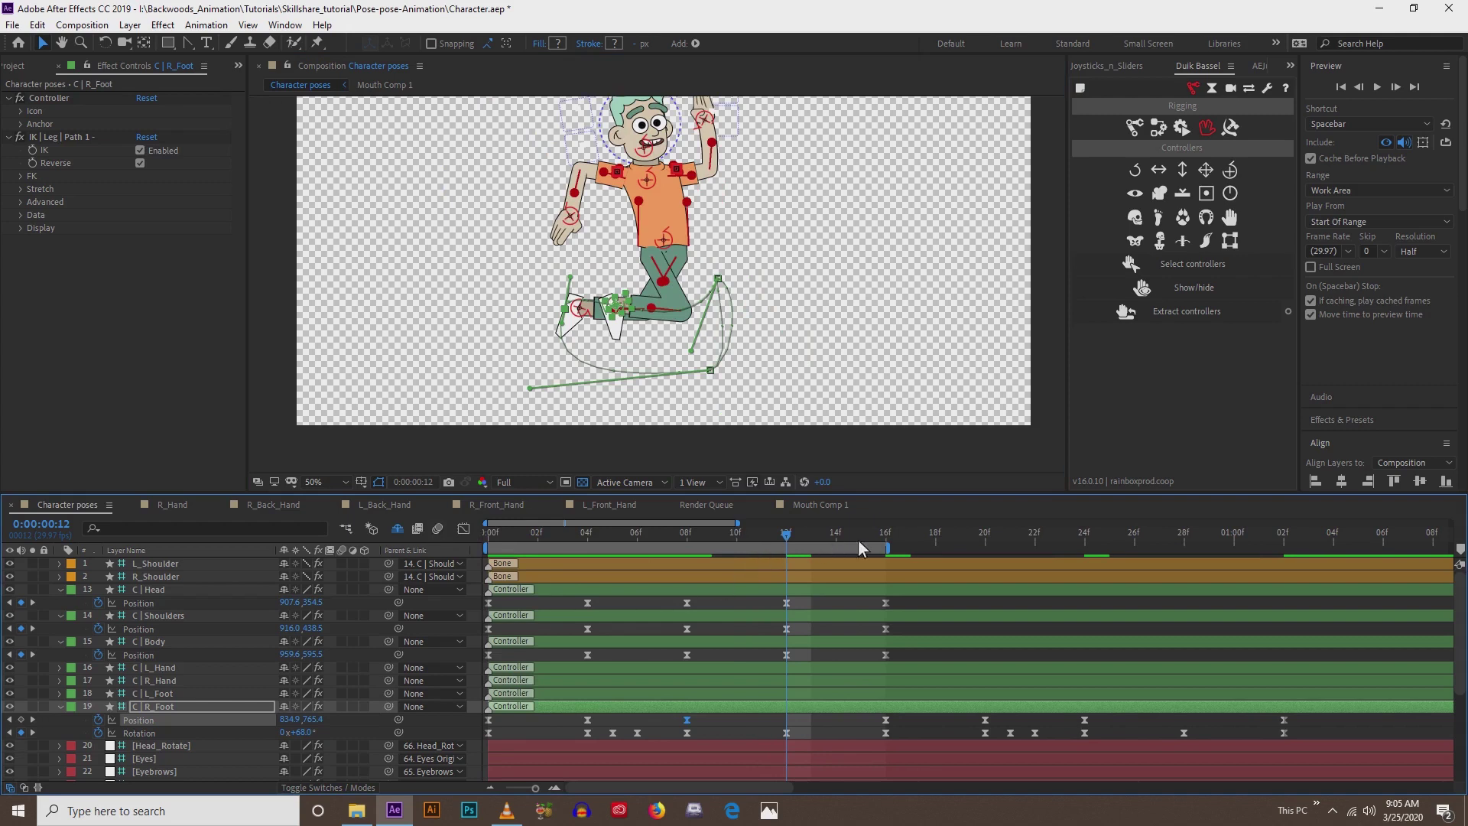
pyautogui.click(889, 536)
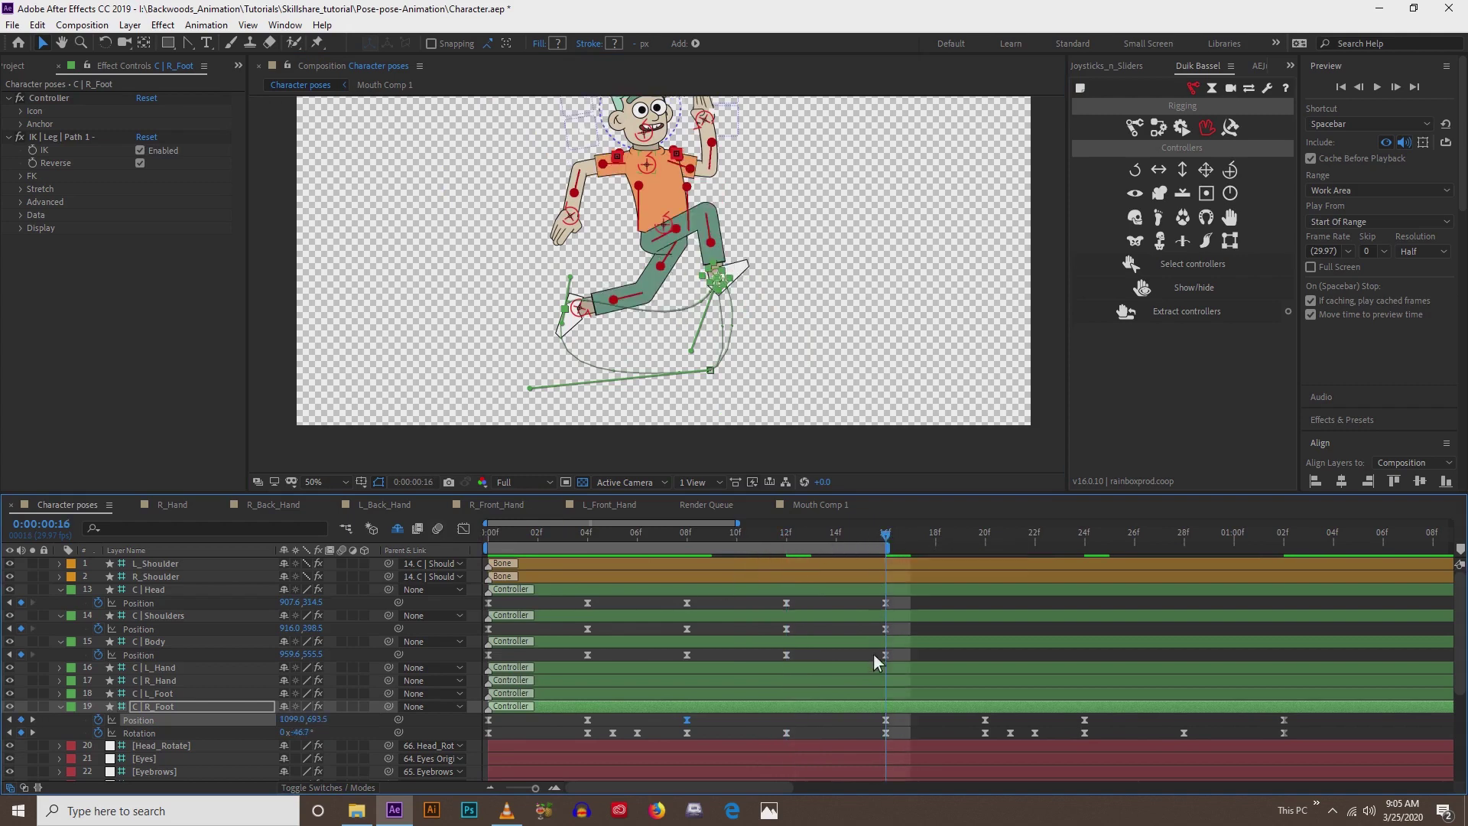
pyautogui.press('/')
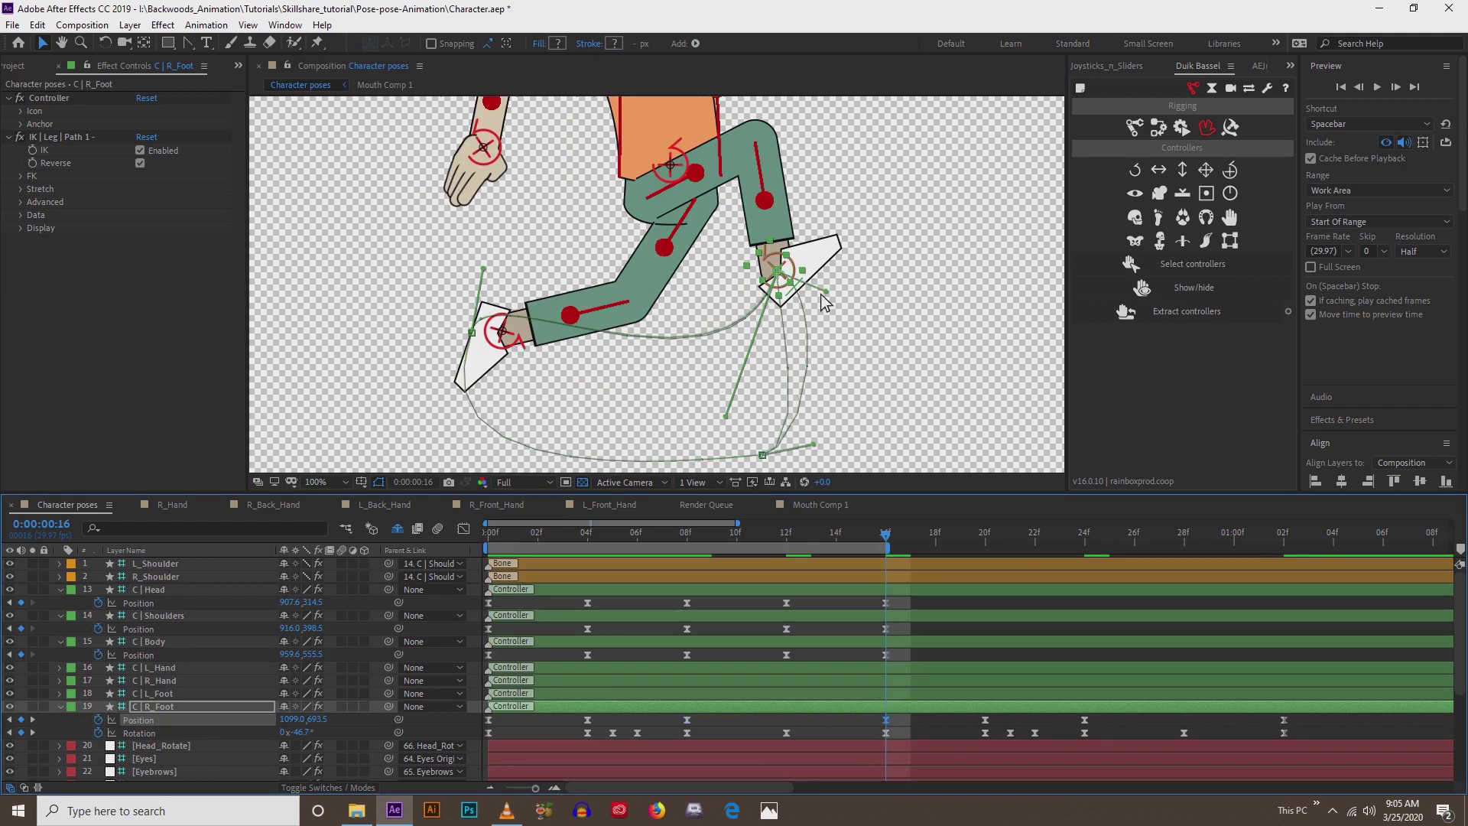
pyautogui.moveTo(842, 294); pyautogui.dragTo(812, 304)
pyautogui.press(',')
pyautogui.press(',')
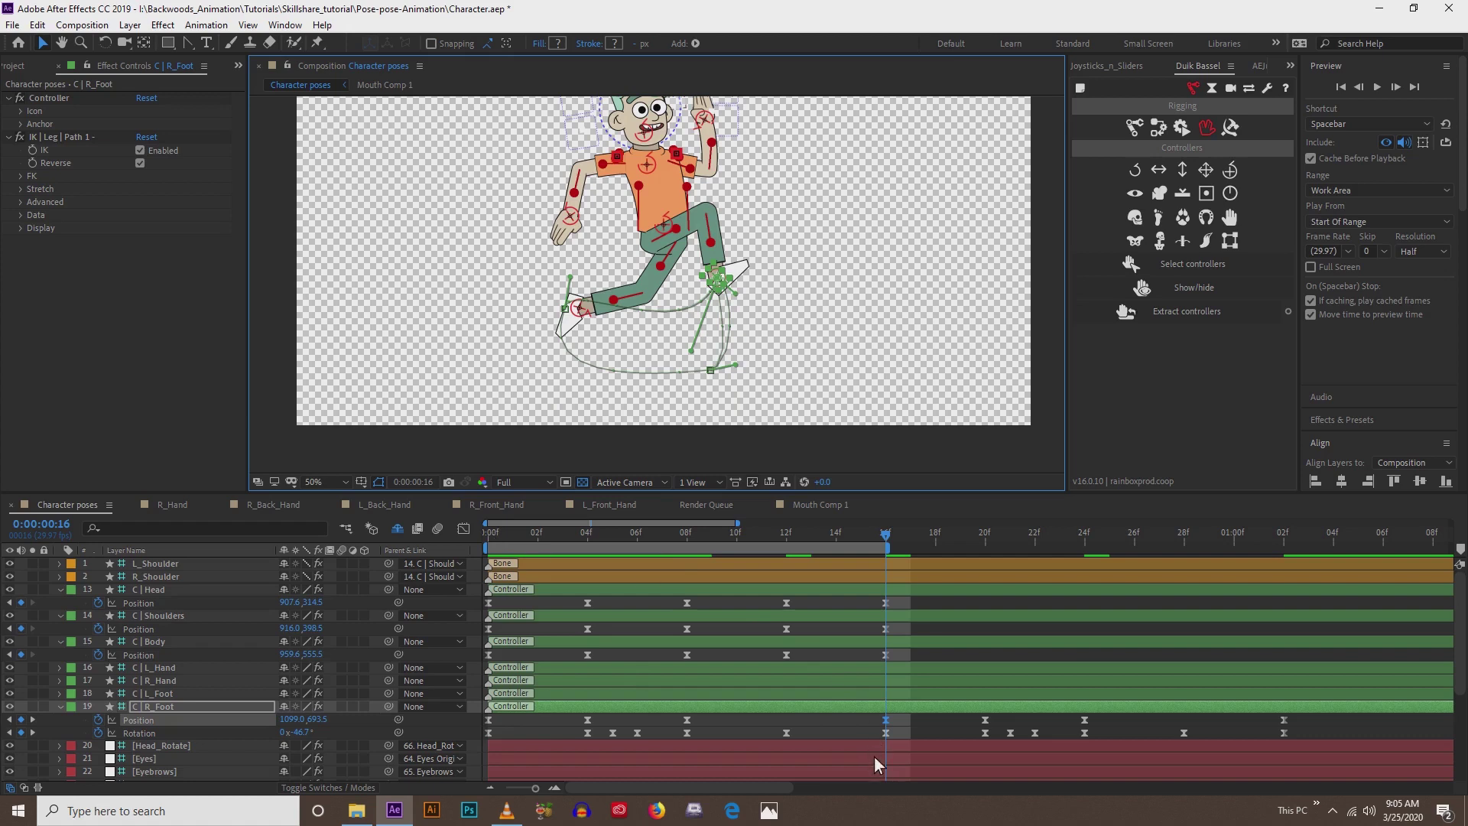
# - Copy the right foot's Position and Rotation keyframes at frame 16 and paste them at frame 0 so both ends of the cycle match
pyautogui.click(881, 722)
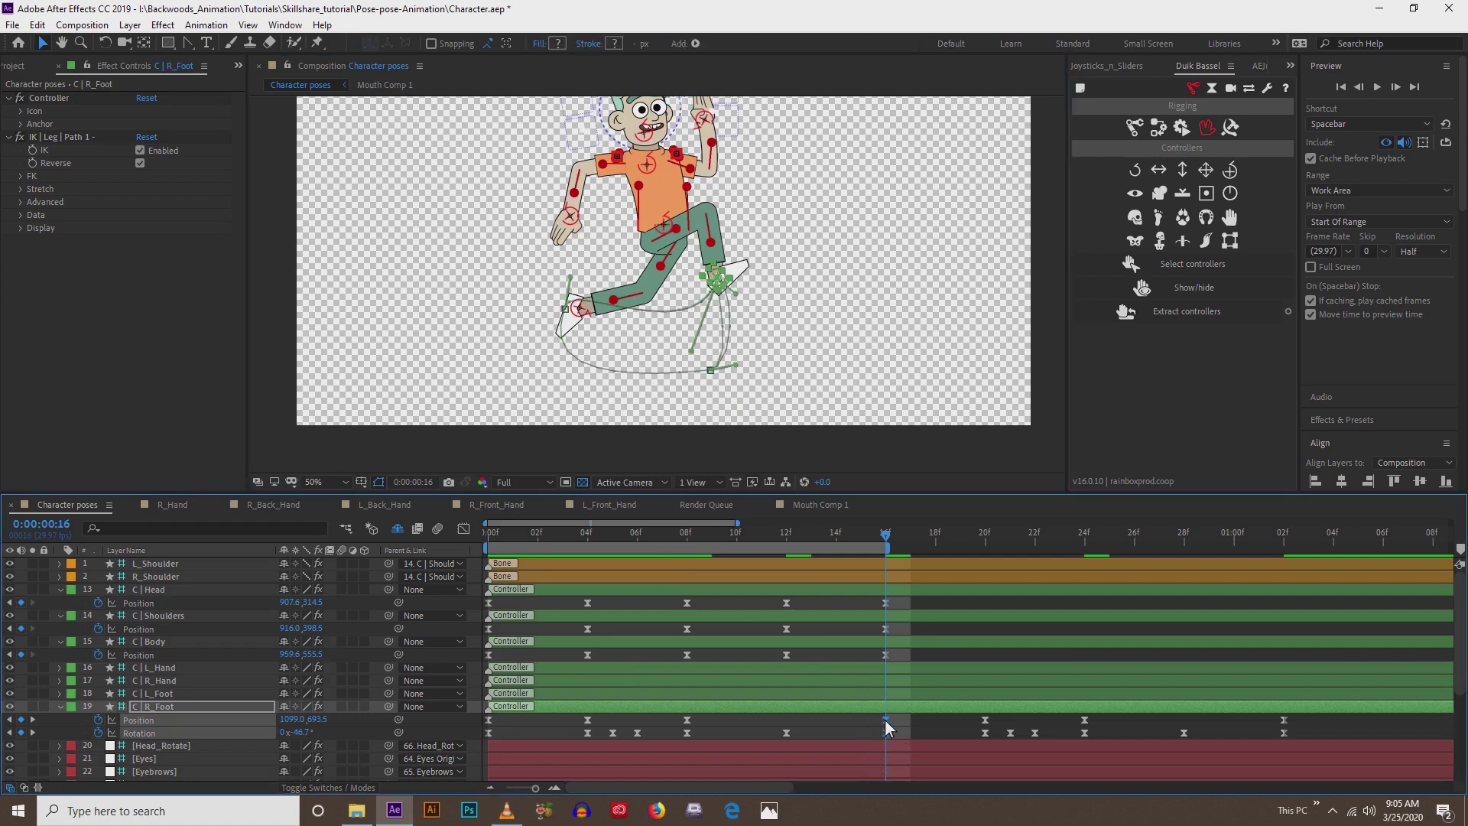
pyautogui.moveTo(886, 724)
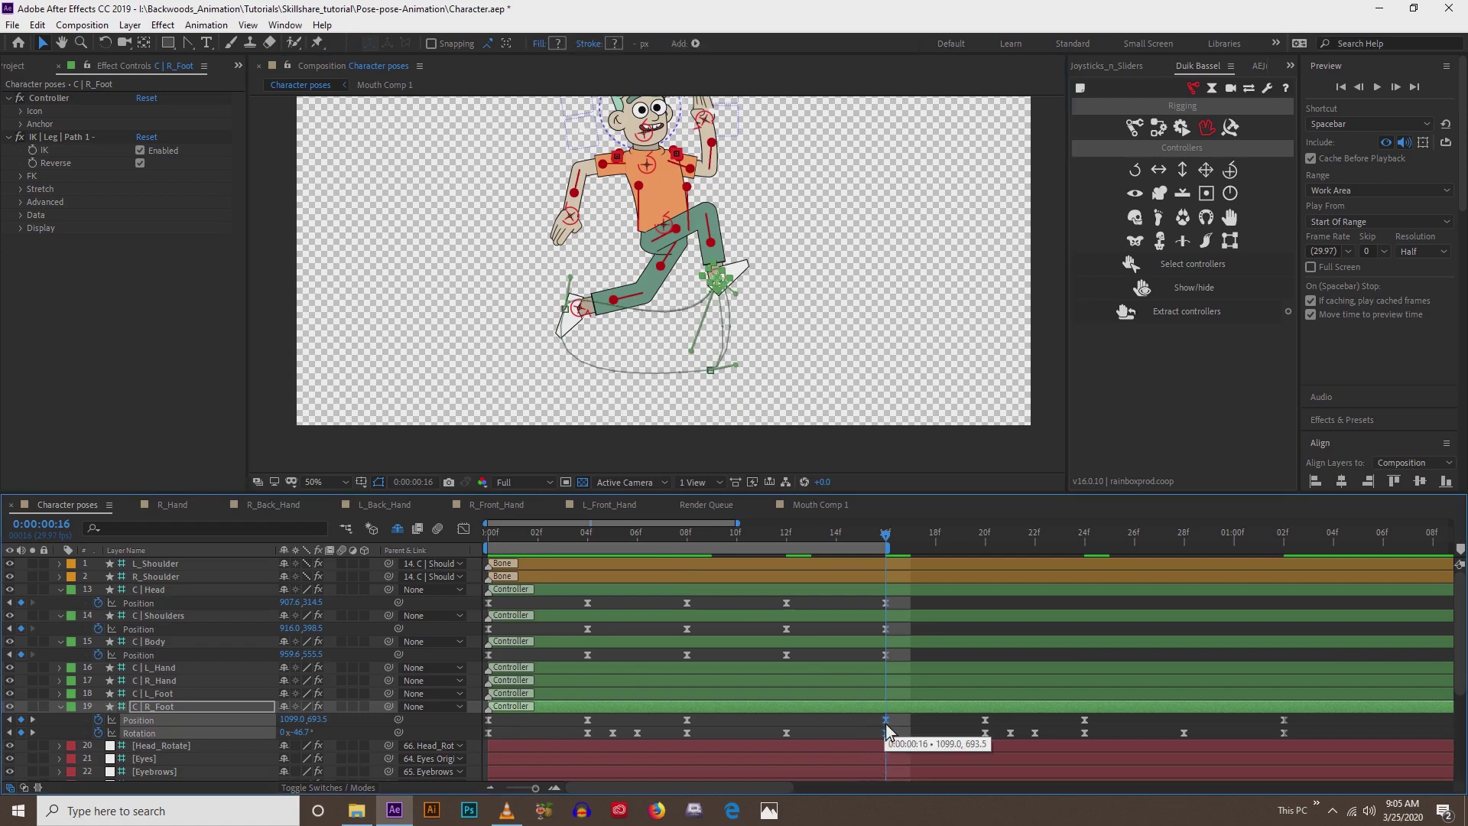
pyautogui.click(490, 540)
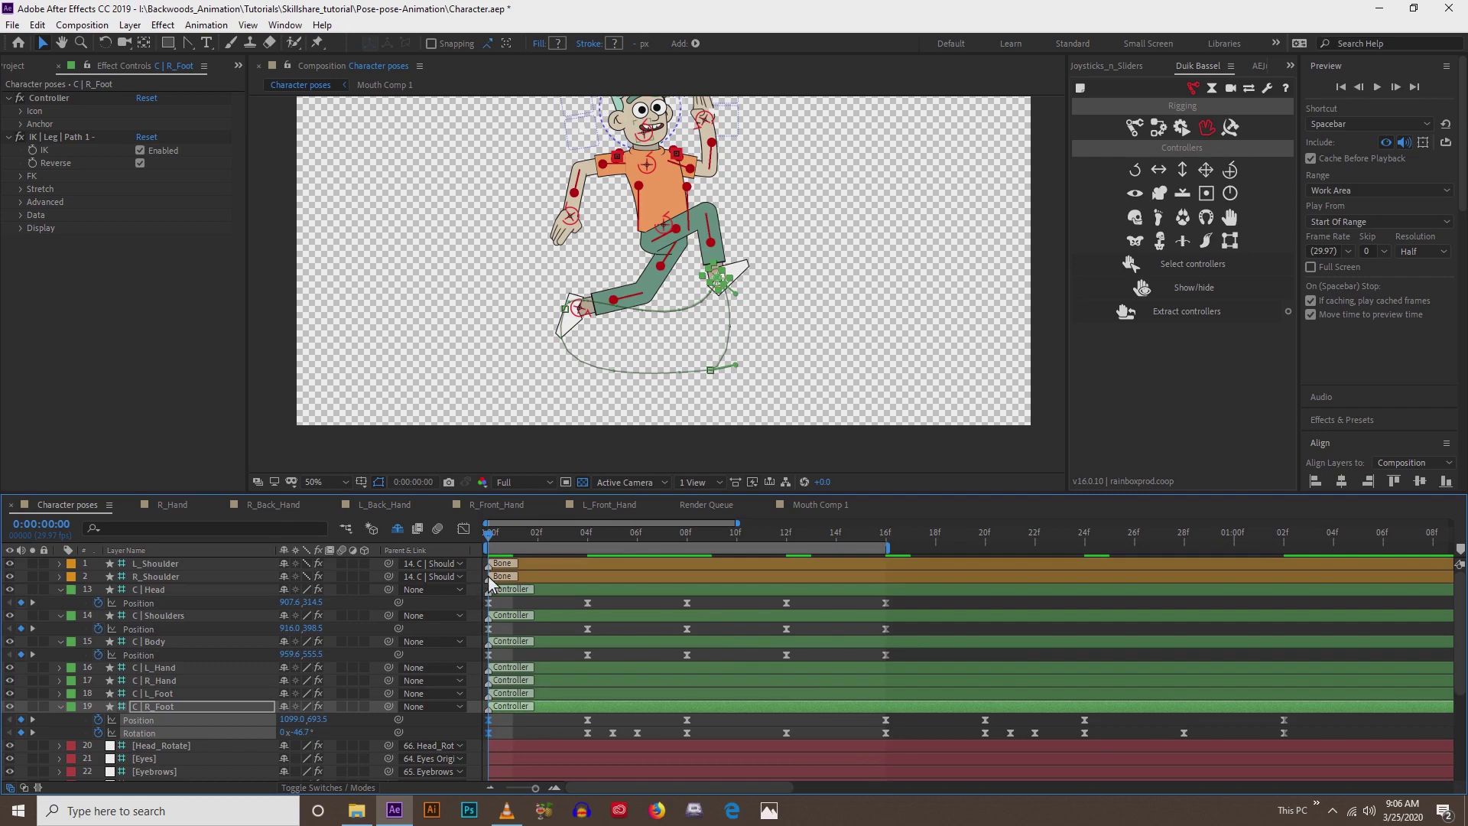
pyautogui.click(885, 535)
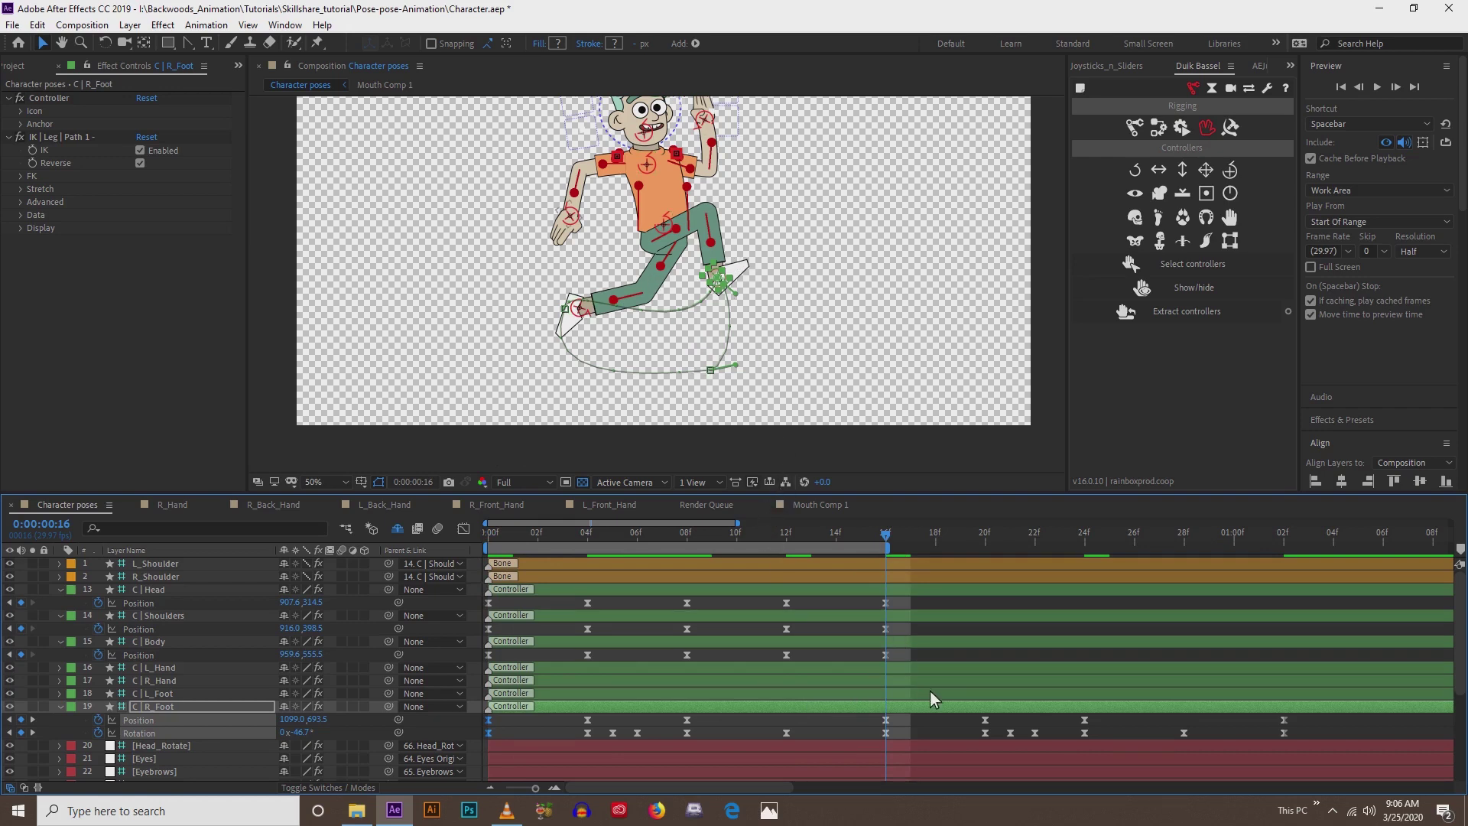
pyautogui.moveTo(896, 719); pyautogui.dragTo(471, 743)
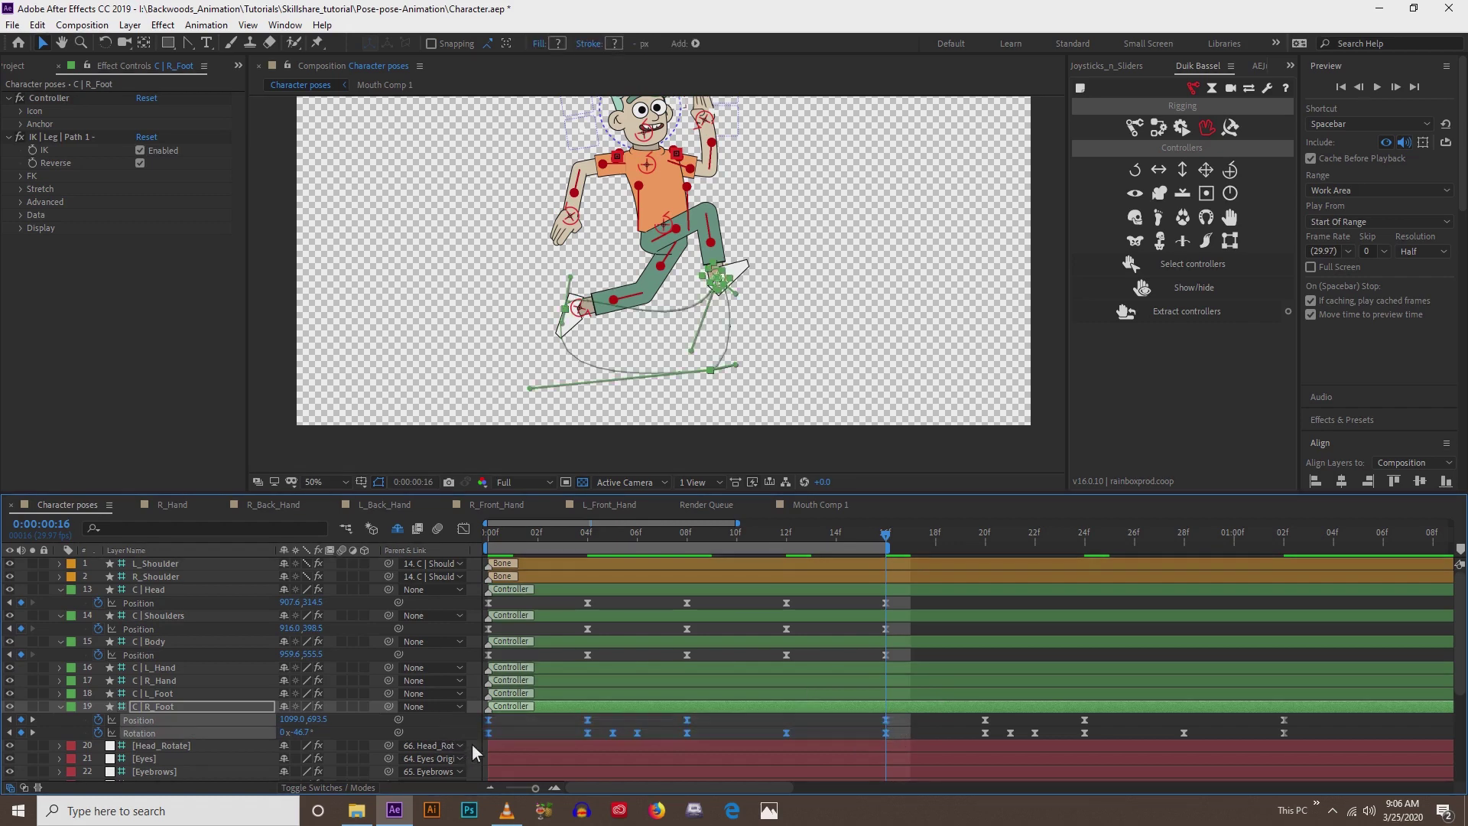
pyautogui.click(879, 706)
pyautogui.click(893, 723)
pyautogui.moveTo(878, 722); pyautogui.dragTo(889, 726)
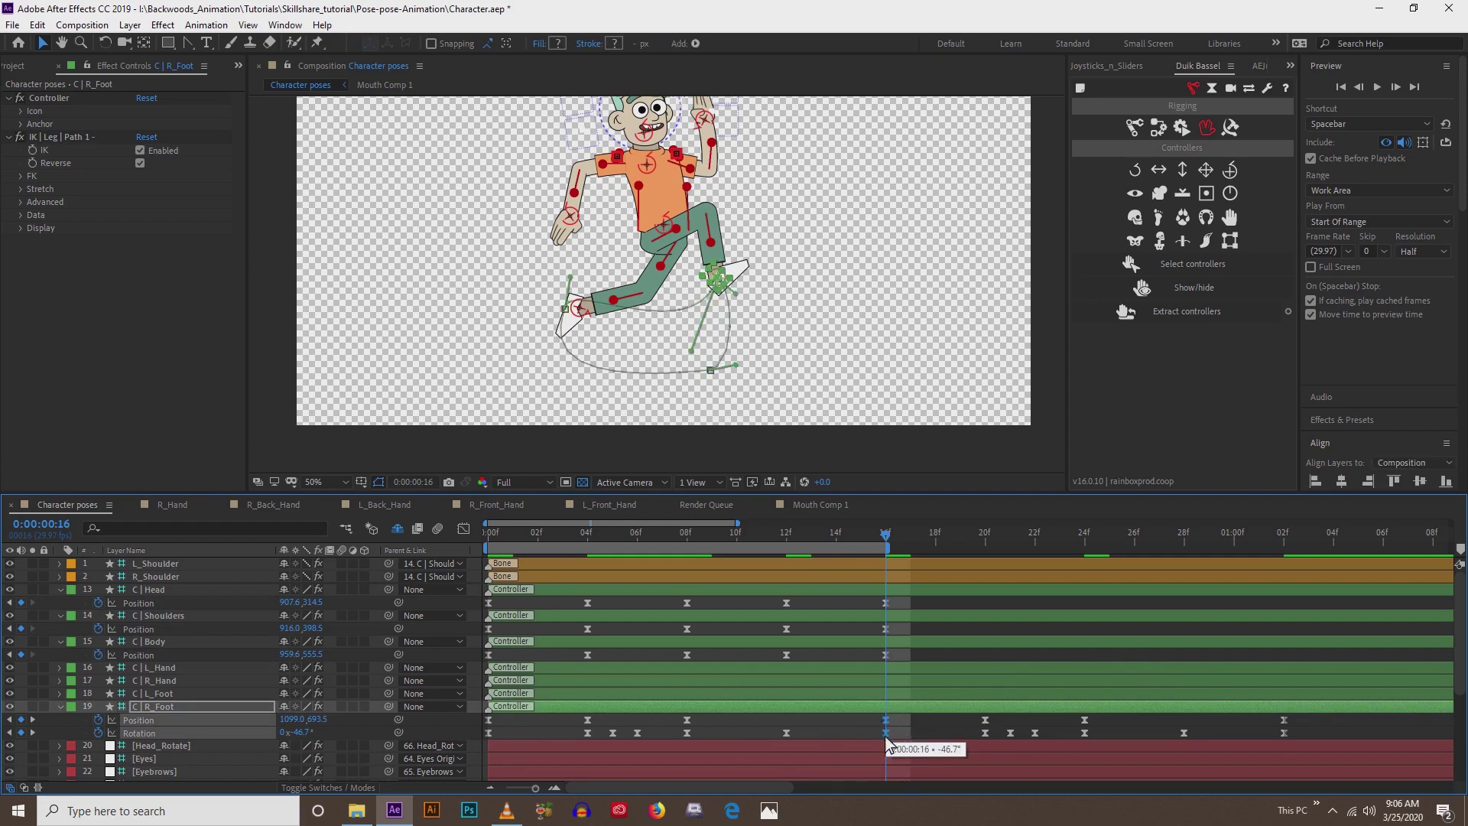
pyautogui.click(493, 541)
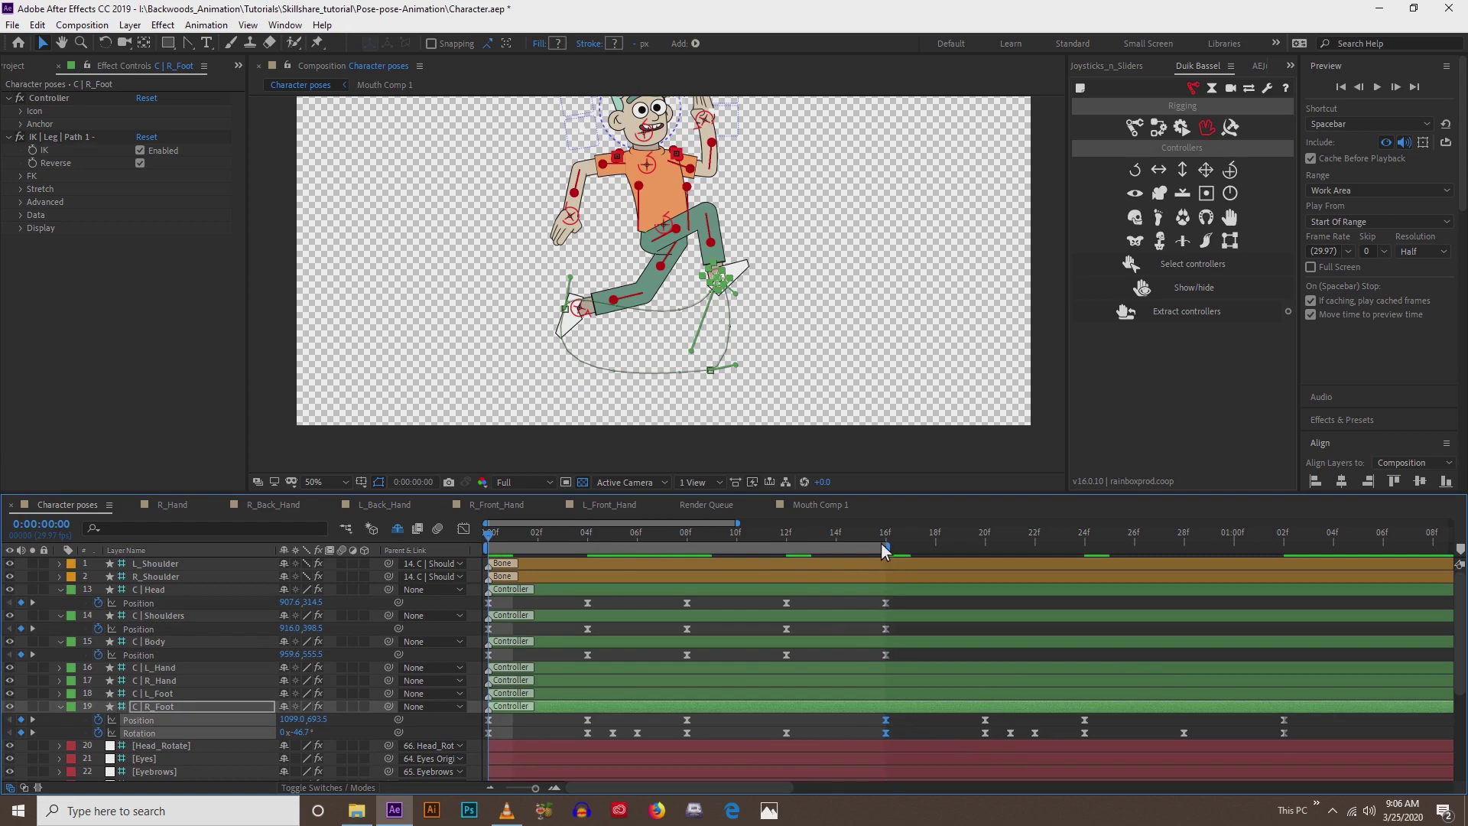
pyautogui.click(883, 544)
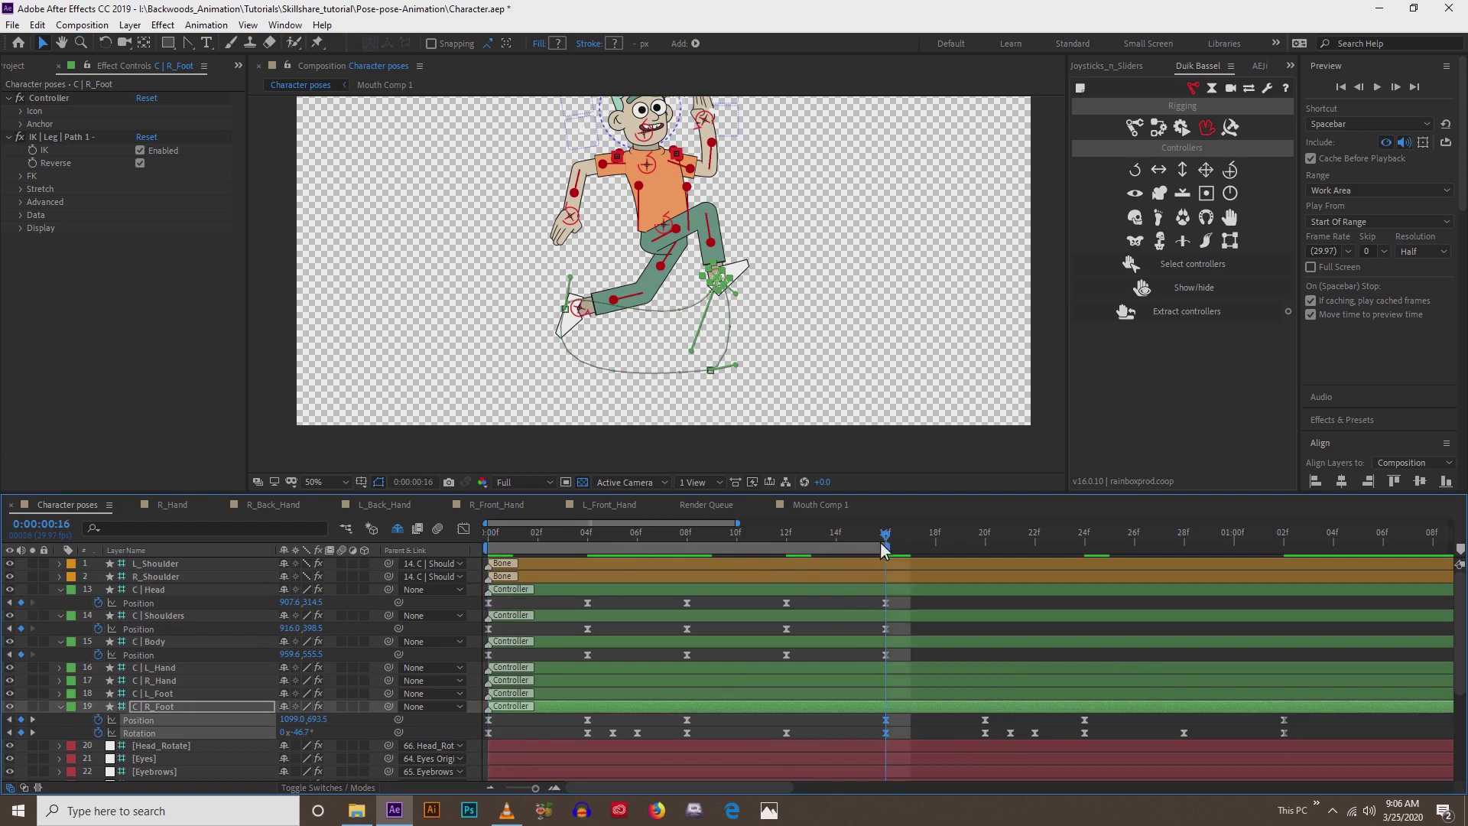
# - Copy all of the right foot's Position and Rotation keyframes onto the C | L_Foot layer and shift them to start at frame 0
pyautogui.click(140, 720)
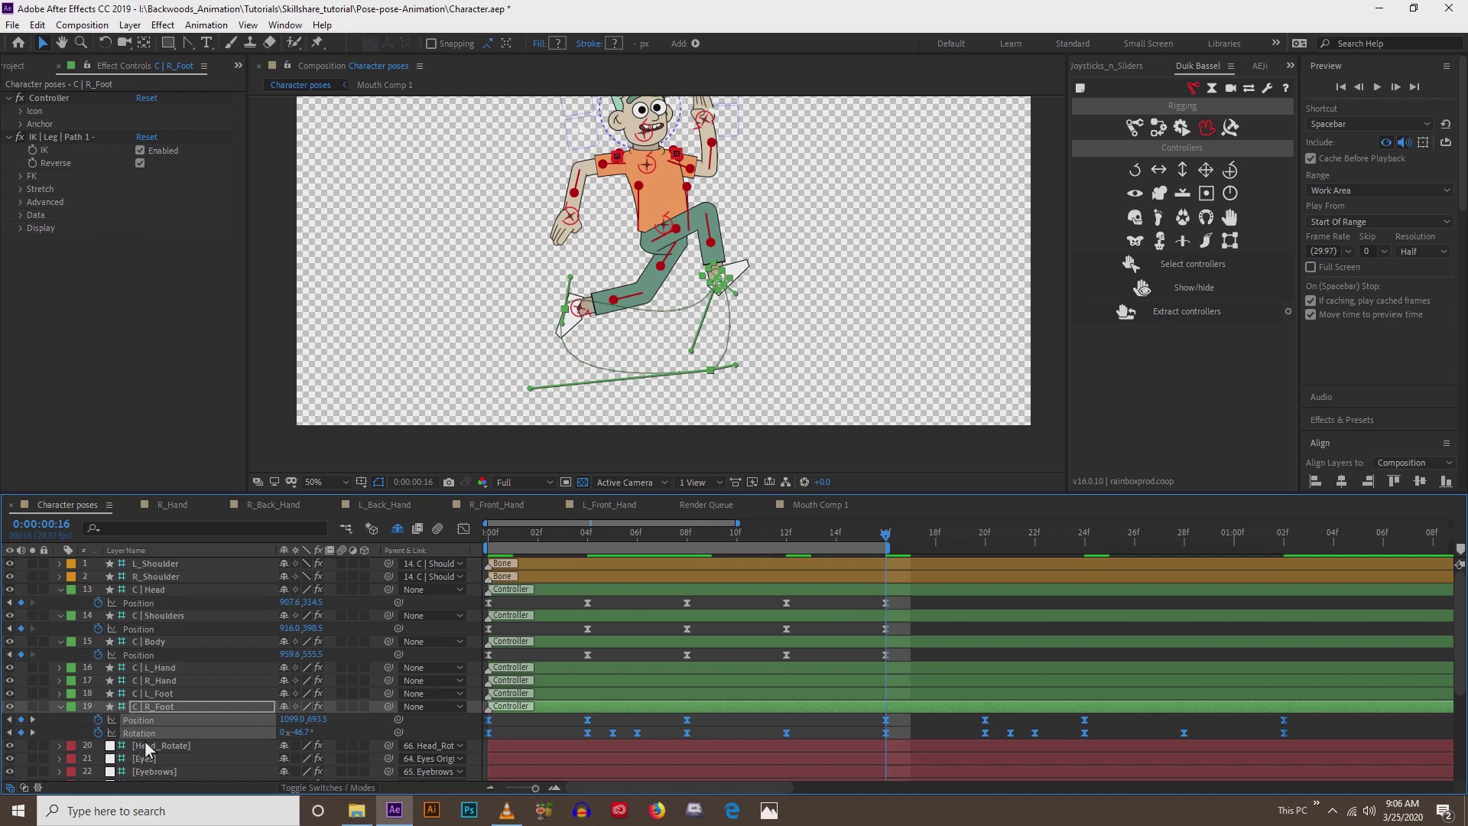
pyautogui.click(154, 693)
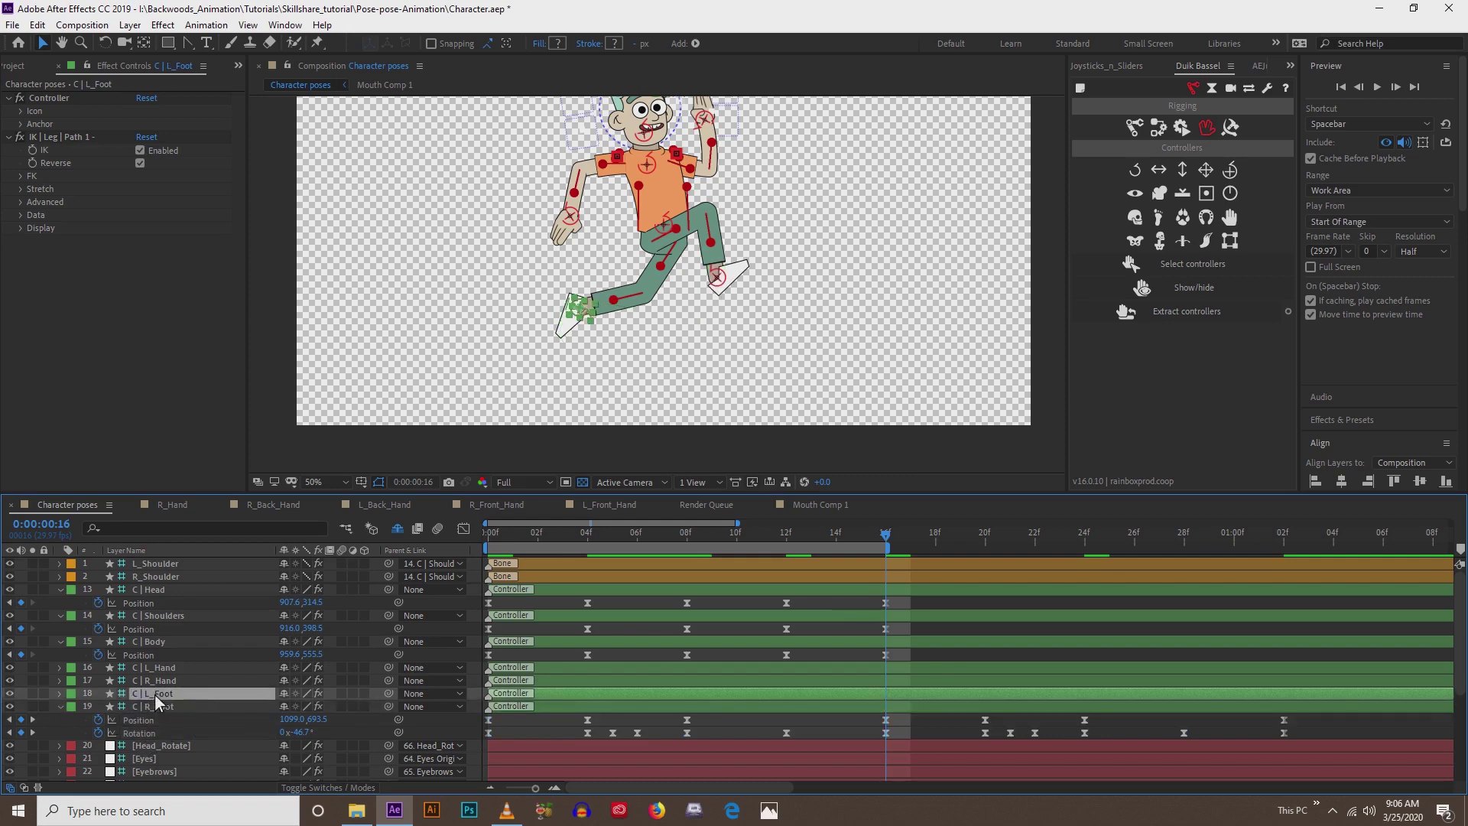
pyautogui.press('Return')
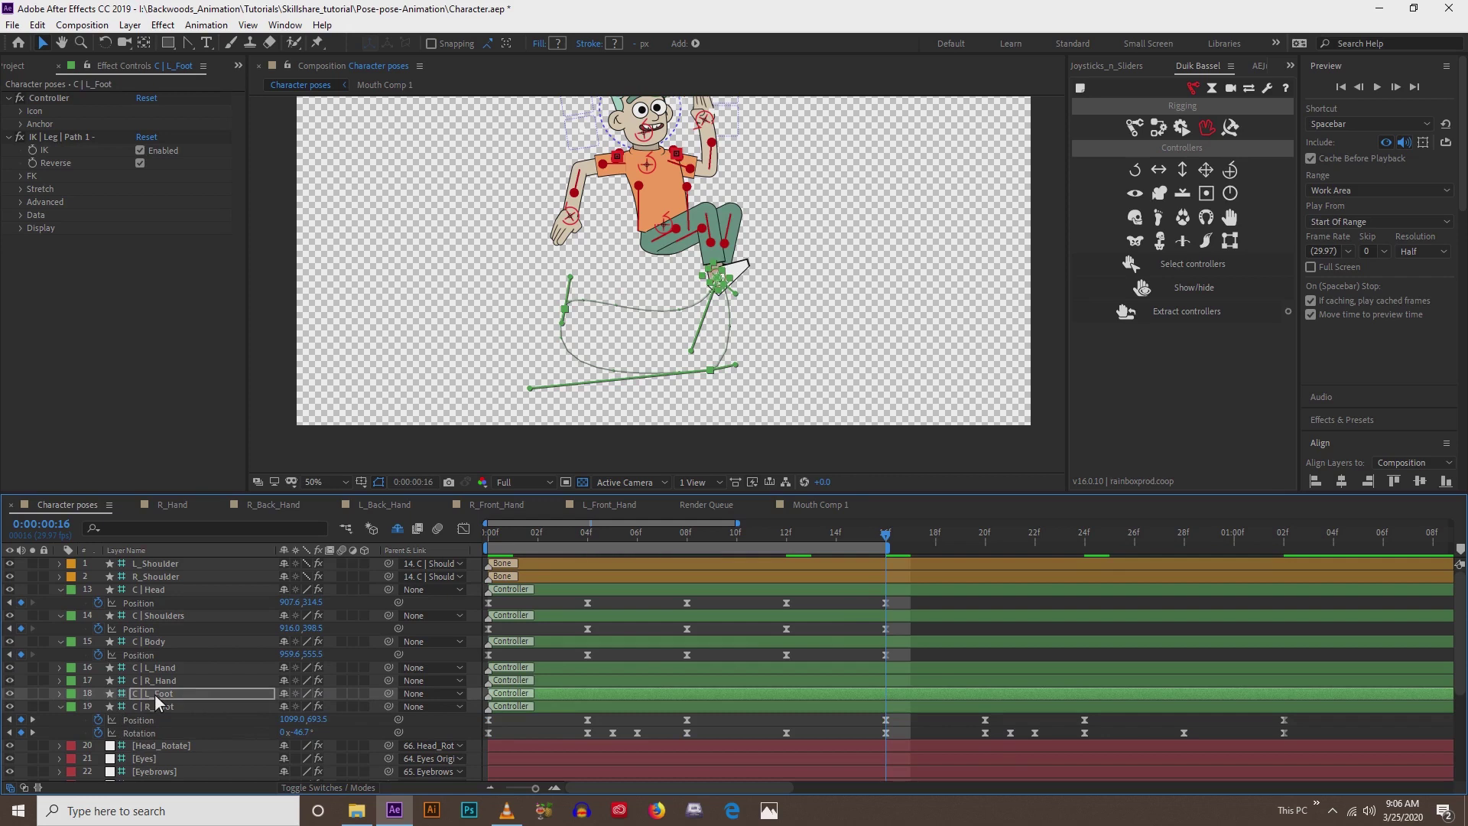
pyautogui.press('u')
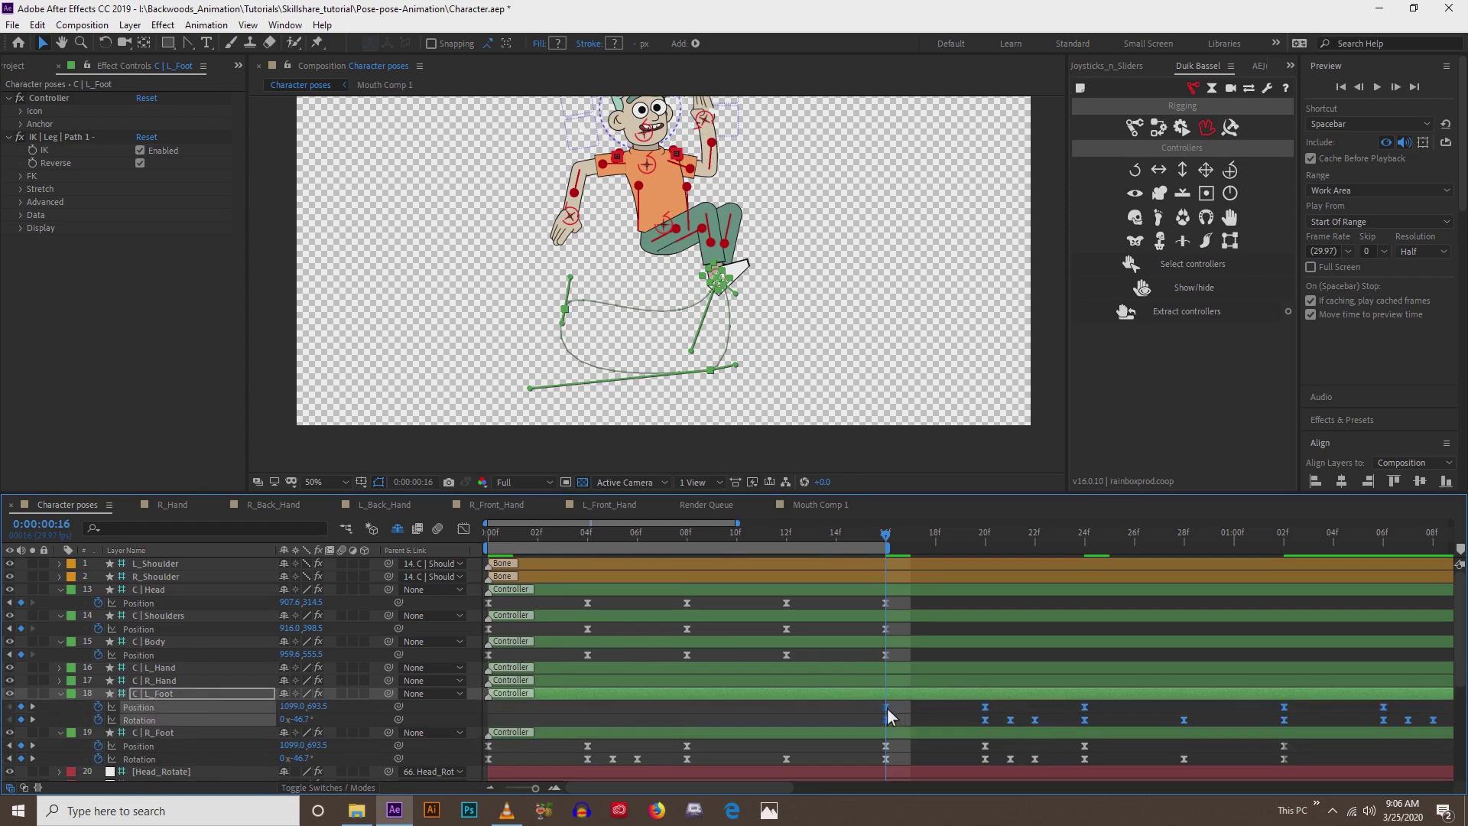
pyautogui.moveTo(886, 706); pyautogui.dragTo(500, 704)
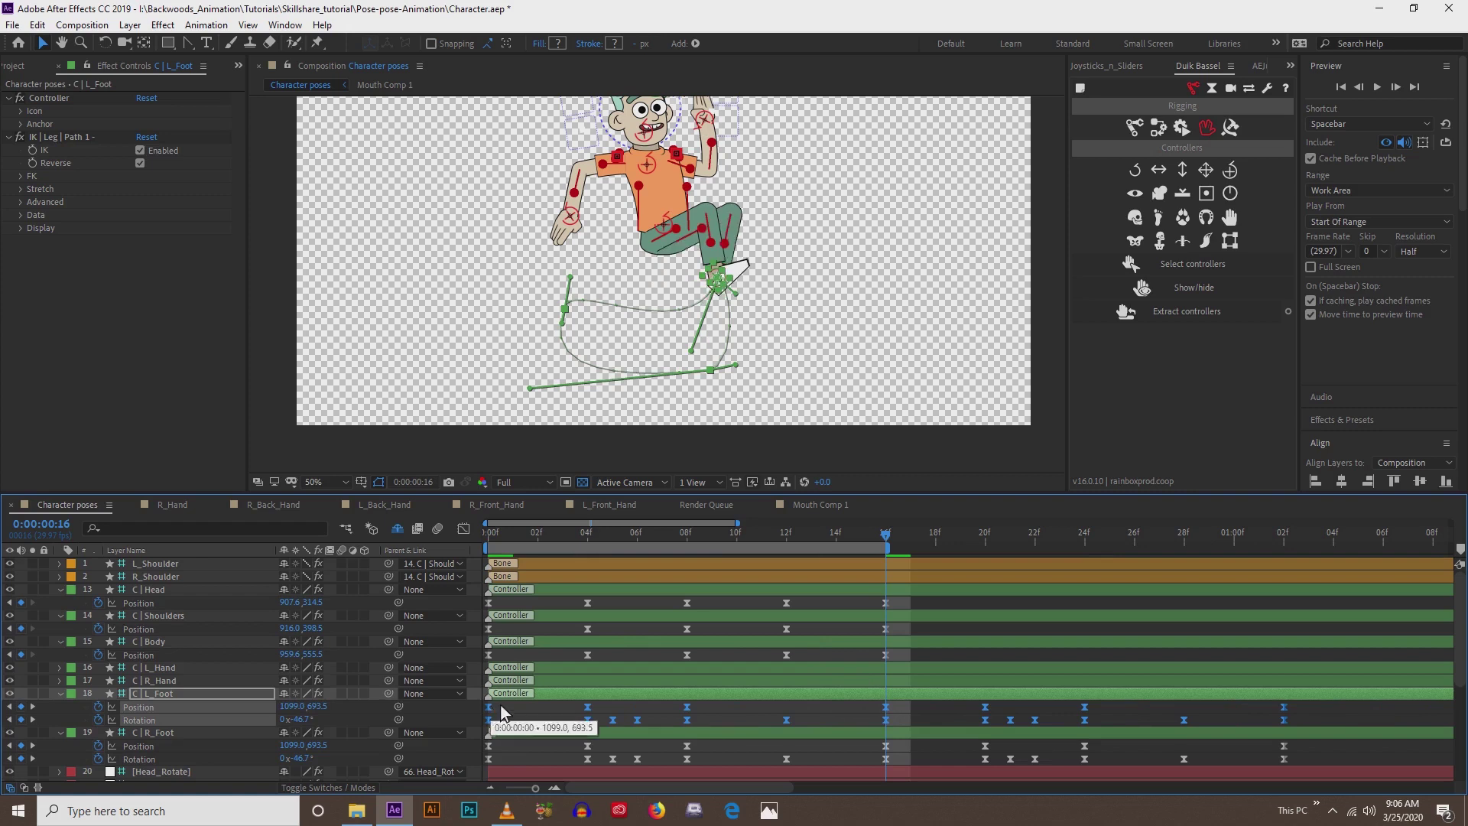
# - Delete the left foot's keyframes before frame 8 and move its remaining Position and Rotation keyframes to start at frame 0
pyautogui.click(686, 534)
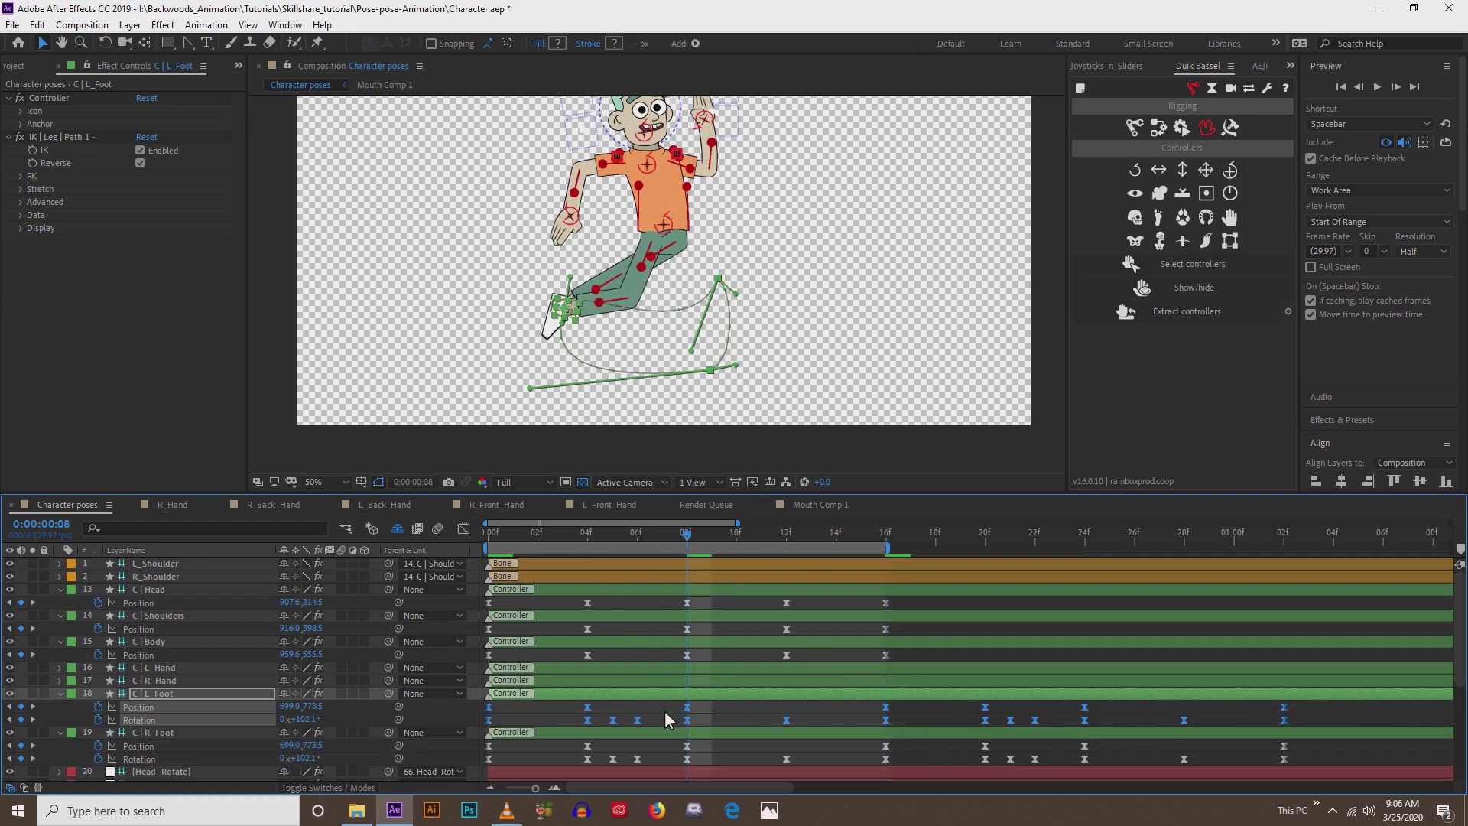
pyautogui.moveTo(665, 702); pyautogui.dragTo(484, 728)
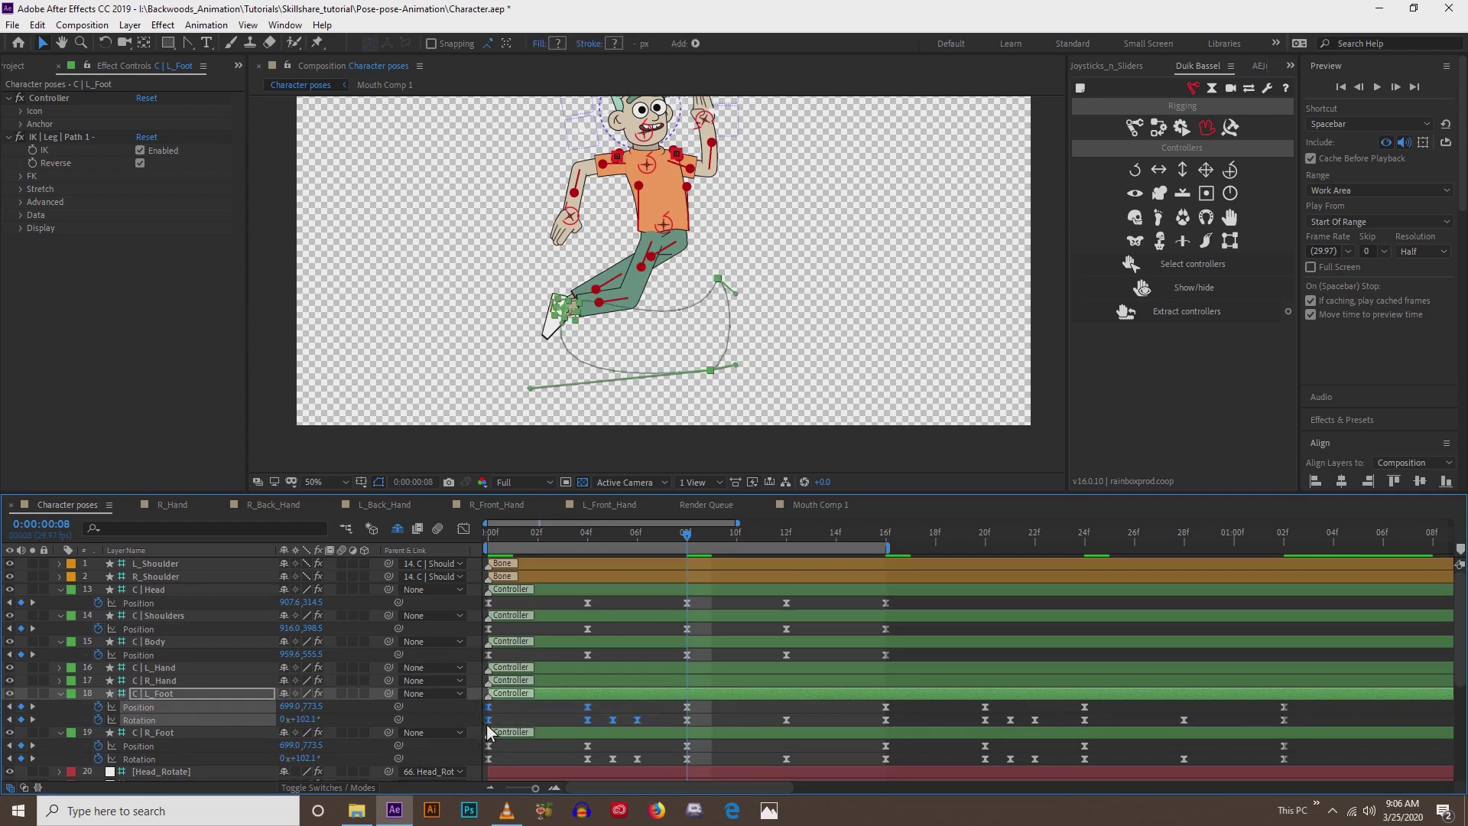
pyautogui.press('Delete')
pyautogui.click(145, 707)
pyautogui.keyDown('shift'); pyautogui.click(145, 720); pyautogui.keyUp('shift')
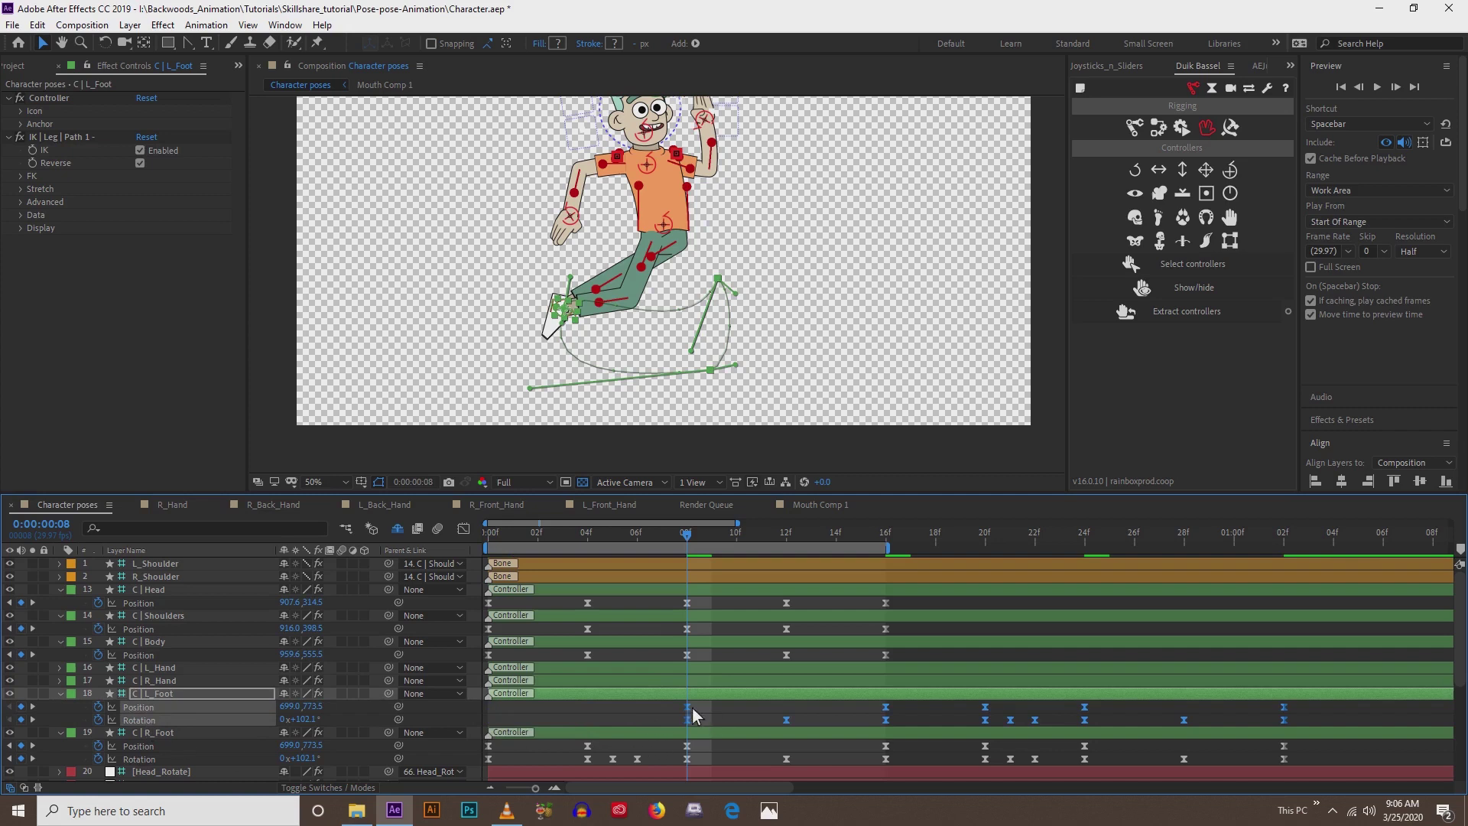
pyautogui.moveTo(686, 705); pyautogui.dragTo(494, 717)
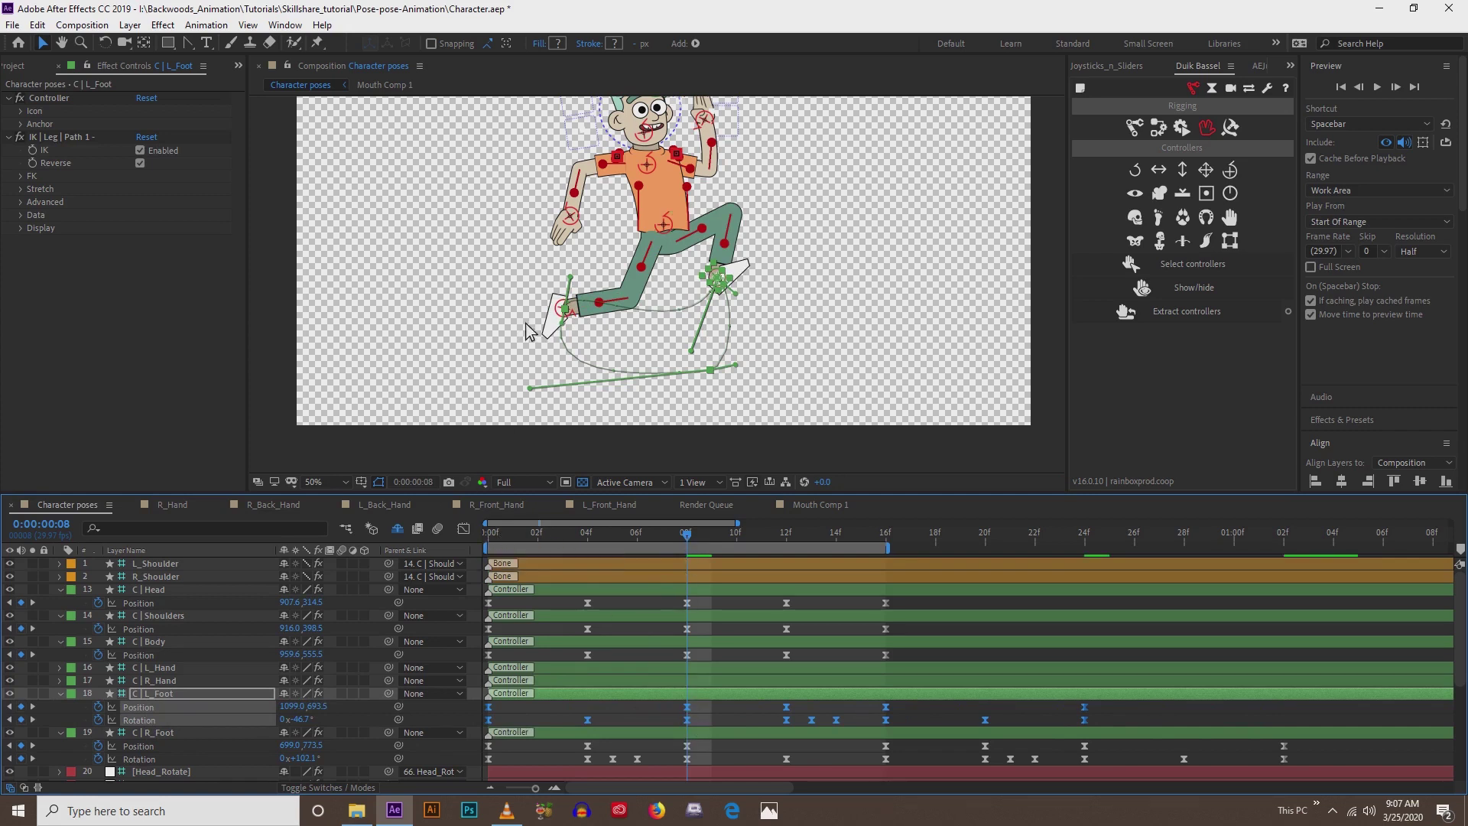
# - Play back the run cycle to check both legs moving with the half-cycle offset
pyautogui.press('space')
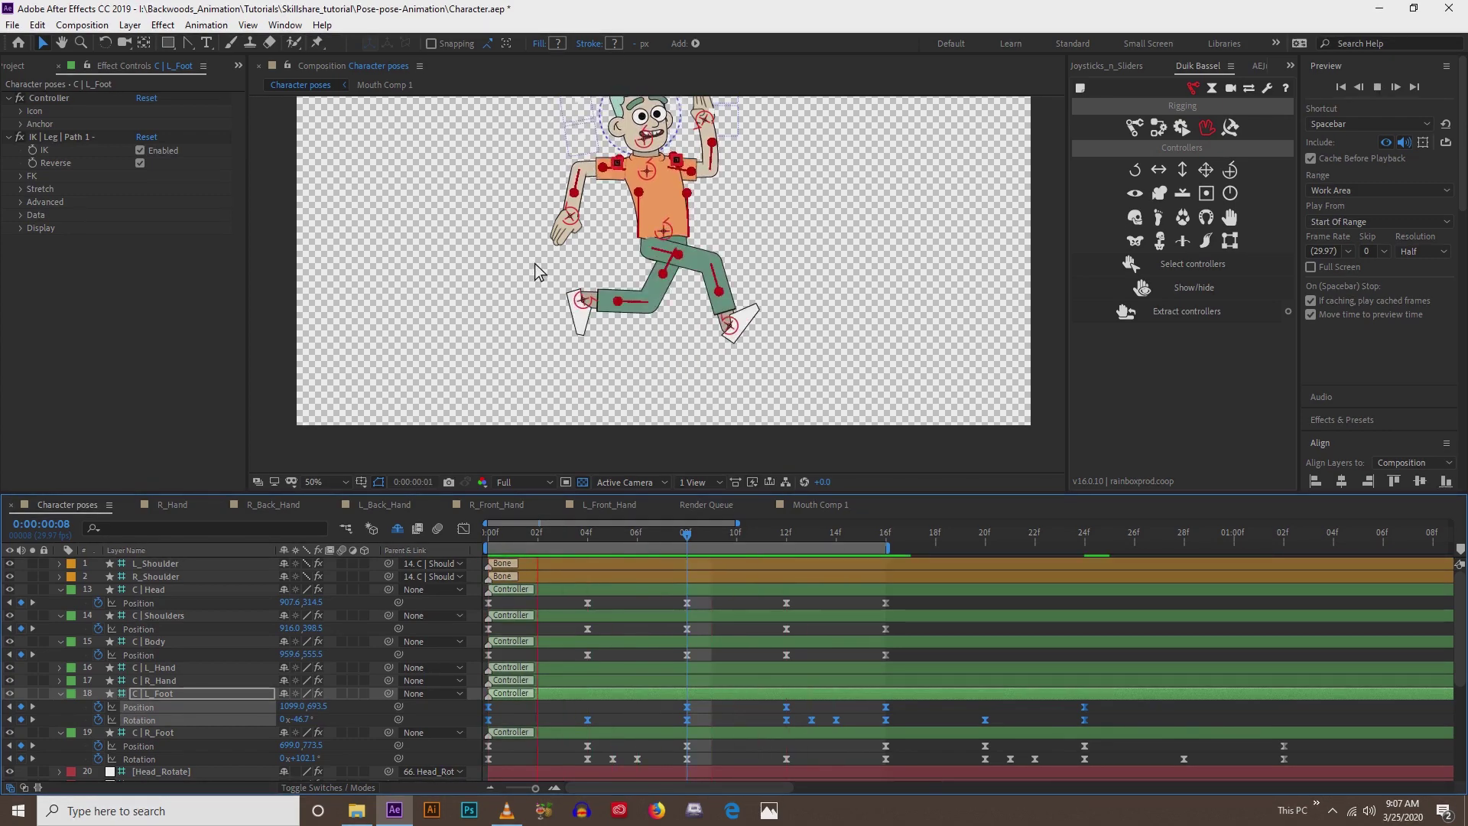
pyautogui.press('space')
pyautogui.press('space')
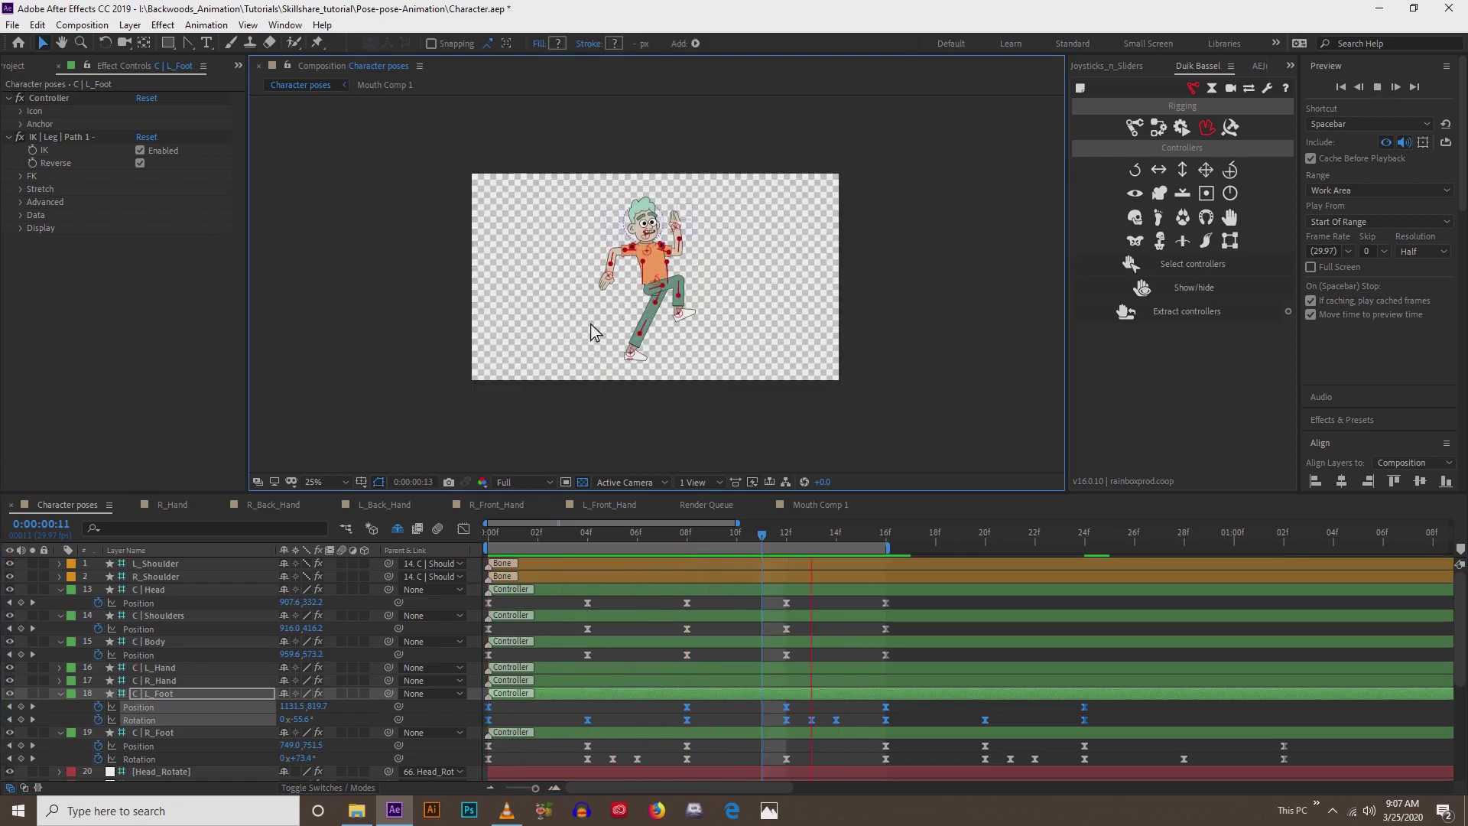
# - Shift all of the left foot's Position keyframes 40 px to the right from frame 0, and play back the cycle
pyautogui.press('space')
pyautogui.press('.')
pyautogui.click(497, 541)
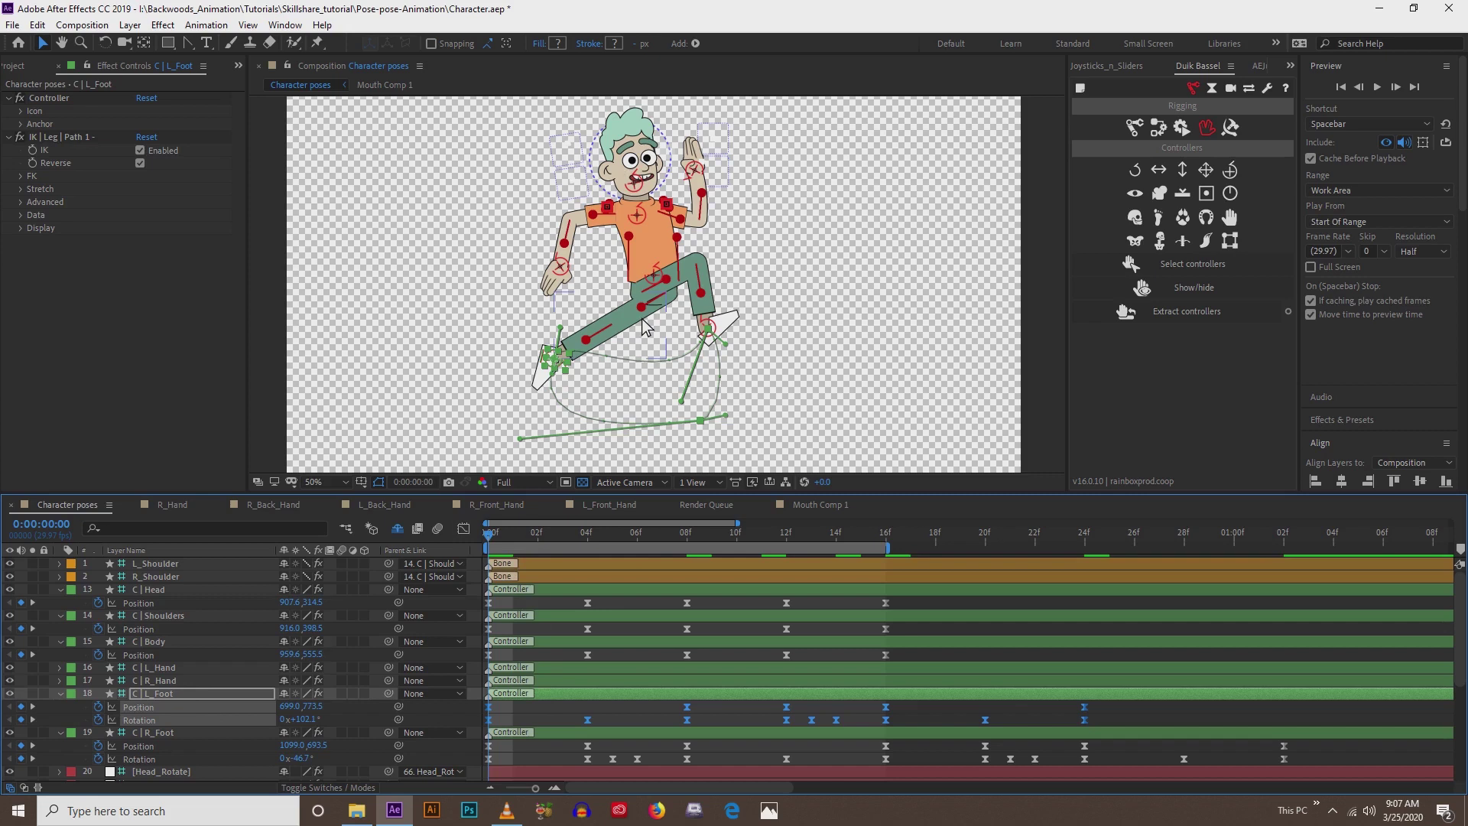
pyautogui.hotkey('shift', 'Right')
pyautogui.hotkey('shift', 'Right')
pyautogui.hotkey('shift', 'Right')
pyautogui.hotkey('shift', 'Right')
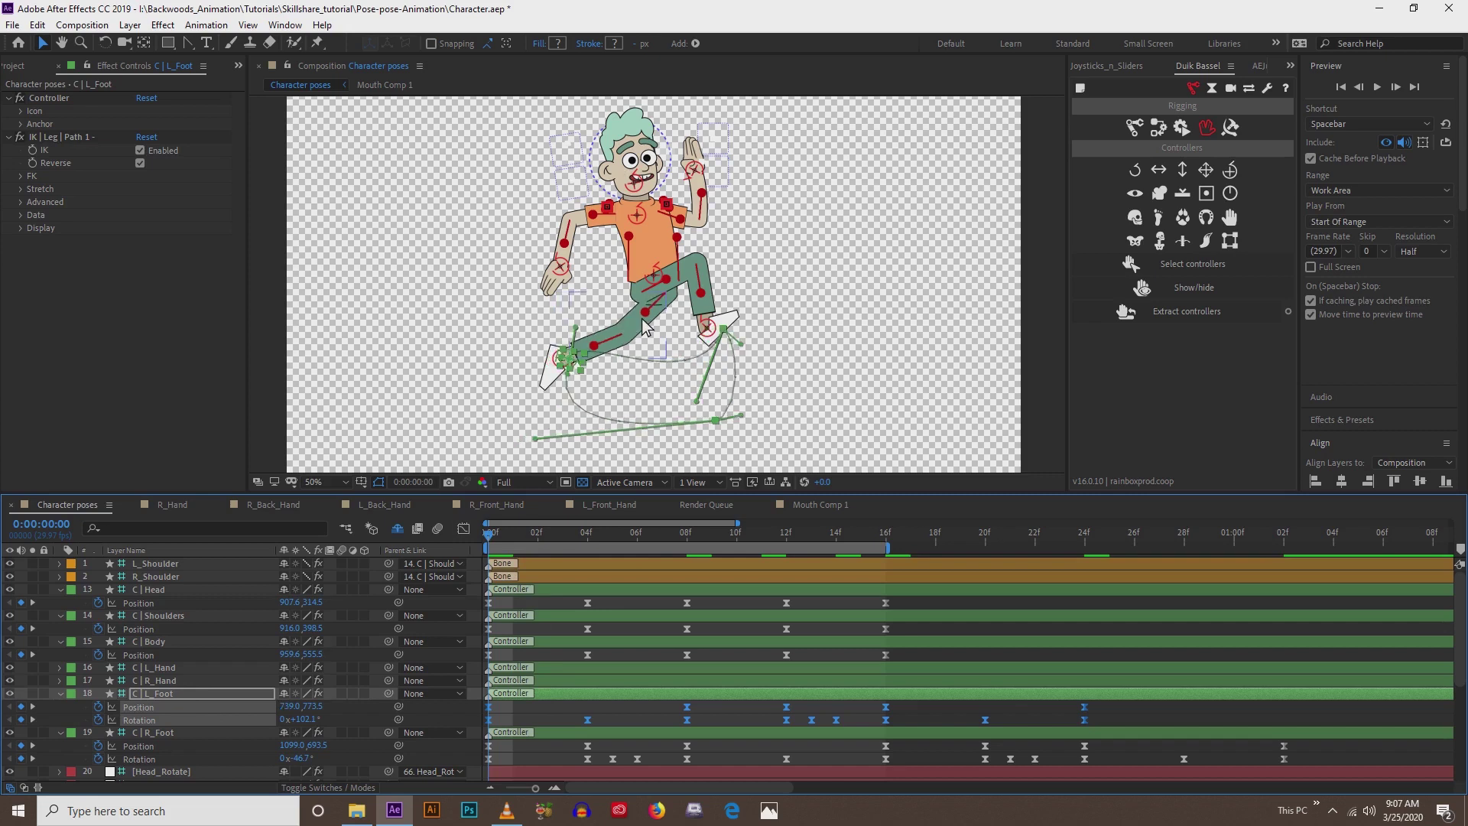
pyautogui.press('space')
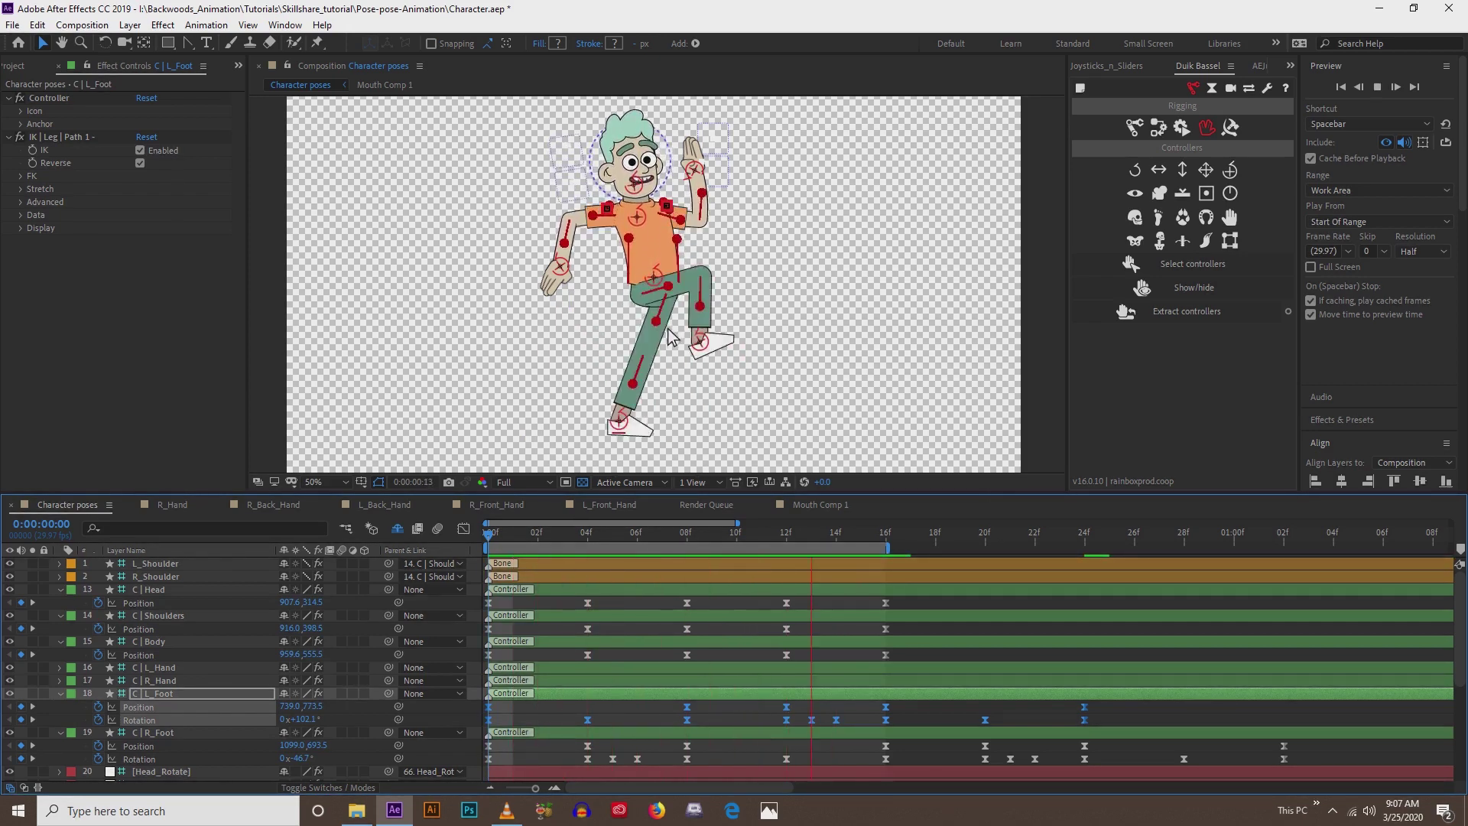
pyautogui.press('space')
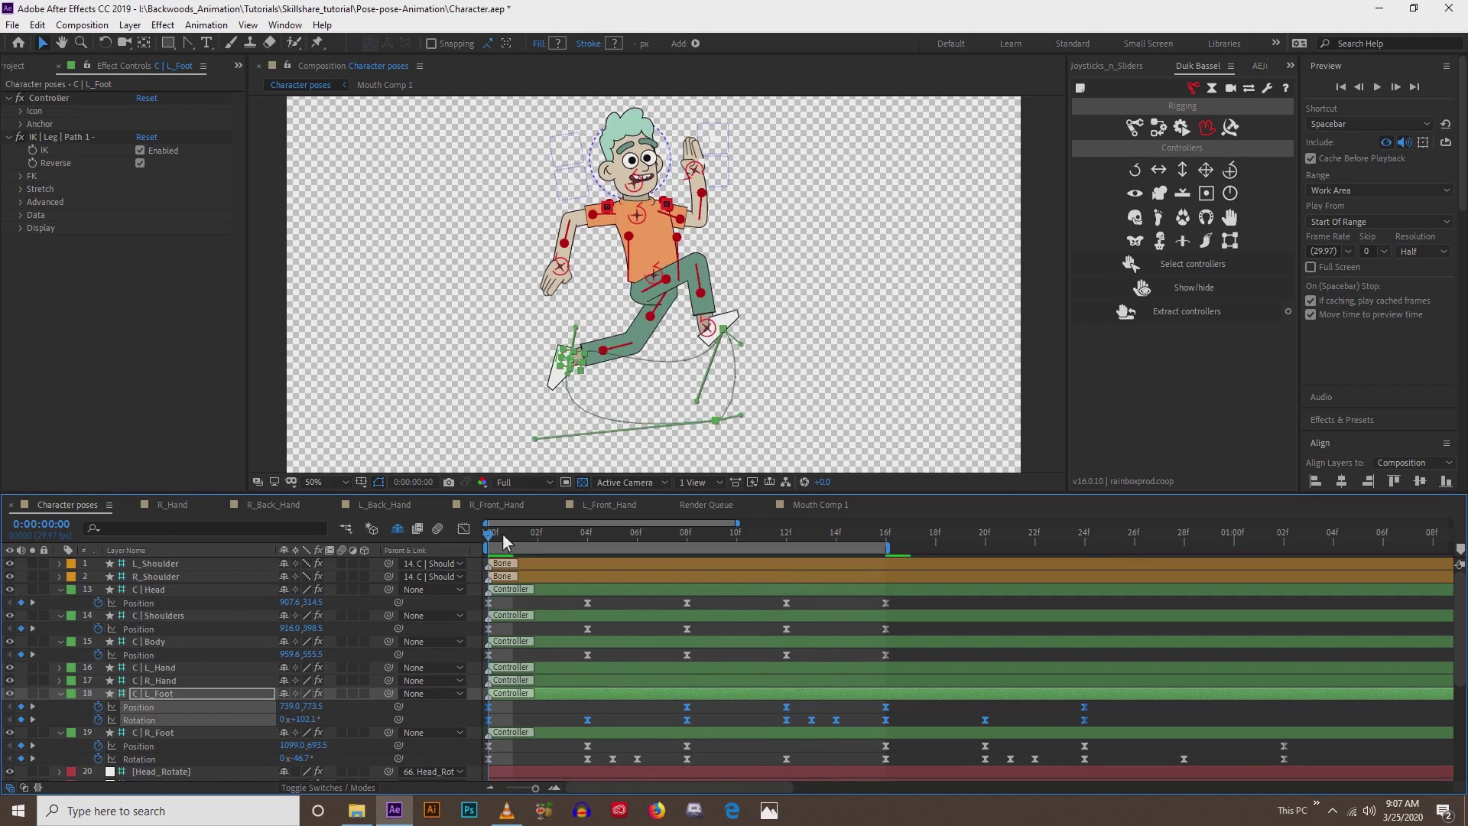
# - Start Position and Rotation keyframes on the C | R_Hand layer at frame 0
pyautogui.click(160, 683)
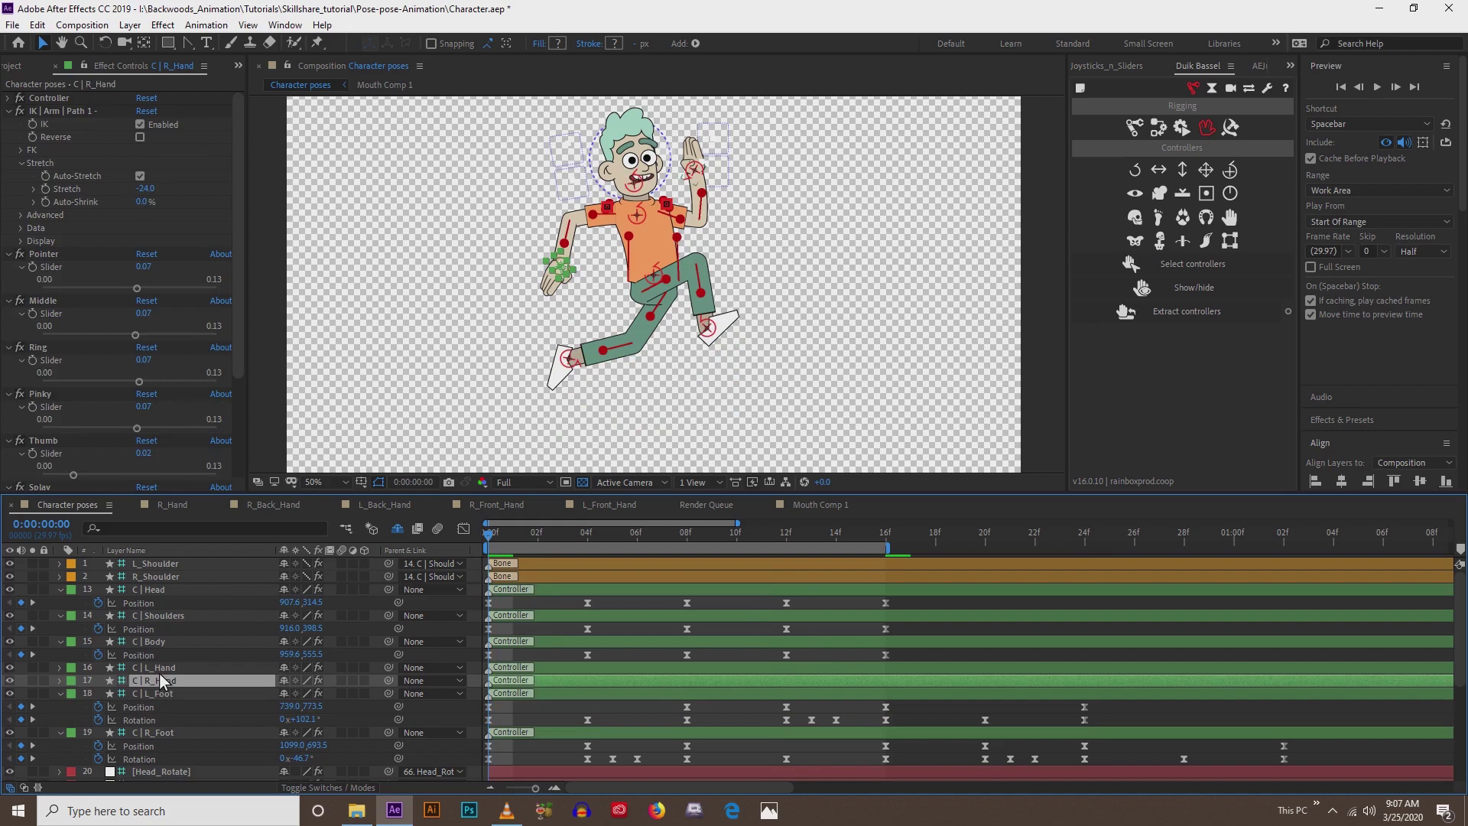
pyautogui.press('p')
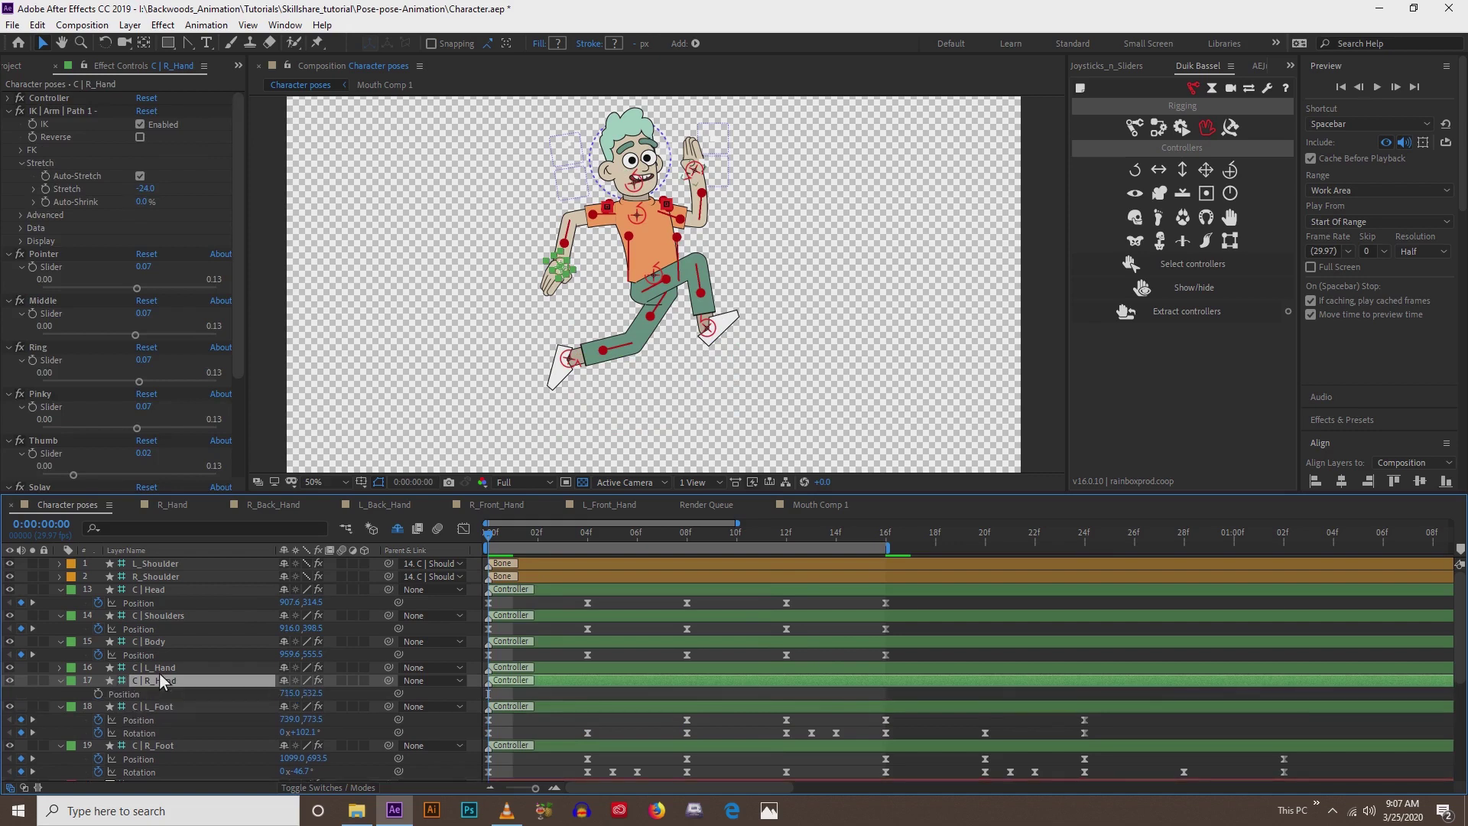
pyautogui.hotkey('shift', 'r')
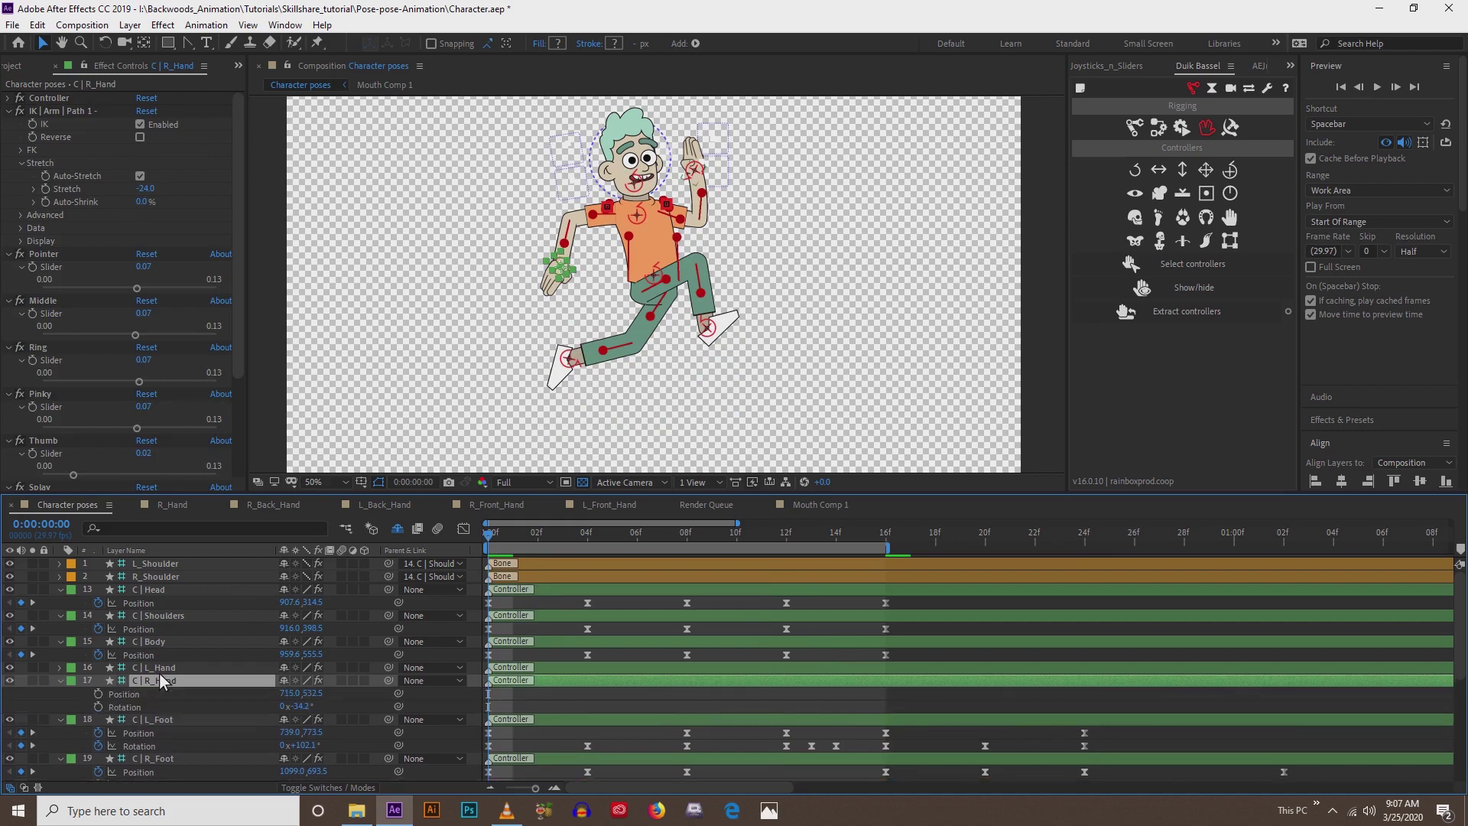
pyautogui.click(99, 694)
pyautogui.click(98, 708)
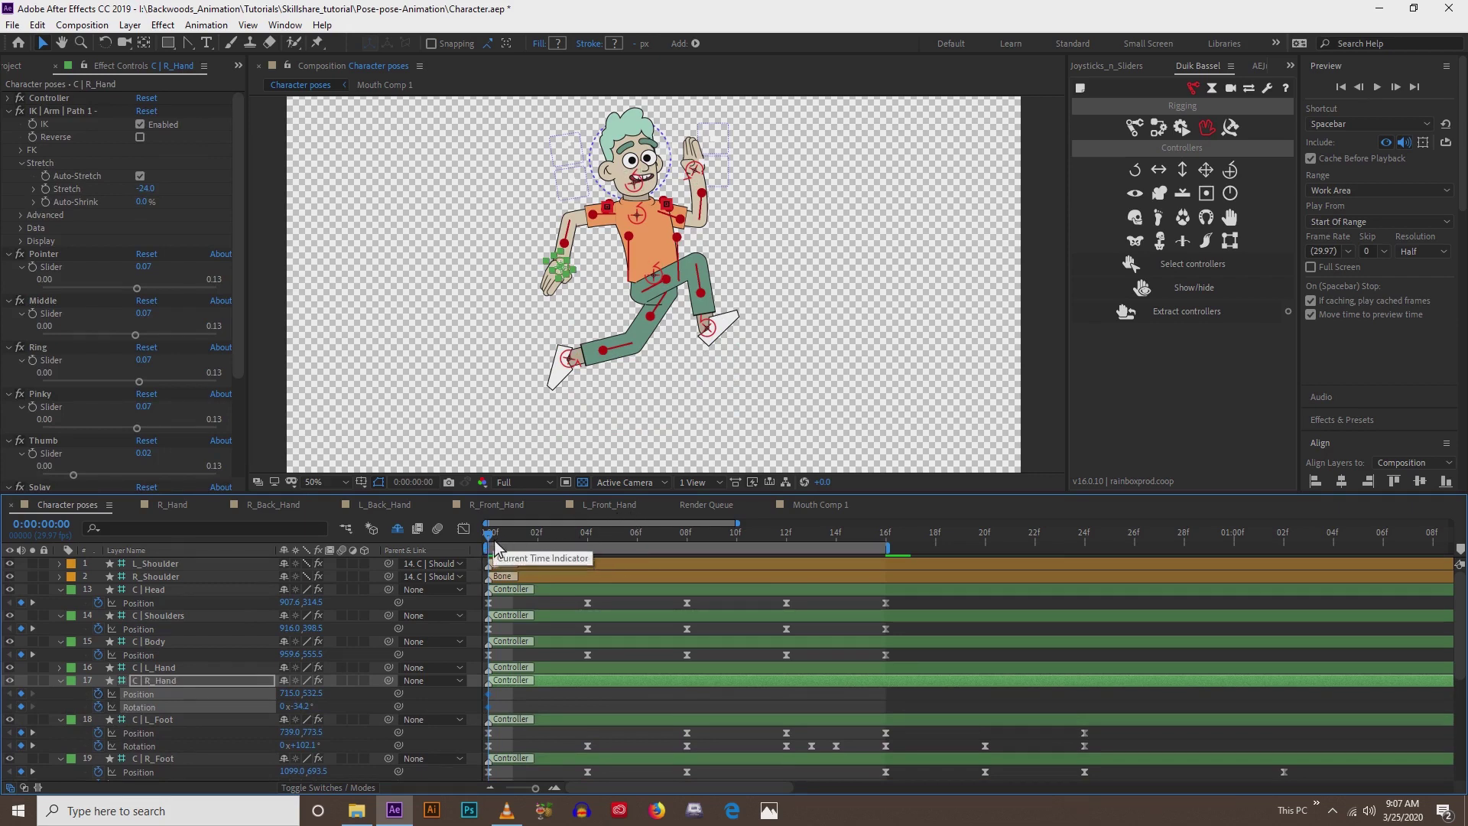
# - At frame 8, pose the right hand raised beside the face at Position about 1023, 307 and Rotation about -237.8°
pyautogui.click(691, 540)
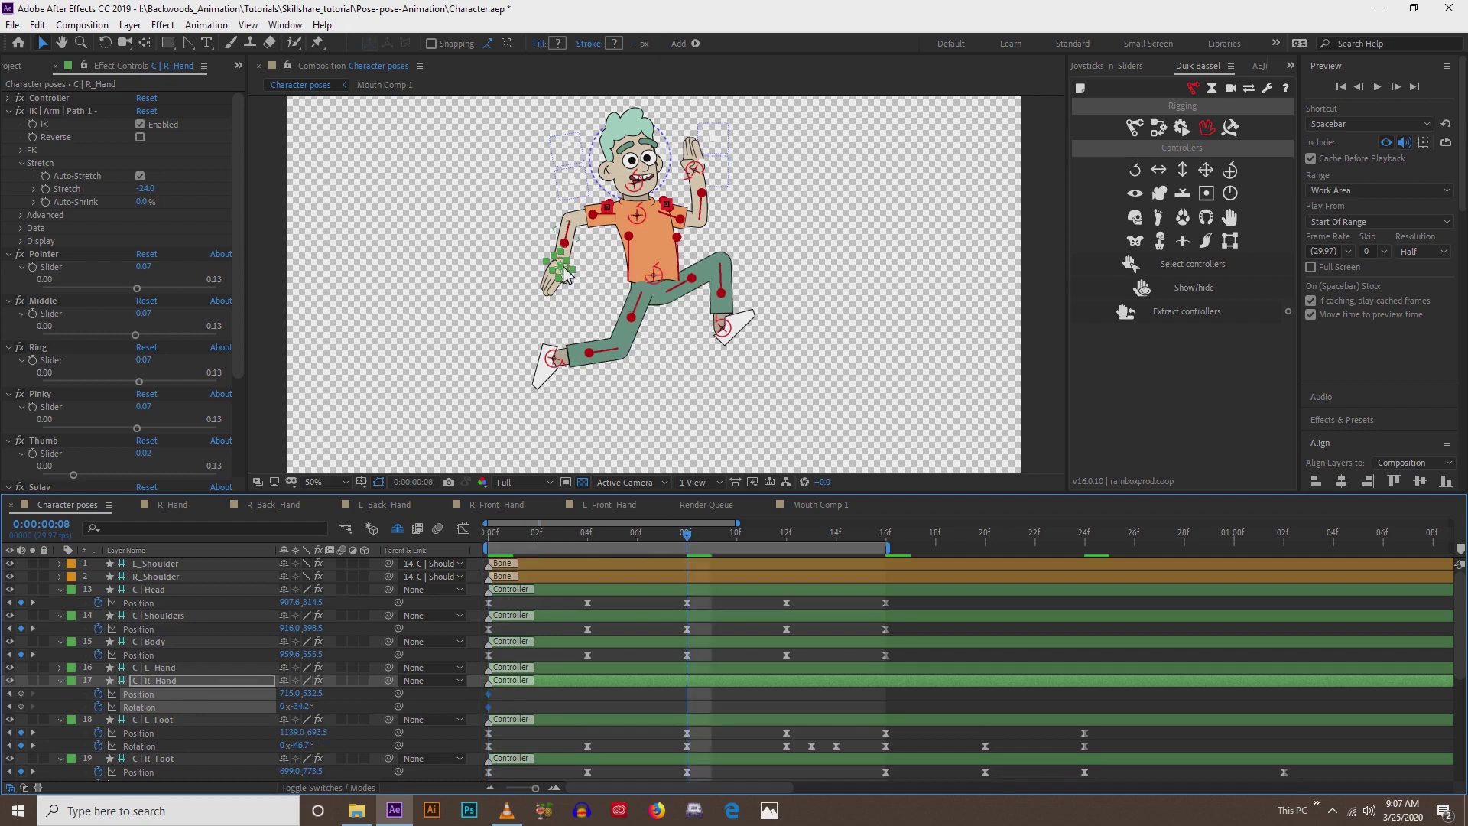
pyautogui.moveTo(566, 275); pyautogui.dragTo(676, 208)
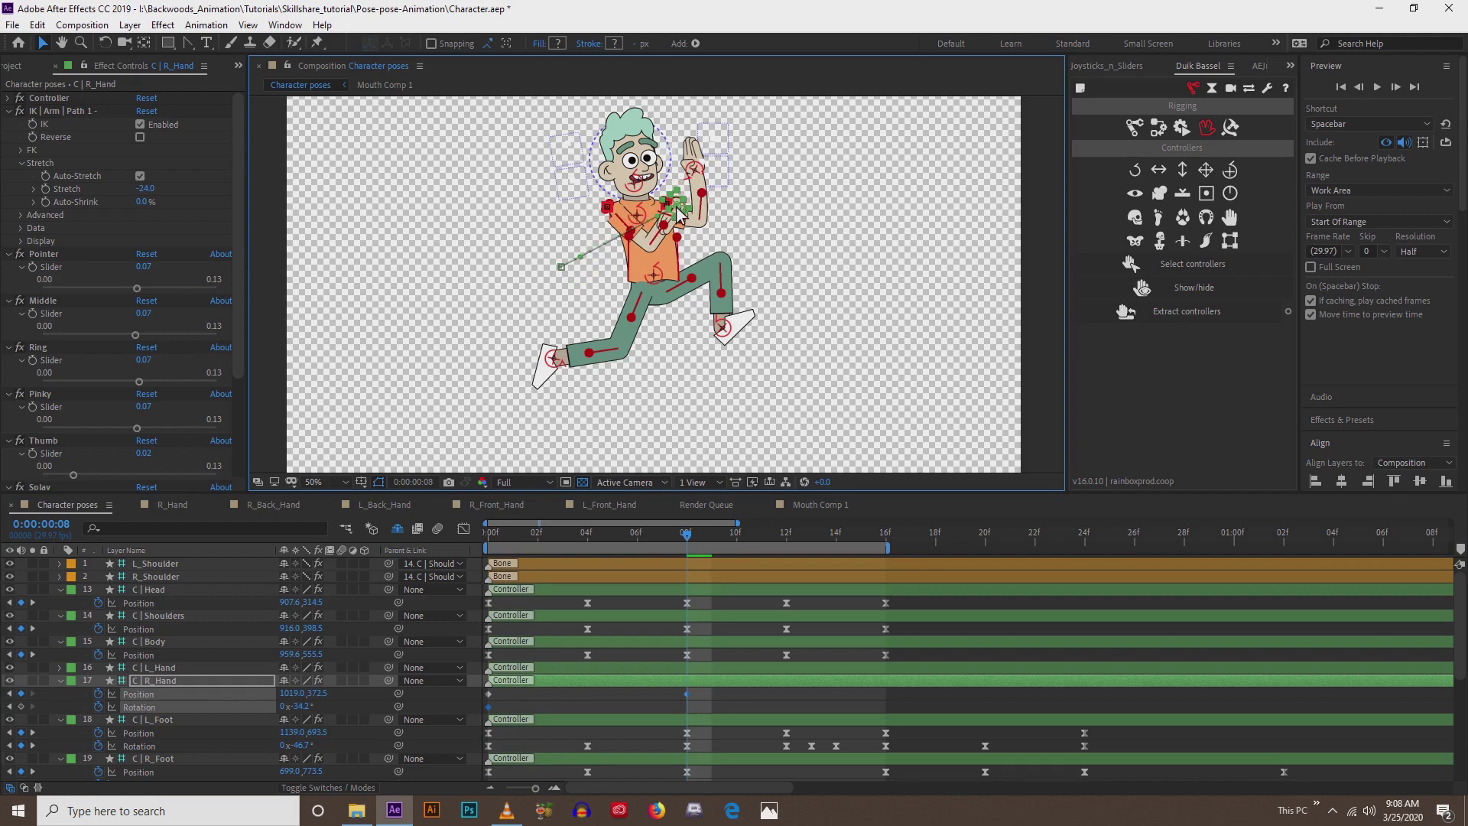
pyautogui.press('.')
pyautogui.press('w')
pyautogui.scroll(4, 678, 351)
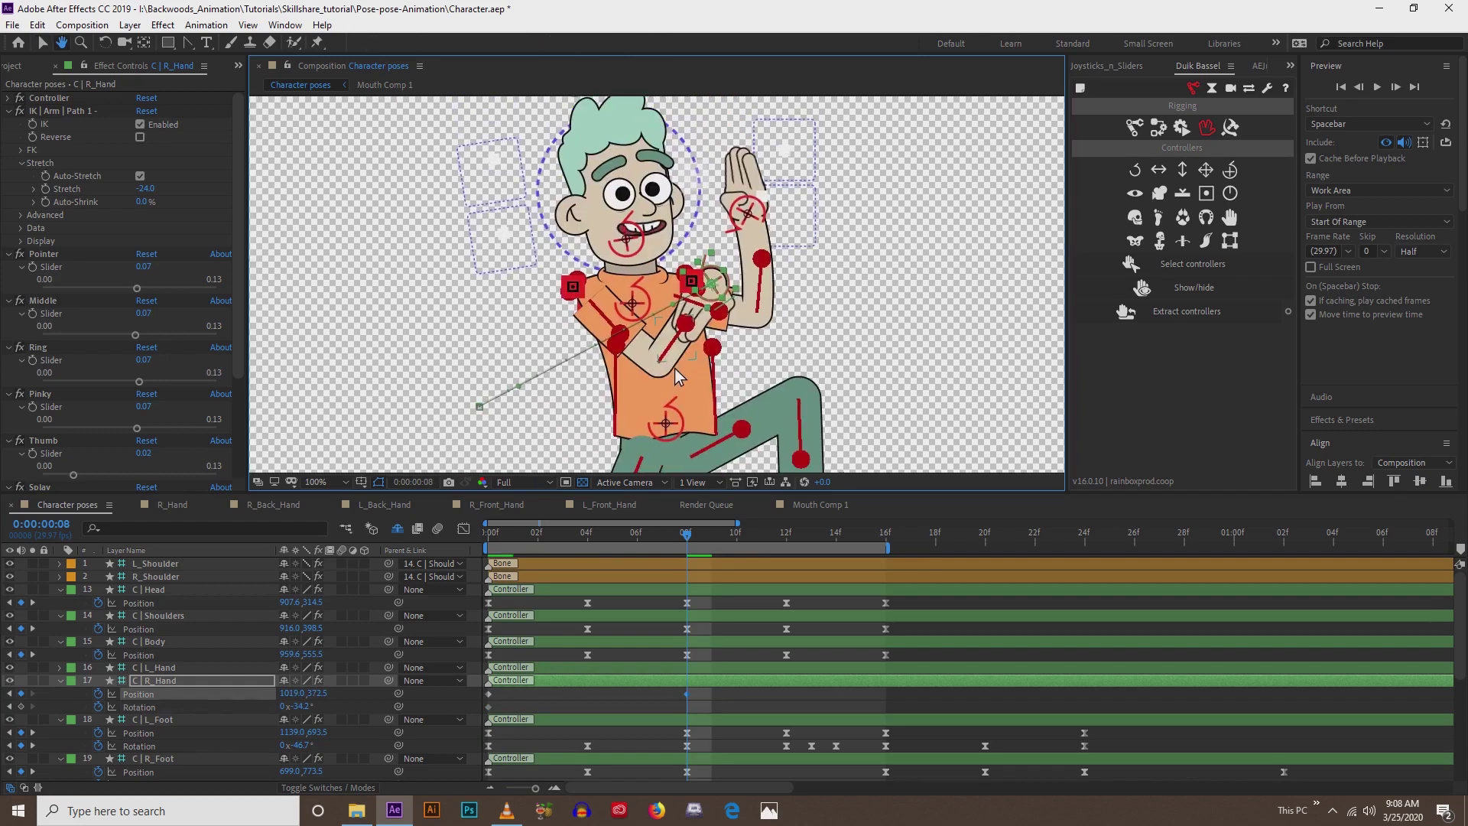
pyautogui.moveTo(688, 325); pyautogui.dragTo(713, 236)
pyautogui.press('v')
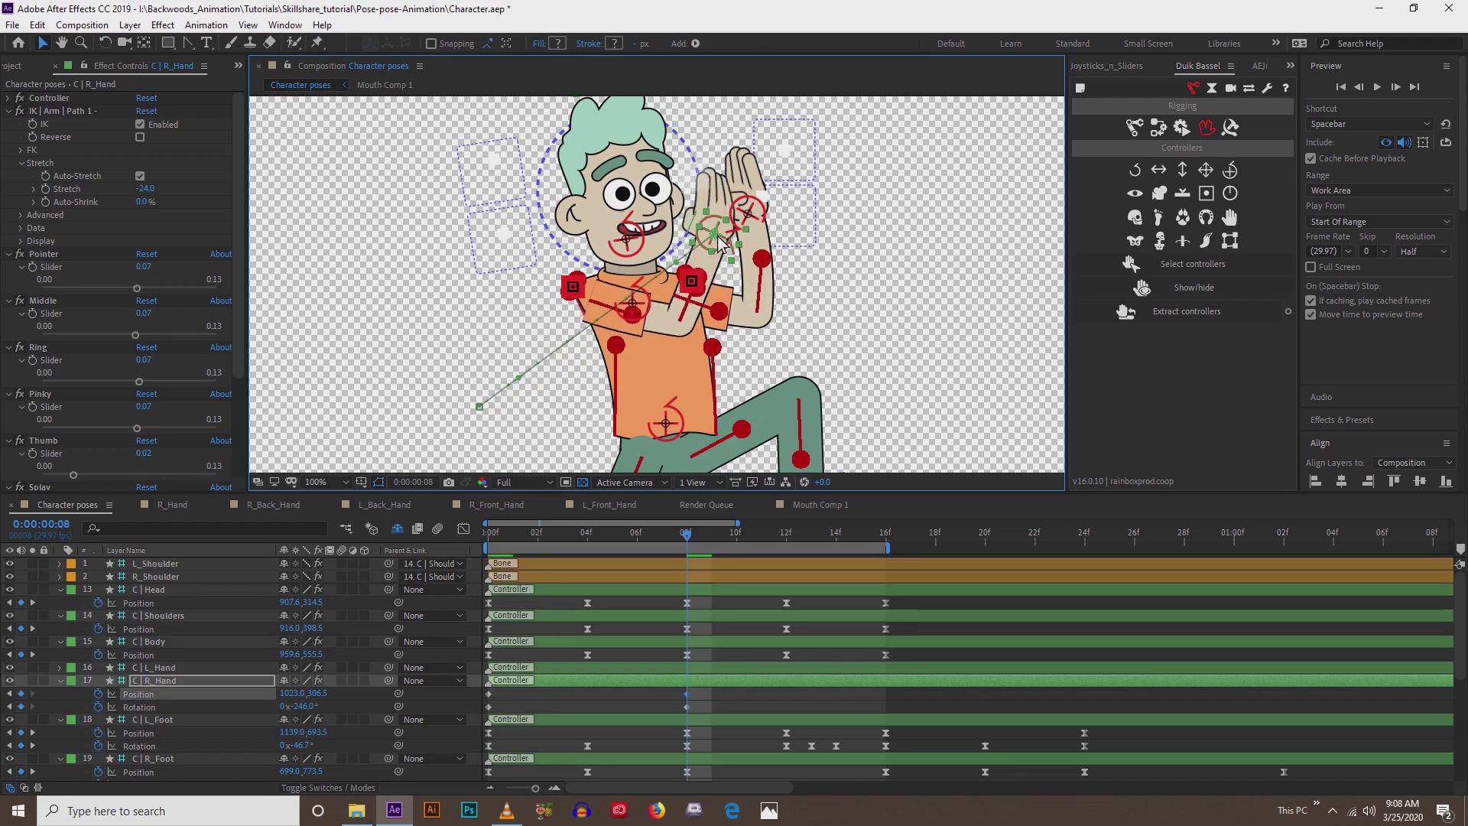
pyautogui.press('w')
pyautogui.moveTo(740, 230); pyautogui.dragTo(733, 229)
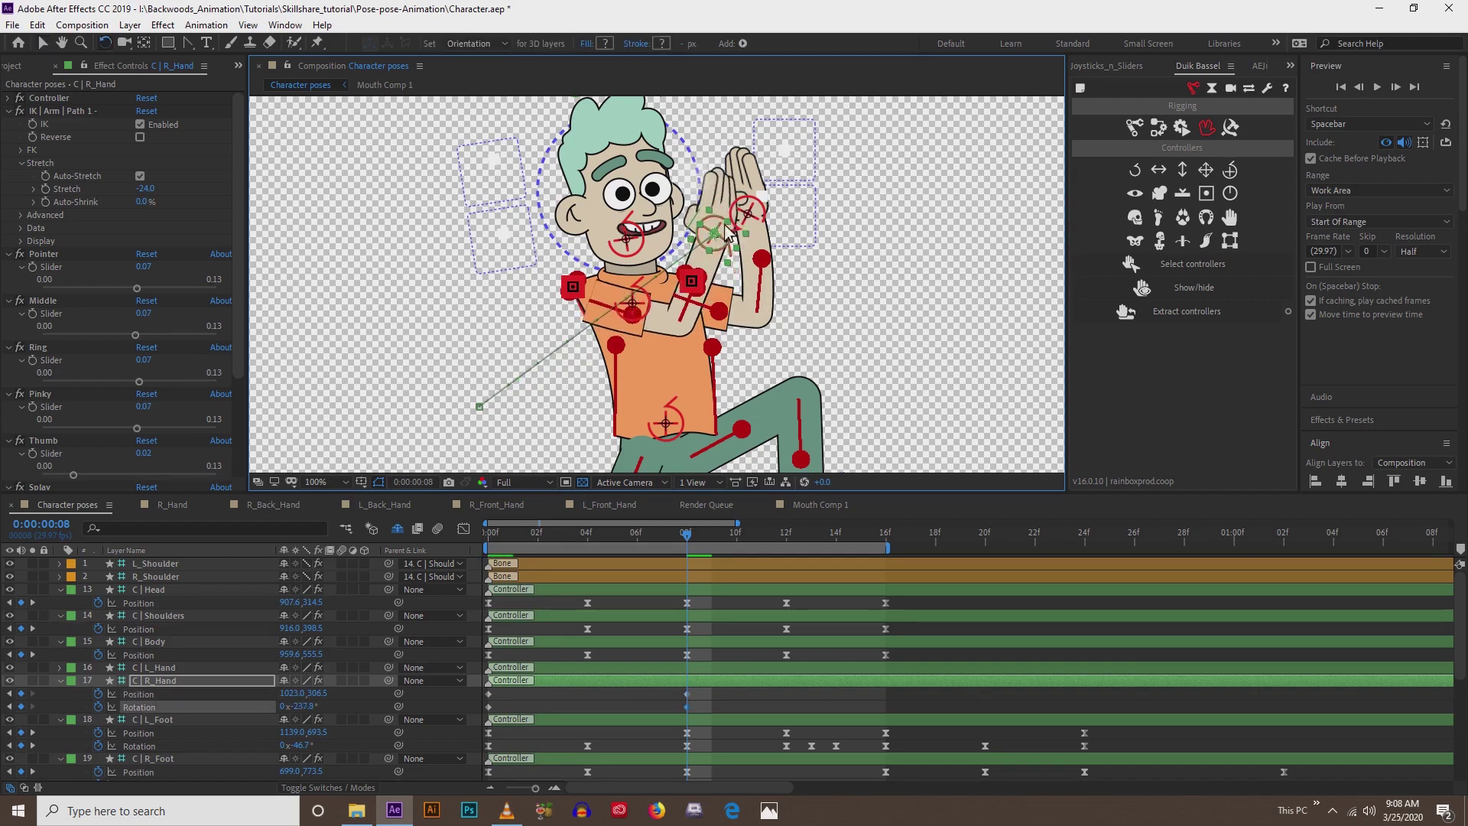
pyautogui.press('v')
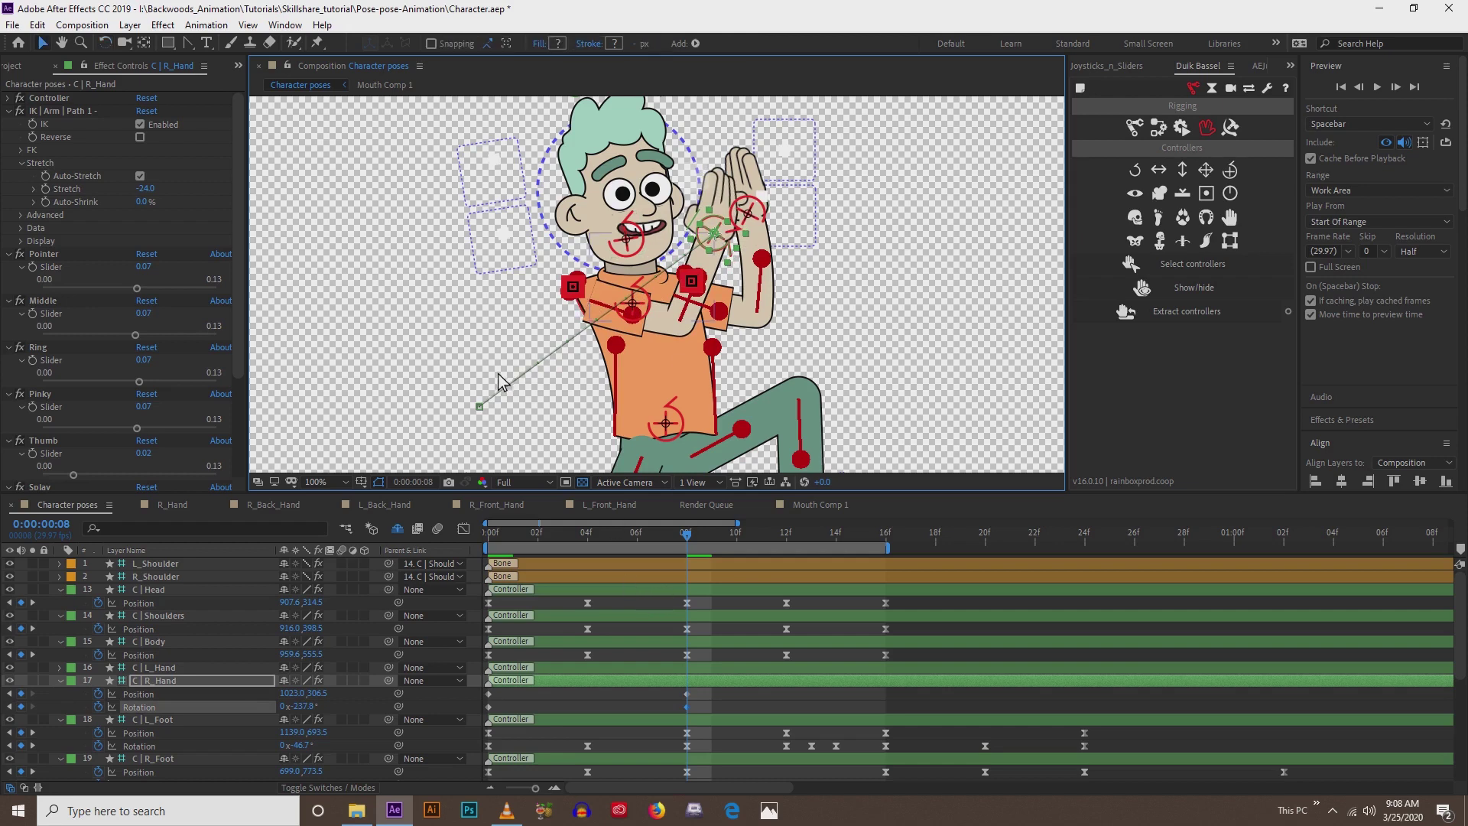
# - Bend the right hand's motion path between frames 0 and 8 into a downward arc past the hip
pyautogui.press(',')
pyautogui.moveTo(498, 372); pyautogui.dragTo(528, 333)
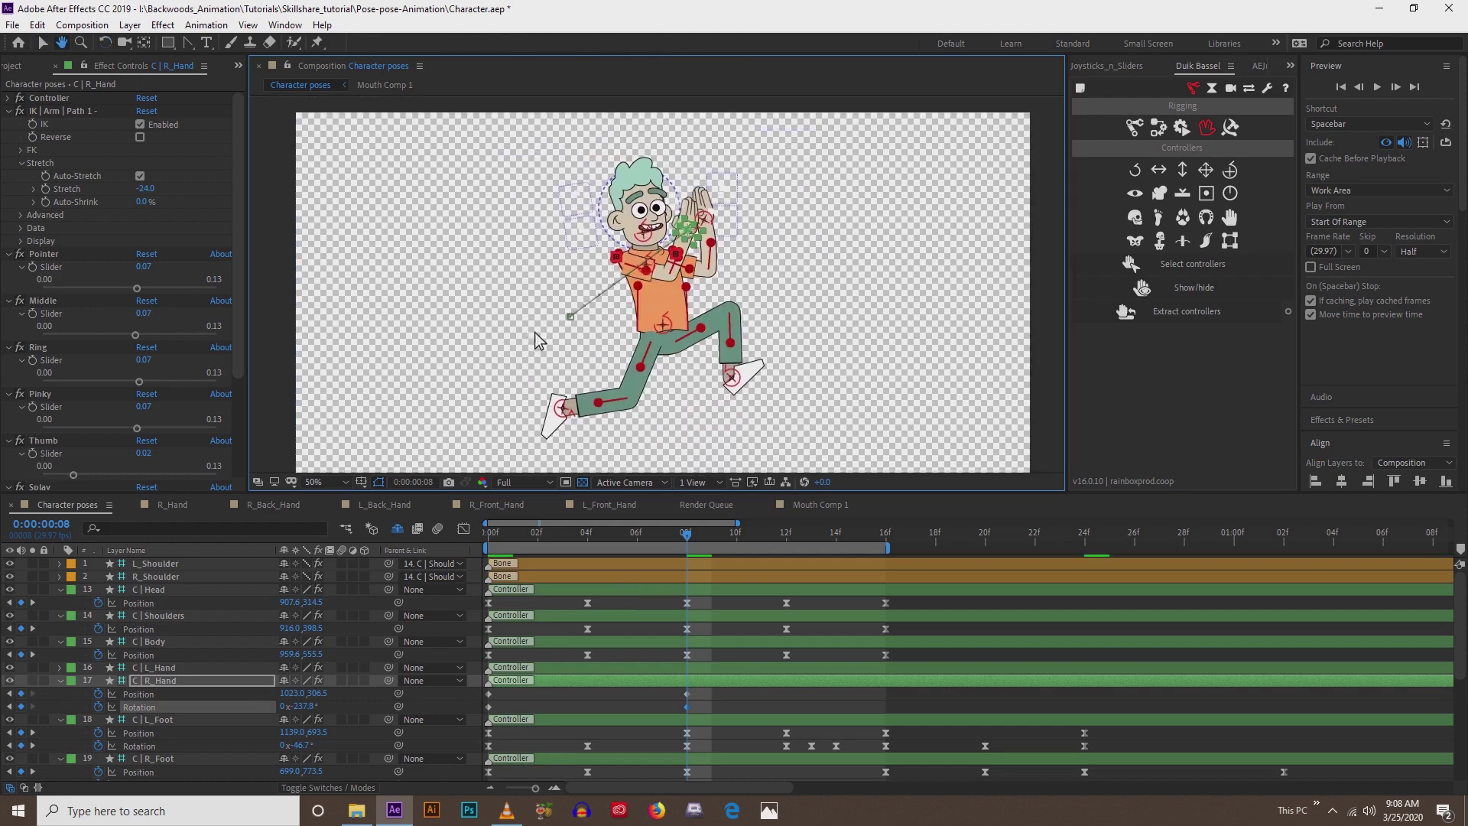
pyautogui.click(570, 317)
pyautogui.moveTo(590, 305); pyautogui.dragTo(649, 392)
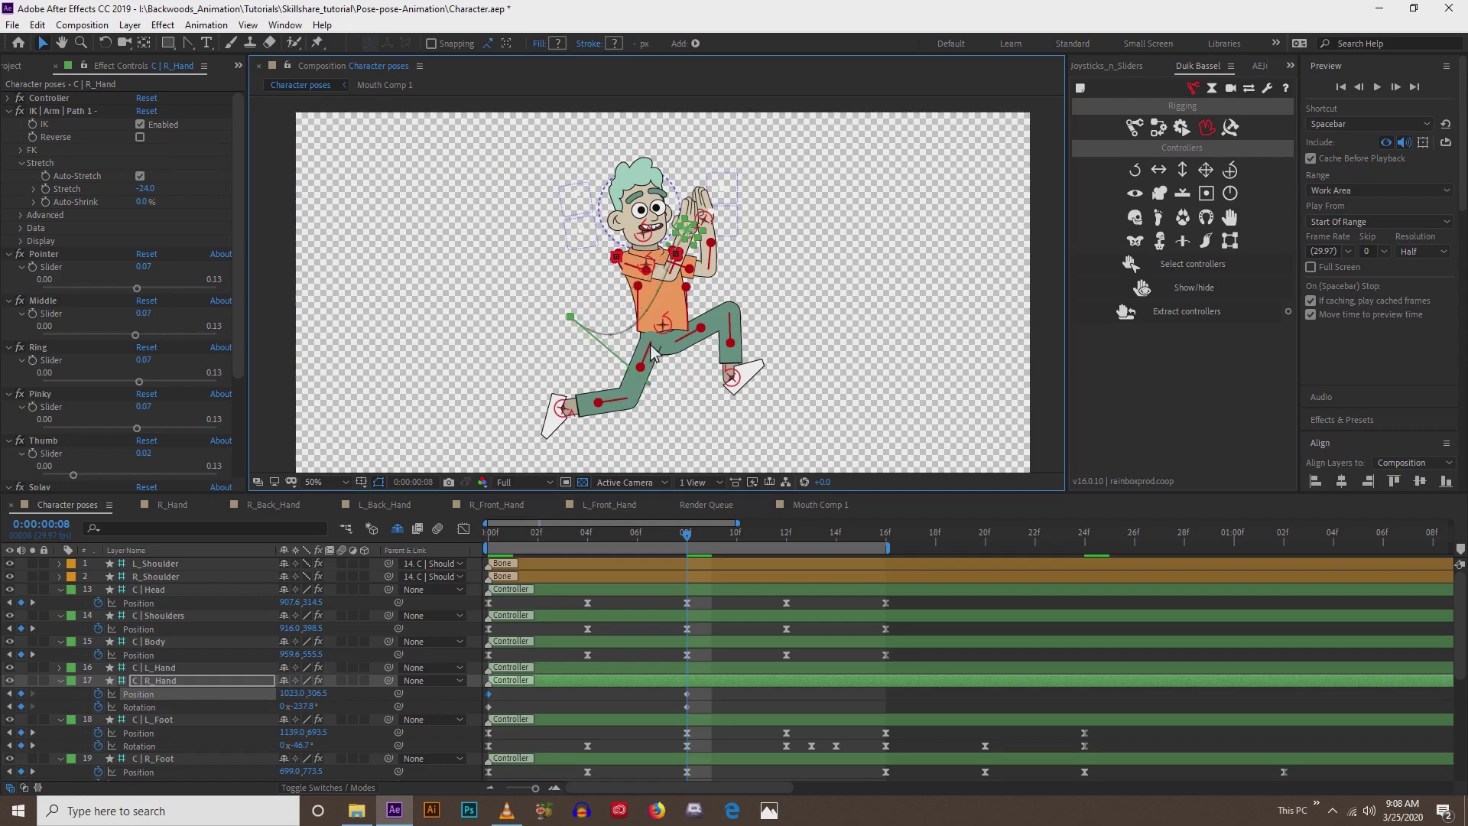
pyautogui.press('/')
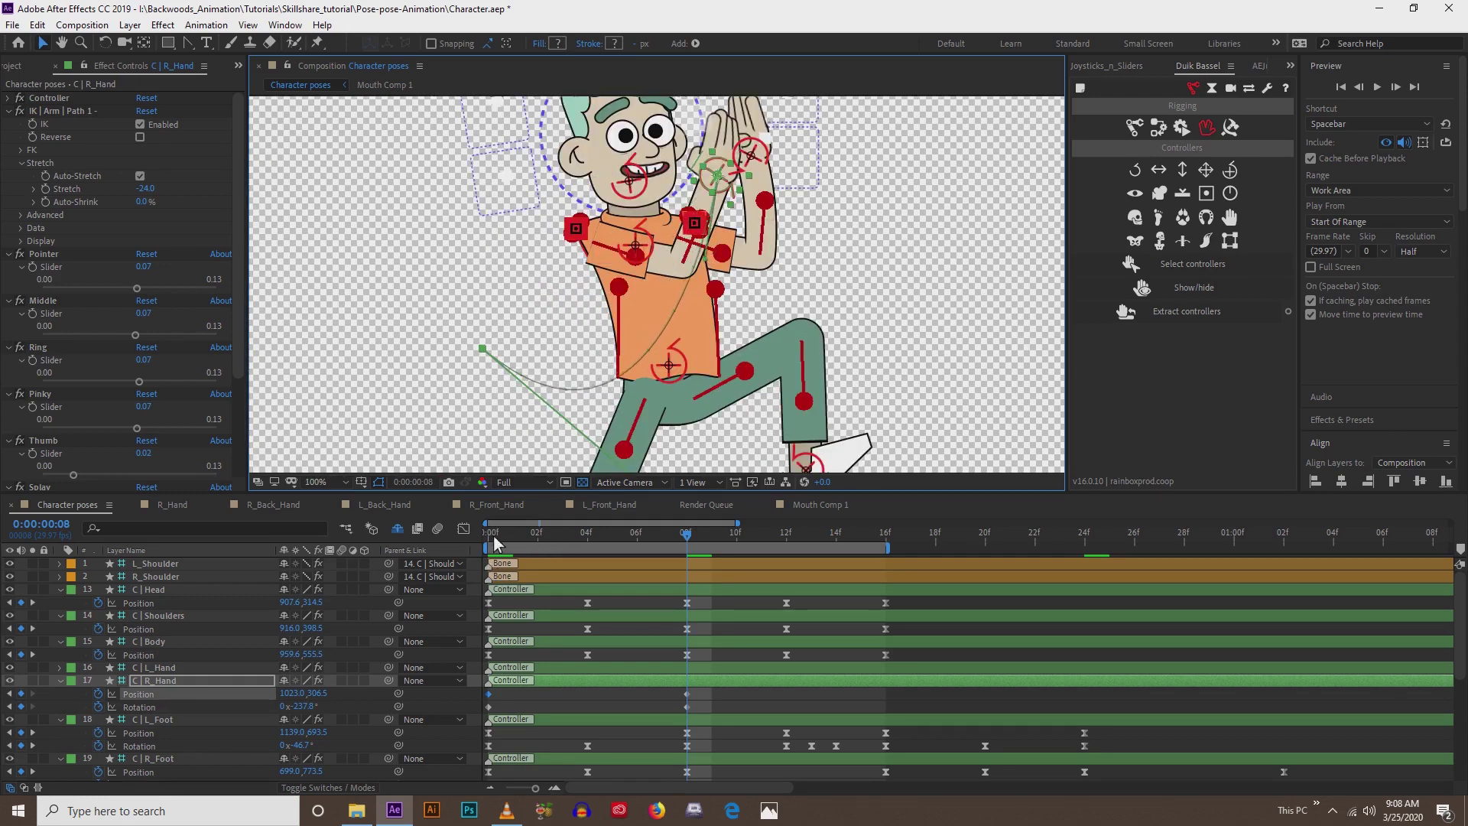
# - At frame 0, nudge the right hand further back and slightly down to Position 685, 542.5
pyautogui.click(487, 537)
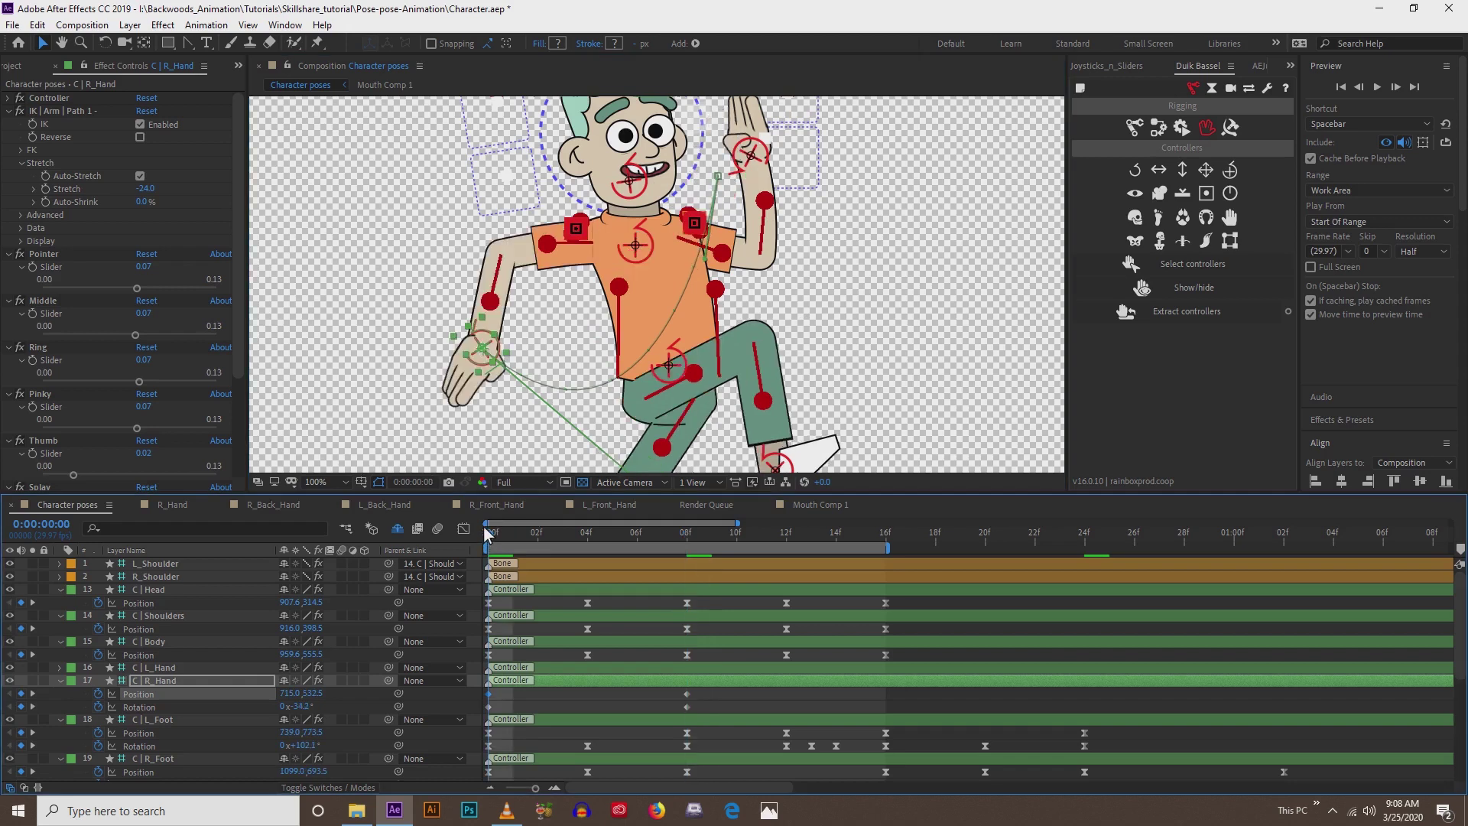
pyautogui.hotkey('shift', 'Left')
pyautogui.hotkey('shift', 'Left')
pyautogui.hotkey('shift', 'Left')
pyautogui.hotkey('shift', 'Down')
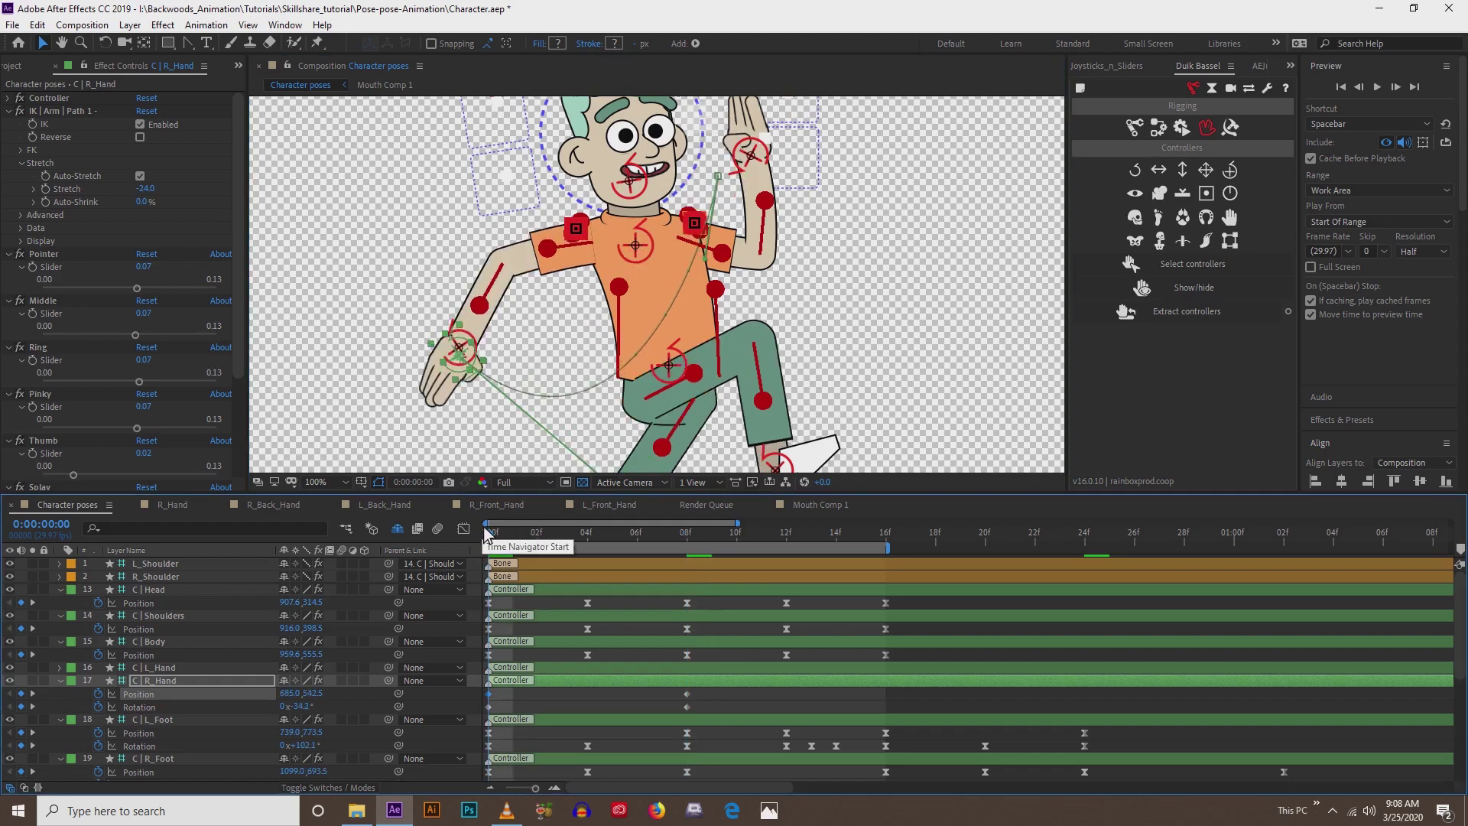
pyautogui.press(',')
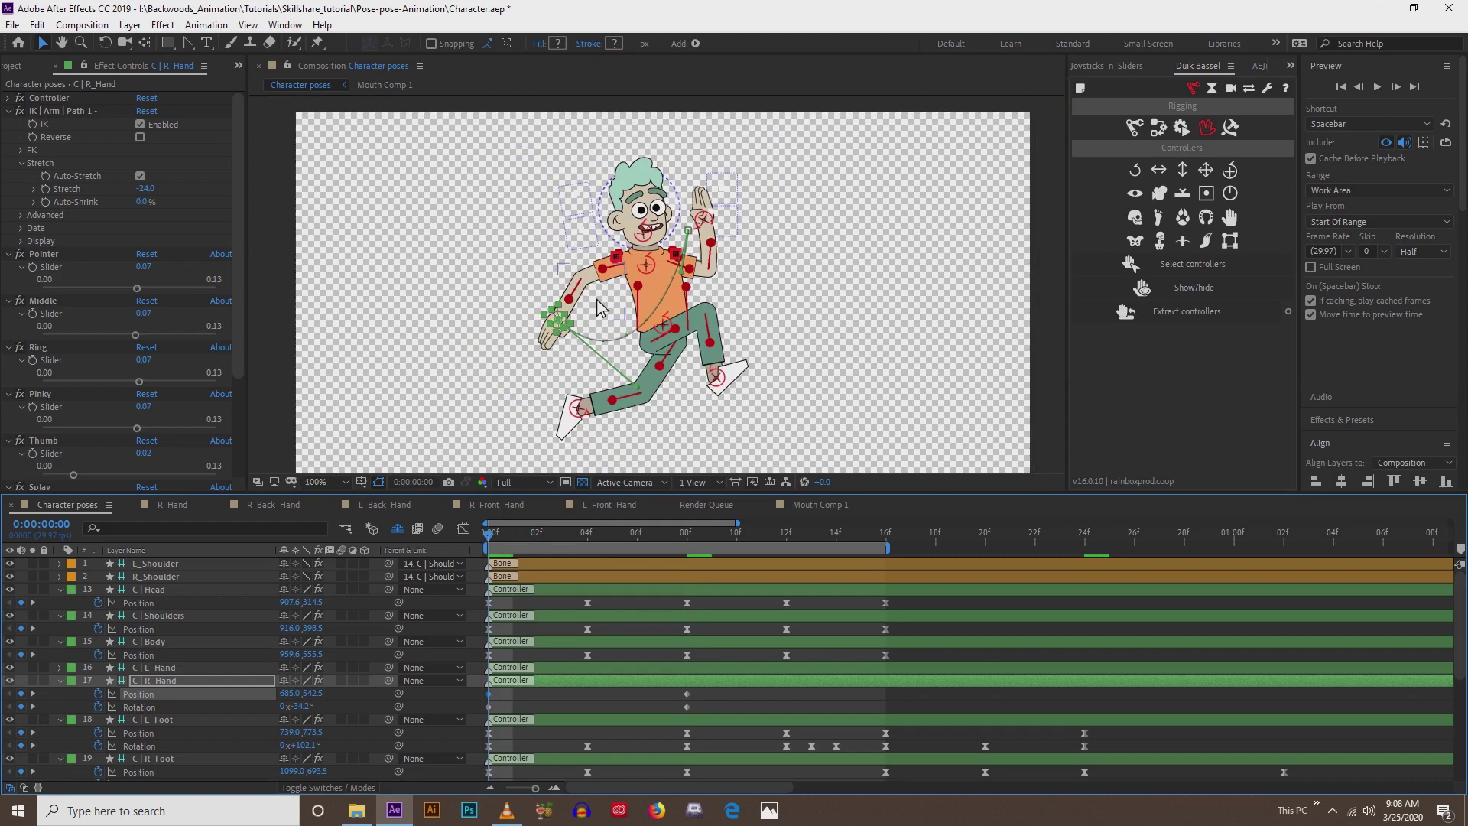
pyautogui.press('.')
# - Copy the right hand's Position and Rotation keyframes from frame 0 and paste them at frame 16 to close the loop
pyautogui.click(688, 543)
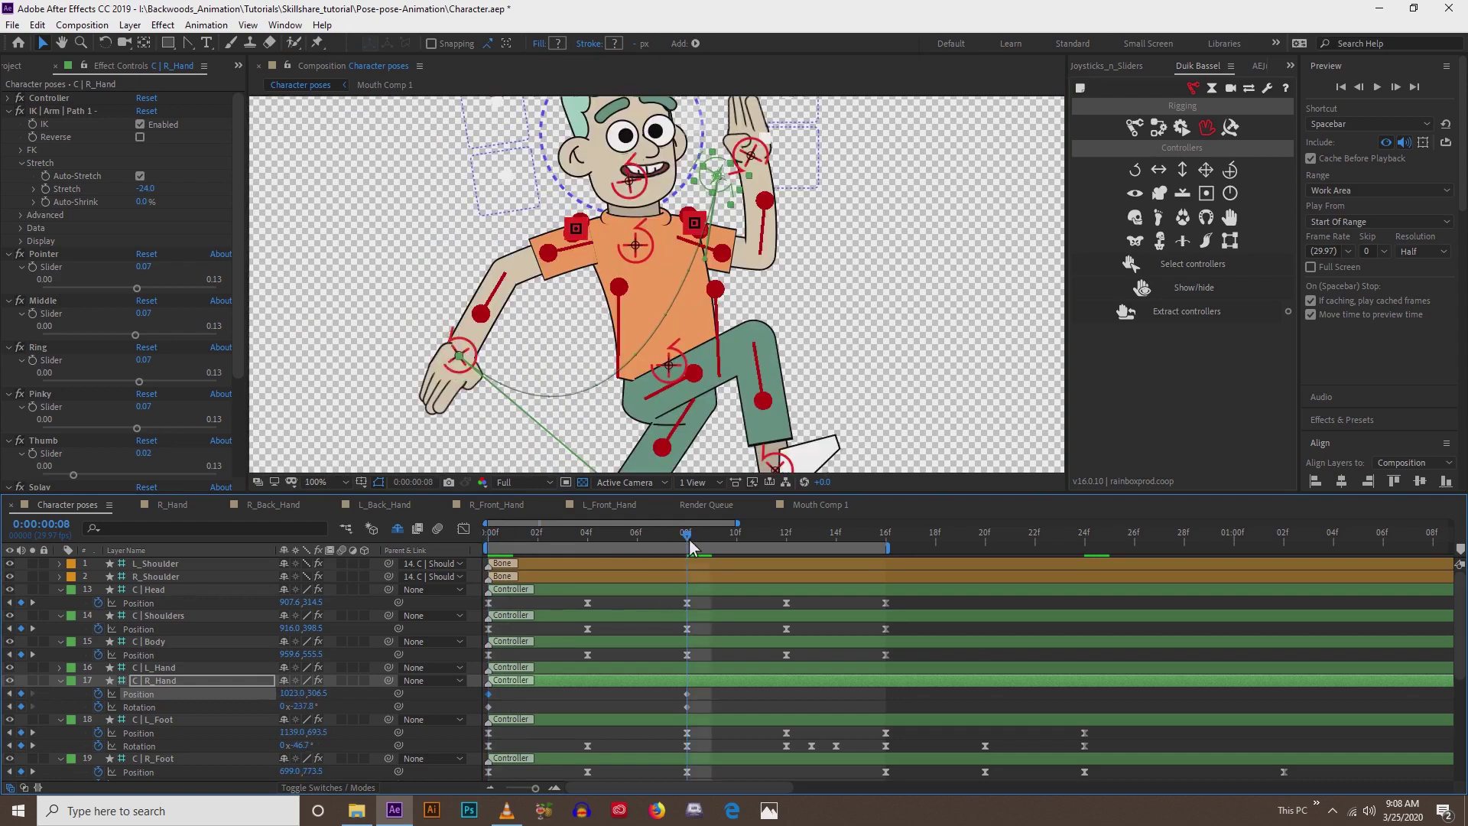
pyautogui.click(885, 544)
pyautogui.keyDown('shift'); pyautogui.click(489, 707); pyautogui.keyUp('shift')
pyautogui.hotkey('ctrl', 'c')
pyautogui.hotkey('ctrl', 'v')
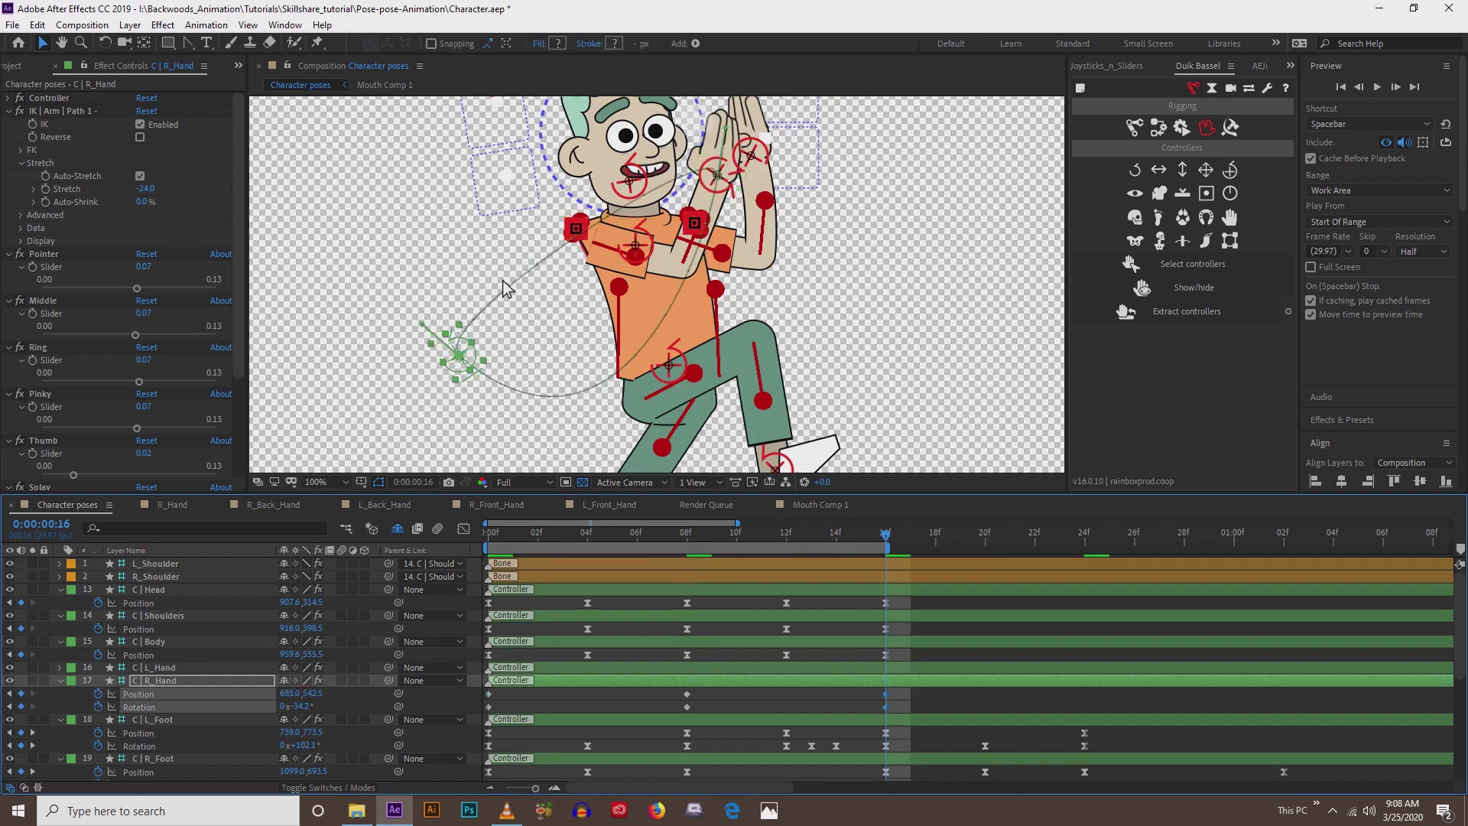
# - Bend the right hand's return path between frames 8 and 16 downward so it follows the forward swing's arc
pyautogui.click(456, 330)
pyautogui.moveTo(457, 330); pyautogui.dragTo(613, 489)
pyautogui.moveTo(726, 129); pyautogui.dragTo(715, 261)
pyautogui.press(',')
pyautogui.press(',')
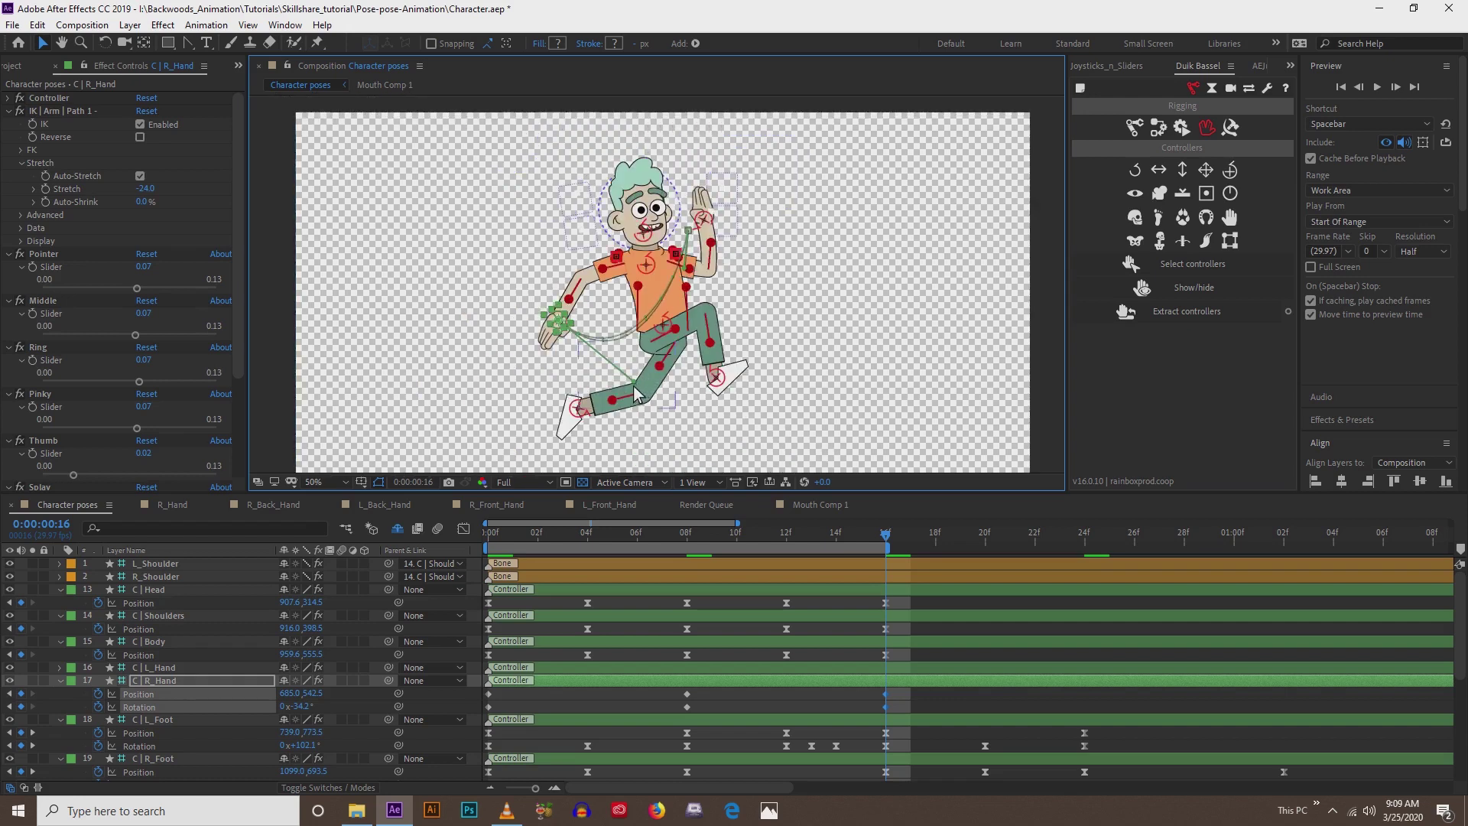
pyautogui.moveTo(624, 395); pyautogui.dragTo(646, 398)
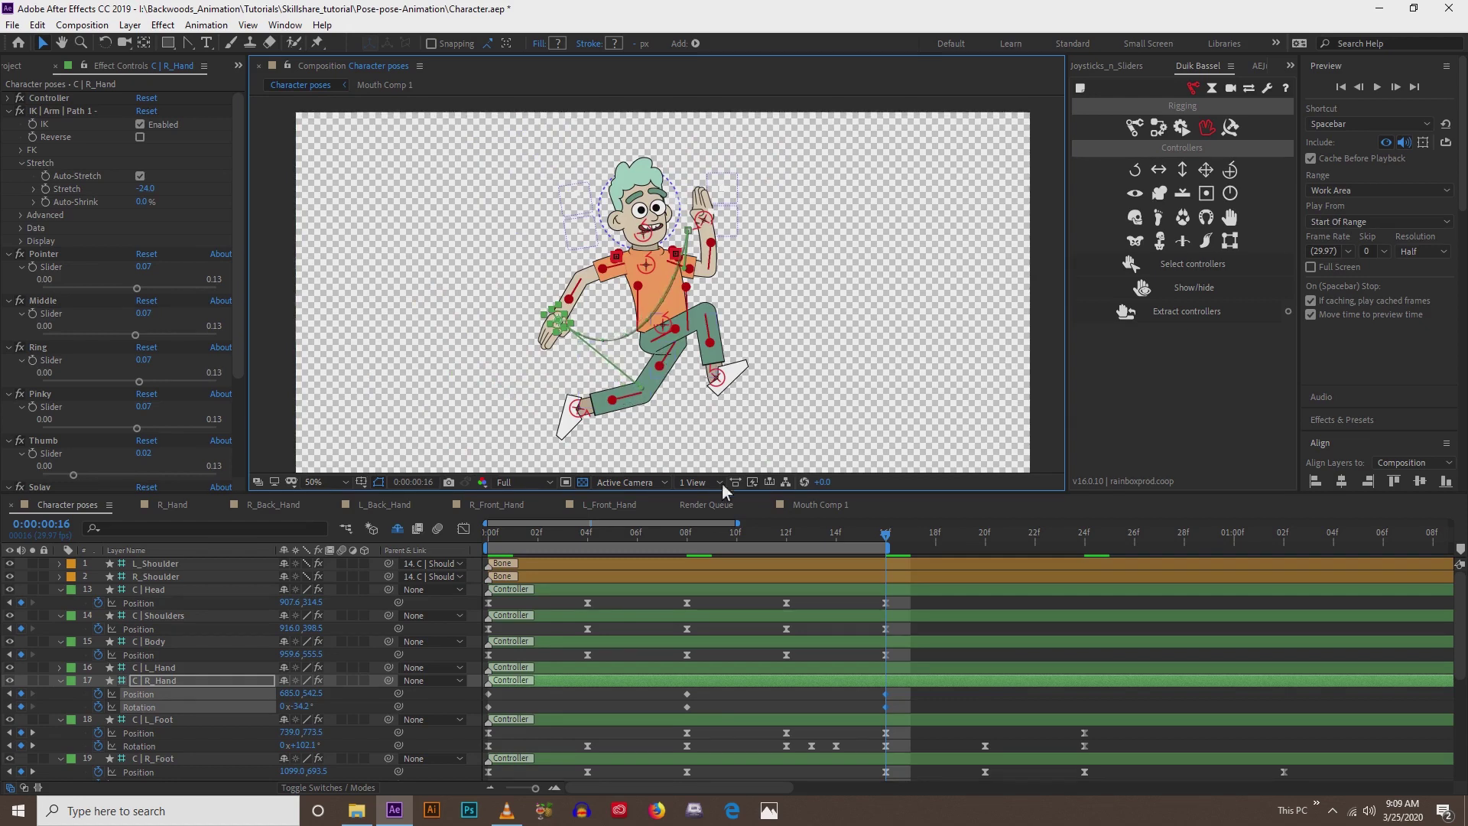
pyautogui.click(885, 703)
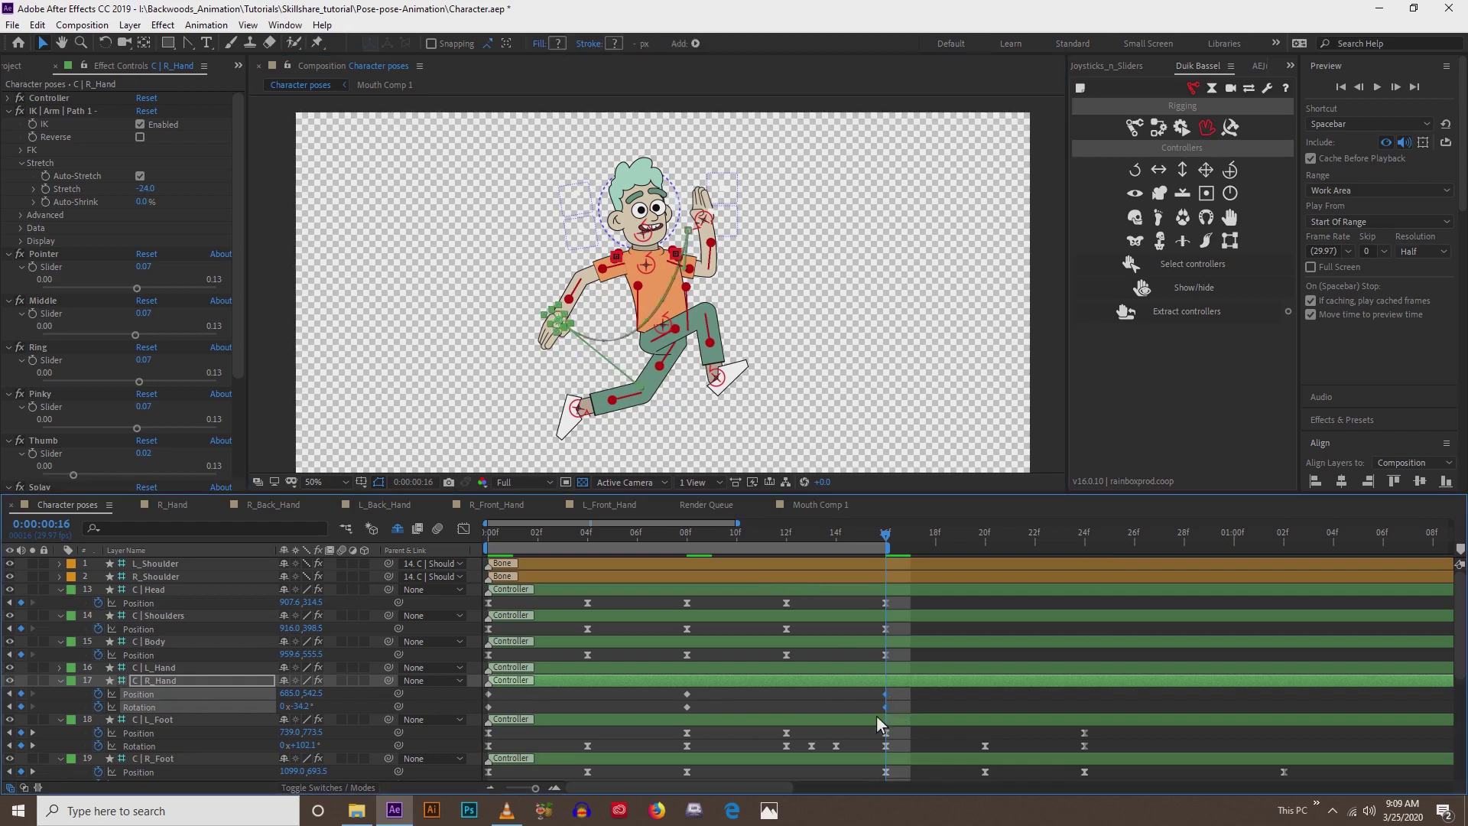
# - Ease all of the right hand's Position and Rotation keyframes and extend their speed handles for sharp peaks at mid-swing
pyautogui.click(487, 539)
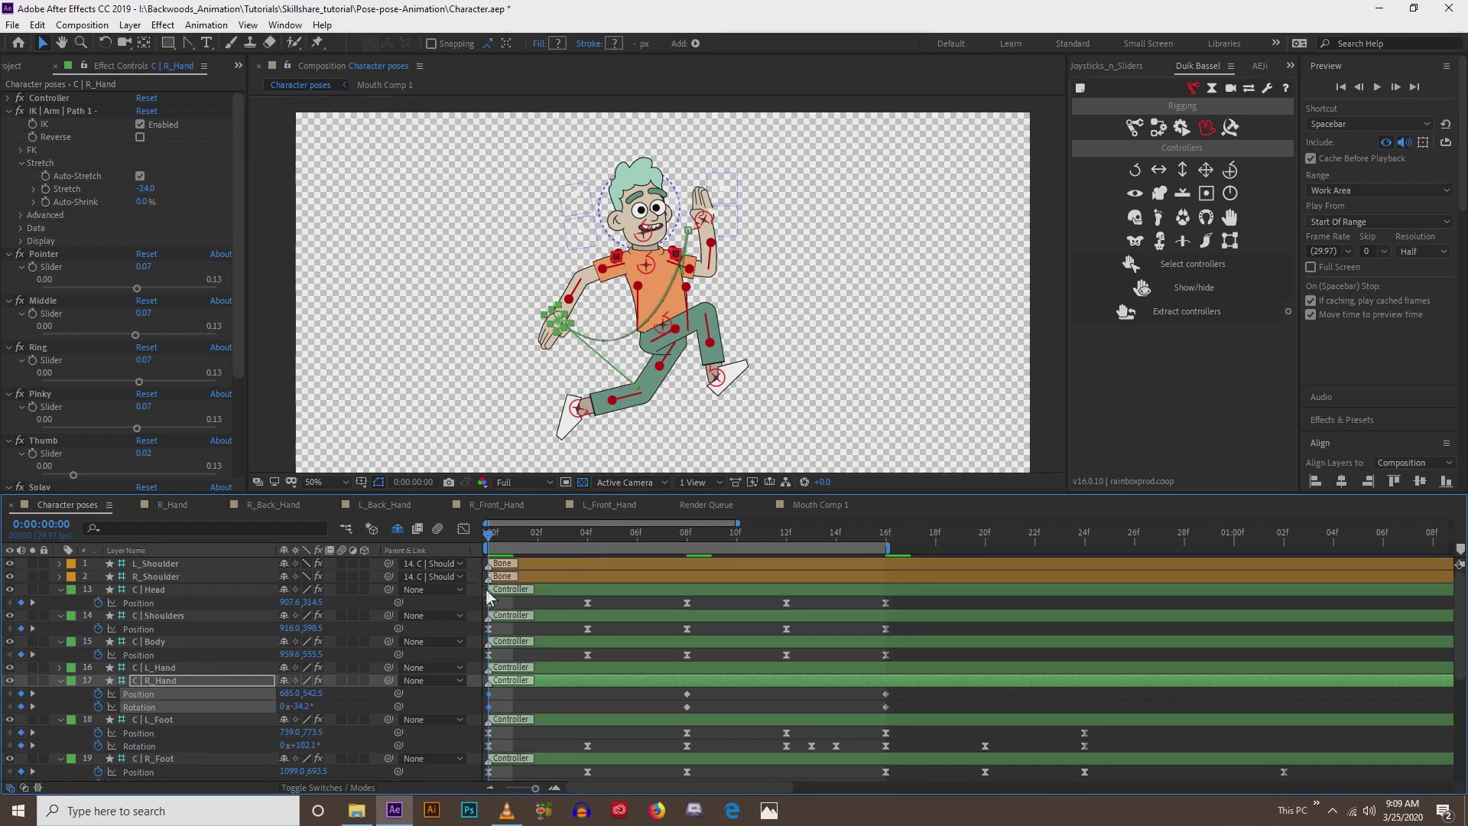
pyautogui.moveTo(897, 694); pyautogui.dragTo(484, 712)
pyautogui.click(457, 531)
pyautogui.moveTo(916, 686); pyautogui.dragTo(433, 740)
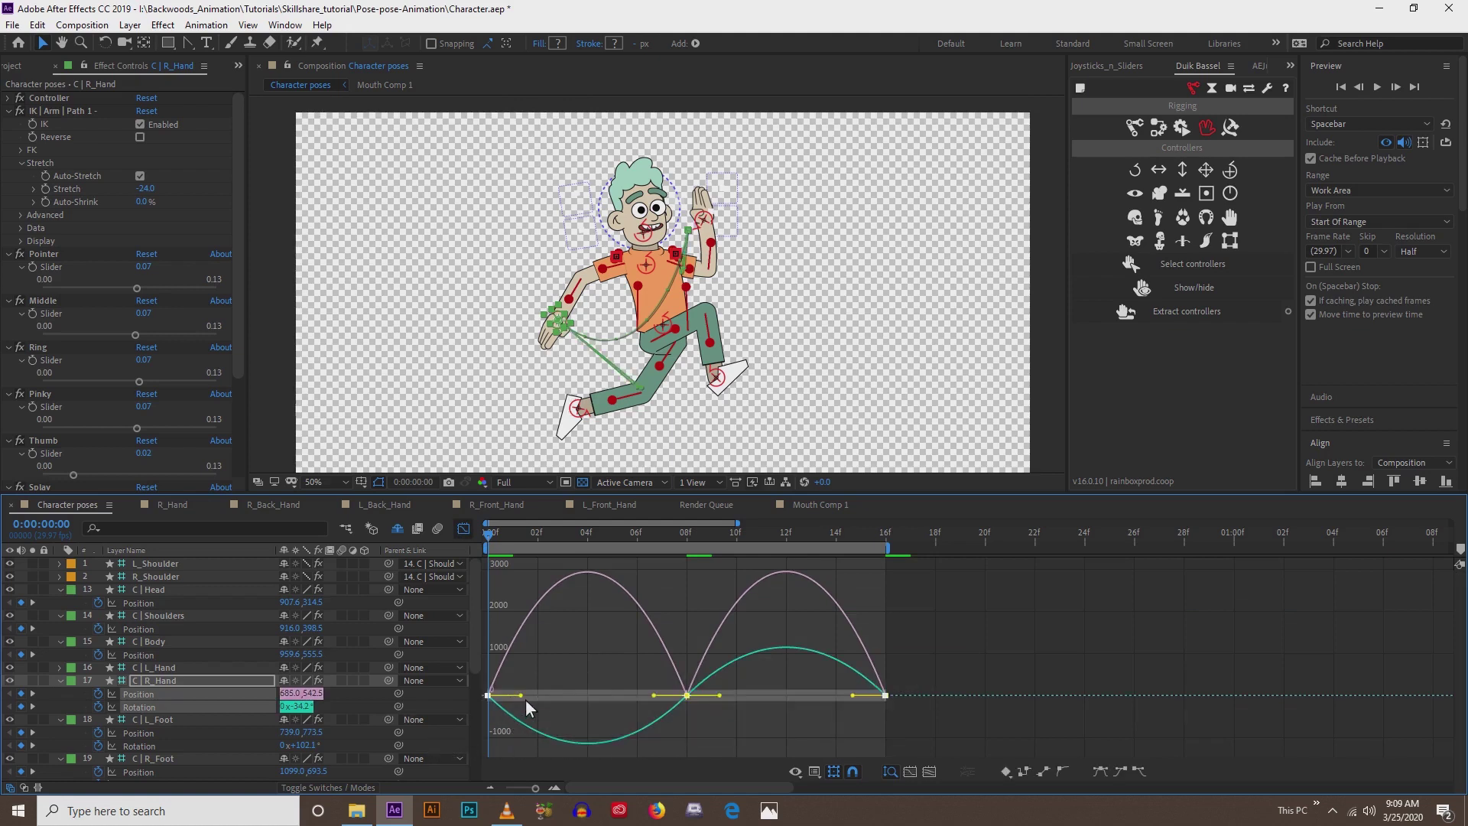
pyautogui.moveTo(524, 697); pyautogui.dragTo(575, 699)
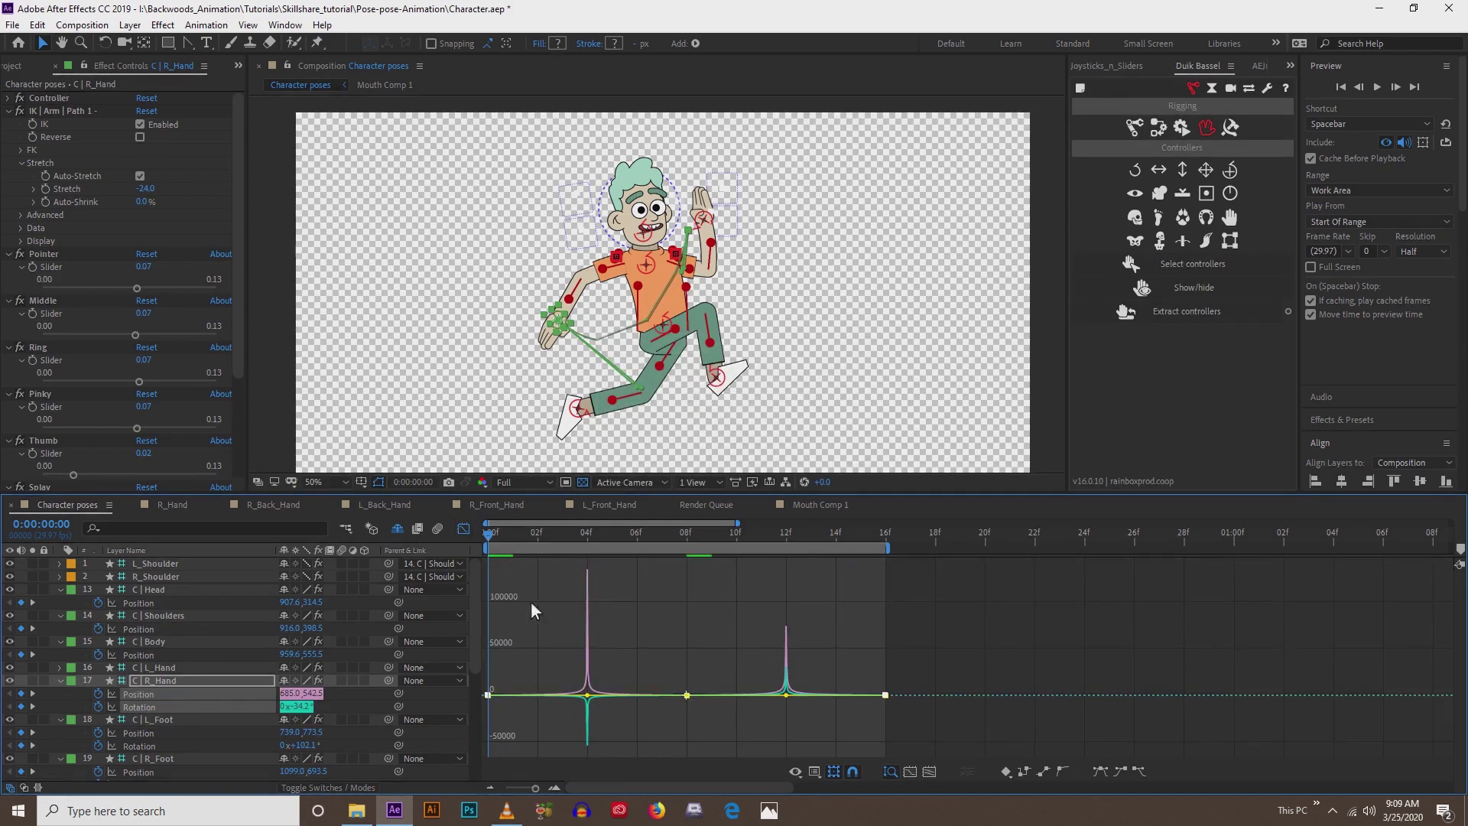
pyautogui.click(463, 528)
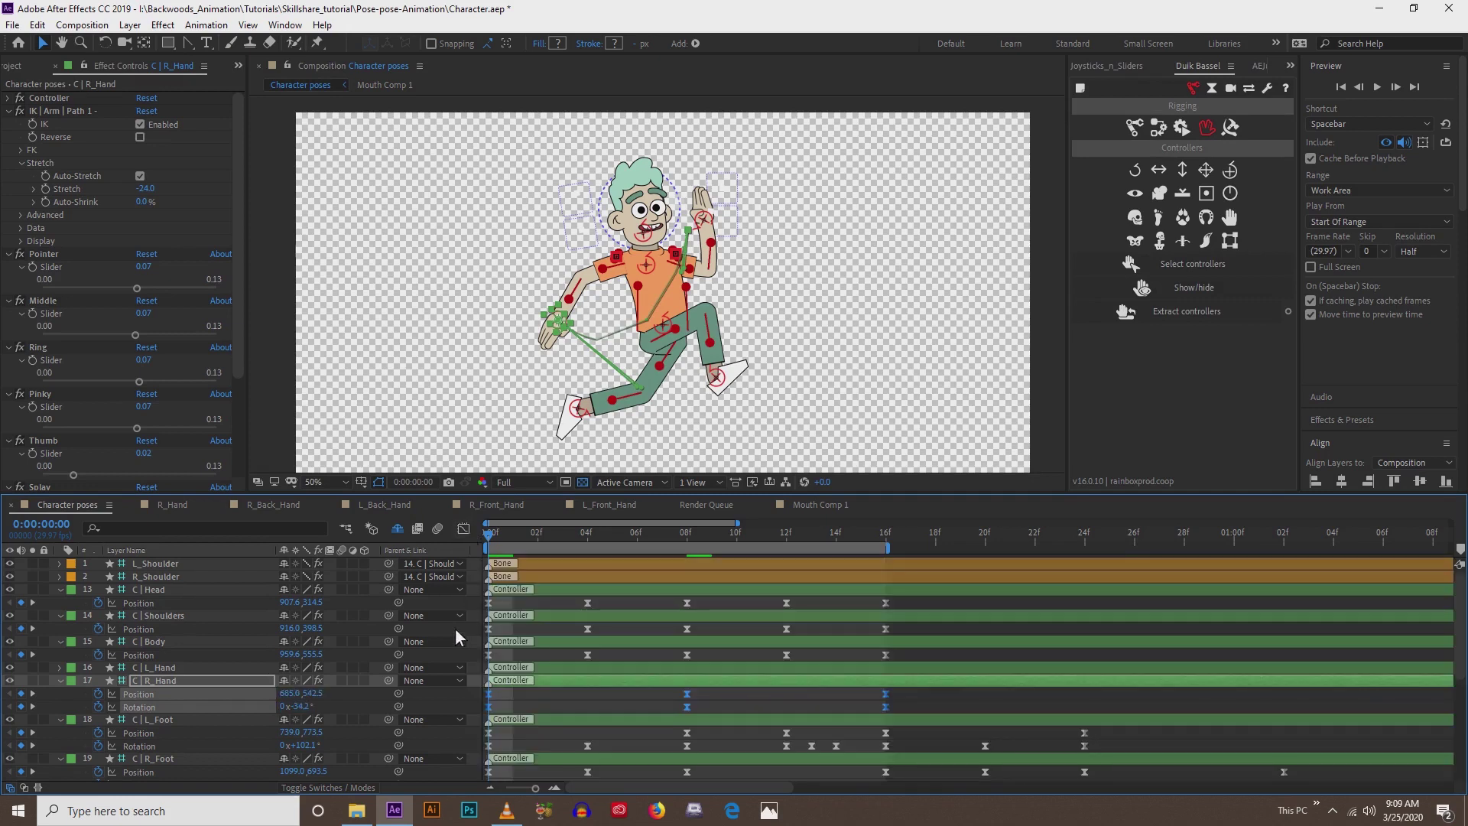
# - Offset the right hand's Rotation keyframes one frame later, and play back and scrub the cycle to check the arm swing
pyautogui.click(222, 687)
pyautogui.click(207, 709)
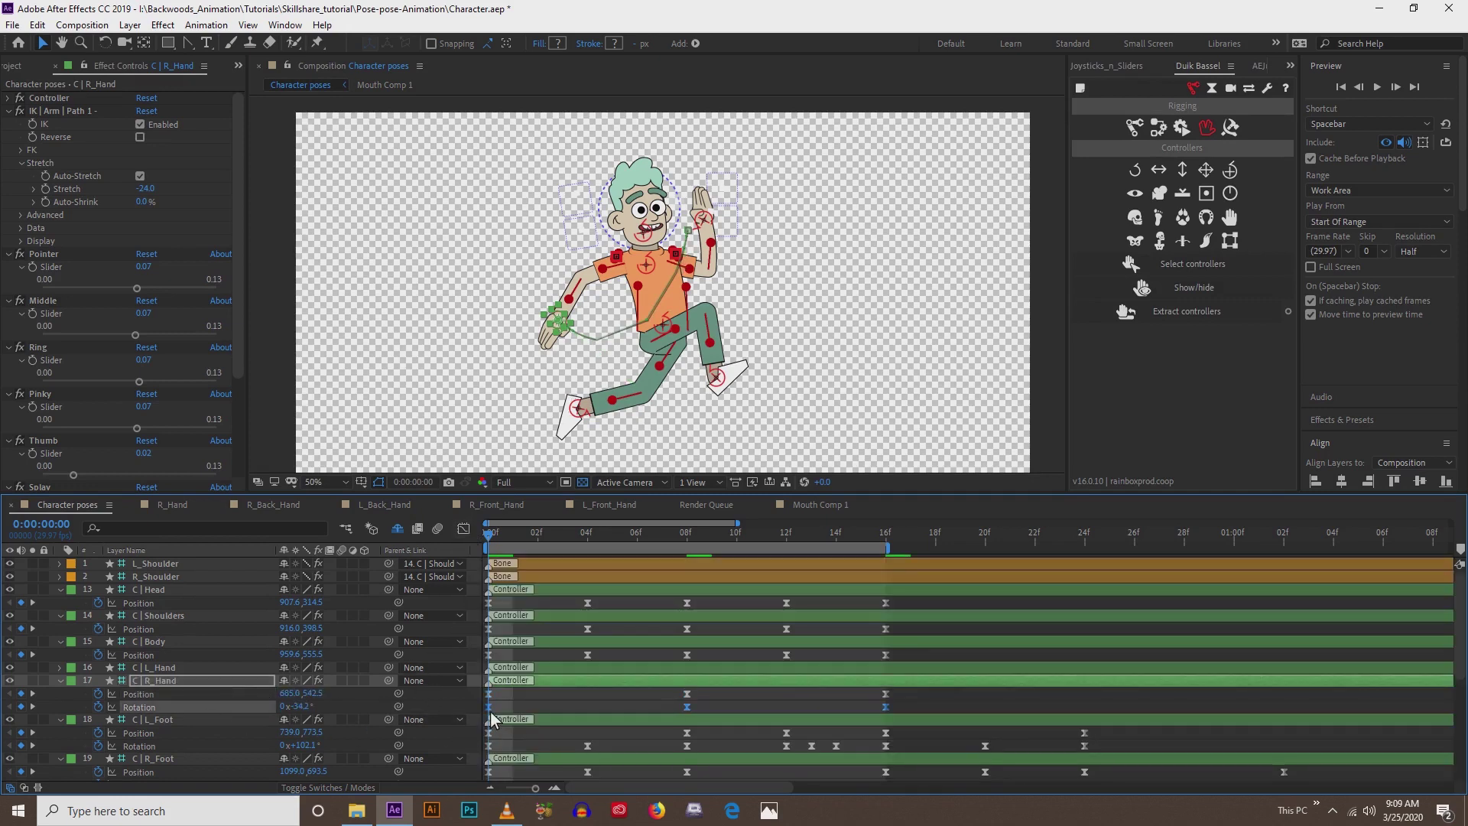
pyautogui.moveTo(489, 707); pyautogui.dragTo(505, 716)
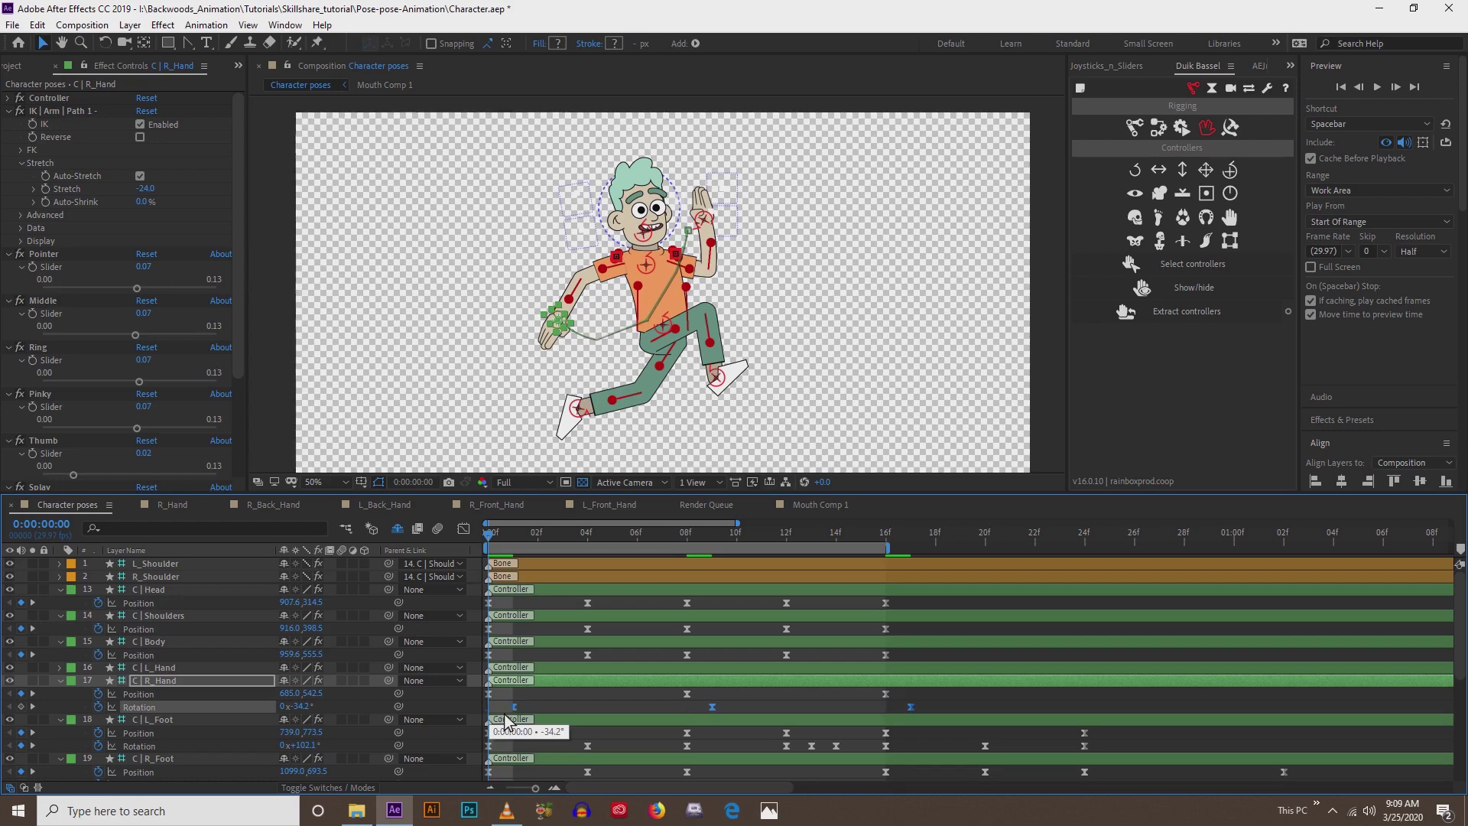
pyautogui.press('space')
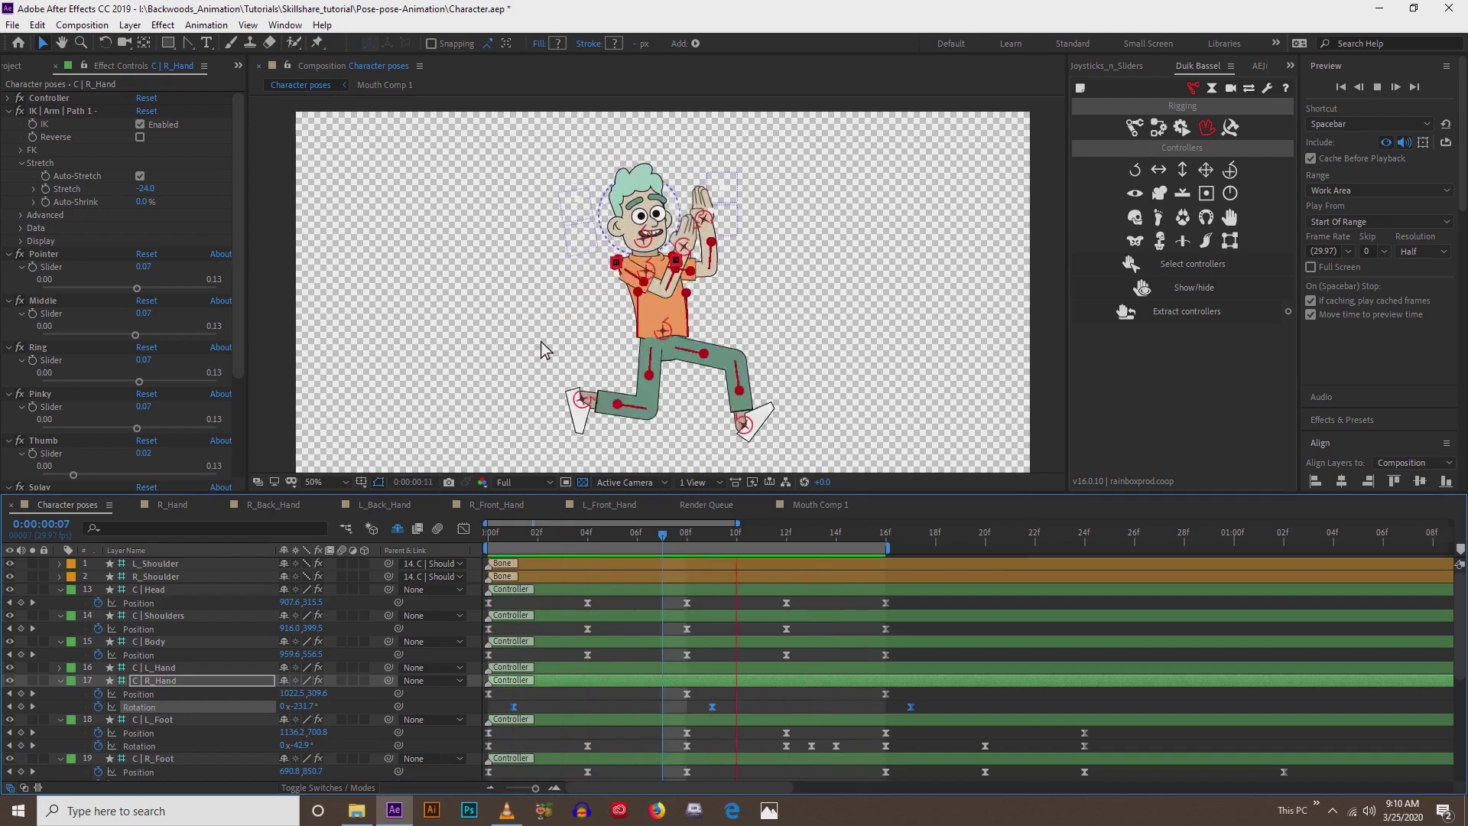
pyautogui.click(494, 544)
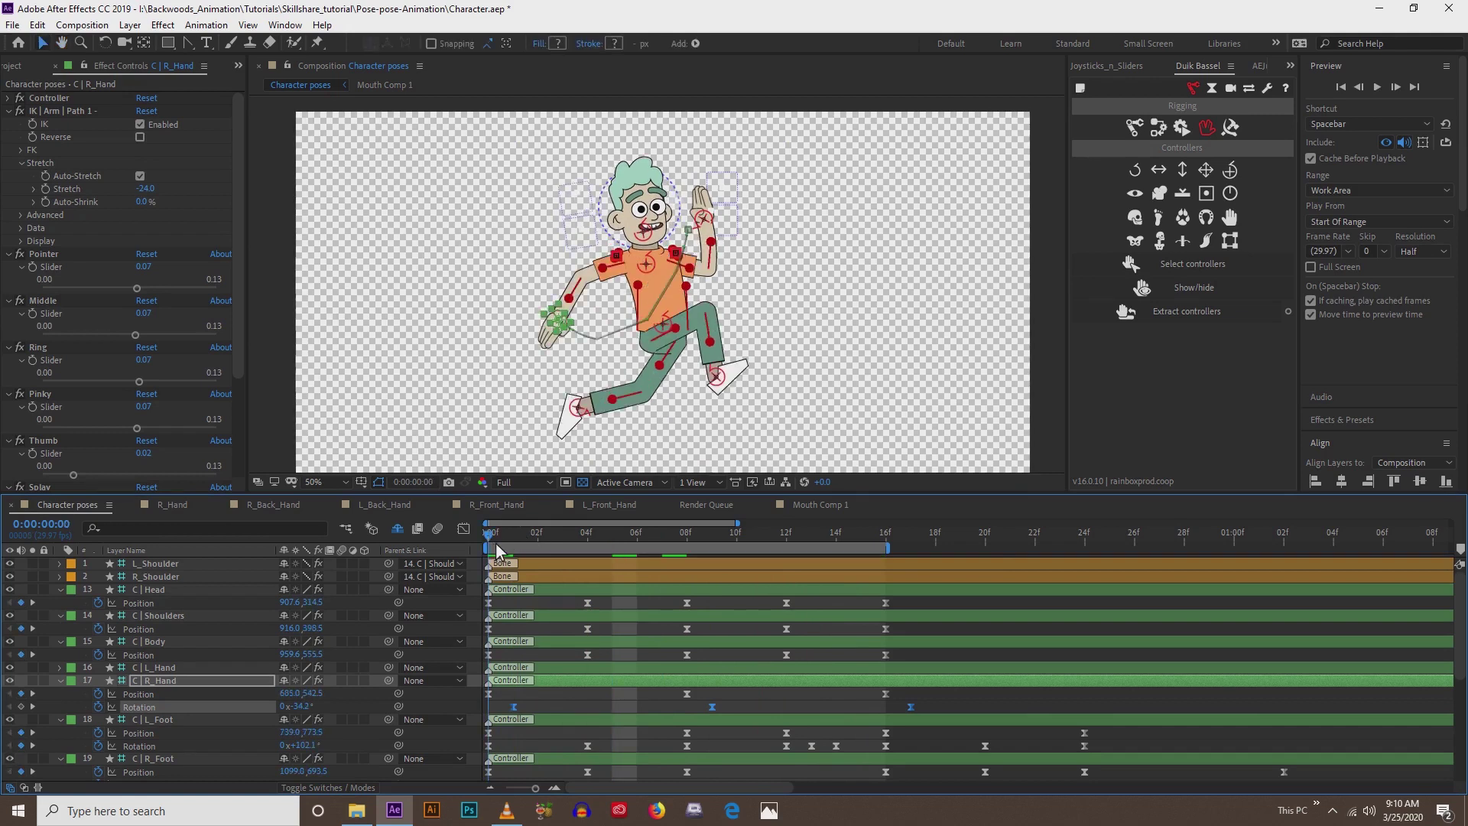
pyautogui.moveTo(496, 550); pyautogui.dragTo(612, 582)
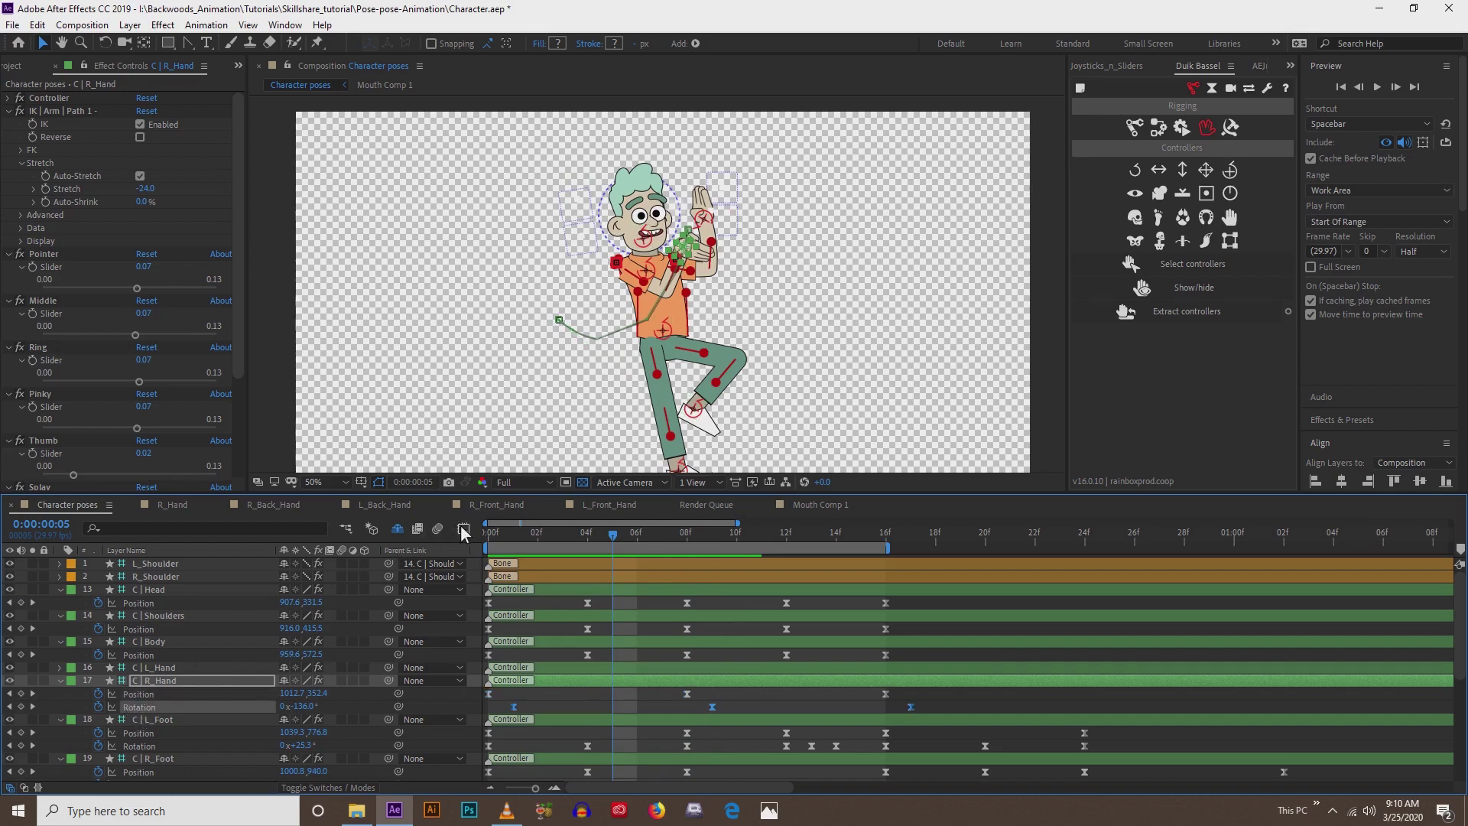
# - Shorten the speed handles of all the right hand's Rotation keyframes to soften the mid-swing peaks, and play back the cycle
pyautogui.hotkey('shift', 'F3')
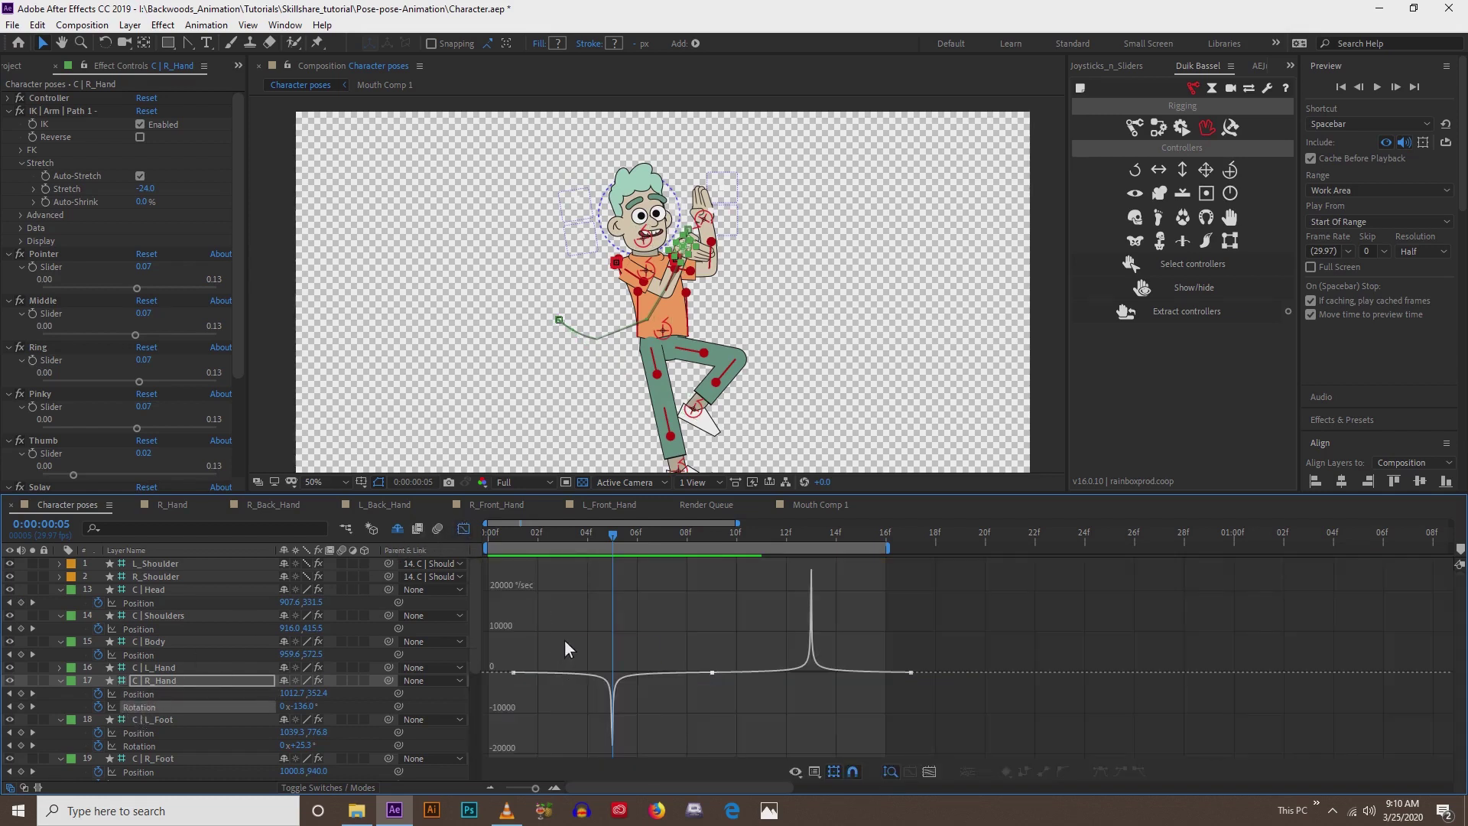
pyautogui.moveTo(501, 641); pyautogui.dragTo(1009, 707)
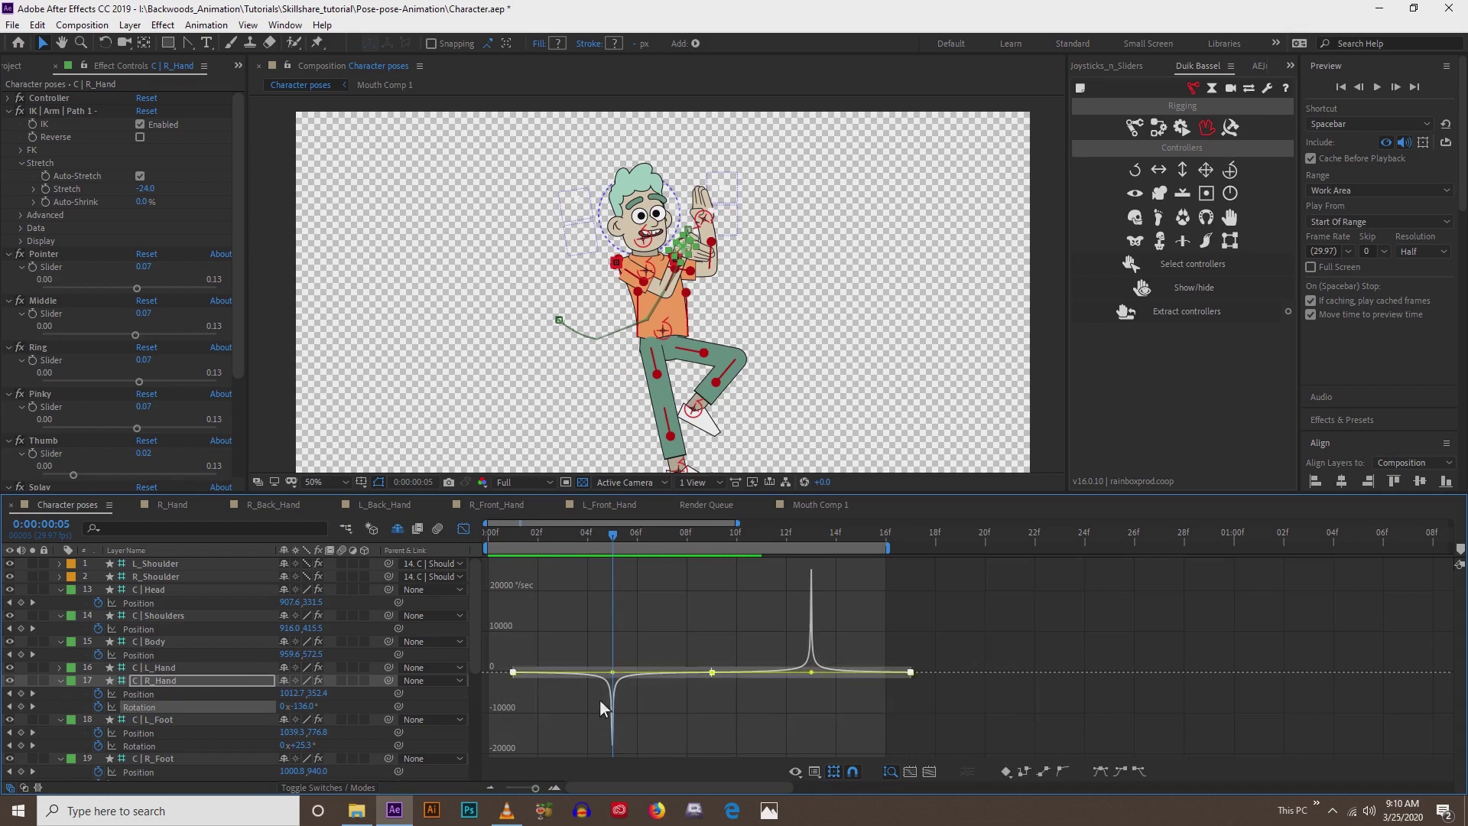
pyautogui.moveTo(623, 672); pyautogui.dragTo(604, 664)
pyautogui.press('space')
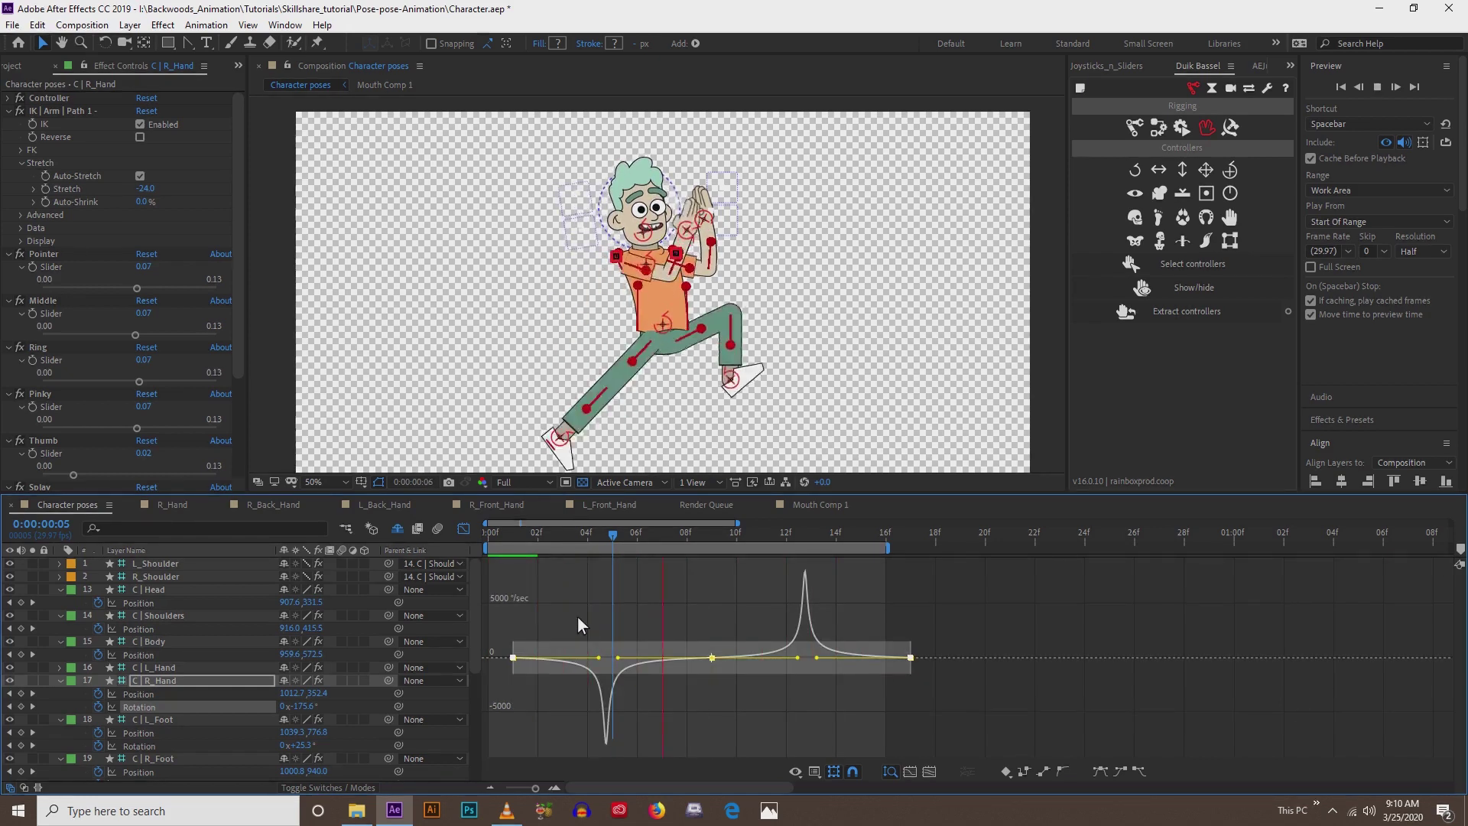
pyautogui.moveTo(571, 667)
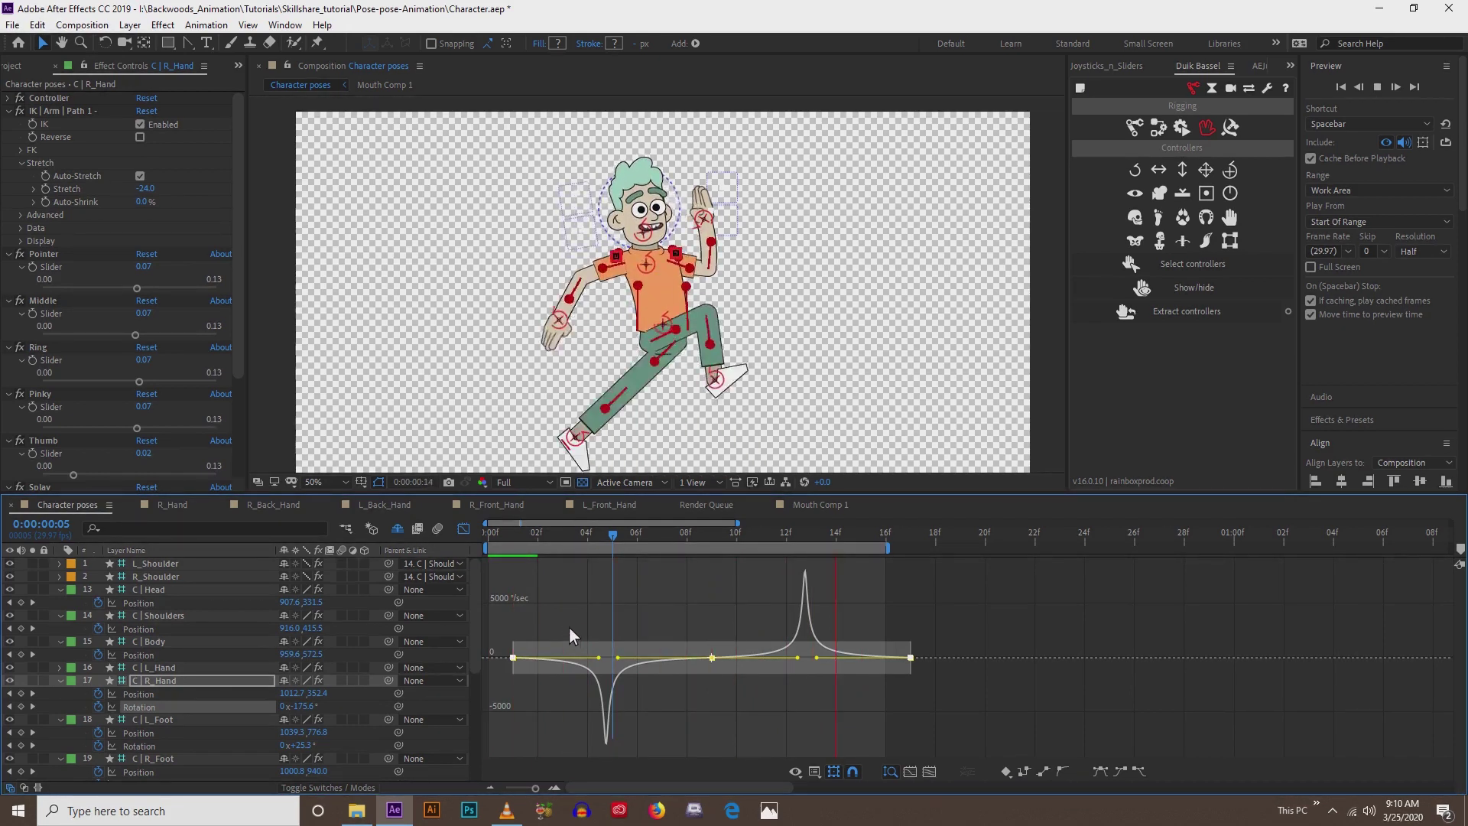
pyautogui.press('space')
pyautogui.click(462, 529)
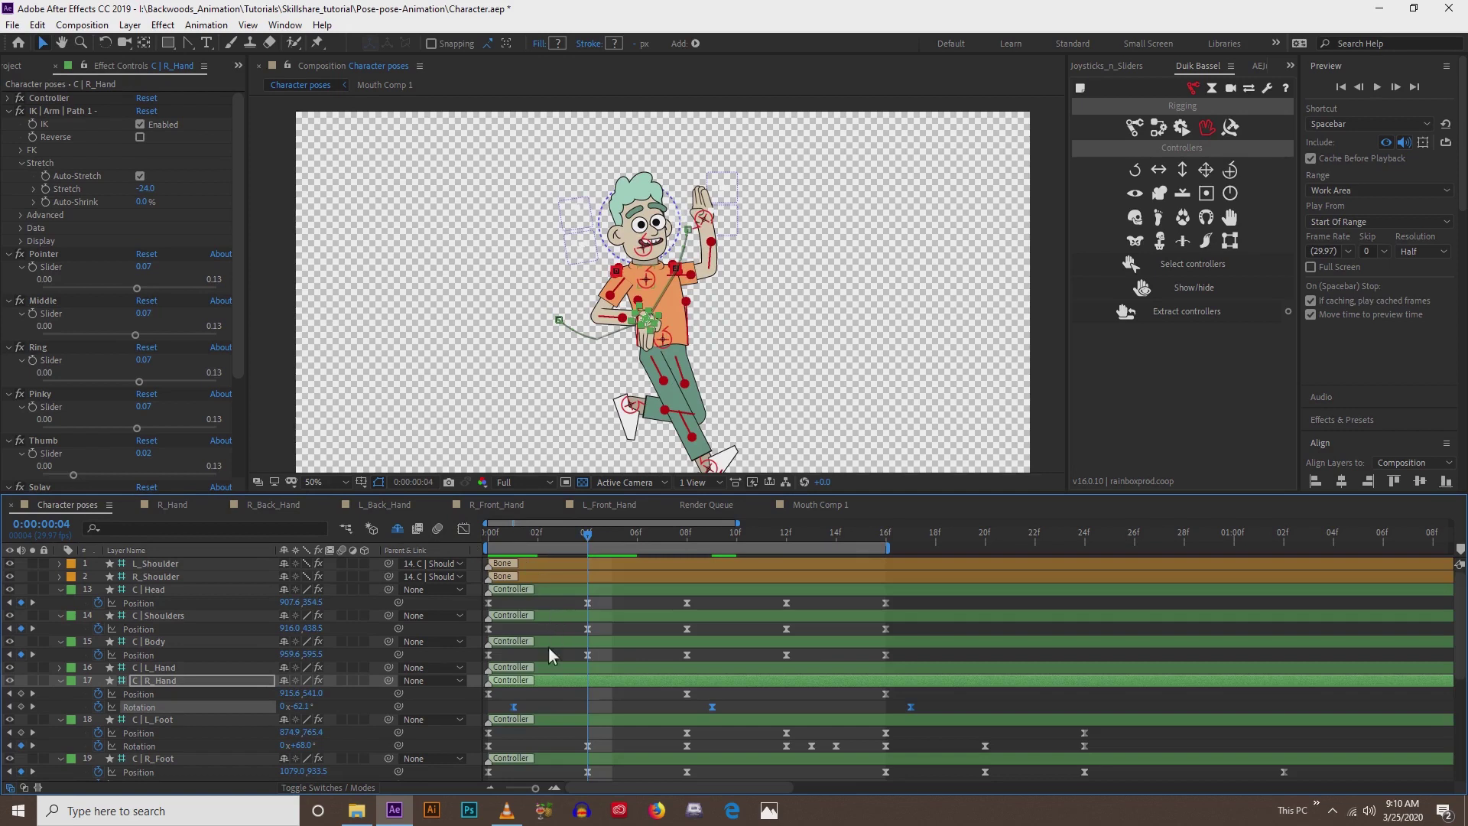
# - Extend the right hand's motion path handle at frame 0 downward to deepen the forward swing's arc, and play it back
pyautogui.click(490, 695)
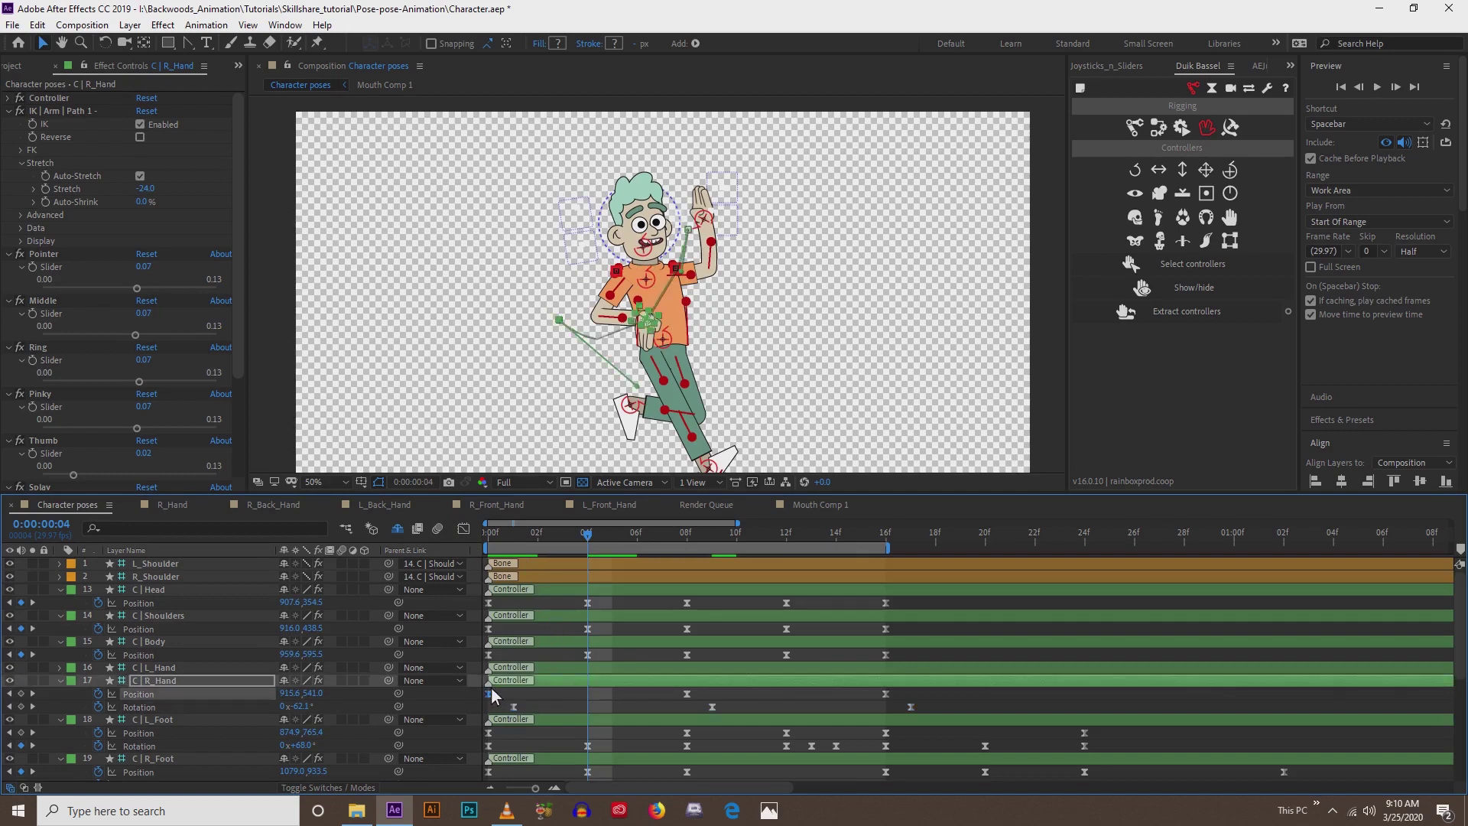
pyautogui.moveTo(627, 321); pyautogui.dragTo(627, 275)
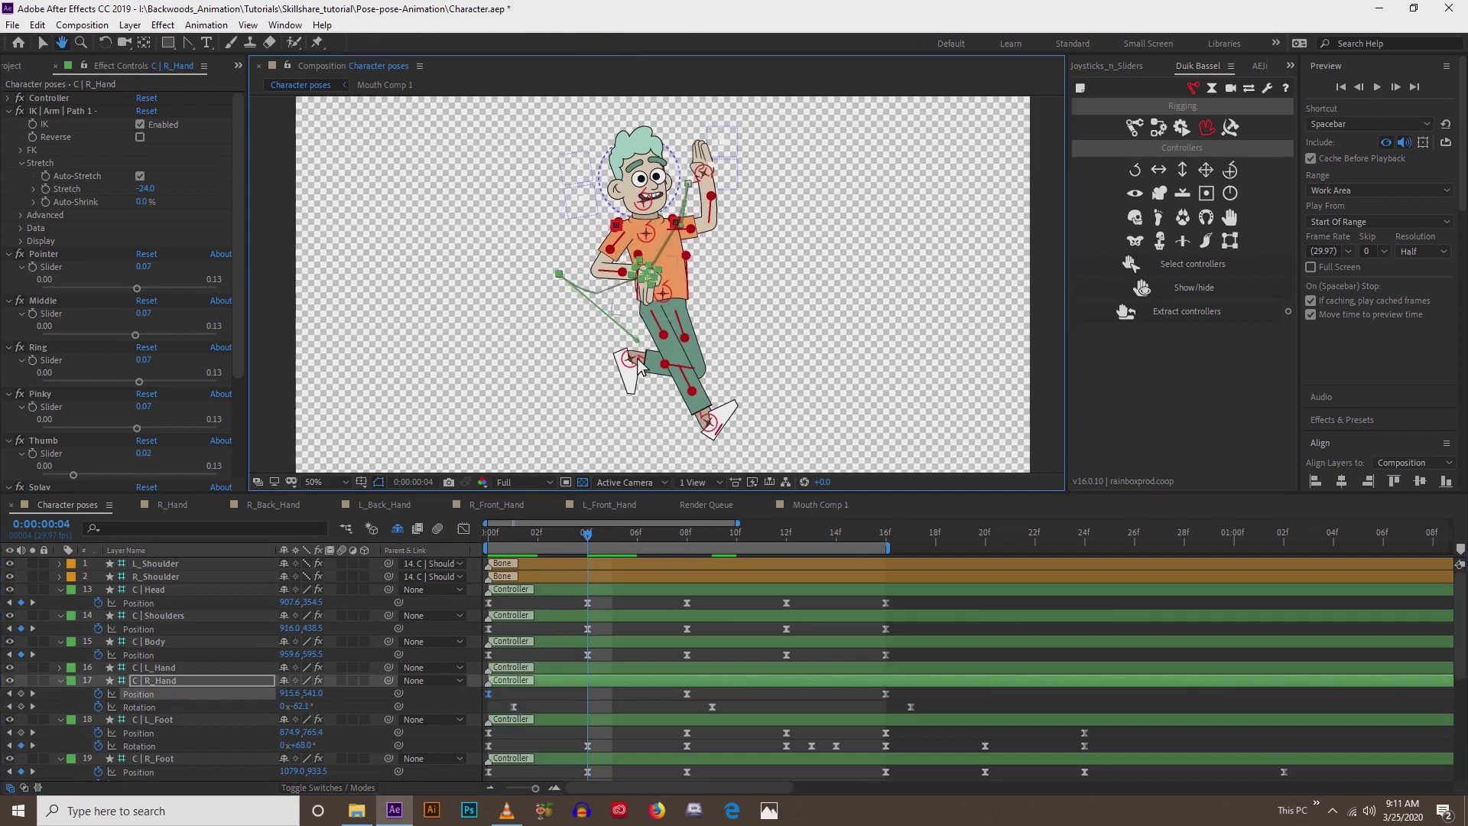
pyautogui.moveTo(643, 373); pyautogui.dragTo(671, 427)
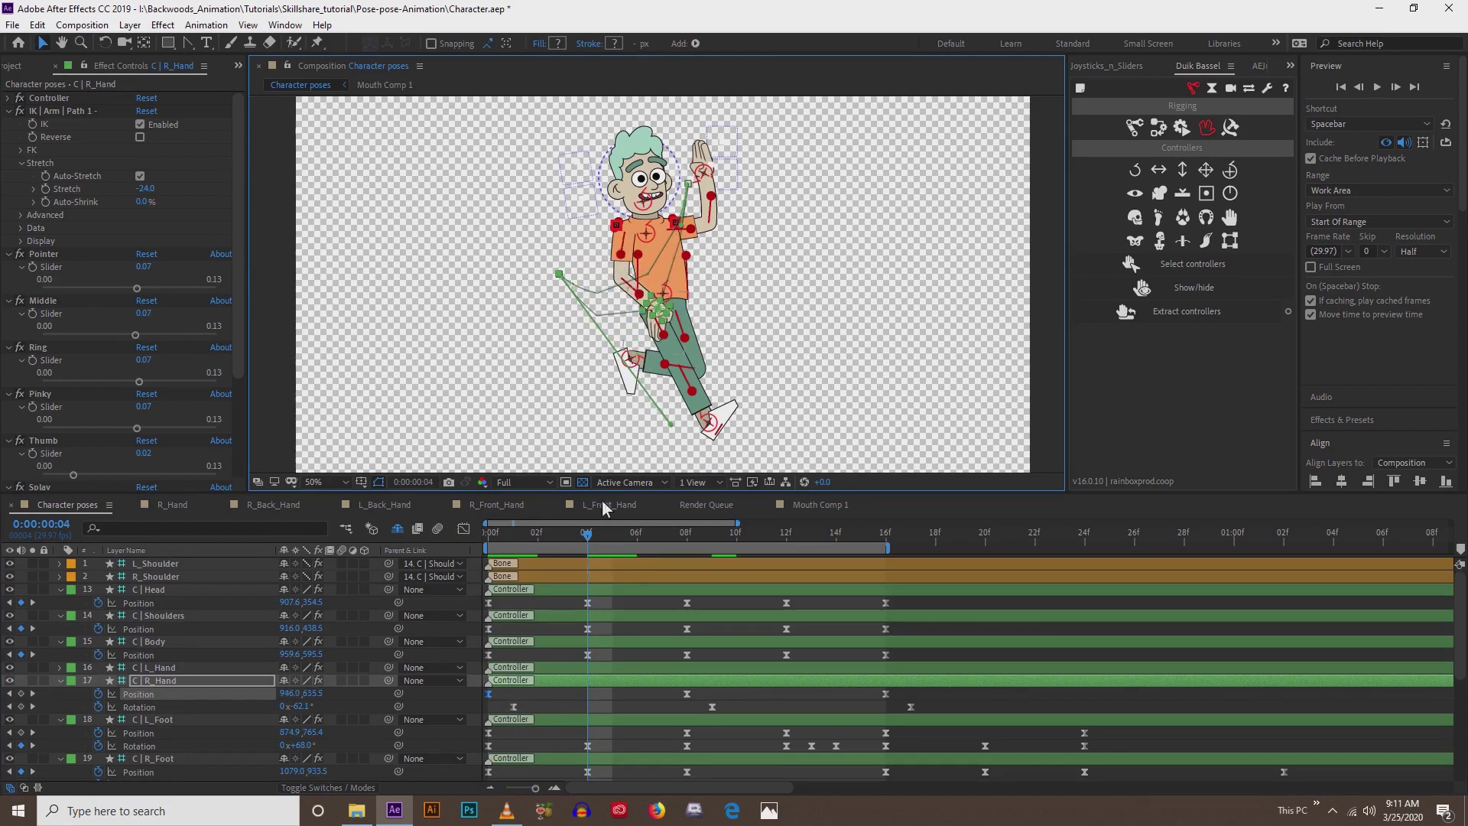
pyautogui.click(686, 694)
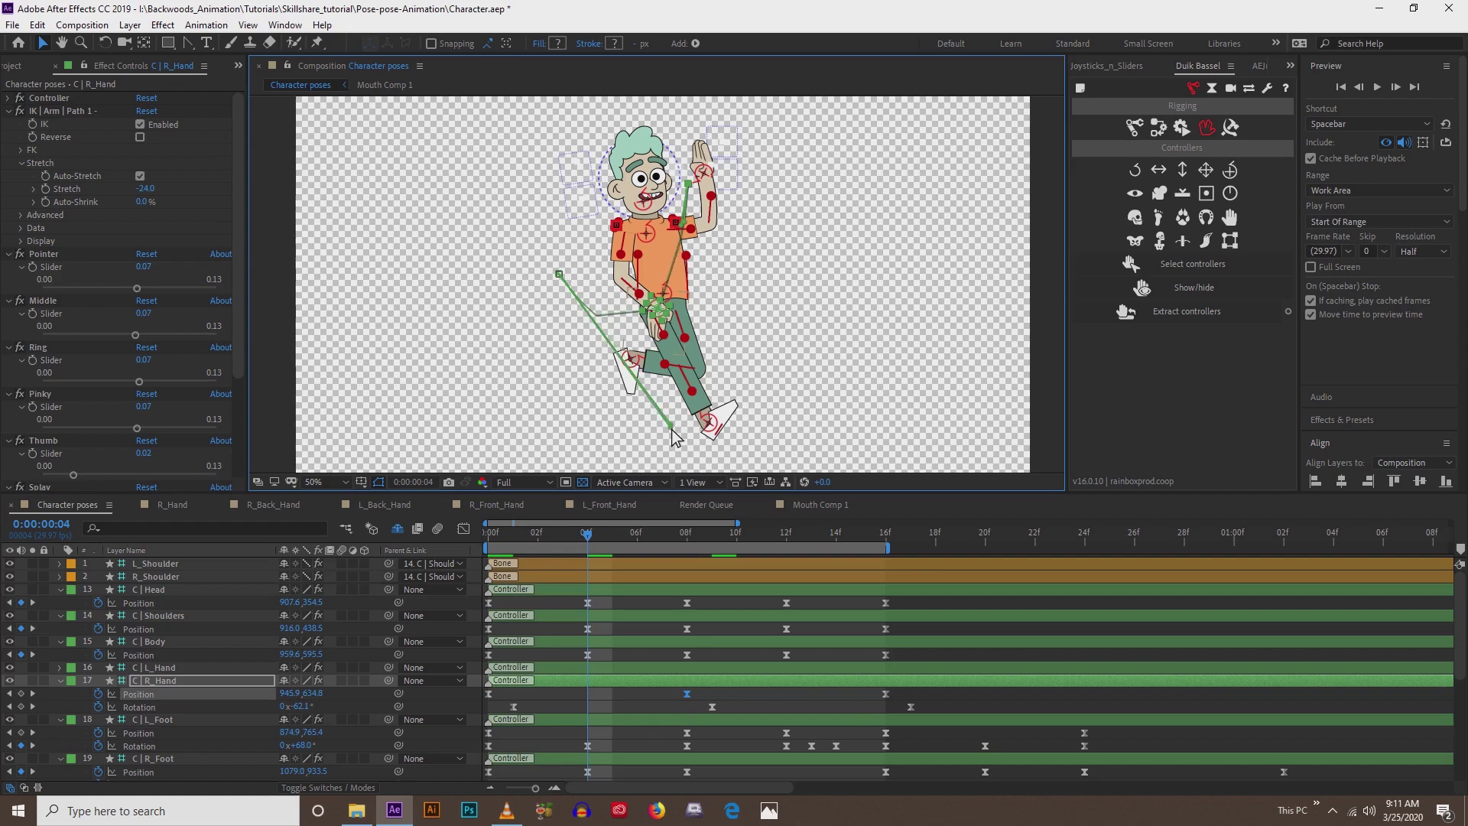
pyautogui.press('space')
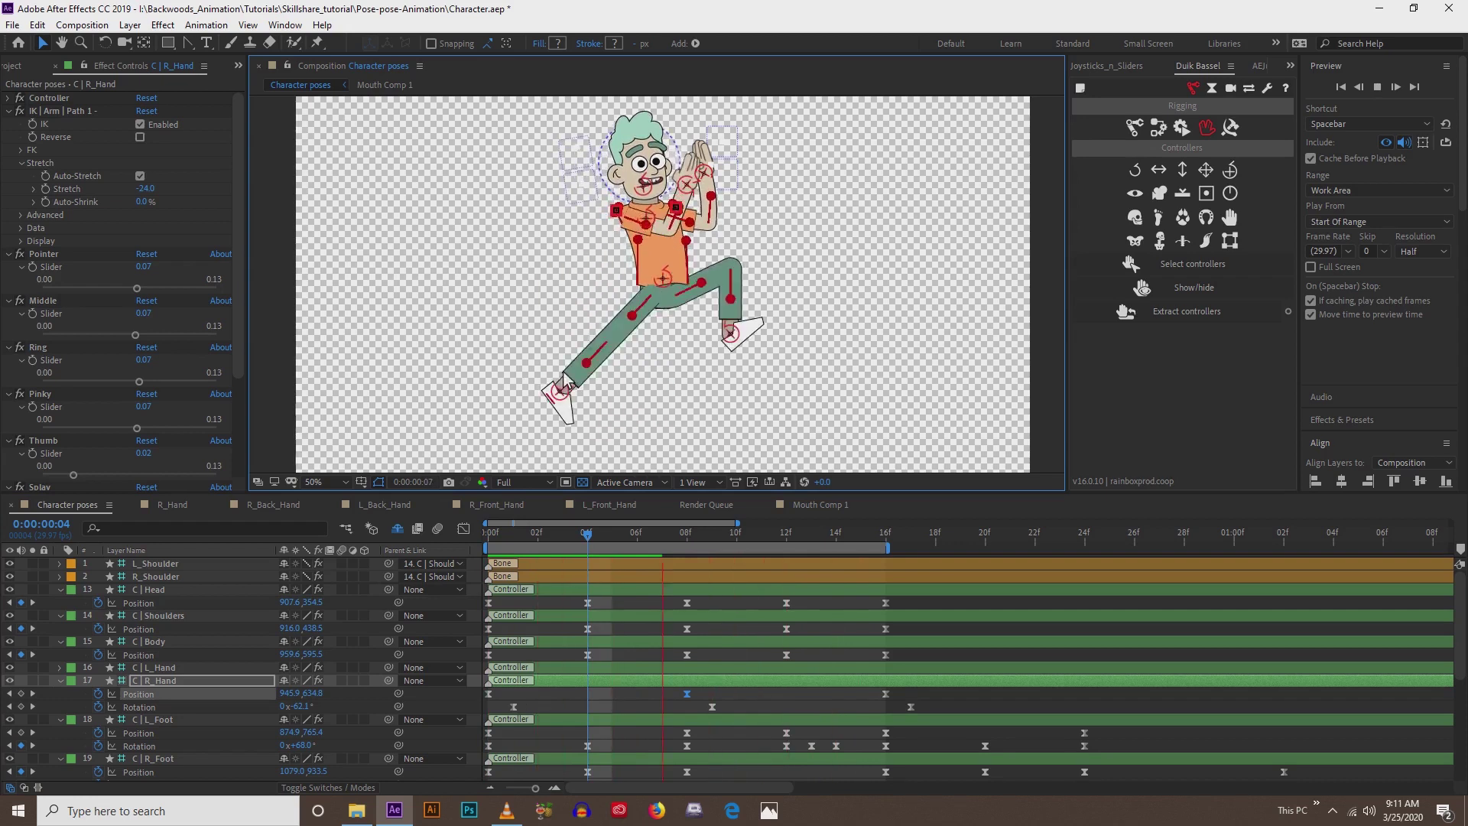
# - Scrub between frames 4 and 8 and replay the cycle to check the right arm's forward swing
pyautogui.click(679, 534)
pyautogui.moveTo(574, 530); pyautogui.dragTo(686, 582)
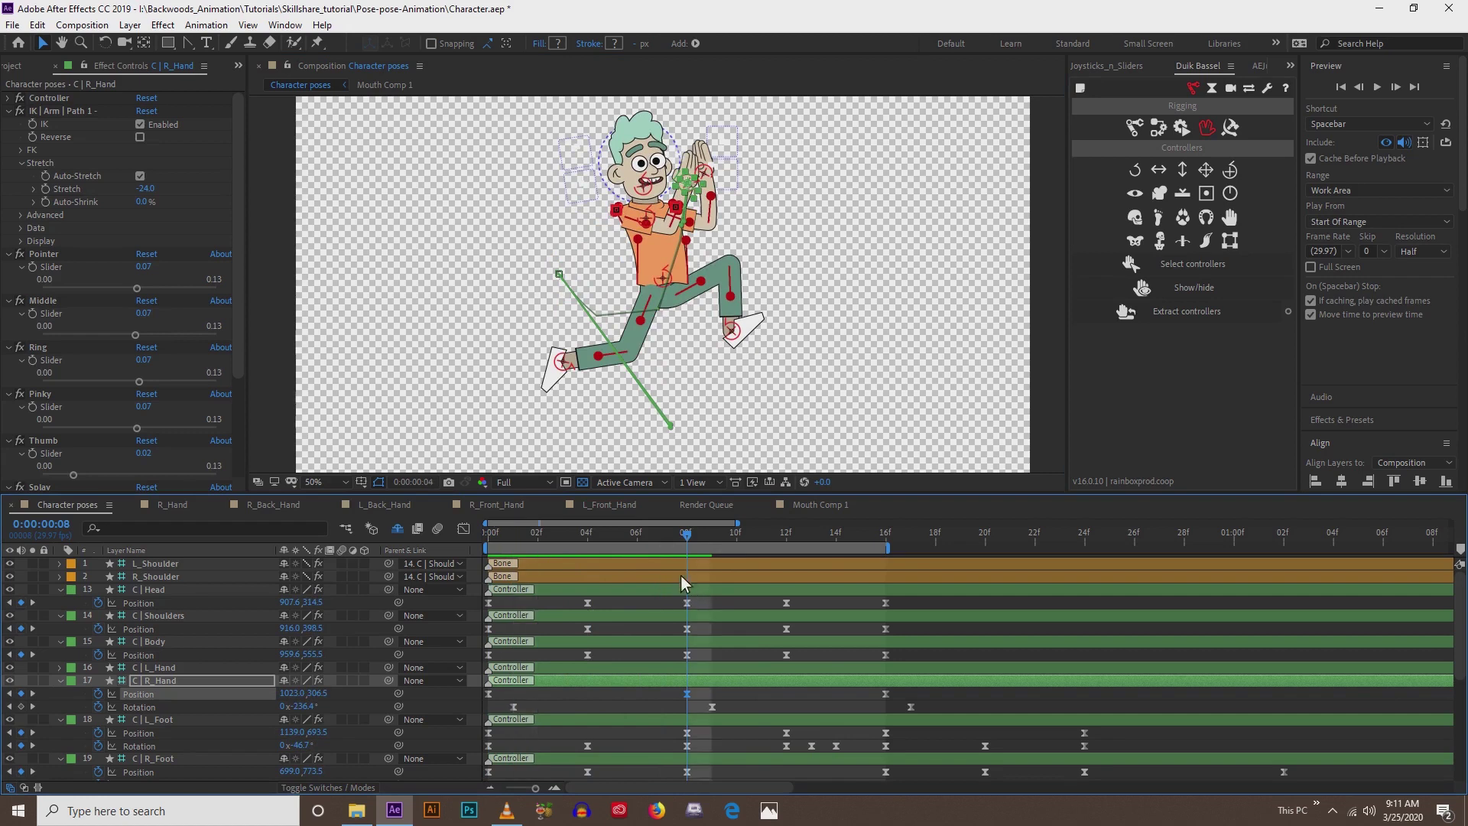
pyautogui.press('j')
pyautogui.moveTo(589, 535); pyautogui.dragTo(699, 551)
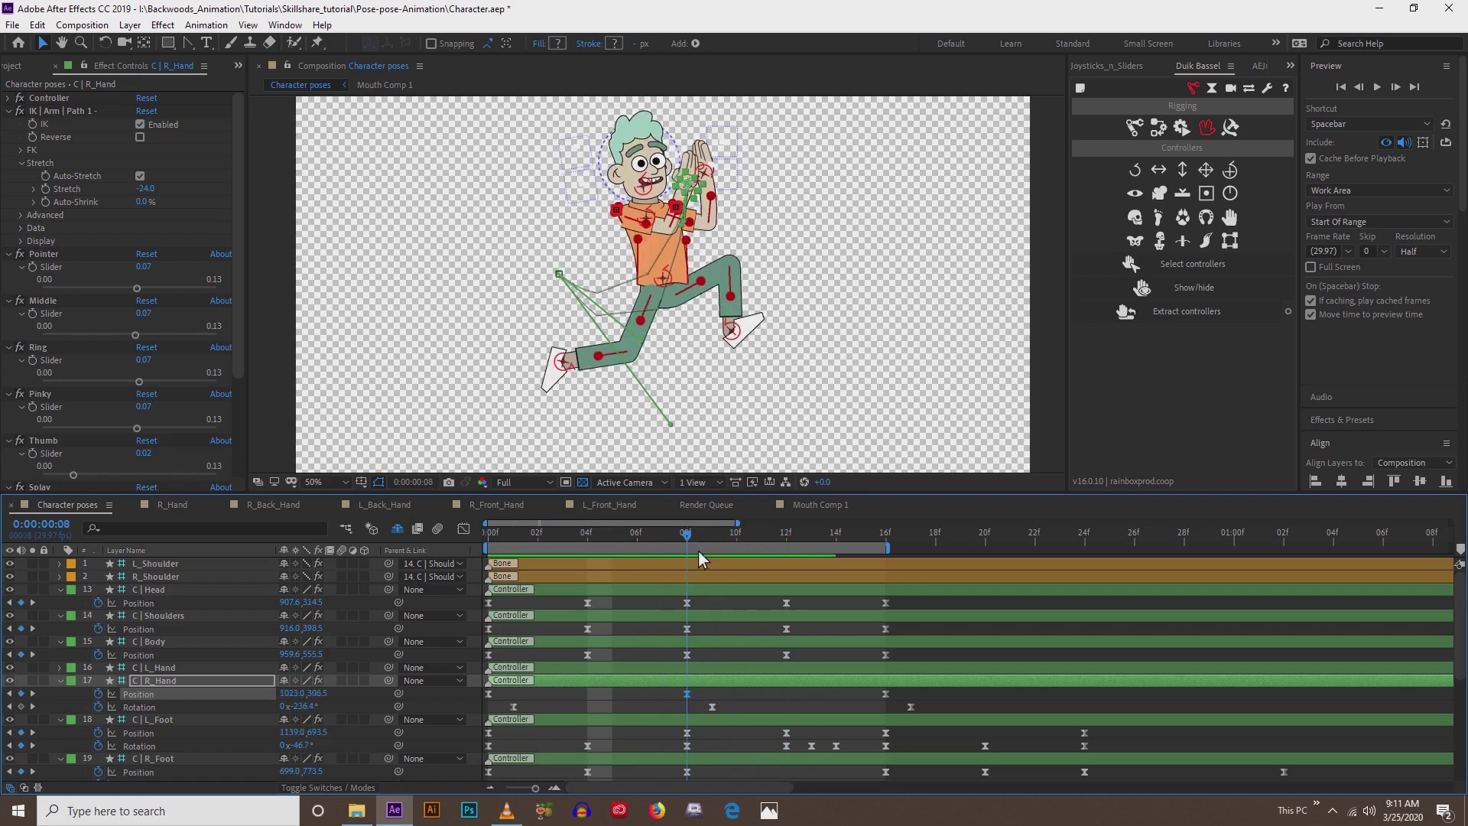
pyautogui.press('space')
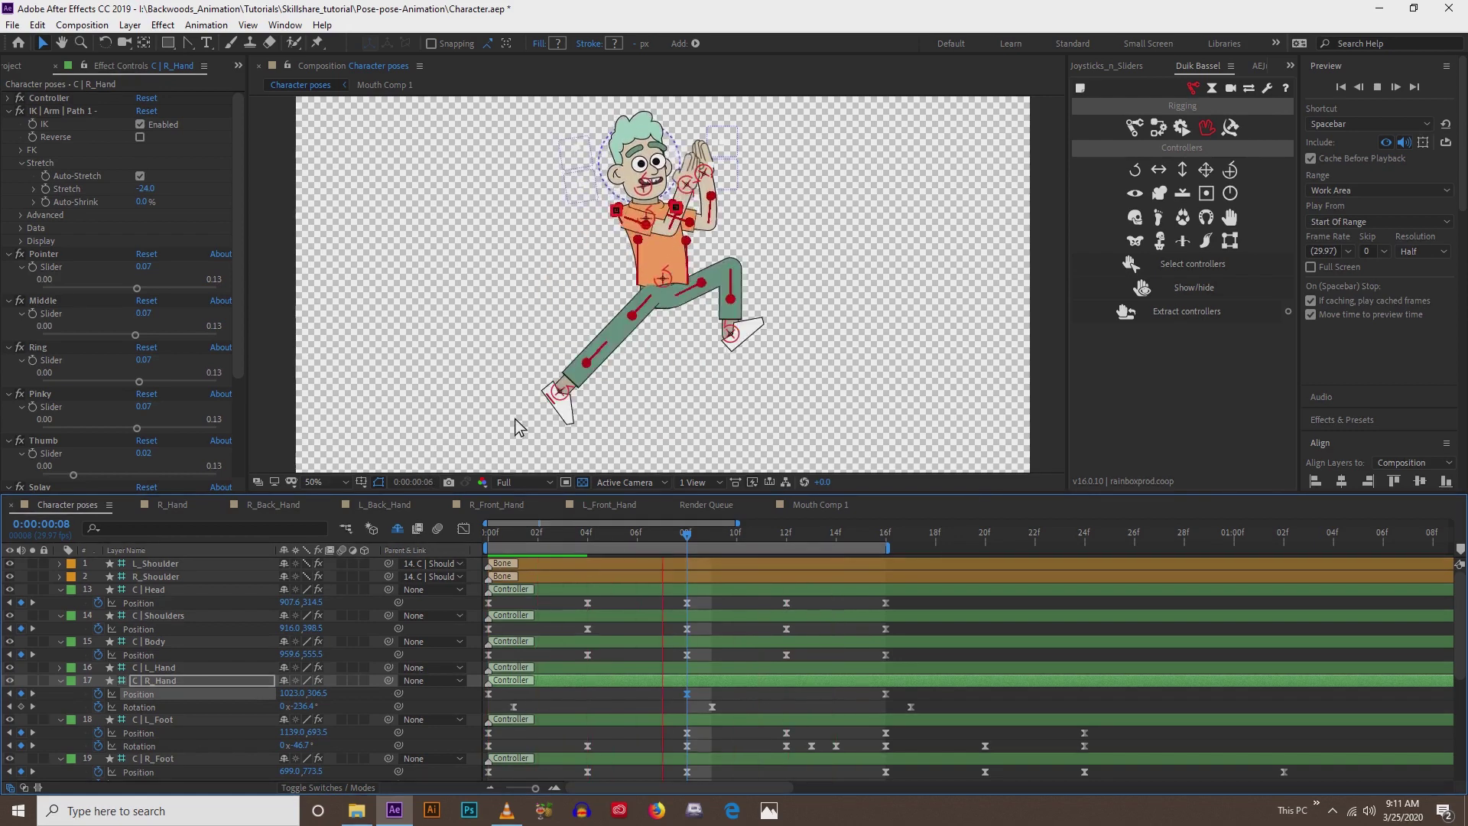
pyautogui.press('space')
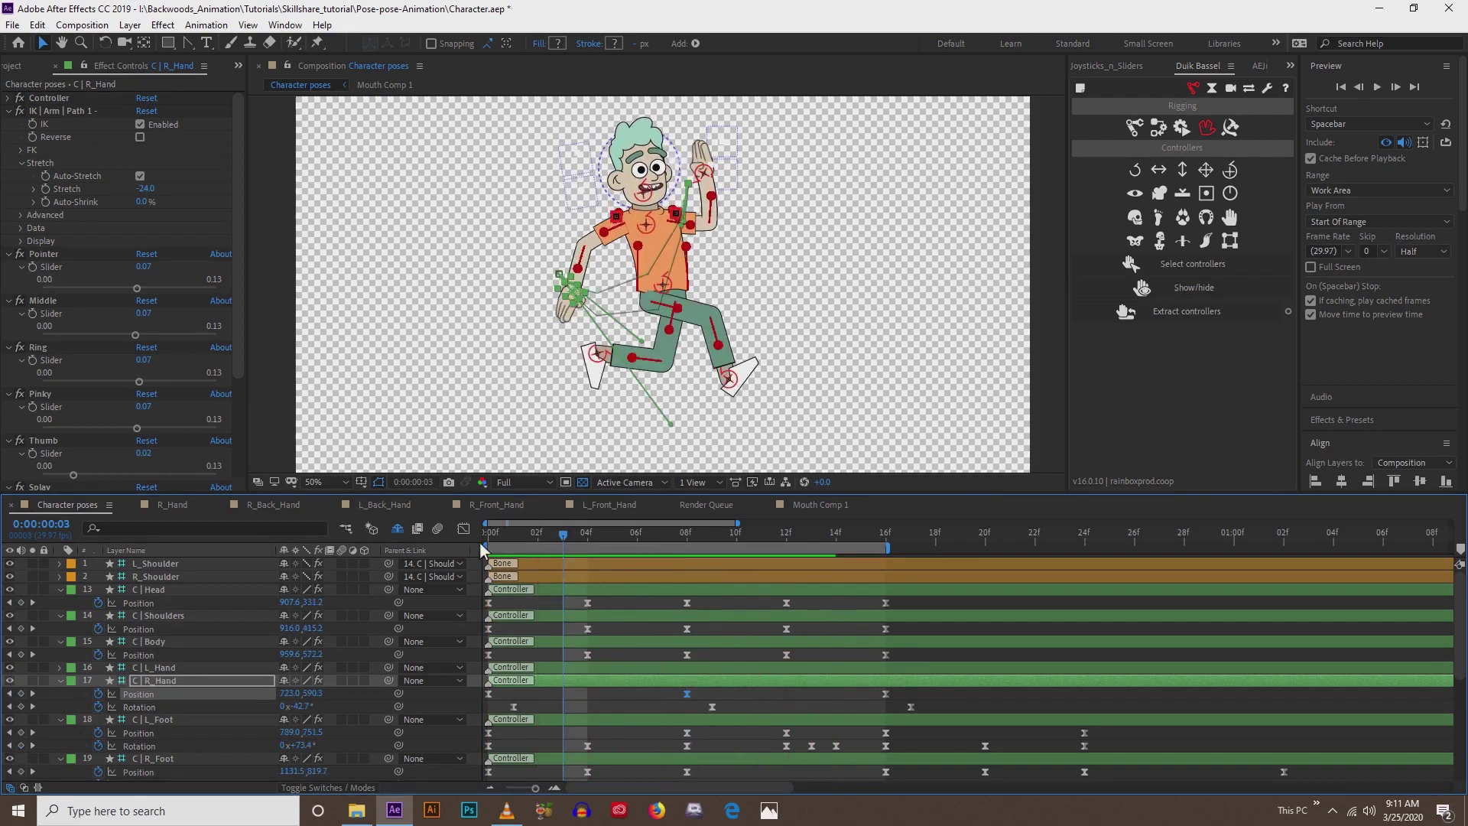
# - Copy all of the right hand's Position and Rotation keyframes and paste them at frame 16 to repeat the swing
pyautogui.click(490, 537)
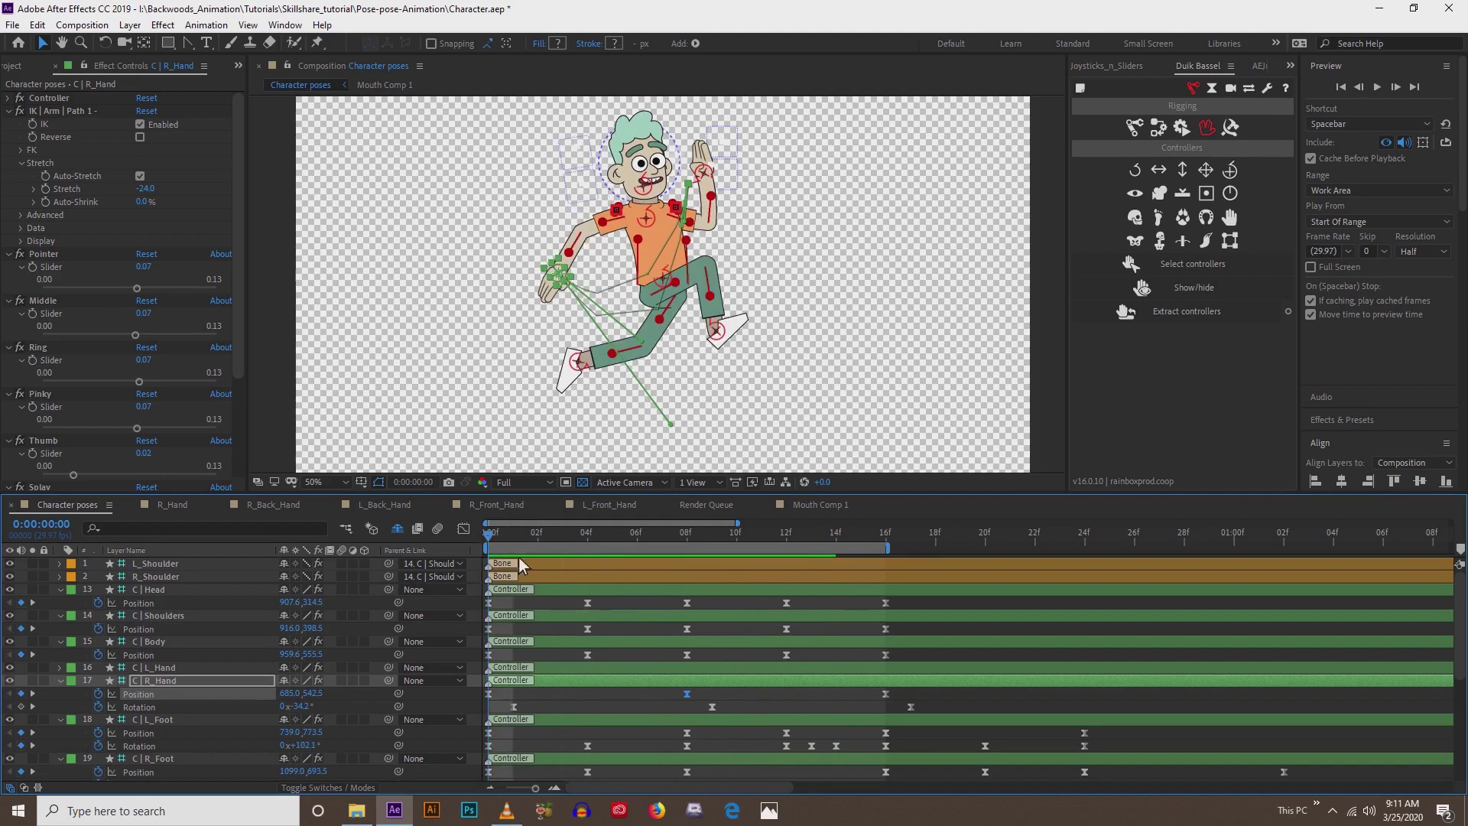
pyautogui.click(887, 535)
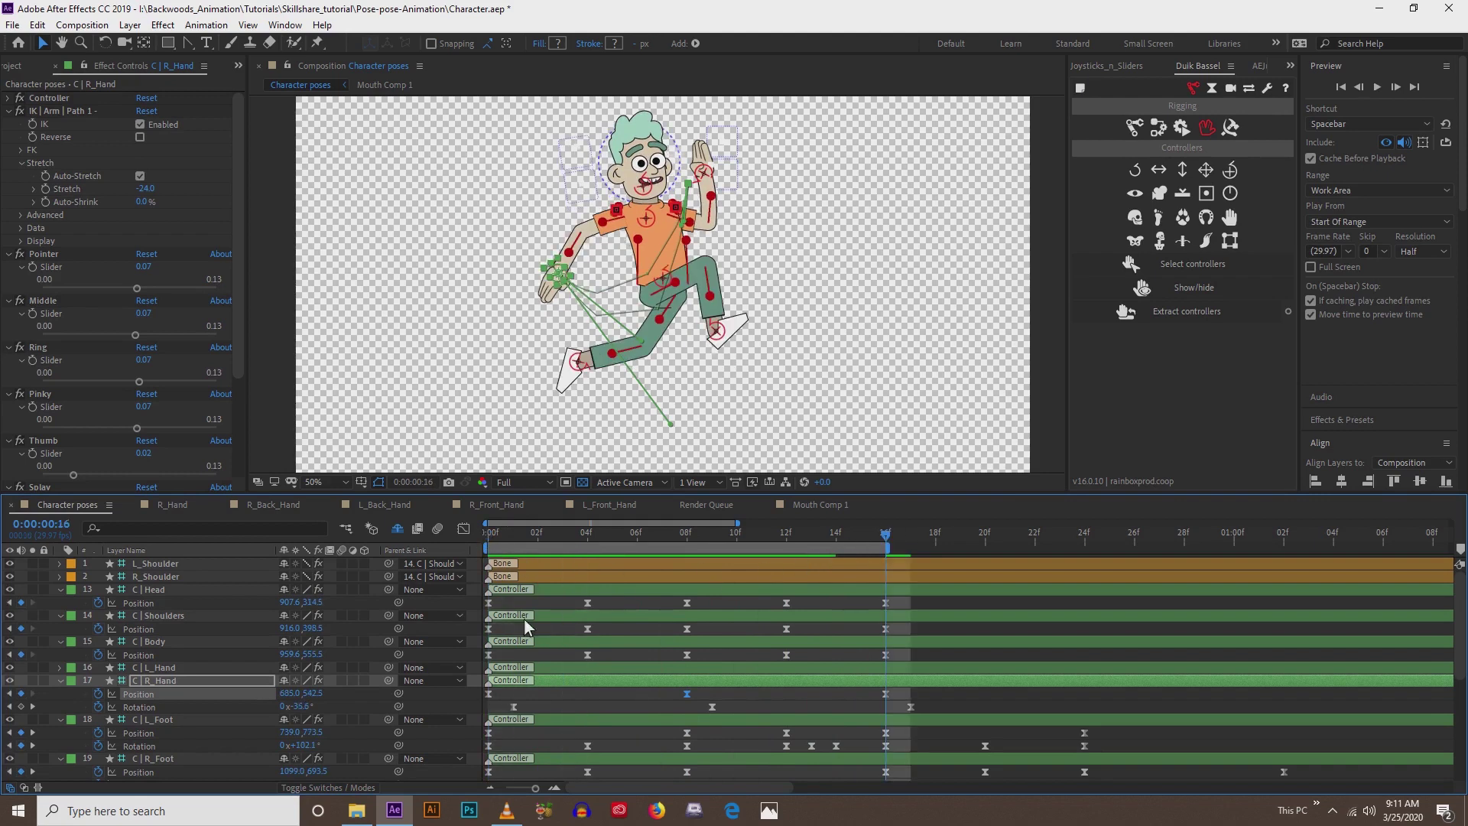
pyautogui.keyDown('shift'); pyautogui.click(143, 706); pyautogui.keyUp('shift')
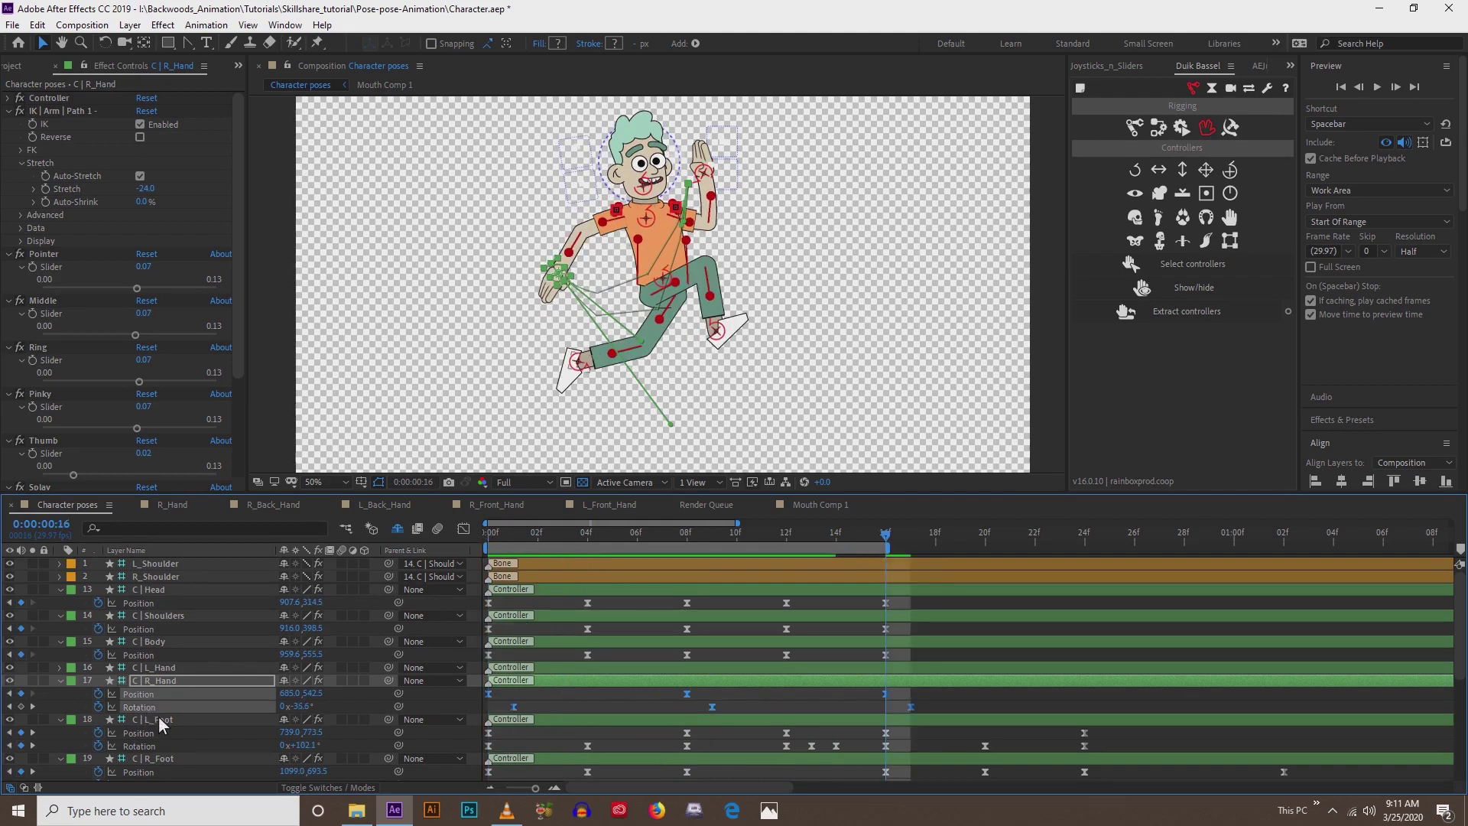
pyautogui.hotkey('ctrl', 'v')
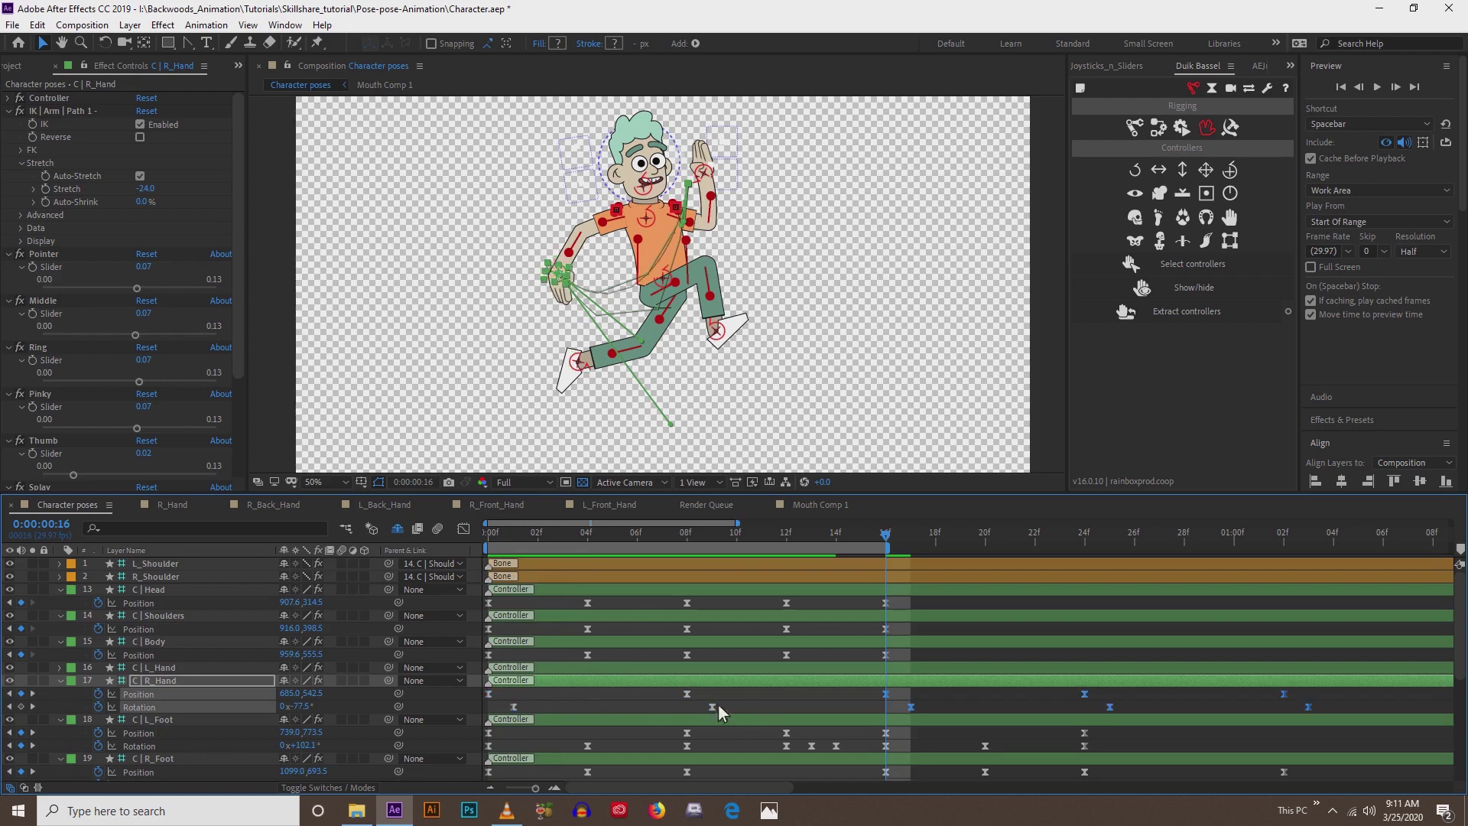
# - Copy the right hand's extended Position and Rotation keyframes onto the C | L_Hand layer at frame 0
pyautogui.click(144, 707)
pyautogui.keyDown('shift'); pyautogui.click(142, 695); pyautogui.keyUp('shift')
pyautogui.click(178, 668)
pyautogui.moveTo(498, 532); pyautogui.dragTo(480, 535)
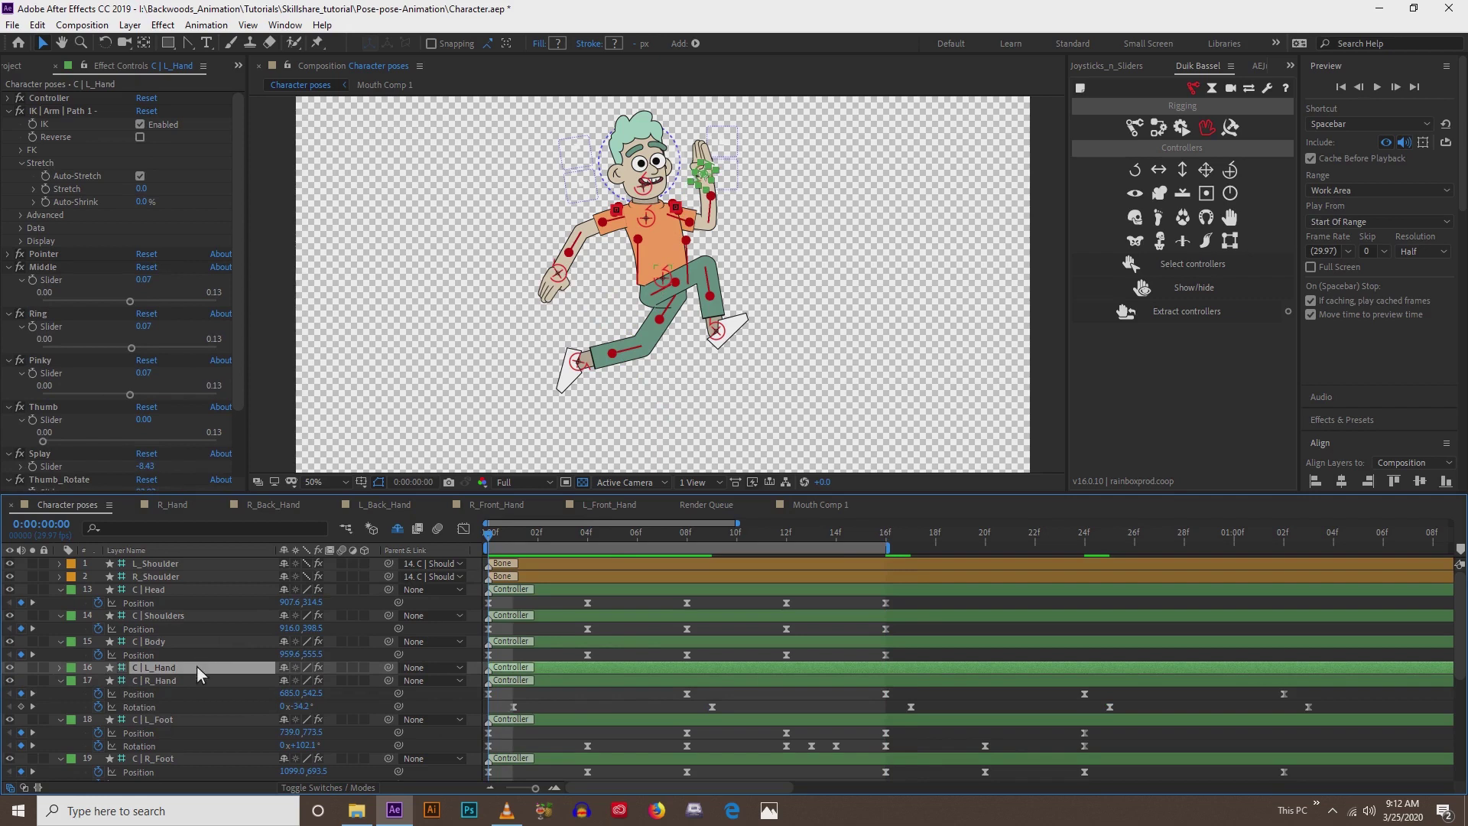
pyautogui.hotkey('ctrl', 'v')
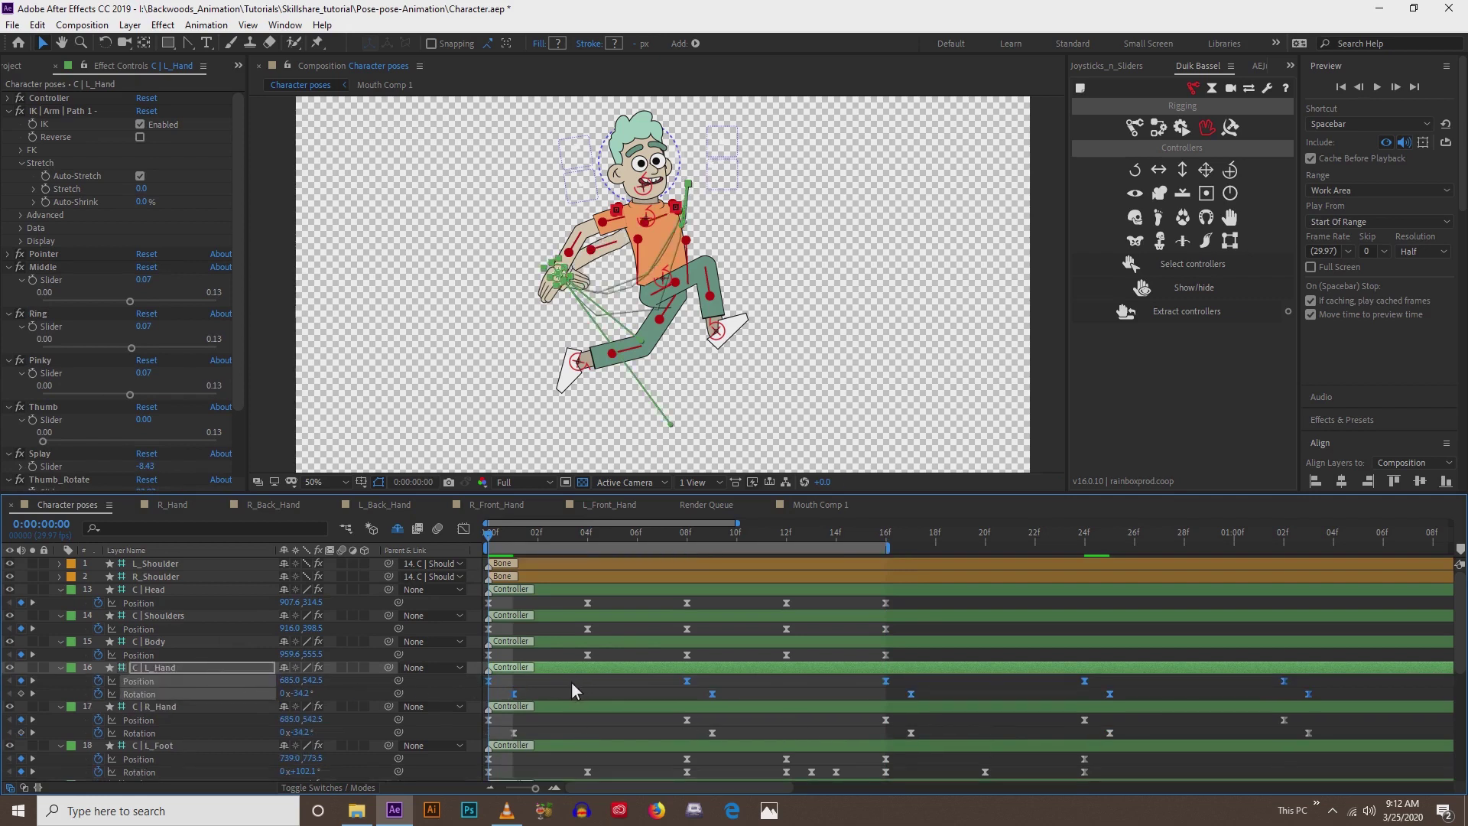
# - Delete the left hand's first Position and Rotation keyframes and shift the remaining ones 8 frames earlier to oppose the right arm
pyautogui.moveTo(571, 682); pyautogui.dragTo(467, 705)
pyautogui.press('Delete')
pyautogui.click(146, 687)
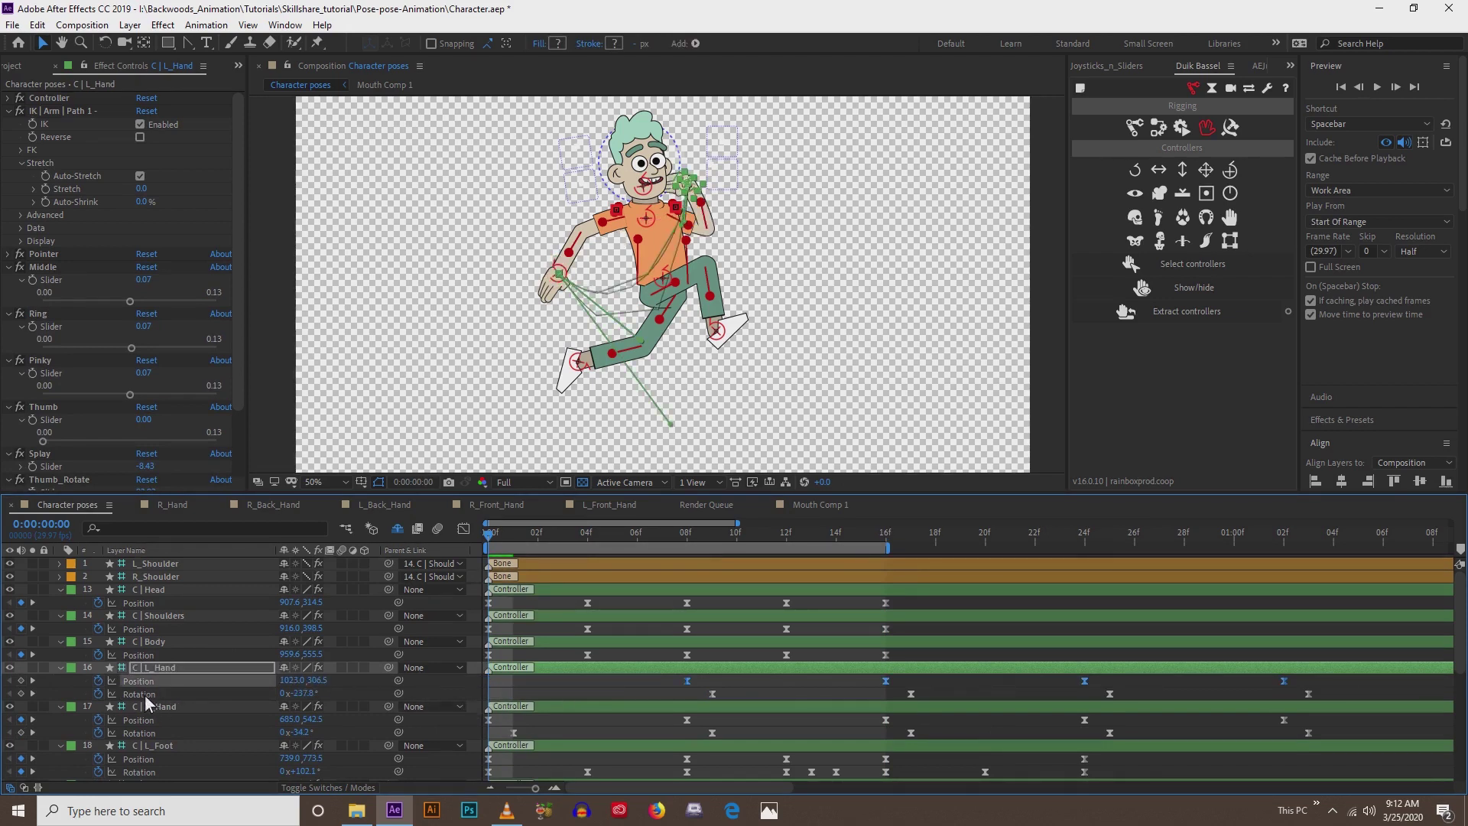
pyautogui.keyDown('shift'); pyautogui.click(145, 694); pyautogui.keyUp('shift')
pyautogui.moveTo(686, 683); pyautogui.dragTo(488, 682)
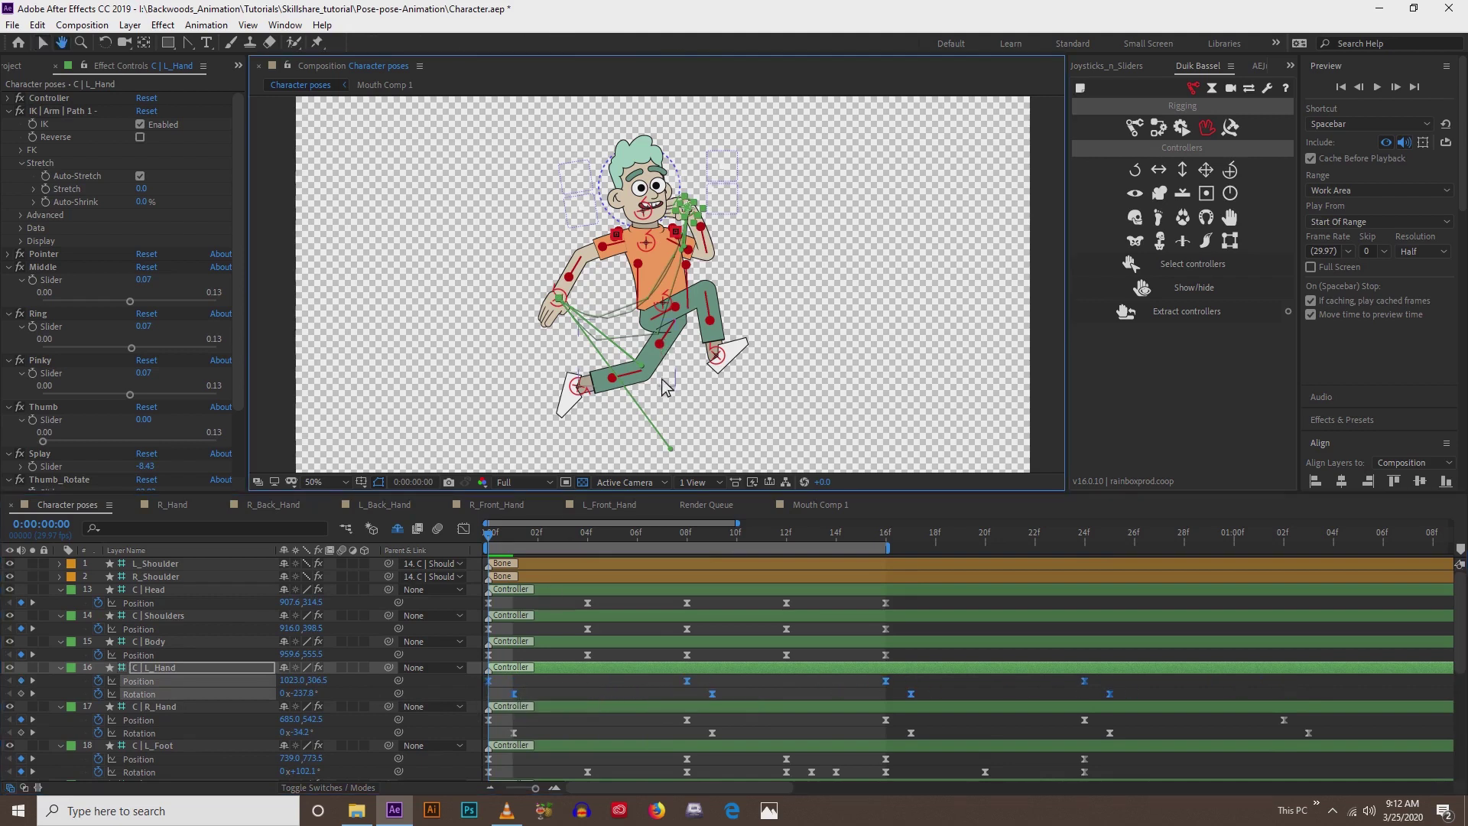
# - Shift the left hand's whole Position path 40 px to the right with all its Position keyframes selected
pyautogui.scroll(2, 662, 378)
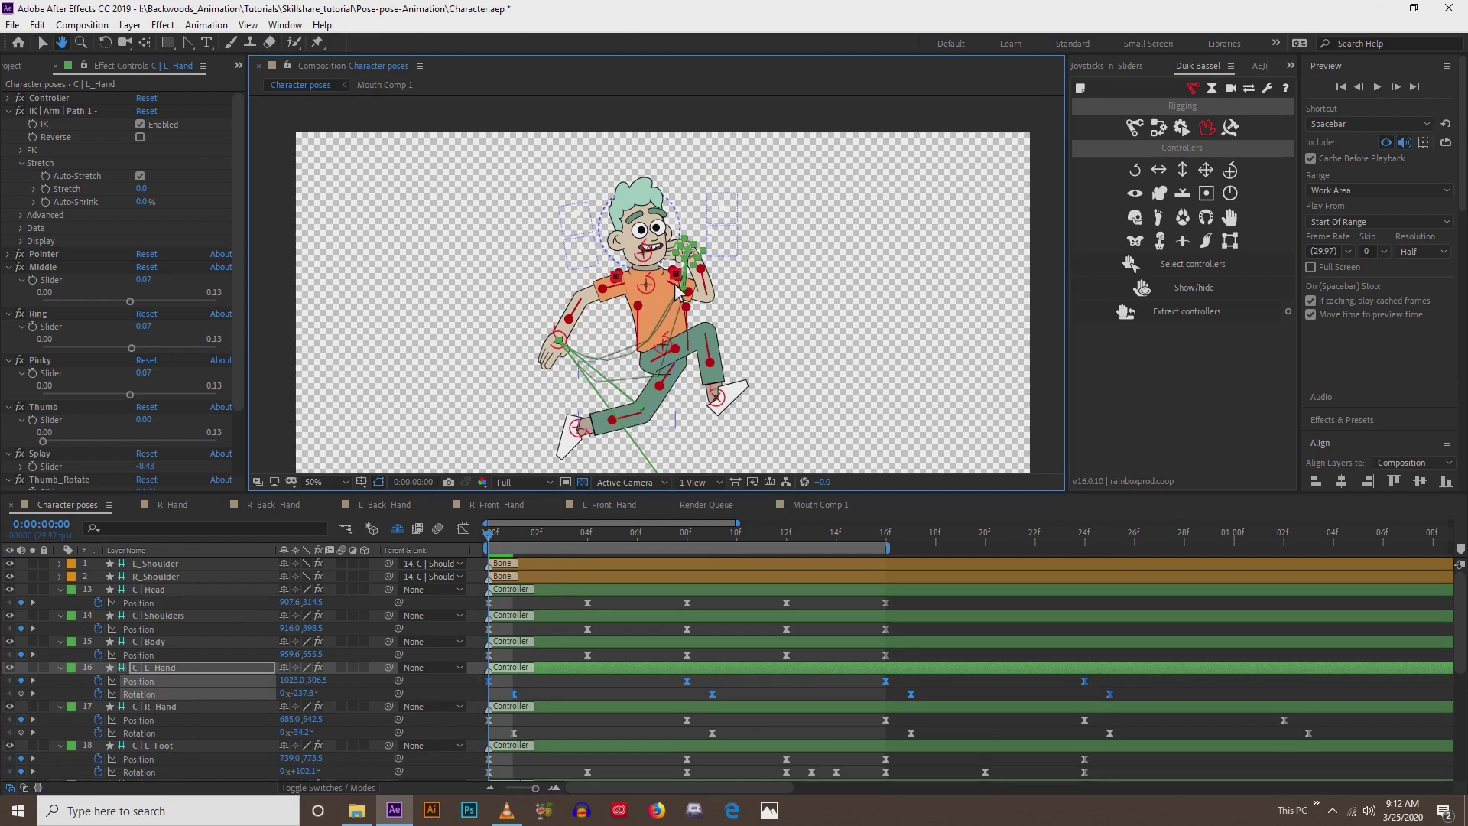
pyautogui.hotkey('shift', 'Right')
pyautogui.hotkey('shift', 'Right')
pyautogui.hotkey('shift', 'Right')
pyautogui.hotkey('shift', 'Right')
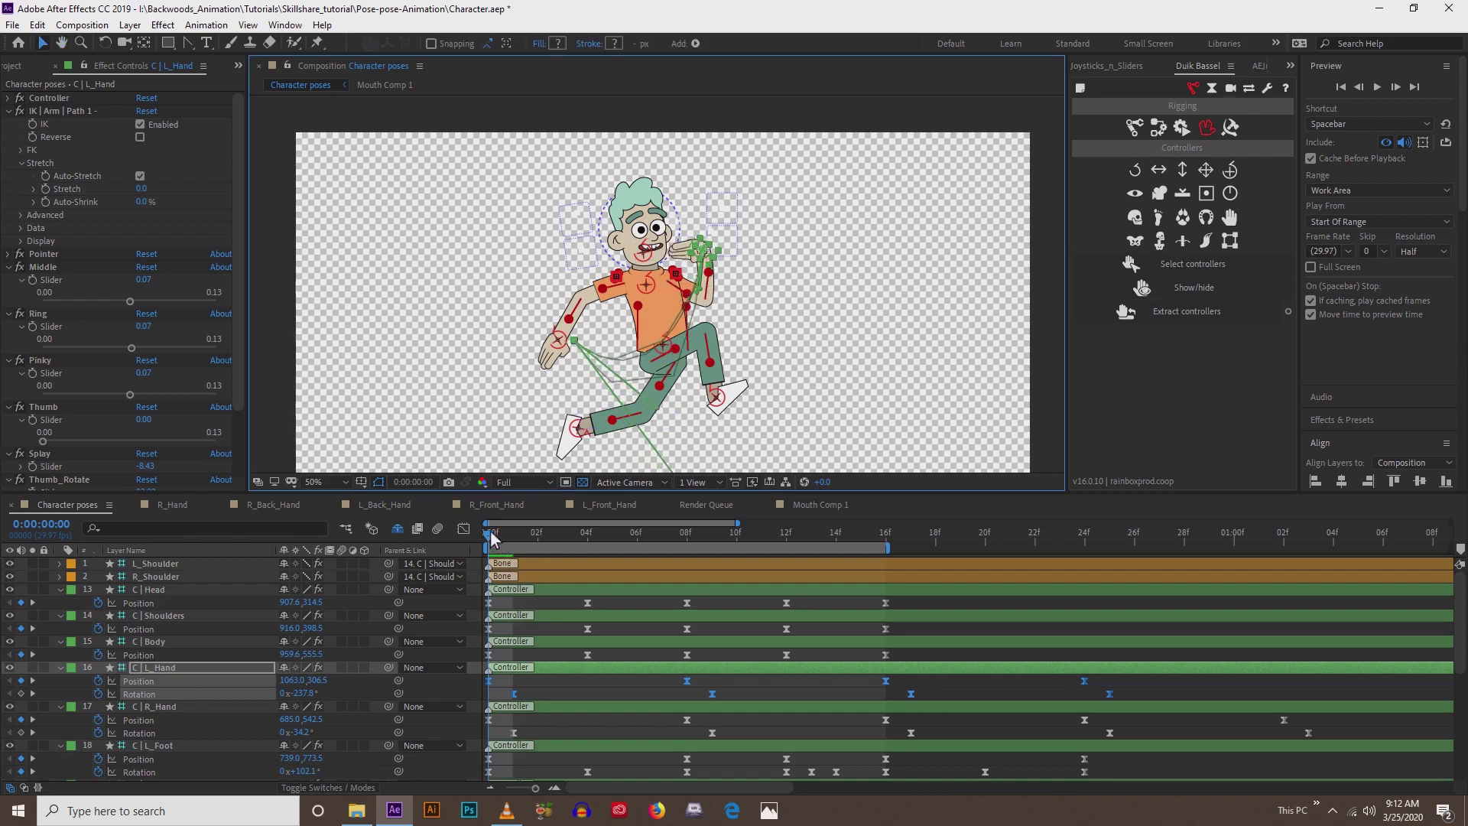
# - Rotate all of the left hand's Rotation keyframes together at frame 1, bringing the hand upright at about -155.4°
pyautogui.click(518, 539)
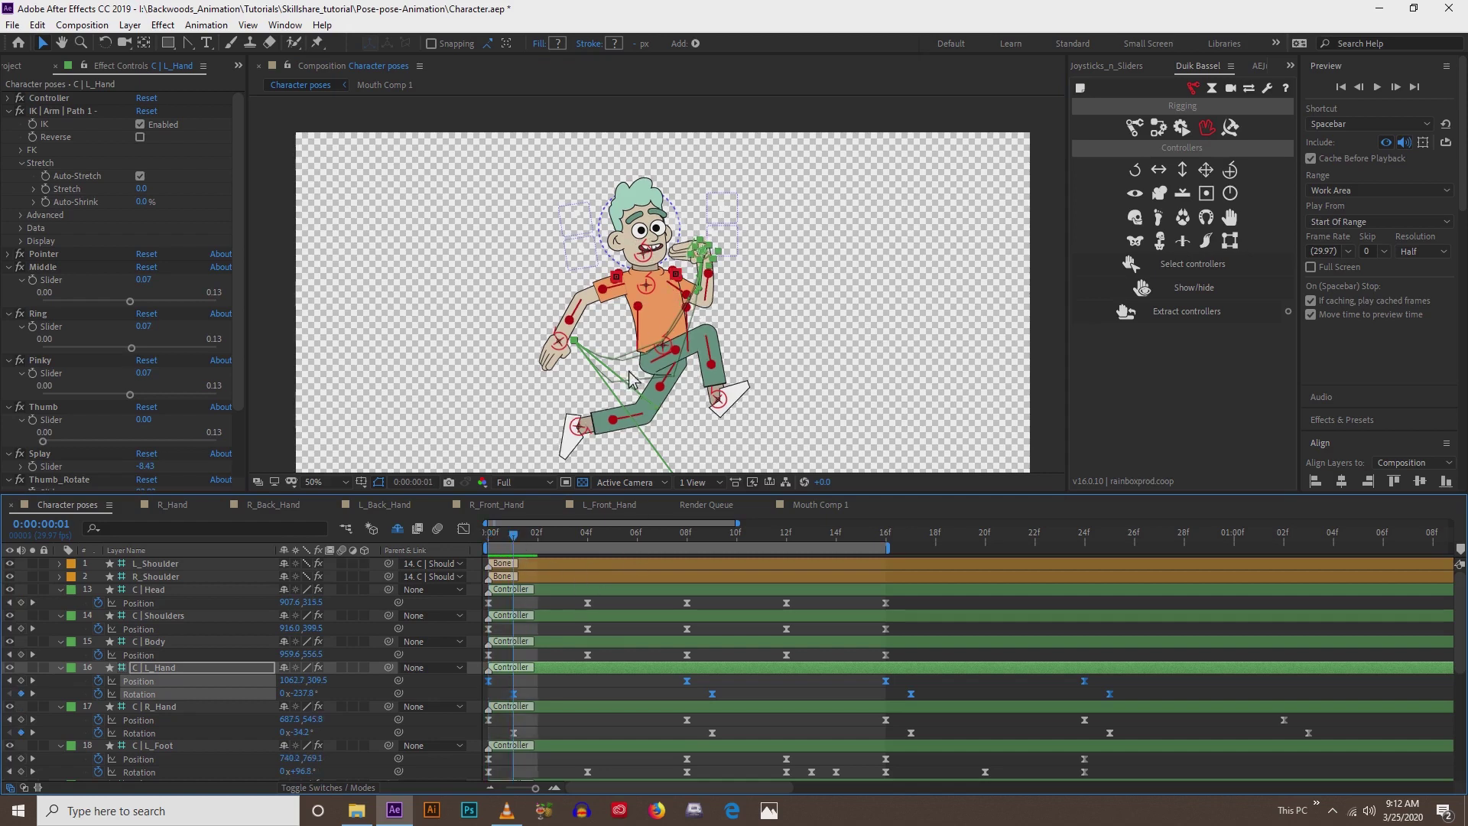
pyautogui.click(149, 694)
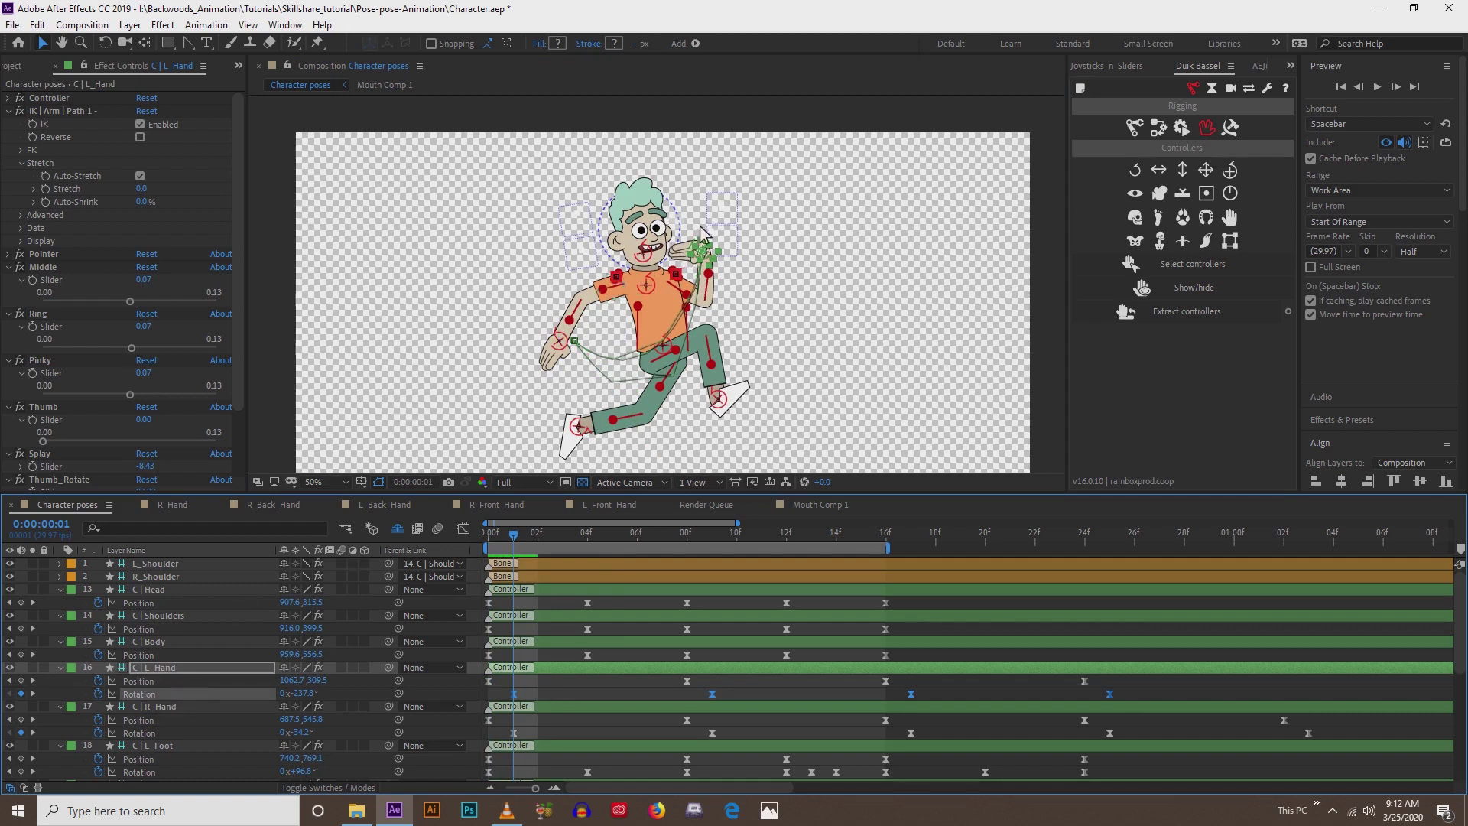
pyautogui.press('.')
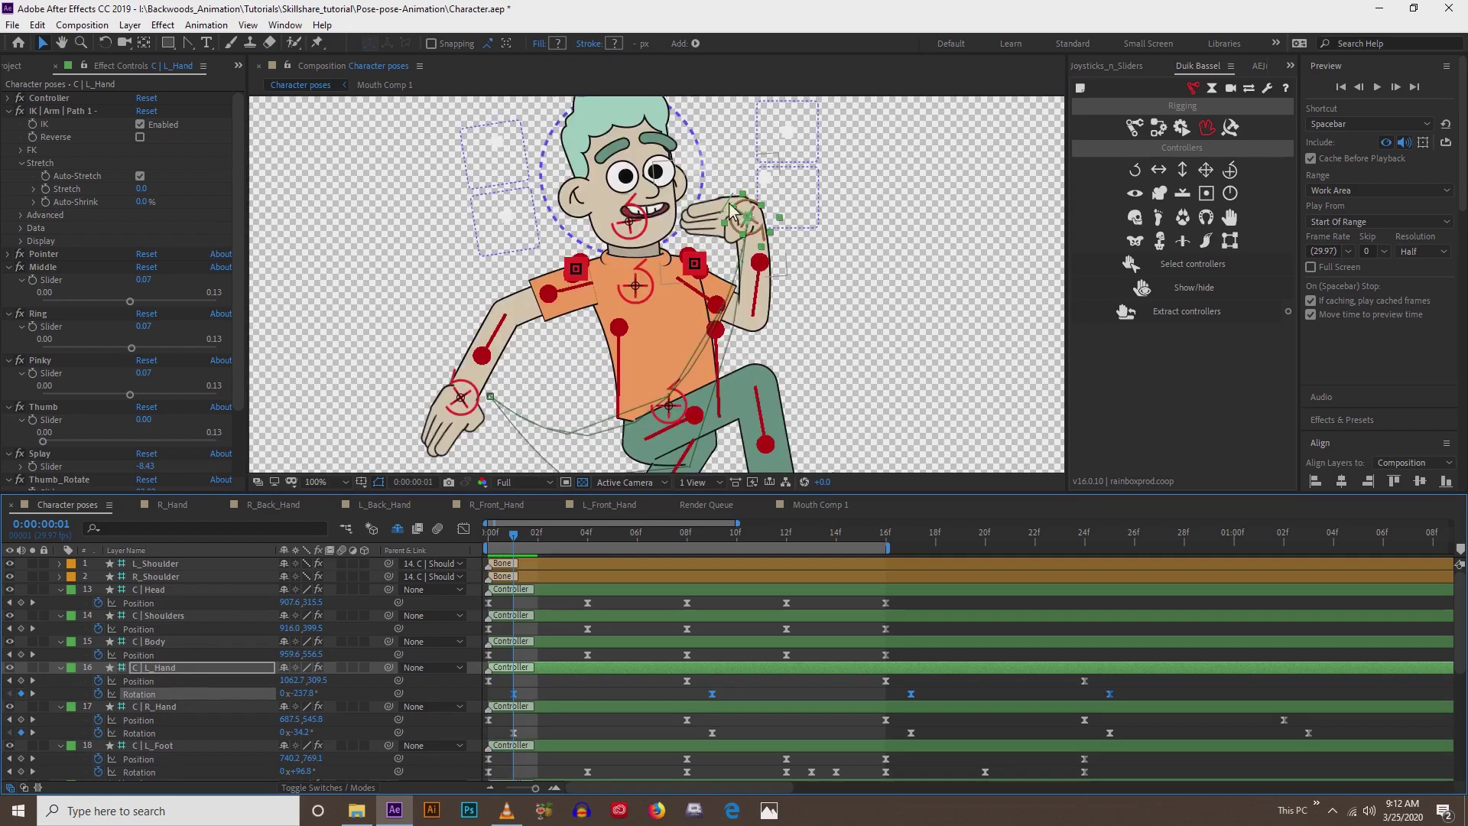
pyautogui.press('w')
pyautogui.moveTo(745, 206); pyautogui.dragTo(783, 217)
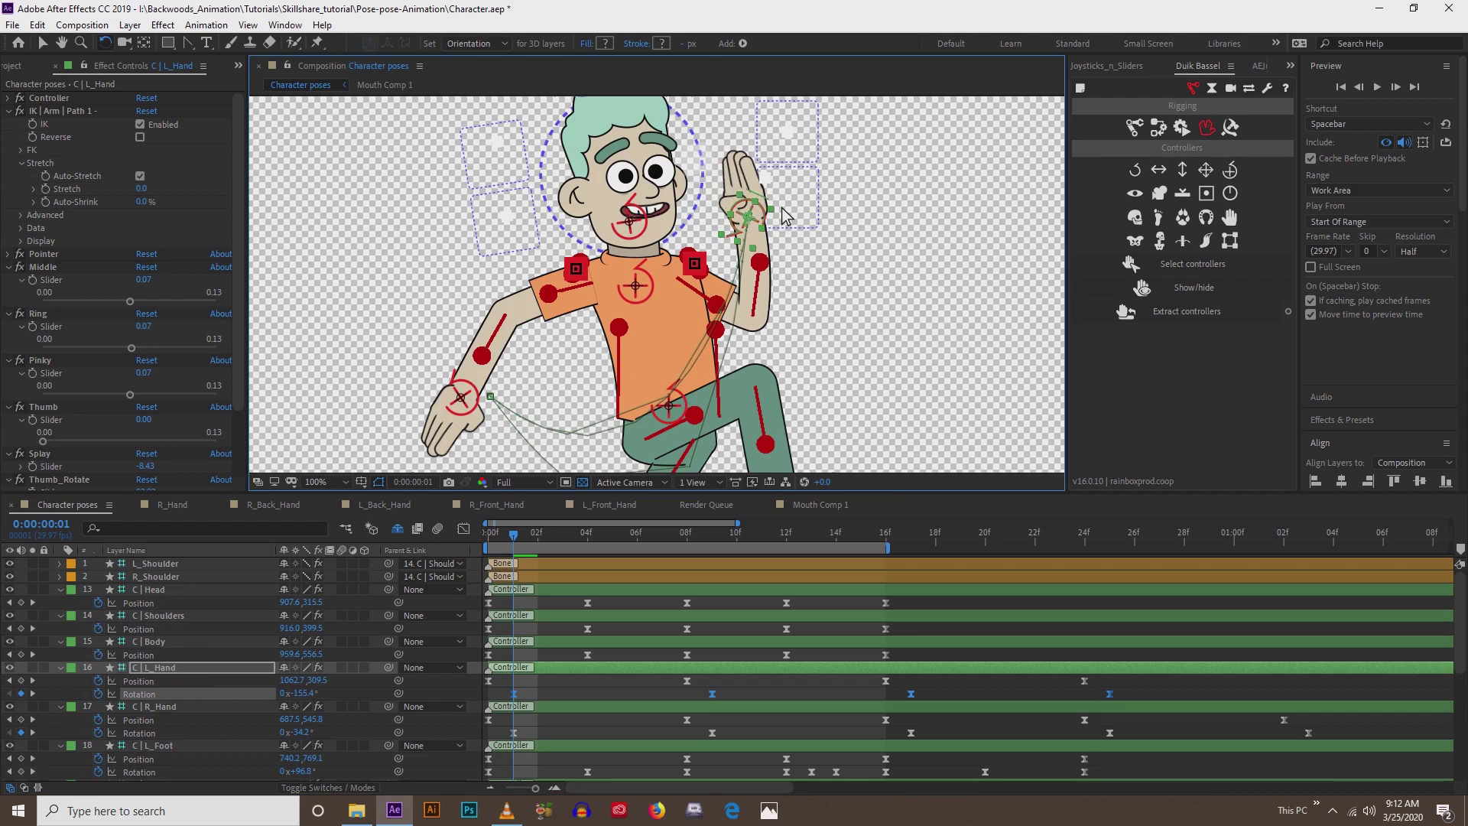
pyautogui.press(',')
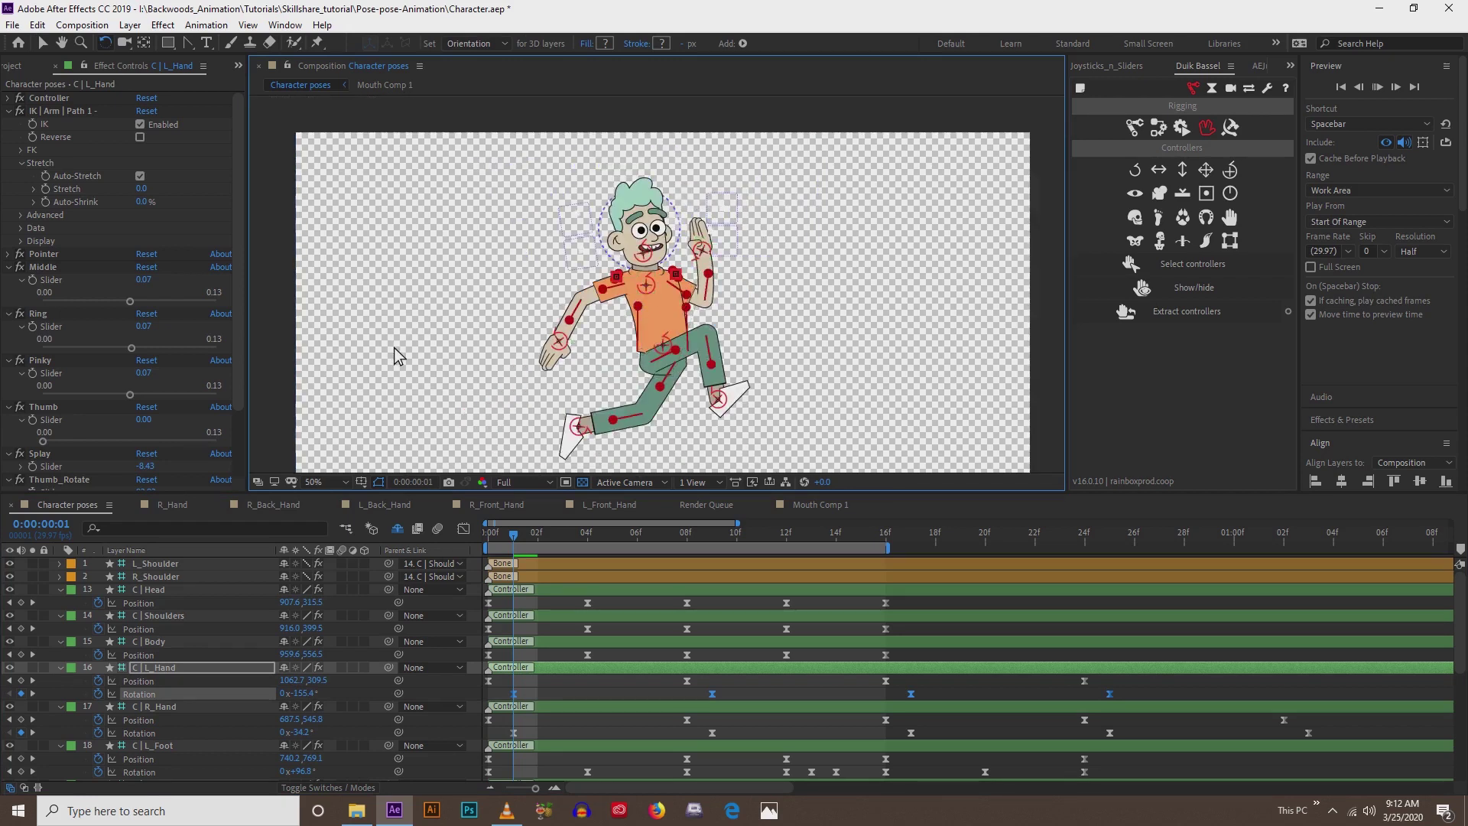
# - Play back the run cycle repeatedly to check both arms' opposing swings, and deselect the left hand
pyautogui.press('space')
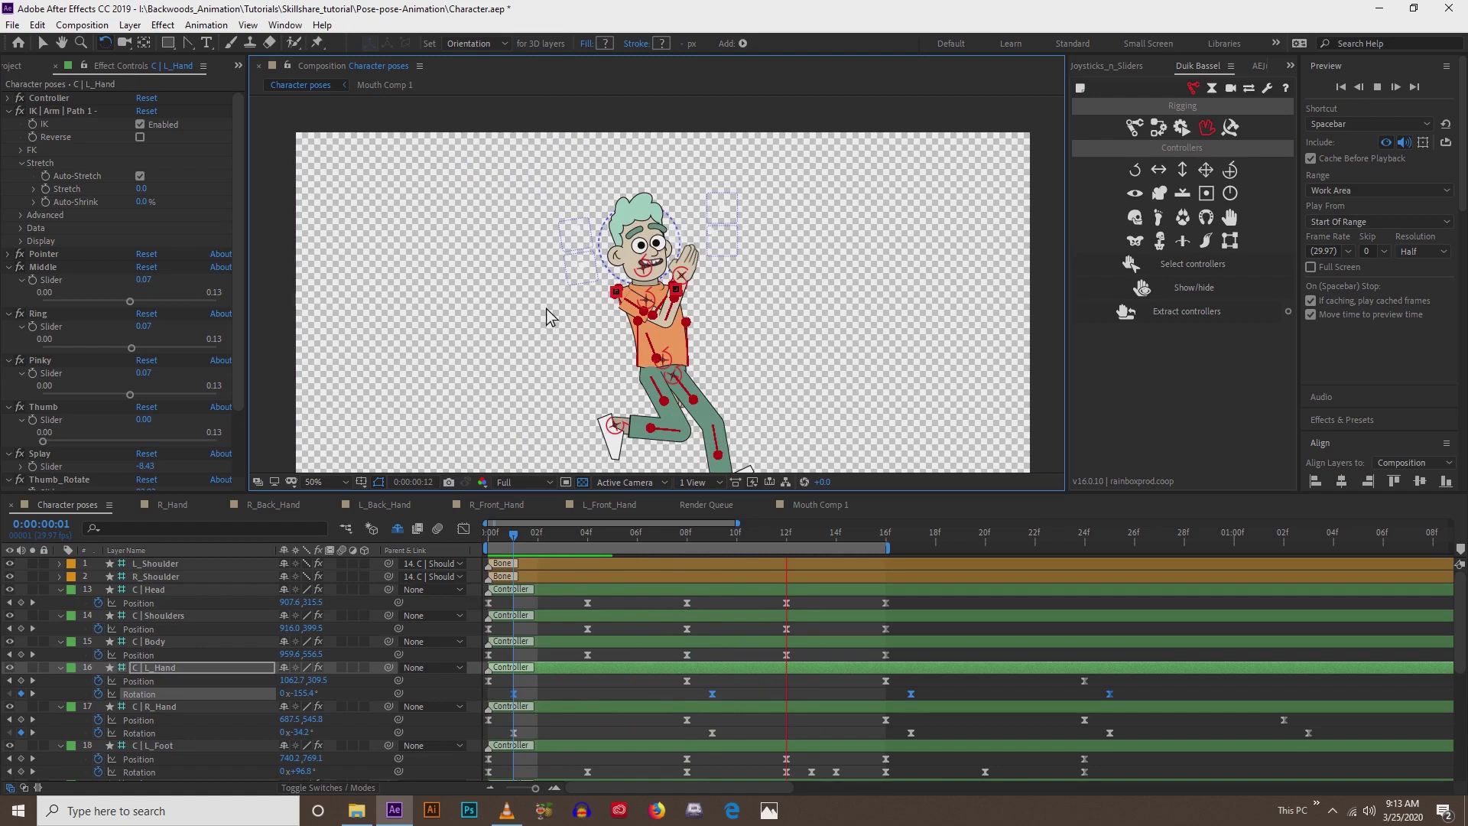
pyautogui.press(',')
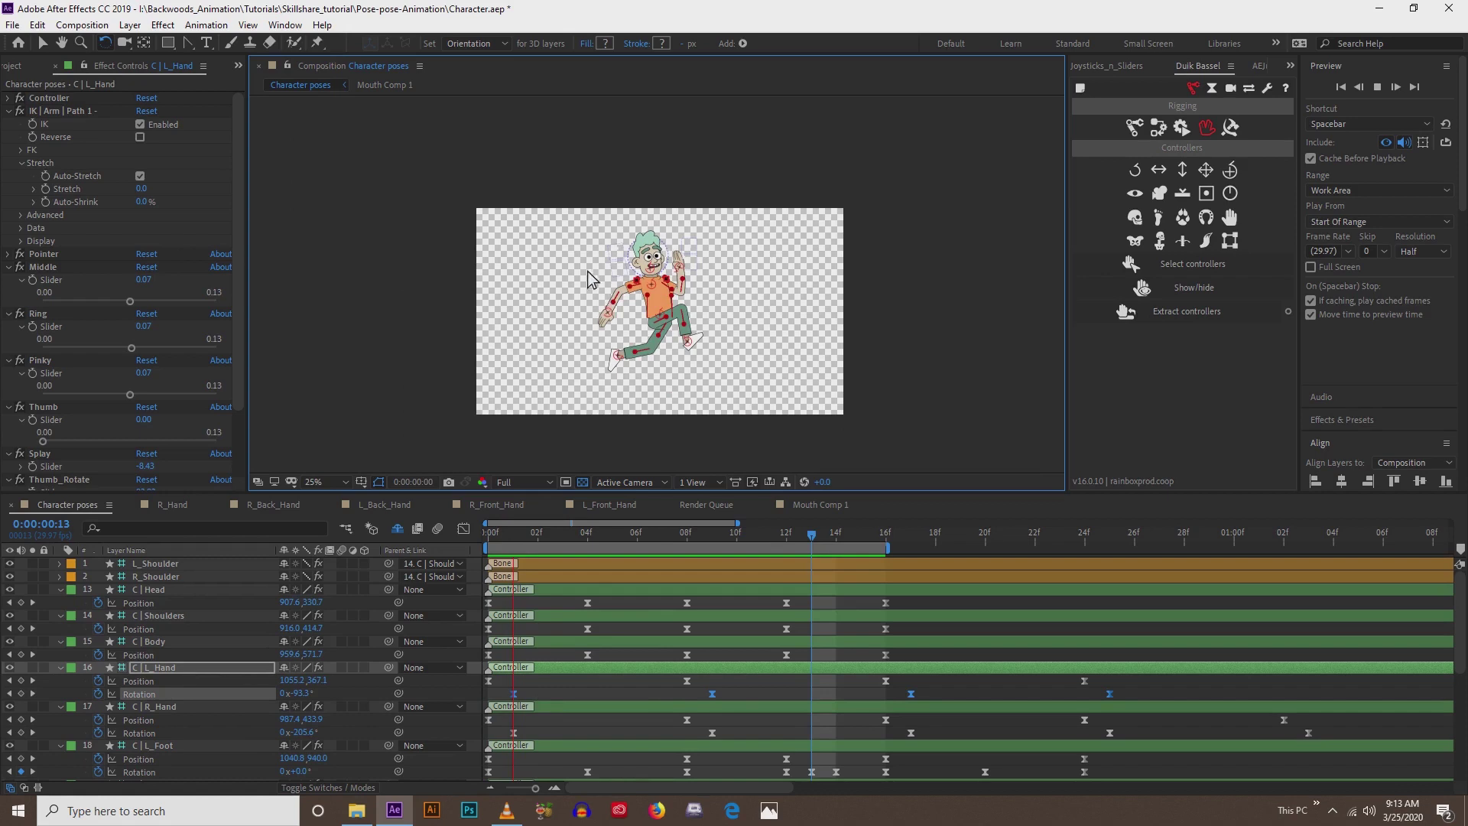
pyautogui.press('space')
pyautogui.press('.')
pyautogui.press('w')
pyautogui.press('space')
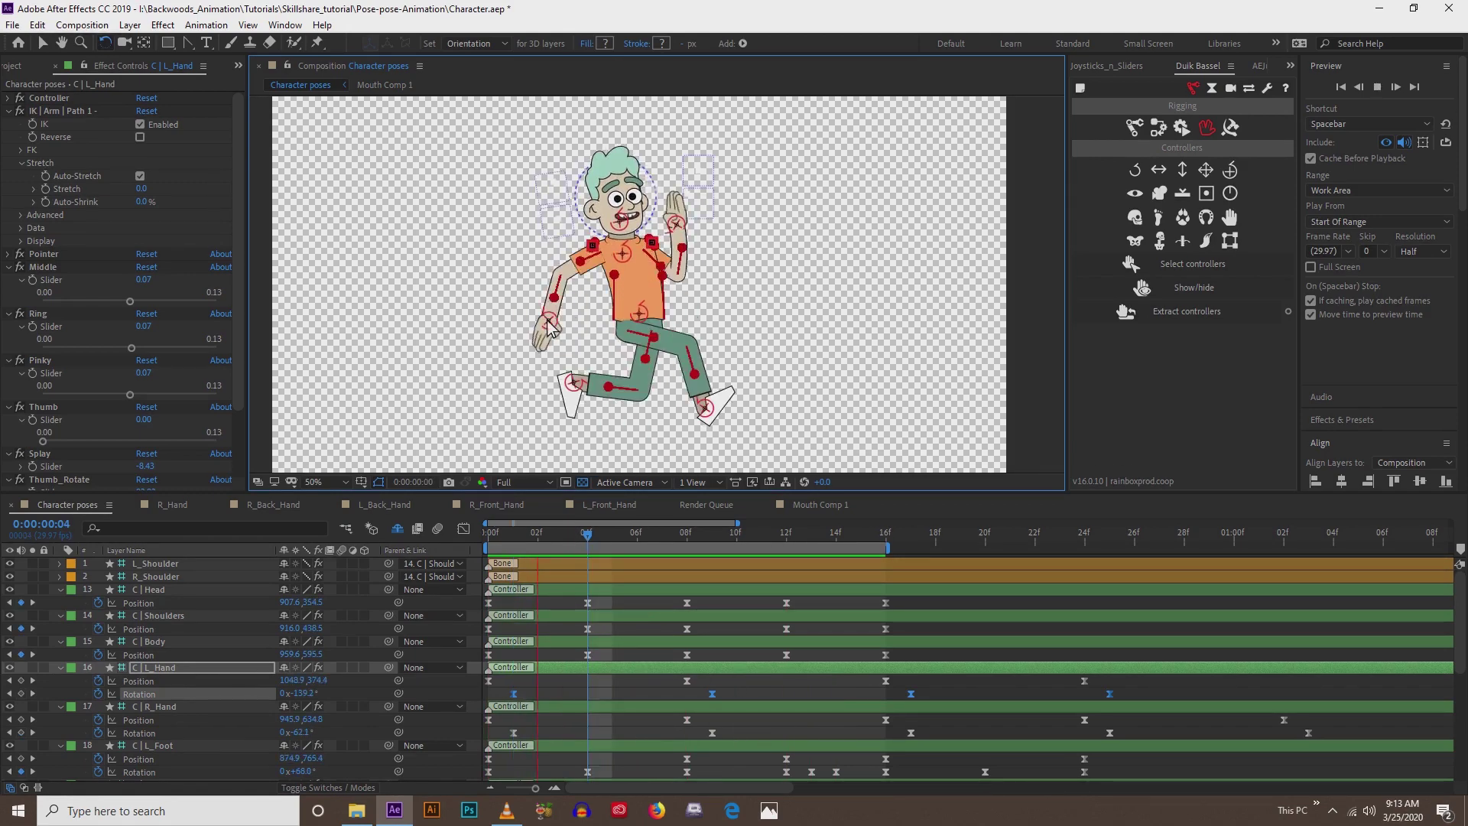
pyautogui.scroll(-2, 552, 303)
pyautogui.press('space')
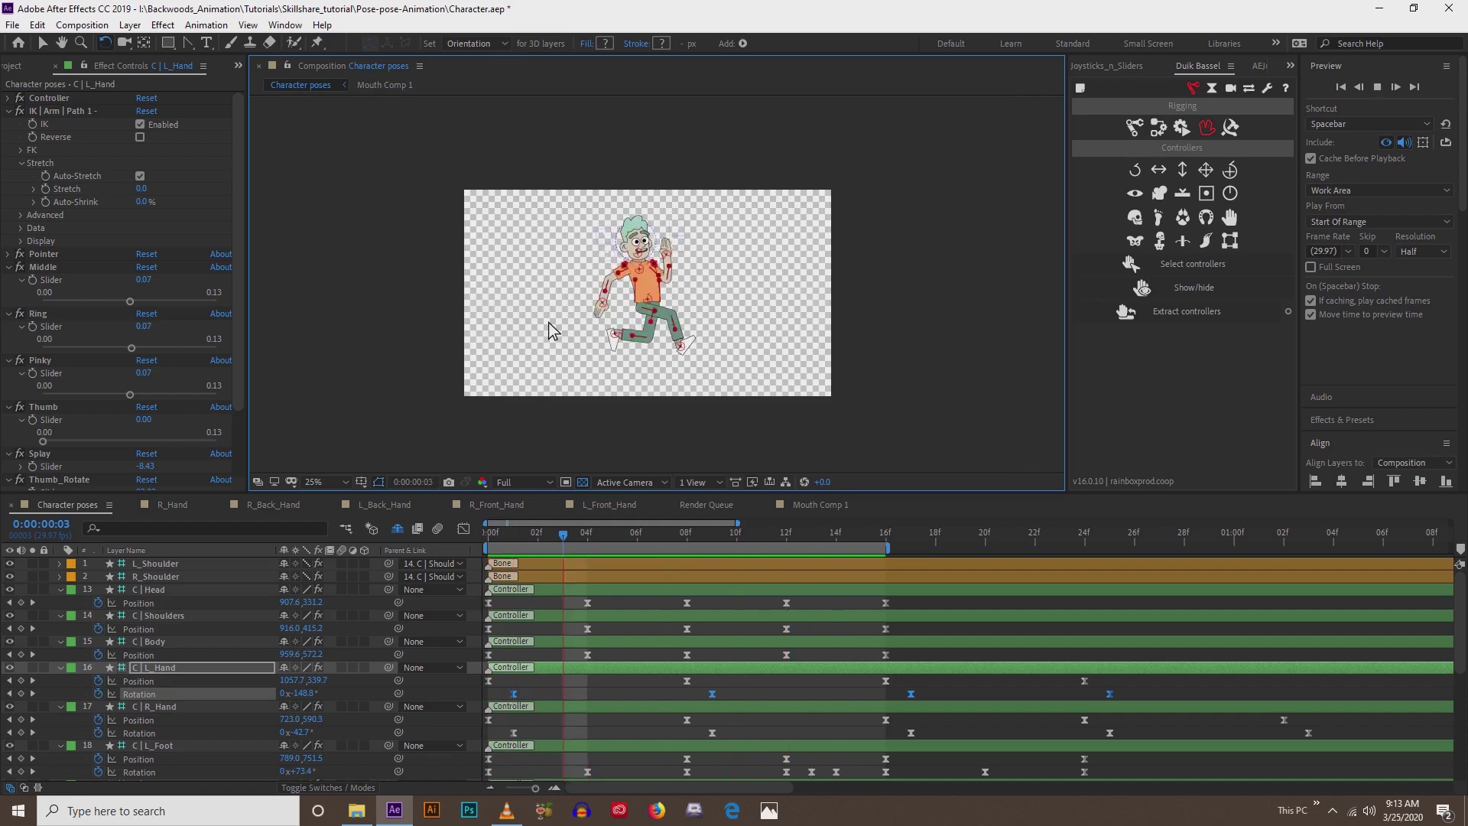
pyautogui.press('v')
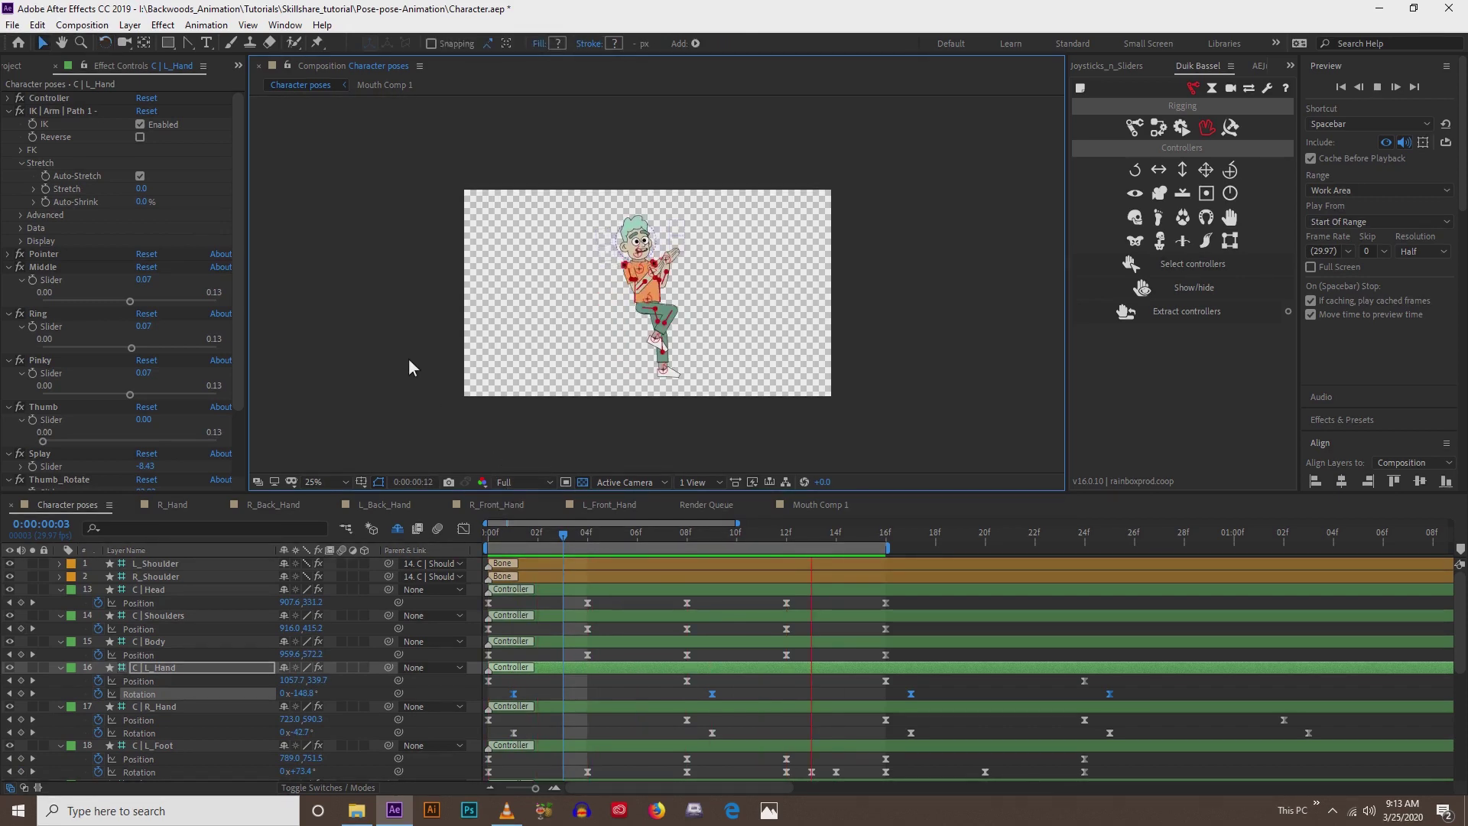
pyautogui.press('space')
pyautogui.click(548, 350)
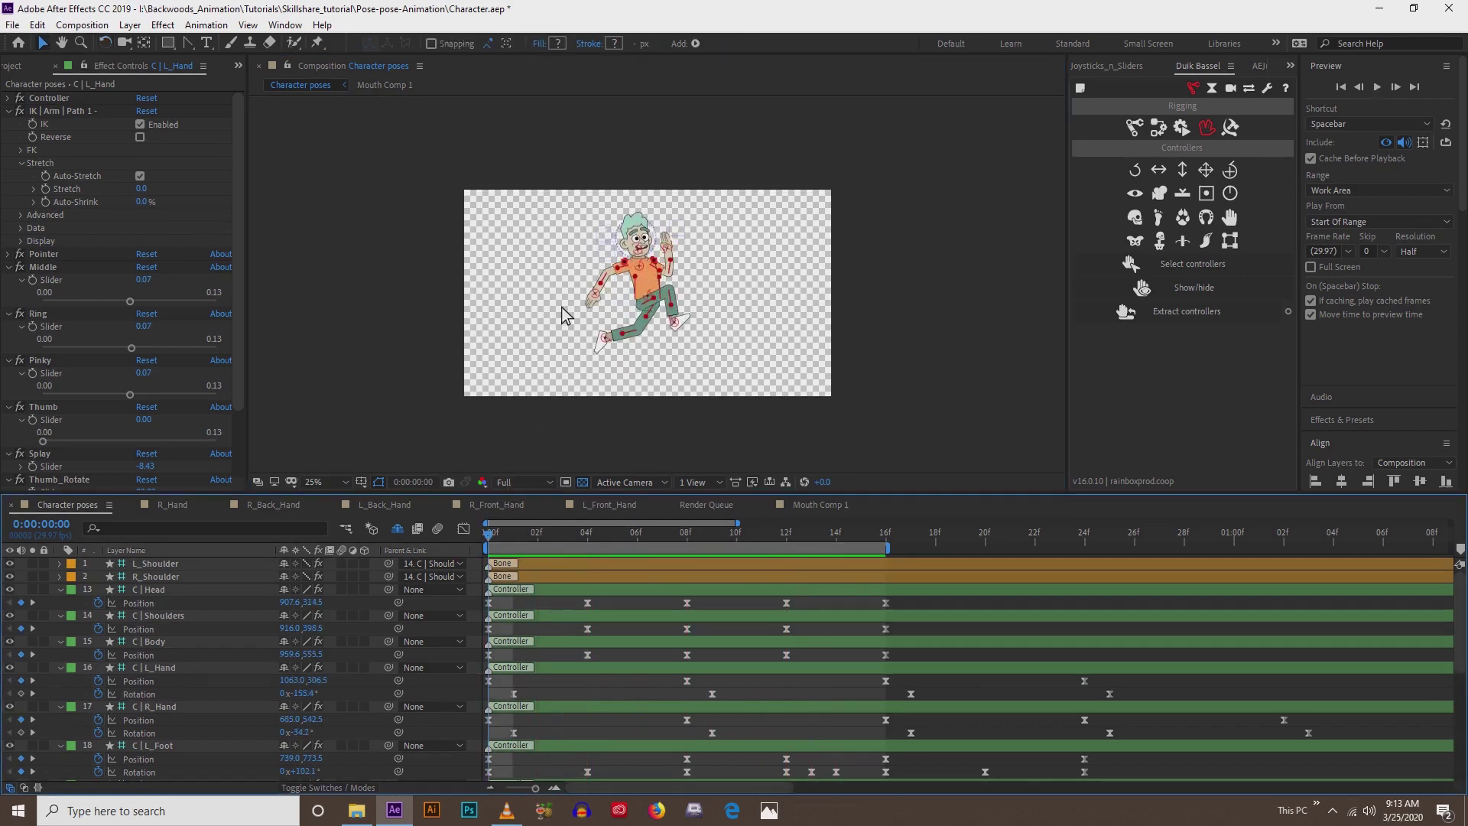
# - In the left hand's Position speed graph, stretch the incoming ease of the frame 8 keyframe back to frame 4 for a sharp mid-swing peak
pyautogui.press('.')
pyautogui.press('.')
pyautogui.moveTo(492, 552); pyautogui.dragTo(599, 544)
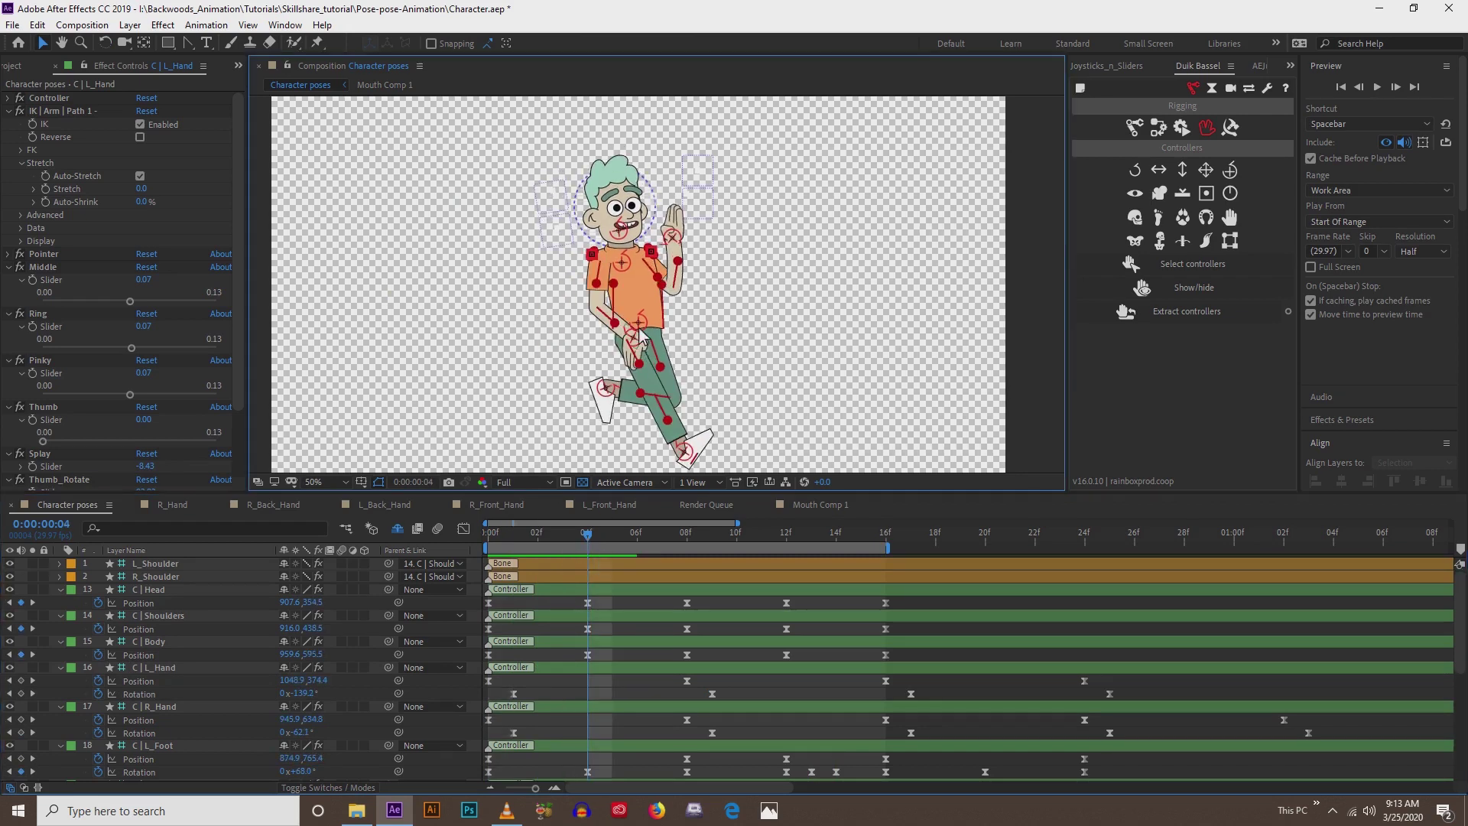
pyautogui.click(148, 682)
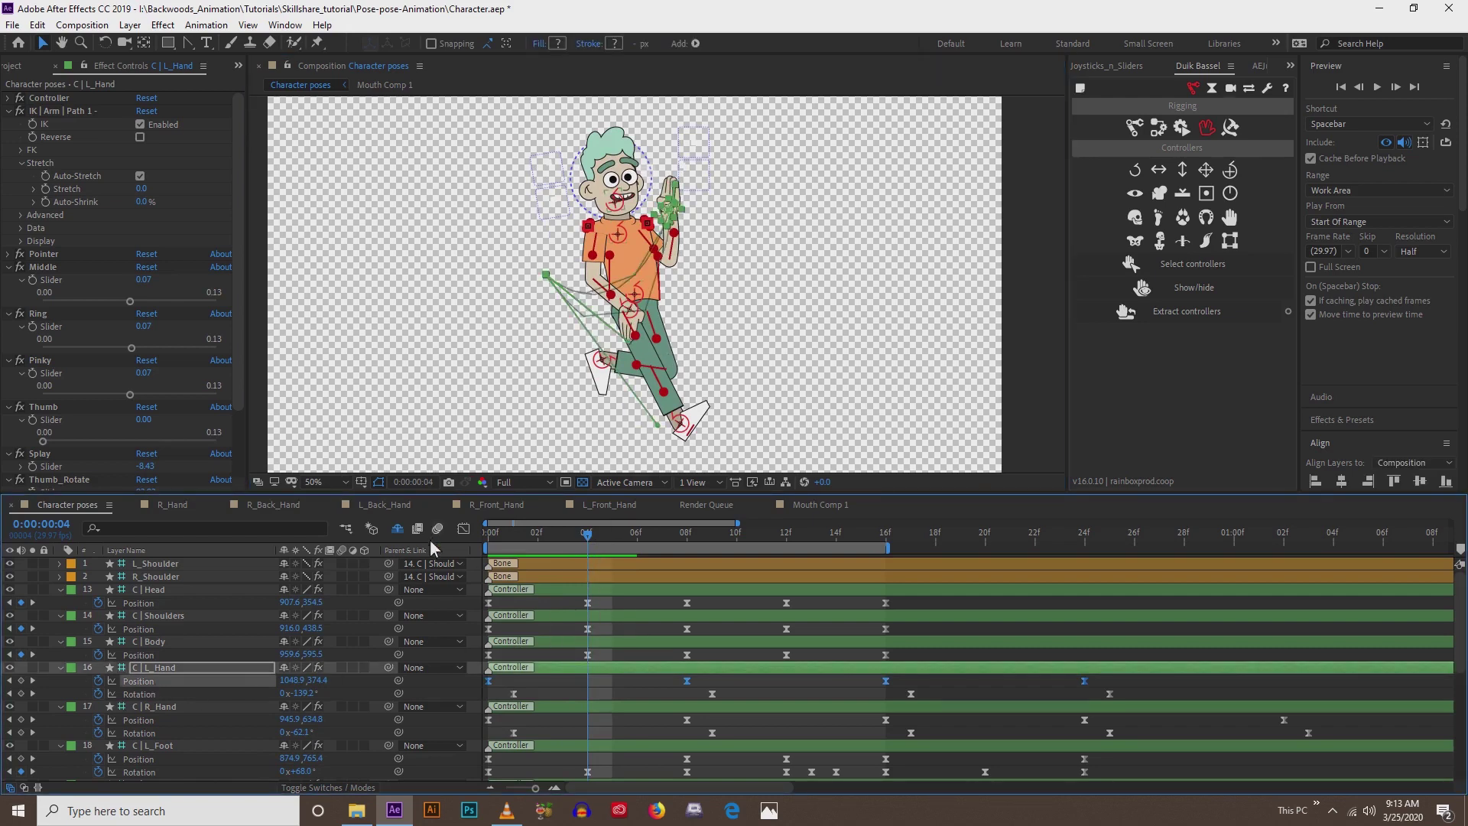
pyautogui.click(464, 529)
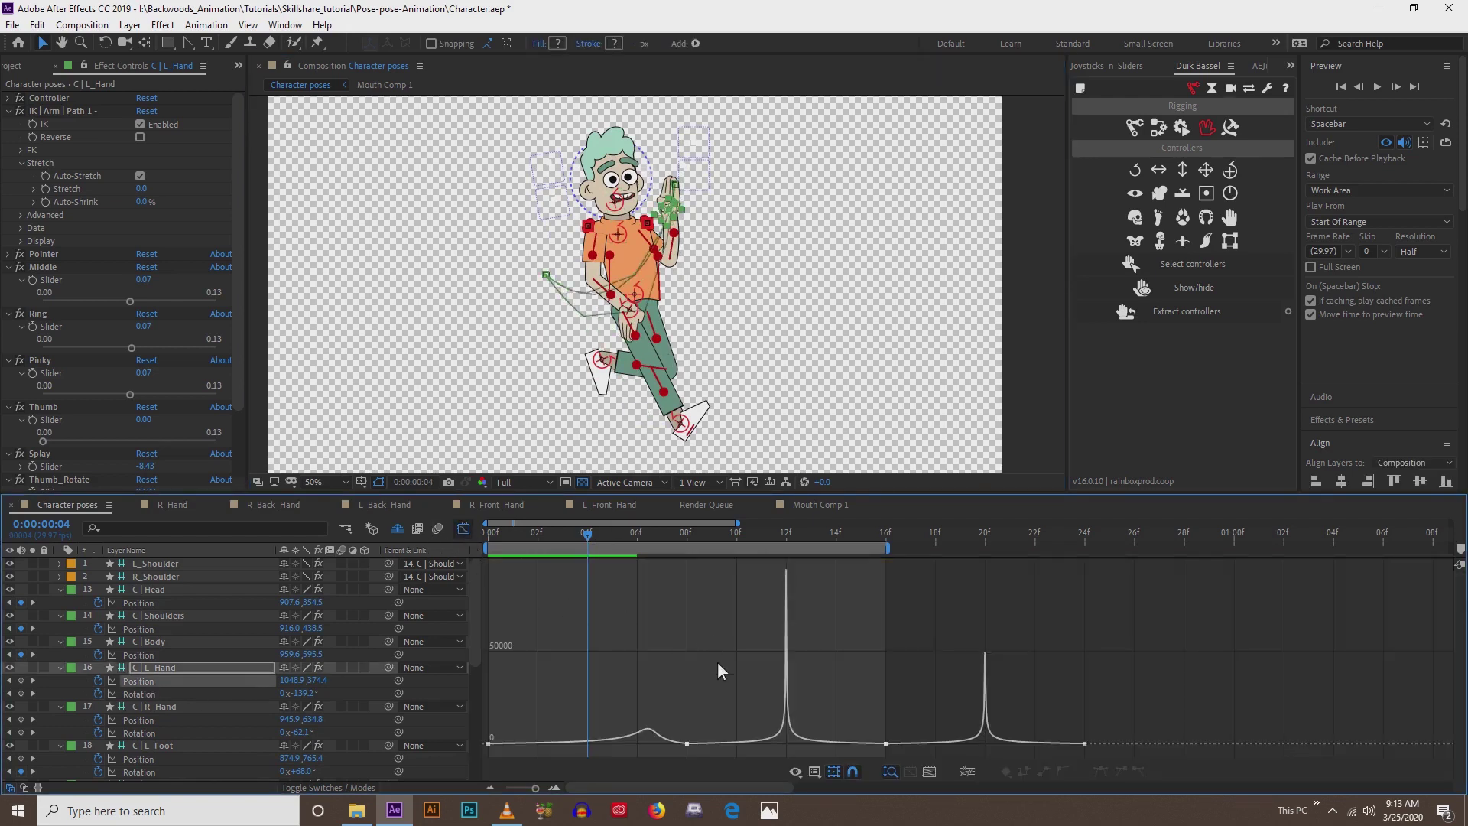
pyautogui.moveTo(677, 761); pyautogui.dragTo(586, 747)
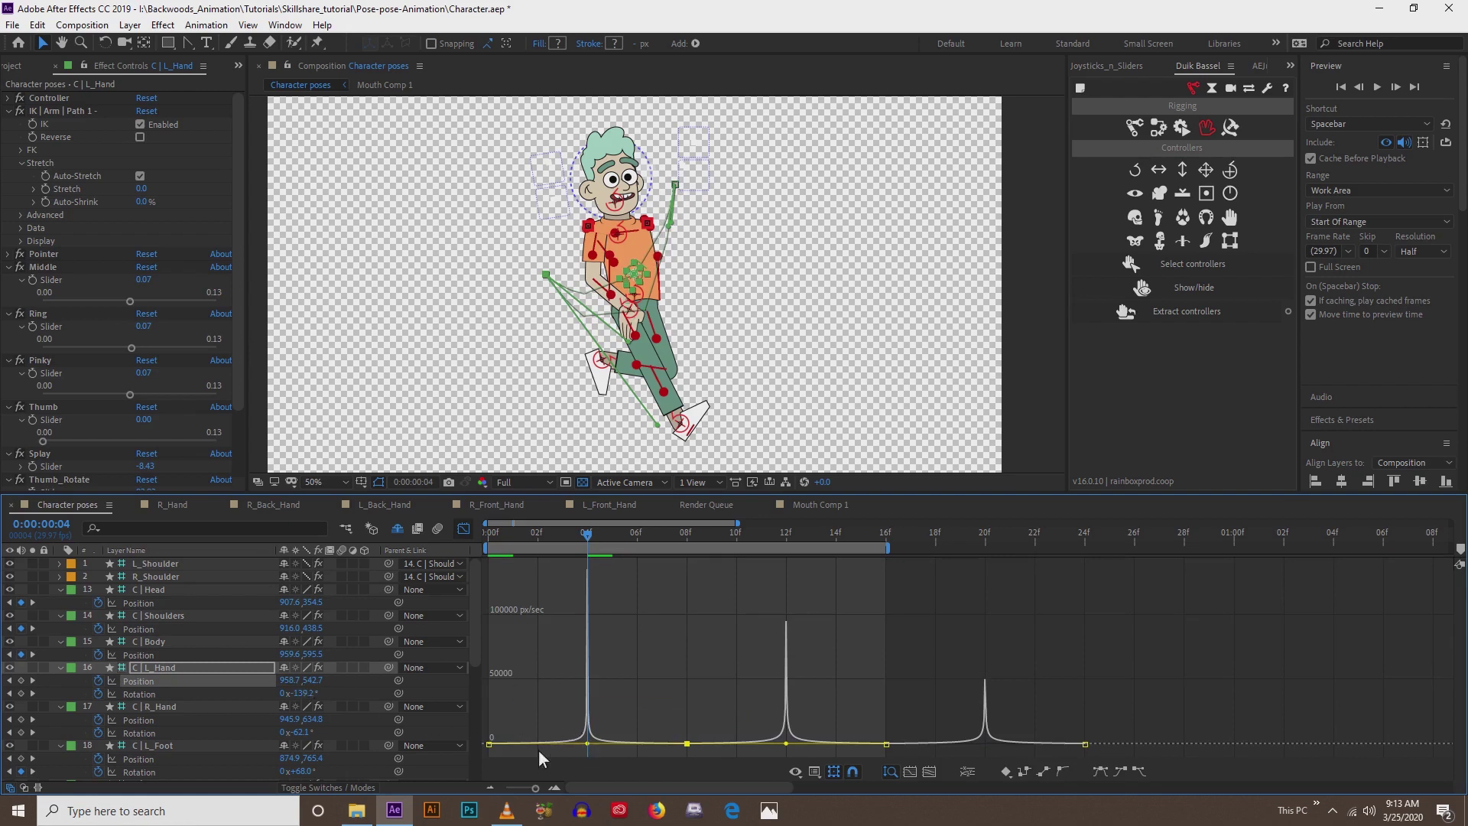
# - In the right hand's Position speed graph, stretch the incoming ease of the frame 16 keyframe back to about frame 12, and return to the keyframe view
pyautogui.click(148, 722)
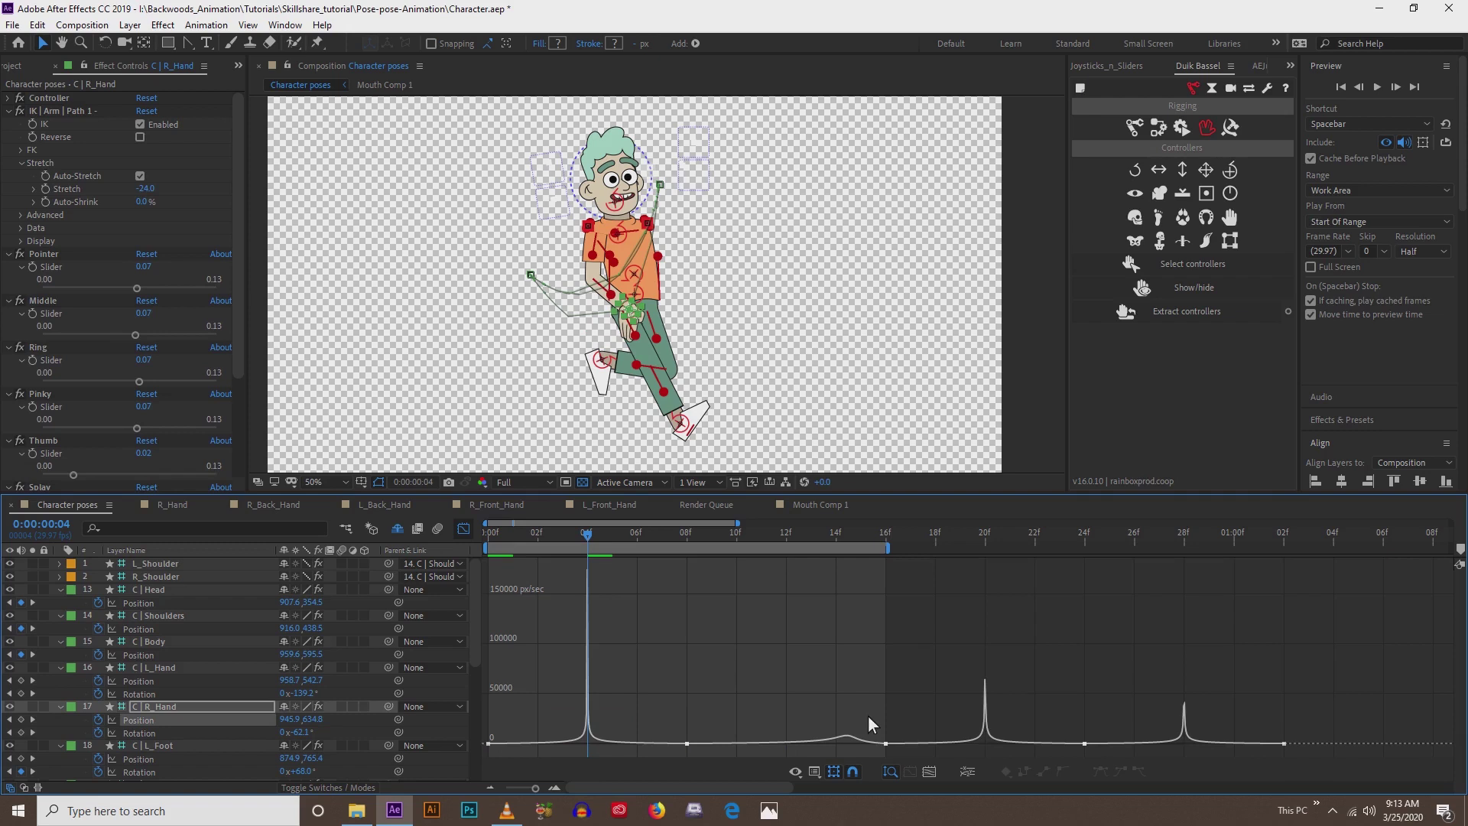
pyautogui.moveTo(908, 756); pyautogui.dragTo(791, 755)
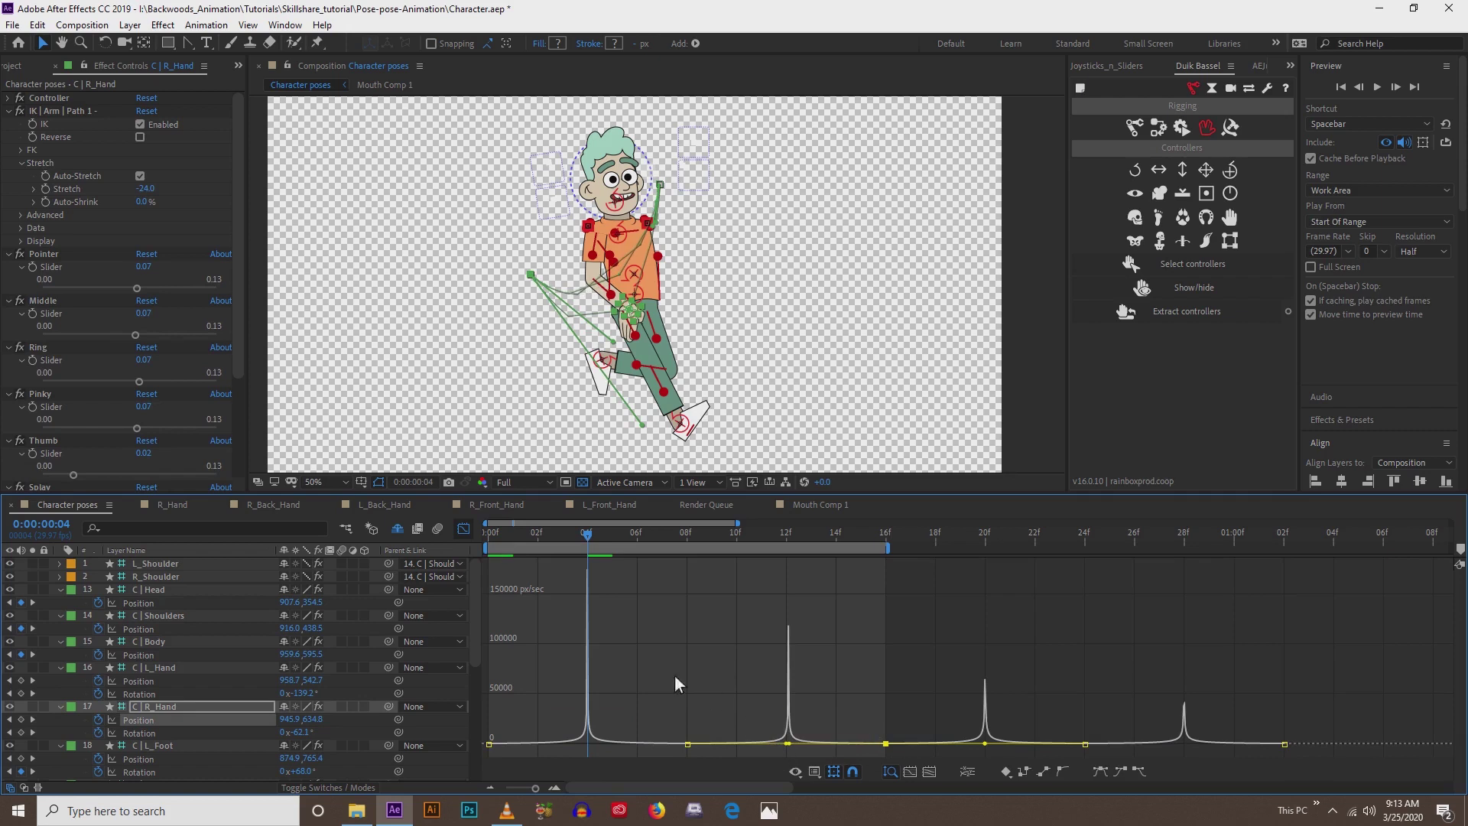
pyautogui.click(460, 529)
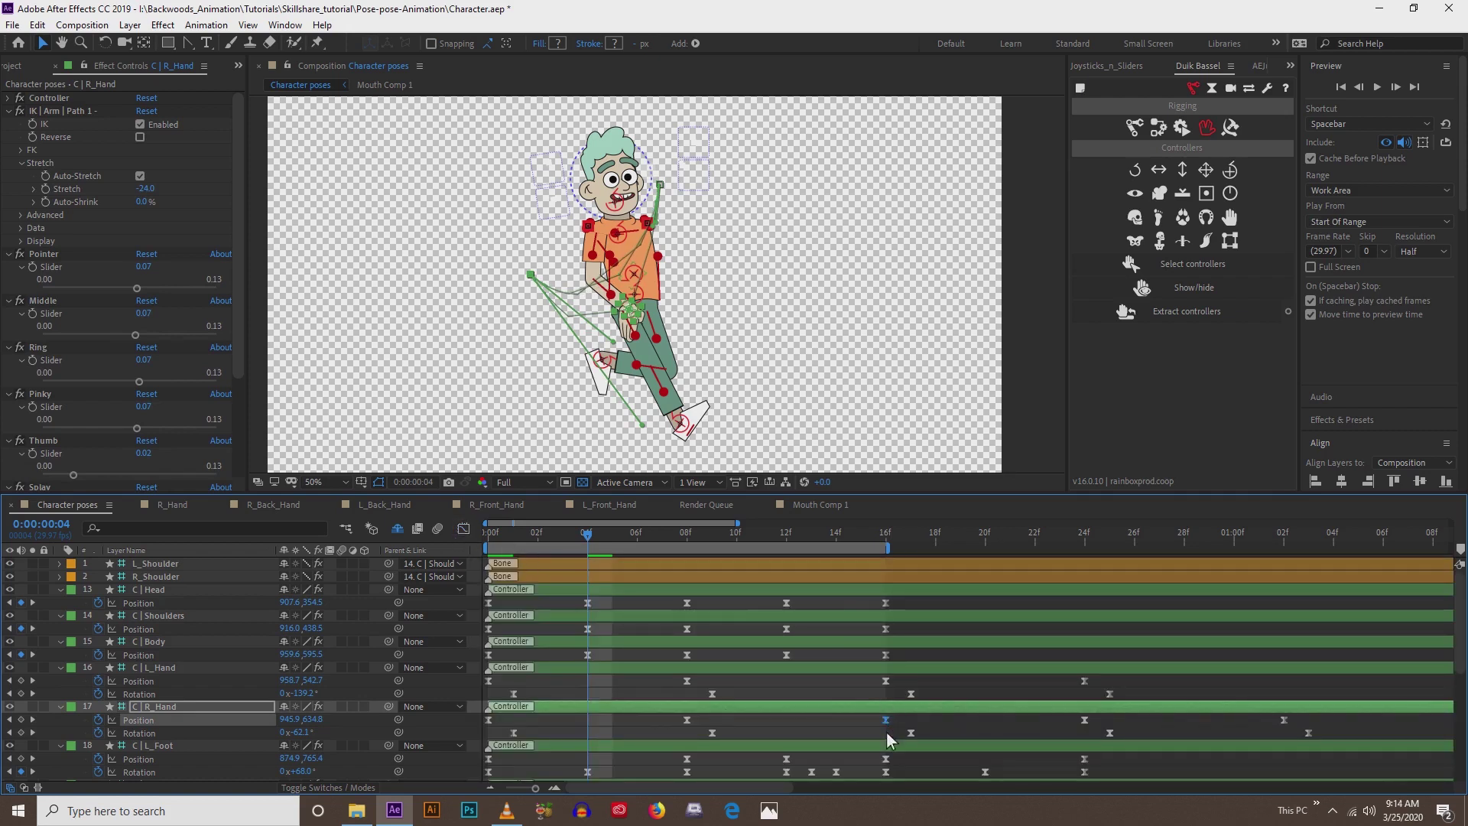
# - Compare the right hand's pose at frame 0 with its last Position keyframe at 0:00:01:02
pyautogui.click(495, 535)
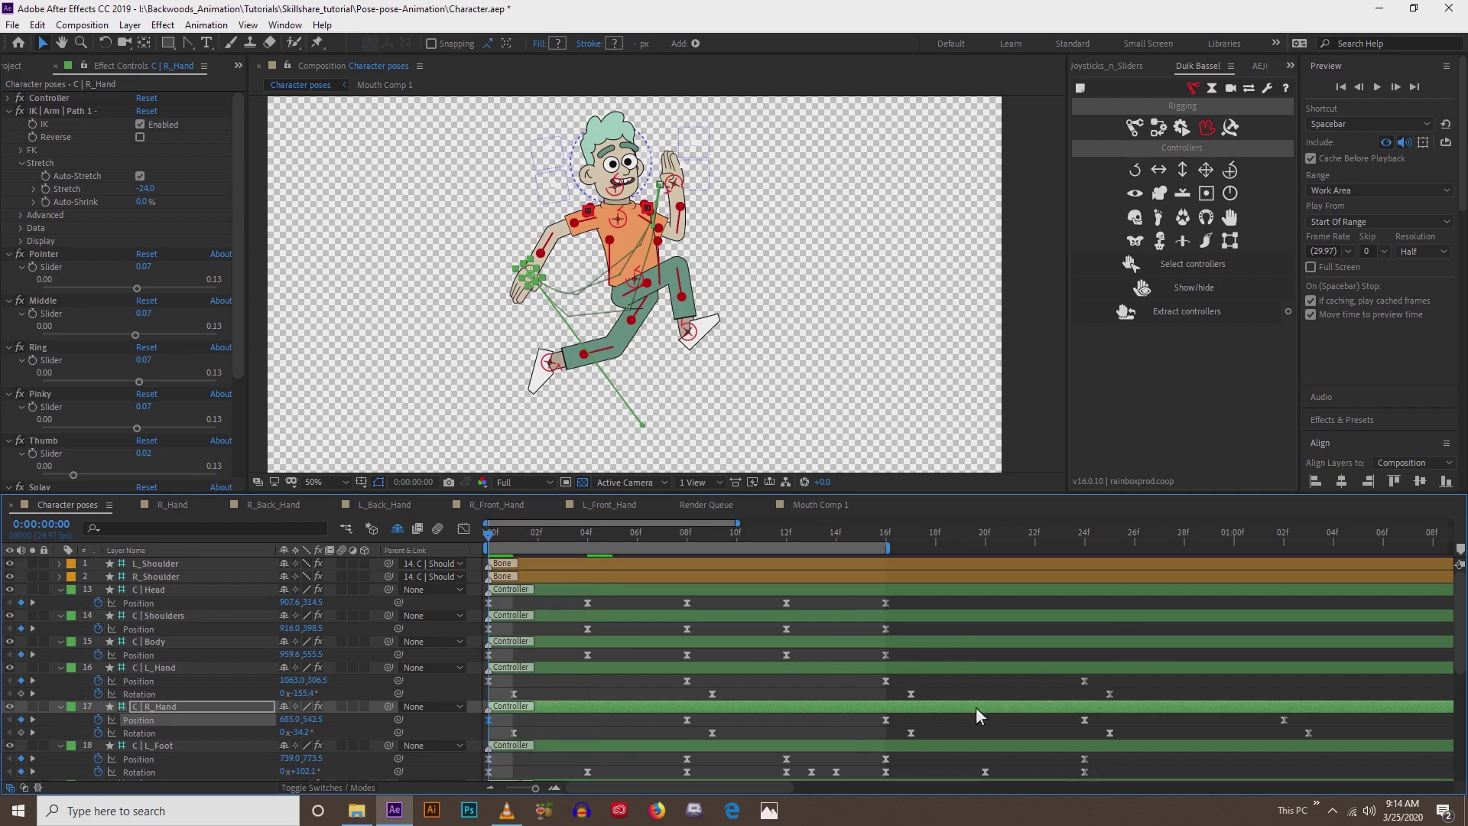
pyautogui.click(1281, 540)
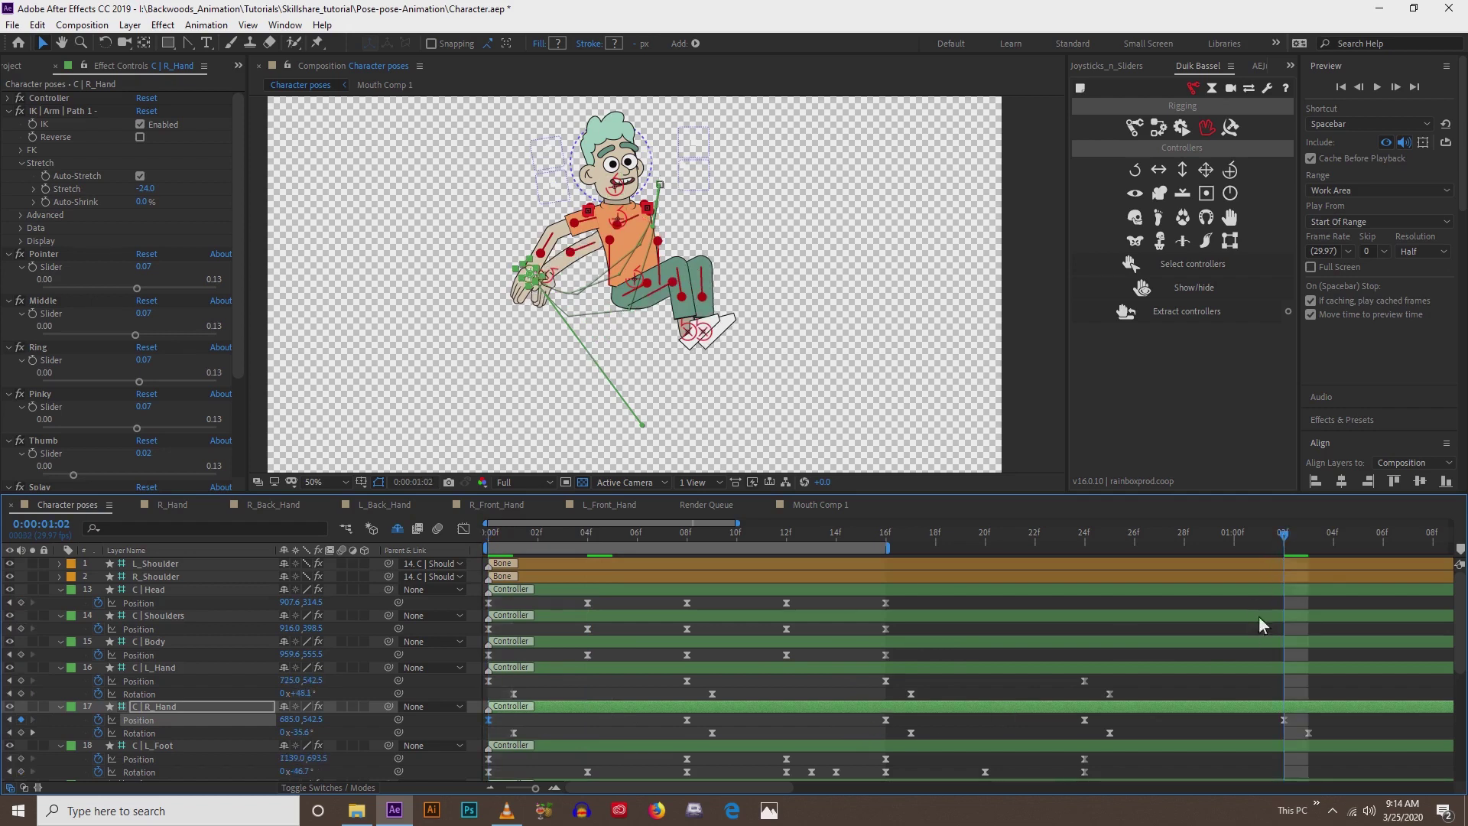
# - Examine the R_Hand position keyframe at 0:00:01:02 and the L_Hand position keyframes at frames 16 and 0
pyautogui.click(1281, 709)
pyautogui.click(1281, 715)
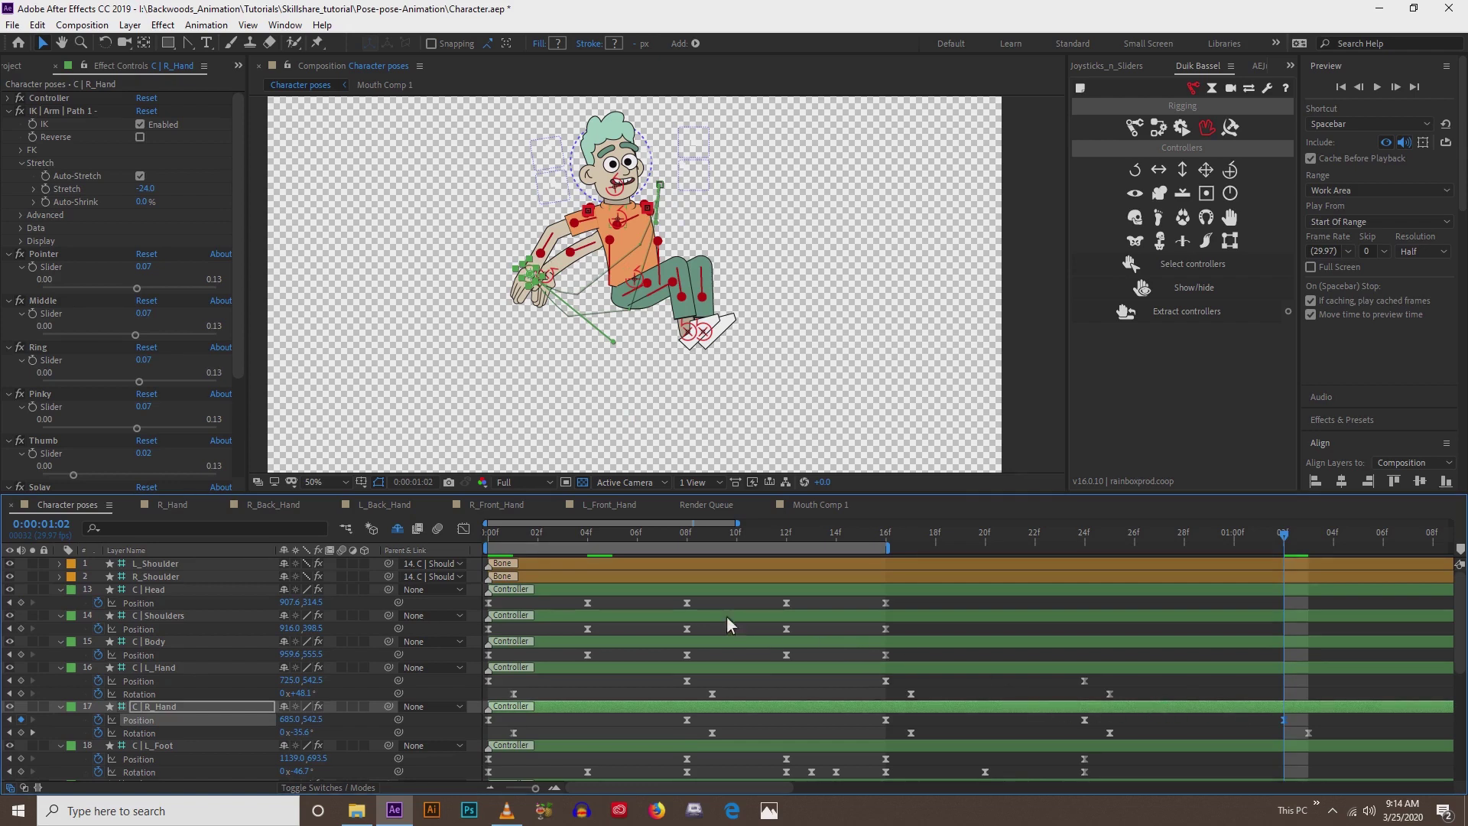
pyautogui.click(889, 538)
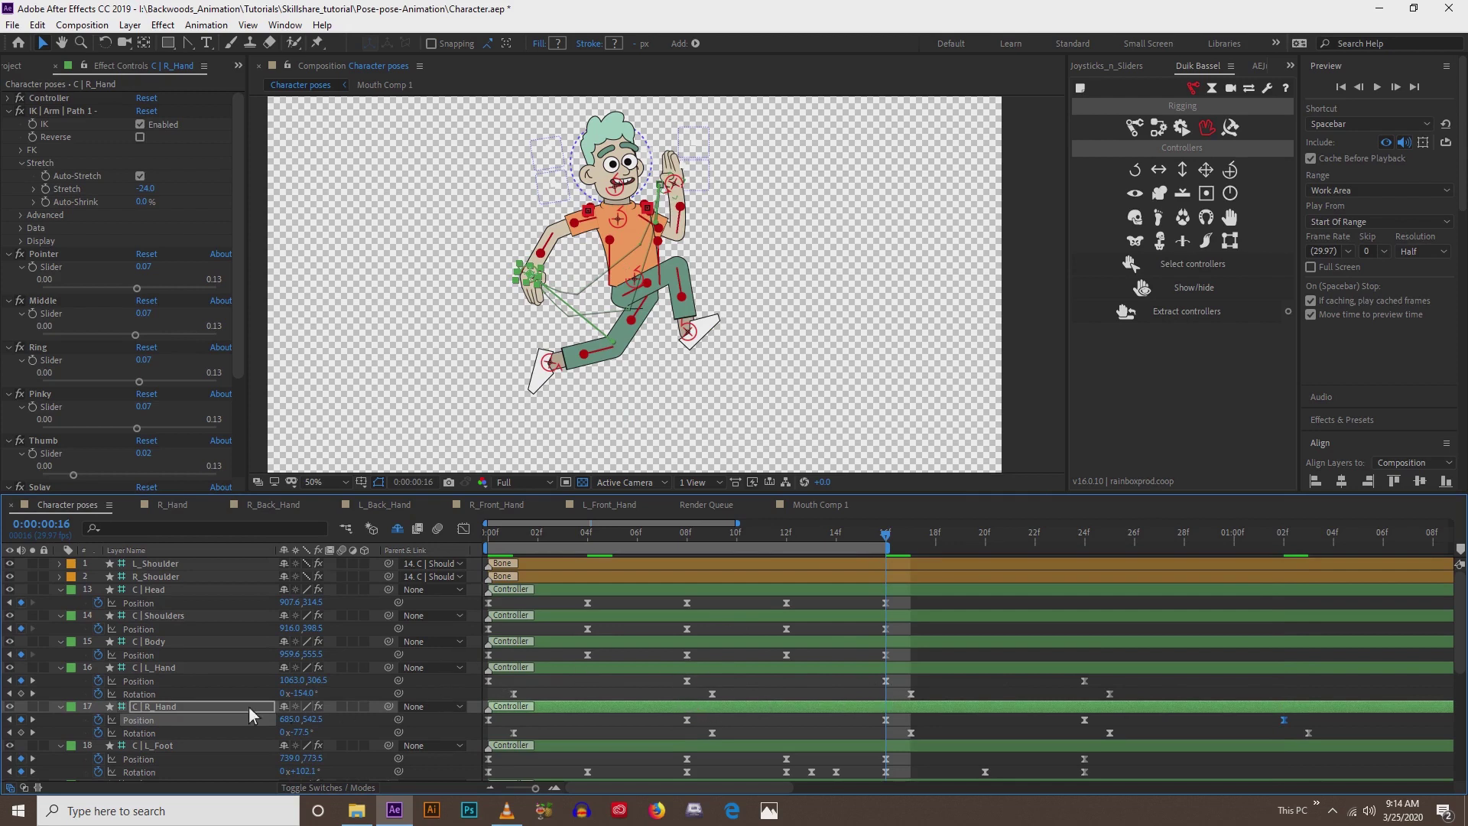
pyautogui.click(156, 679)
pyautogui.click(885, 680)
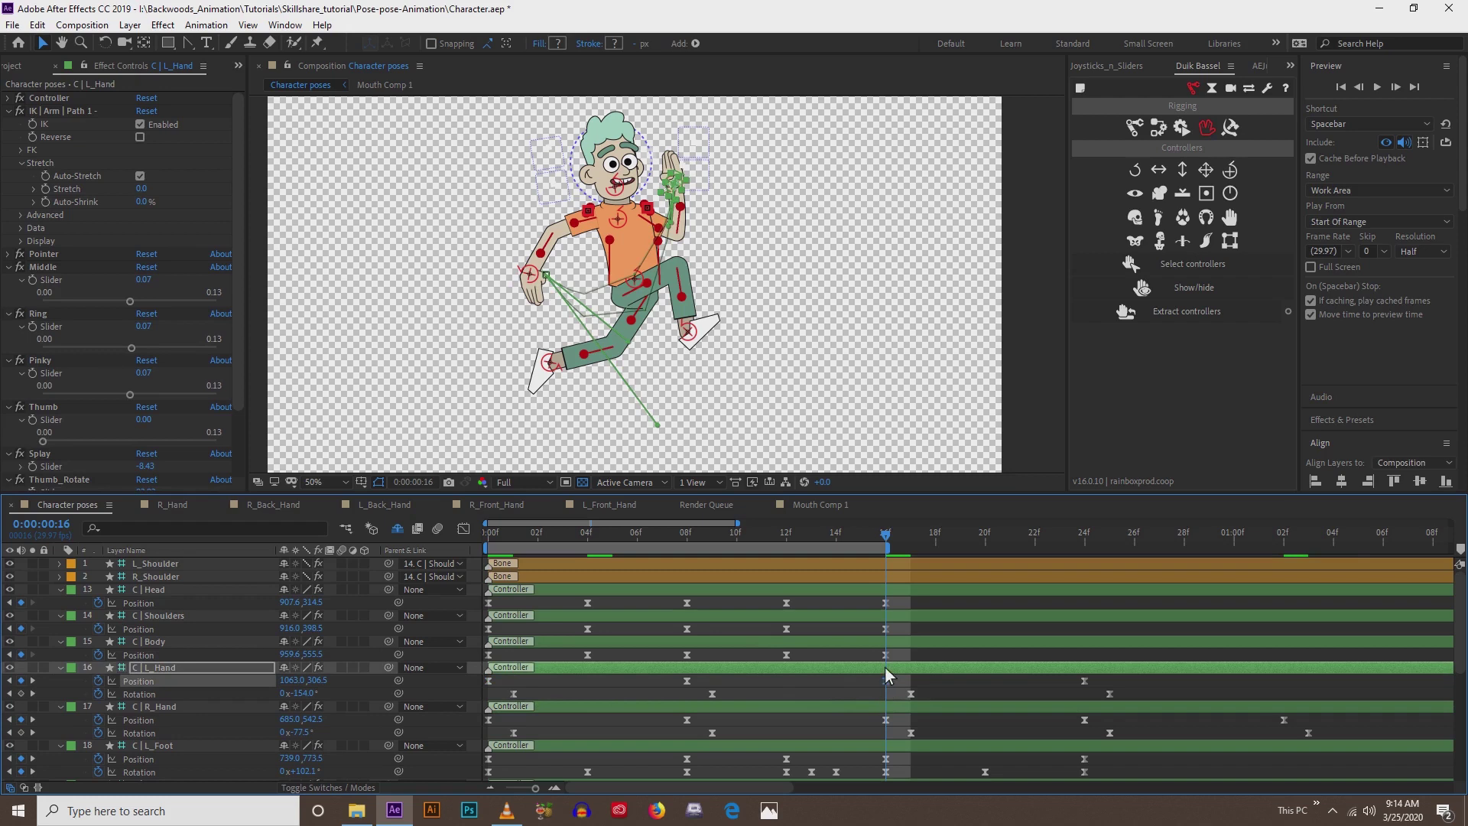
pyautogui.click(890, 667)
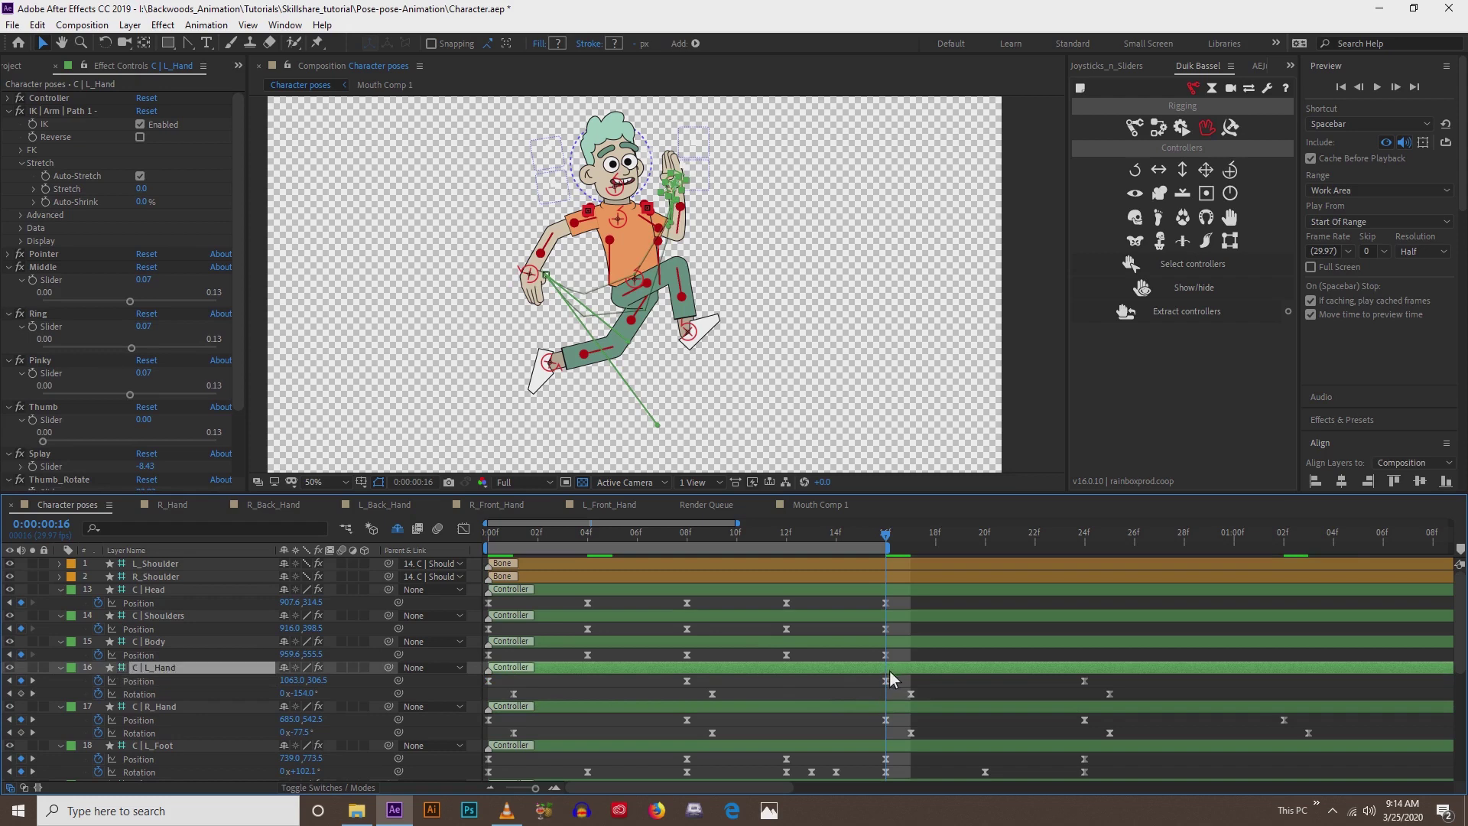
pyautogui.click(498, 531)
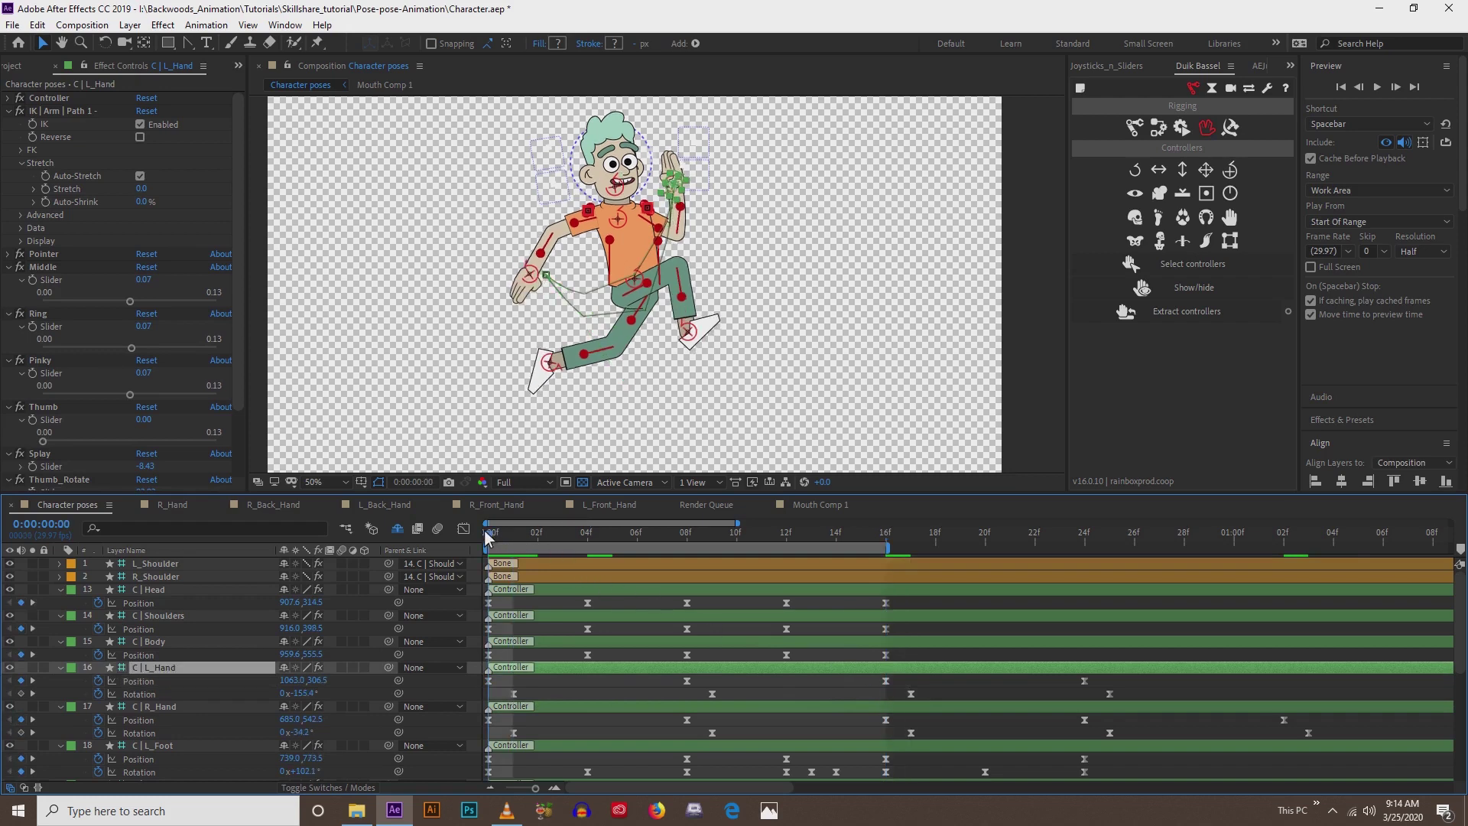
pyautogui.click(488, 680)
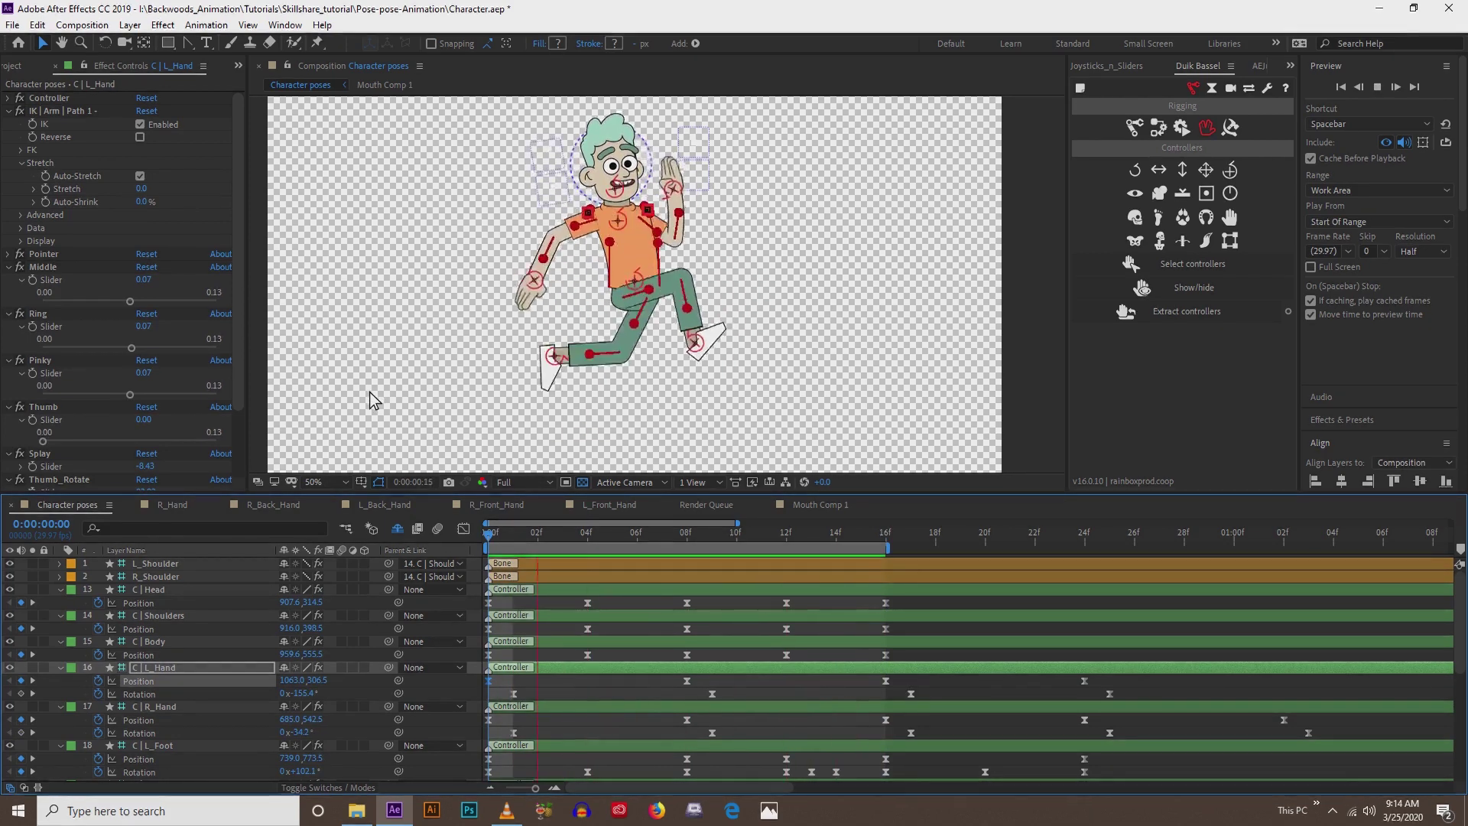
# - Preview the run cycle between frames 0 and 15 to check how the hands move
pyautogui.click(491, 549)
pyautogui.moveTo(491, 549); pyautogui.dragTo(623, 555)
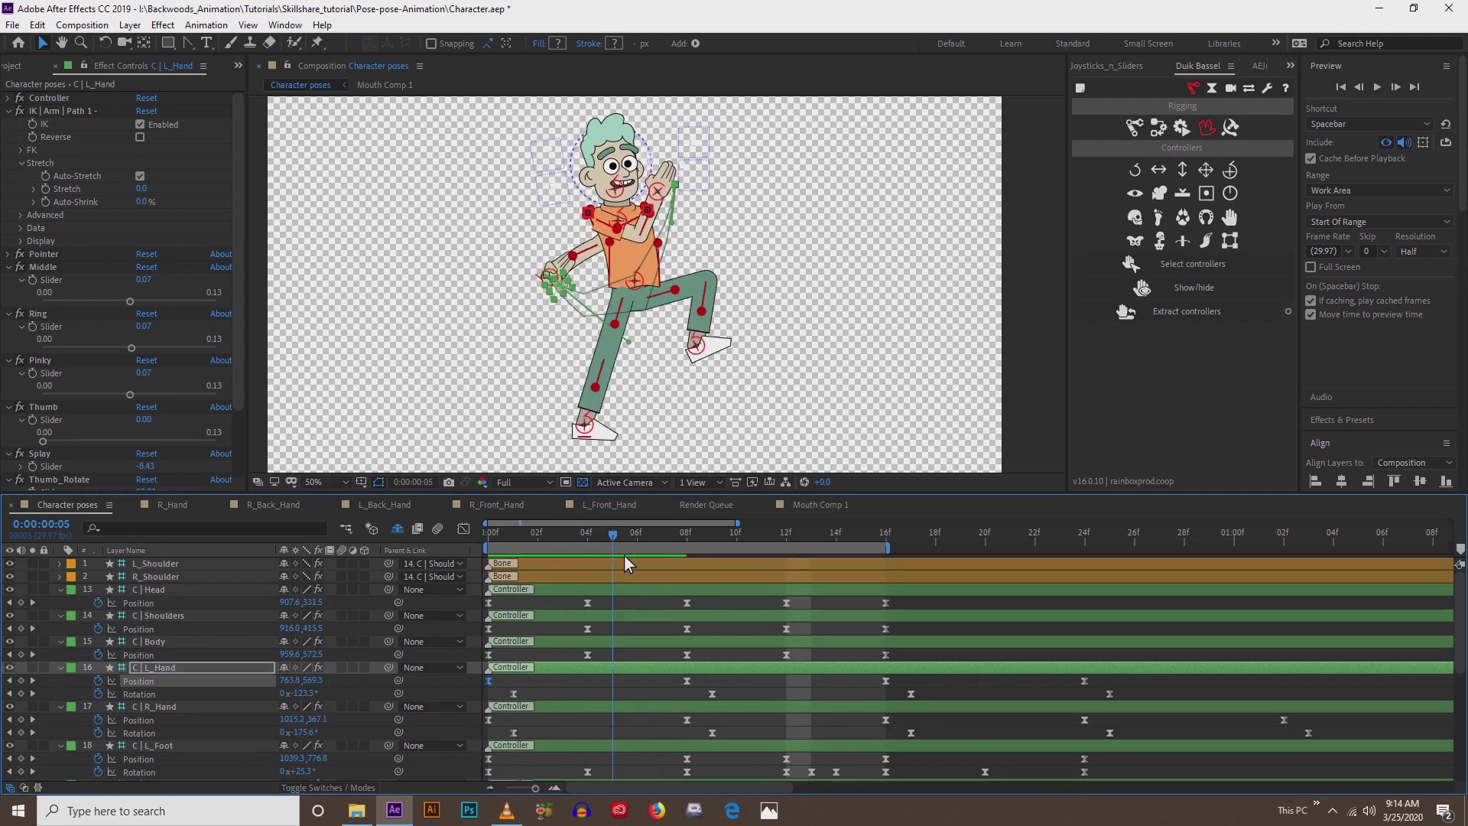
pyautogui.click(514, 534)
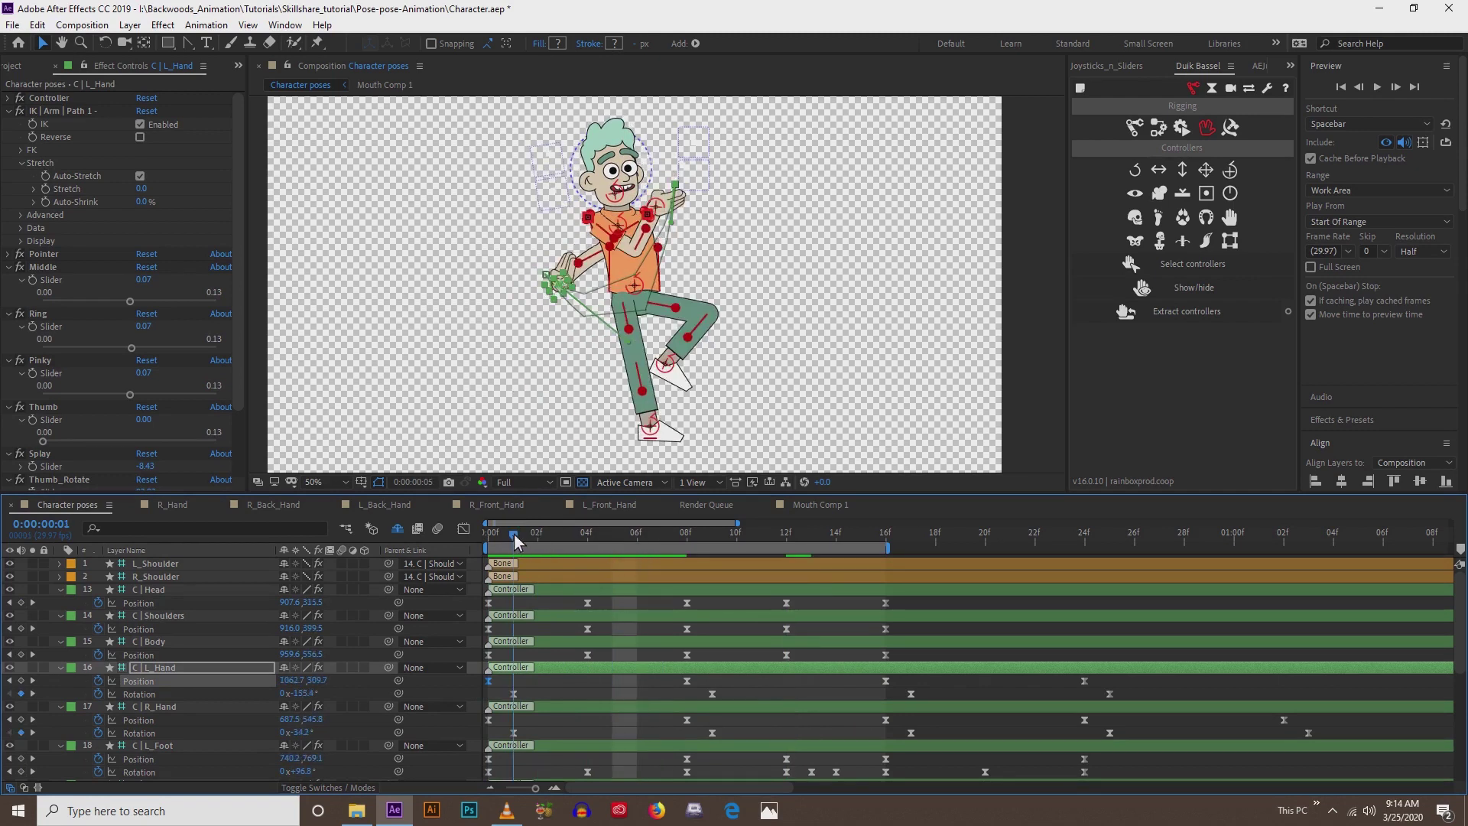
pyautogui.moveTo(514, 534); pyautogui.dragTo(870, 550)
pyautogui.press('space')
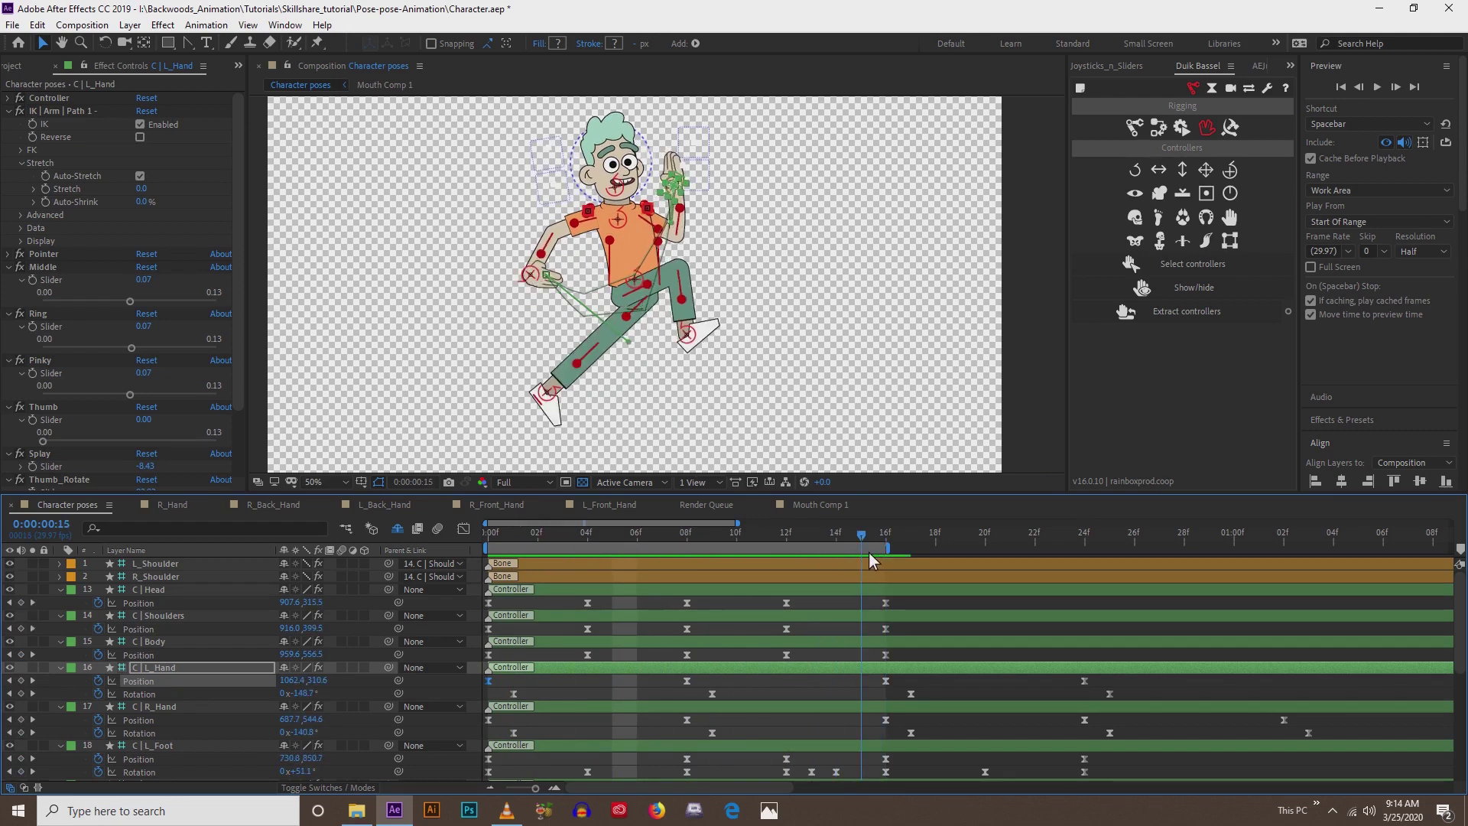
pyautogui.click(518, 544)
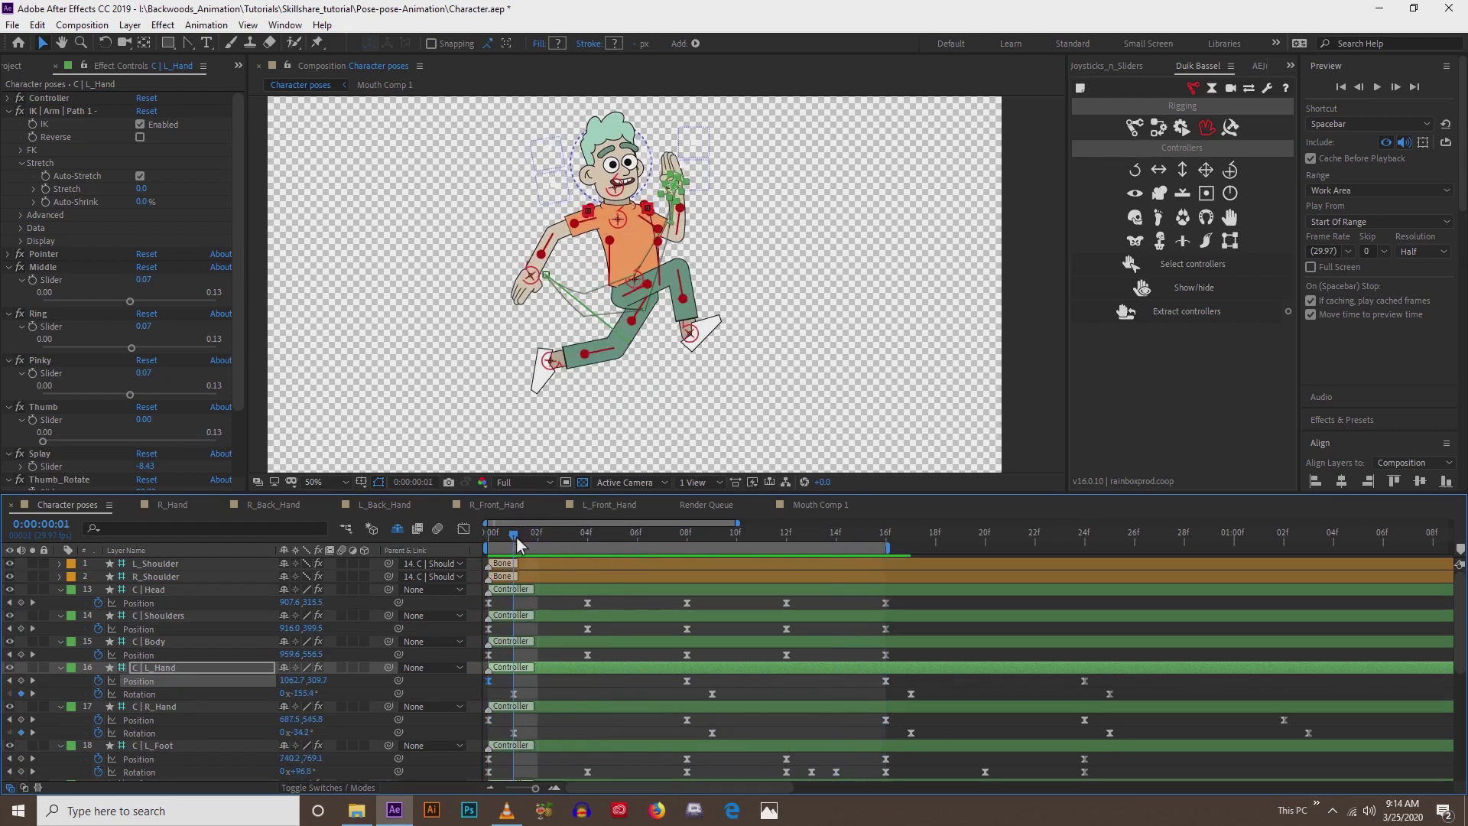
# - Replace the L_Hand rotation keyframe at frame 9 by deleting it and rotating the hand to about -288.5°
pyautogui.click(910, 694)
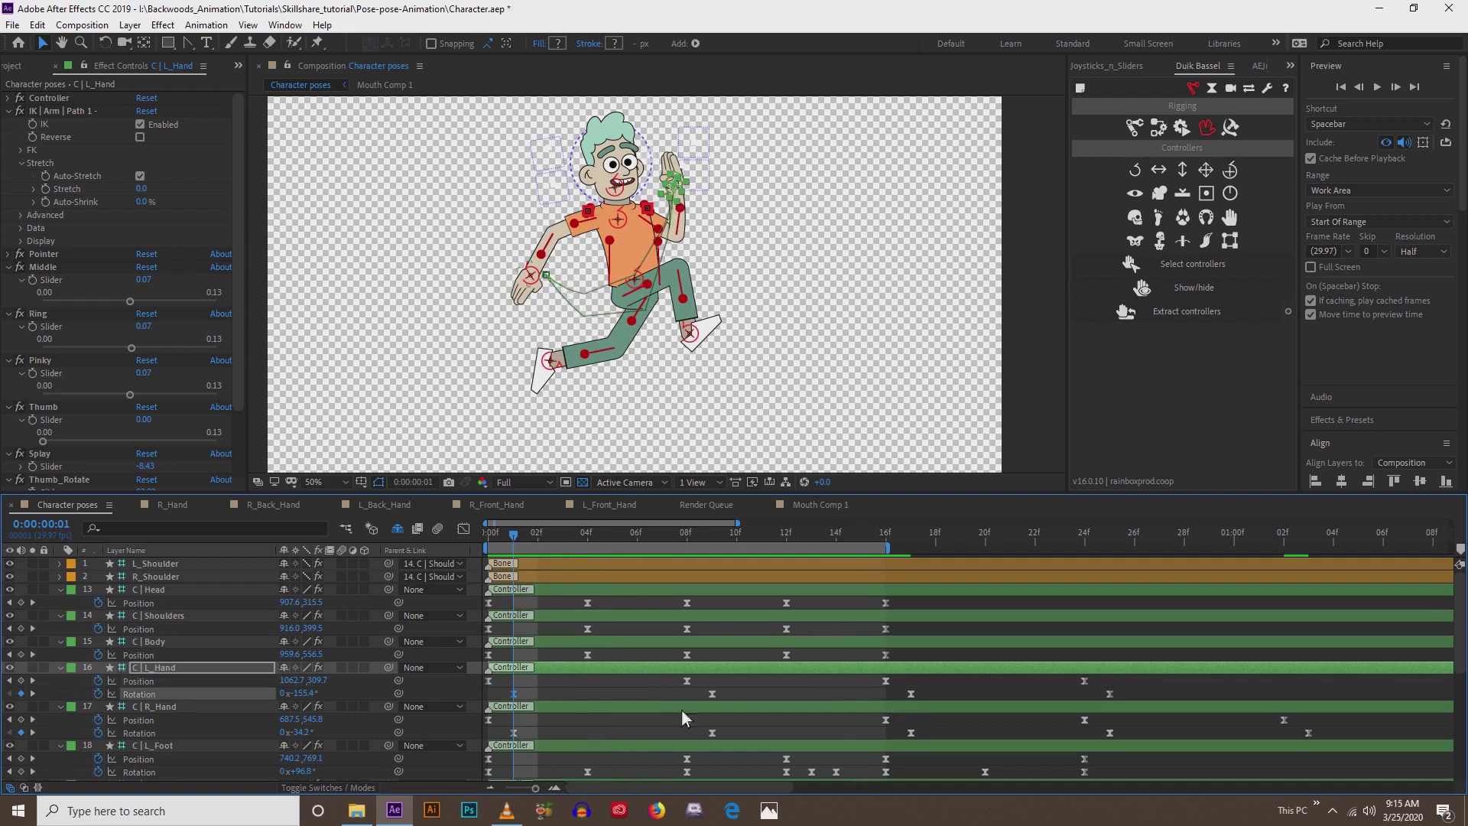
pyautogui.moveTo(552, 540); pyautogui.dragTo(636, 541)
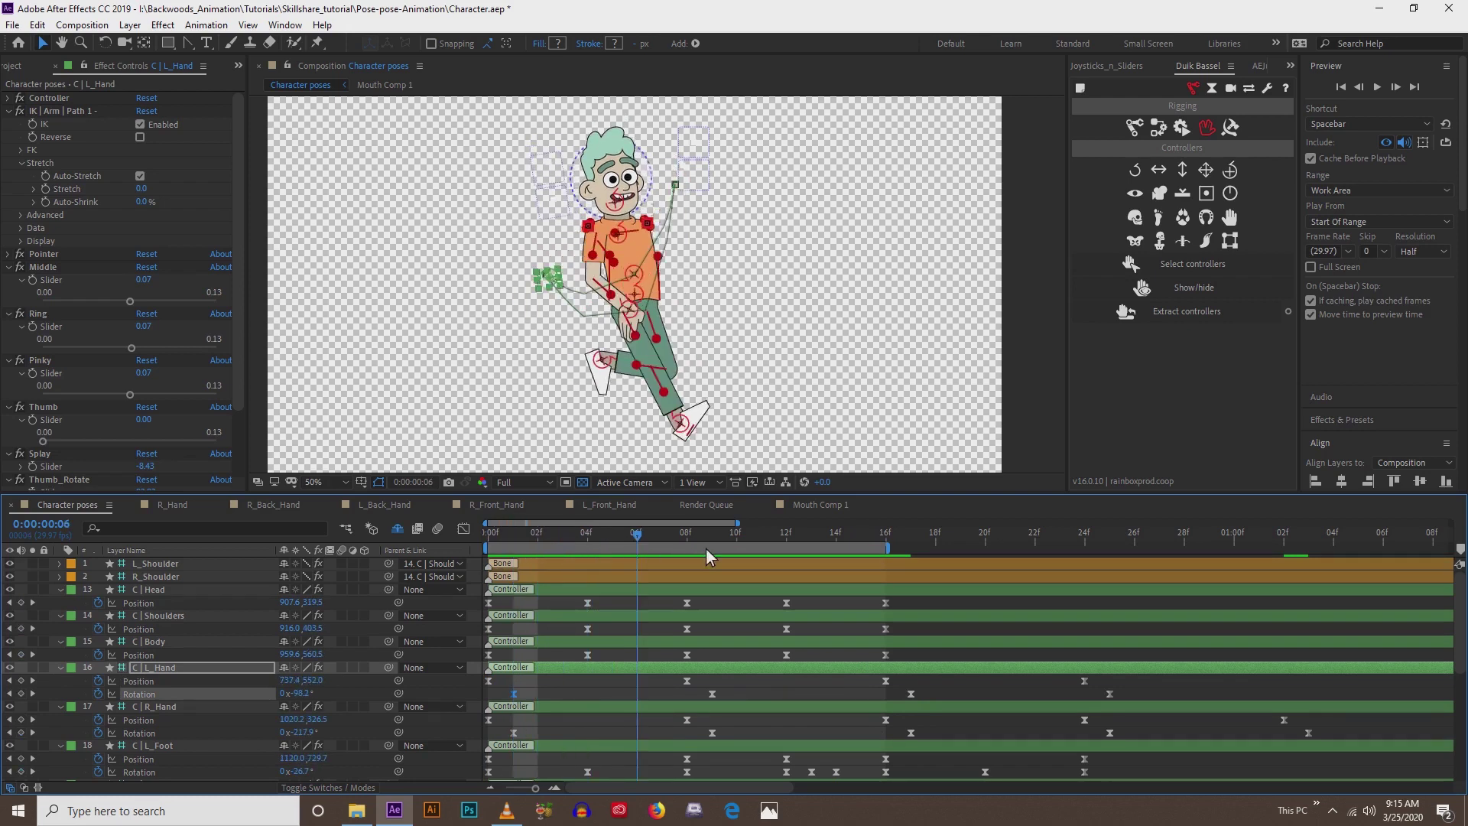
pyautogui.click(705, 550)
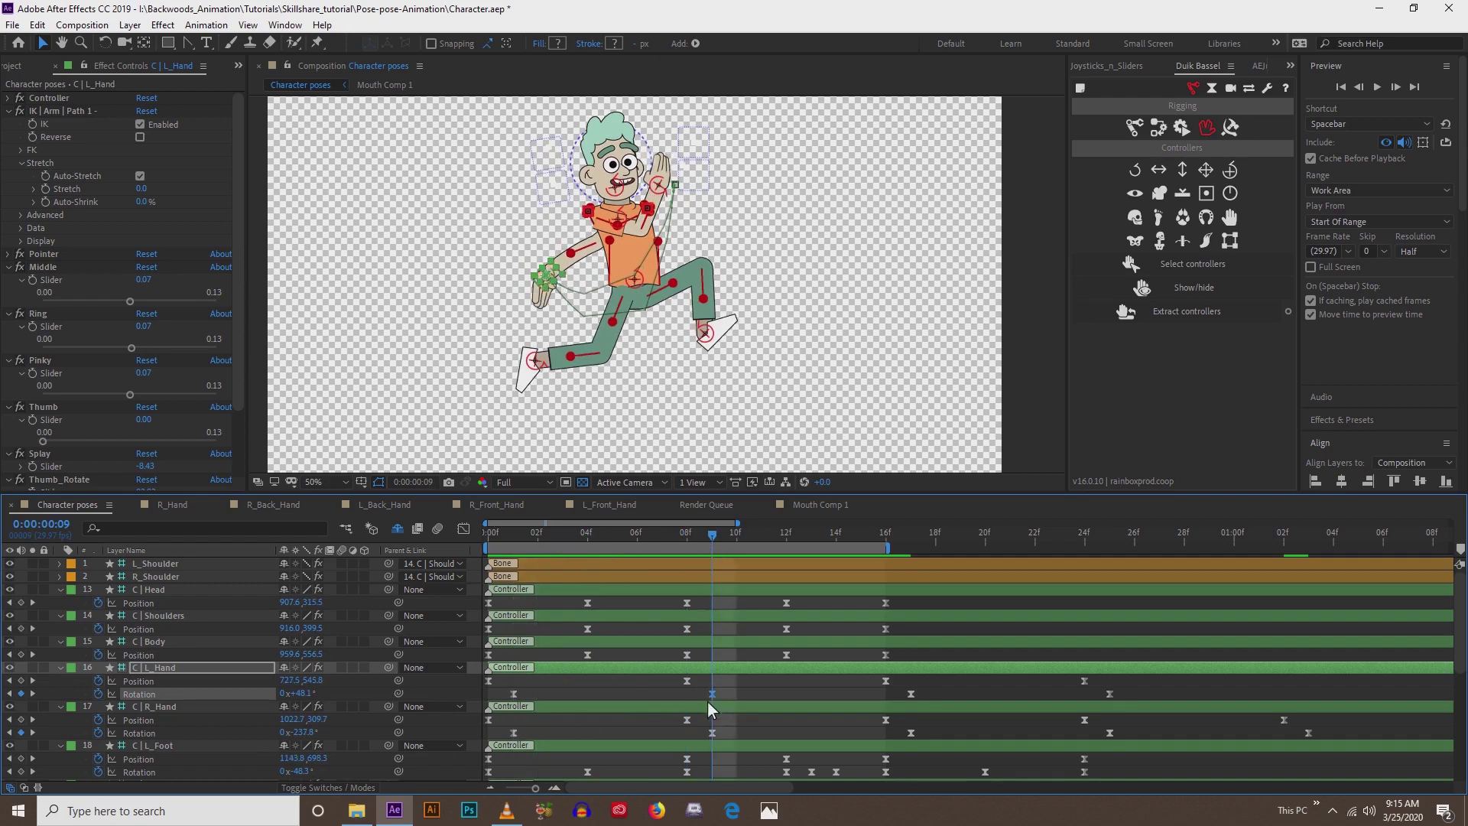
pyautogui.press('Delete')
pyautogui.press('/')
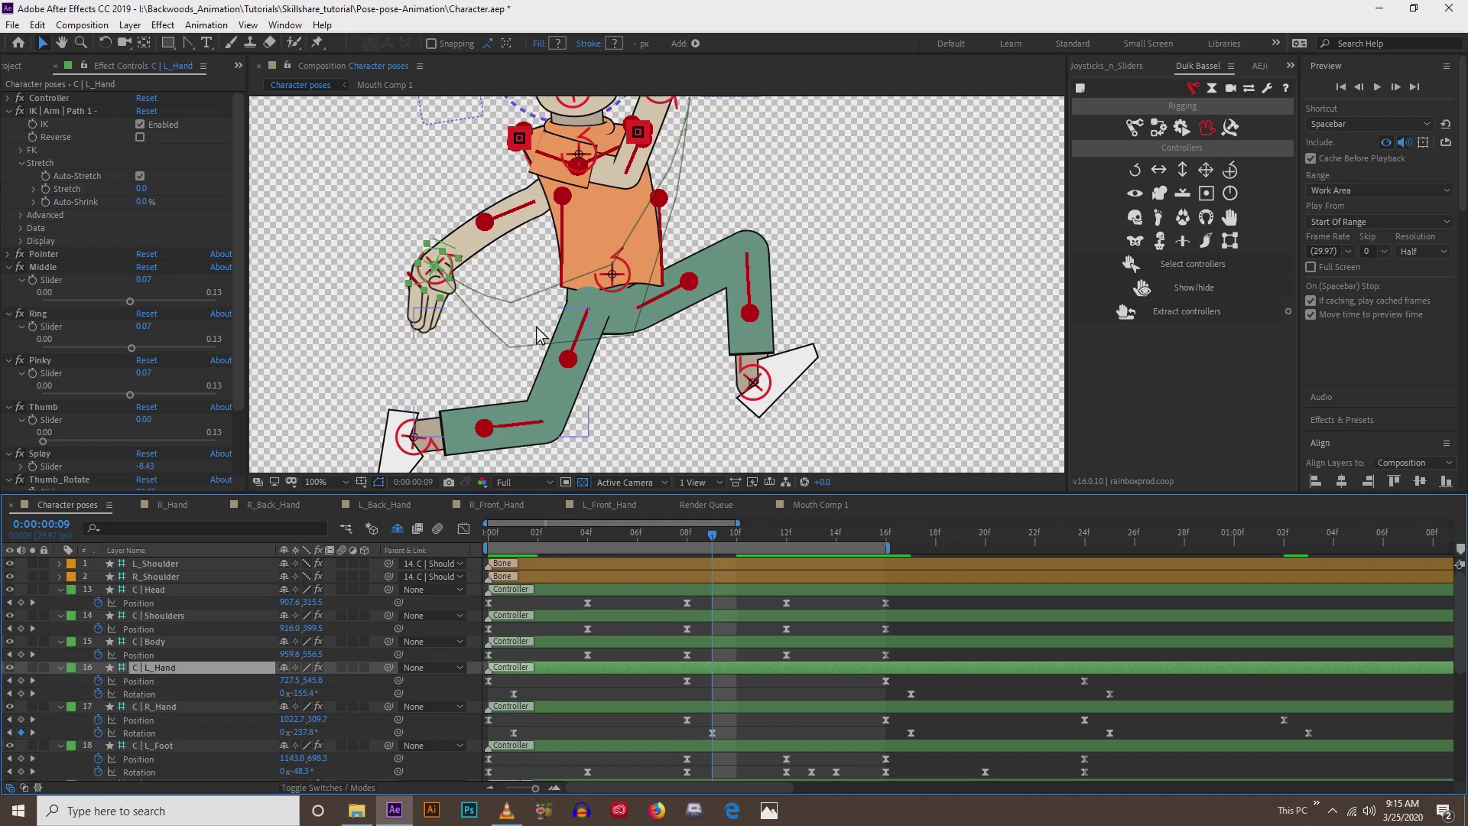
pyautogui.press('w')
pyautogui.moveTo(468, 264); pyautogui.dragTo(402, 257)
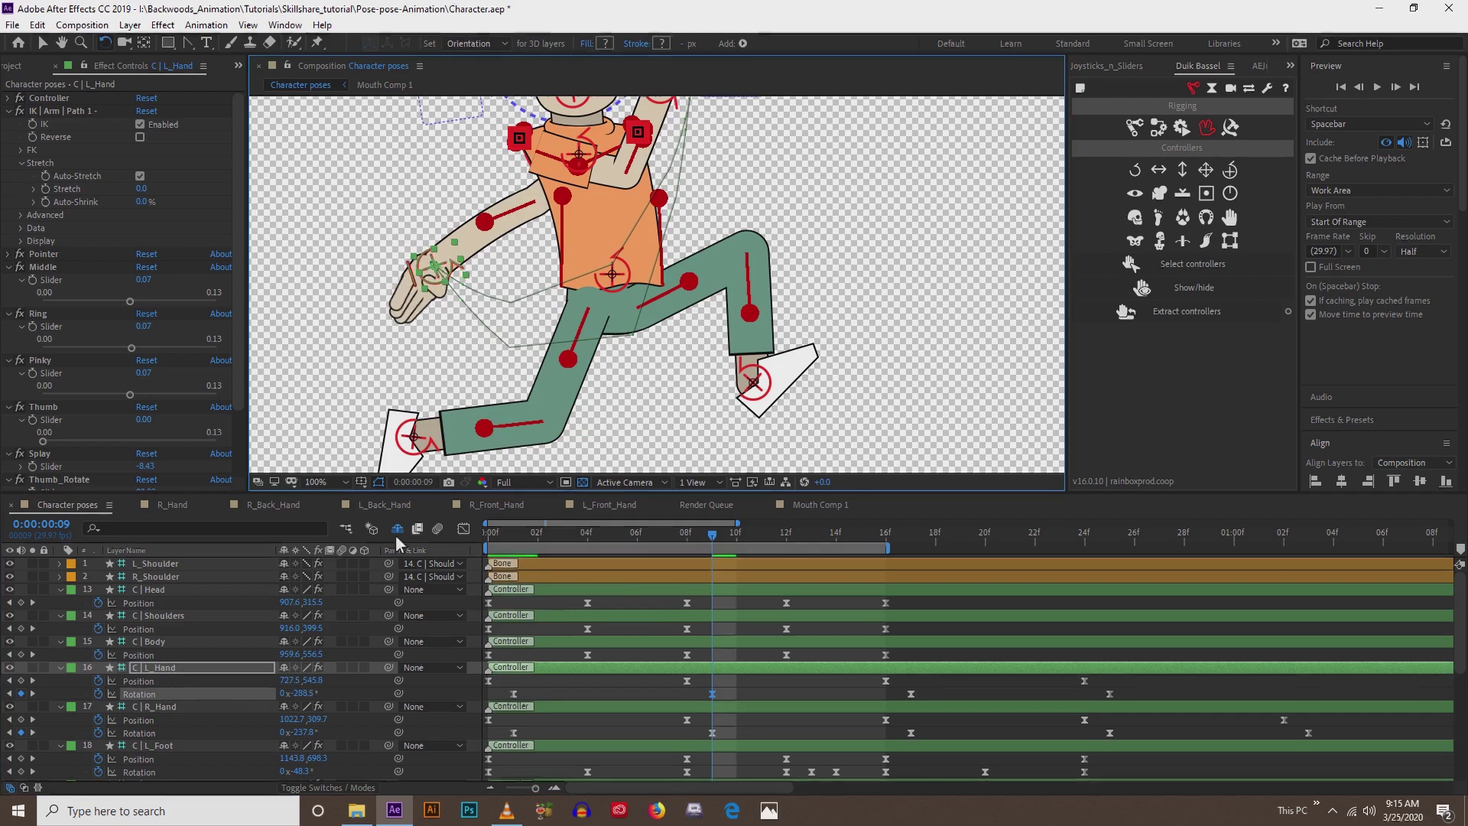
# - Ease the L_Hand rotation keyframe at frame 9 in the speed graph to about 66% incoming and 100% outgoing influence
pyautogui.click(463, 528)
pyautogui.moveTo(680, 672); pyautogui.dragTo(730, 745)
pyautogui.moveTo(698, 695); pyautogui.dragTo(646, 705)
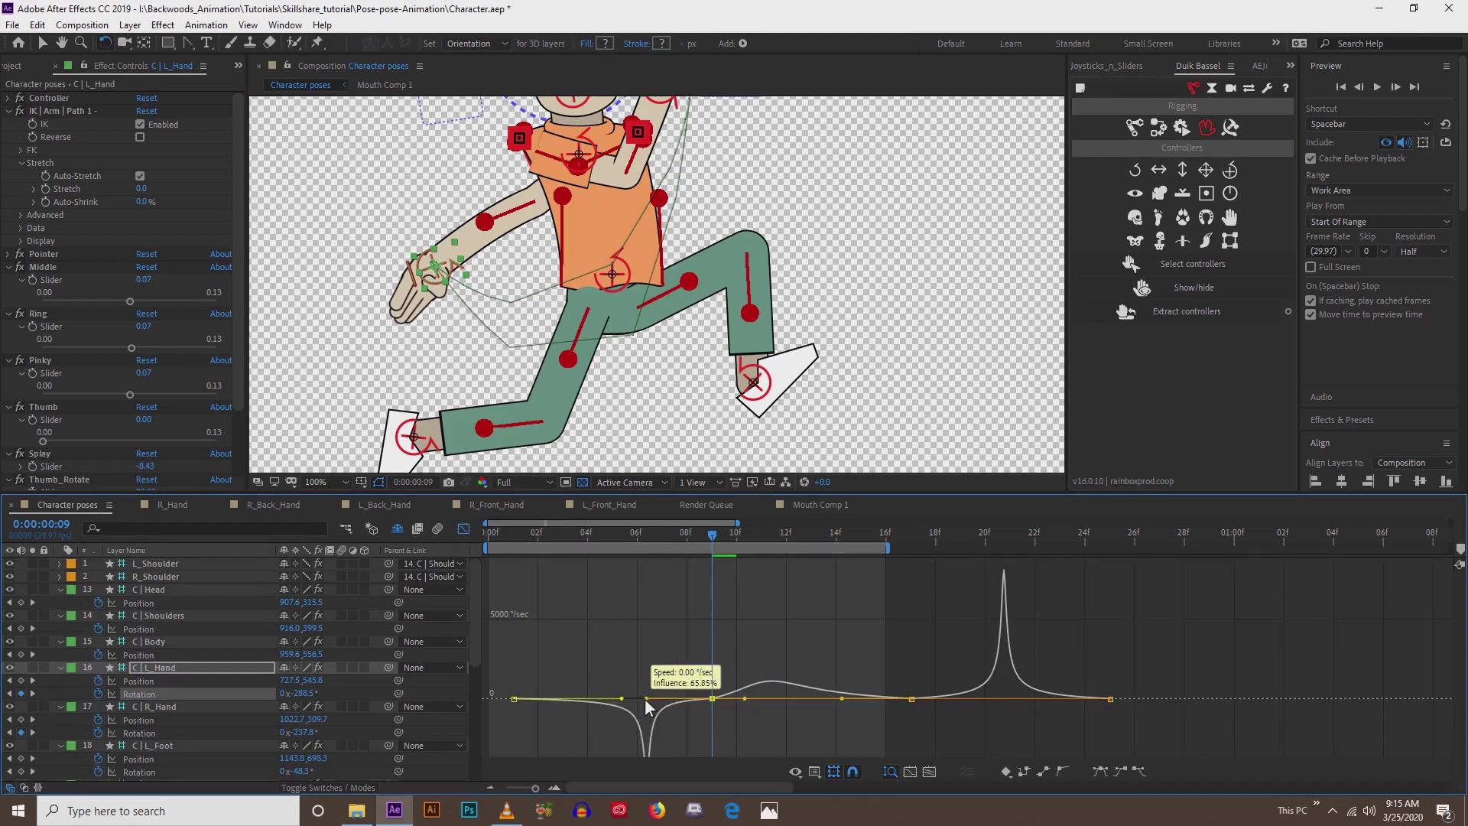
pyautogui.moveTo(745, 676); pyautogui.dragTo(829, 685)
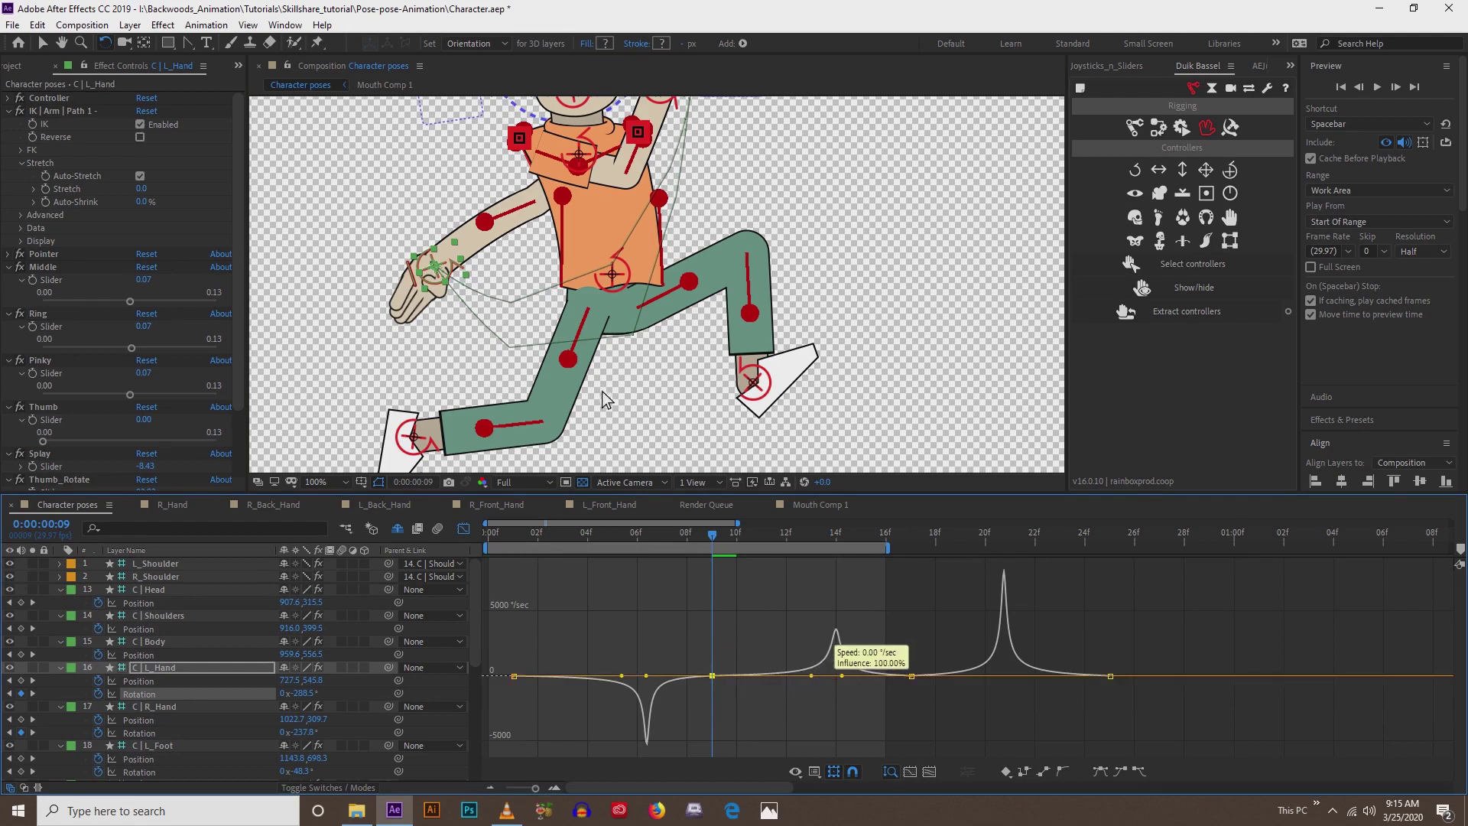
pyautogui.press(',')
pyautogui.press(',')
pyautogui.hotkey('shift', 'F3')
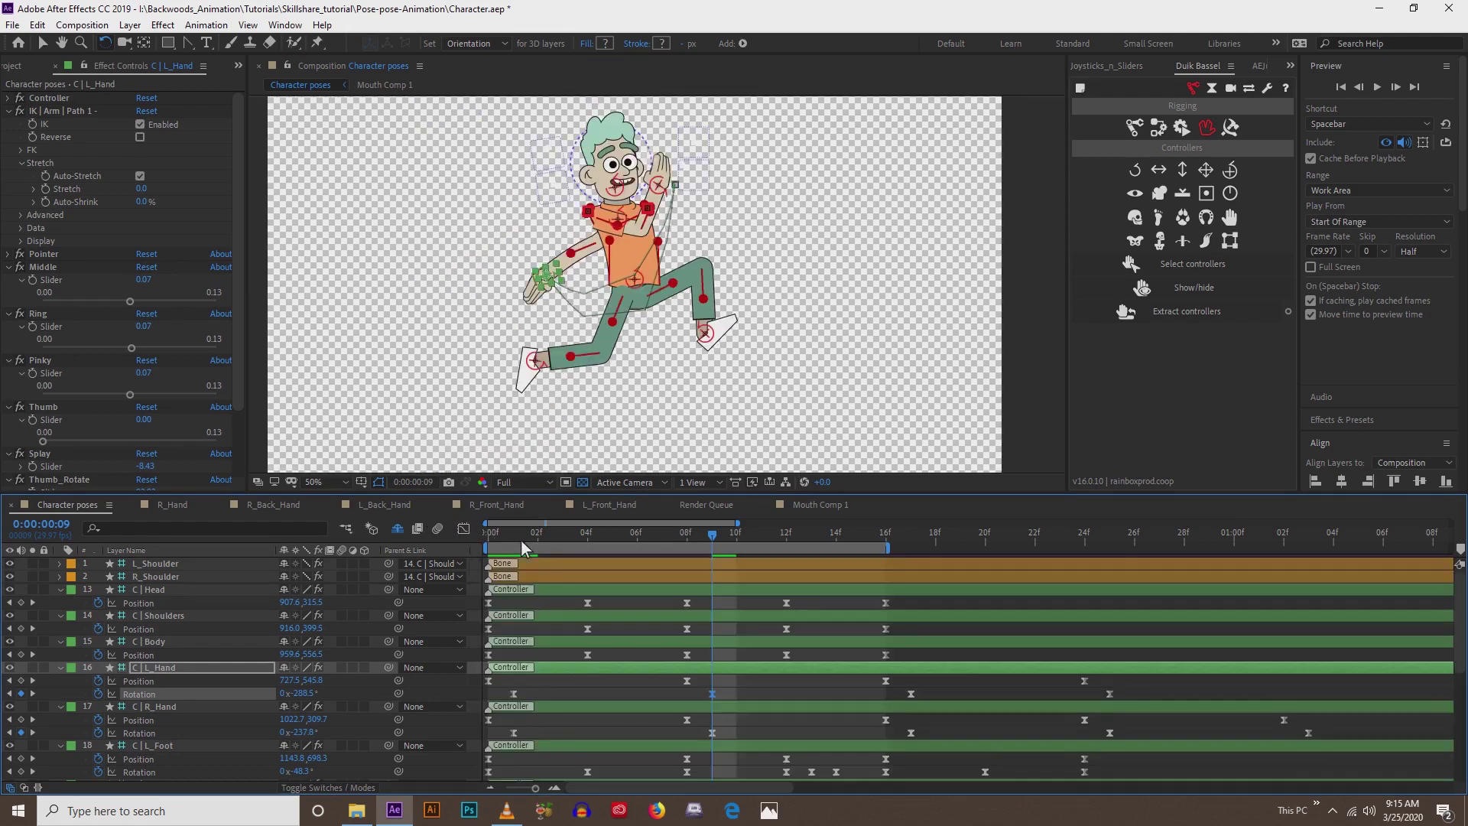
# - Set the L_Hand rotation at frame 9 to 75.5° and check the hand's swing from frame 1
pyautogui.moveTo(528, 534); pyautogui.dragTo(717, 546)
pyautogui.click(517, 532)
pyautogui.moveTo(516, 534); pyautogui.dragTo(723, 556)
pyautogui.click(305, 699)
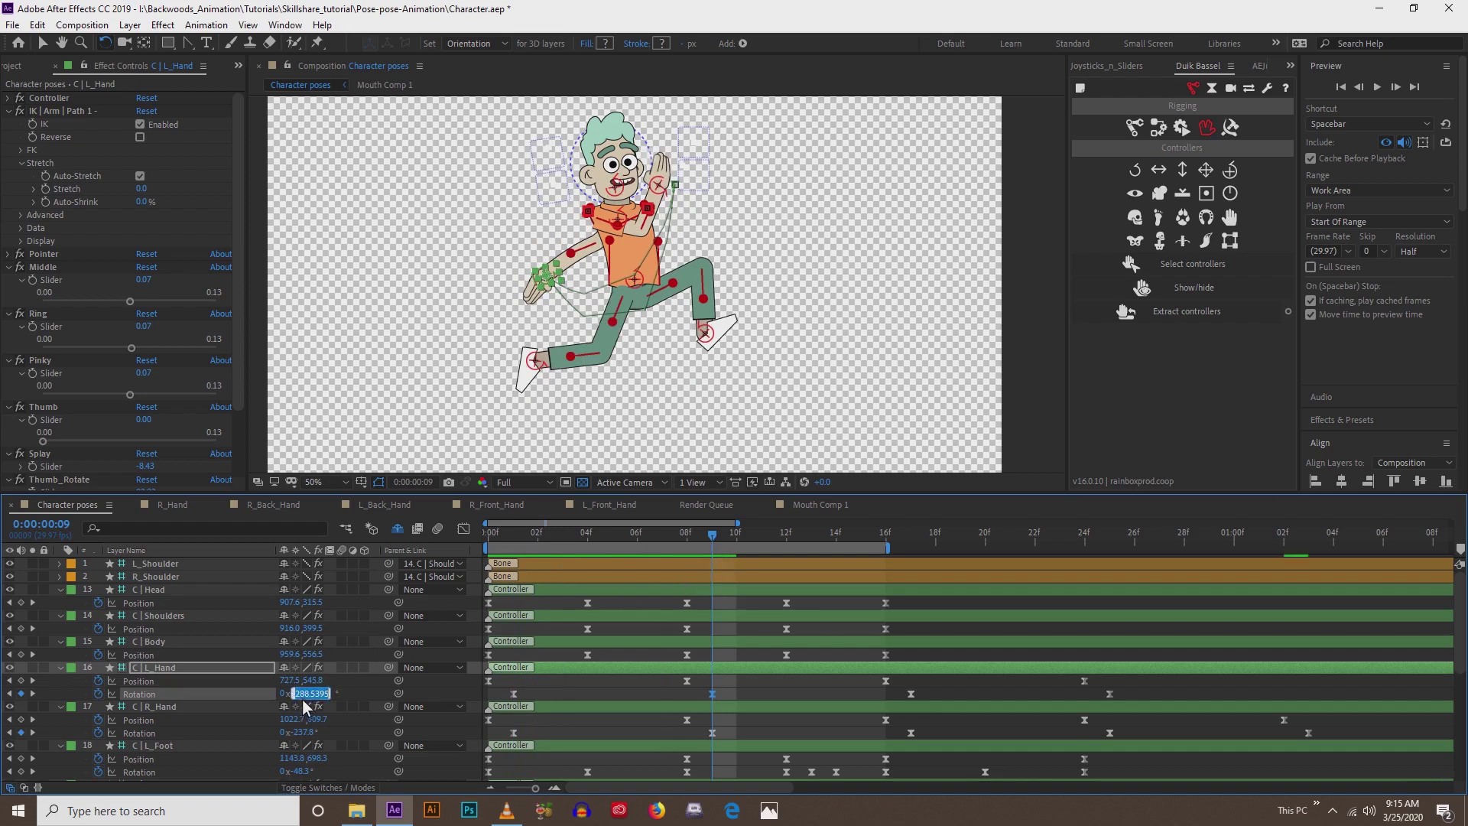
pyautogui.write('-253.5')
pyautogui.press('Return')
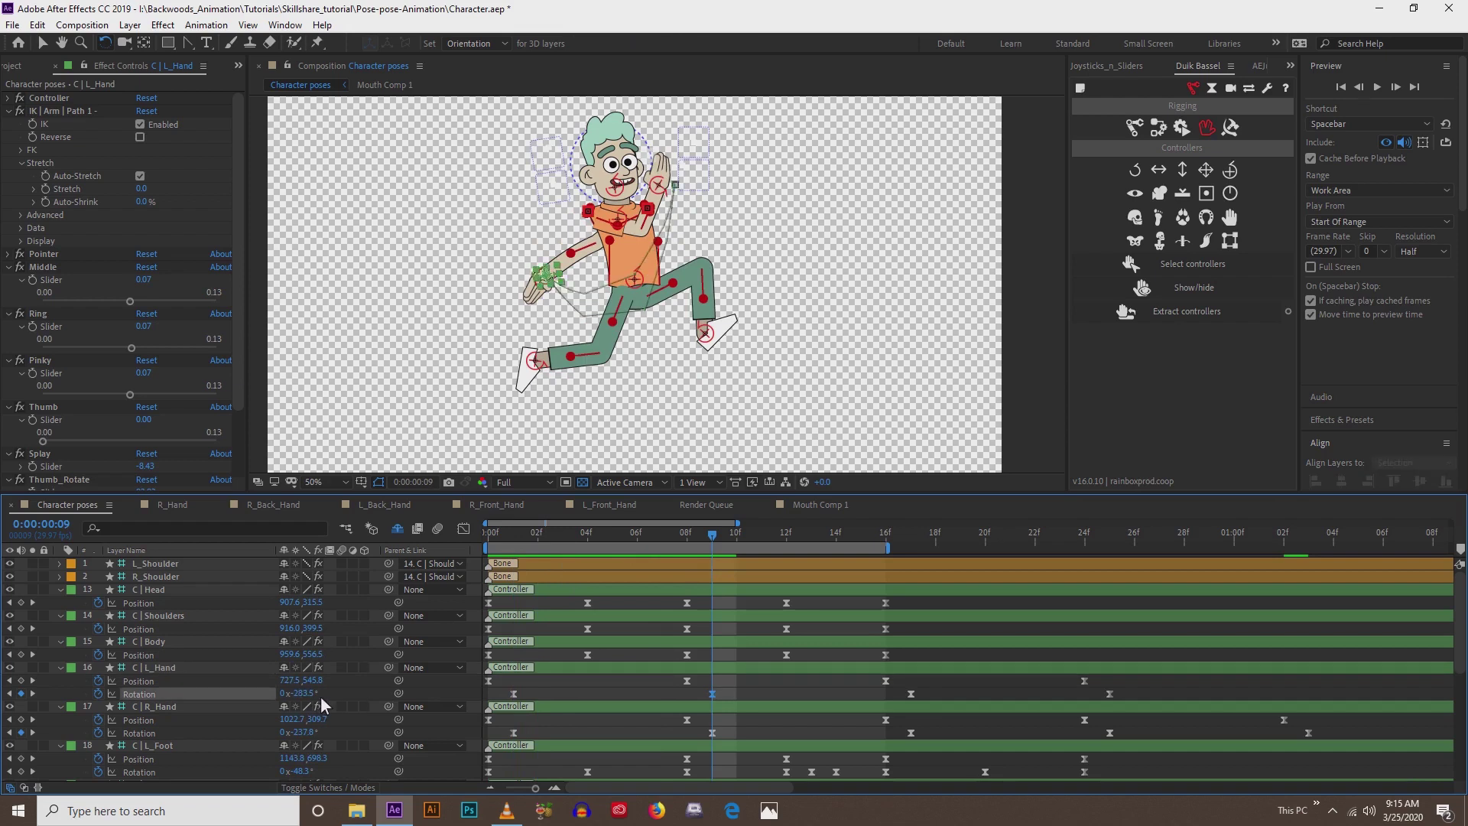
pyautogui.moveTo(326, 696); pyautogui.dragTo(557, 674)
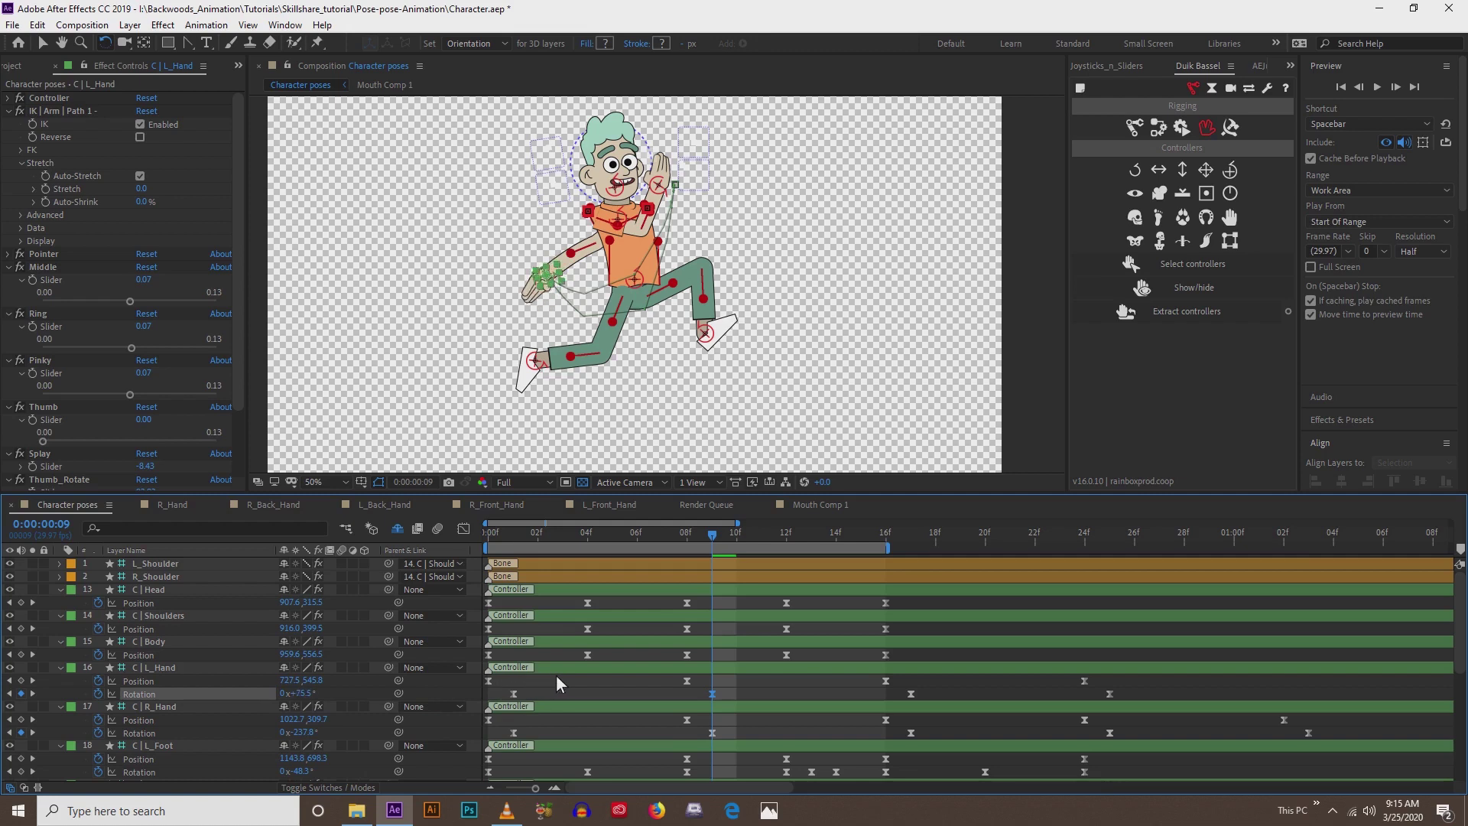
pyautogui.click(553, 679)
pyautogui.moveTo(511, 539); pyautogui.dragTo(553, 567)
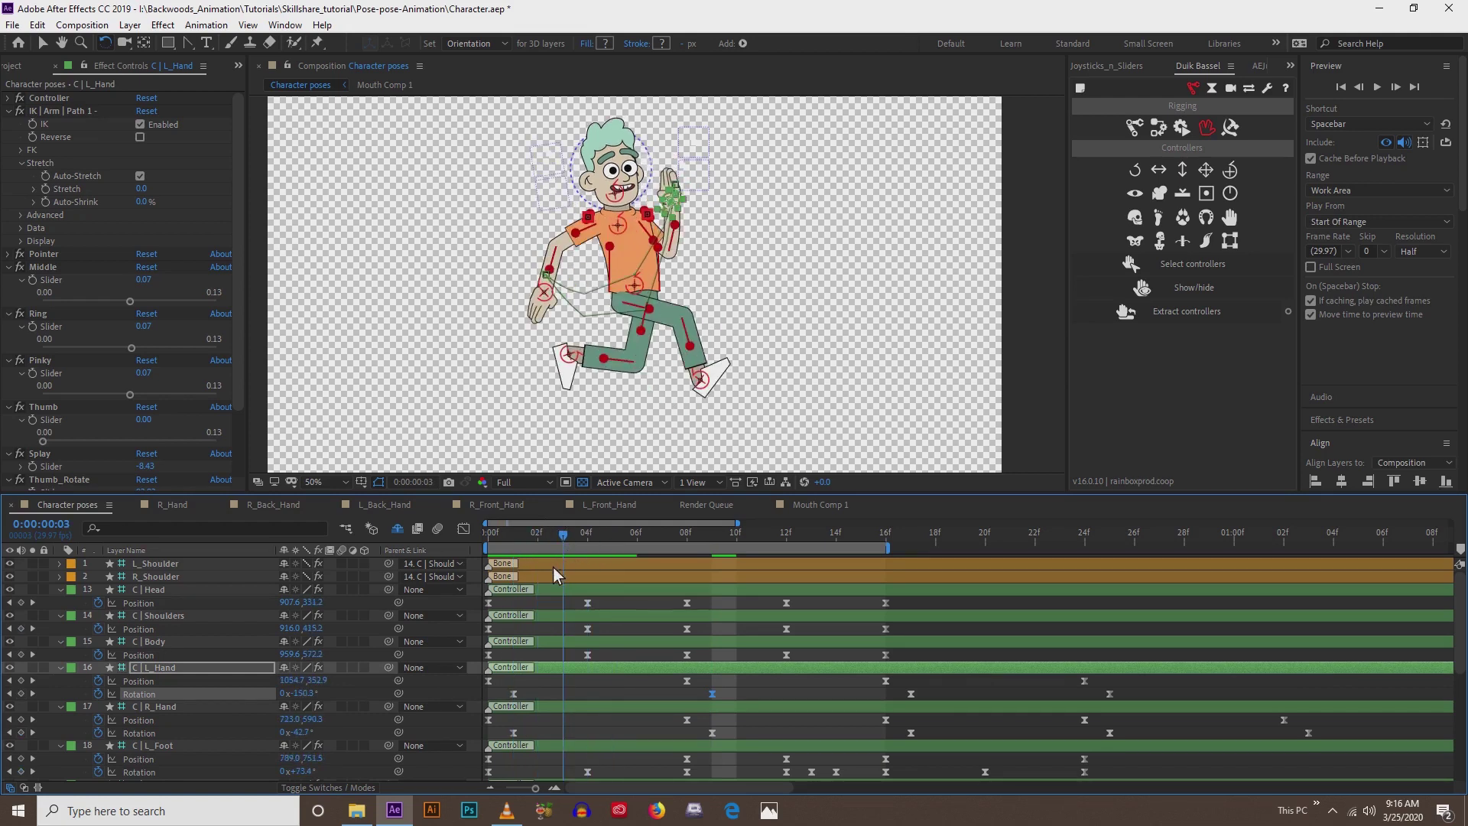
# - Clear all L_Hand rotation keyframes and paste the R_Hand rotation keyframes in their place at frame 1
pyautogui.click(511, 536)
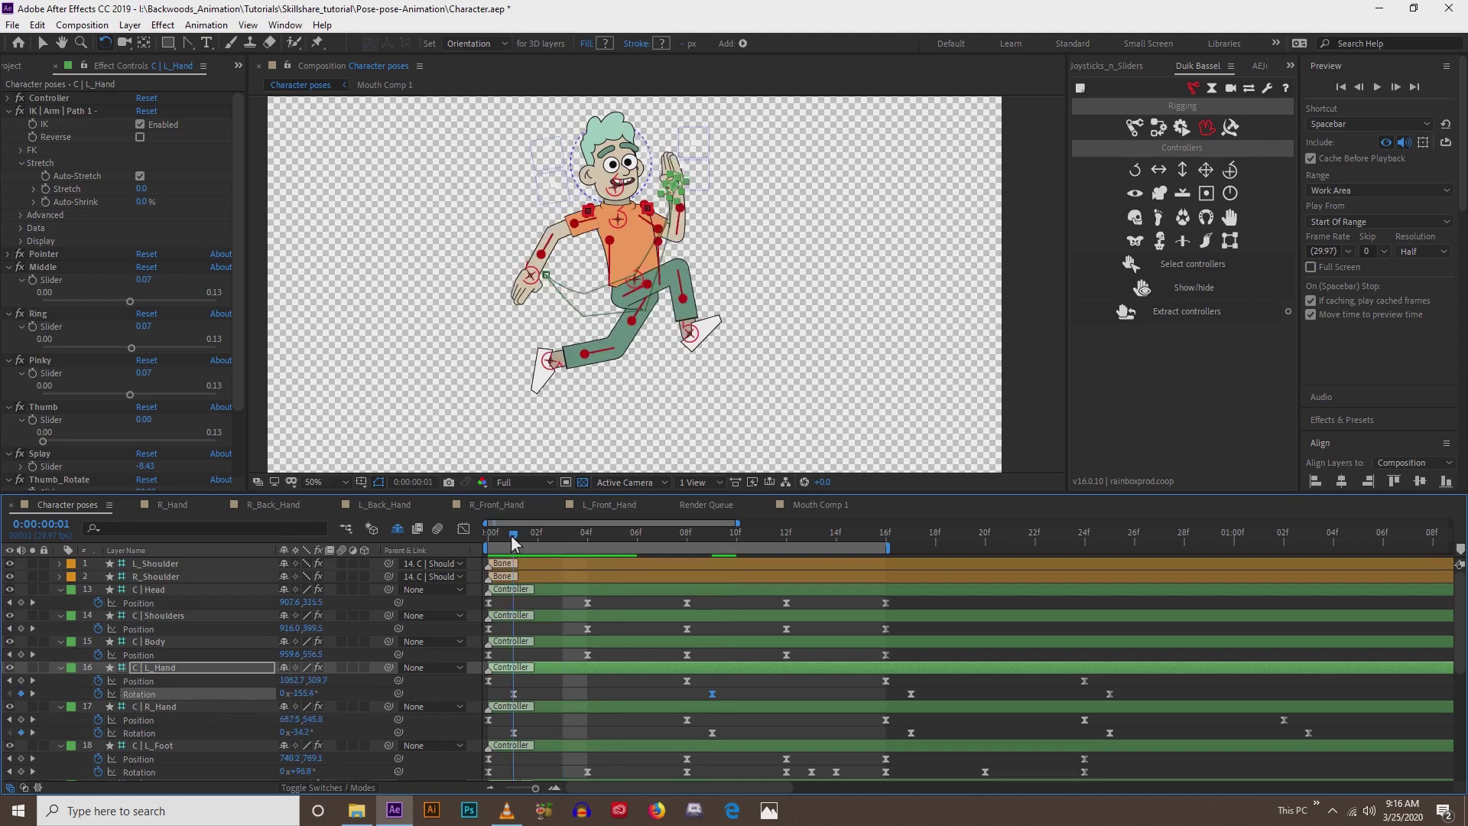
pyautogui.click(98, 693)
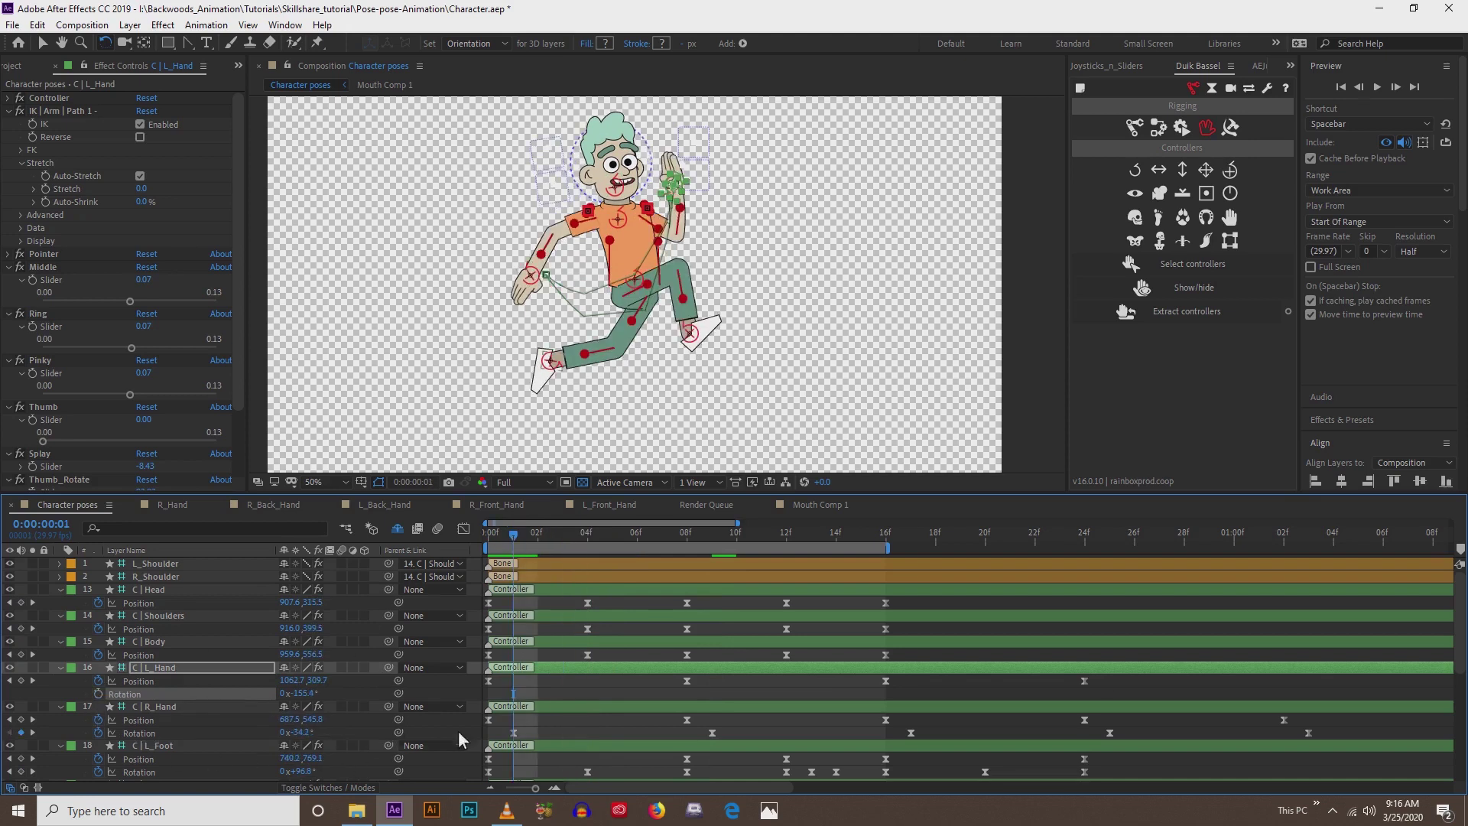
pyautogui.scroll(-1, 553, 687)
pyautogui.click(156, 667)
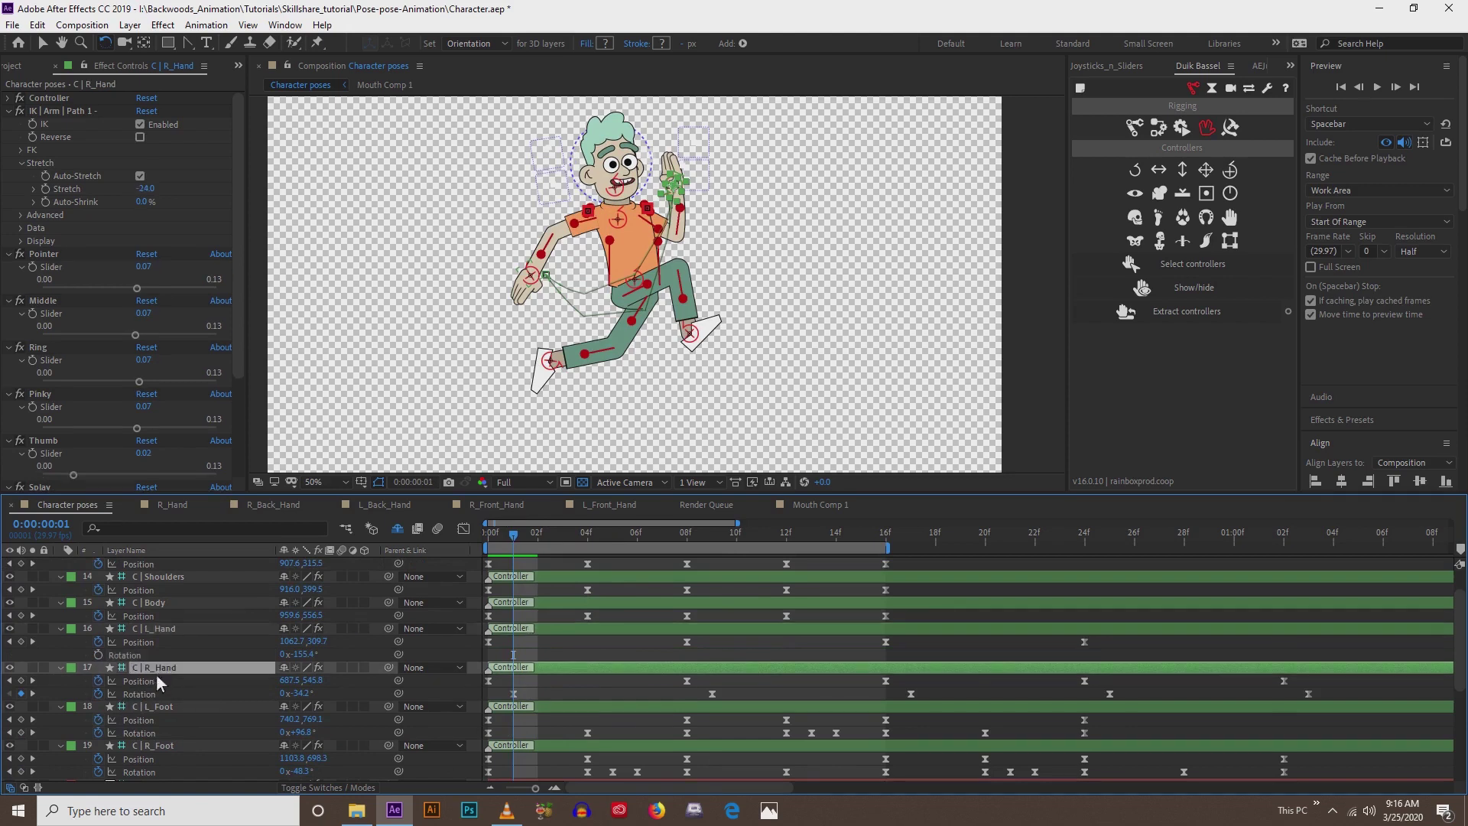
pyautogui.click(139, 694)
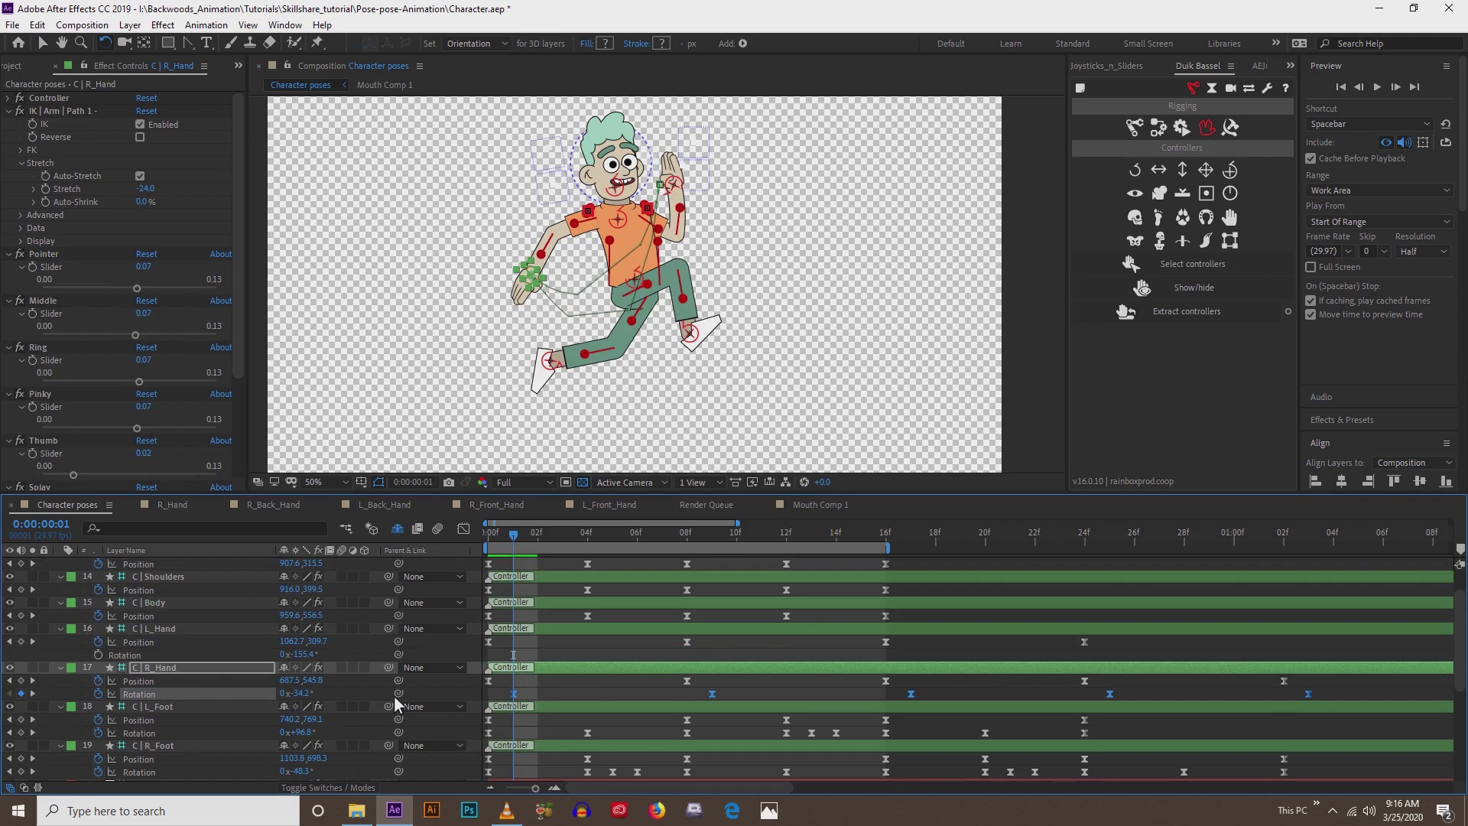
pyautogui.click(173, 627)
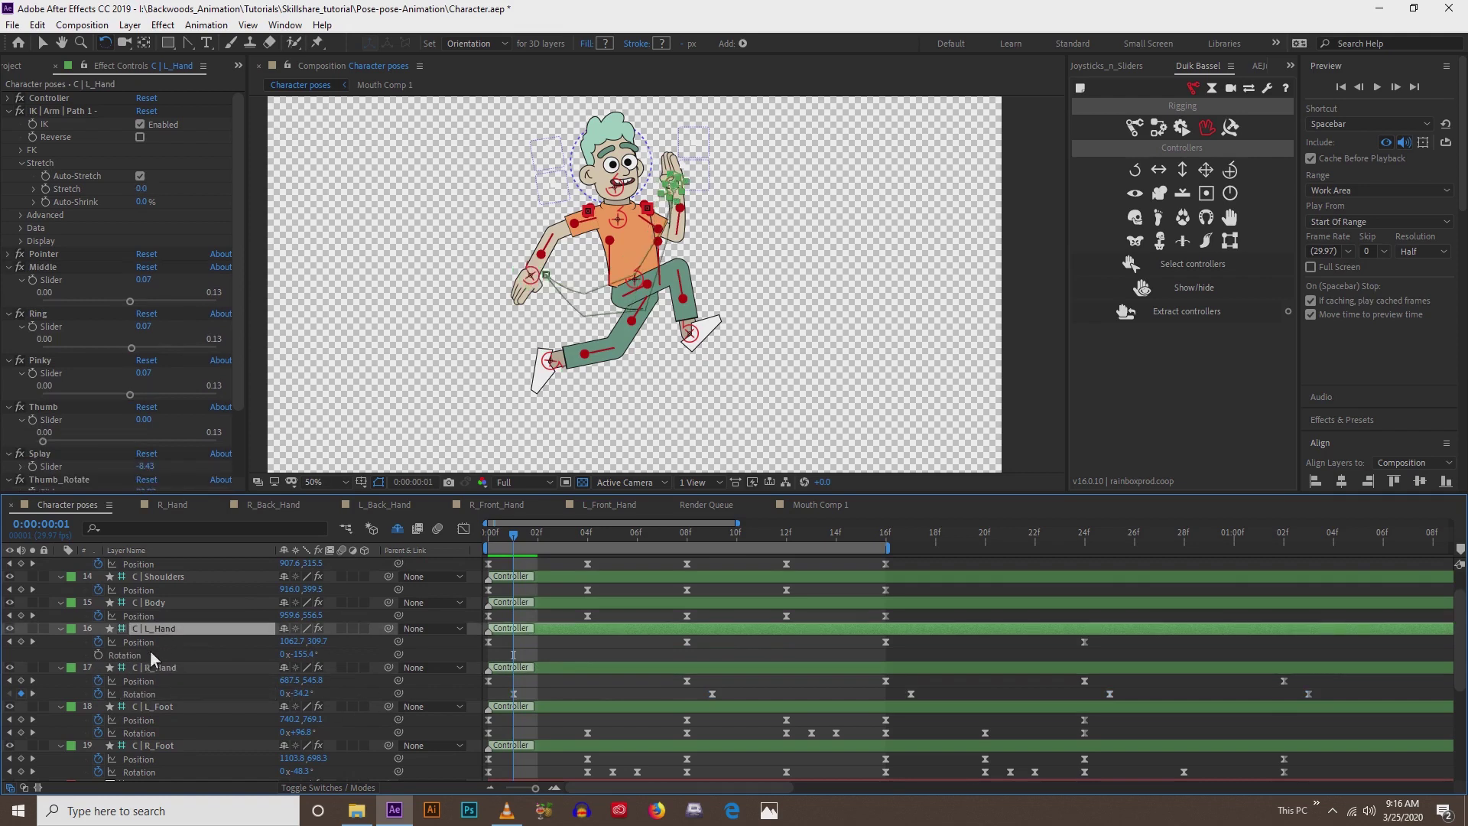
pyautogui.click(144, 656)
pyautogui.hotkey('ctrl', 'v')
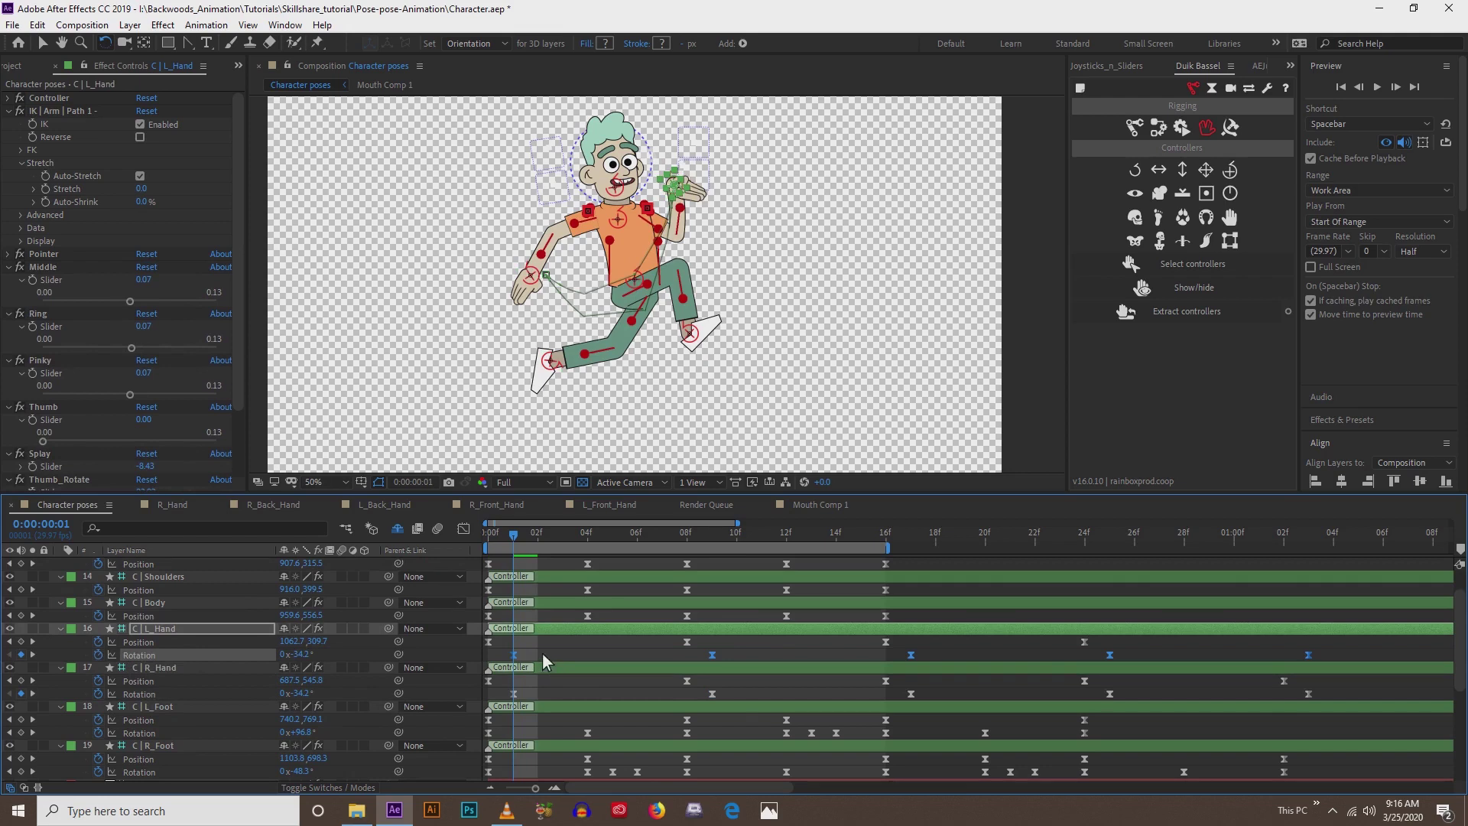
# - Delete the first pasted L_Hand rotation keyframe and shift the remaining ones earlier so they start at frame 1
pyautogui.click(543, 653)
pyautogui.click(515, 656)
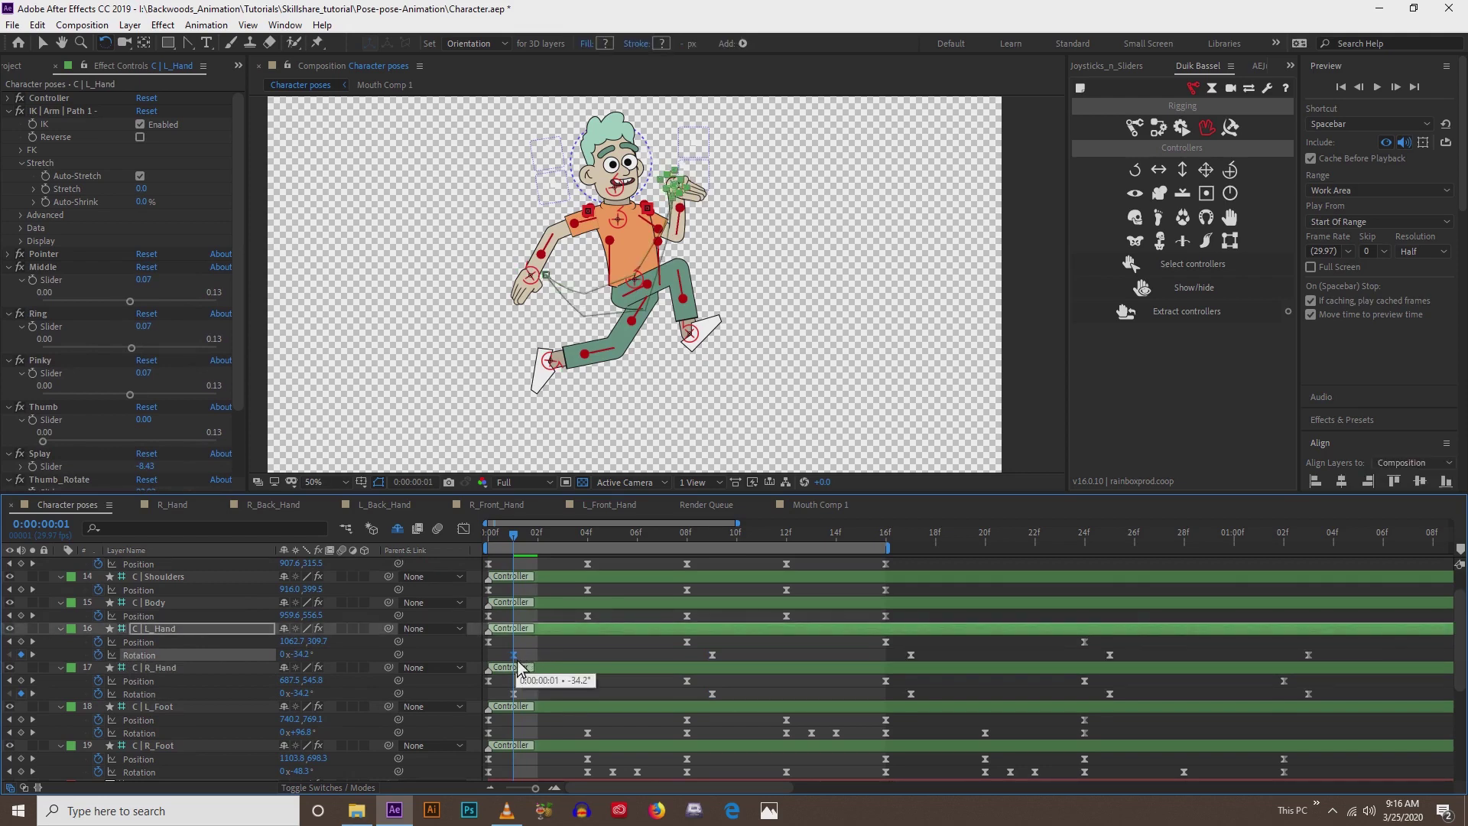
pyautogui.press('Delete')
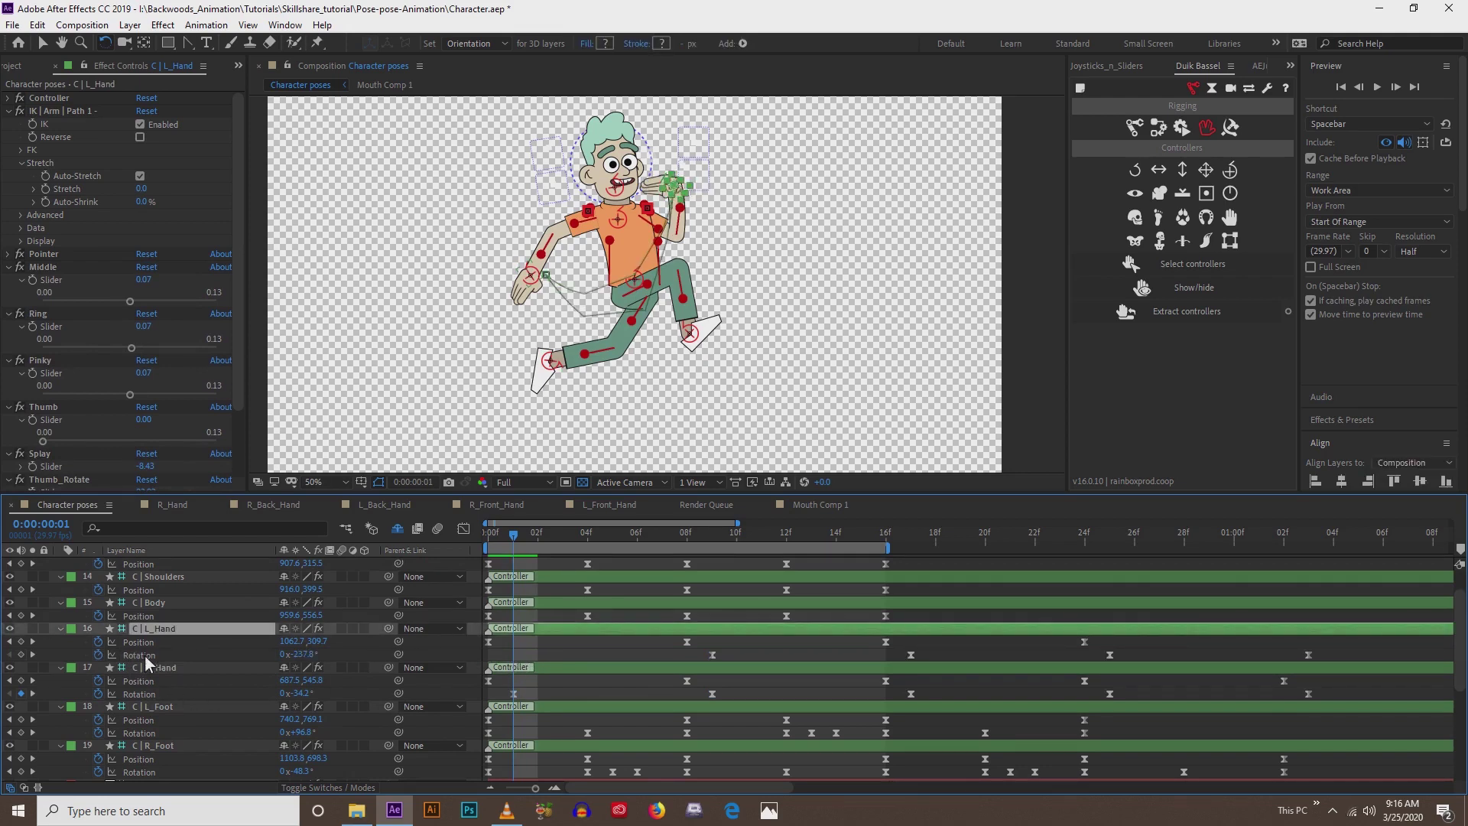
pyautogui.click(144, 654)
pyautogui.moveTo(542, 667); pyautogui.dragTo(518, 667)
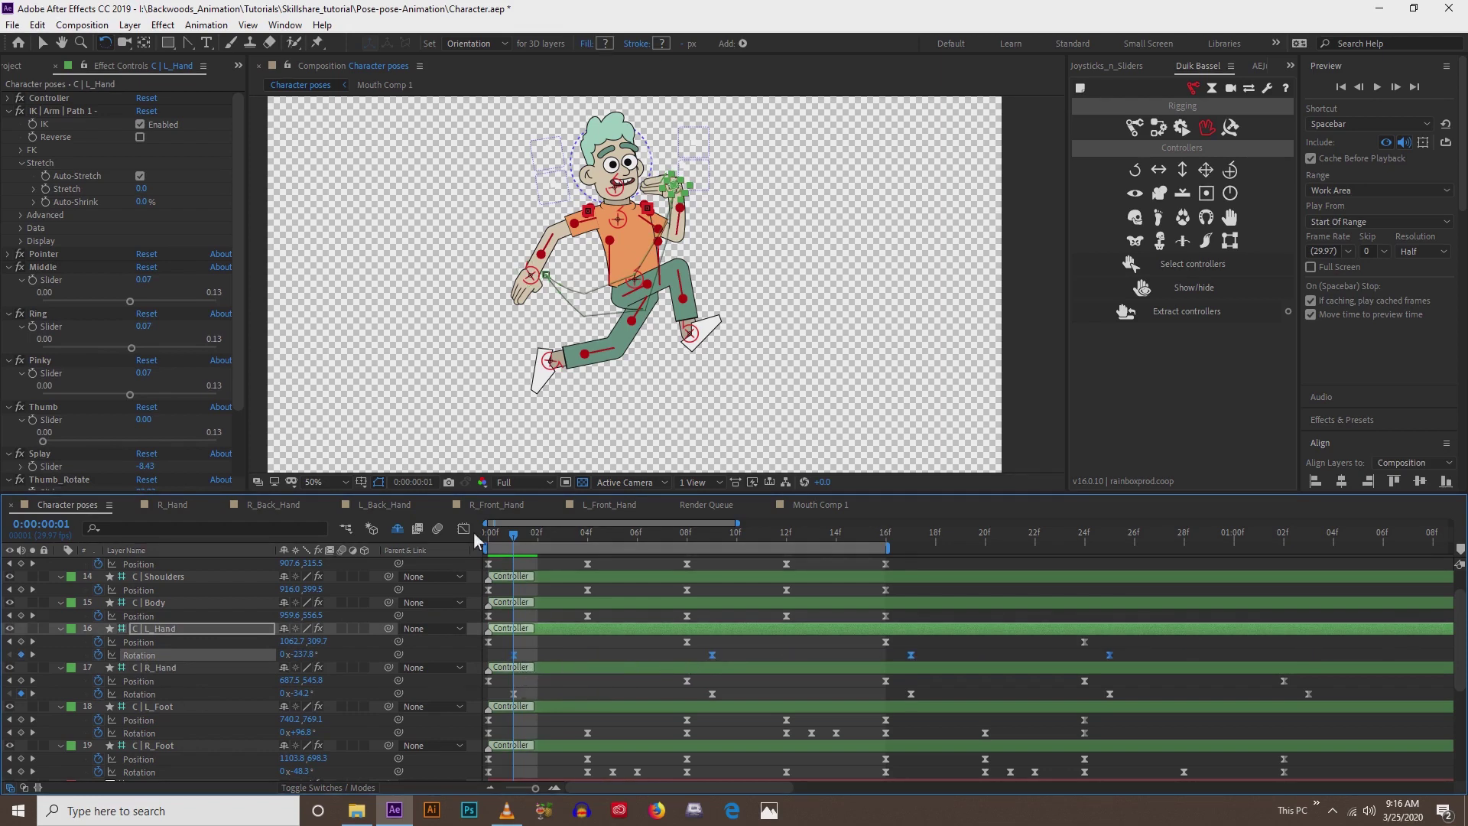
# - Rotate L_Hand to about 86.9° at frame 9 with all its rotation keyframes selected so they shift together
pyautogui.moveTo(524, 539); pyautogui.dragTo(859, 552)
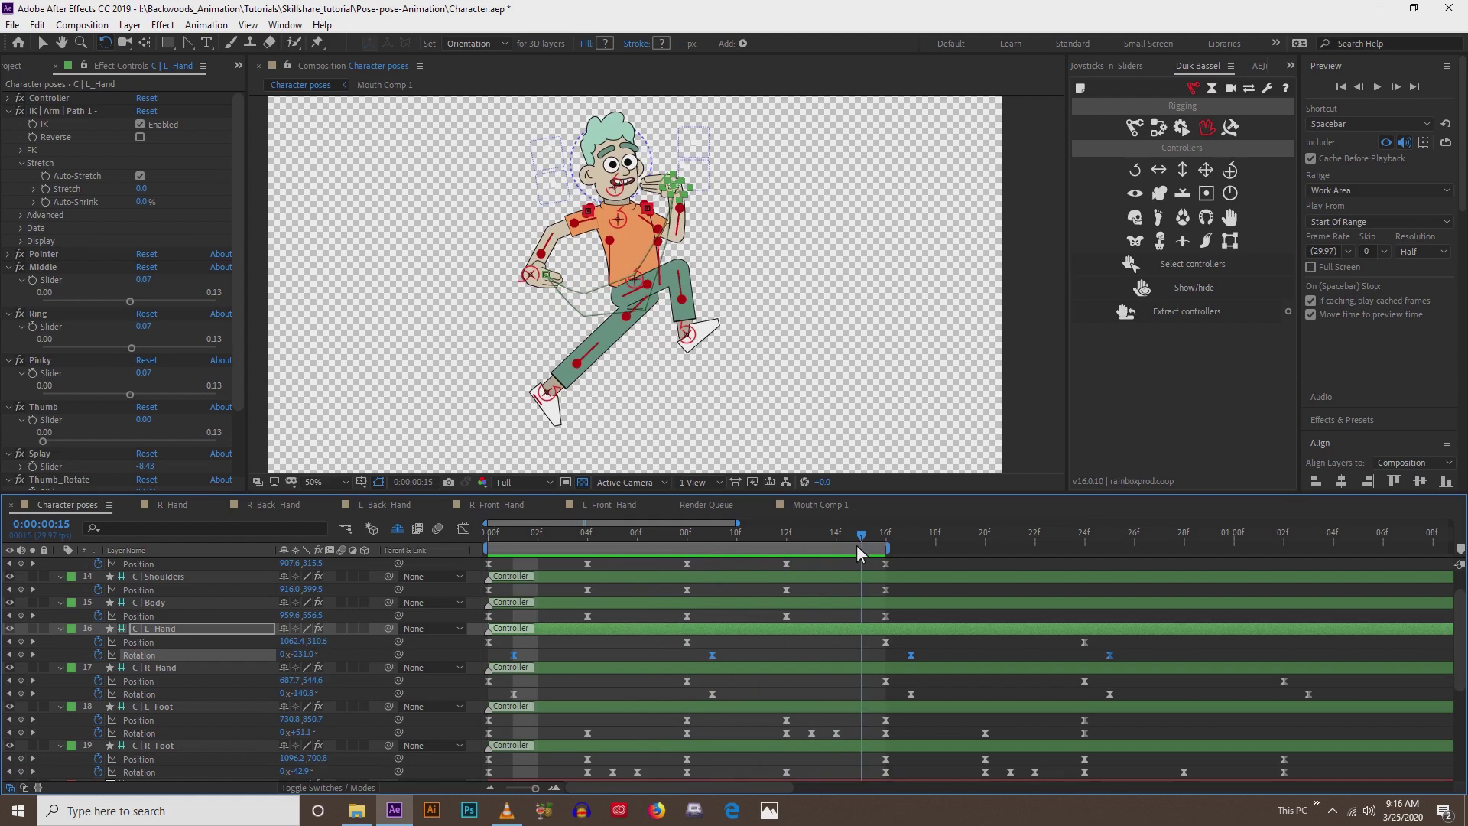
pyautogui.moveTo(711, 552); pyautogui.dragTo(695, 552)
pyautogui.click(710, 553)
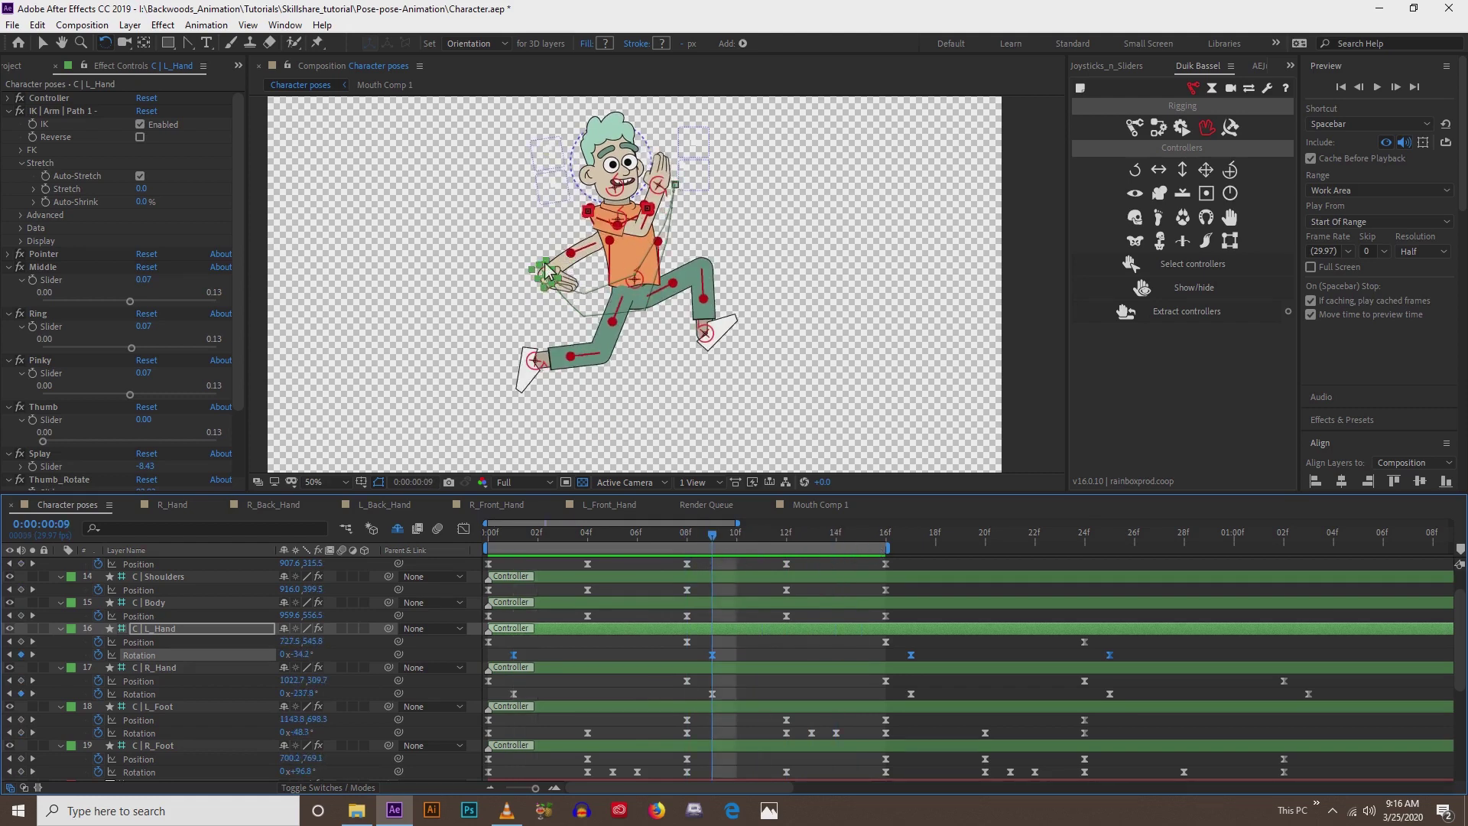
pyautogui.moveTo(551, 269); pyautogui.dragTo(564, 310)
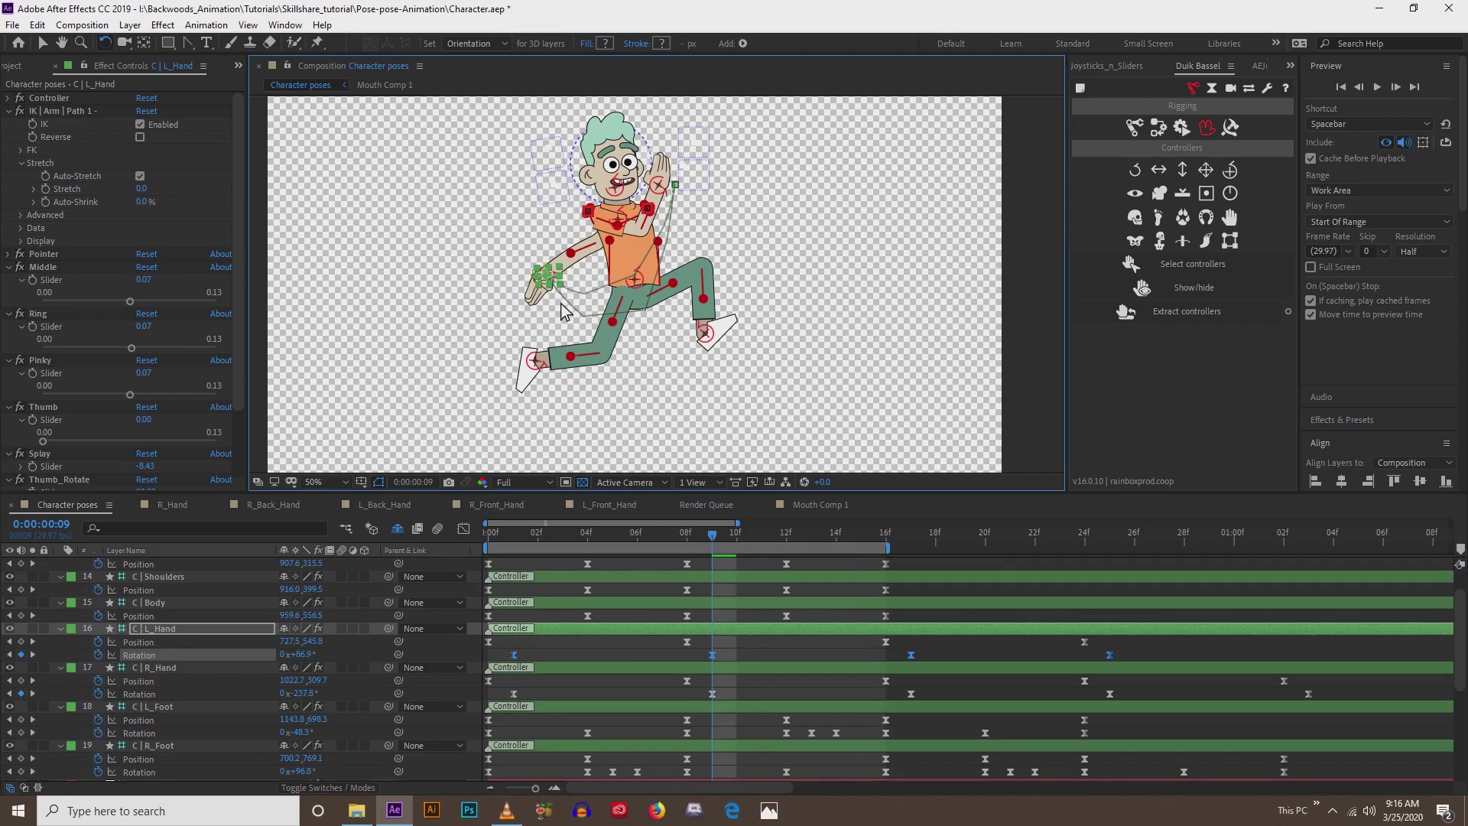
pyautogui.click(517, 539)
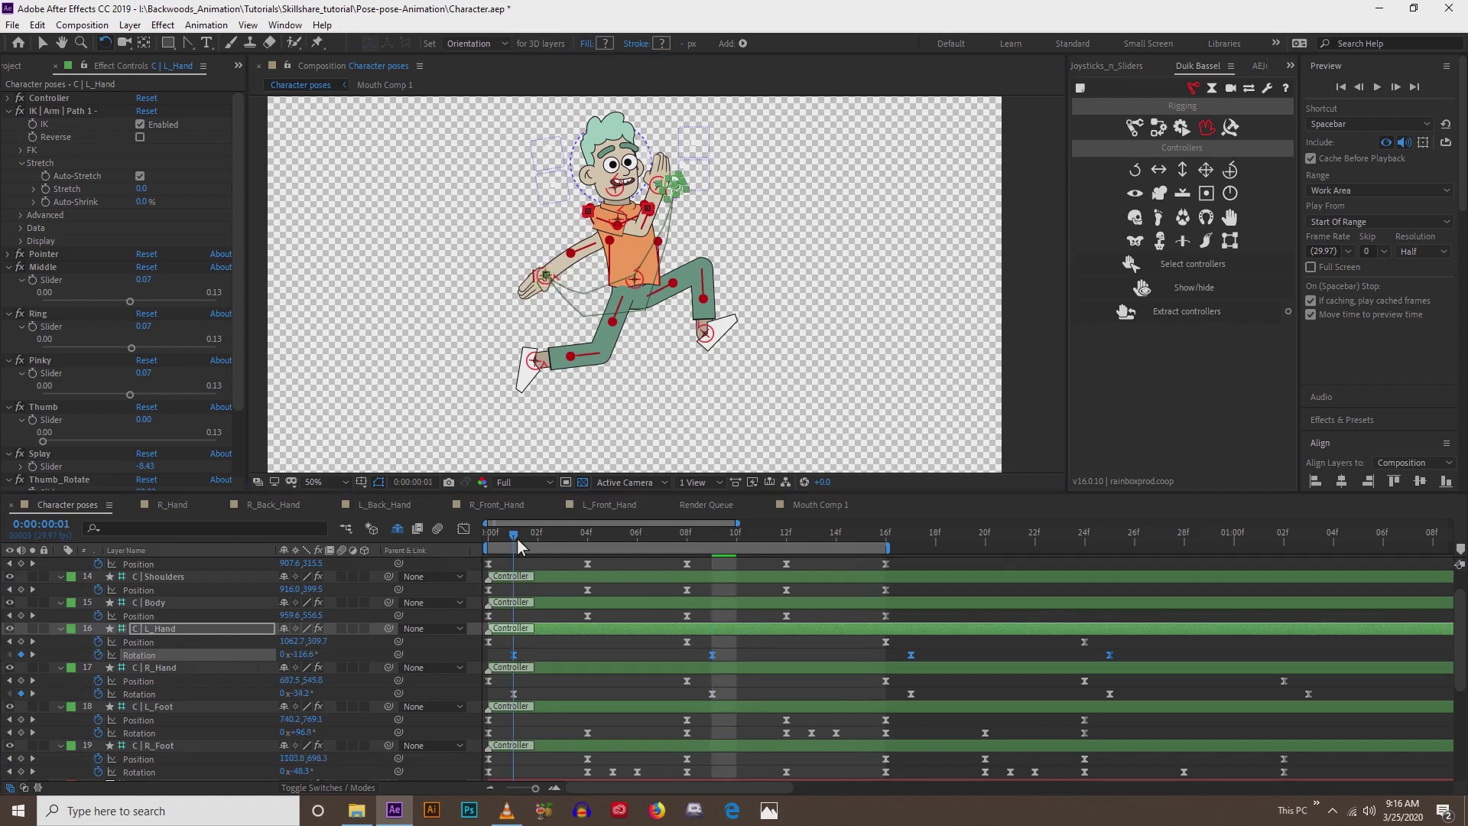
# - Check L_Hand's swing from frame 1 to frame 9 and remove all its rotation keyframes
pyautogui.moveTo(523, 539); pyautogui.dragTo(708, 527)
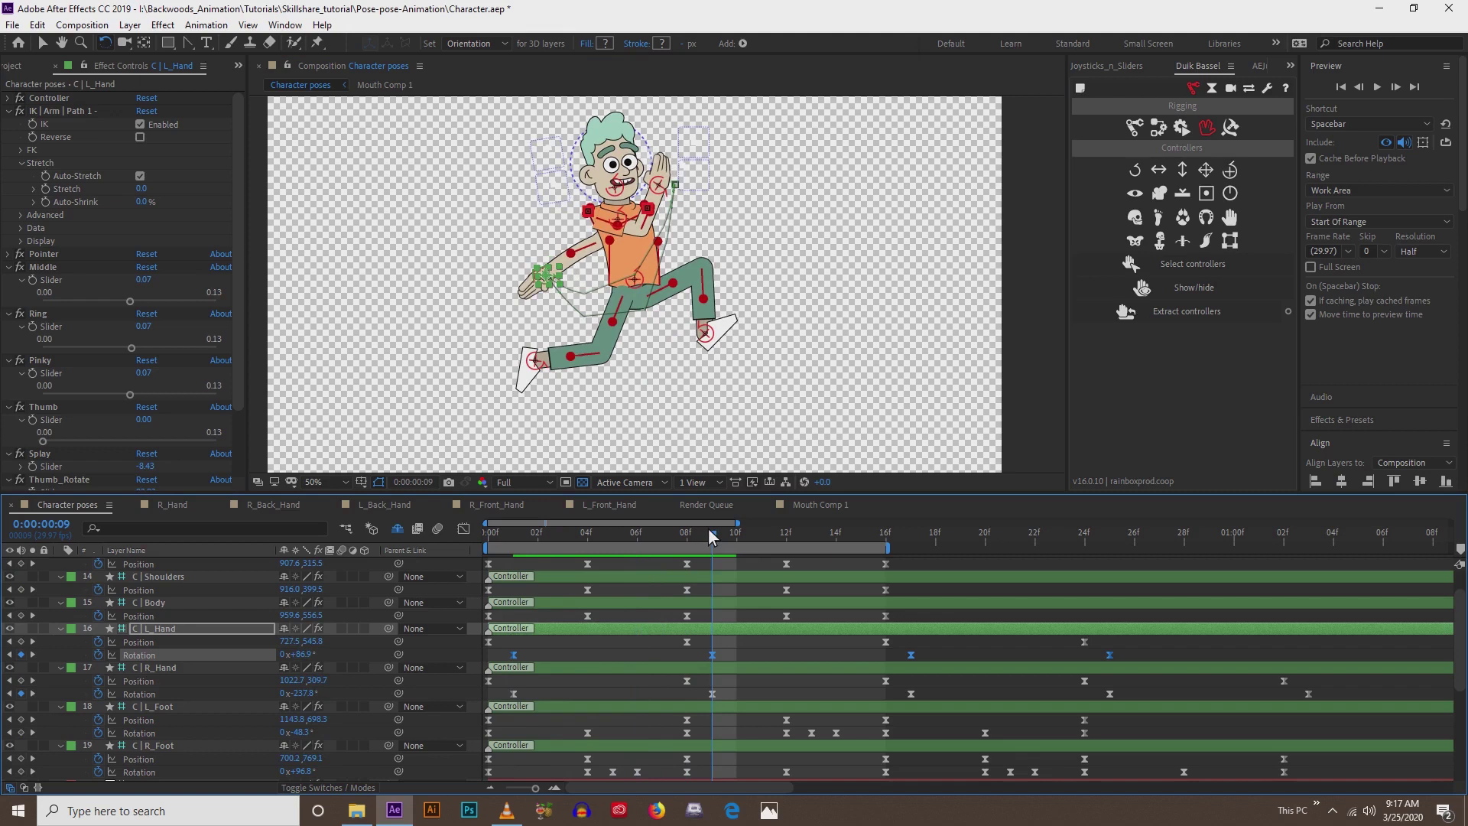
pyautogui.click(516, 549)
pyautogui.click(98, 655)
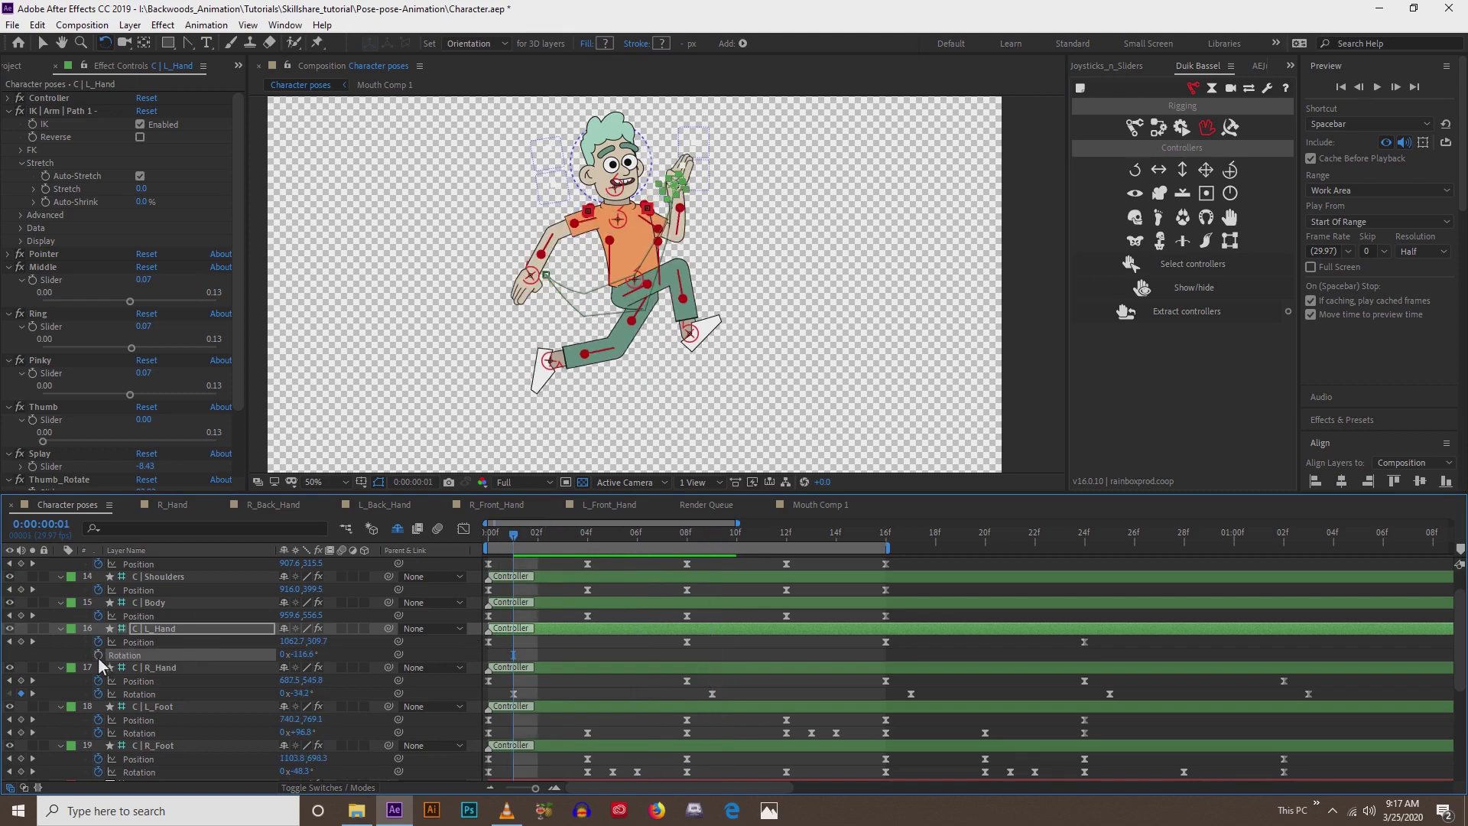
# - Rotate L_Hand to about -145.5° at frame 0 so the palm stands upright, and start keyframing its rotation there
pyautogui.click(485, 548)
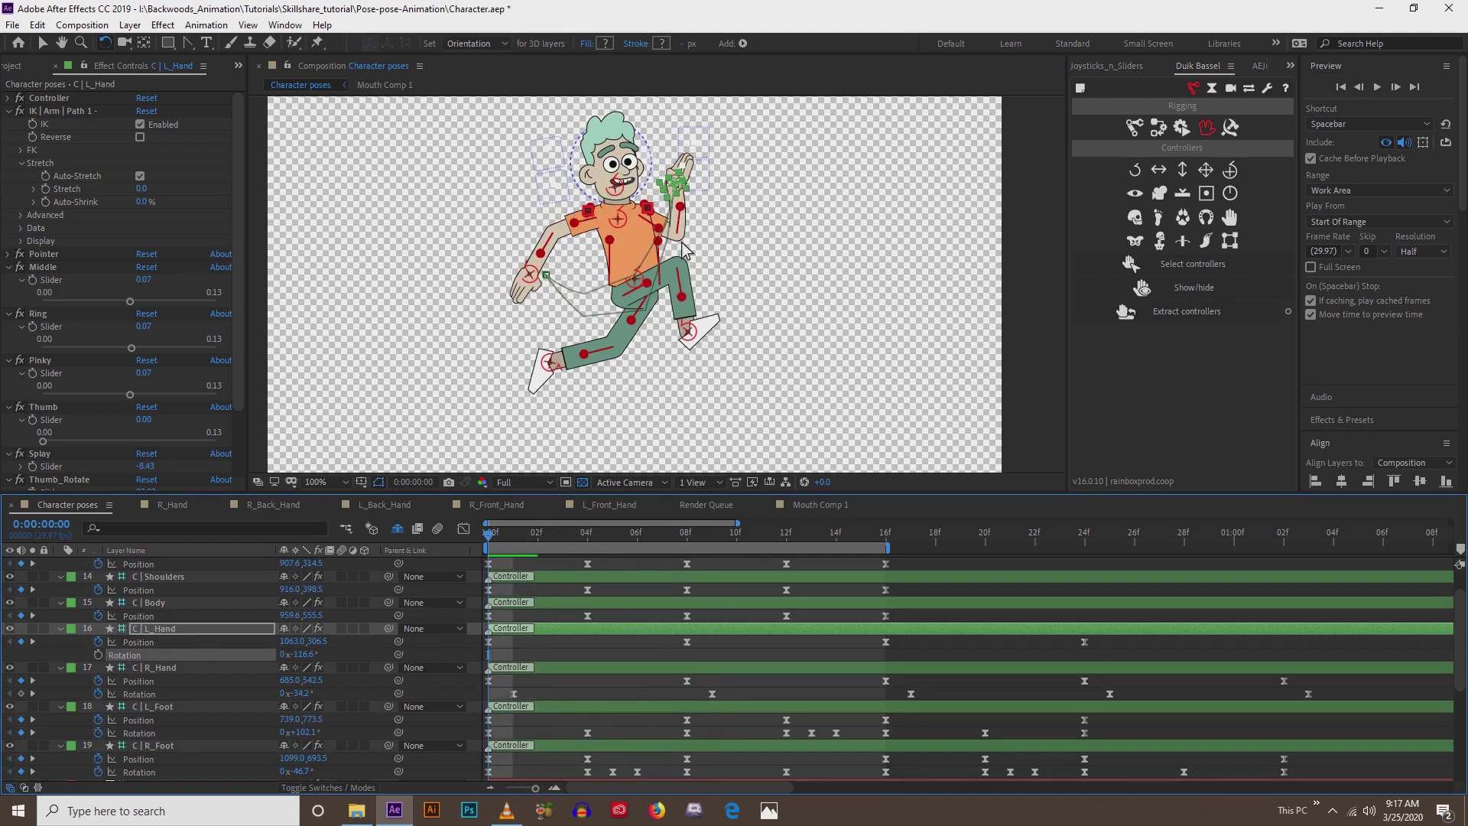
pyautogui.scroll(2, 683, 282)
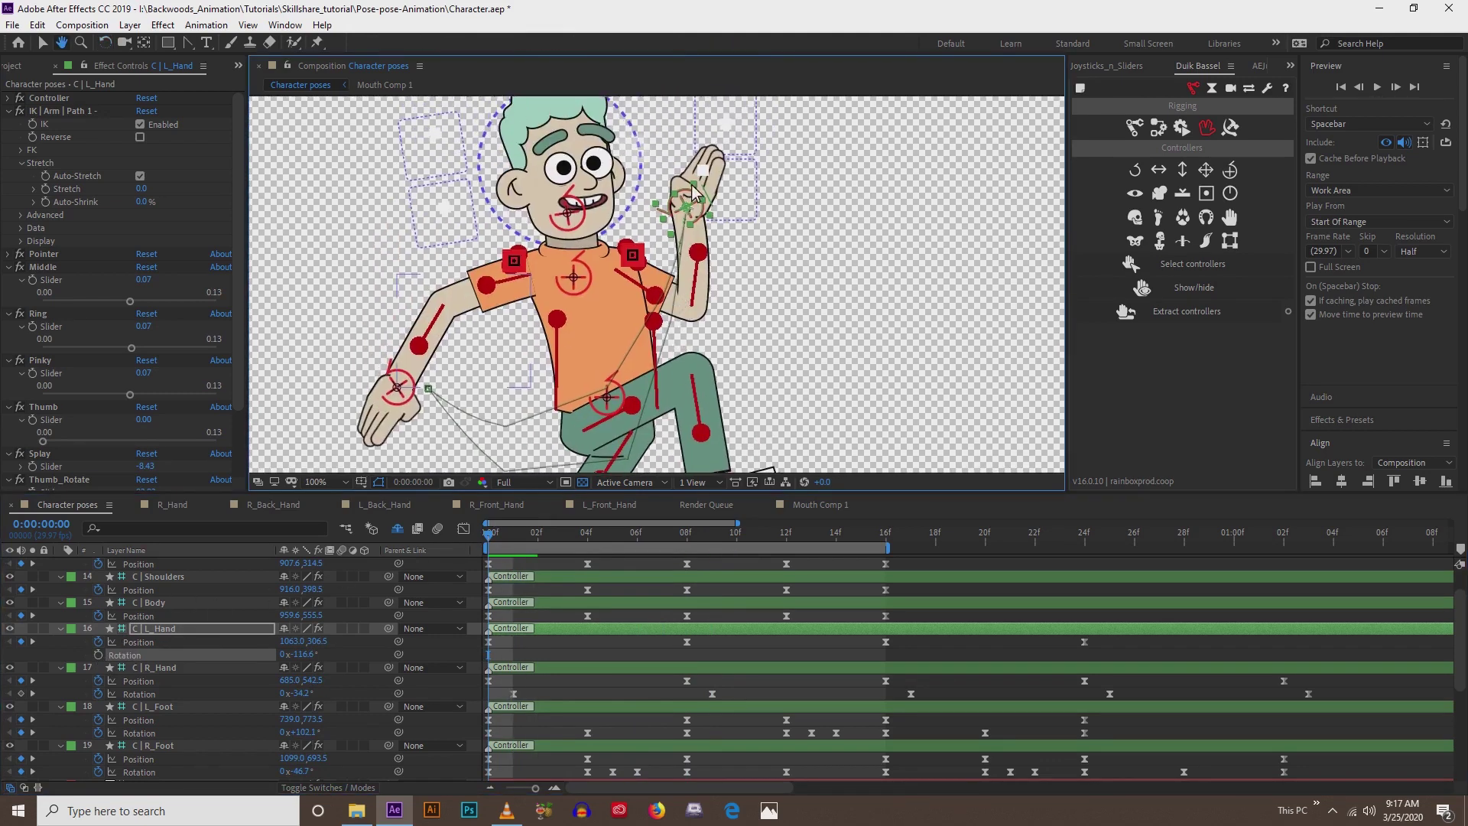
pyautogui.press('w')
pyautogui.moveTo(701, 195); pyautogui.dragTo(677, 176)
pyautogui.click(98, 655)
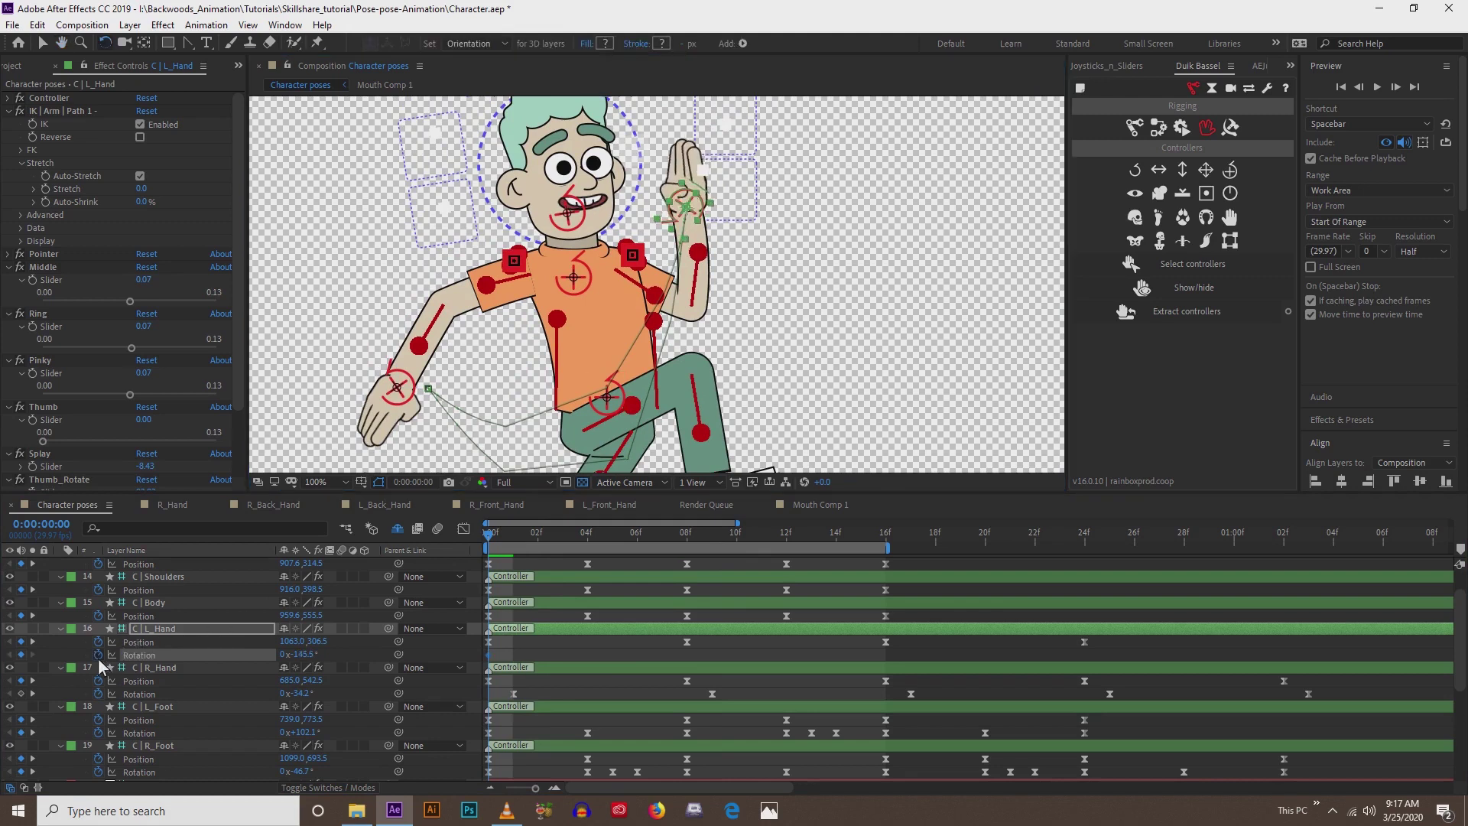
# - Rotate L_Hand to about 75.9° at frame 8 and copy its frame 0 rotation keyframe to frame 16
pyautogui.click(686, 544)
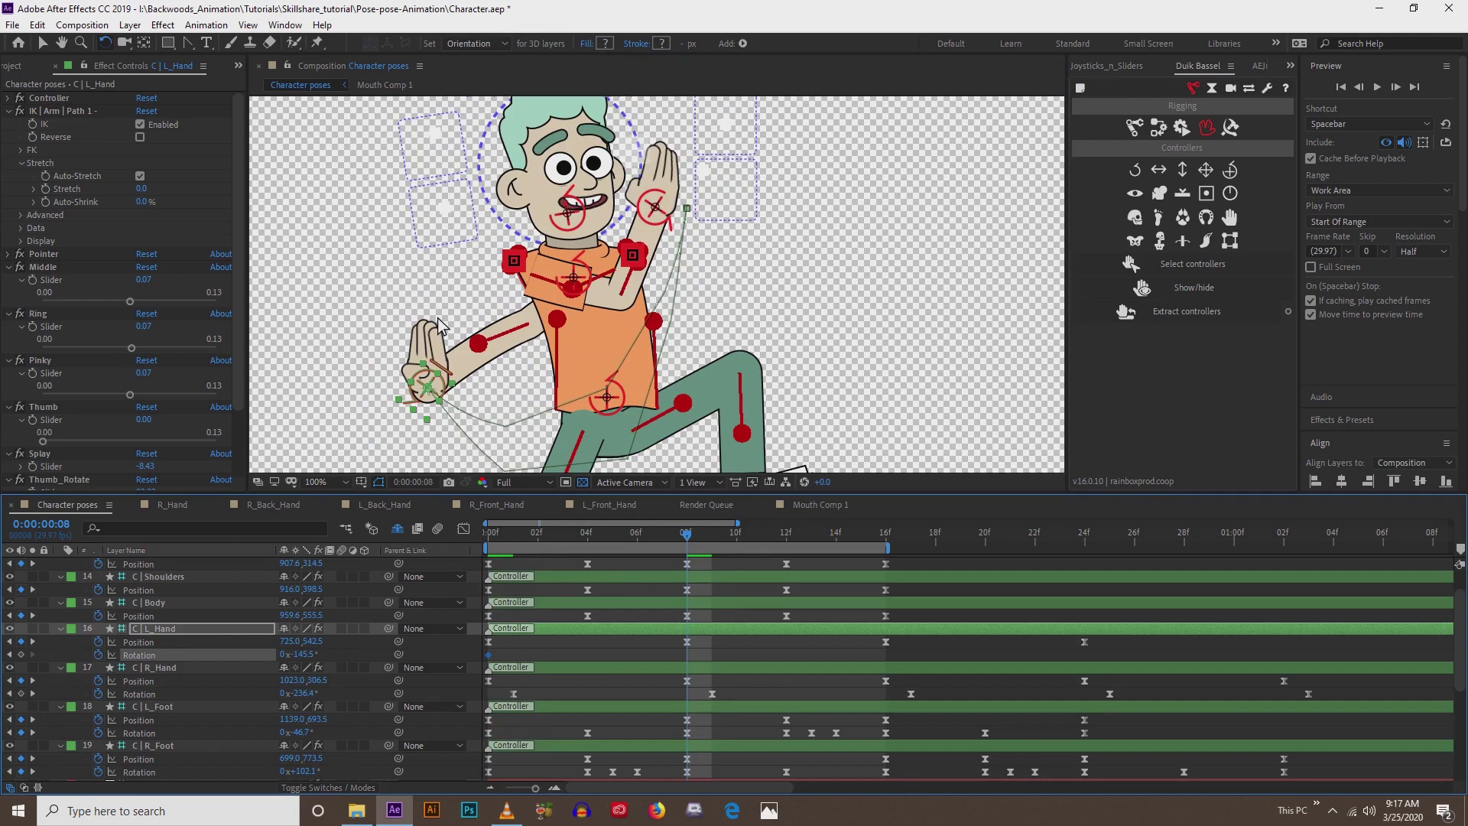
pyautogui.moveTo(415, 403); pyautogui.dragTo(403, 439)
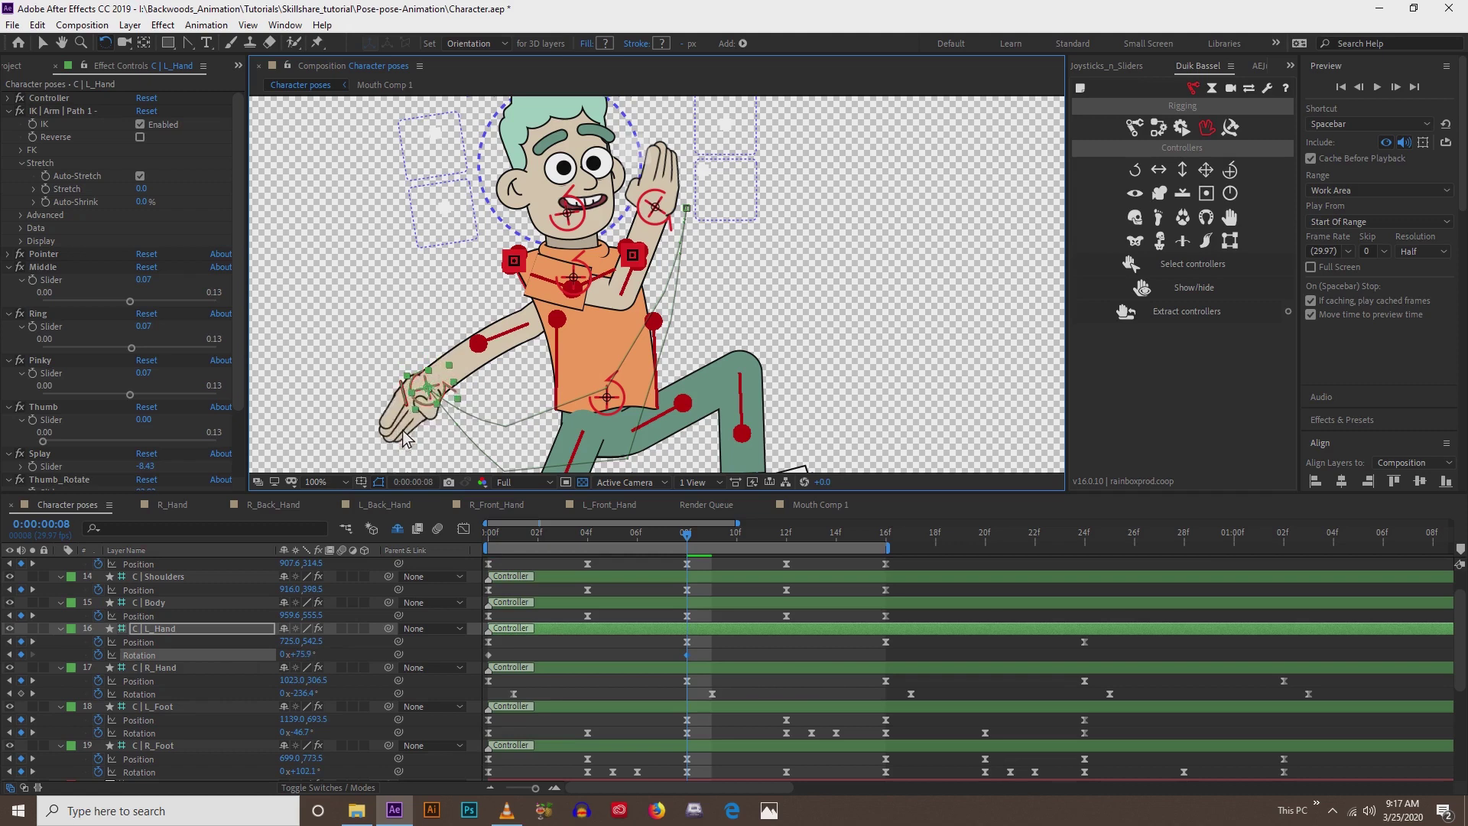
pyautogui.click(887, 548)
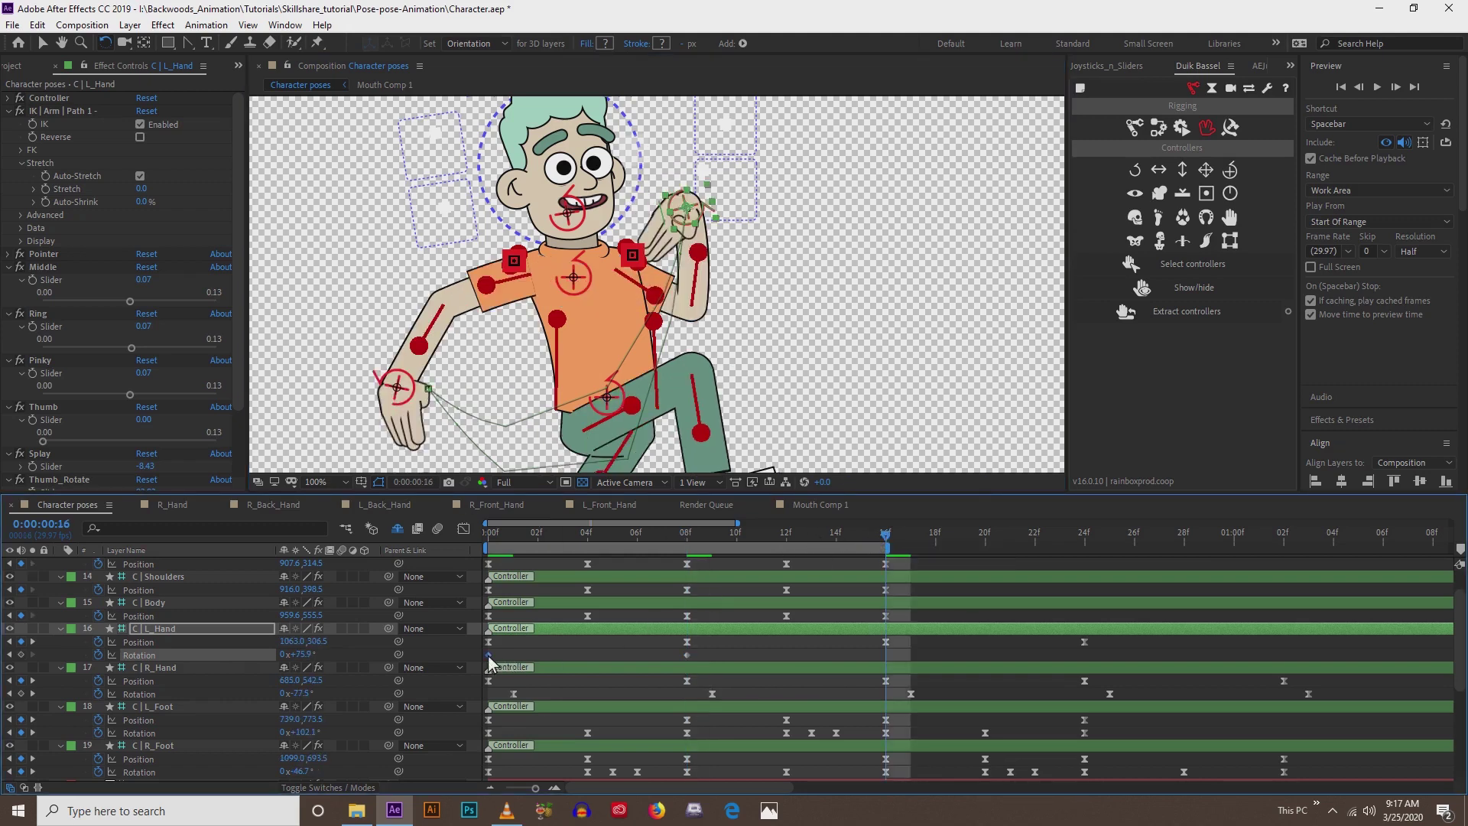
pyautogui.hotkey('ctrl', 'c')
pyautogui.hotkey('ctrl', 'v')
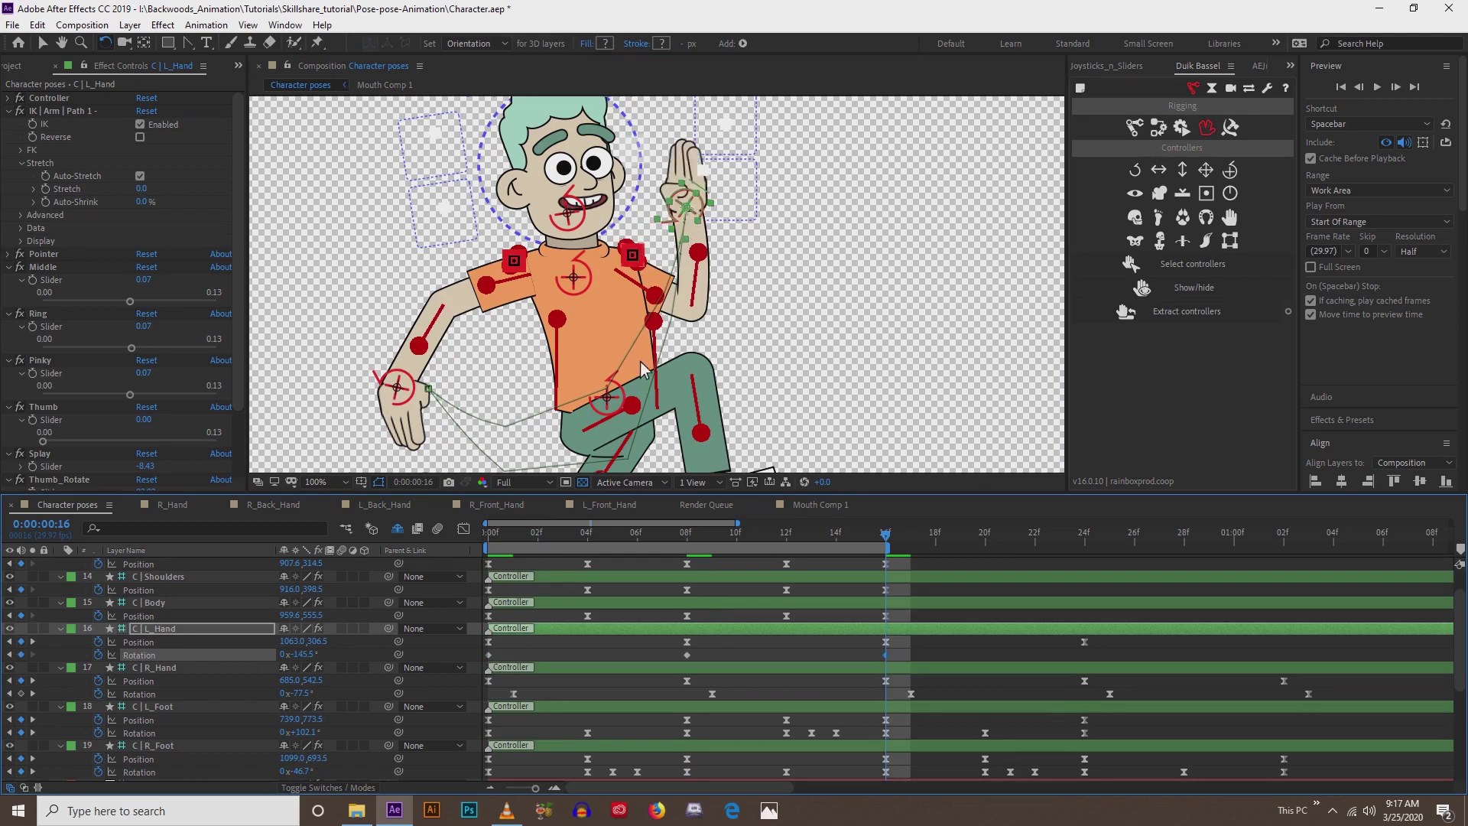
pyautogui.press(',')
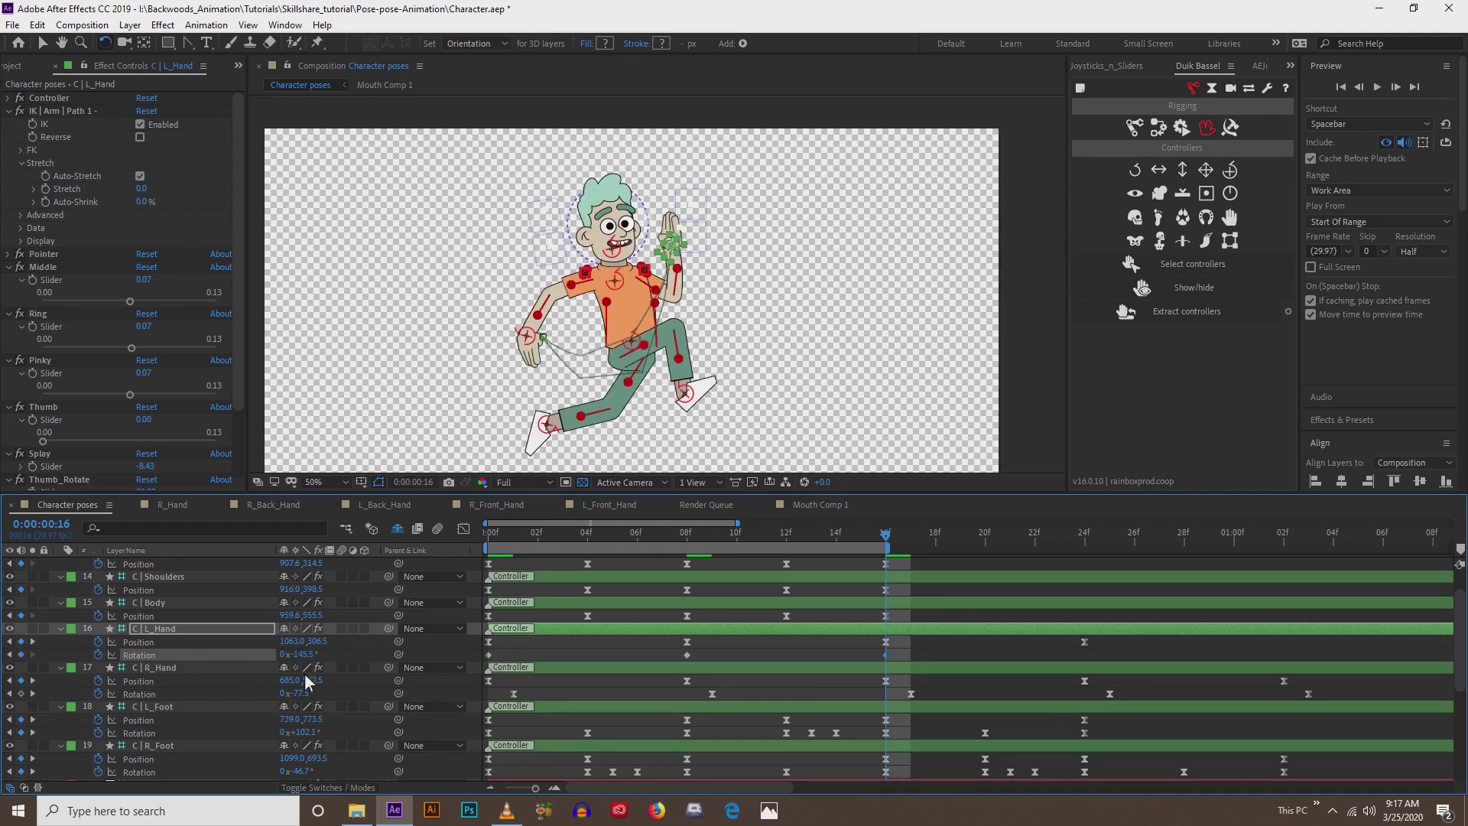
# - Apply Easy Ease to the three L_Hand rotation keyframes and shift them one frame later, starting at frame 1
pyautogui.press('F9')
pyautogui.moveTo(490, 655); pyautogui.dragTo(513, 656)
# - Lengthen the ease handles of all L_Hand rotation keyframes in the speed graph for a sharp mid-swing peak, and preview the run
pyautogui.click(463, 529)
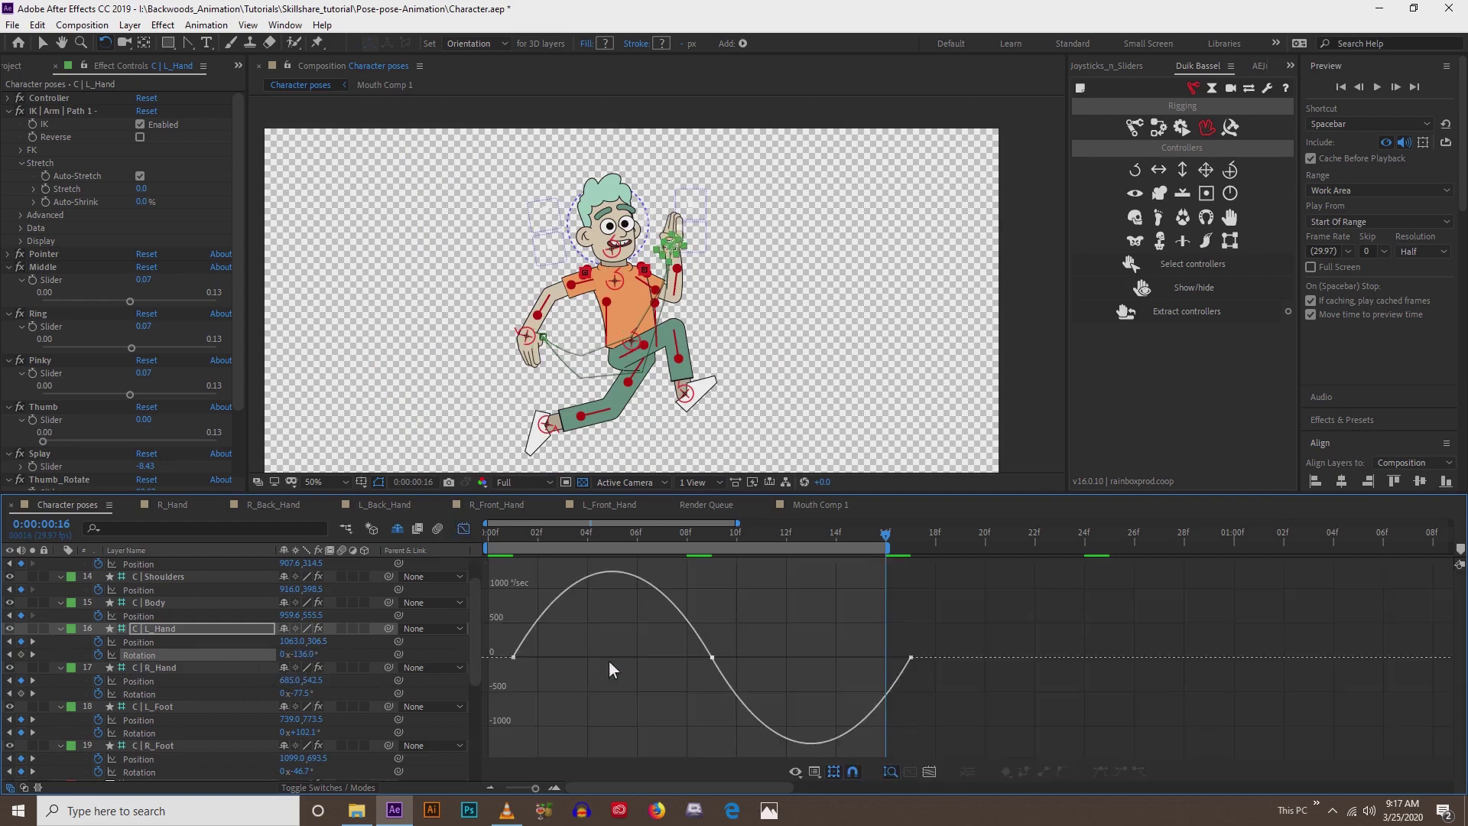
pyautogui.moveTo(968, 623); pyautogui.dragTo(459, 707)
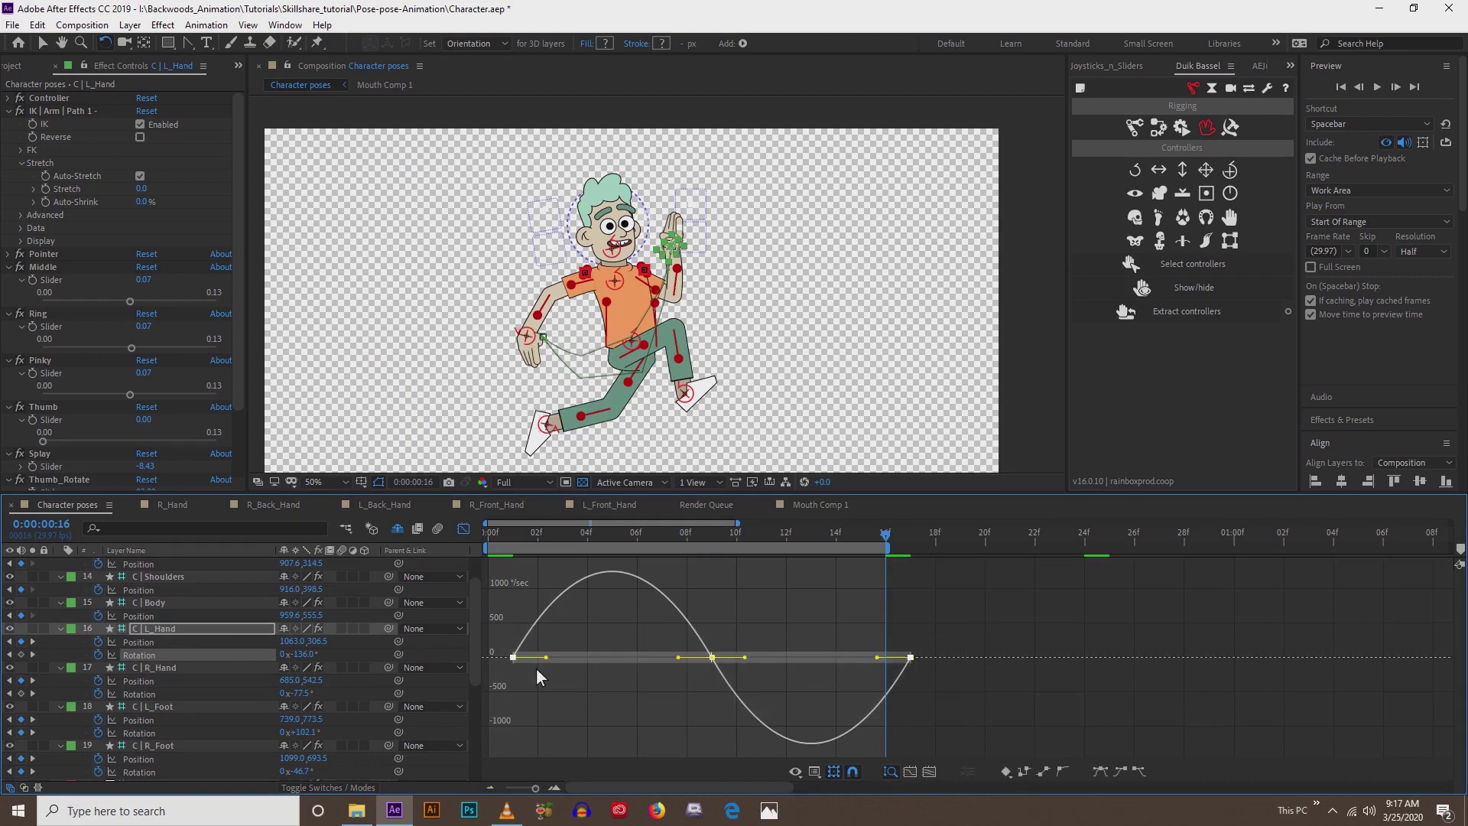
pyautogui.moveTo(546, 657); pyautogui.dragTo(644, 662)
pyautogui.press('space')
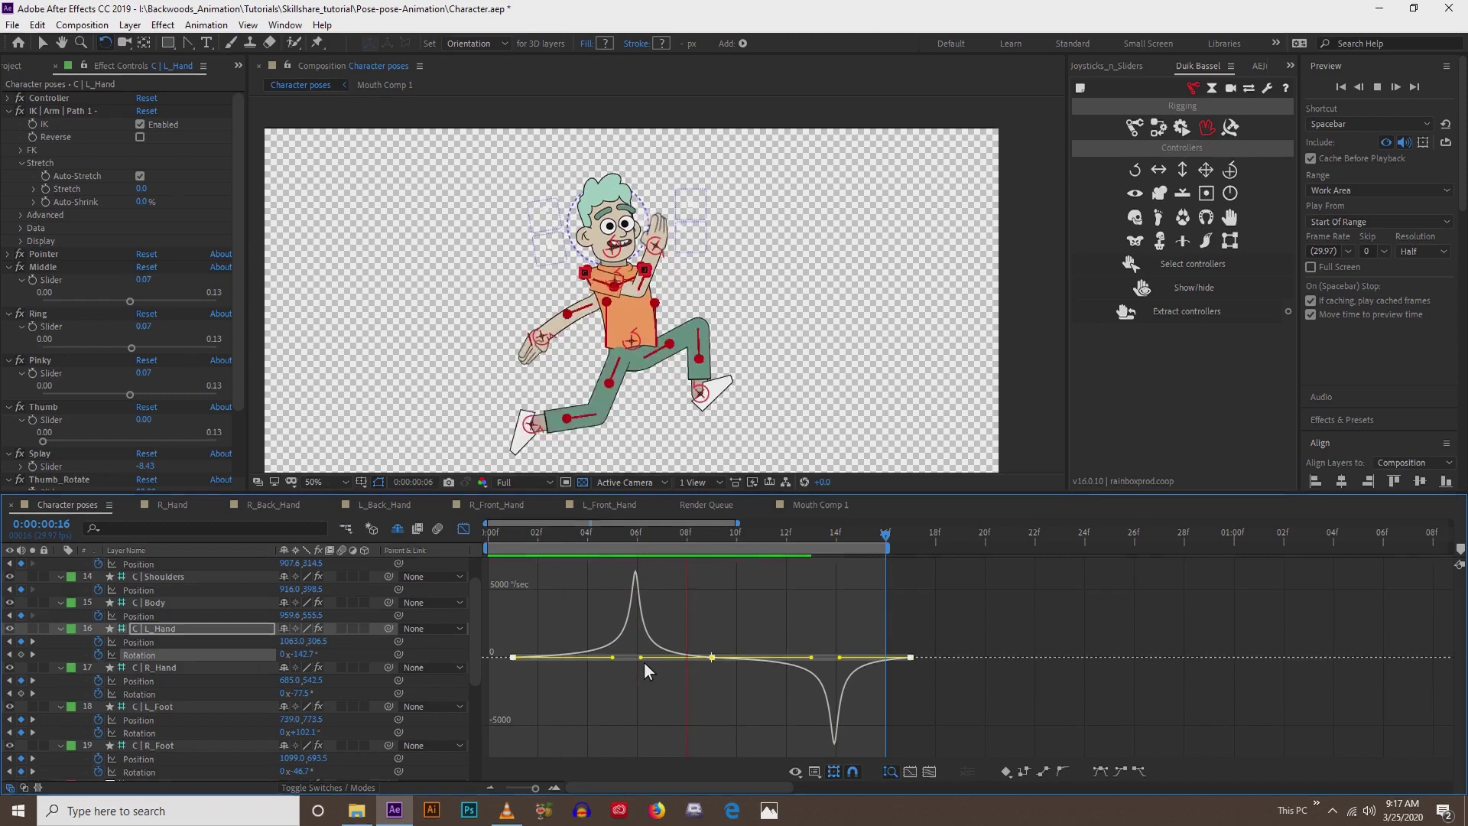
pyautogui.press('space')
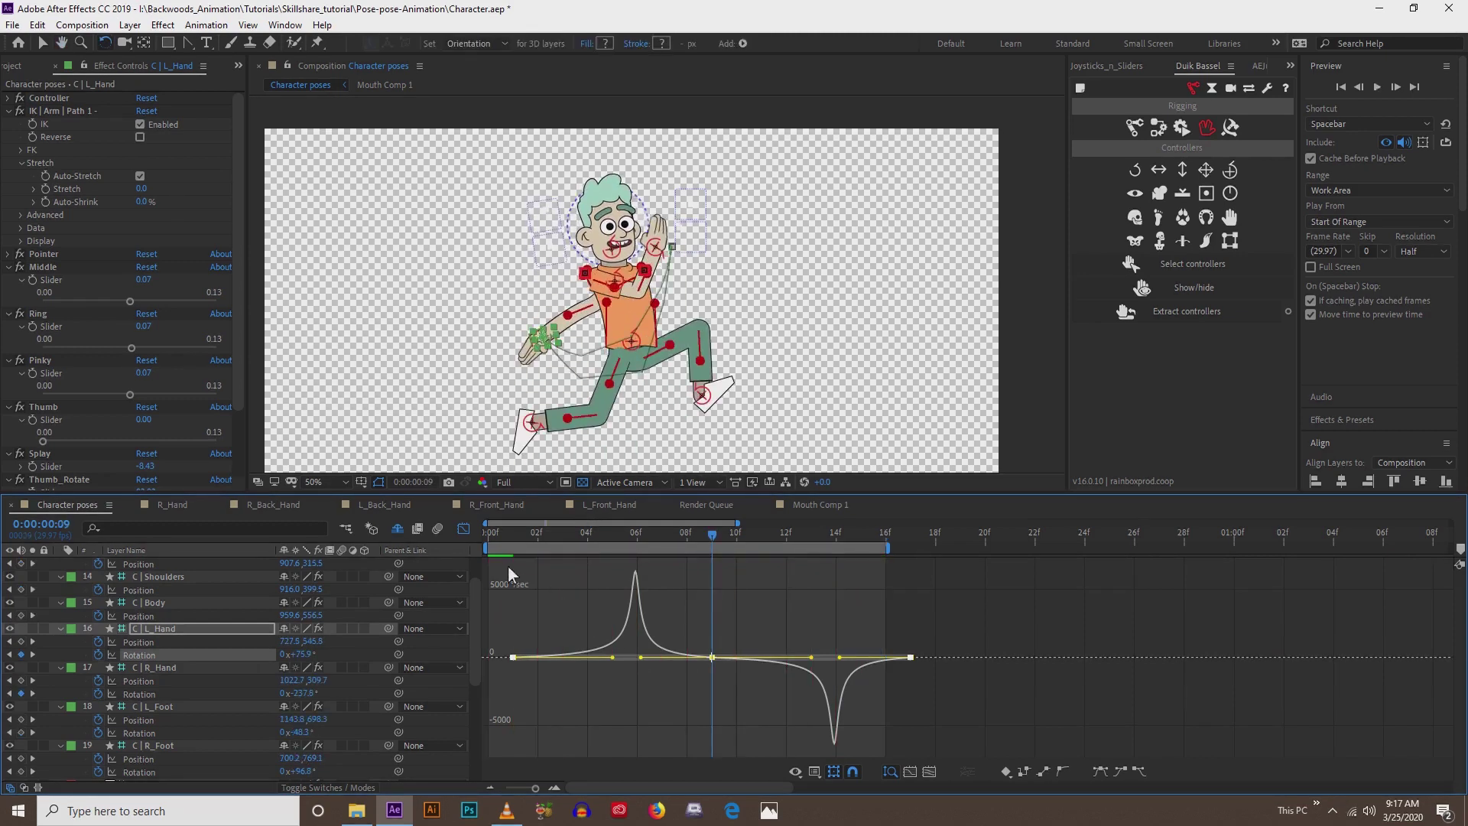
# - Reveal the shy layers and solo the L_Arm and [L_Hand] layers
pyautogui.click(494, 533)
pyautogui.moveTo(507, 530); pyautogui.dragTo(588, 541)
pyautogui.scroll(-5, 111, 672)
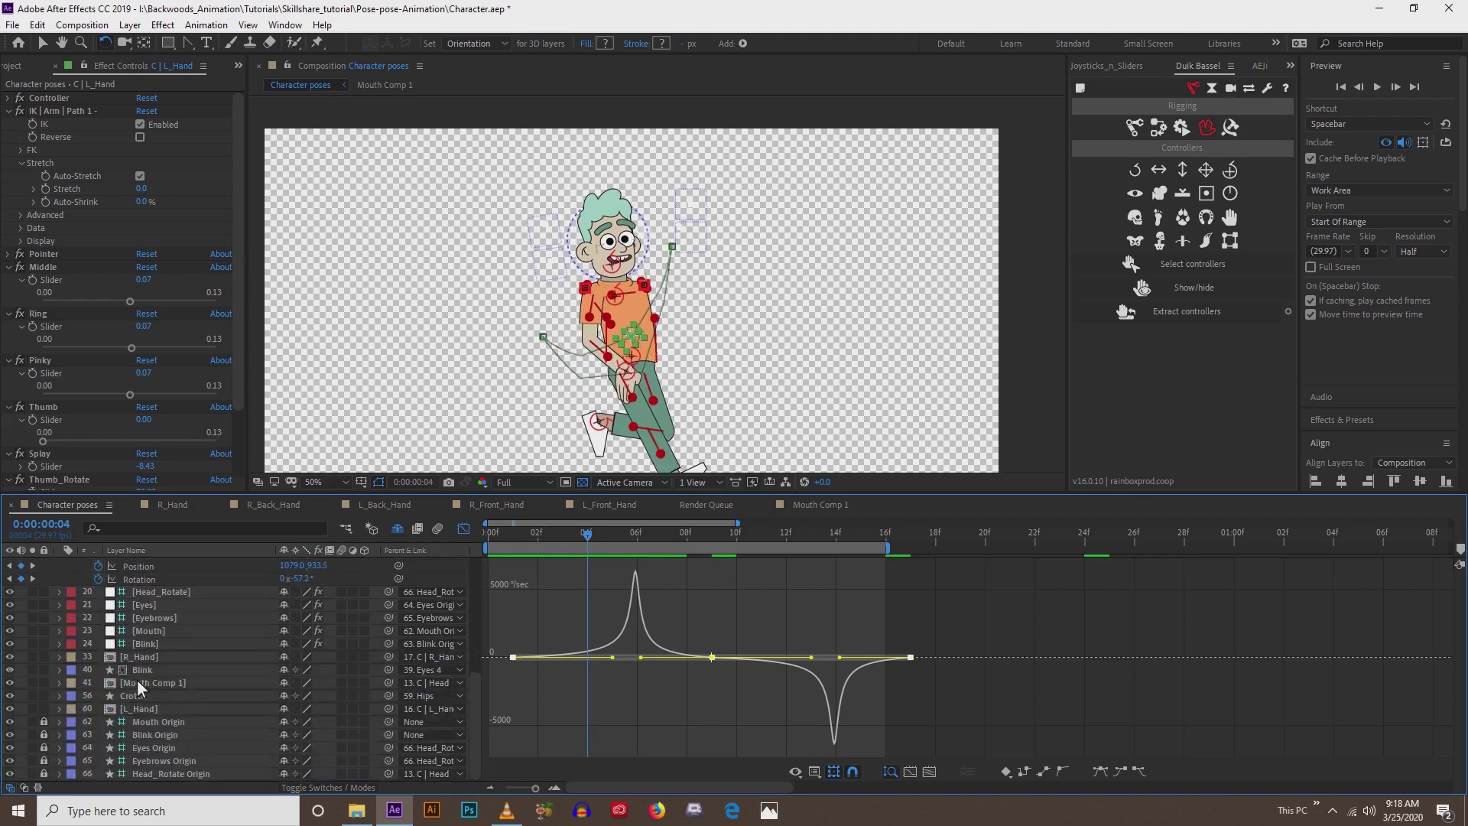
pyautogui.scroll(2, 137, 677)
pyautogui.scroll(-2, 138, 678)
pyautogui.click(140, 659)
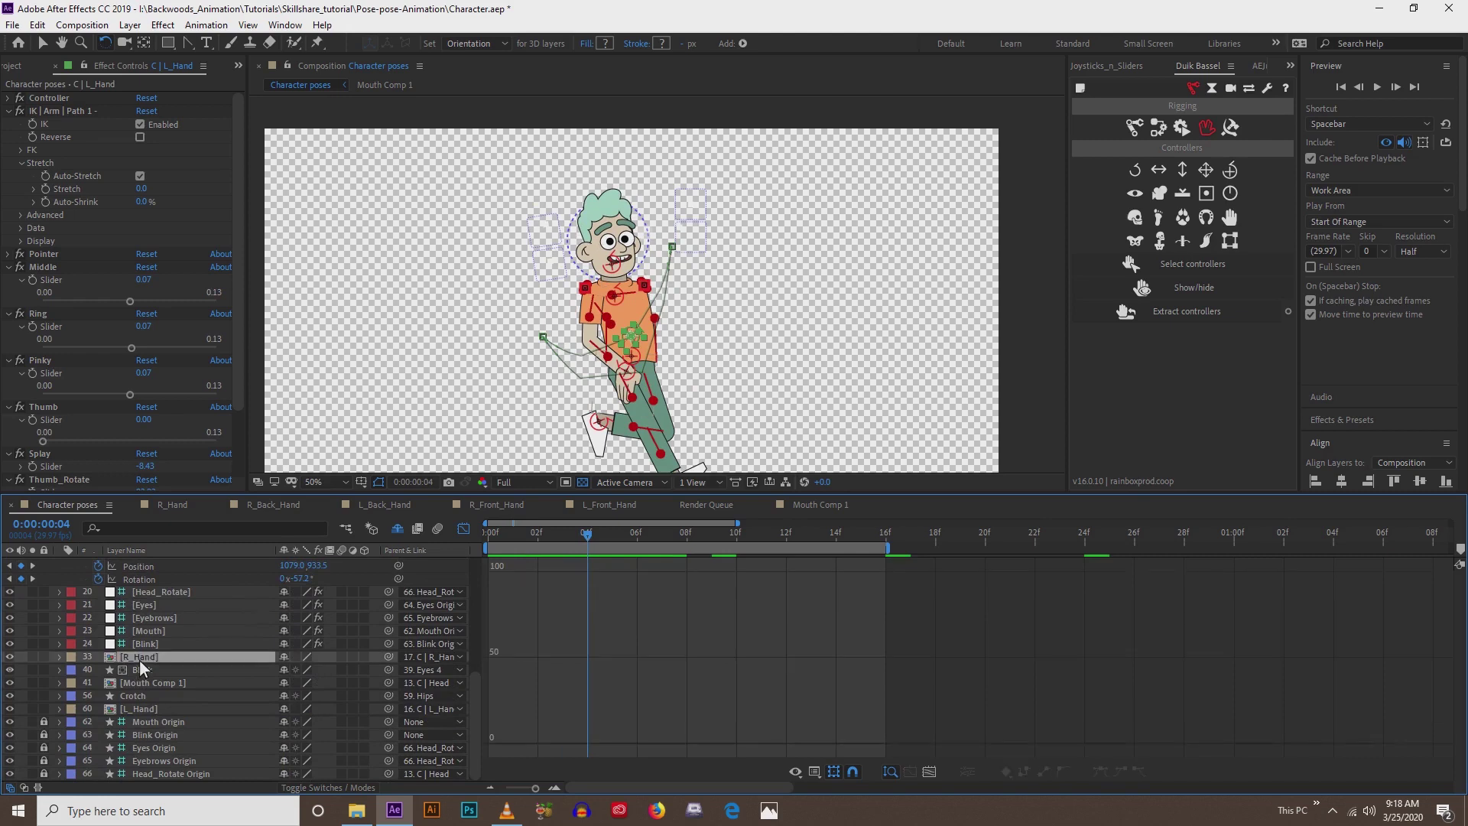
pyautogui.click(398, 534)
pyautogui.scroll(-3, 100, 685)
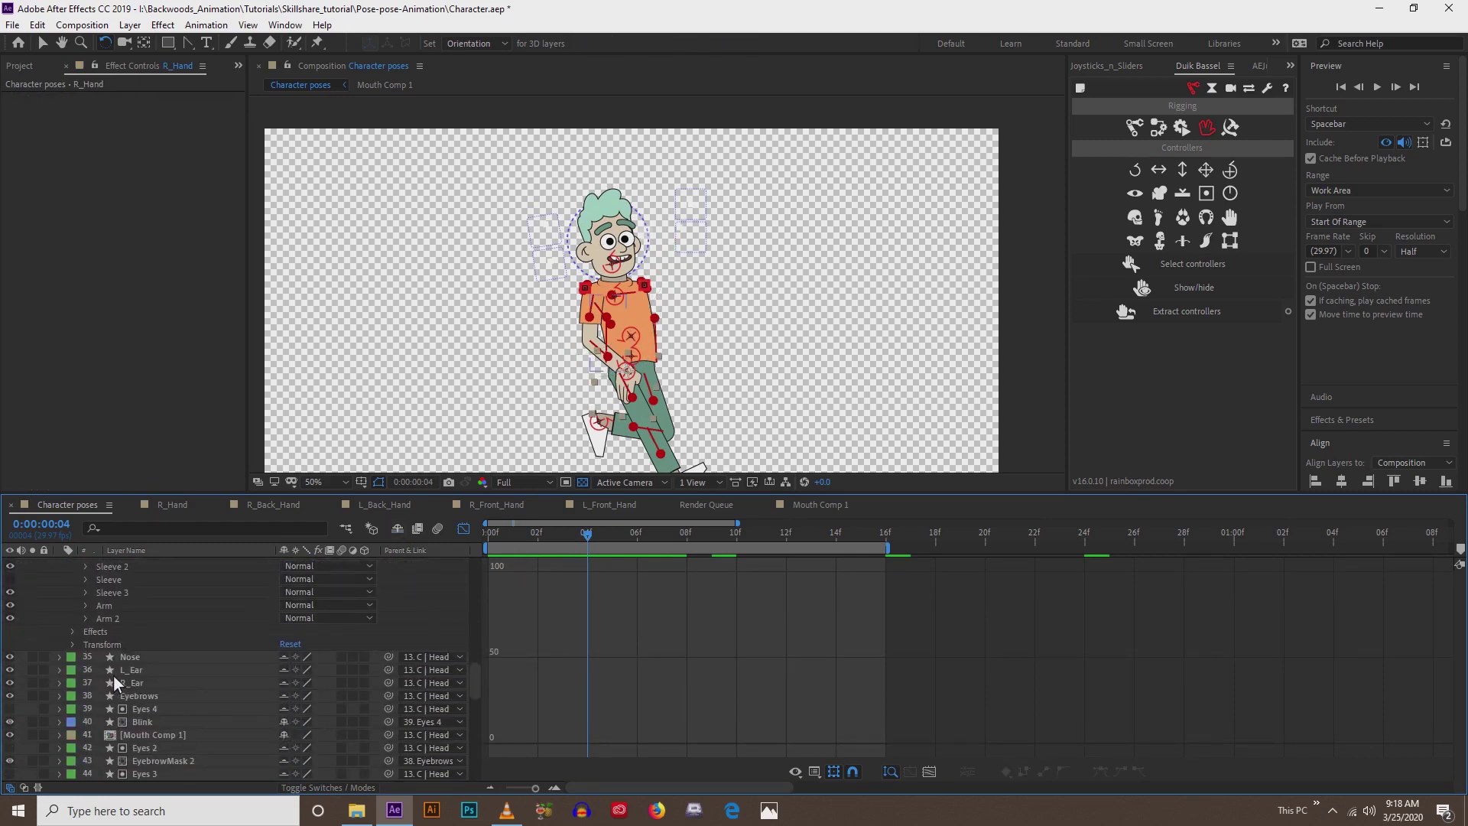
pyautogui.scroll(-6, 113, 675)
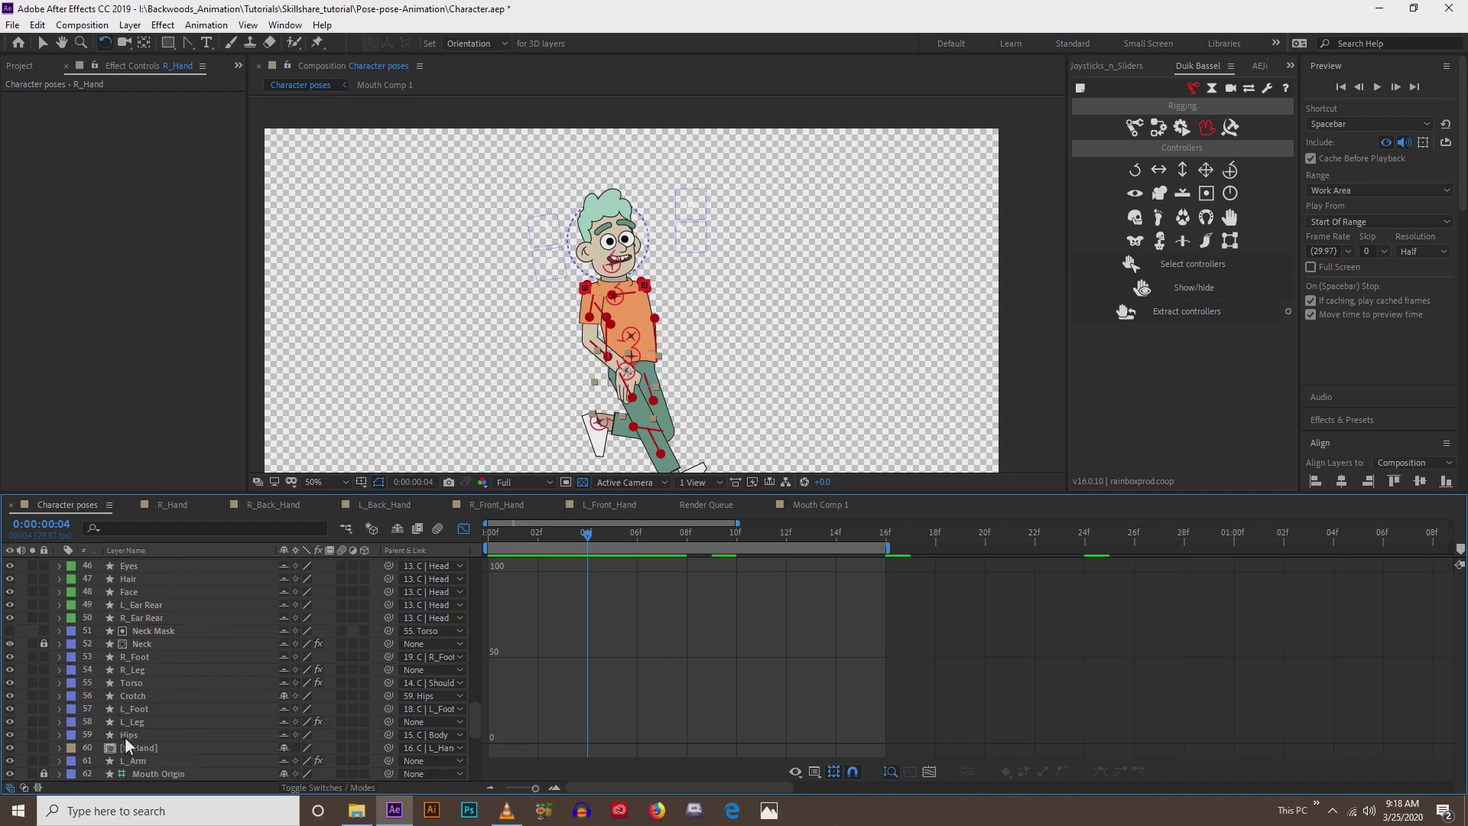
pyautogui.scroll(-2, 132, 719)
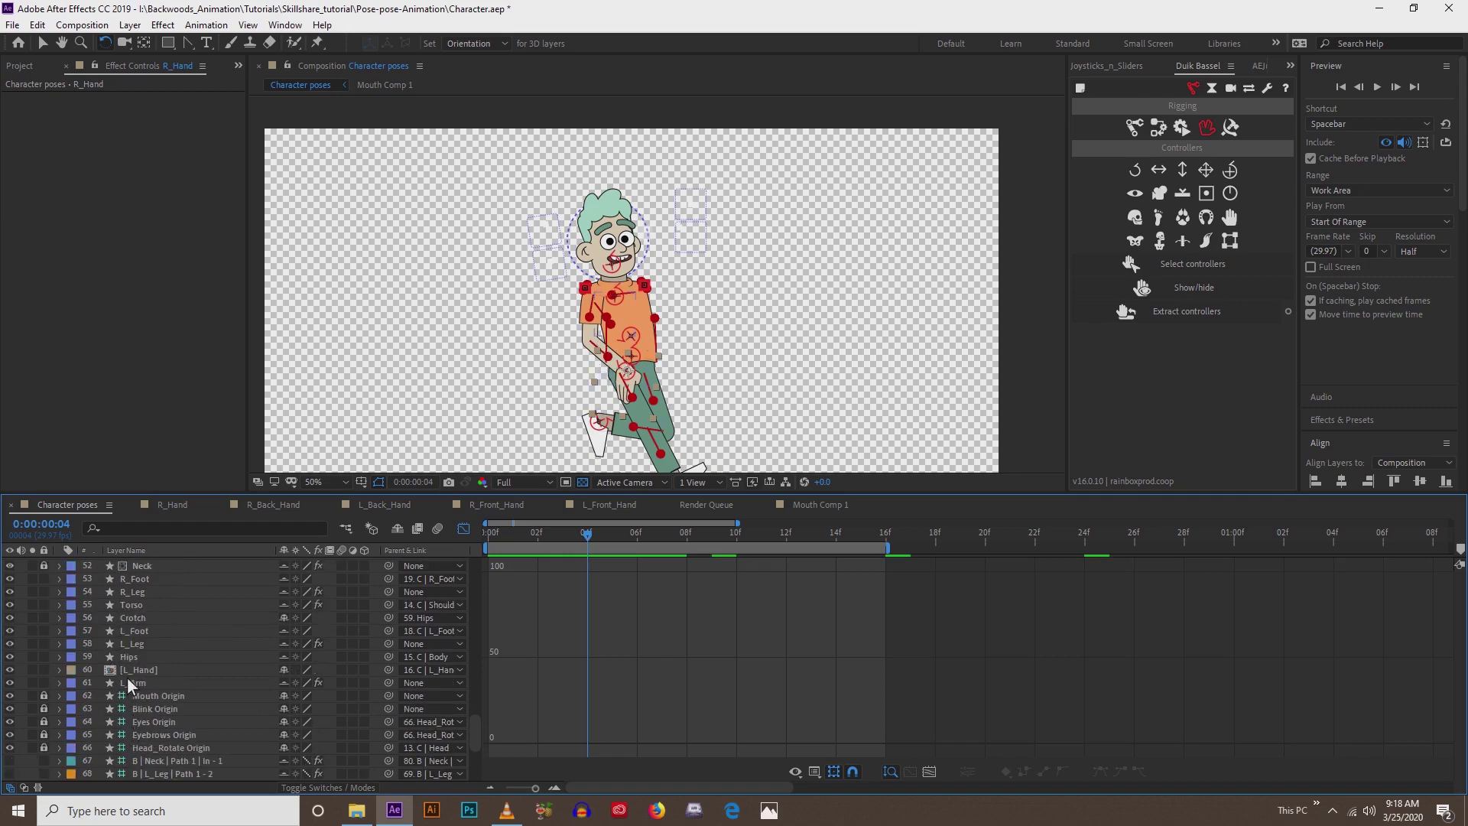
pyautogui.click(128, 683)
pyautogui.click(32, 682)
pyautogui.click(32, 670)
# - Solo the C | L_Hand controller too and examine the isolated arm's motion from frame 0 to frame 4
pyautogui.scroll(2, 247, 653)
pyautogui.scroll(10, 229, 650)
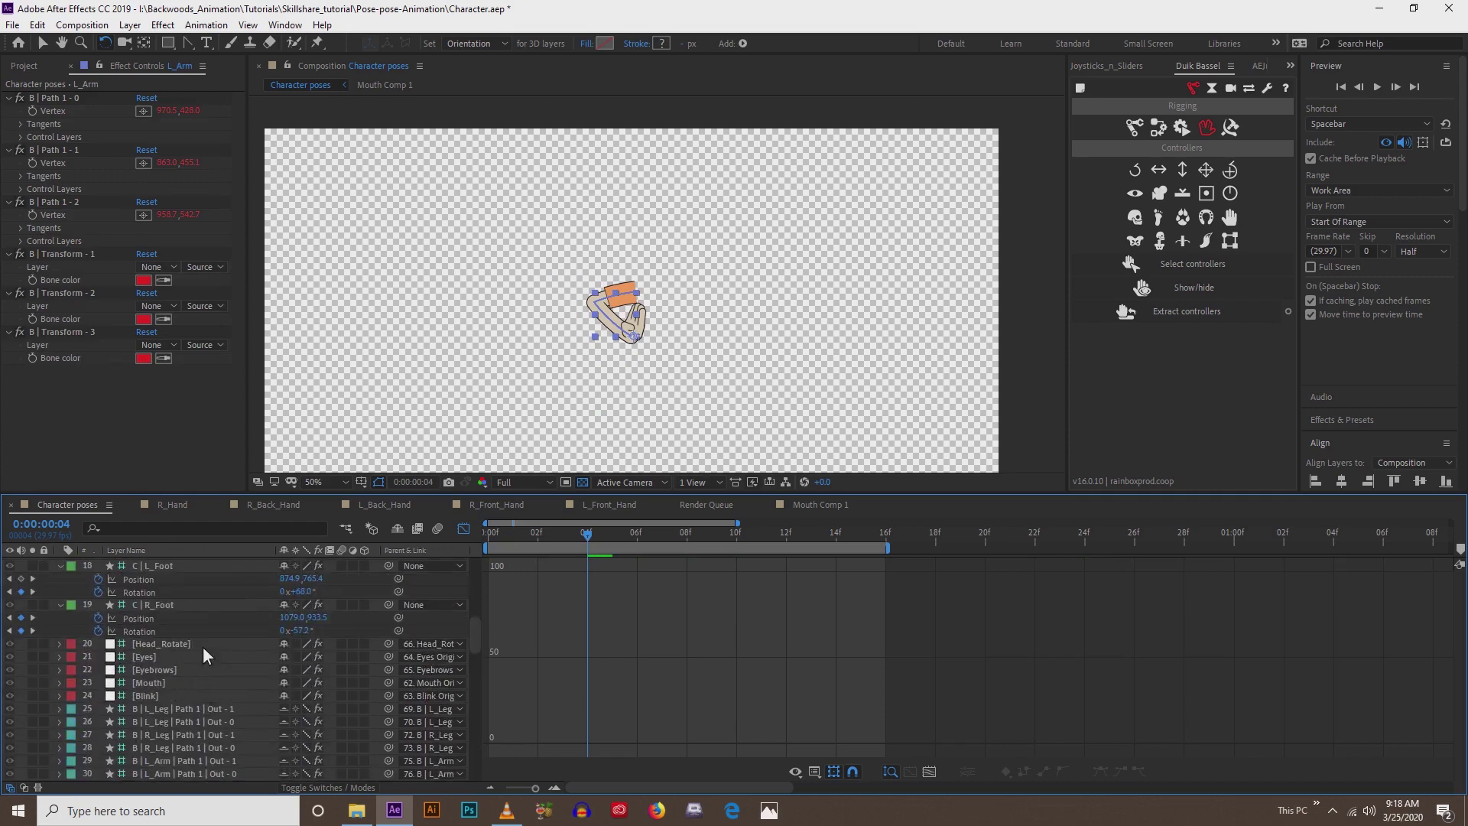
pyautogui.scroll(1, 151, 608)
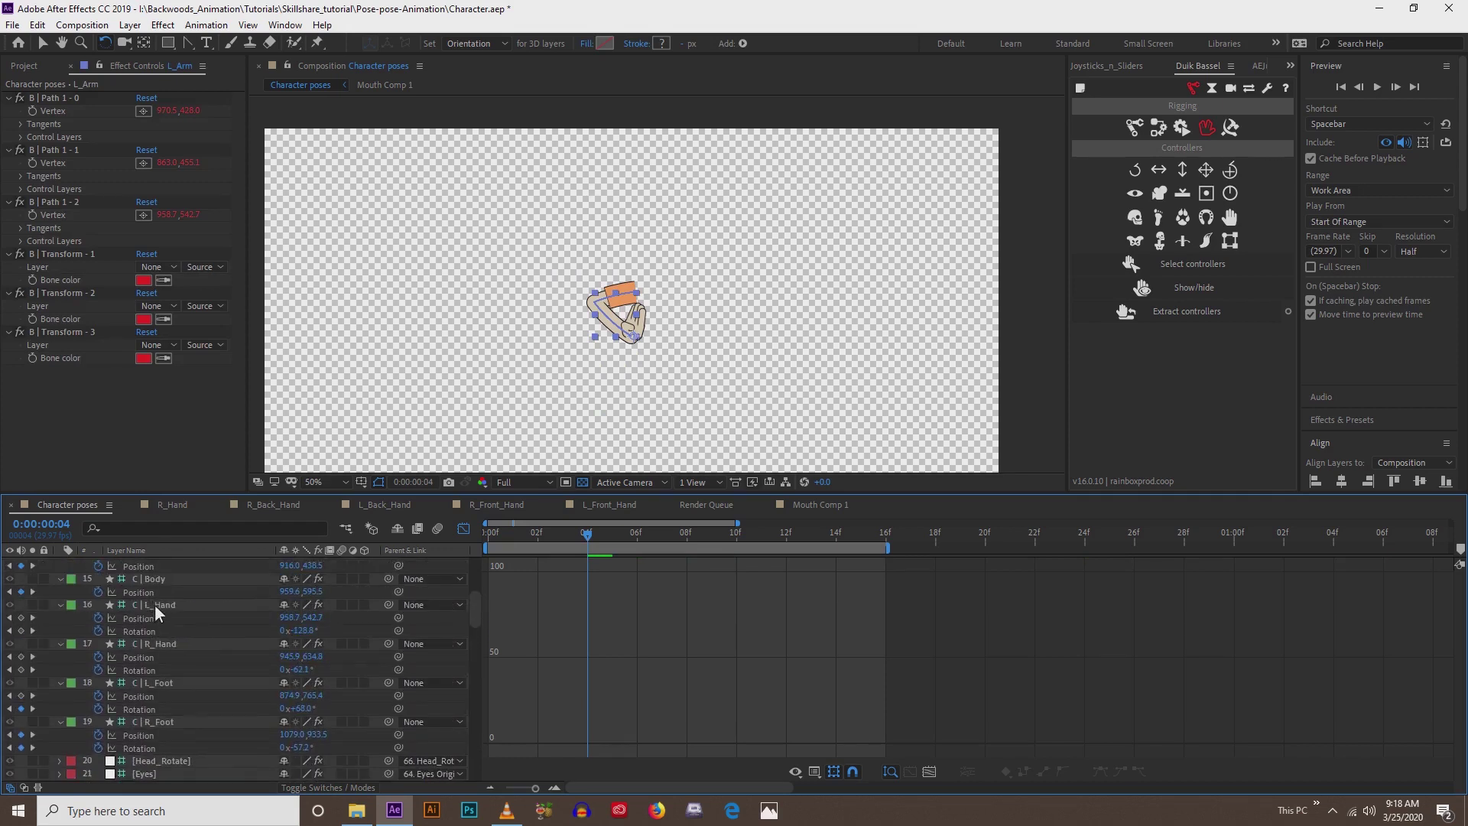
pyautogui.click(146, 605)
pyautogui.click(32, 605)
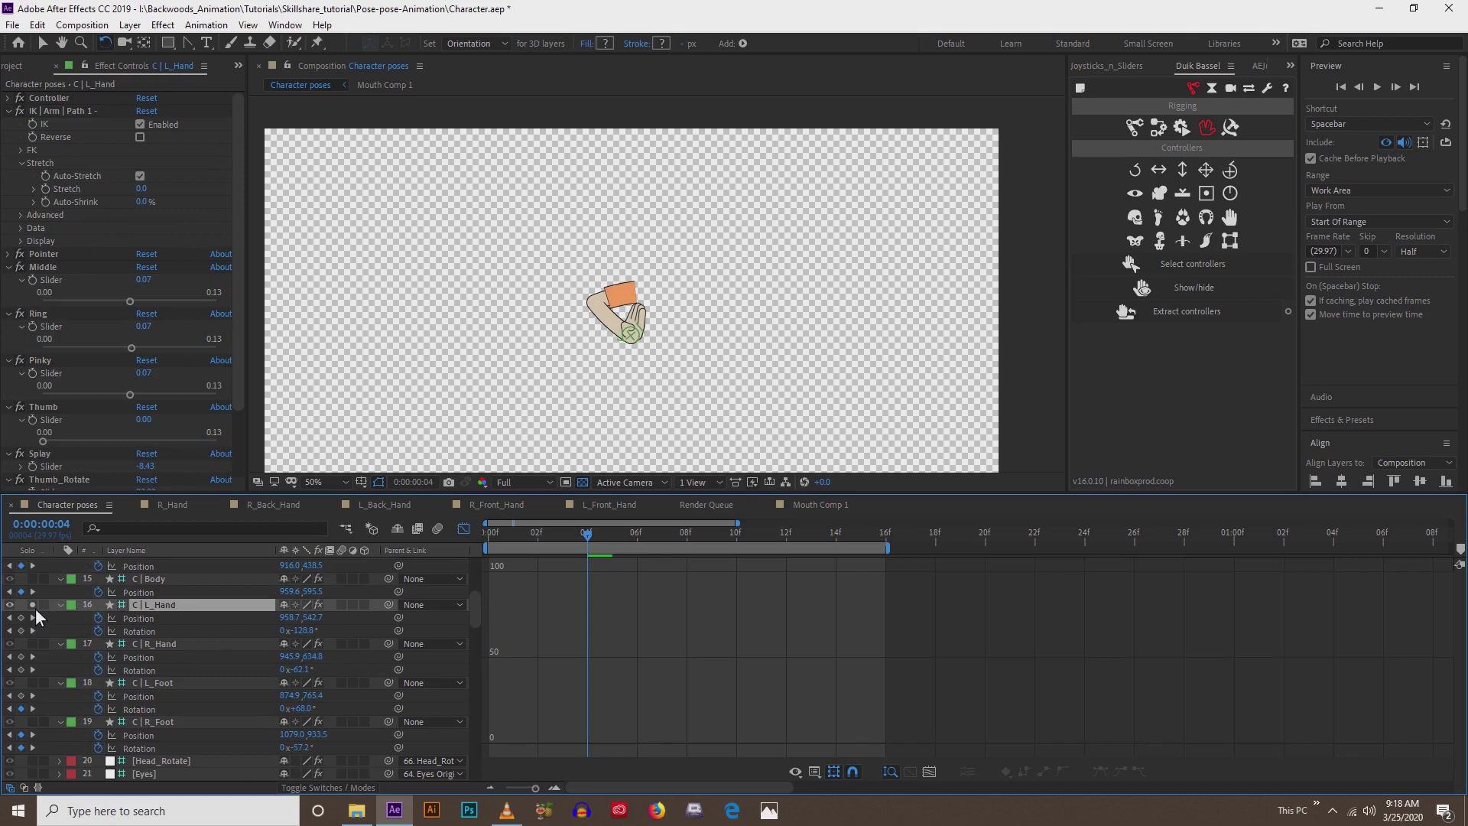
pyautogui.scroll(2, 533, 383)
pyautogui.click(491, 535)
pyautogui.moveTo(493, 544); pyautogui.dragTo(587, 566)
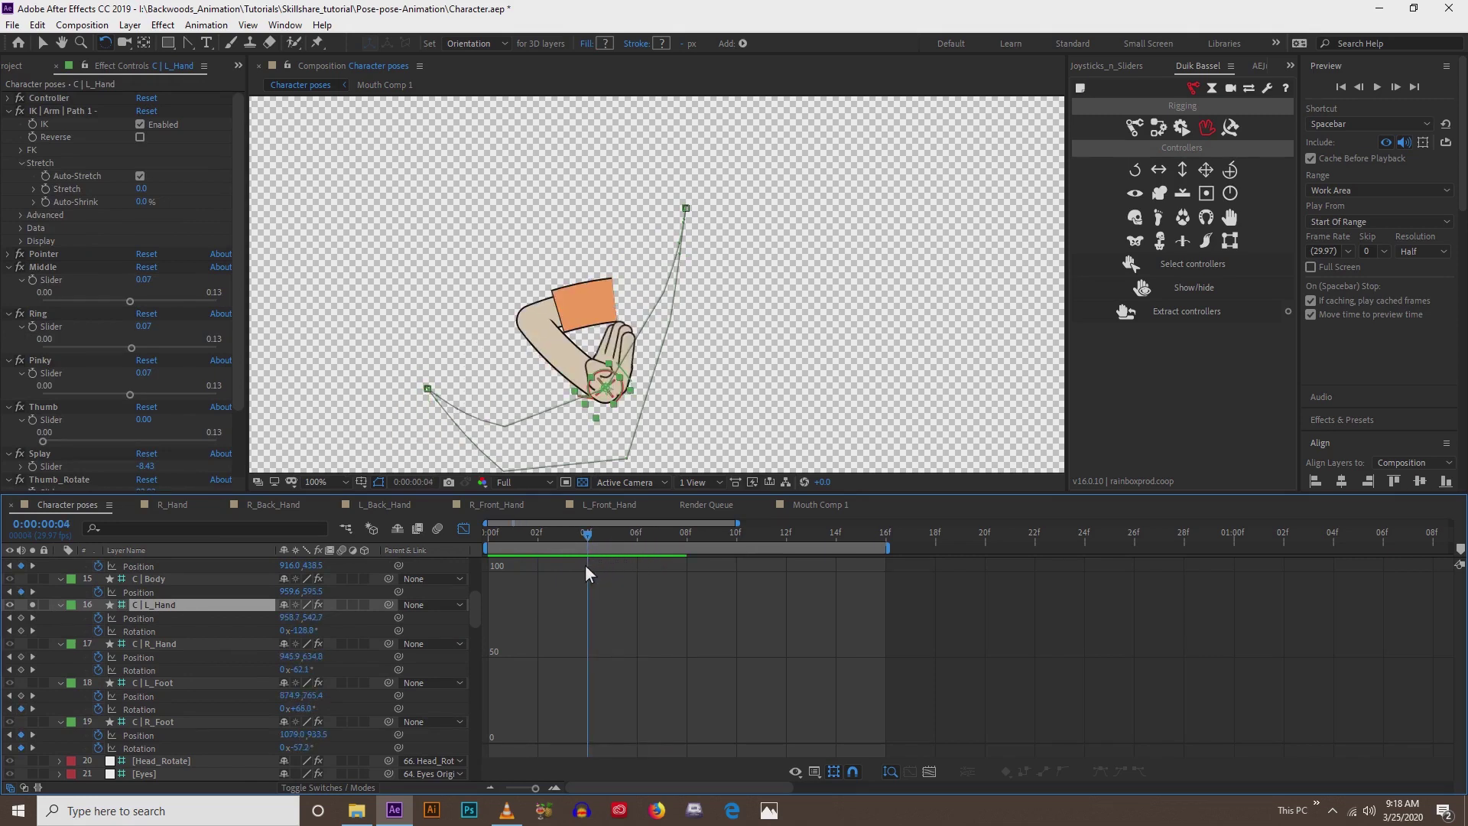
# - Reset the L_Hand rotation keyframes to a standard Easy Ease and check the arm's motion up to frame 5
pyautogui.click(130, 633)
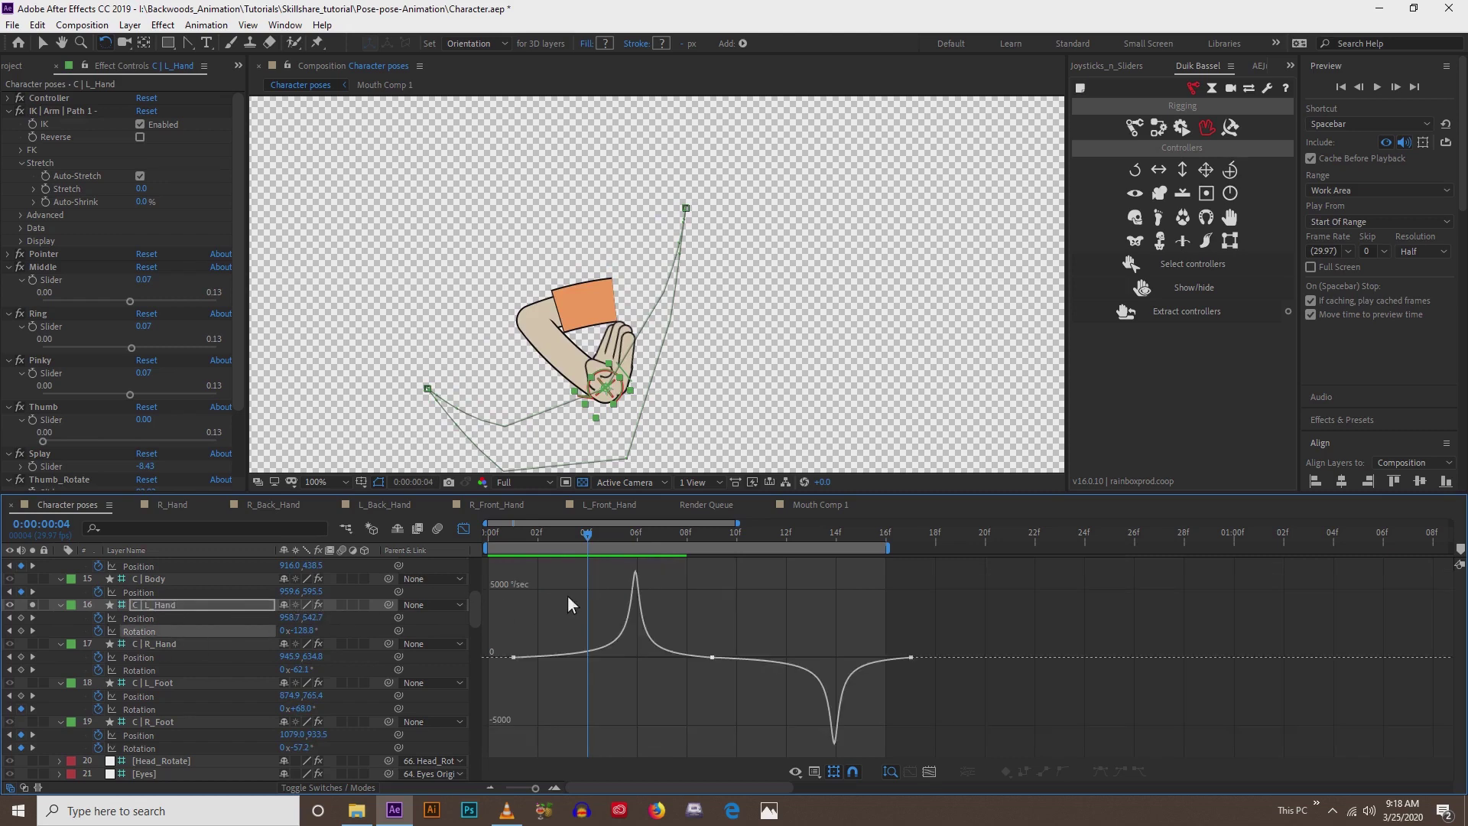
pyautogui.scroll(-2, 664, 315)
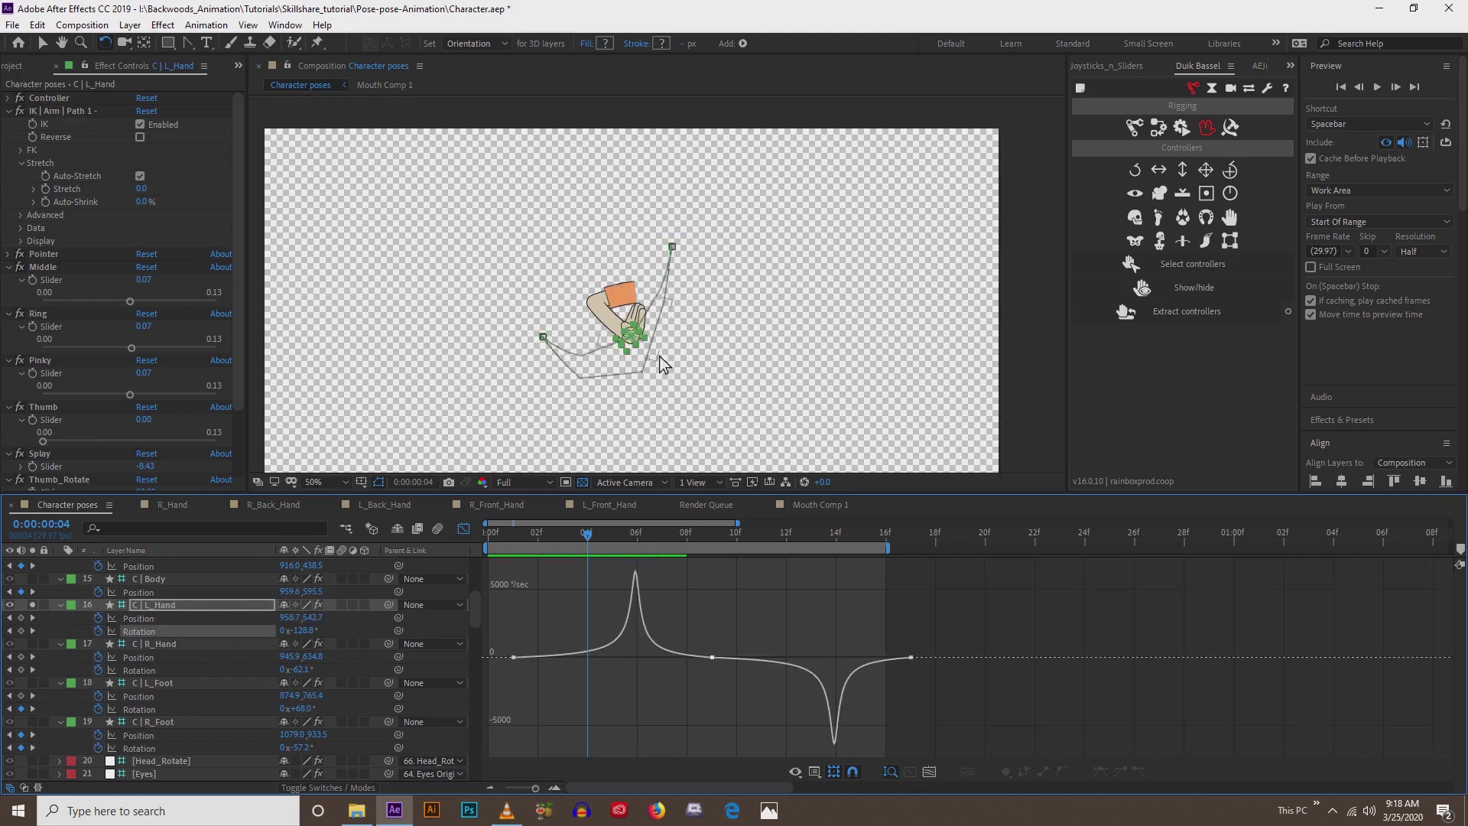
pyautogui.click(463, 529)
pyautogui.click(140, 631)
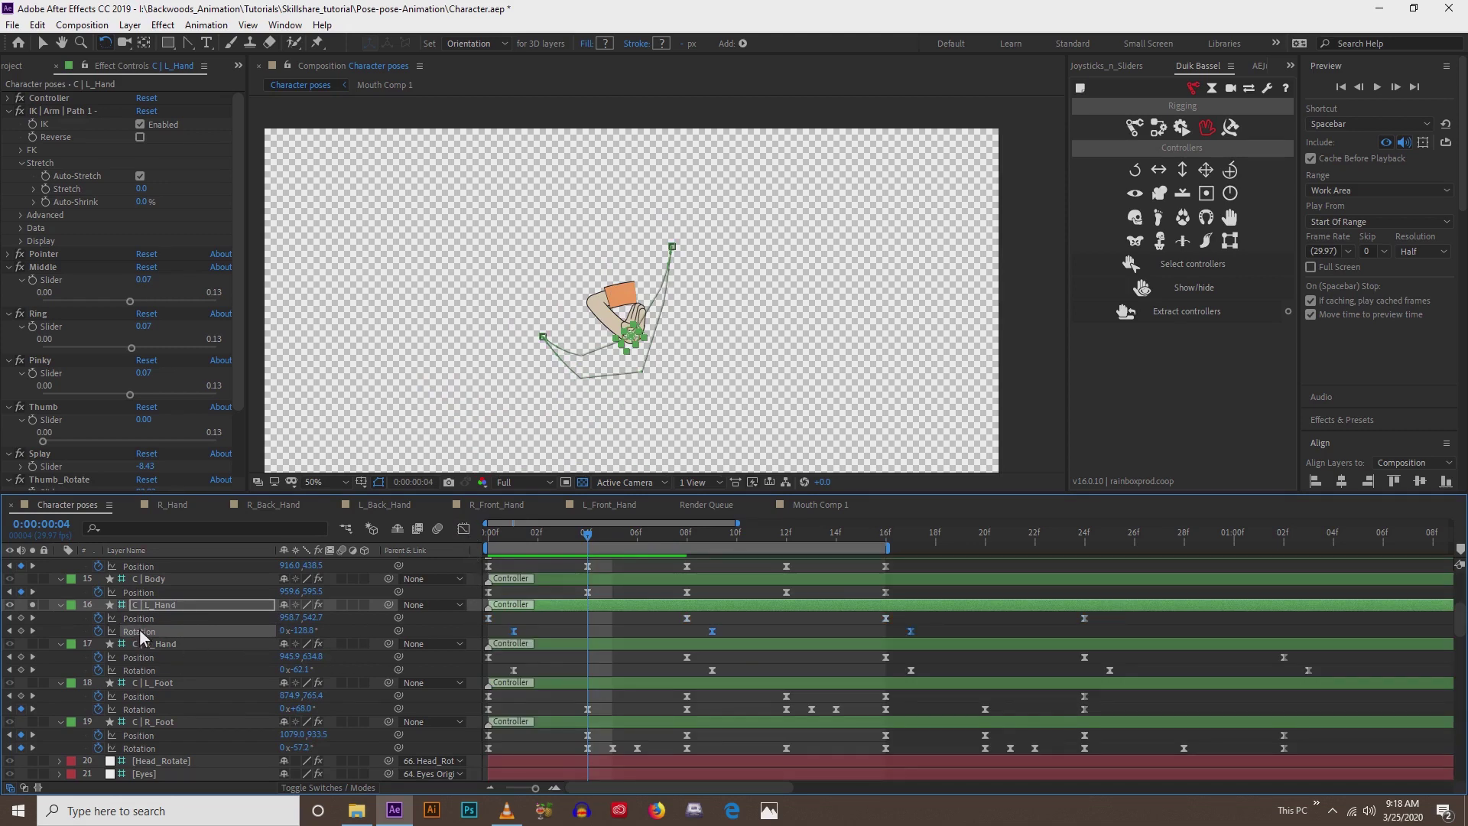
pyautogui.press('F9')
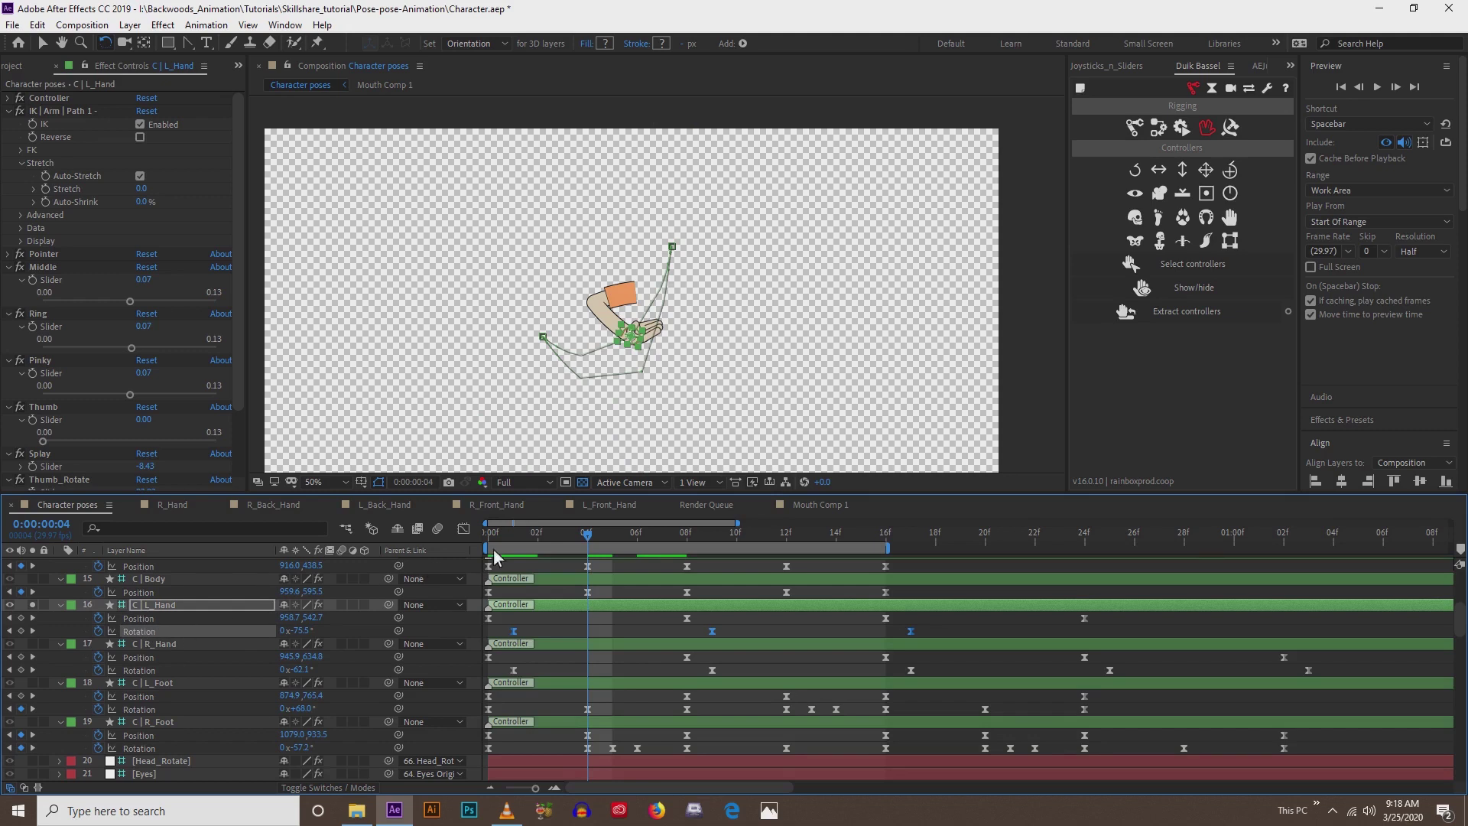
pyautogui.moveTo(495, 533); pyautogui.dragTo(584, 546)
pyautogui.moveTo(591, 549); pyautogui.dragTo(612, 549)
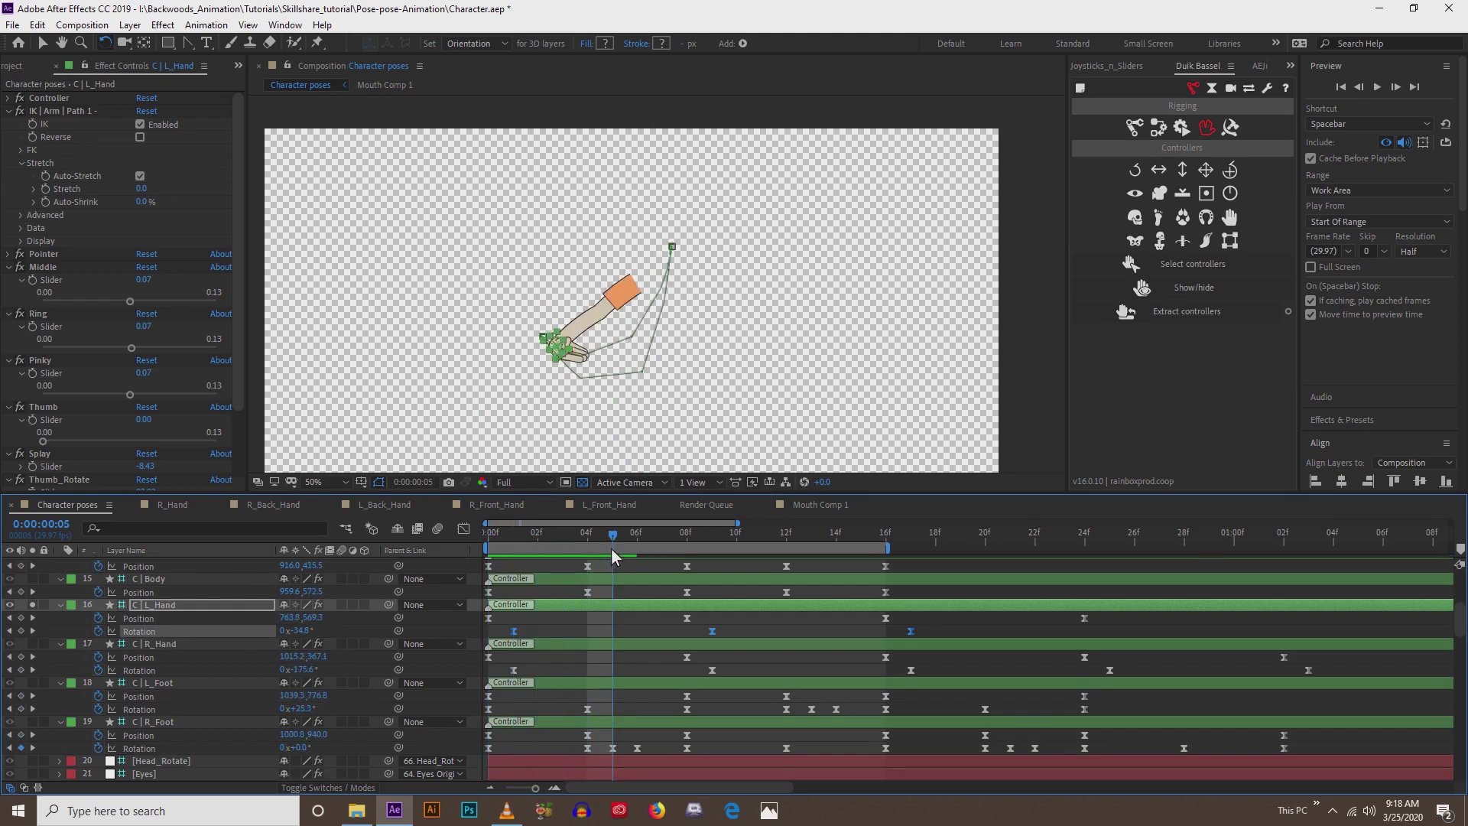
# - Reshape the ease handles of all L_Hand rotation keyframes so the speed peaks early in each swing, and check the motion to frame 15
pyautogui.click(463, 529)
pyautogui.moveTo(493, 627); pyautogui.dragTo(997, 713)
pyautogui.moveTo(548, 659); pyautogui.dragTo(612, 660)
pyautogui.moveTo(525, 535); pyautogui.dragTo(873, 572)
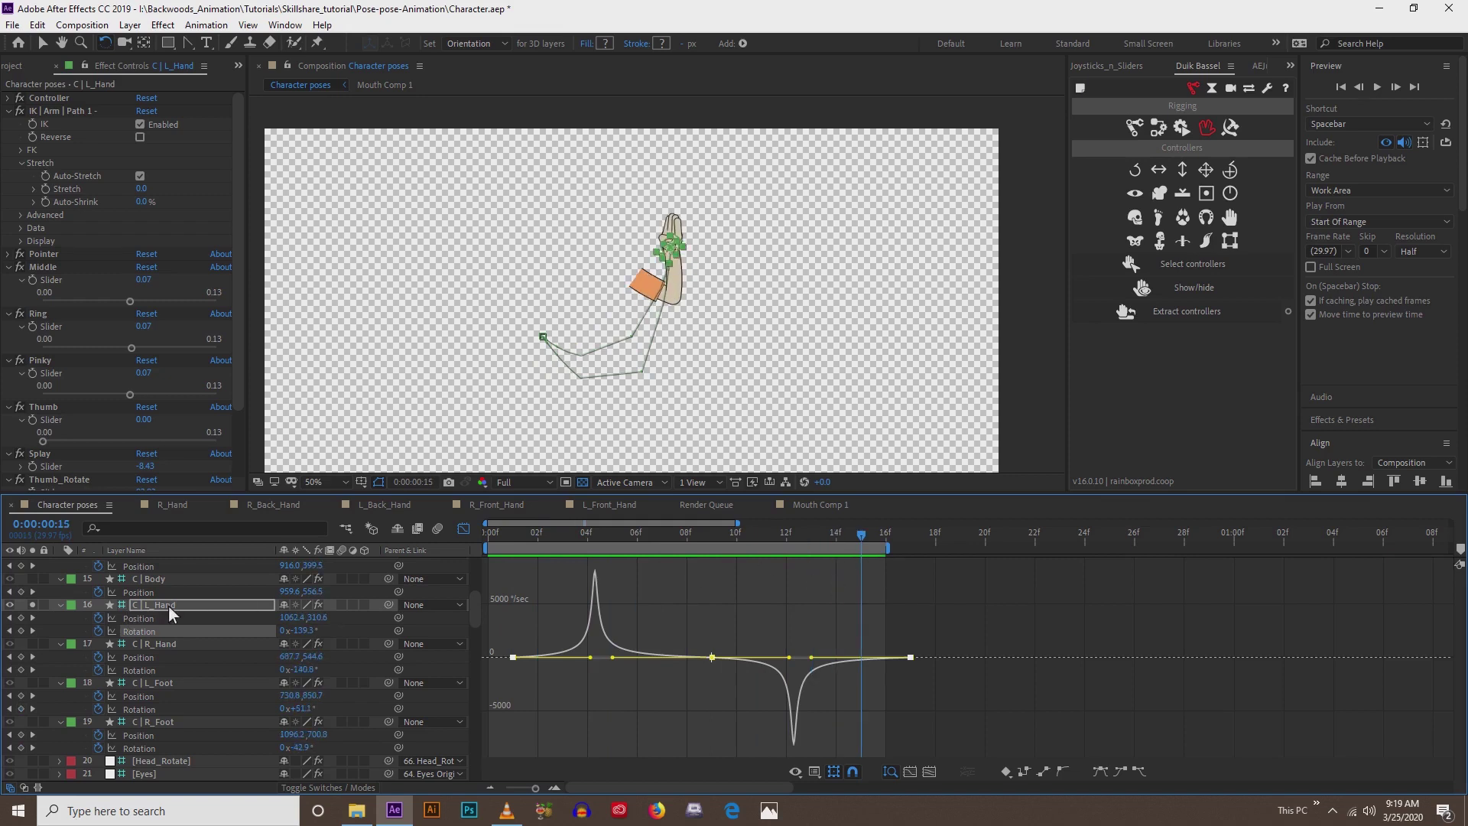
pyautogui.click(464, 529)
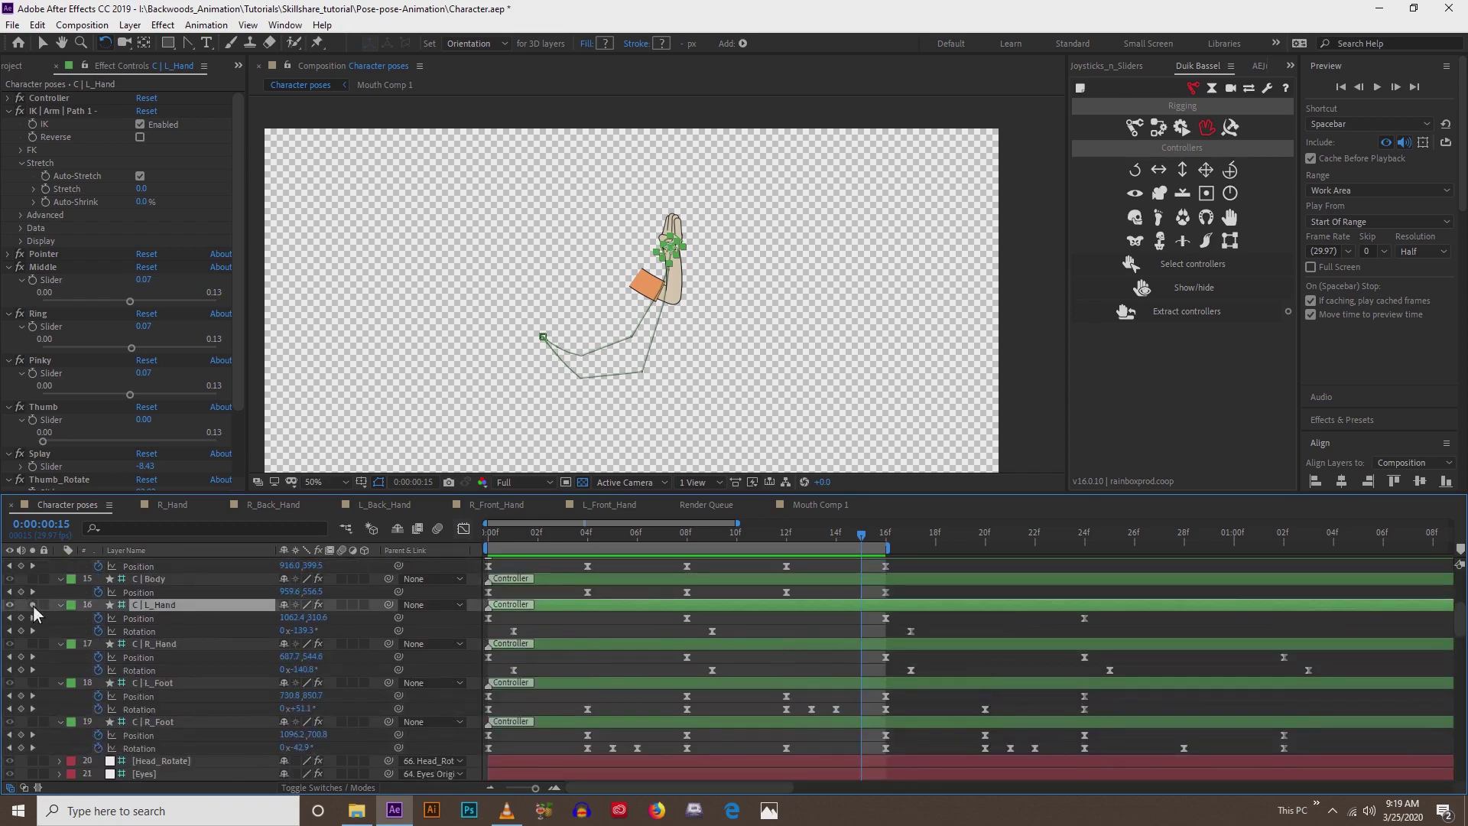
# - Turn off solo for C | L_Hand, [L_Hand] and L_Arm so the whole character shows again
pyautogui.click(33, 604)
pyautogui.scroll(-10, 46, 654)
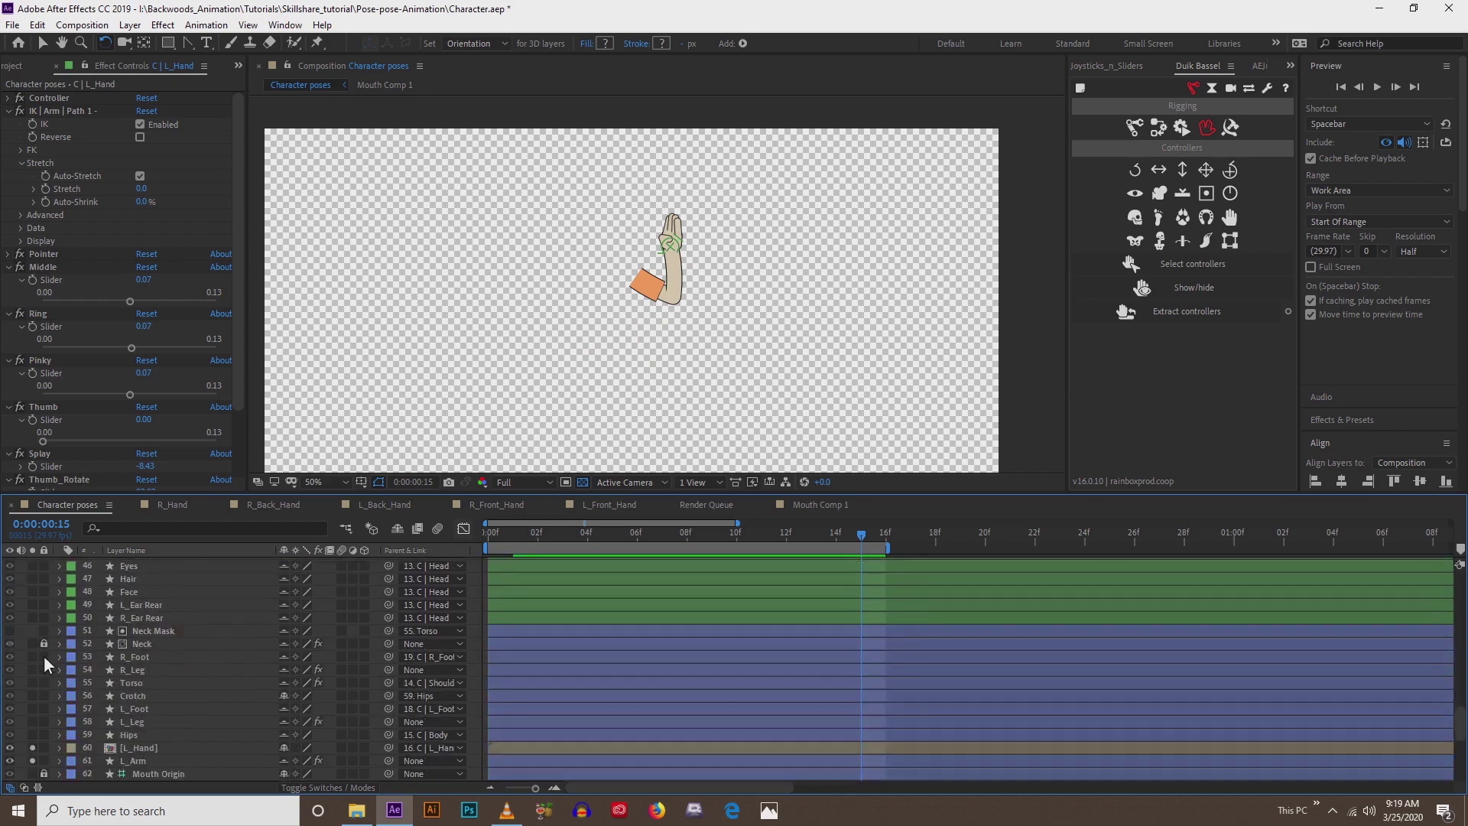
pyautogui.scroll(-3, 43, 654)
pyautogui.click(33, 655)
pyautogui.scroll(5, 138, 648)
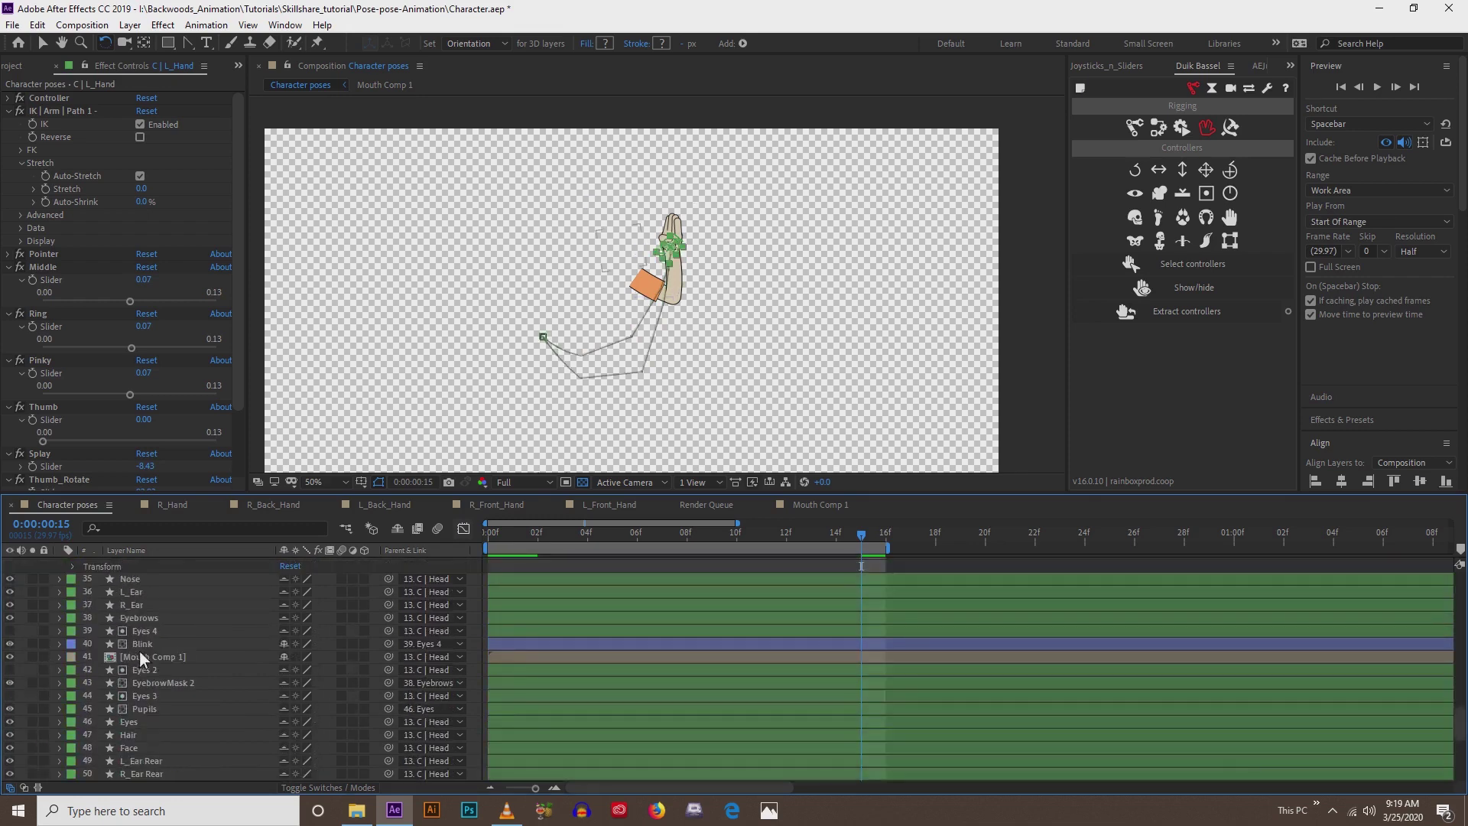
pyautogui.scroll(12, 139, 650)
pyautogui.scroll(-1, 653, 664)
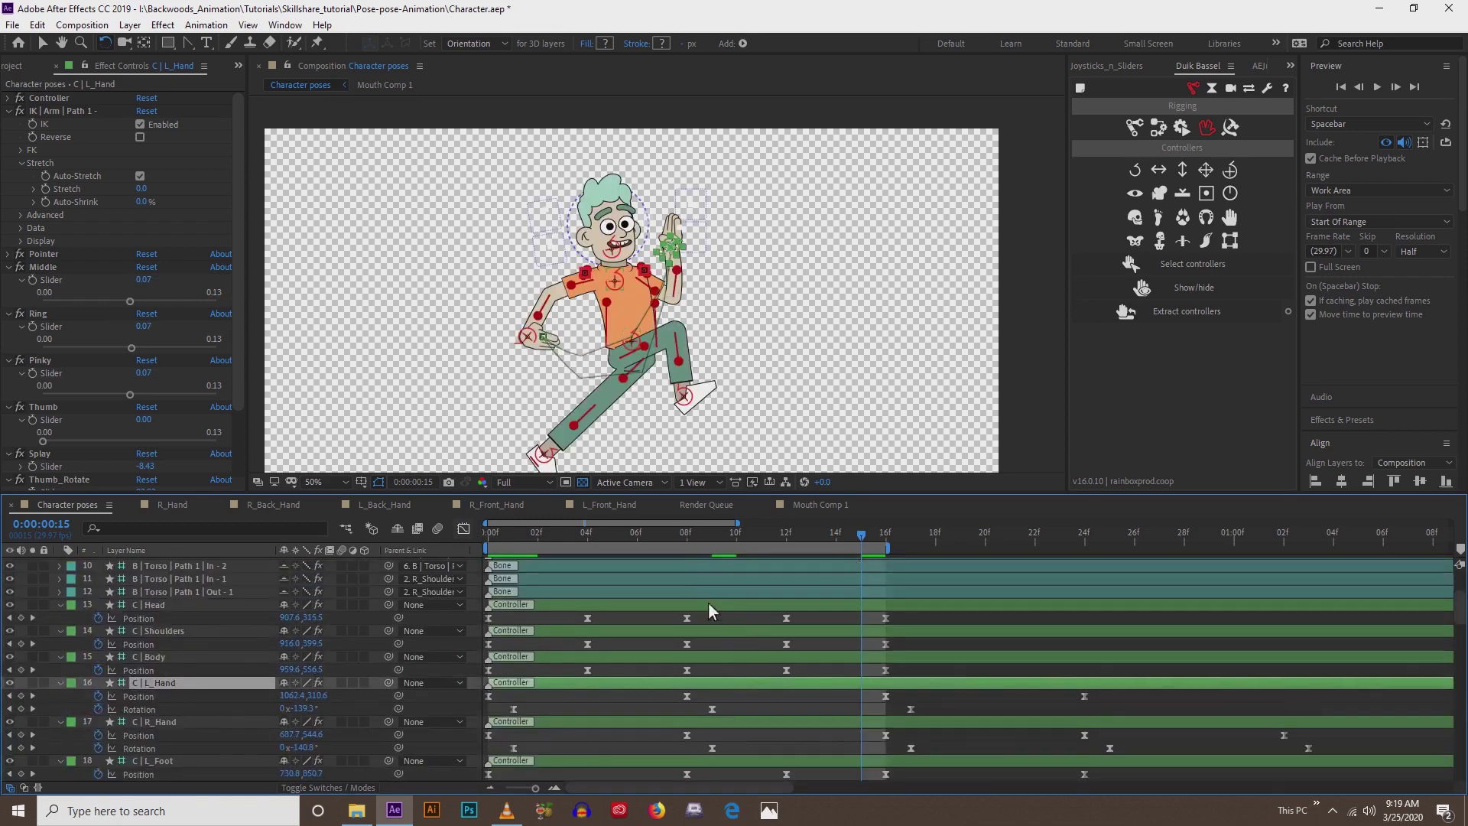
# - Copy the L_Hand Position keyframe at frame 16 and Rotation keyframe at frame 17 to the start of the loop, from frame 0
pyautogui.press('-')
pyautogui.press('-')
pyautogui.press('-')
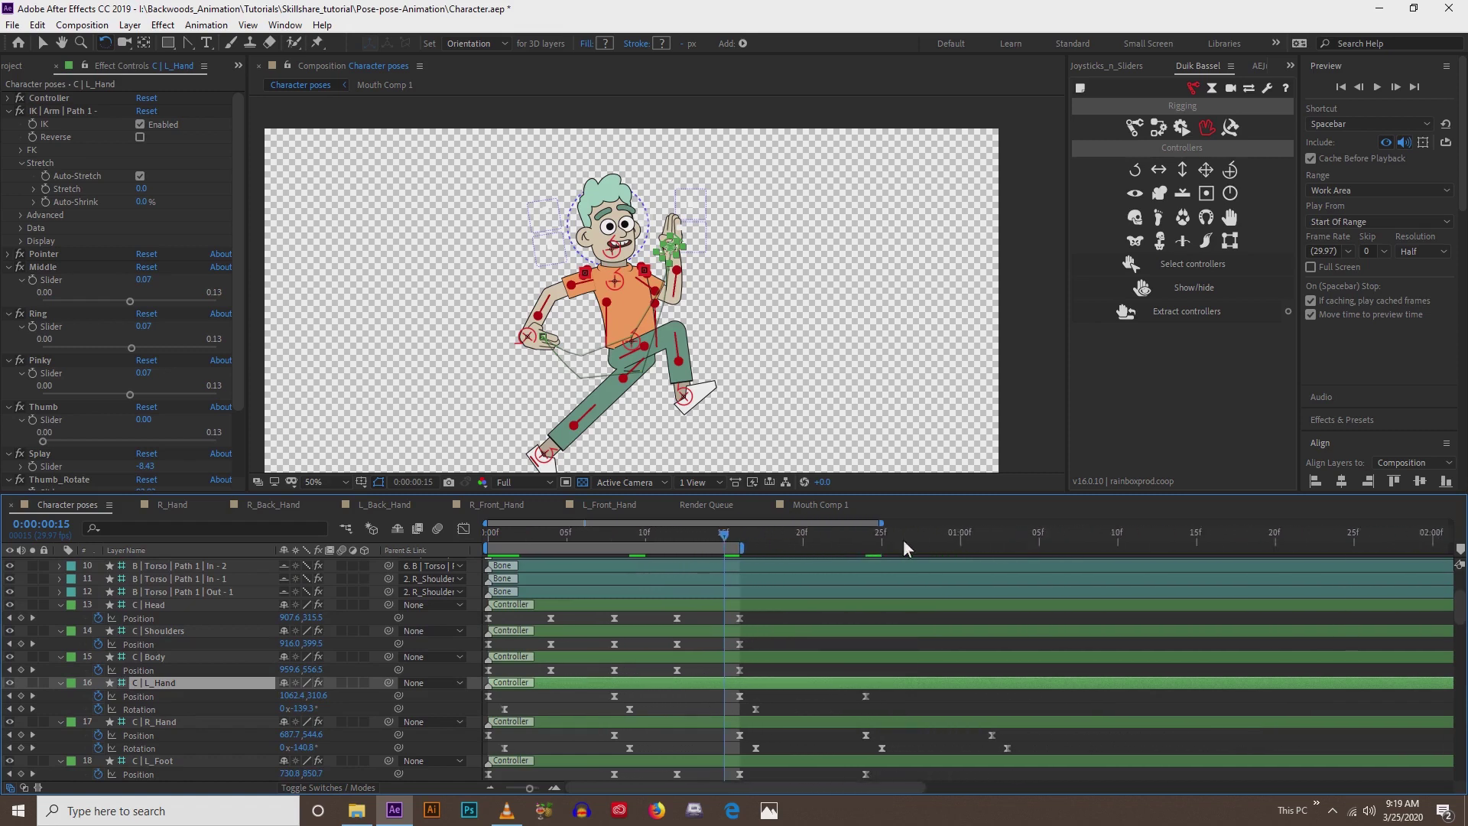
pyautogui.moveTo(684, 542); pyautogui.dragTo(696, 540)
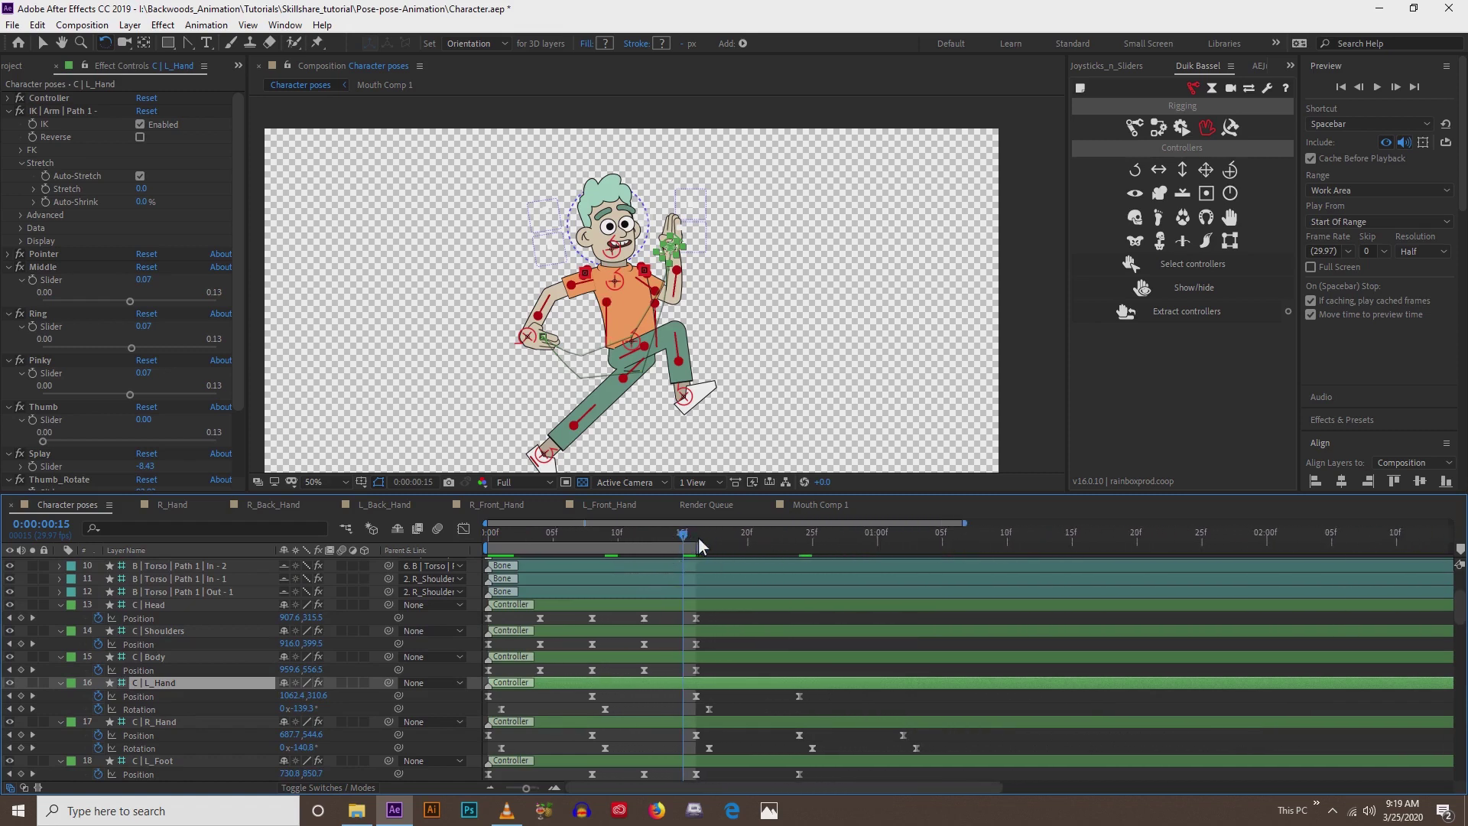
pyautogui.click(709, 710)
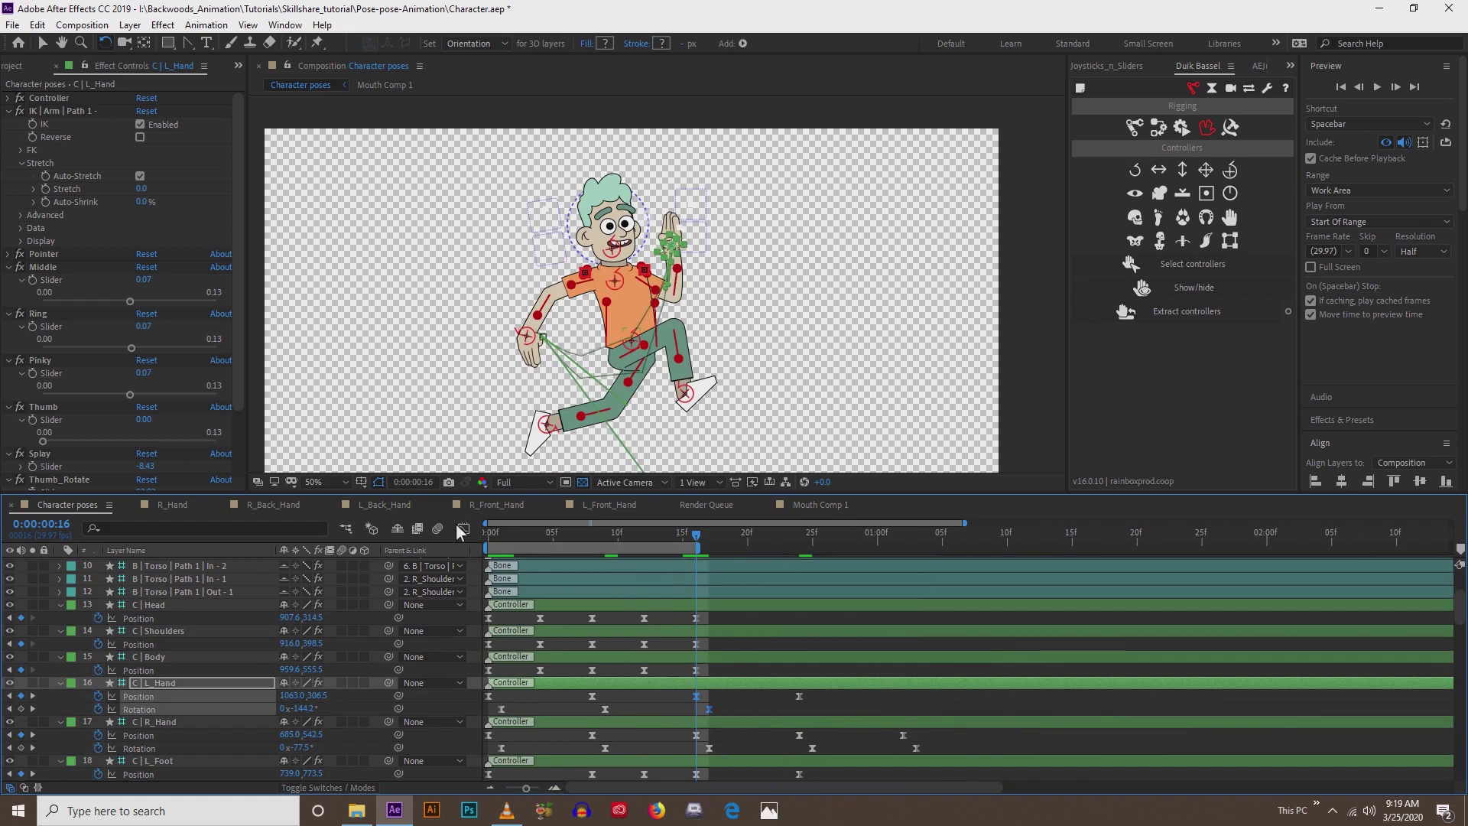
pyautogui.moveTo(502, 538); pyautogui.dragTo(475, 544)
pyautogui.hotkey('ctrl', 'v')
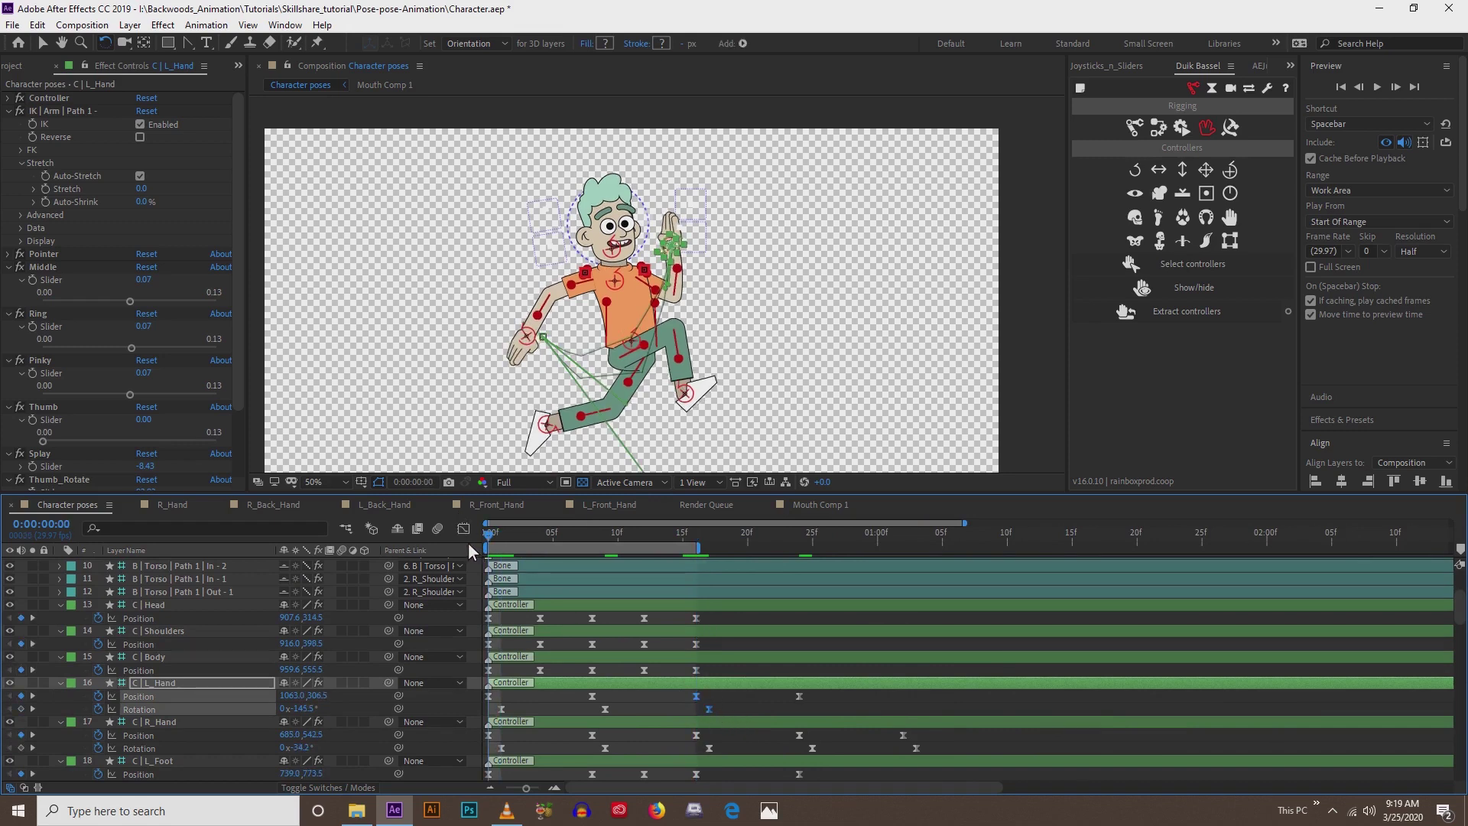
# - Delete the surplus L_Hand Position keyframe at frame 24
pyautogui.click(799, 695)
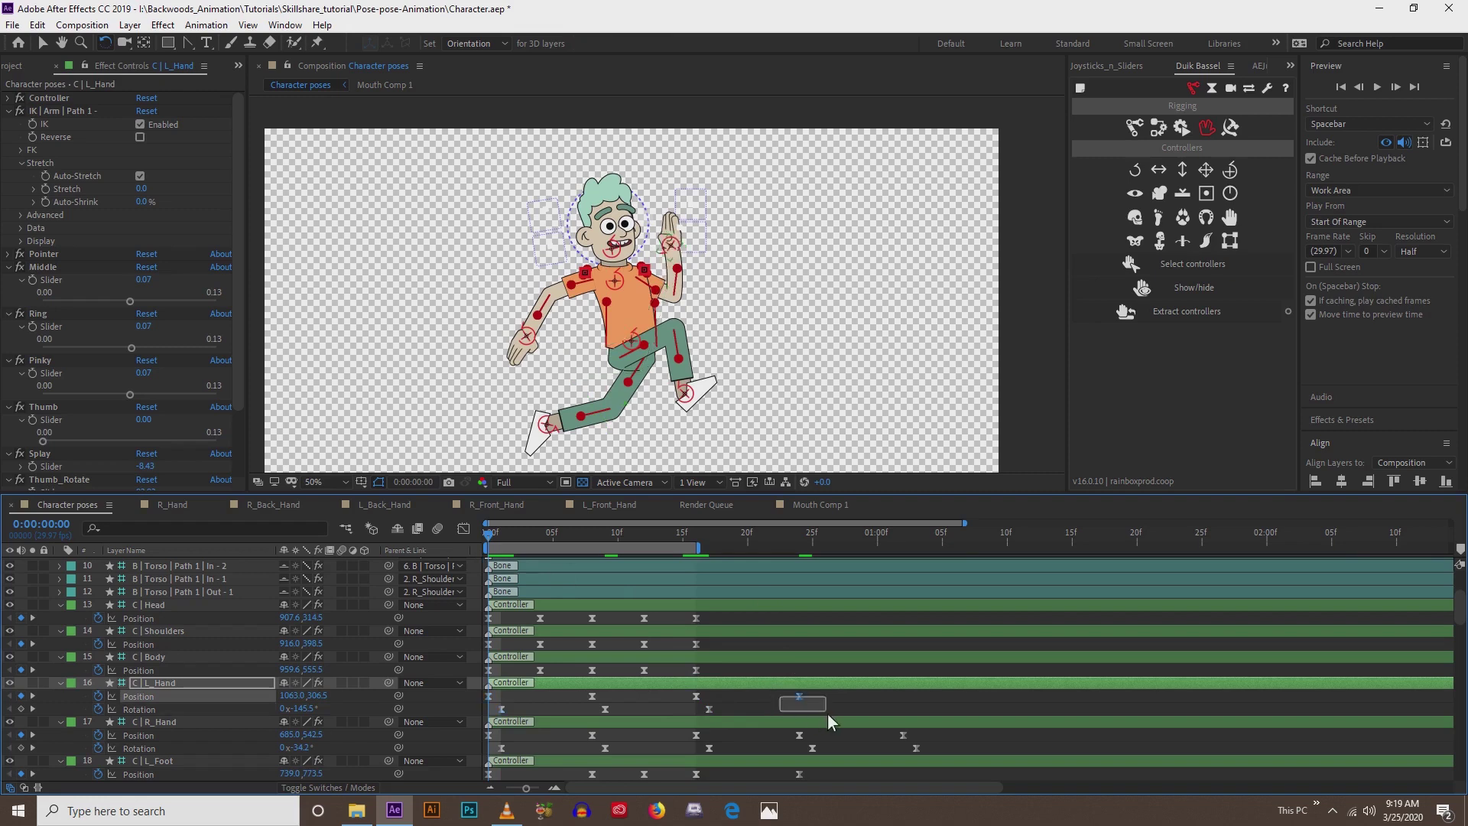
pyautogui.press('Delete')
pyautogui.scroll(-3, 770, 713)
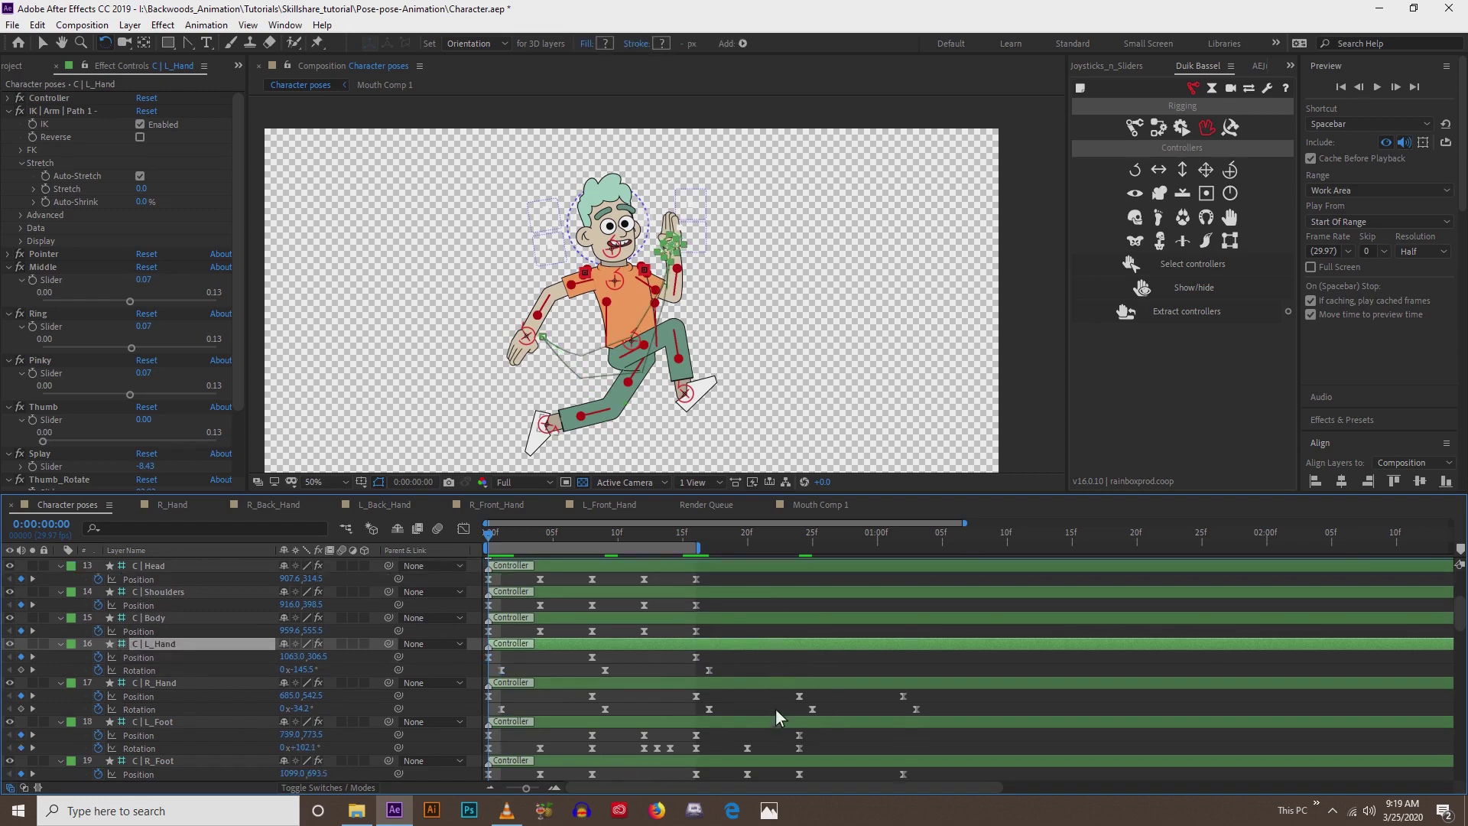
pyautogui.scroll(3, 704, 634)
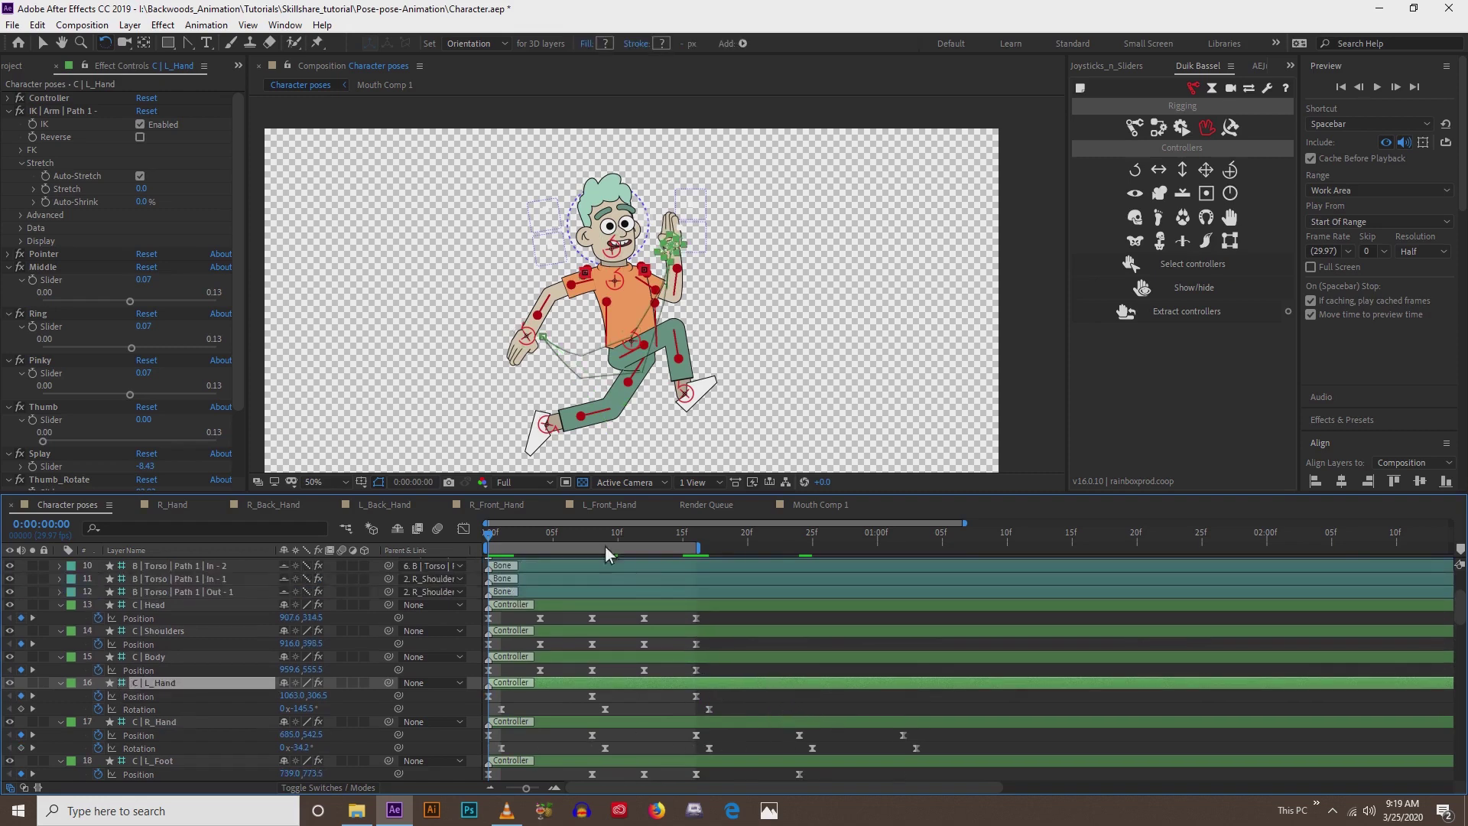
# - Hide the shy layers in the timeline and frame the character's head and torso at 100%
pyautogui.scroll(9, 541, 589)
pyautogui.press('v')
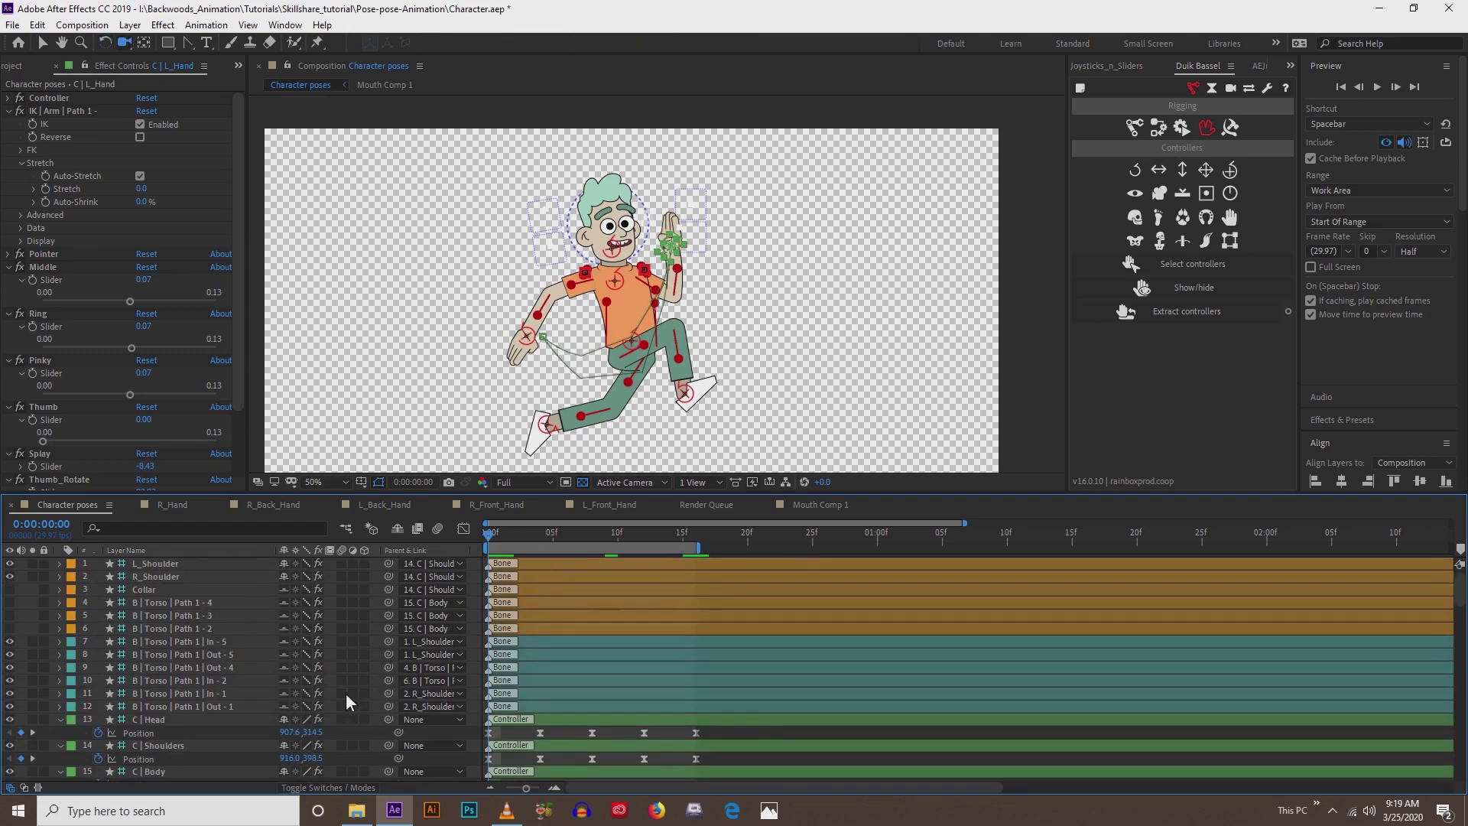
pyautogui.click(397, 528)
pyautogui.scroll(2, 578, 280)
pyautogui.moveTo(584, 350); pyautogui.dragTo(600, 411)
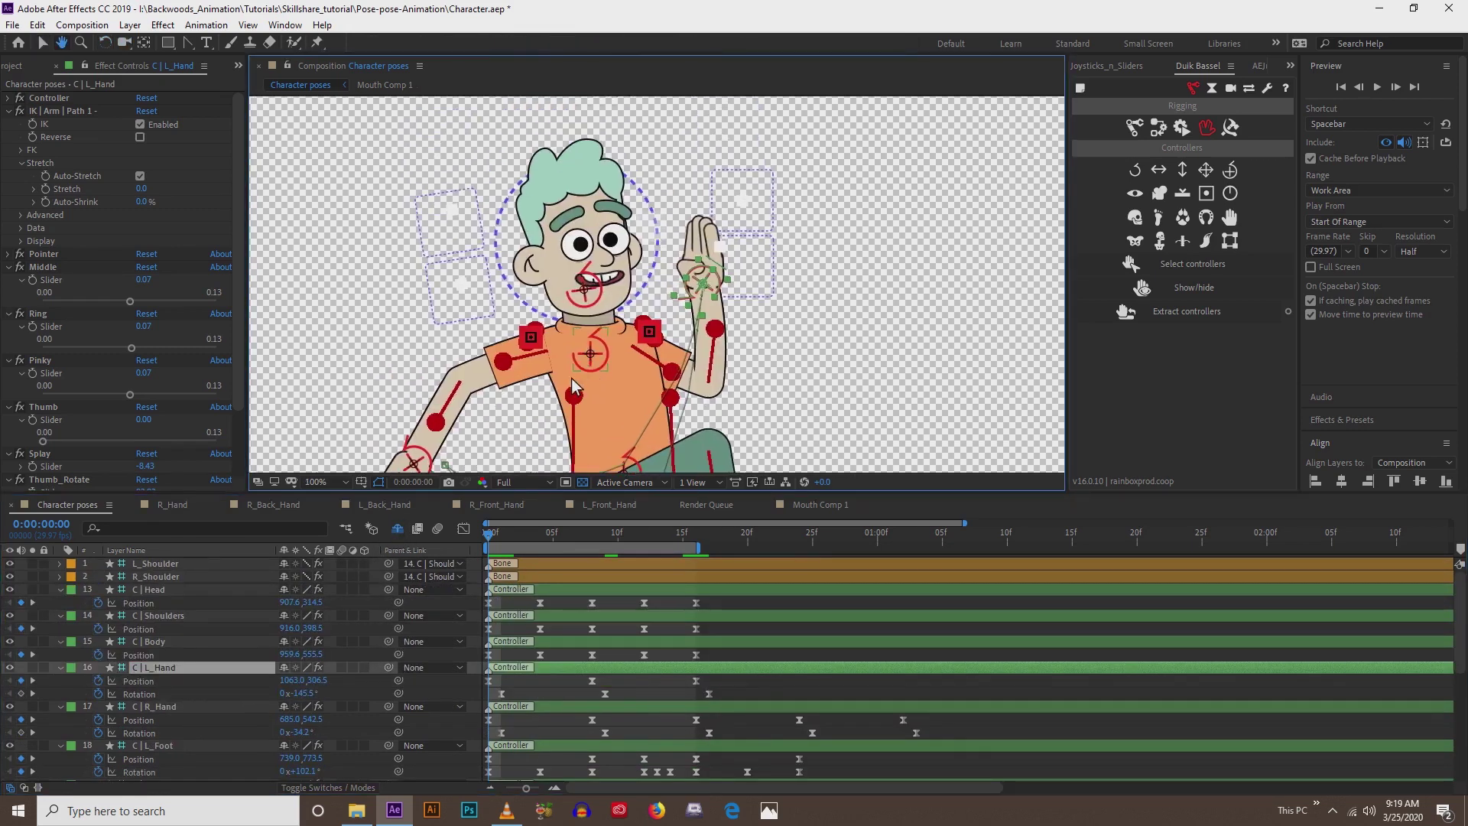
# - Select the Head_Rotate joystick control and start keyframing its Position at frame 0
pyautogui.click(648, 226)
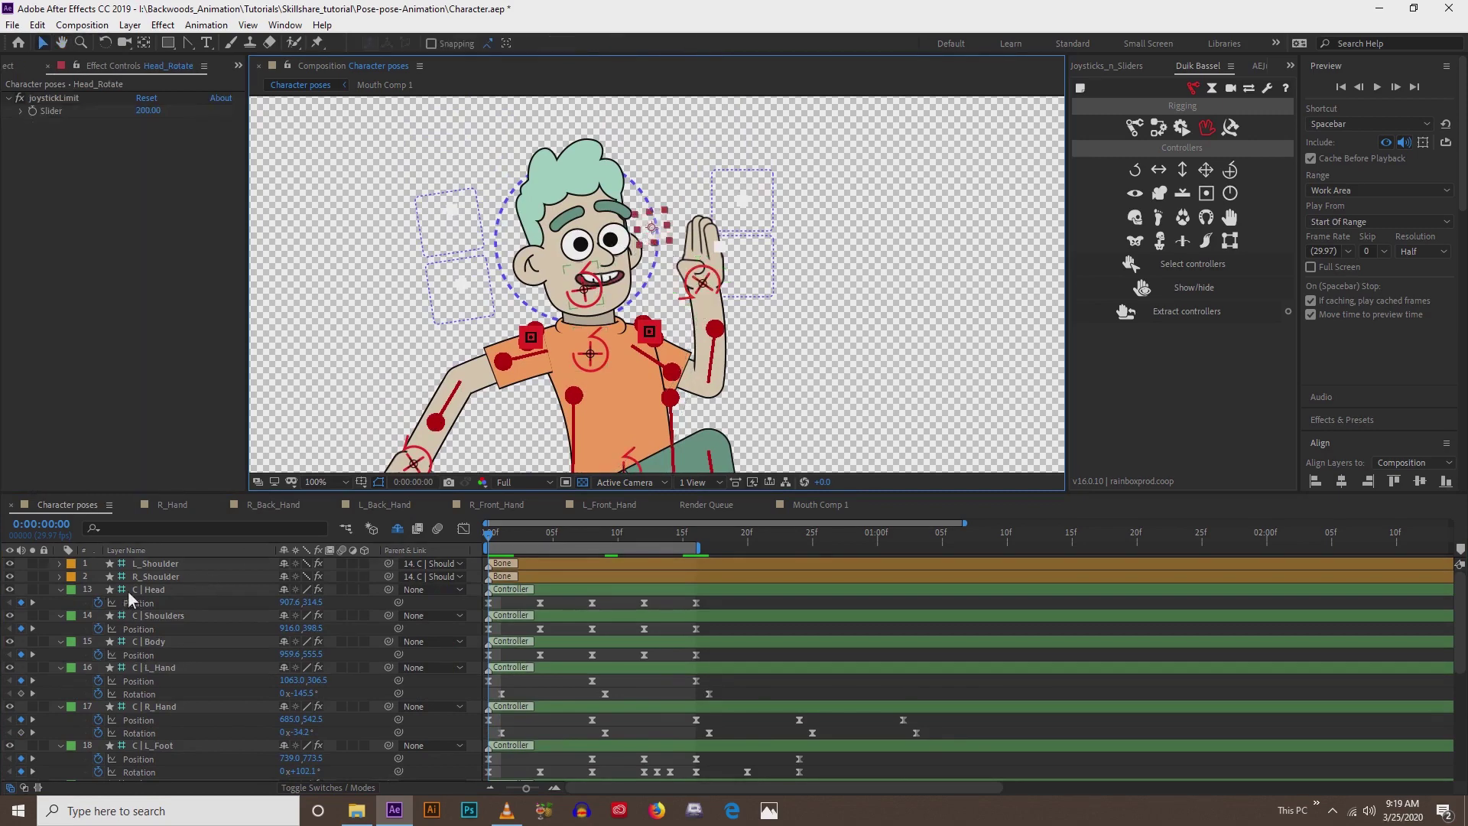
pyautogui.scroll(-5, 131, 590)
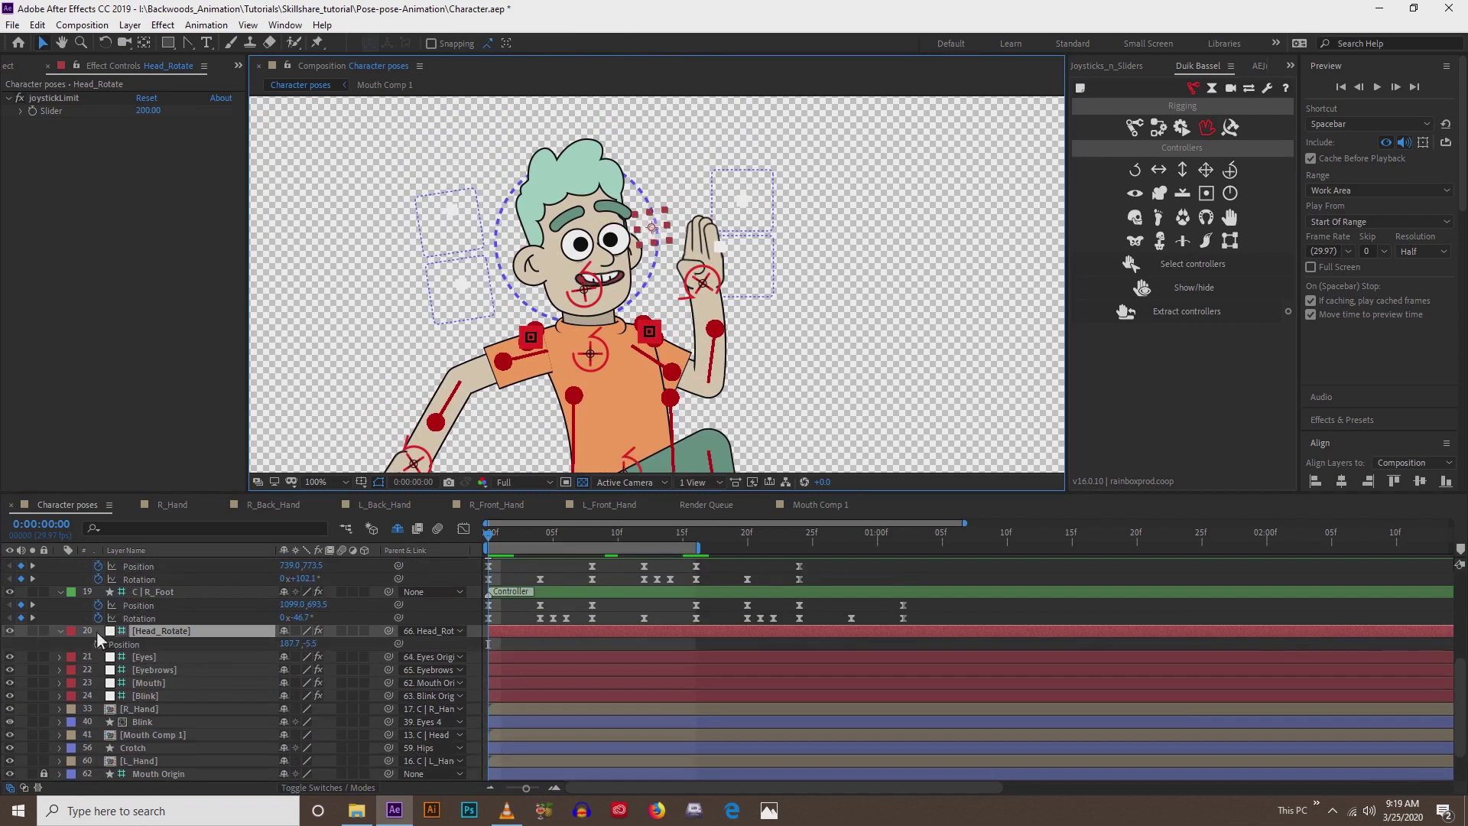
pyautogui.click(98, 644)
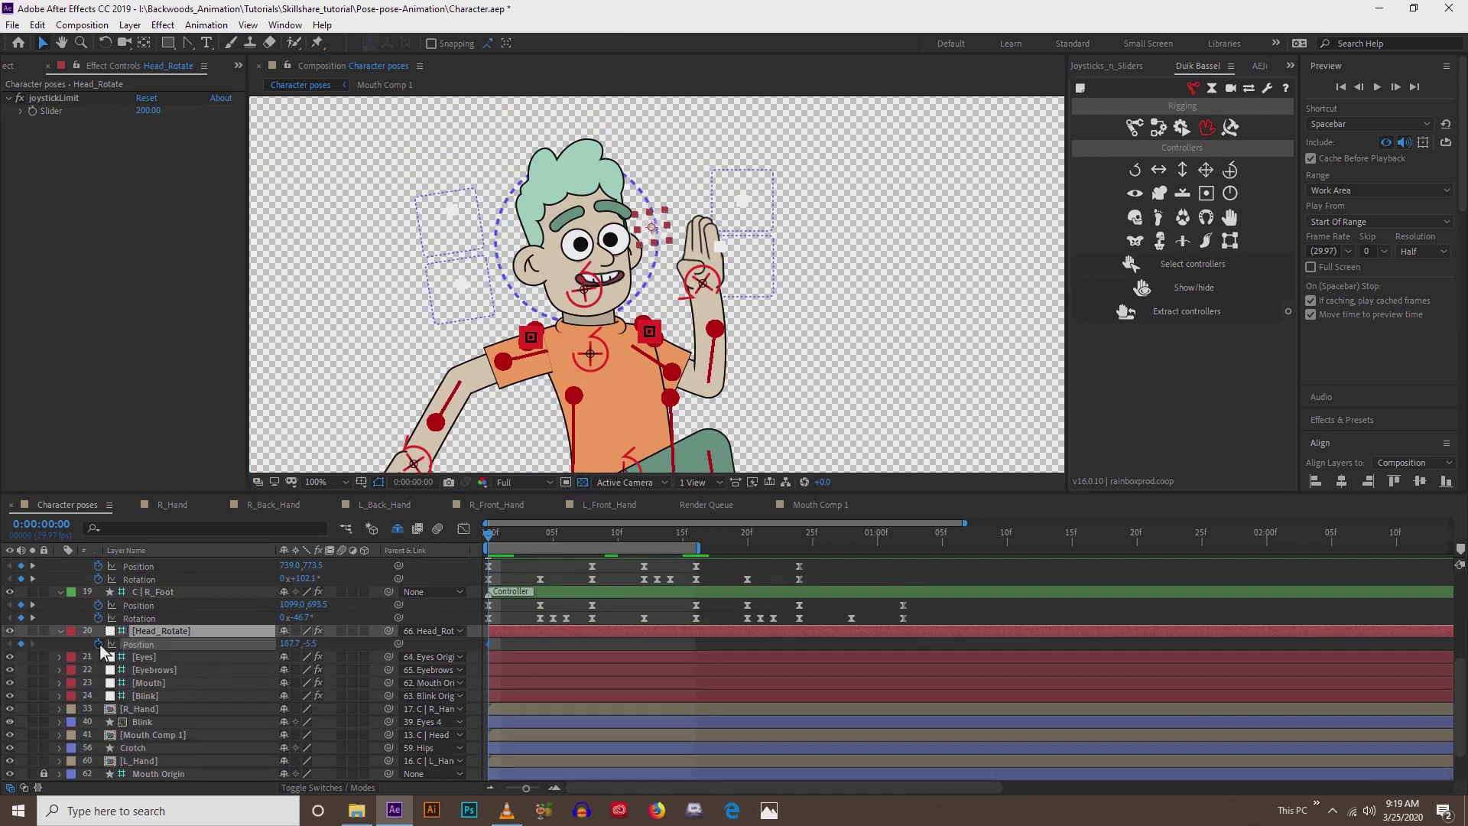
# - At frame 4, lower the Head_Rotate control to position 176.1, 69.1 so the head tilts down
pyautogui.click(543, 539)
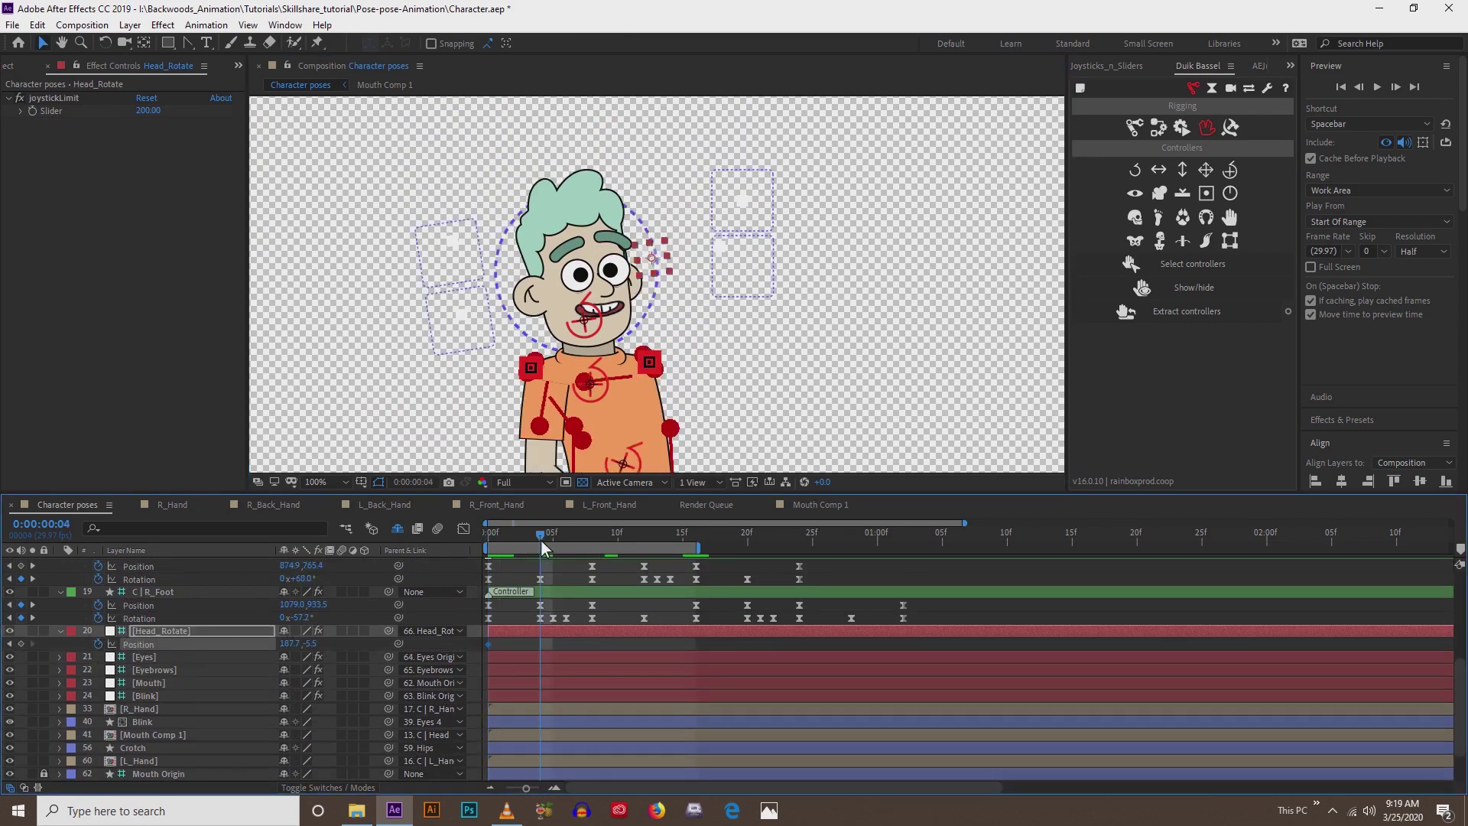
pyautogui.hotkey('shift', 'Down')
pyautogui.hotkey('shift', 'Down')
pyautogui.hotkey('shift', 'Down')
pyautogui.hotkey('shift', 'Down')
pyautogui.hotkey('shift', 'Down')
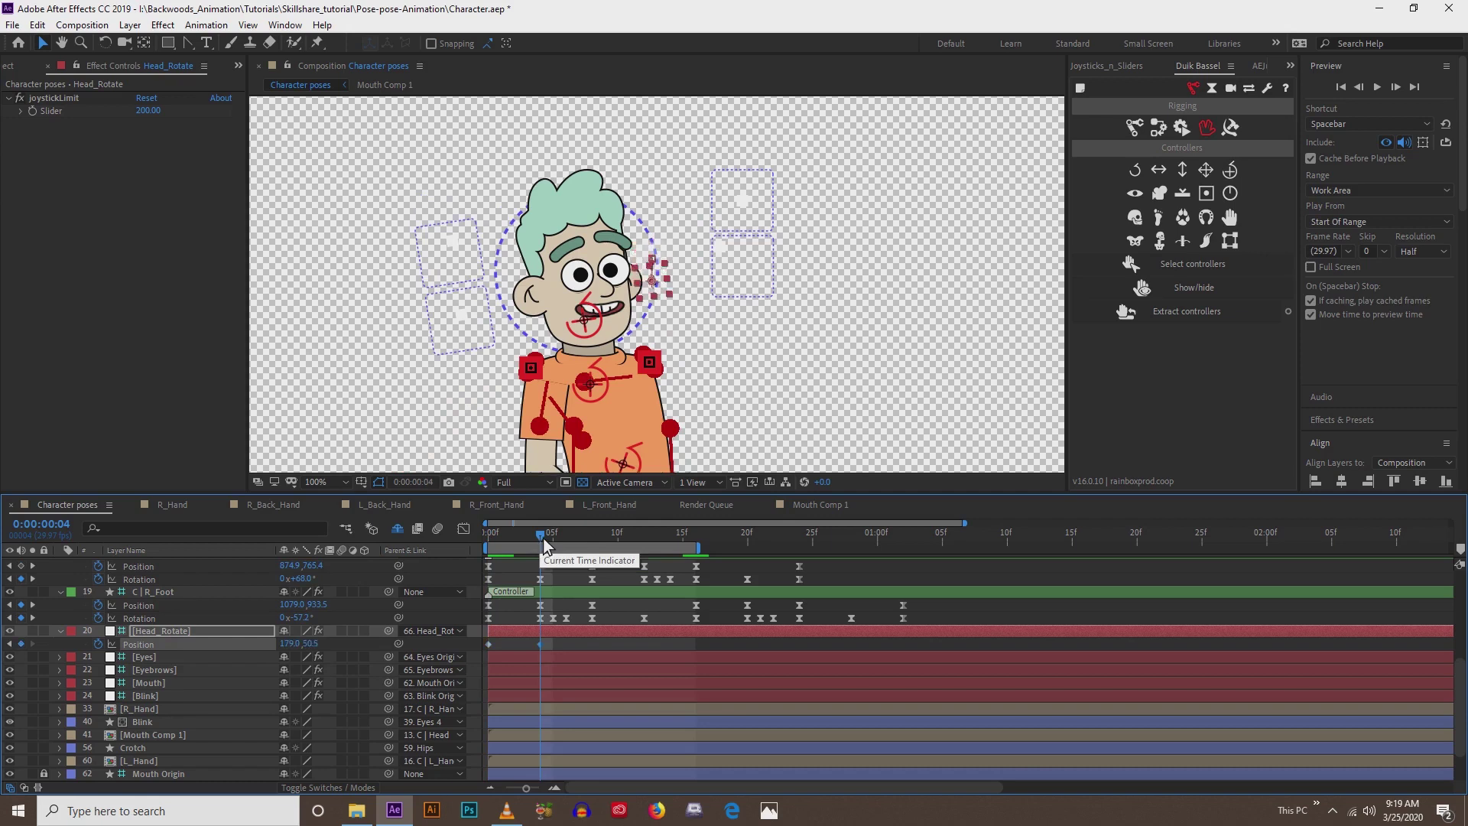
pyautogui.hotkey('shift', 'Down')
pyautogui.hotkey('shift', 'Down')
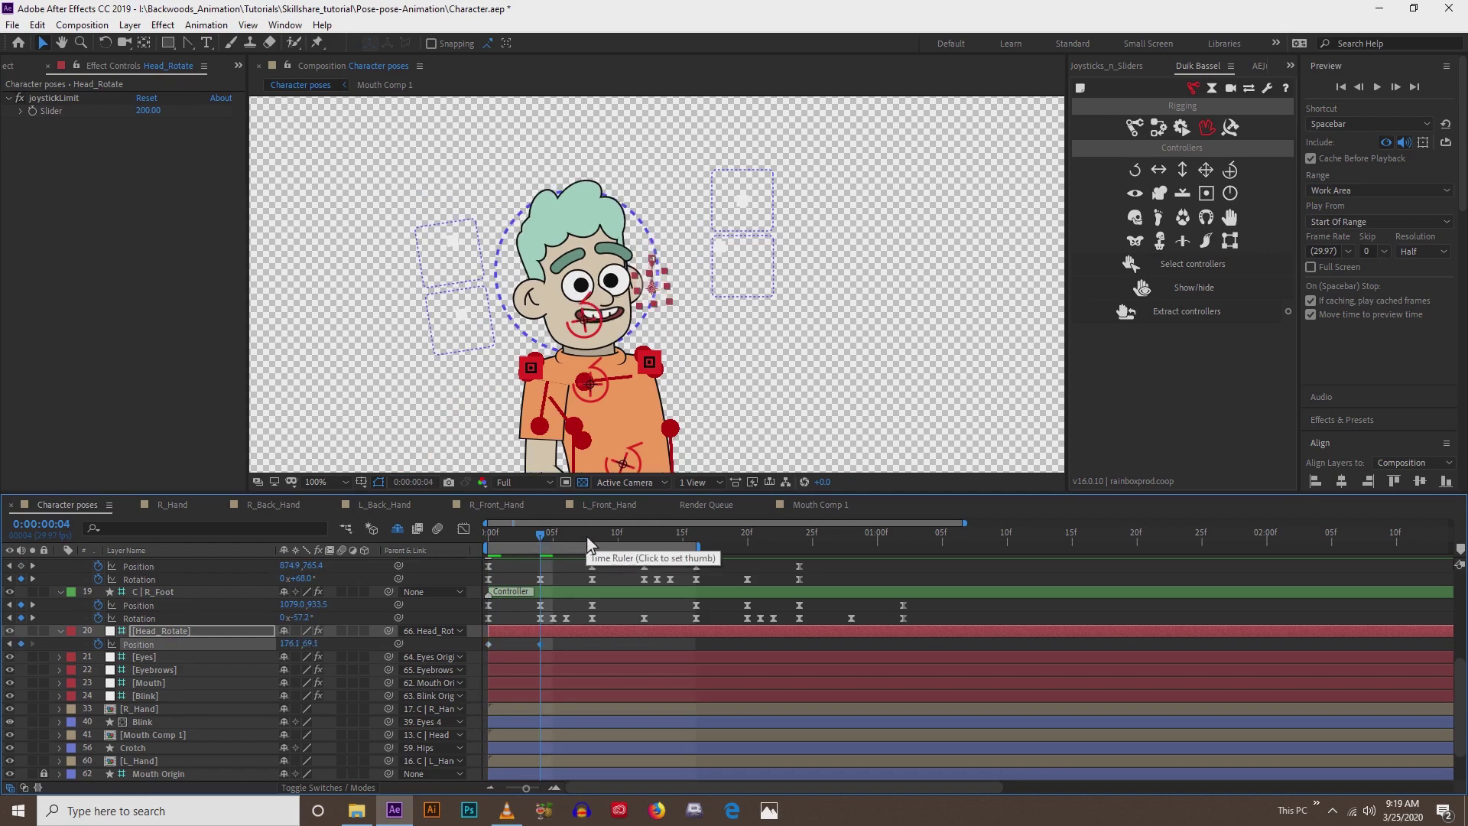
# - Copy the first Head_Rotate Position keyframe to frame 8, and repeat the three-keyframe up-down pattern through frame 16
pyautogui.click(593, 539)
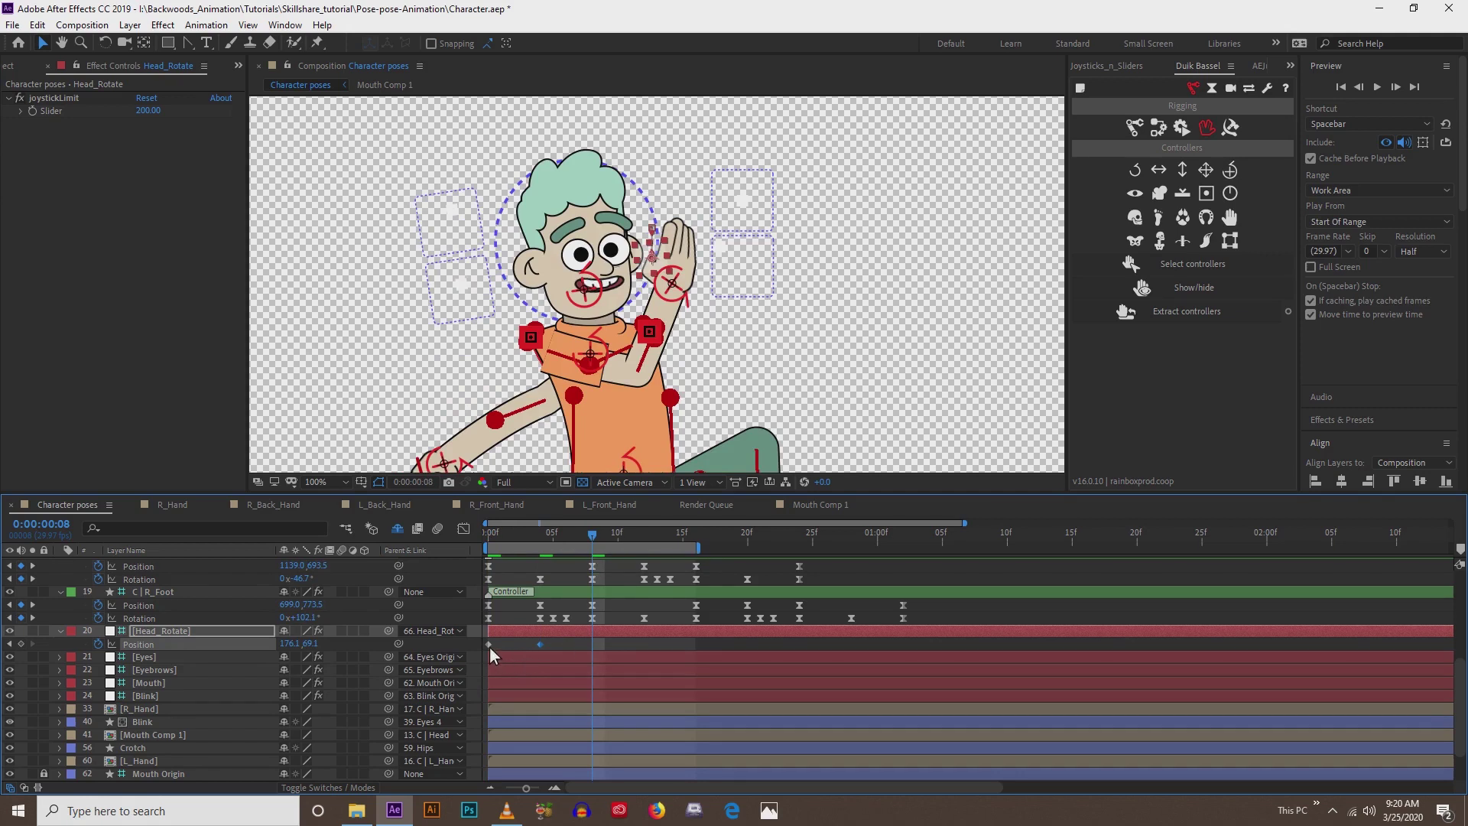
pyautogui.hotkey('ctrl', 'v')
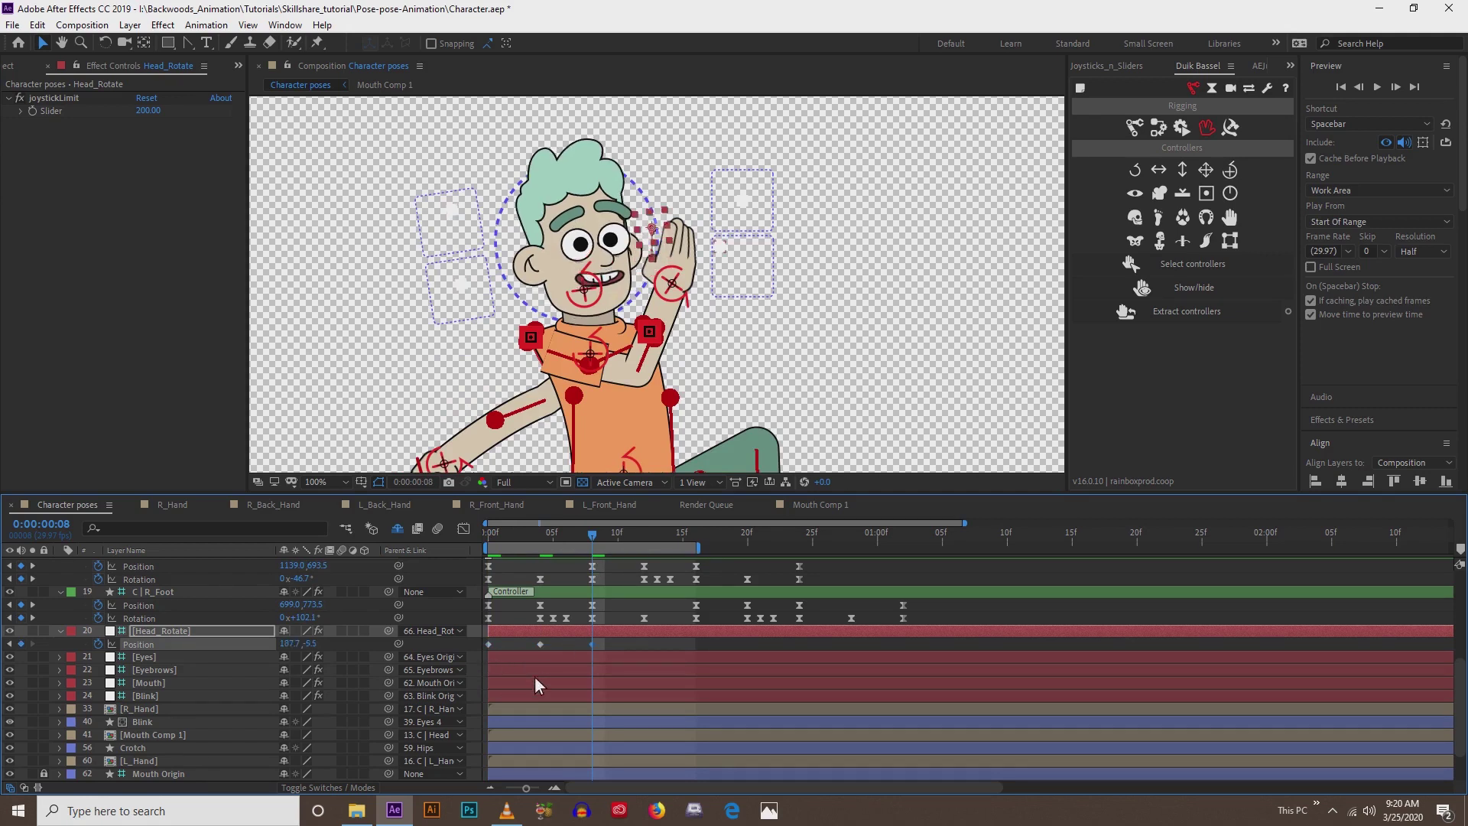
pyautogui.moveTo(604, 641); pyautogui.dragTo(484, 656)
pyautogui.hotkey('ctrl', 'c')
pyautogui.hotkey('ctrl', 'v')
# - Apply Easy Ease to all Head_Rotate Position keyframes and shift them four frames later, so they start at frame 4
pyautogui.moveTo(708, 640); pyautogui.dragTo(471, 653)
pyautogui.press('F9')
pyautogui.moveTo(488, 644); pyautogui.dragTo(544, 645)
# - Copy the Head_Rotate Position keyframe at frame 8 to frame 0 and preview the run cycle
pyautogui.press('Home')
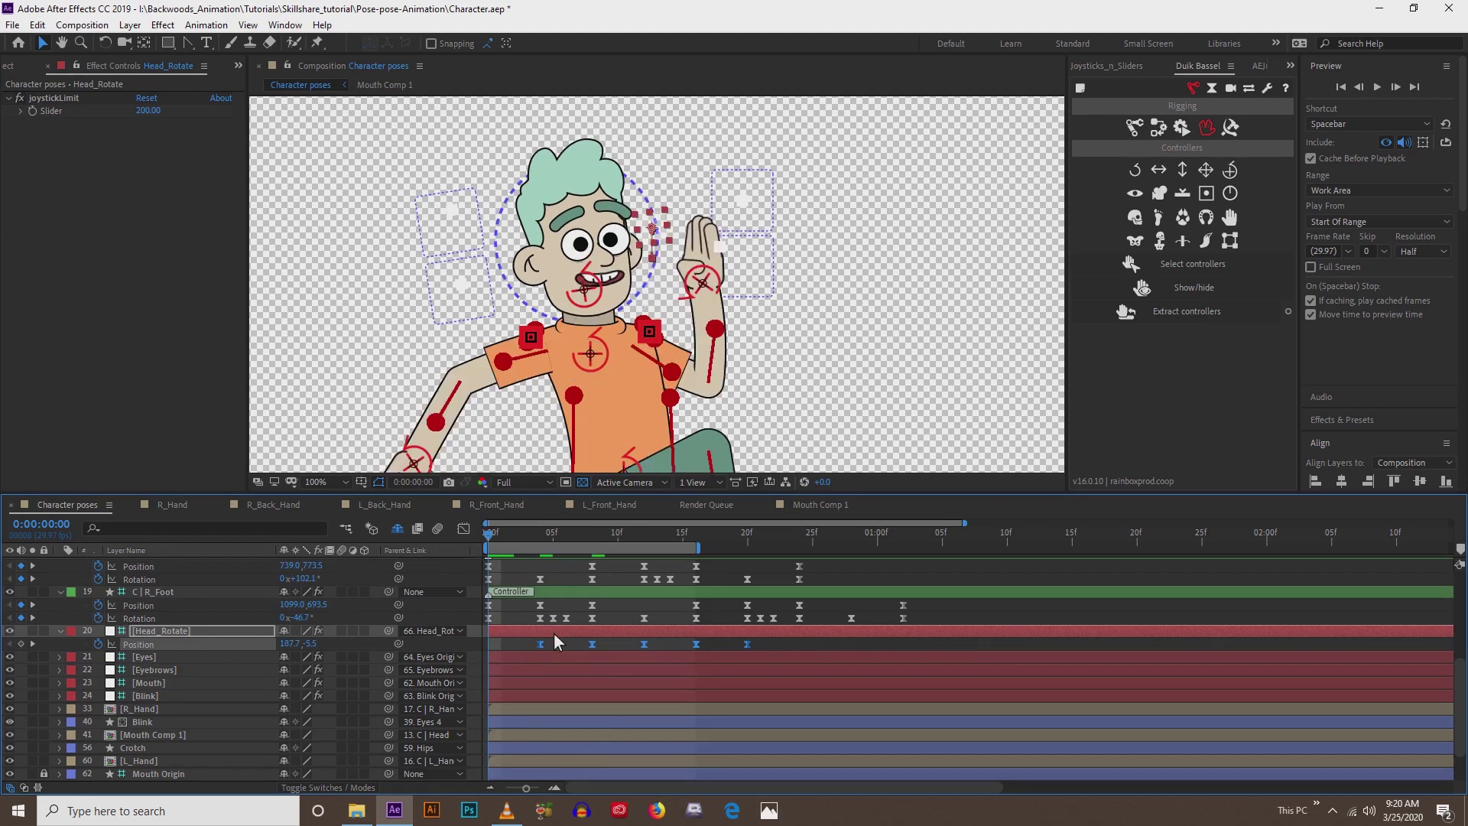
pyautogui.click(592, 645)
pyautogui.moveTo(593, 646)
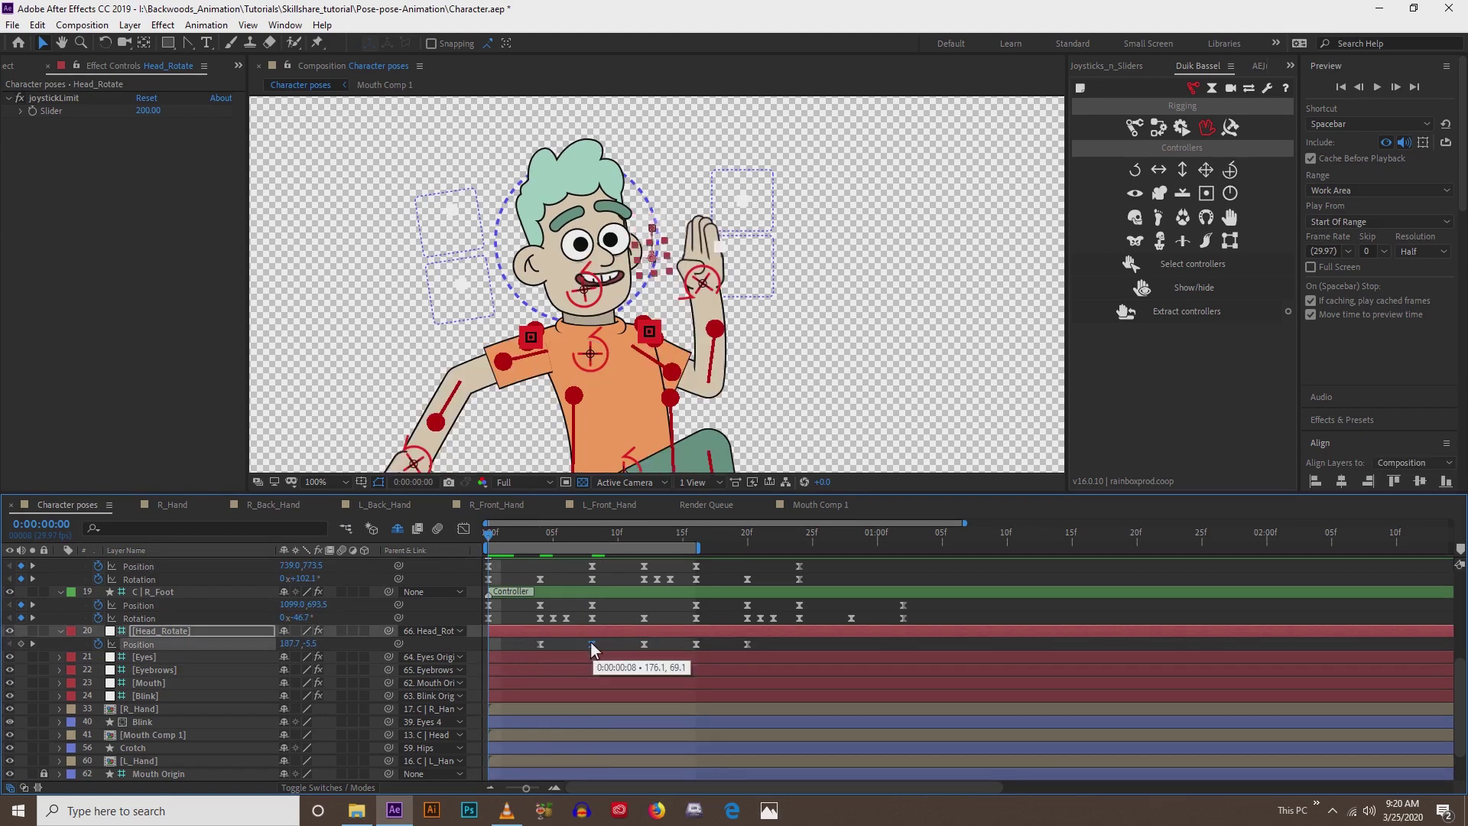
pyautogui.hotkey('ctrl', 'c')
pyautogui.hotkey('ctrl', 'v')
pyautogui.scroll(-2, 484, 313)
pyautogui.press('space')
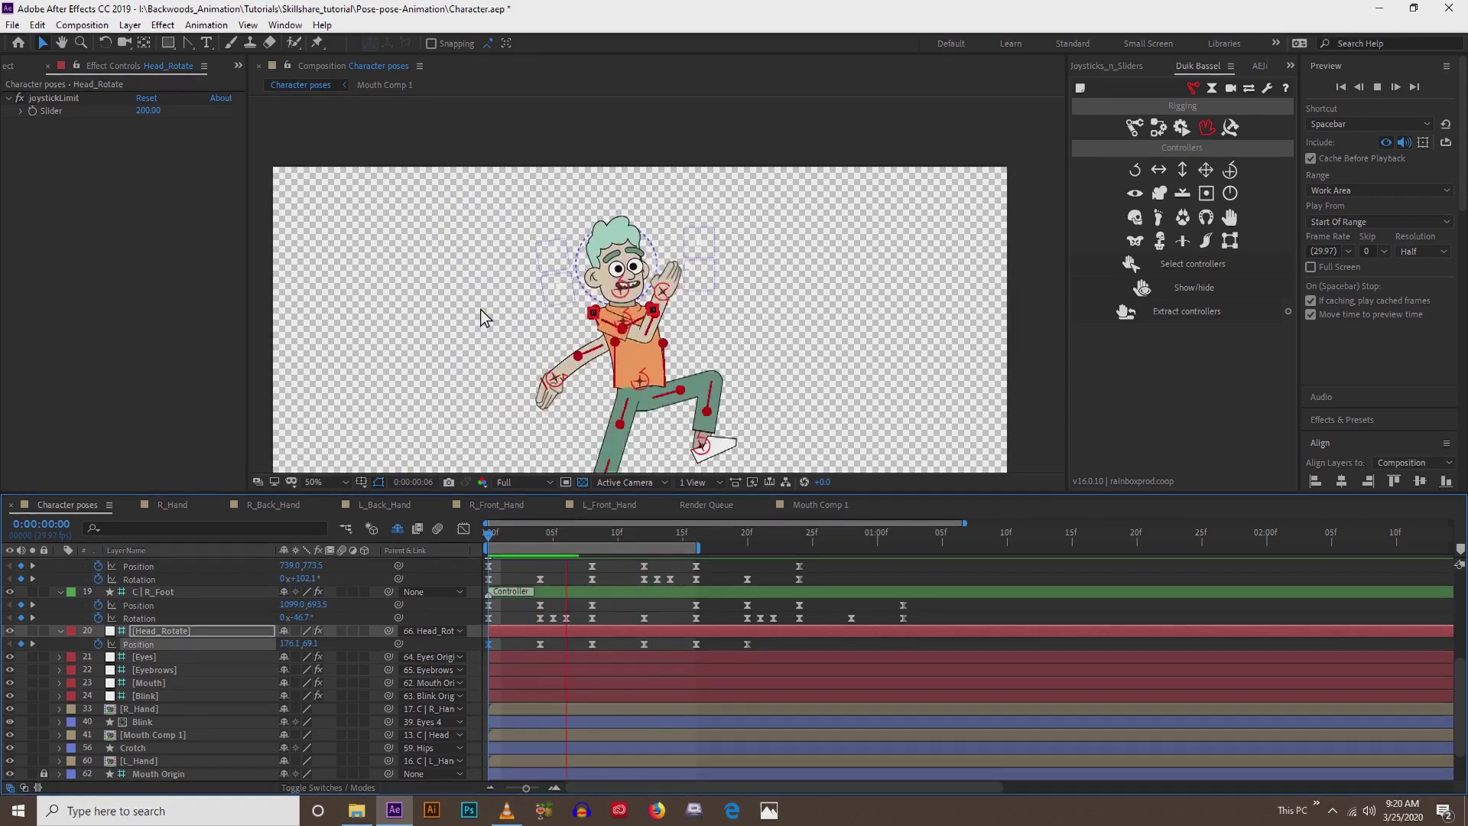
# - Reshape the ease handles of all Head_Rotate Position keyframes so the speed peaks early in each interval, and preview the run
pyautogui.scroll(2, 607, 319)
pyautogui.moveTo(486, 538); pyautogui.dragTo(560, 556)
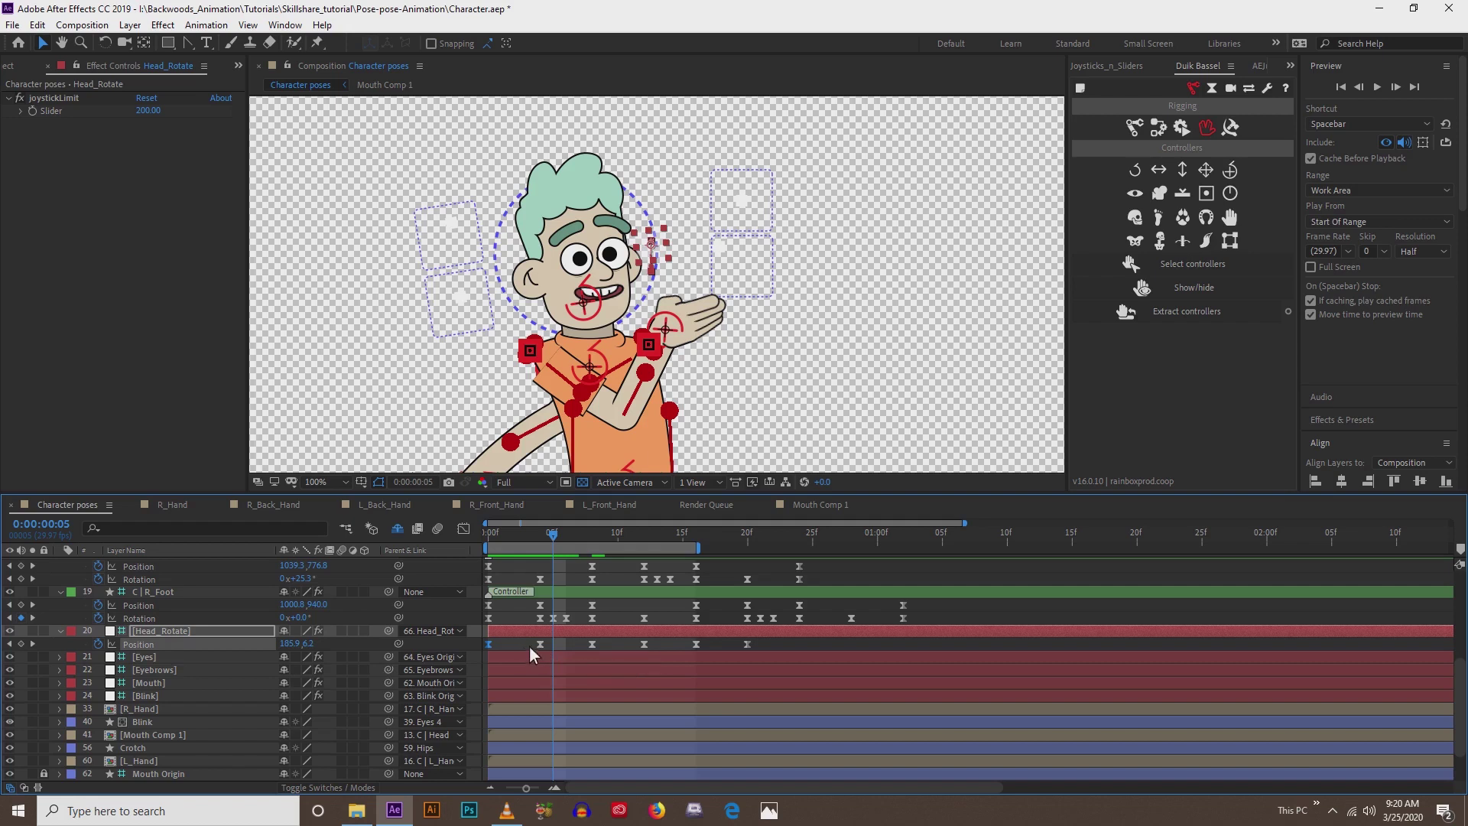
pyautogui.moveTo(771, 641); pyautogui.dragTo(474, 654)
pyautogui.click(463, 529)
pyautogui.moveTo(750, 753); pyautogui.dragTo(554, 752)
pyautogui.press('space')
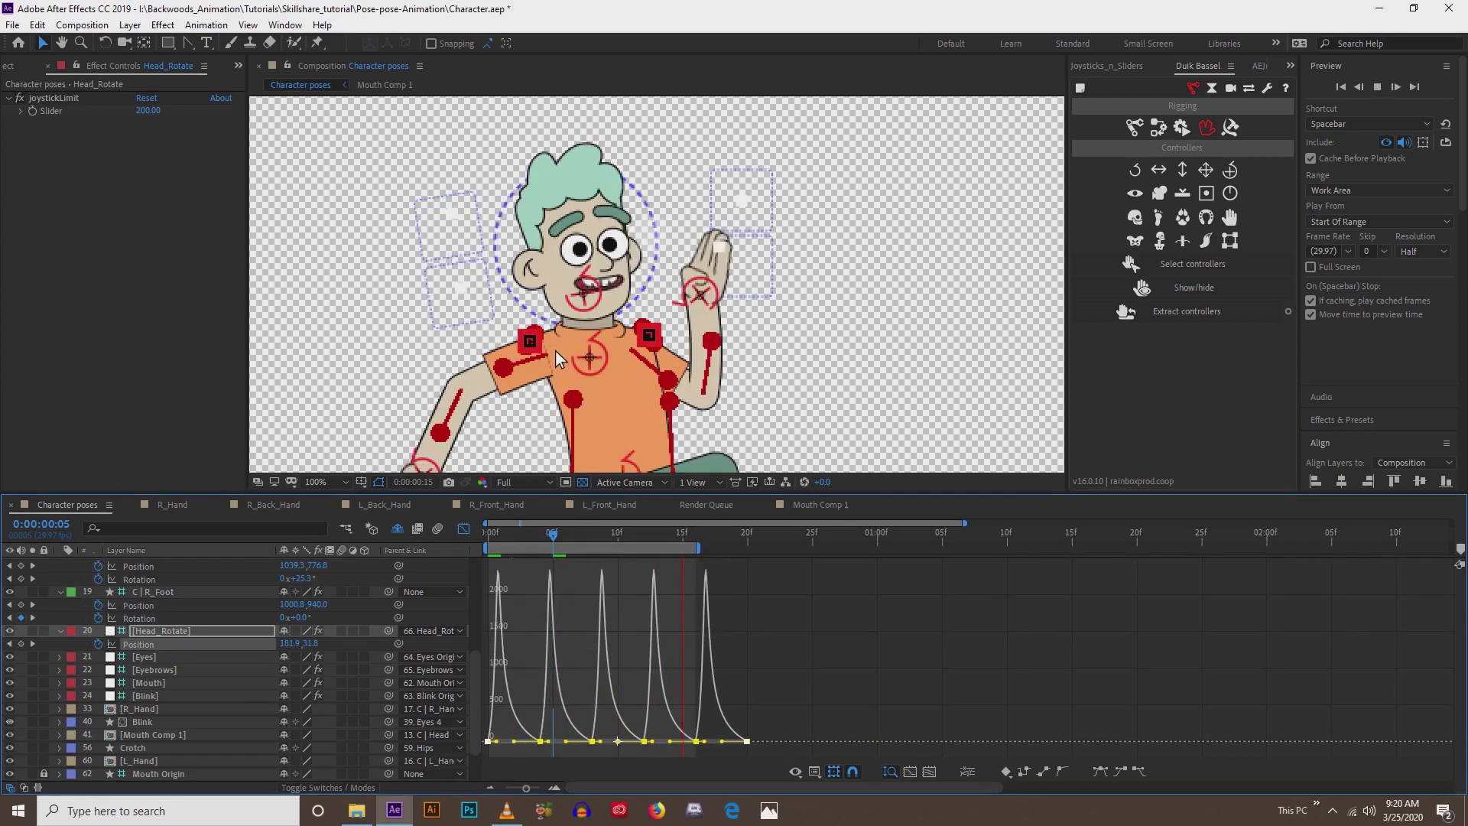
pyautogui.press(',')
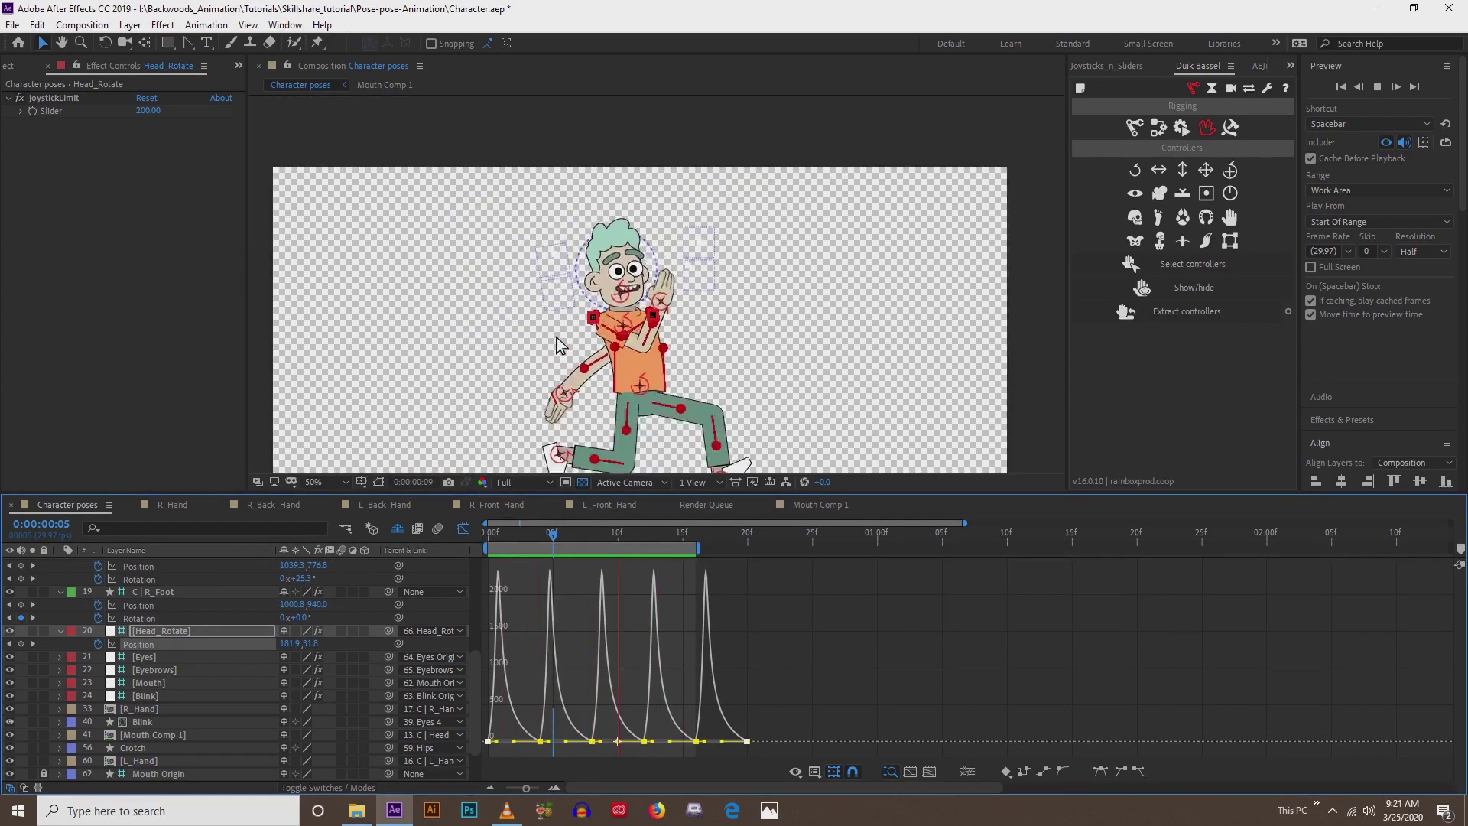
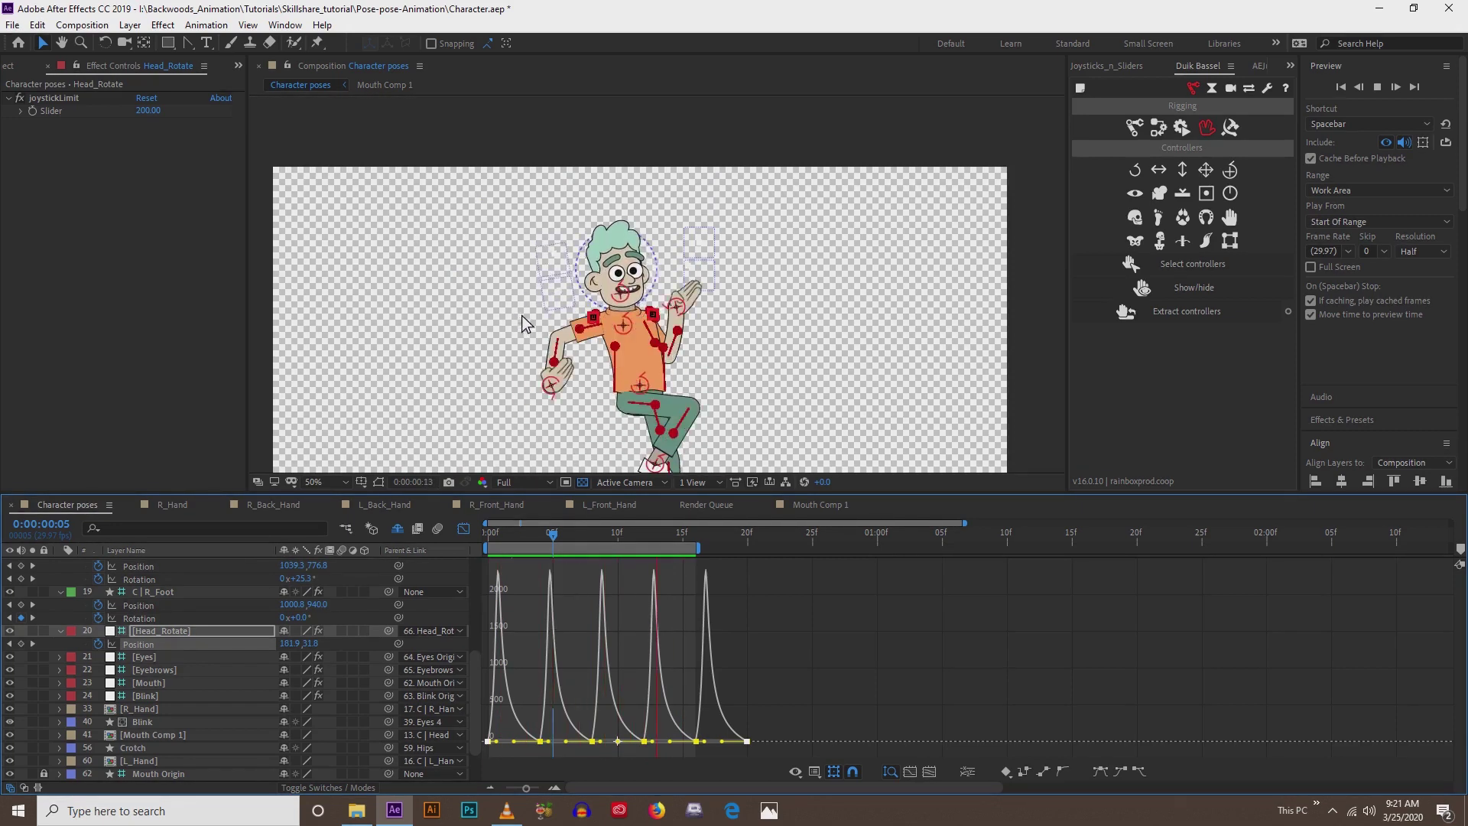
# - Shift all Head_Rotate Position keyframes one frame earlier and check the head motion up to frame 9
pyautogui.click(485, 540)
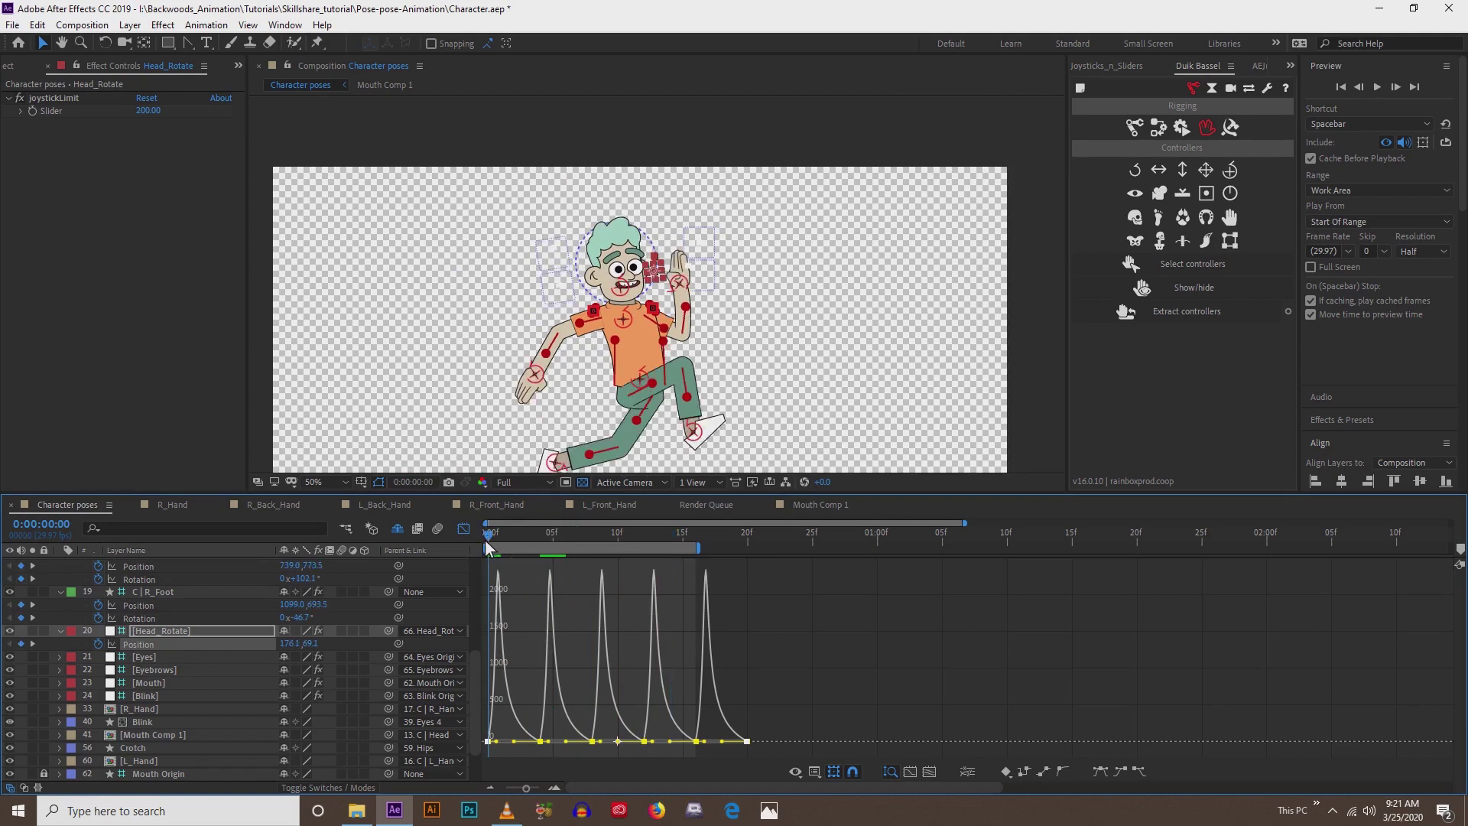
pyautogui.moveTo(489, 539); pyautogui.dragTo(541, 539)
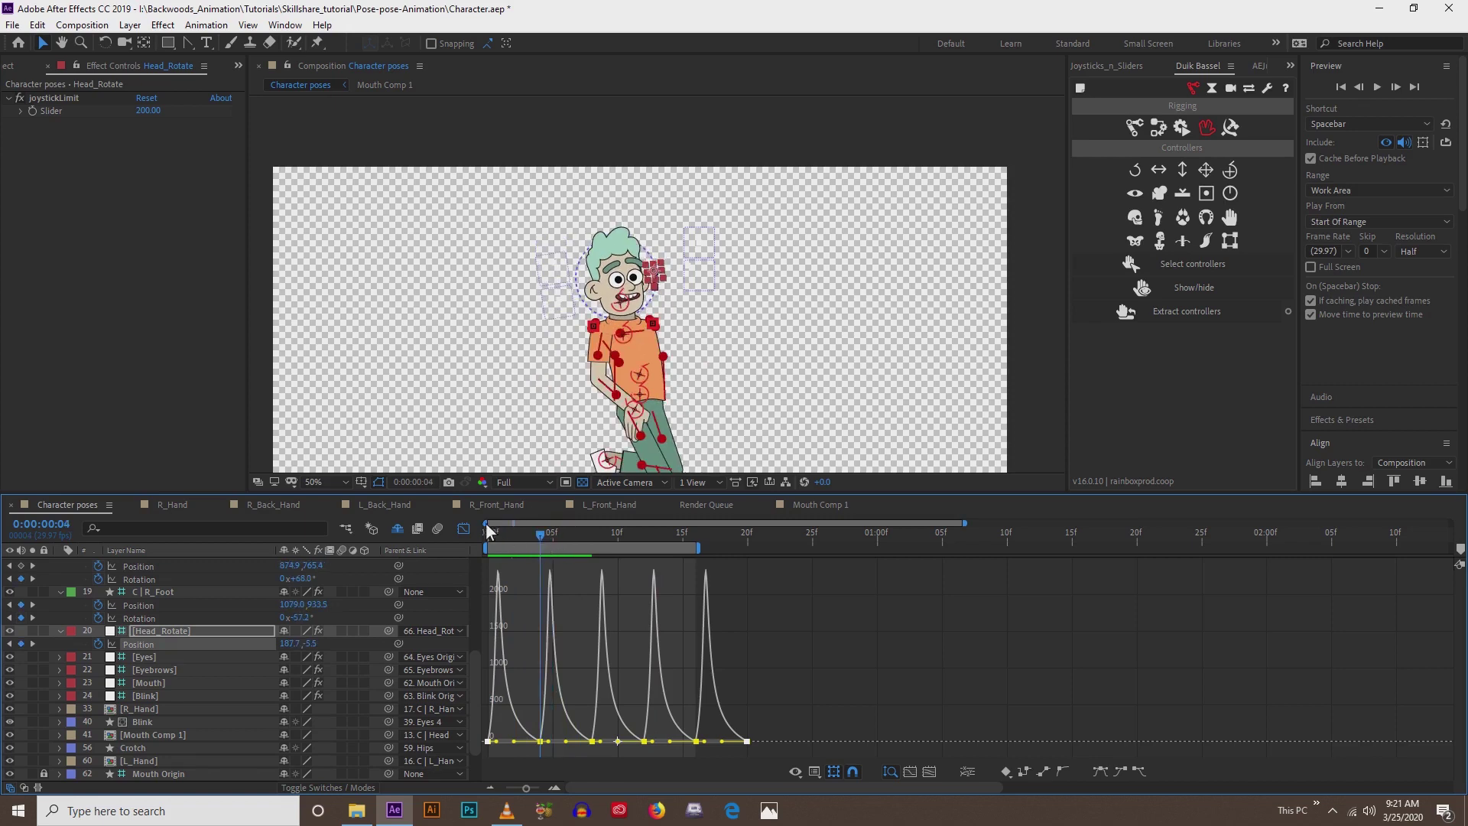
pyautogui.click(463, 531)
pyautogui.moveTo(543, 645); pyautogui.dragTo(530, 649)
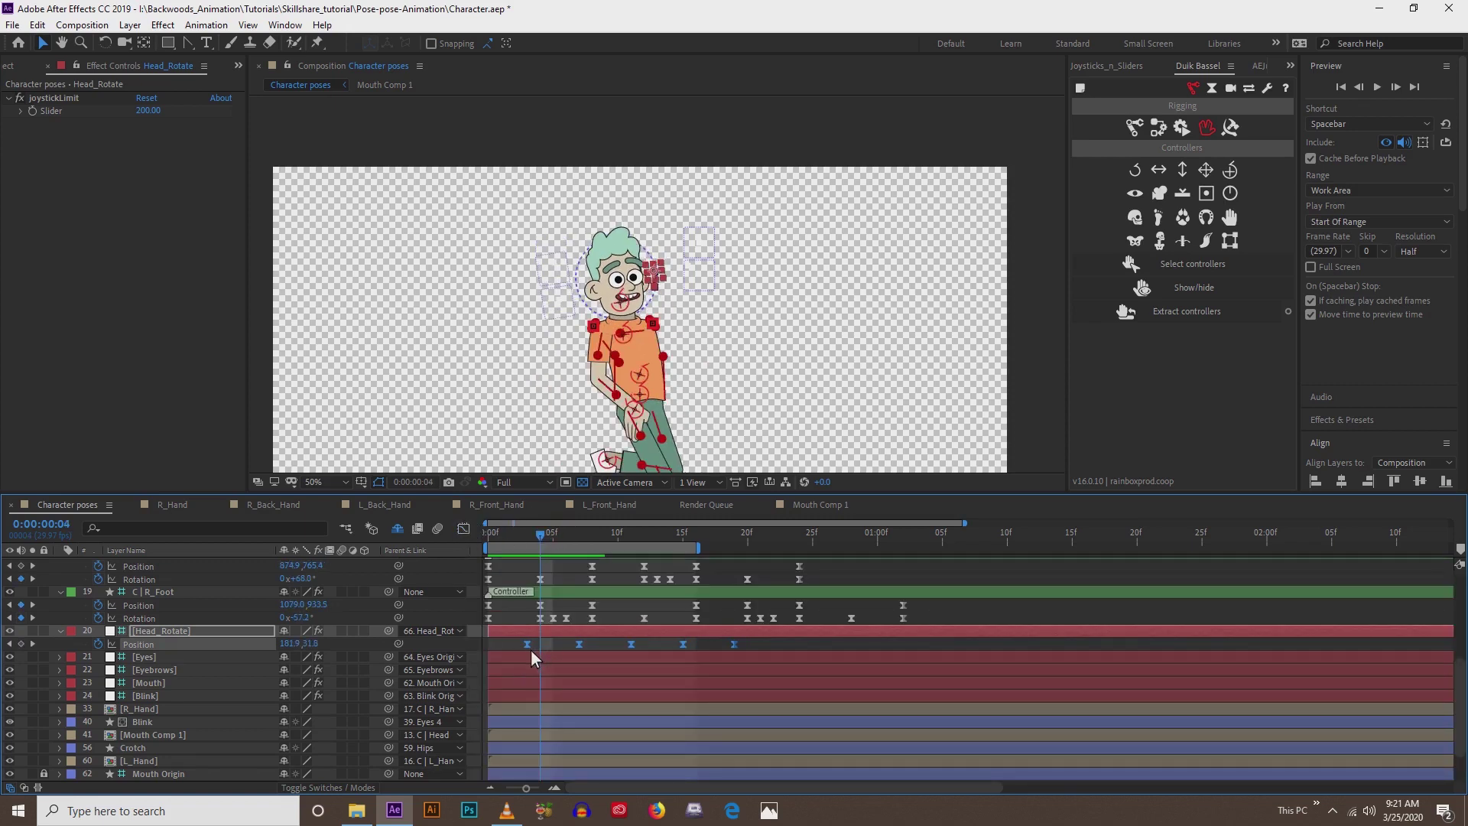
pyautogui.moveTo(539, 536)
pyautogui.mouseDown()
pyautogui.moveTo(632, 538)
pyautogui.moveTo(560, 538)
pyautogui.mouseUp()
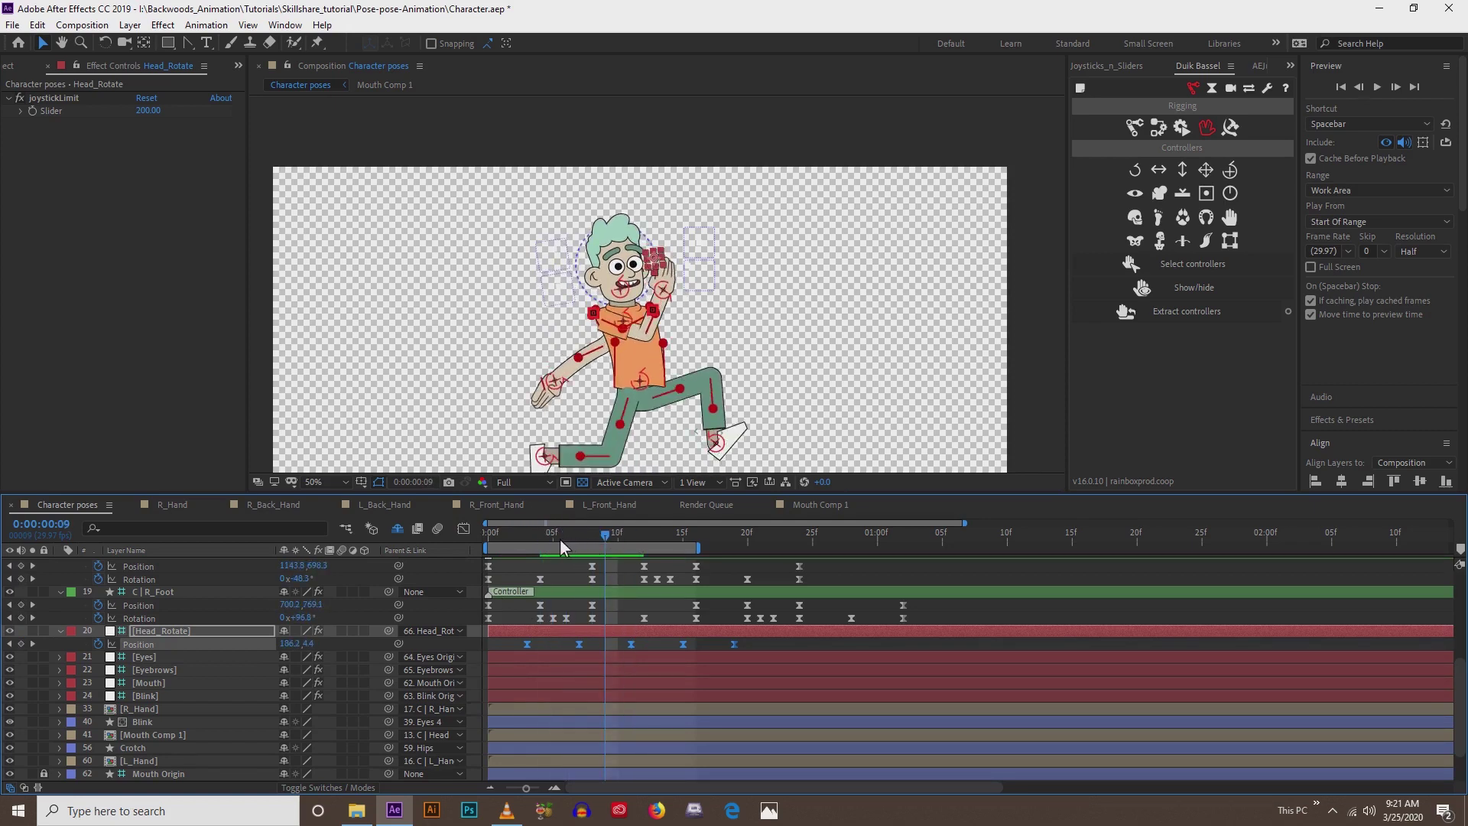
# - Reshape the Head_Rotate Position speed curve so the speed peaks late in the intervals ending at frames 3 and 11
pyautogui.click(464, 529)
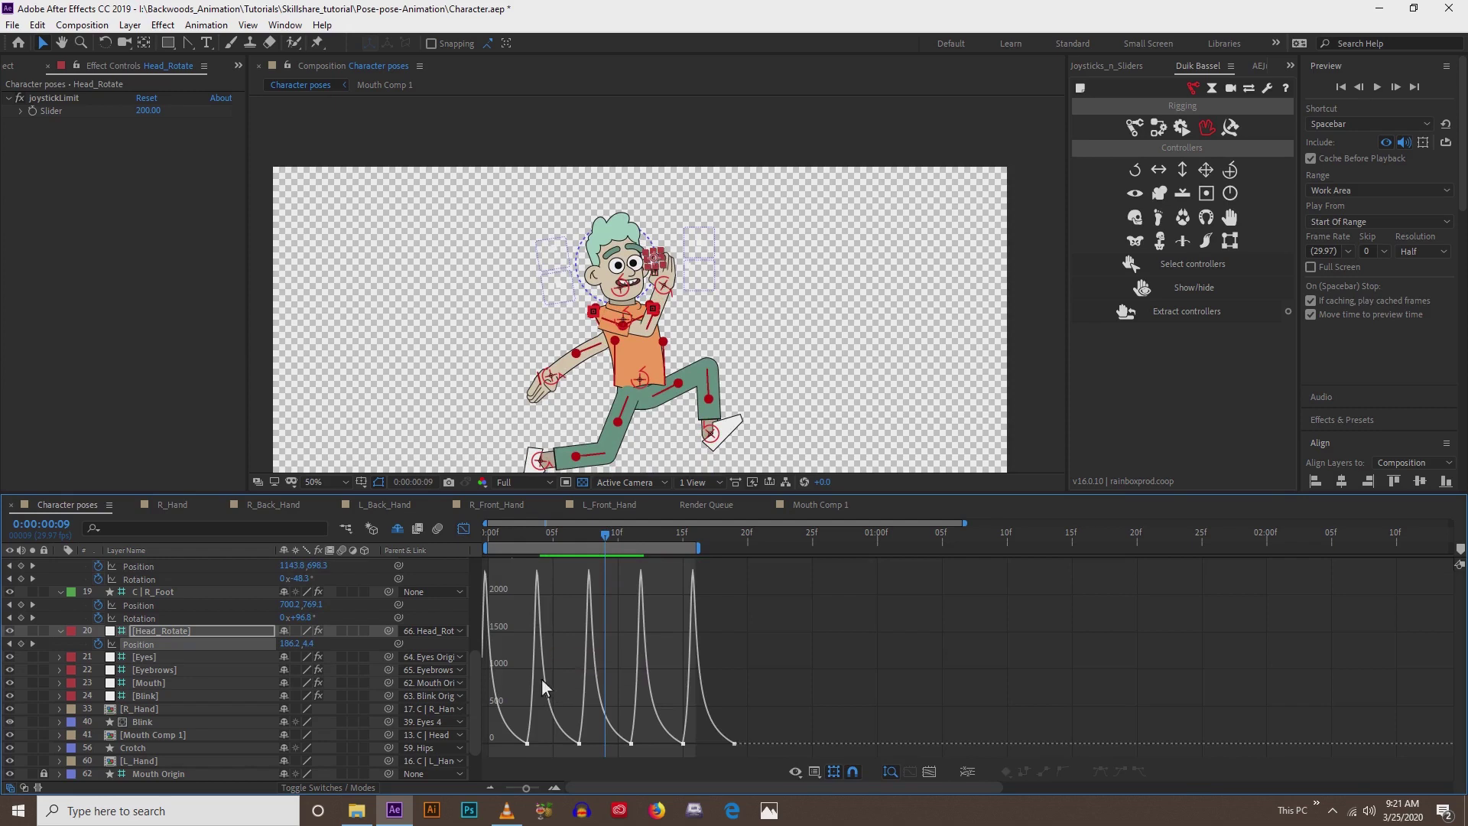
pyautogui.moveTo(489, 536); pyautogui.dragTo(539, 535)
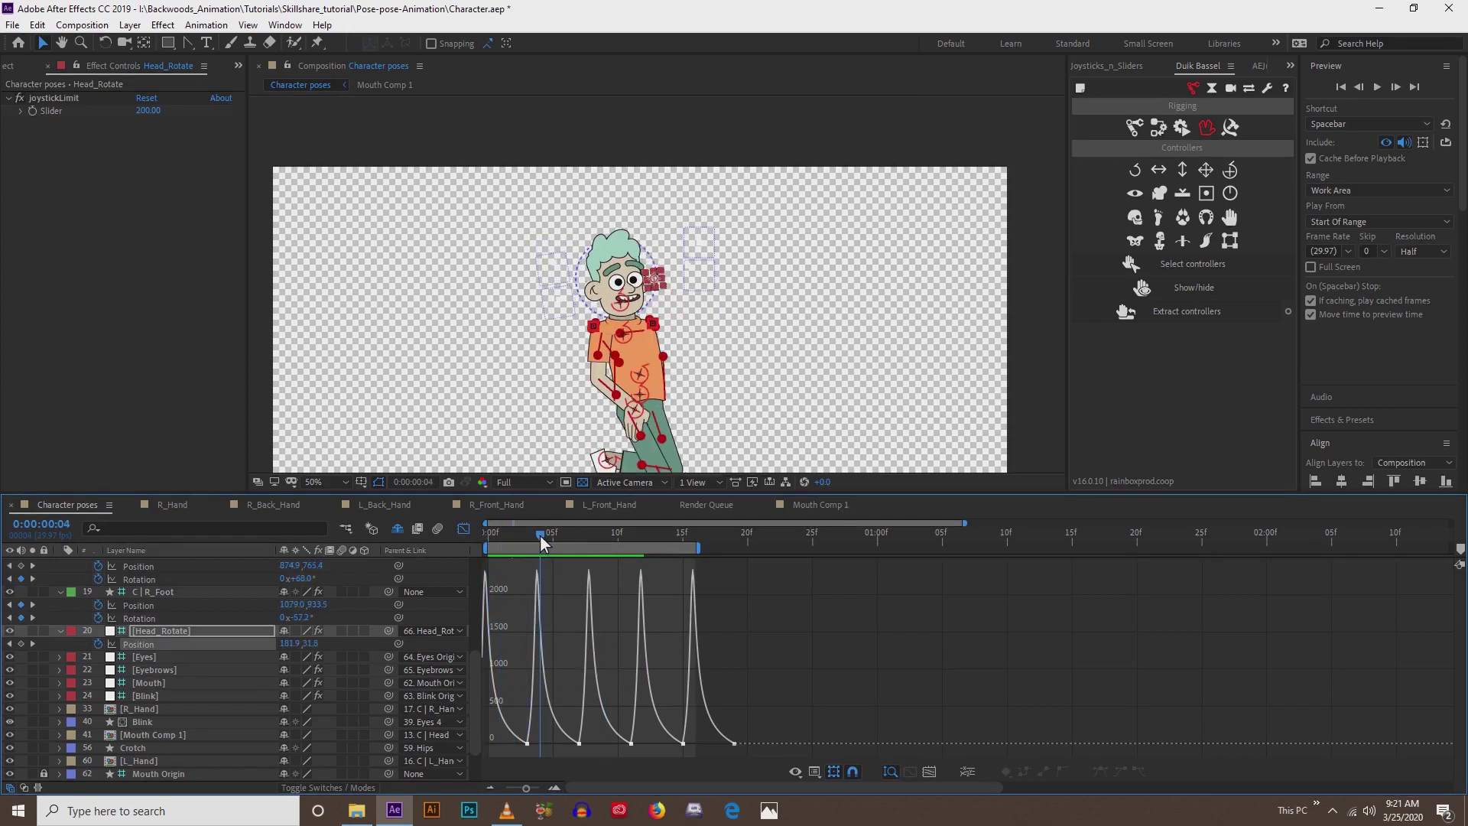
pyautogui.moveTo(503, 670); pyautogui.dragTo(516, 744)
pyautogui.moveTo(546, 534); pyautogui.dragTo(607, 544)
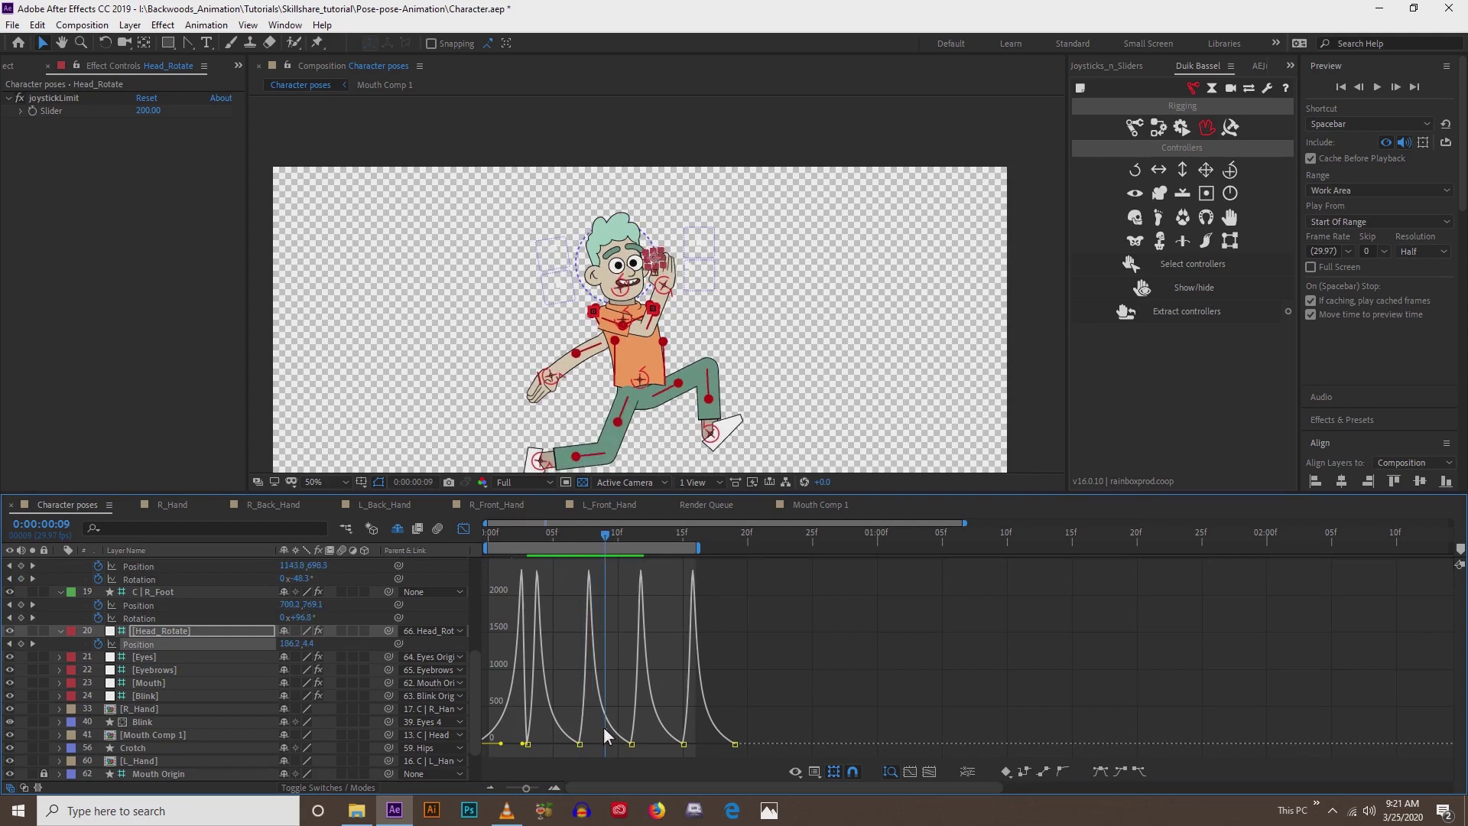
pyautogui.moveTo(604, 726)
pyautogui.mouseDown()
pyautogui.moveTo(633, 759)
pyautogui.moveTo(604, 744)
pyautogui.mouseUp()
pyautogui.click(634, 734)
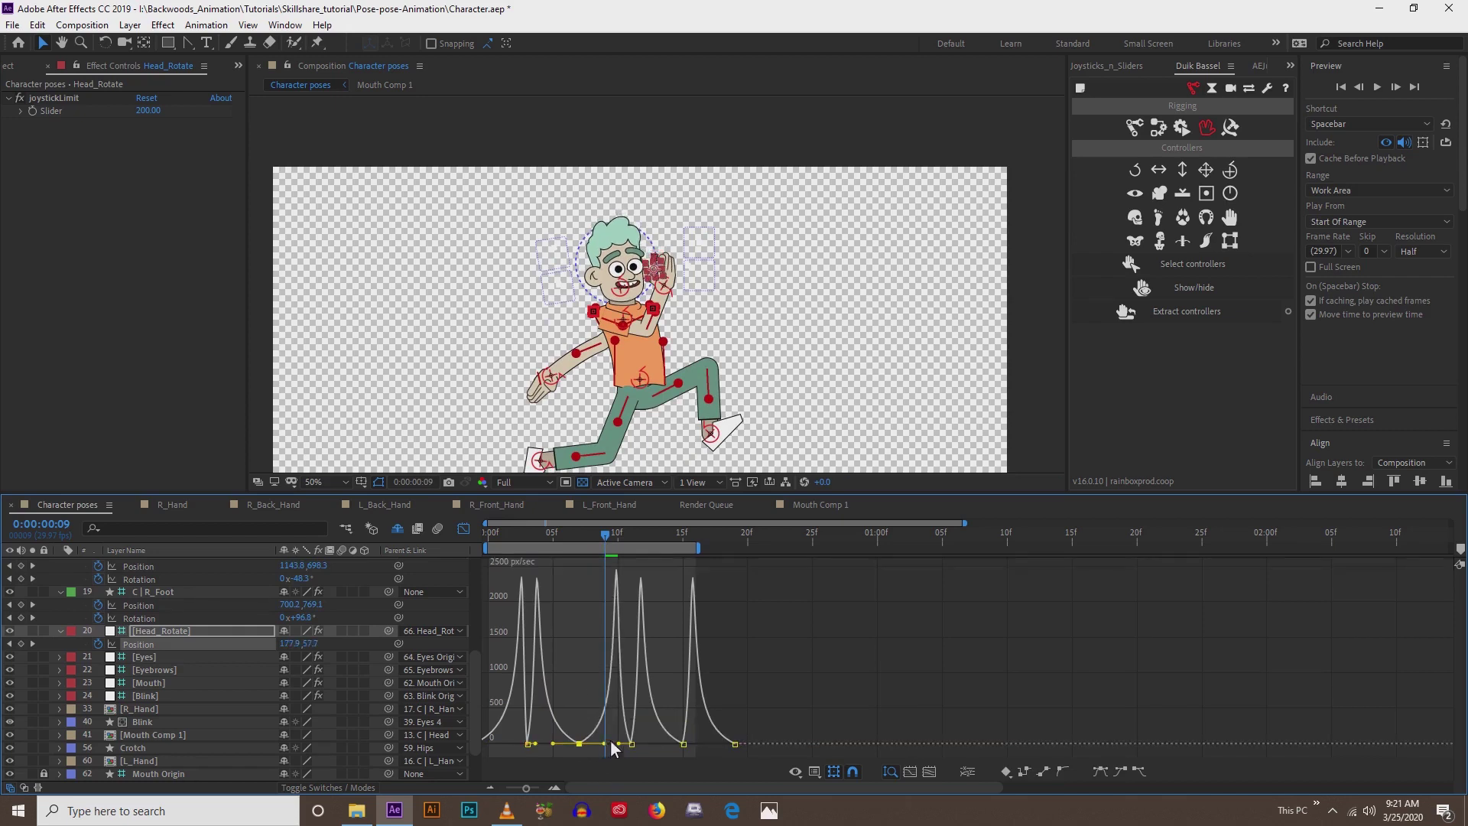
# - Extend the outgoing ease of the Head_Rotate Position keyframe at frame 15 to 100% influence and preview the run cycle
pyautogui.click(683, 744)
pyautogui.moveTo(693, 745)
pyautogui.mouseDown()
pyautogui.moveTo(732, 750)
pyautogui.moveTo(712, 748)
pyautogui.mouseUp()
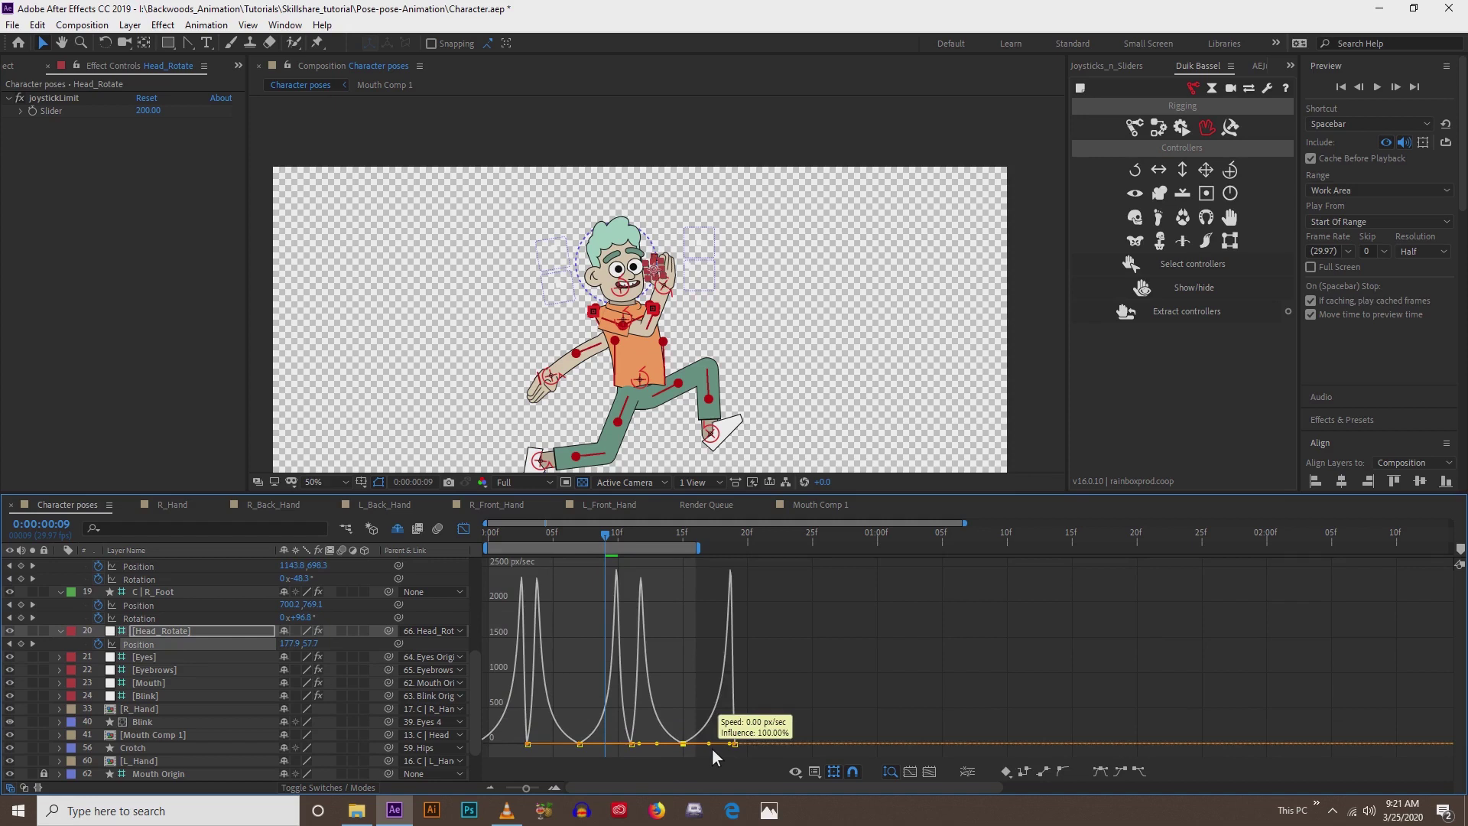
pyautogui.press('space')
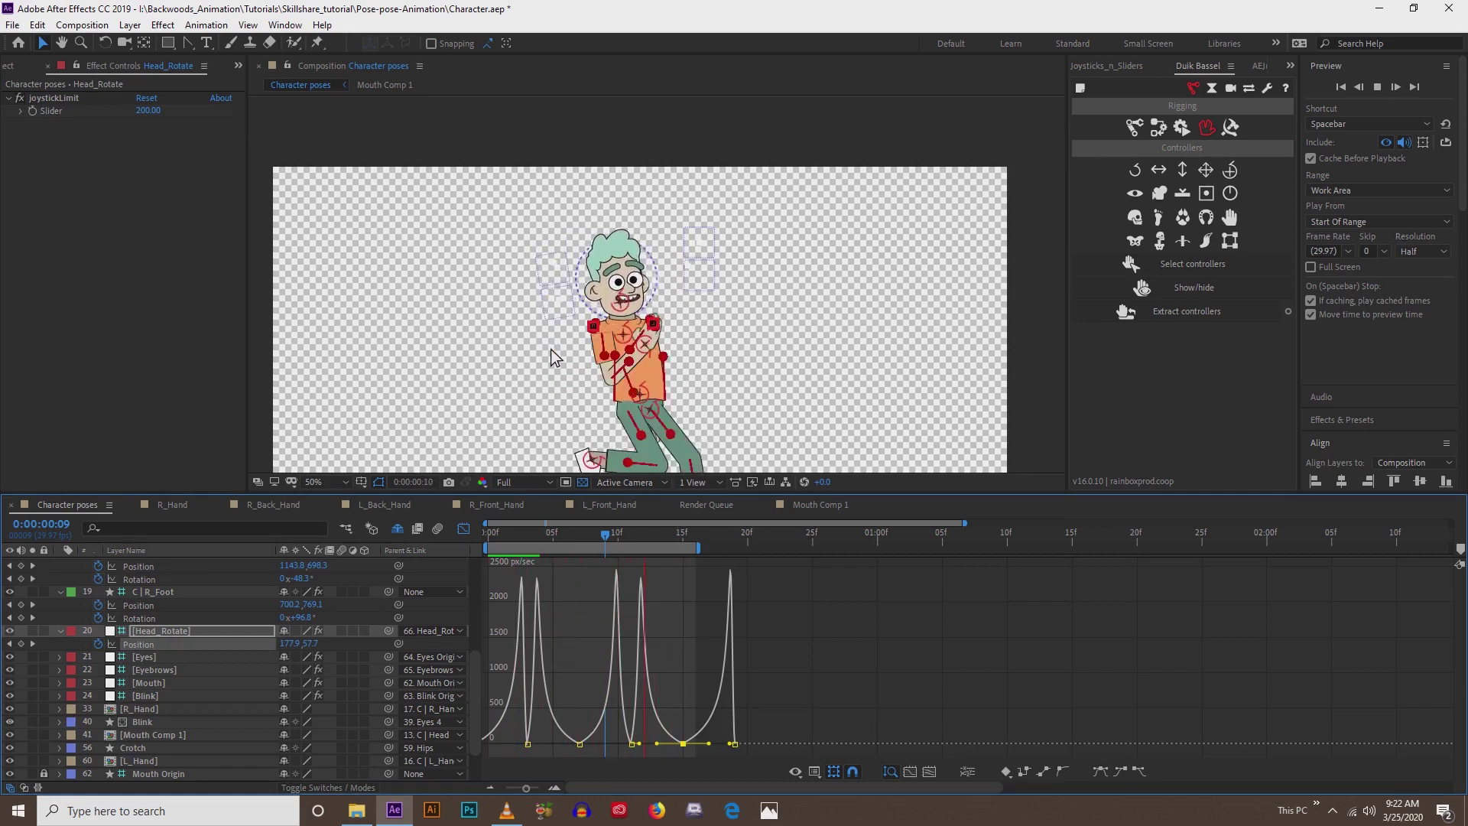
pyautogui.press('space')
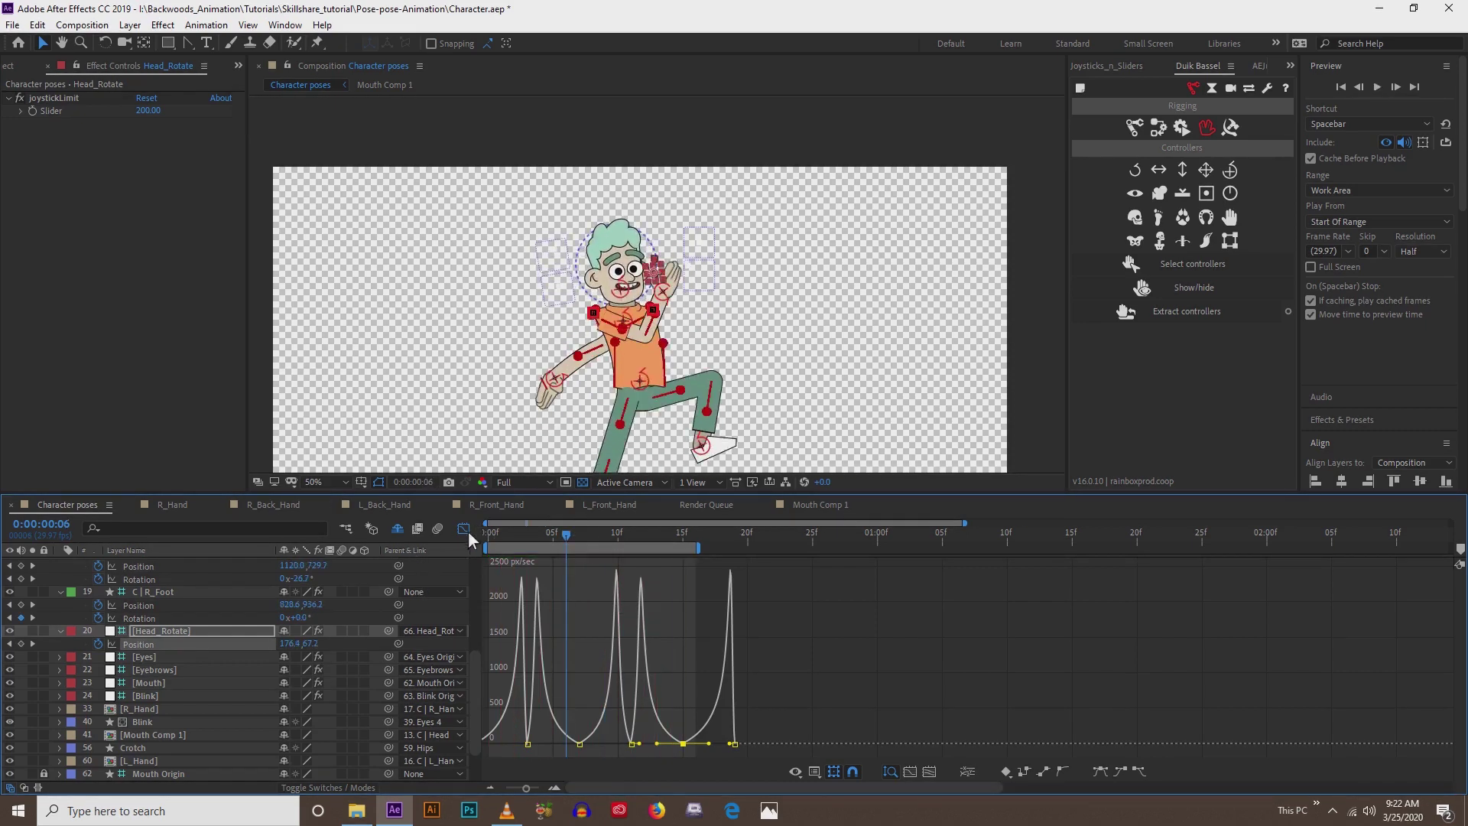
# - Display the speed graph of the C | Head controller's Position keyframes and go to frame 3
pyautogui.click(466, 531)
pyautogui.scroll(-2, 414, 617)
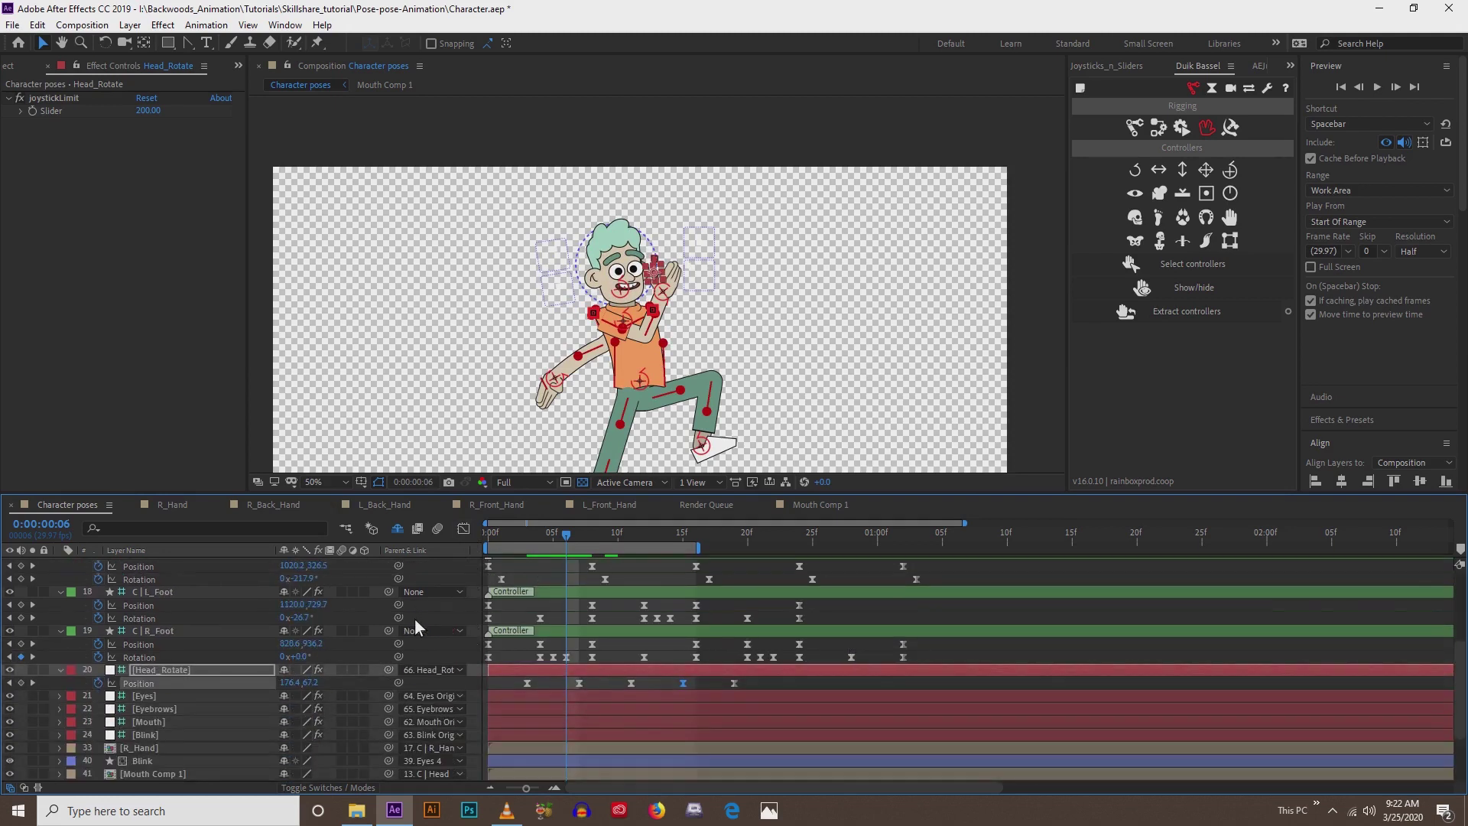
pyautogui.scroll(4, 414, 620)
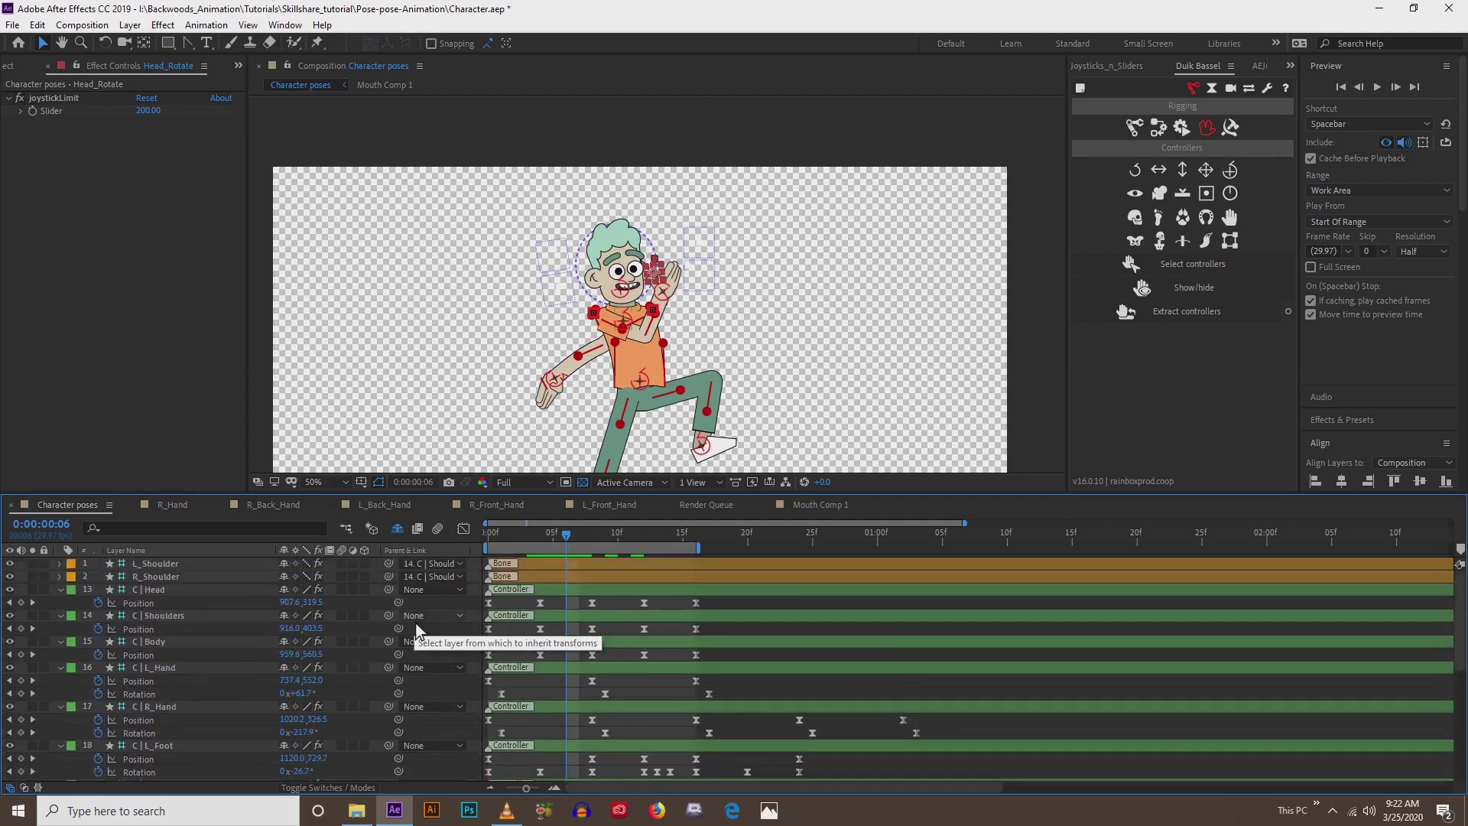
pyautogui.scroll(-4, 415, 622)
pyautogui.scroll(4, 416, 617)
pyautogui.click(163, 592)
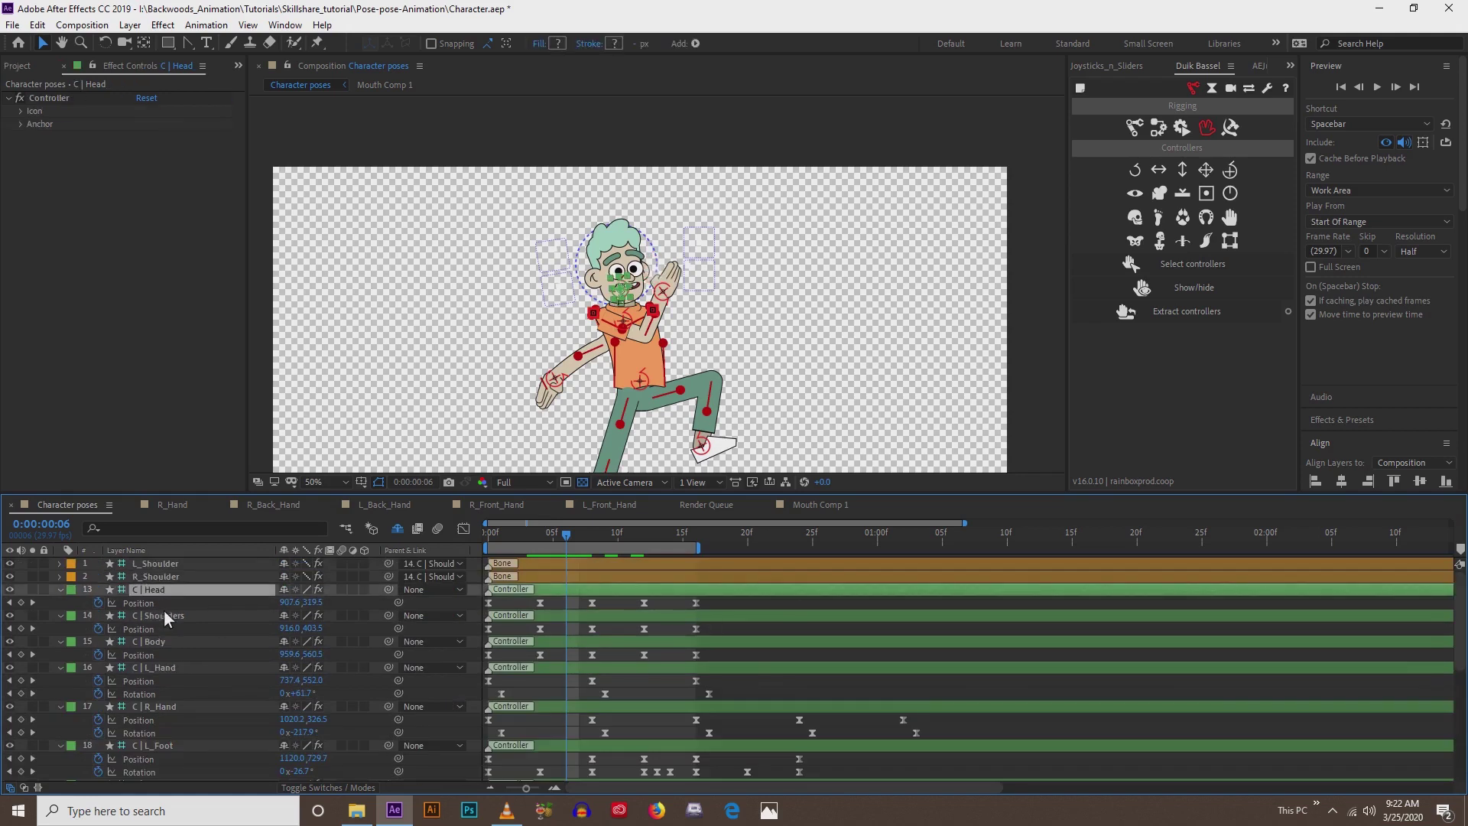
pyautogui.press('/')
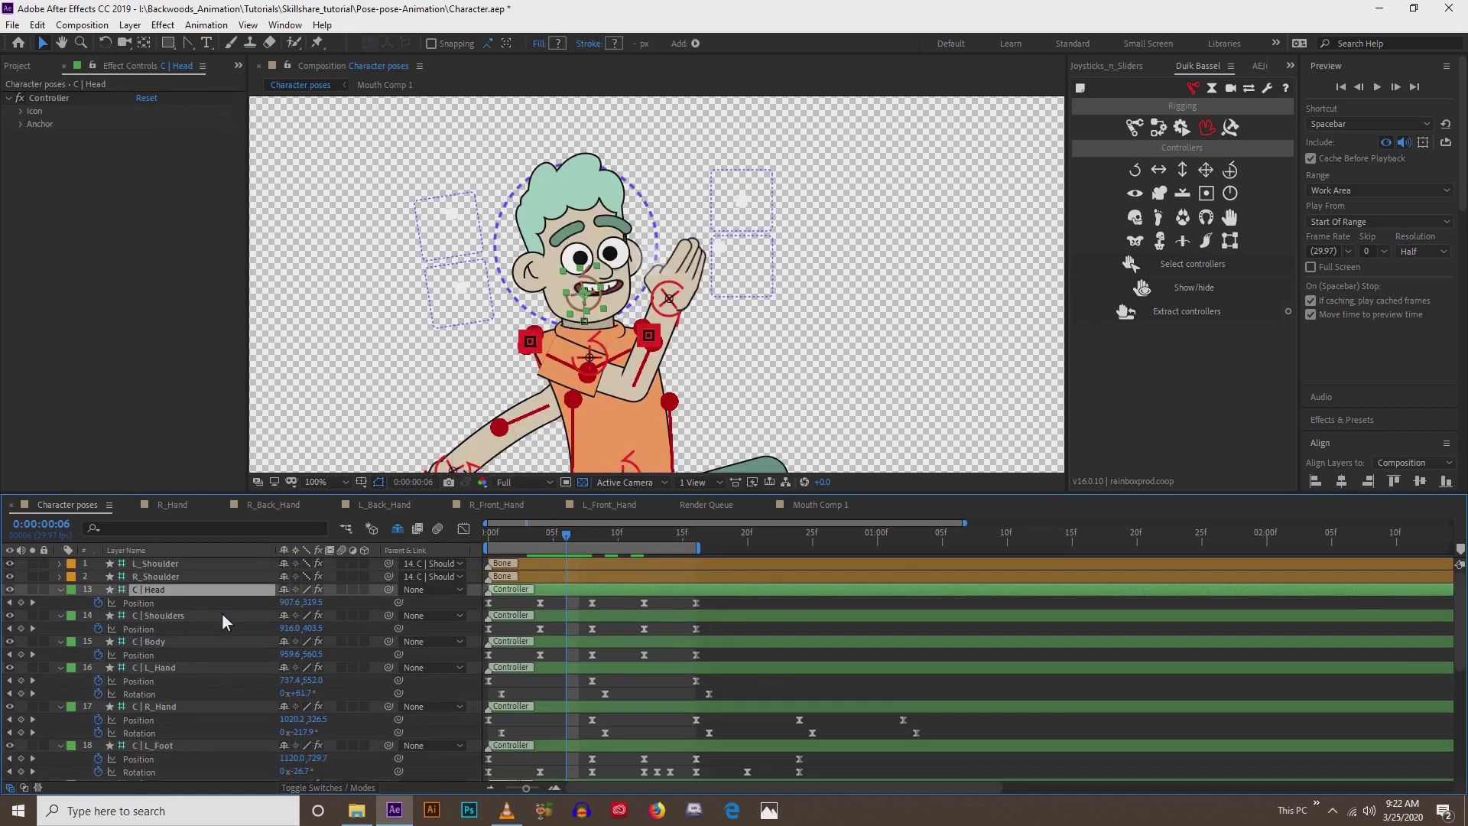
pyautogui.click(207, 602)
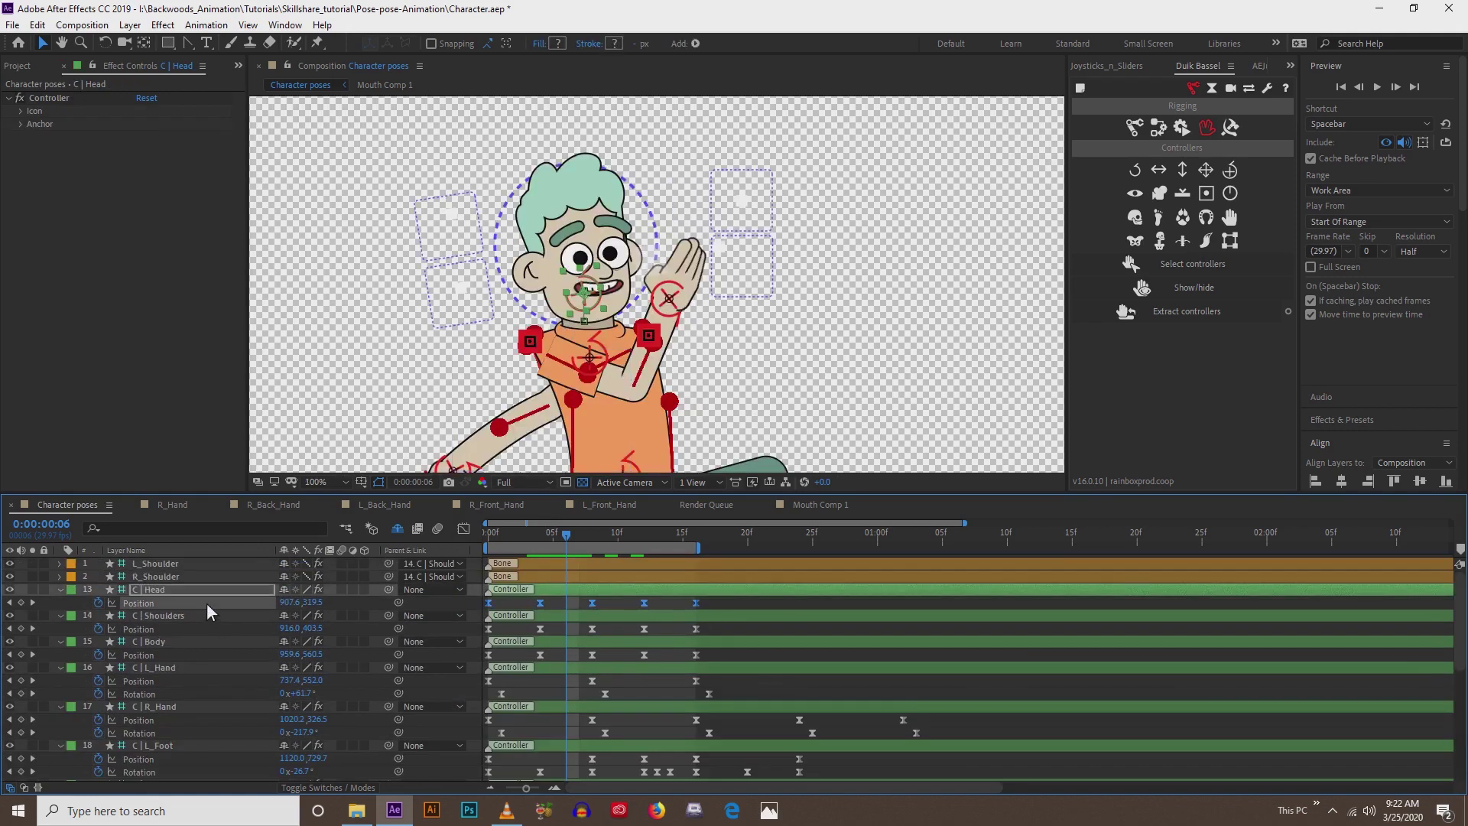
pyautogui.click(463, 529)
pyautogui.moveTo(494, 533); pyautogui.dragTo(532, 539)
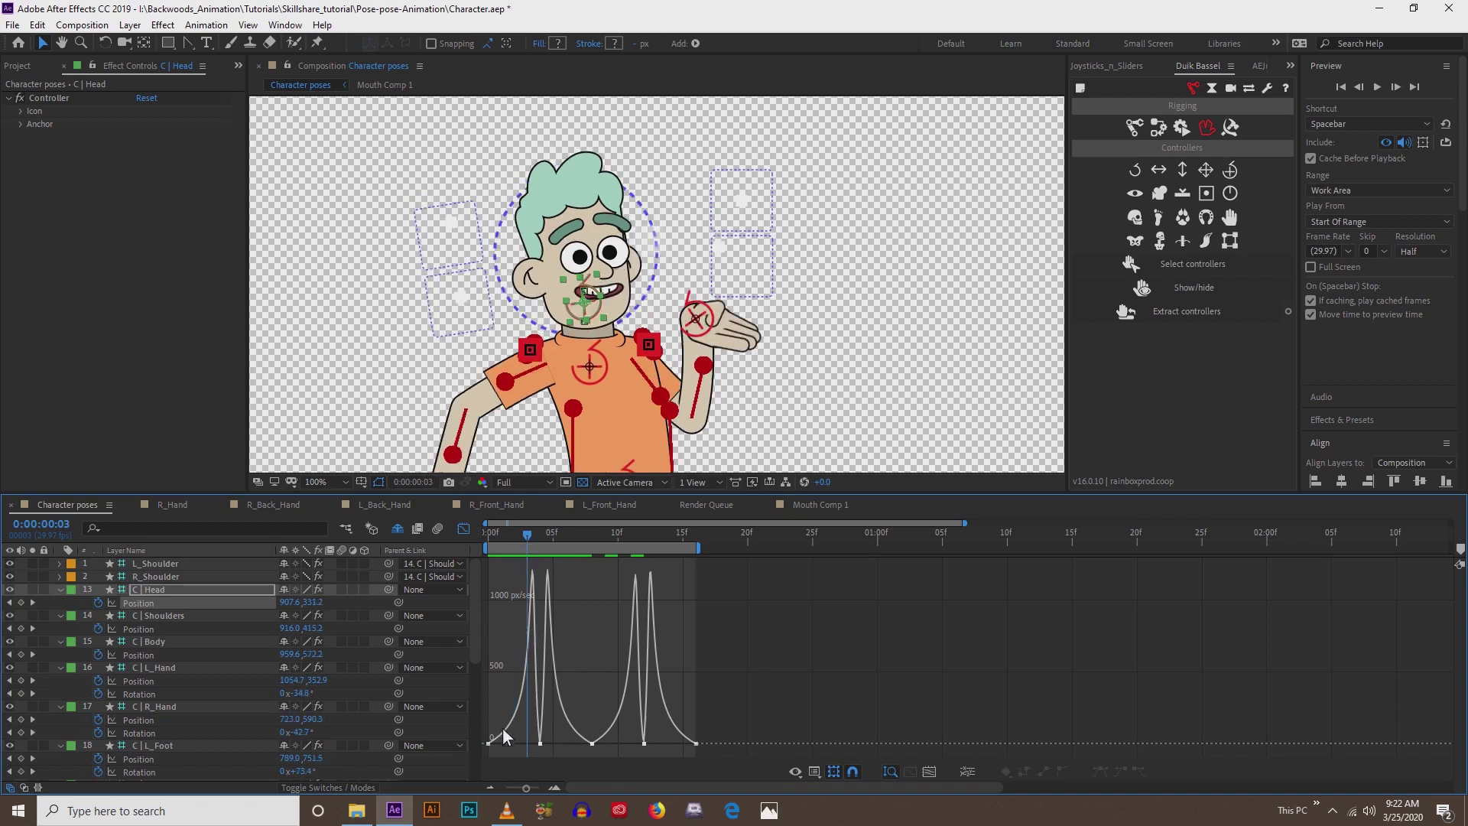
pyautogui.scroll(-6, 480, 711)
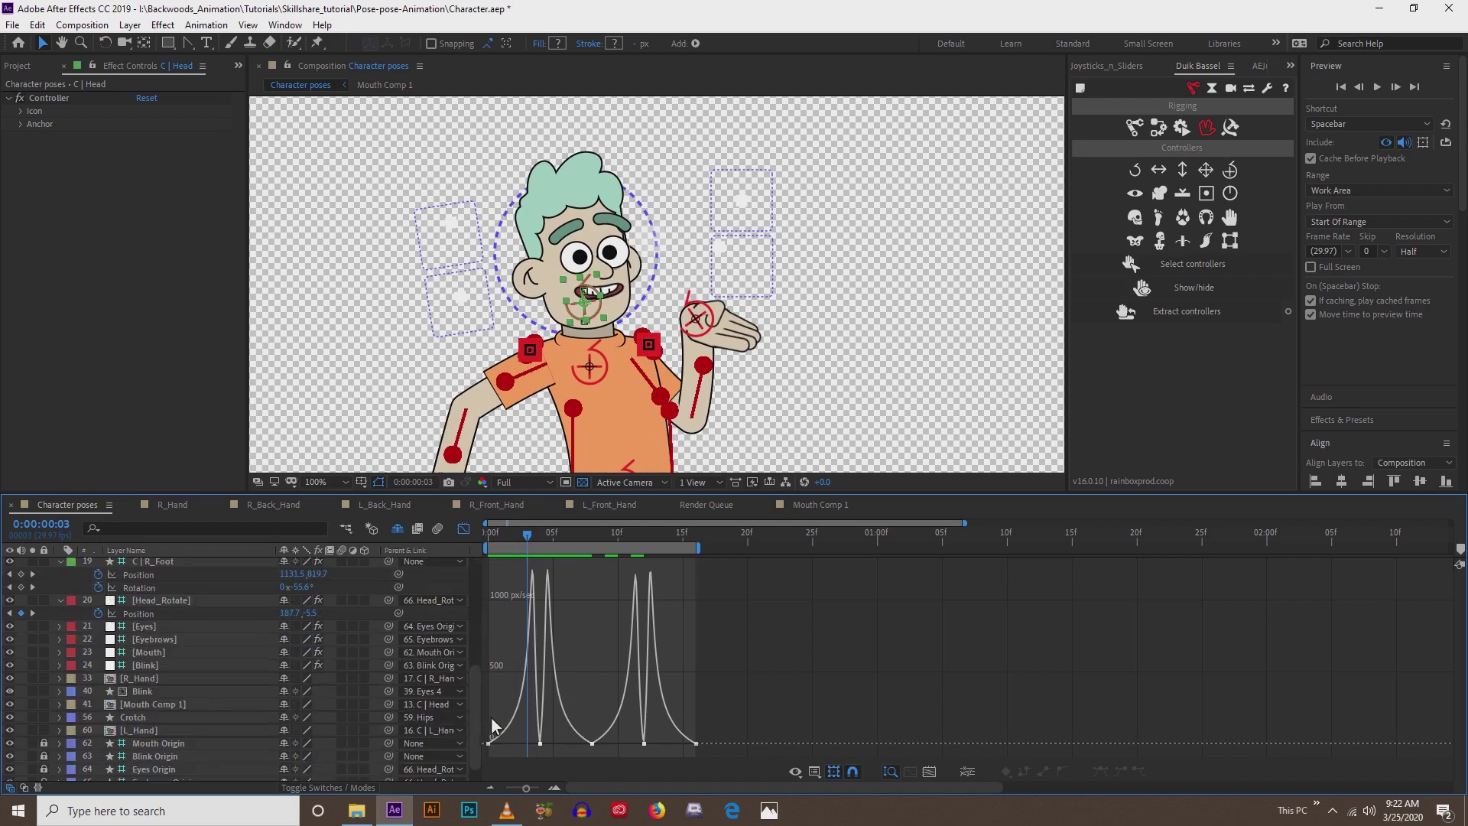
pyautogui.moveTo(716, 717); pyautogui.dragTo(442, 773)
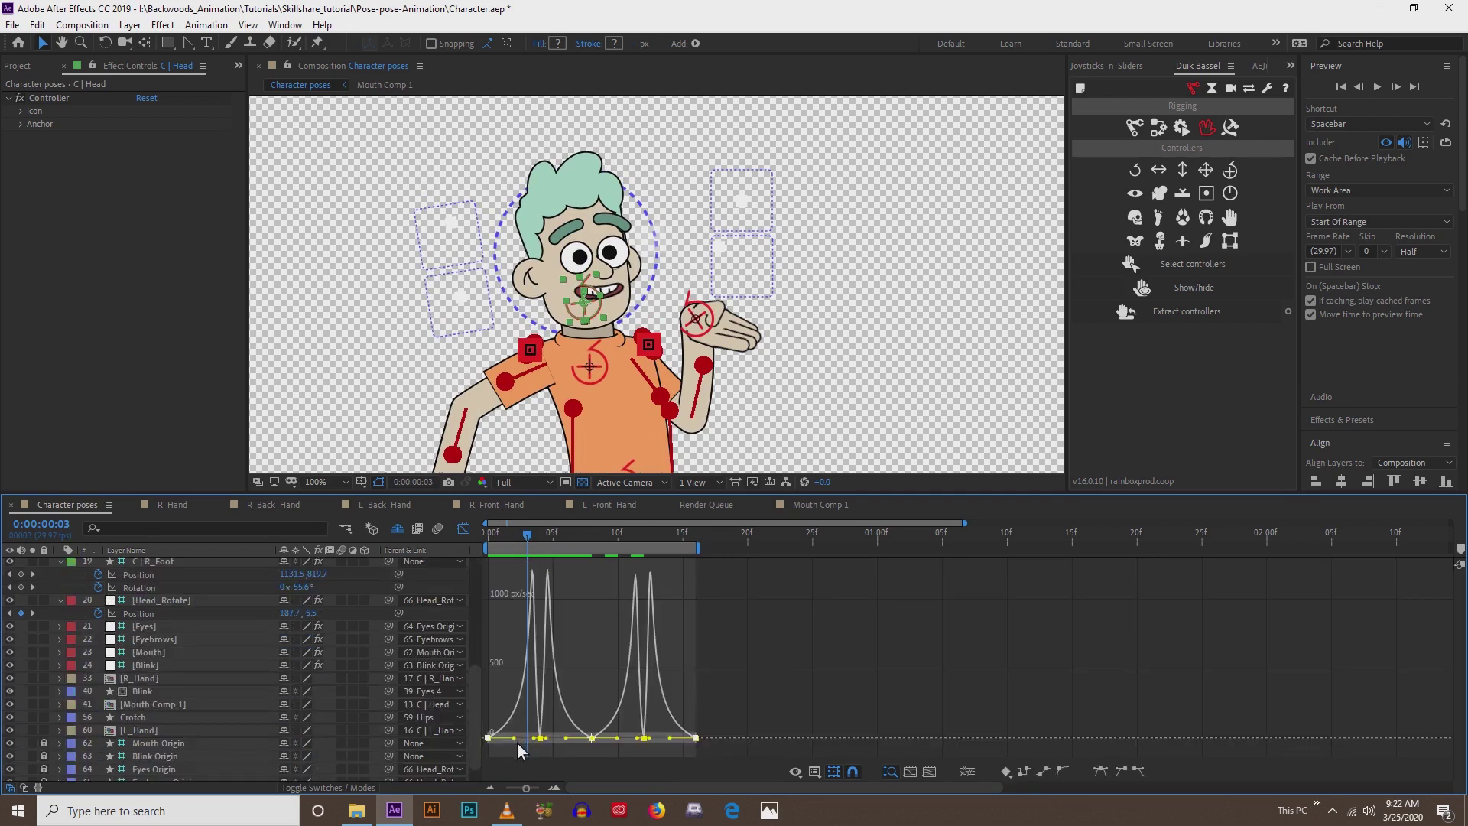
pyautogui.moveTo(512, 742); pyautogui.dragTo(553, 746)
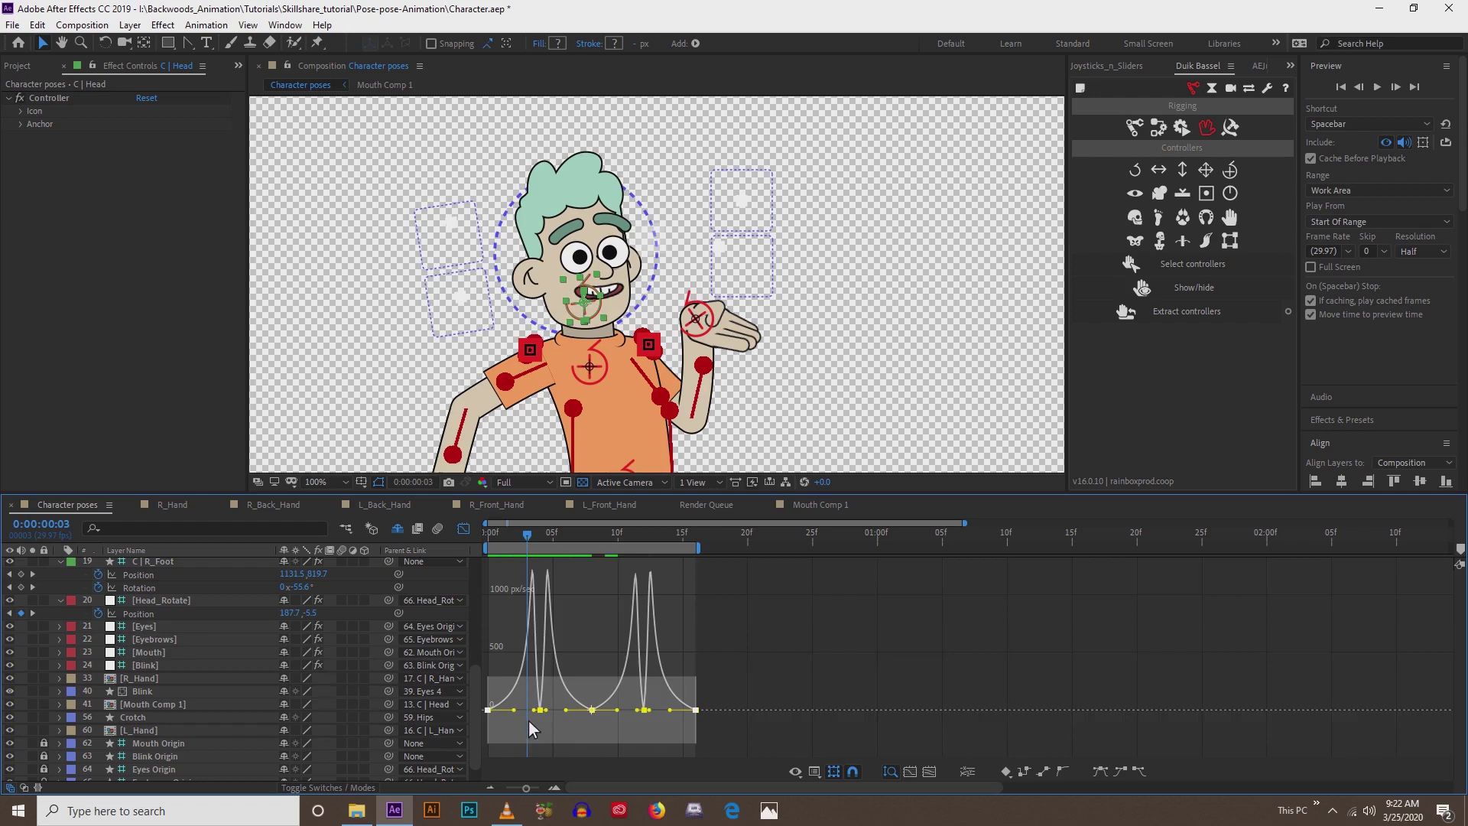
pyautogui.moveTo(553, 727); pyautogui.dragTo(554, 712)
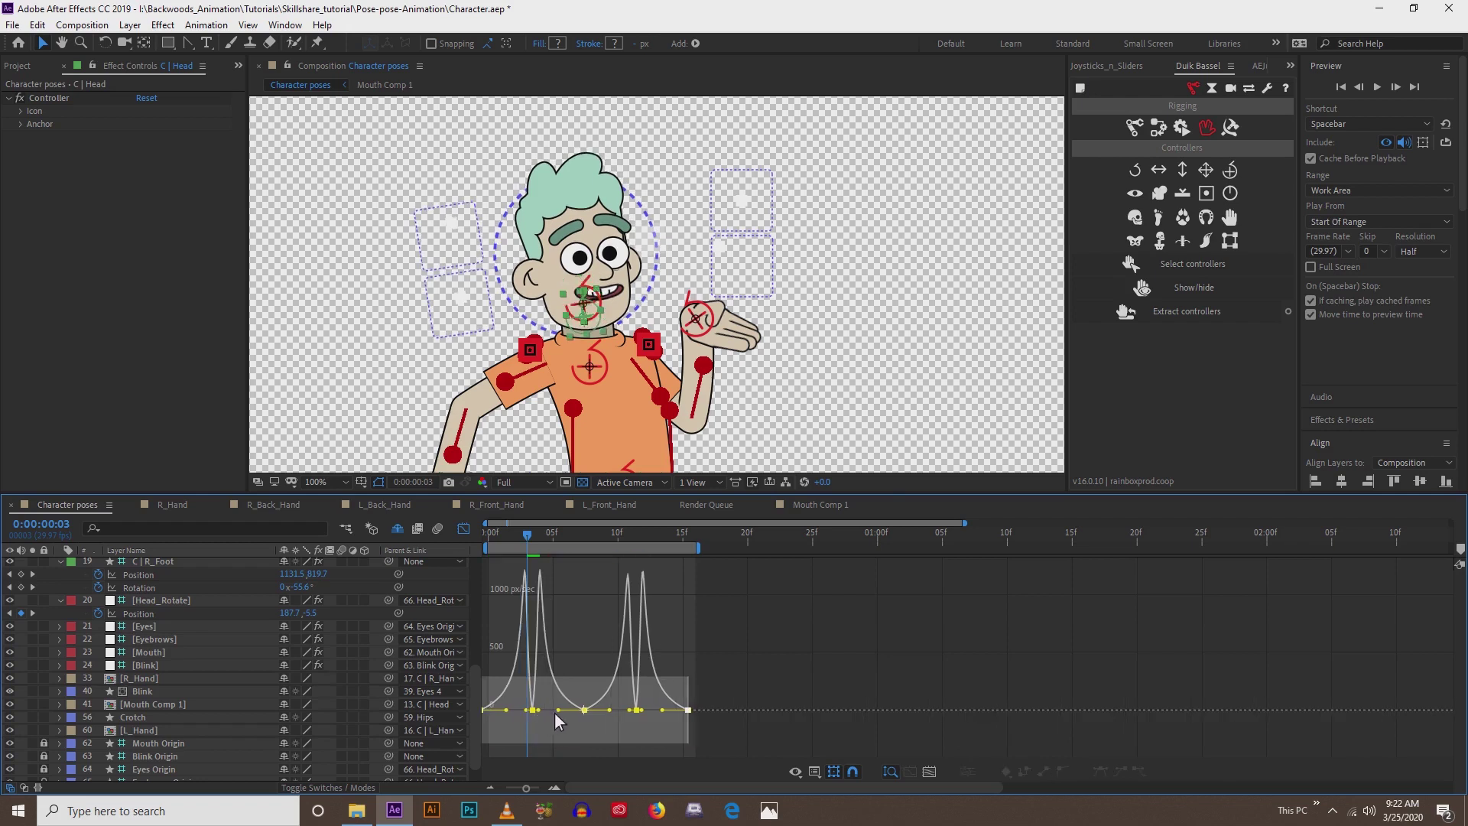
pyautogui.click(804, 667)
# - Reshape the incoming eases of the C | Head Position keyframes at frames 4 and 12 so the speed peaks just before them
pyautogui.moveTo(568, 762); pyautogui.dragTo(552, 749)
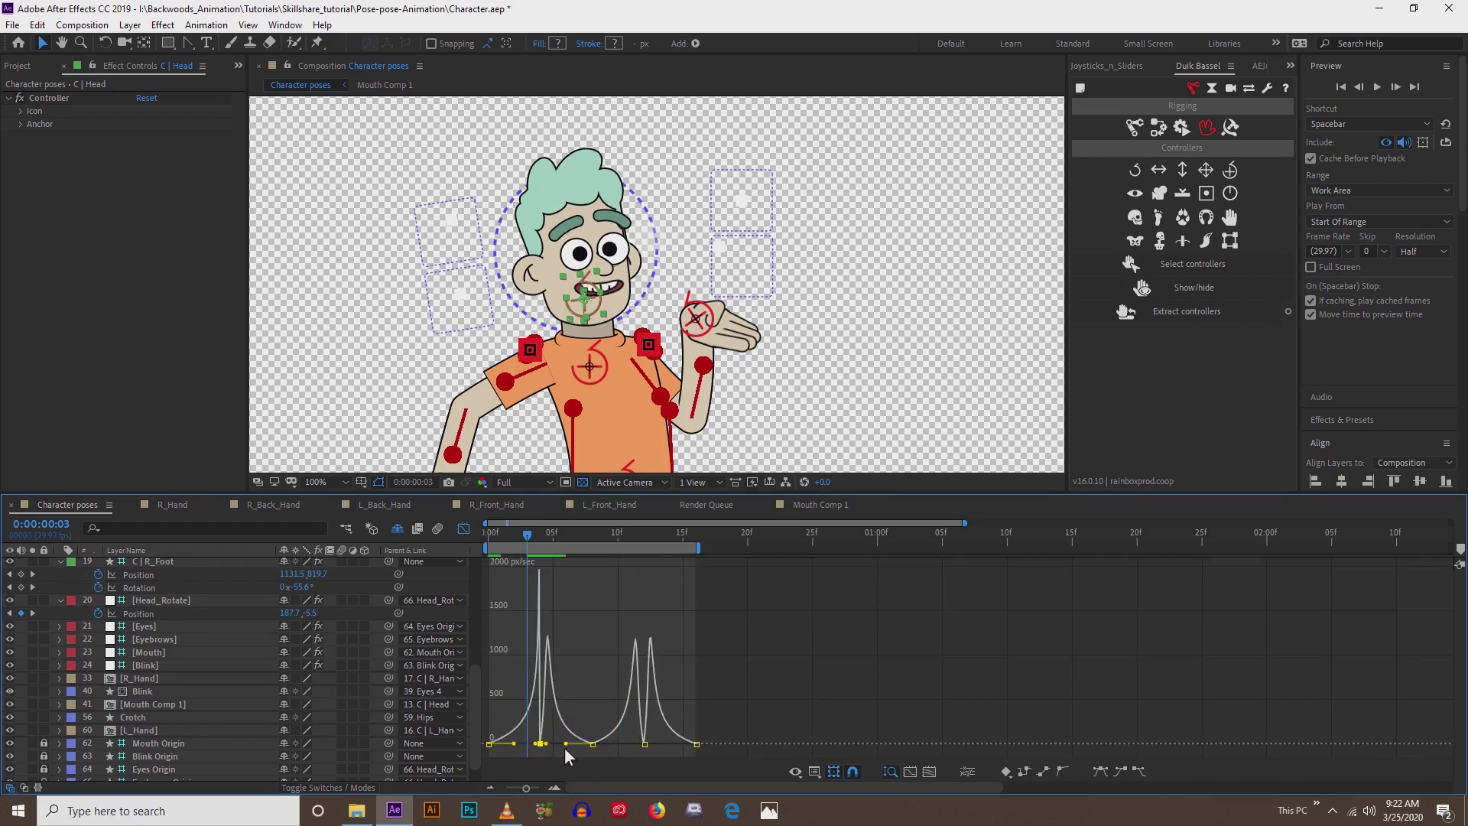
pyautogui.moveTo(619, 739); pyautogui.dragTo(662, 750)
pyautogui.moveTo(529, 539); pyautogui.dragTo(556, 538)
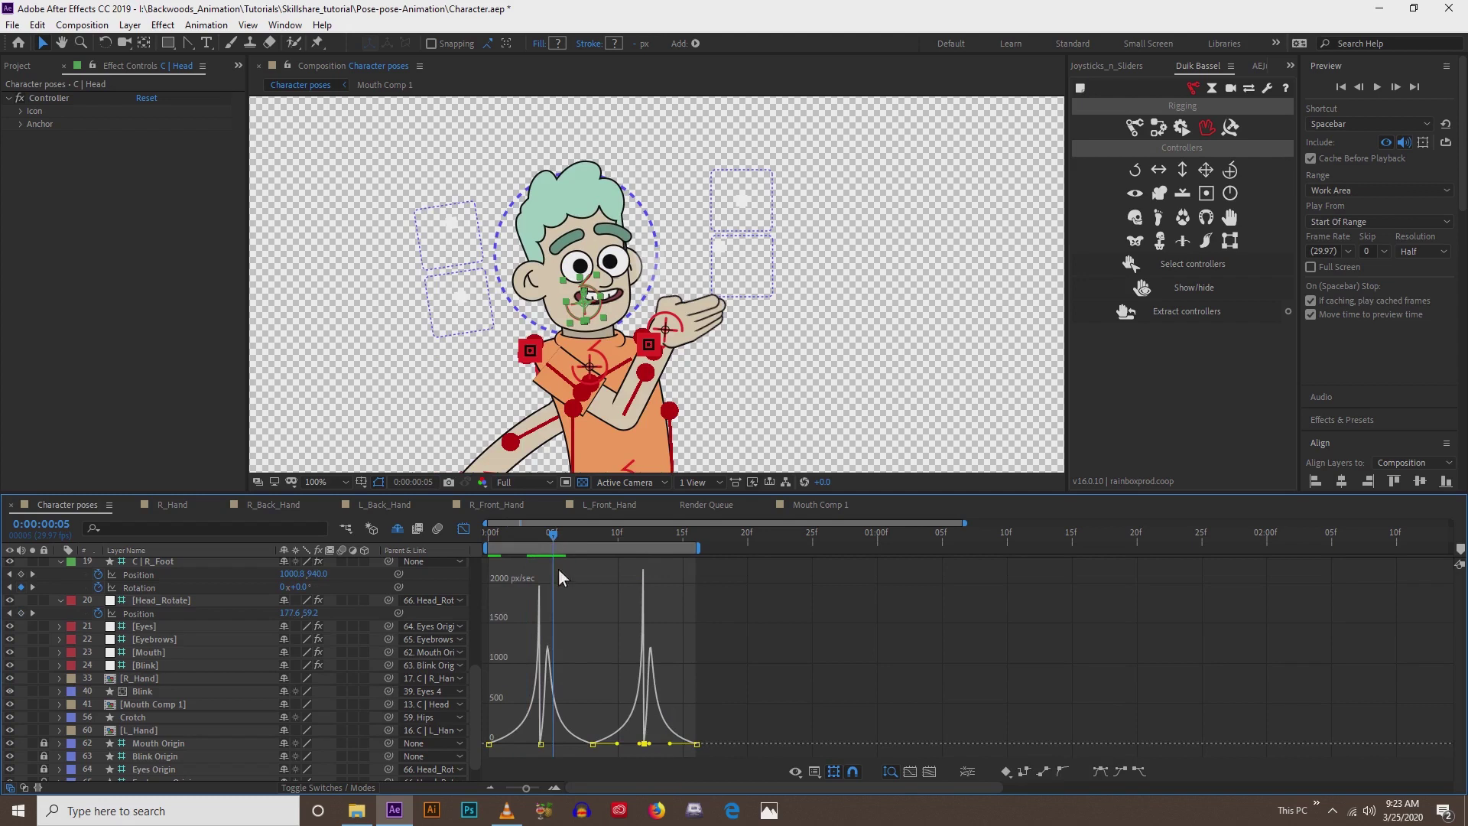
# - Shorten the incoming eases of the C | Head Position keyframes at frames 8 and 16 to soften the preceding speed peaks, and preview the run
pyautogui.click(540, 743)
pyautogui.moveTo(566, 746); pyautogui.dragTo(572, 746)
pyautogui.click(696, 743)
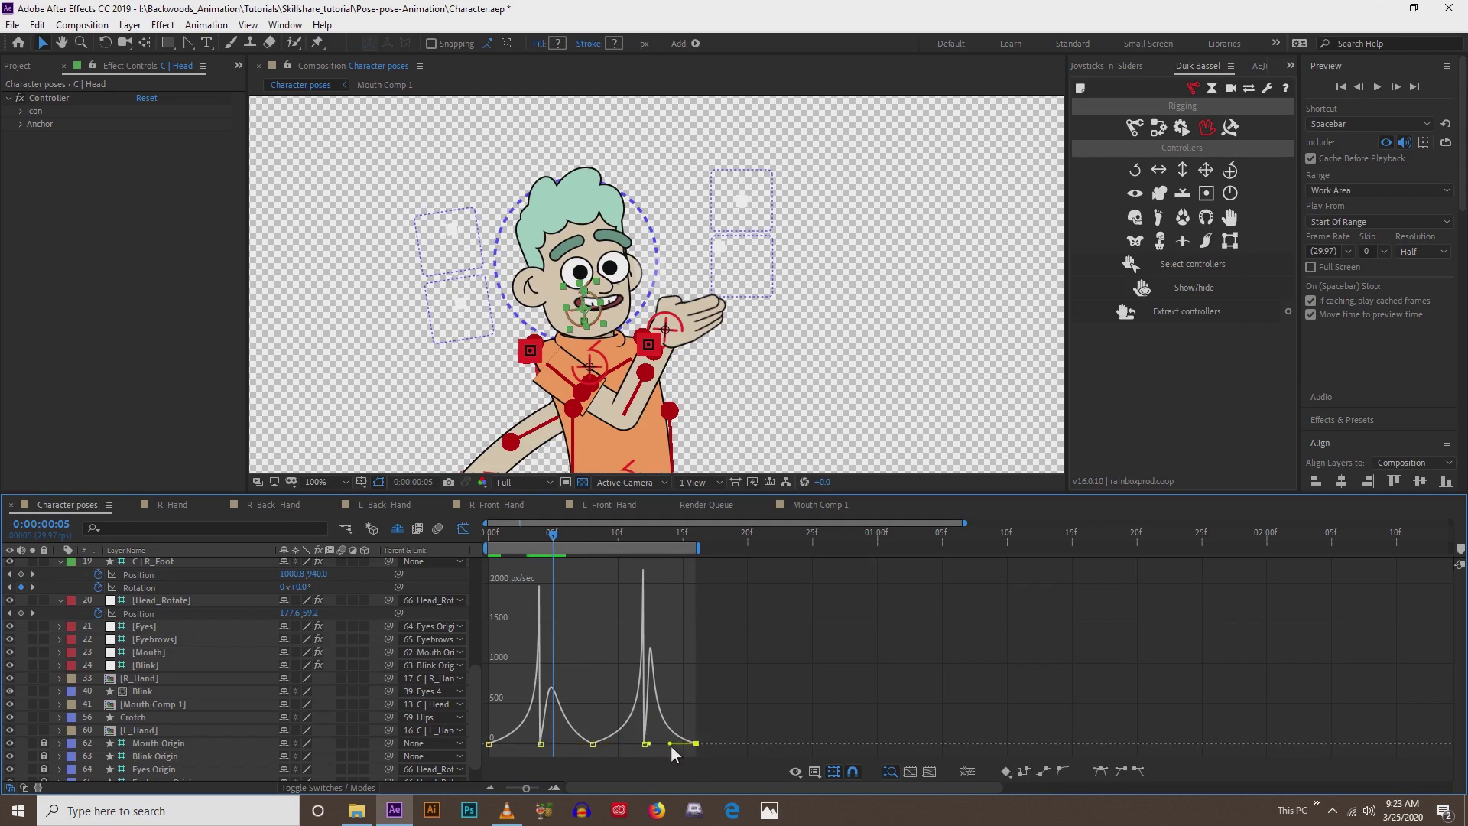
pyautogui.moveTo(675, 745); pyautogui.dragTo(677, 746)
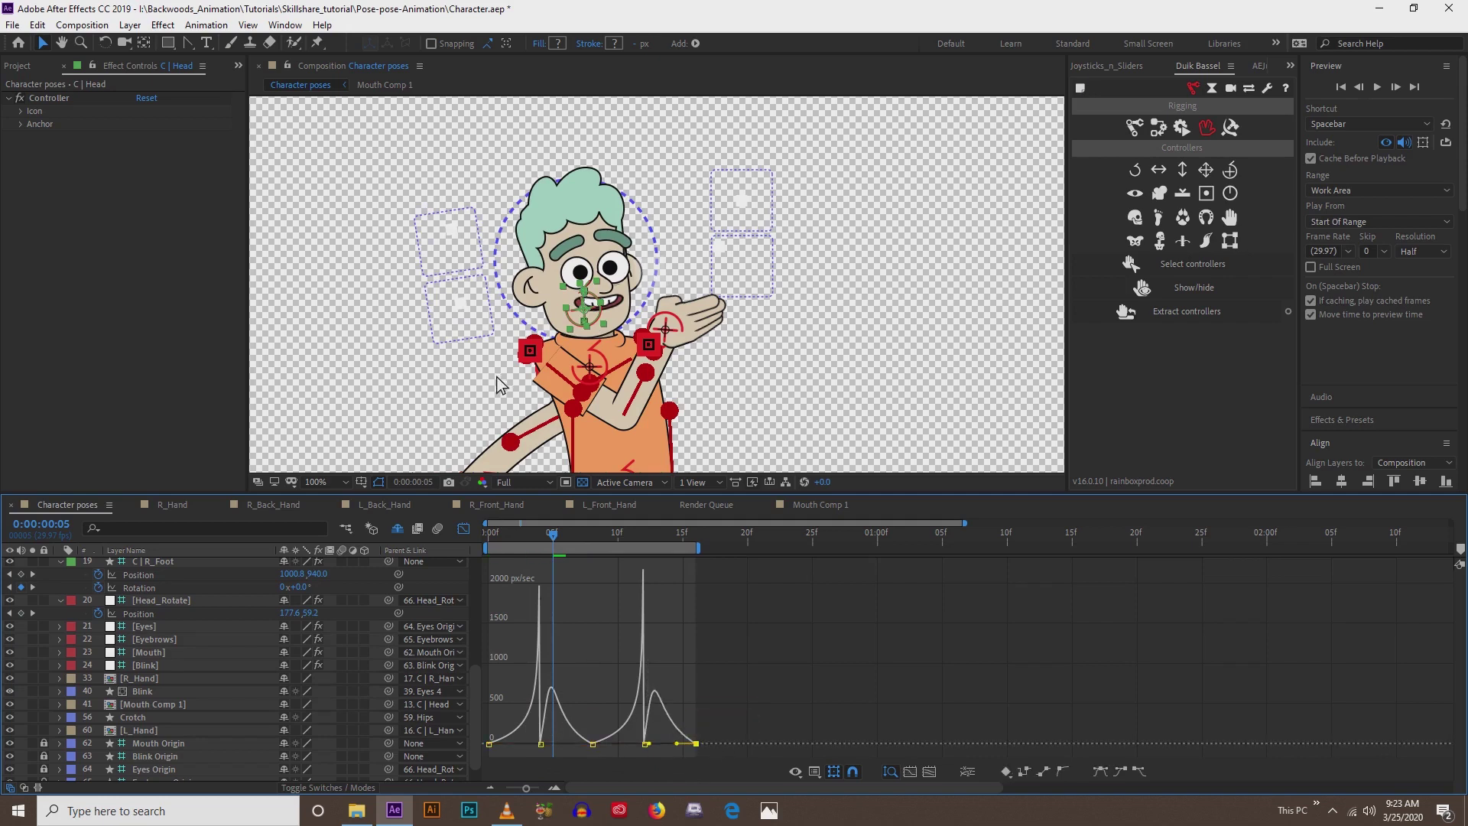
pyautogui.press(',')
pyautogui.press(',')
pyautogui.press('space')
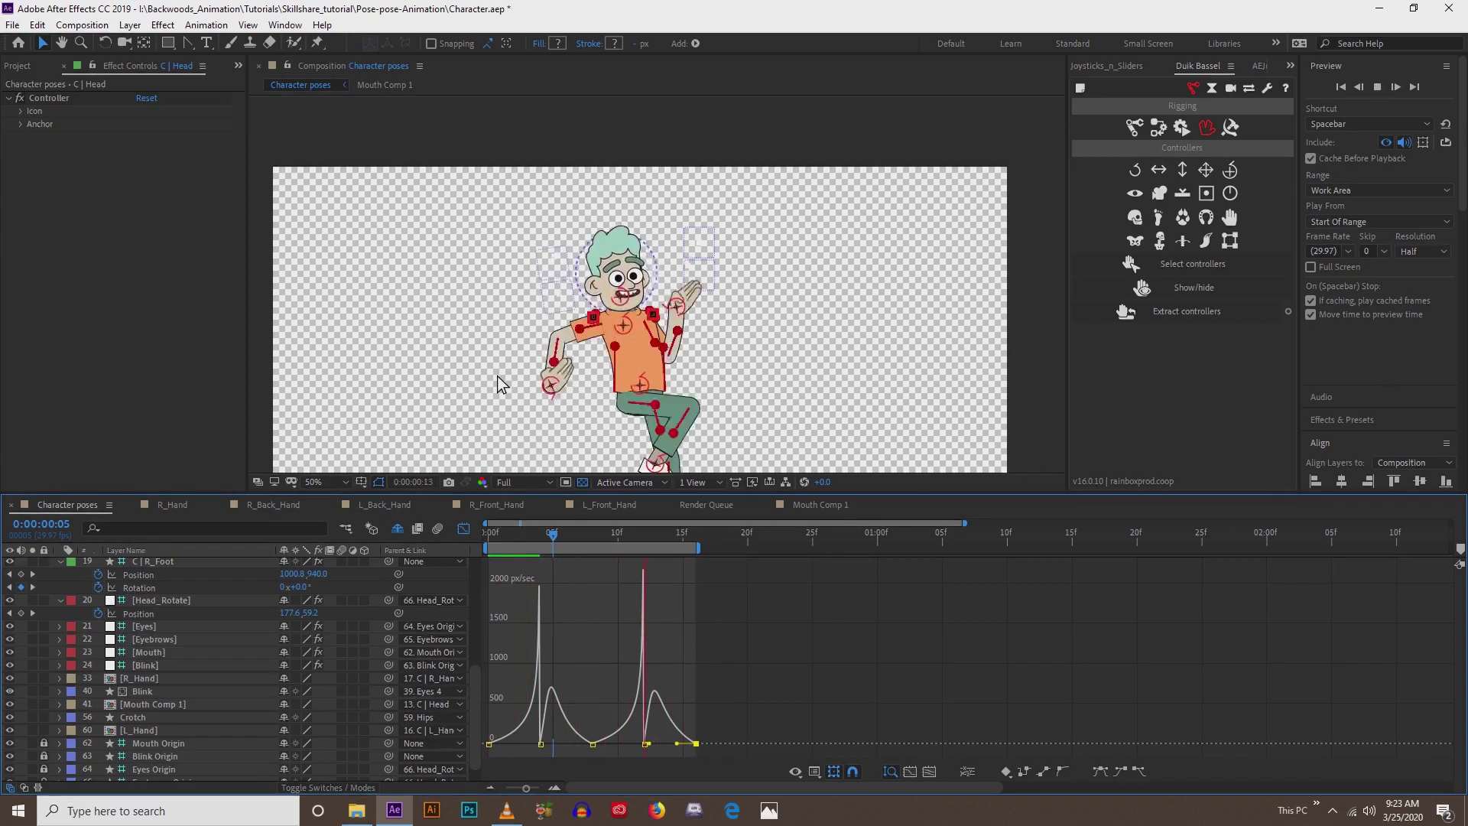
pyautogui.click(486, 543)
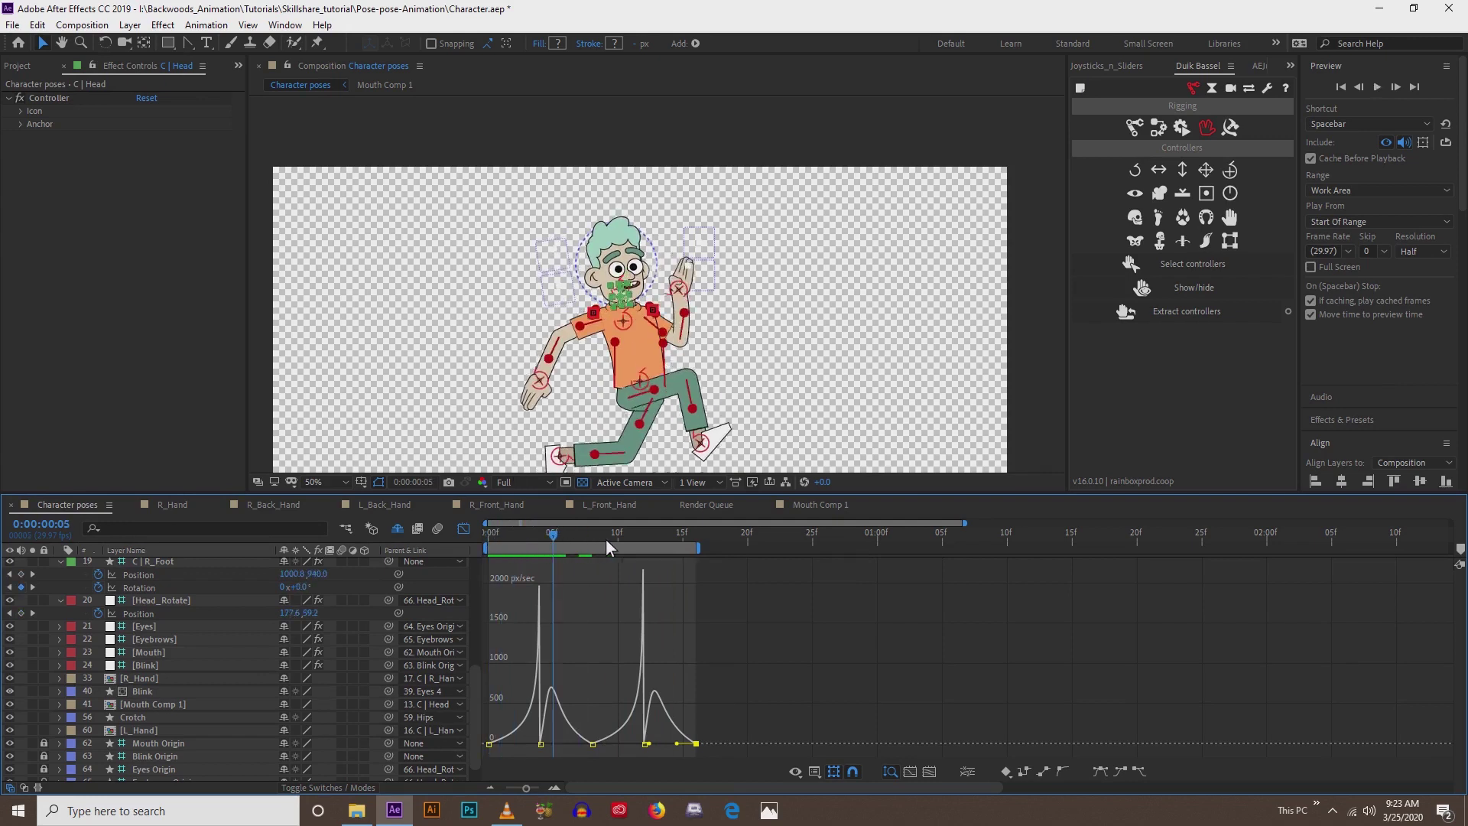
# - Return to the keyframe view and delete all C | L_Foot and C | R_Foot Position and Rotation keyframes after frame 16
pyautogui.click(463, 529)
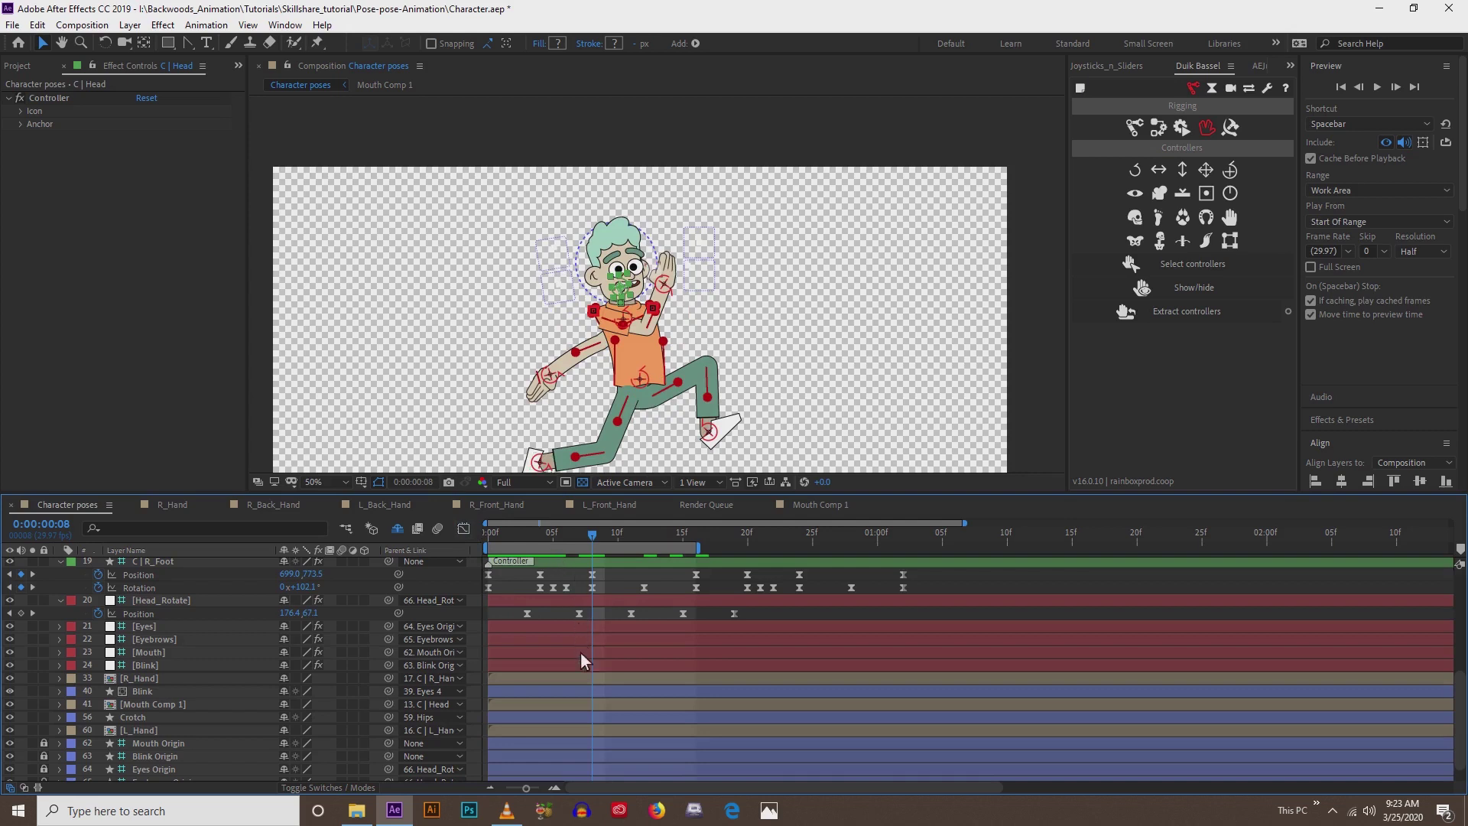
pyautogui.scroll(4, 590, 690)
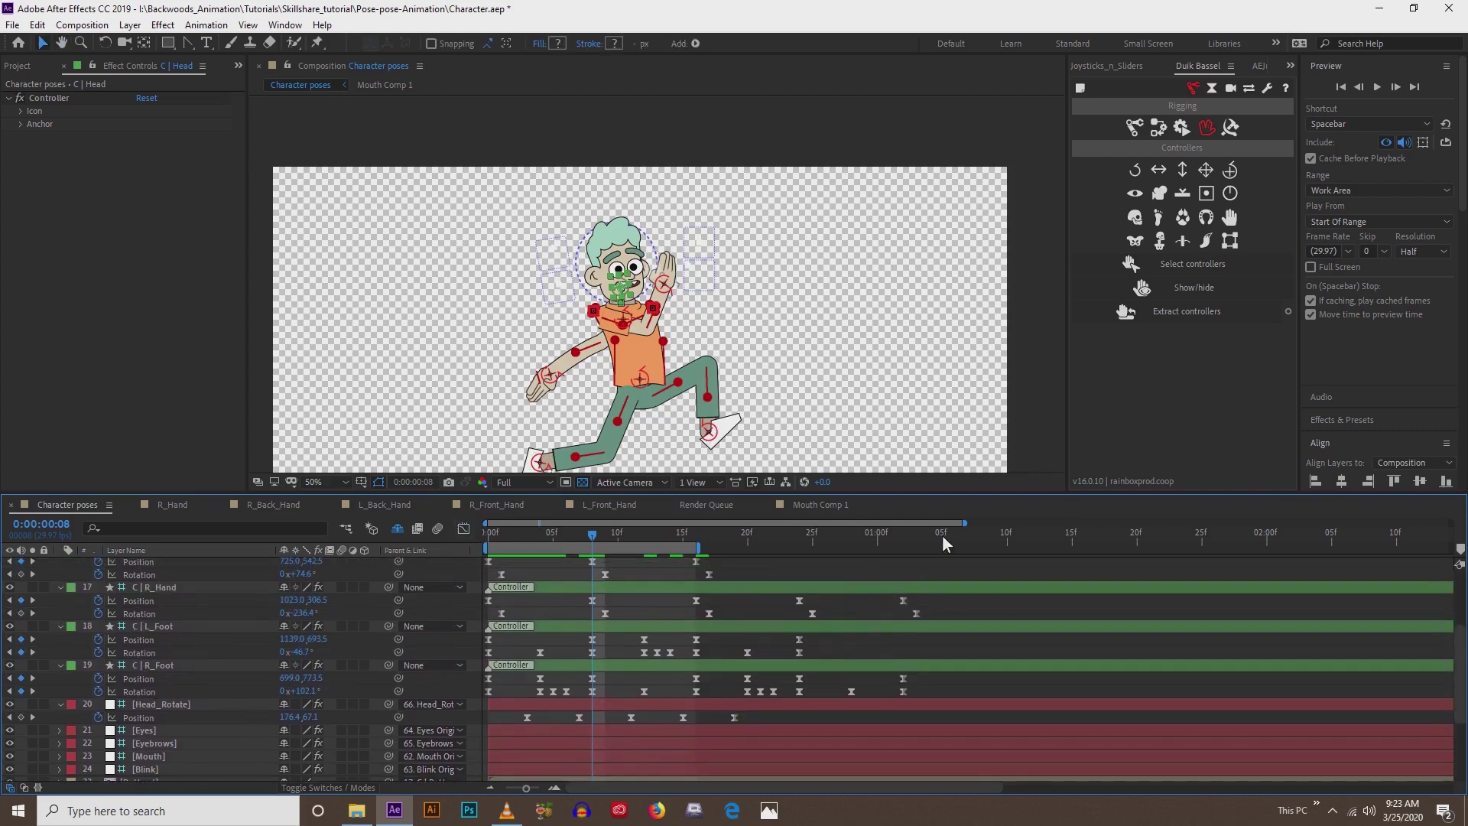
pyautogui.moveTo(963, 522); pyautogui.dragTo(1047, 525)
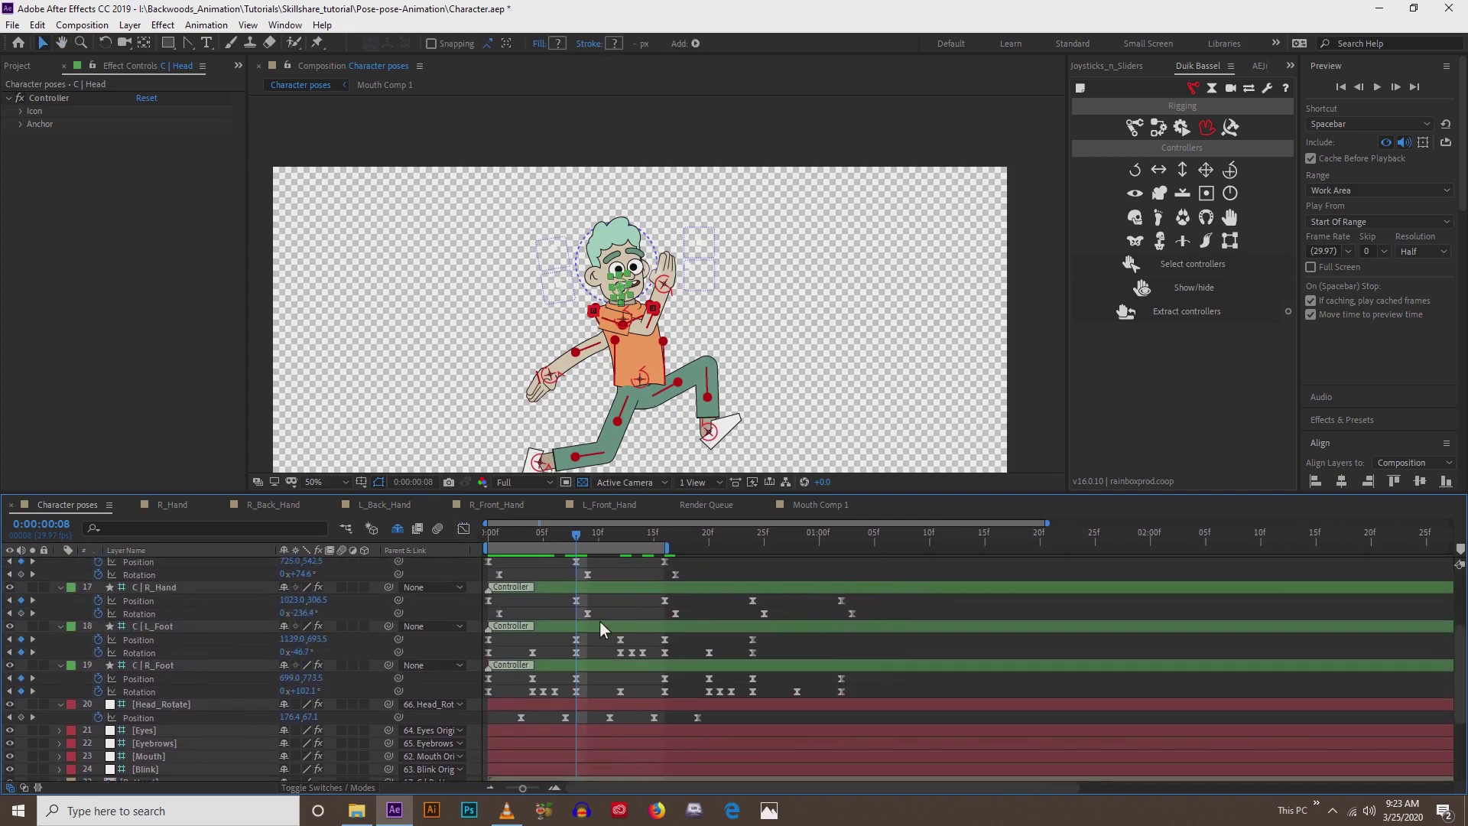
pyautogui.moveTo(654, 533); pyautogui.dragTo(663, 535)
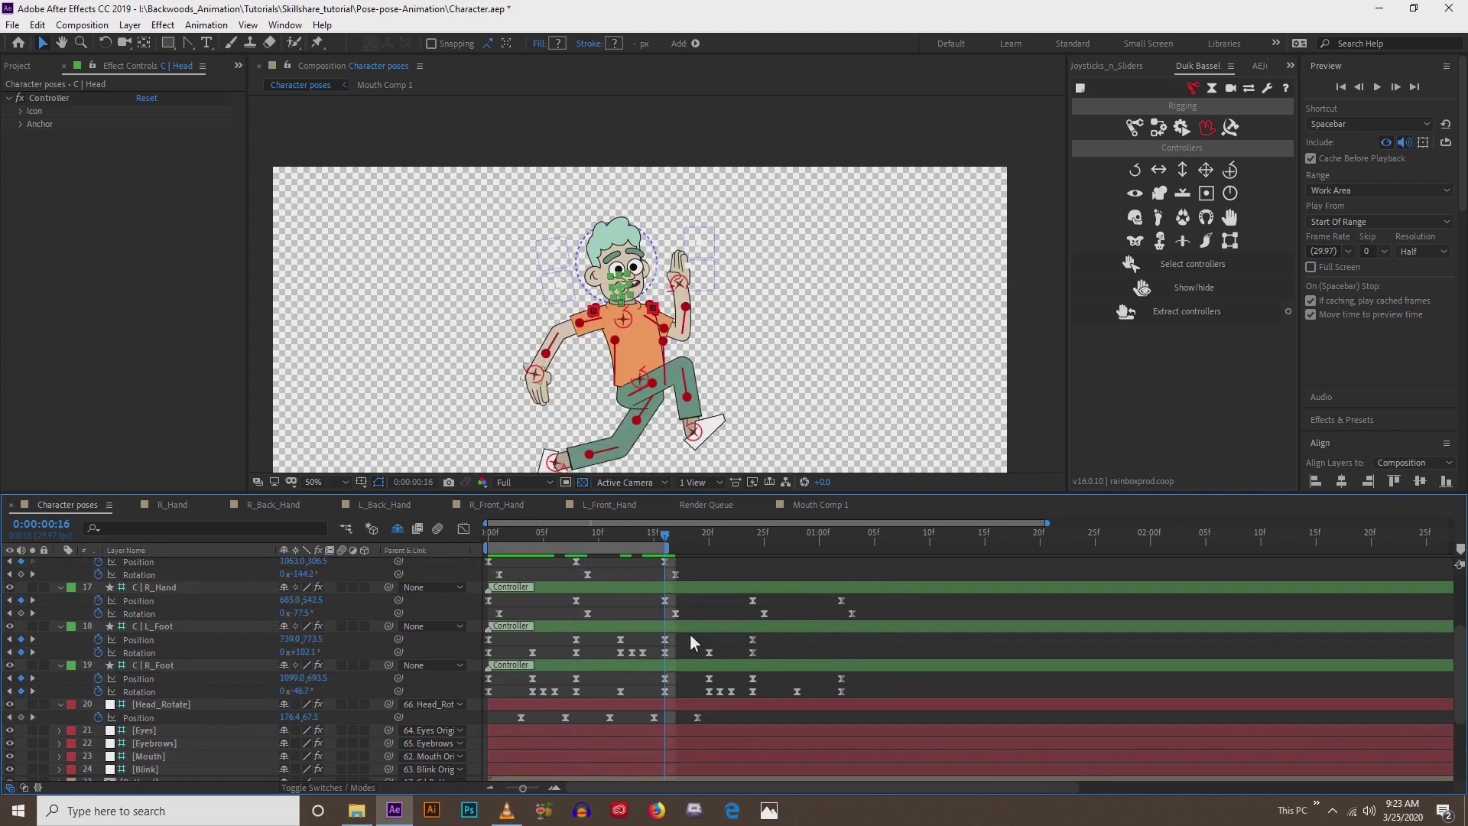
pyautogui.moveTo(687, 635); pyautogui.dragTo(901, 703)
pyautogui.press('Delete')
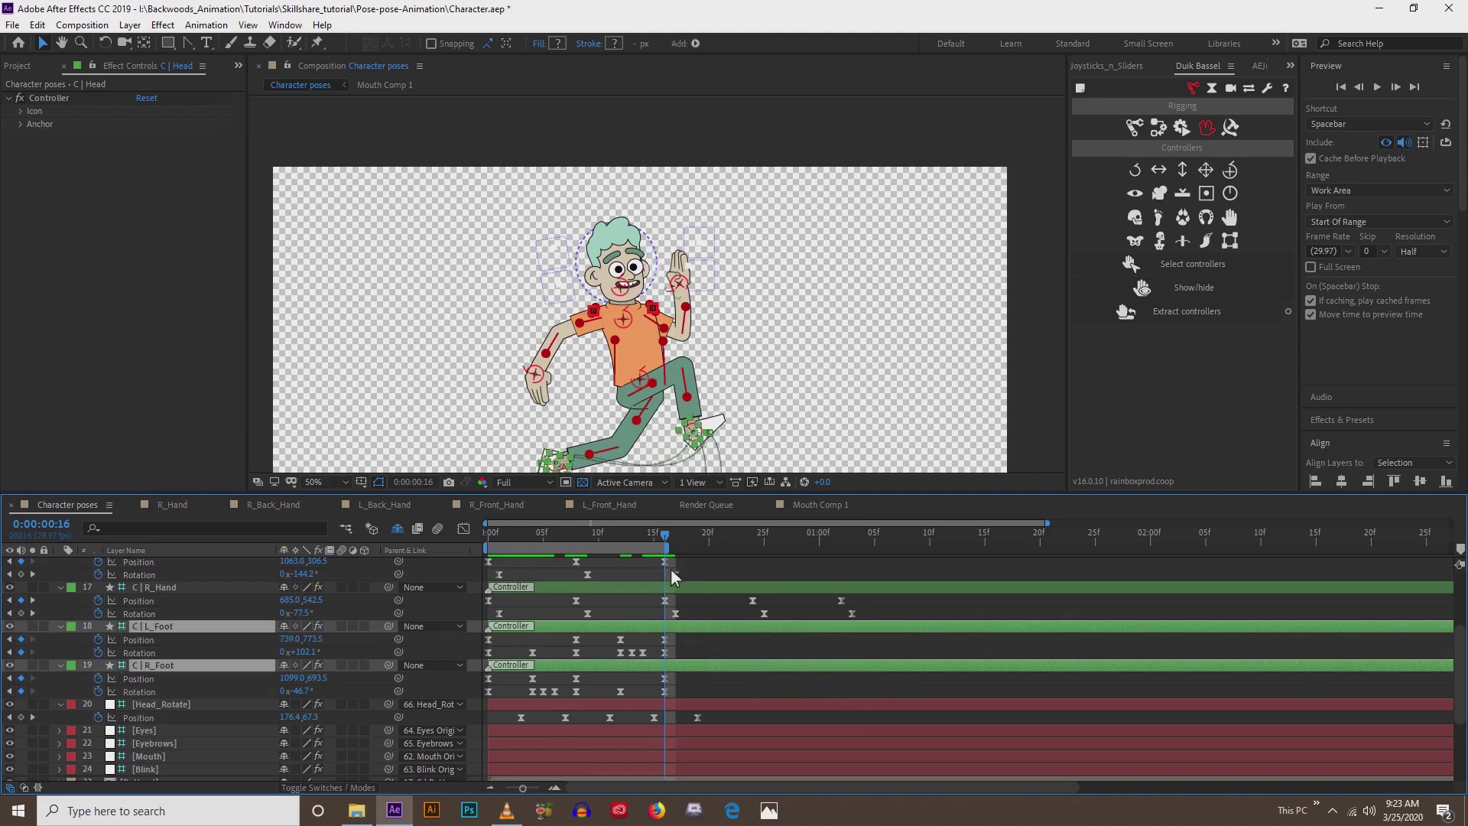
# - Delete the surplus C | R_Hand Position and Rotation keyframes beyond the first run cycle, keeping the Rotation keyframe at frame 17
pyautogui.scroll(2, 671, 584)
pyautogui.moveTo(724, 638); pyautogui.dragTo(921, 669)
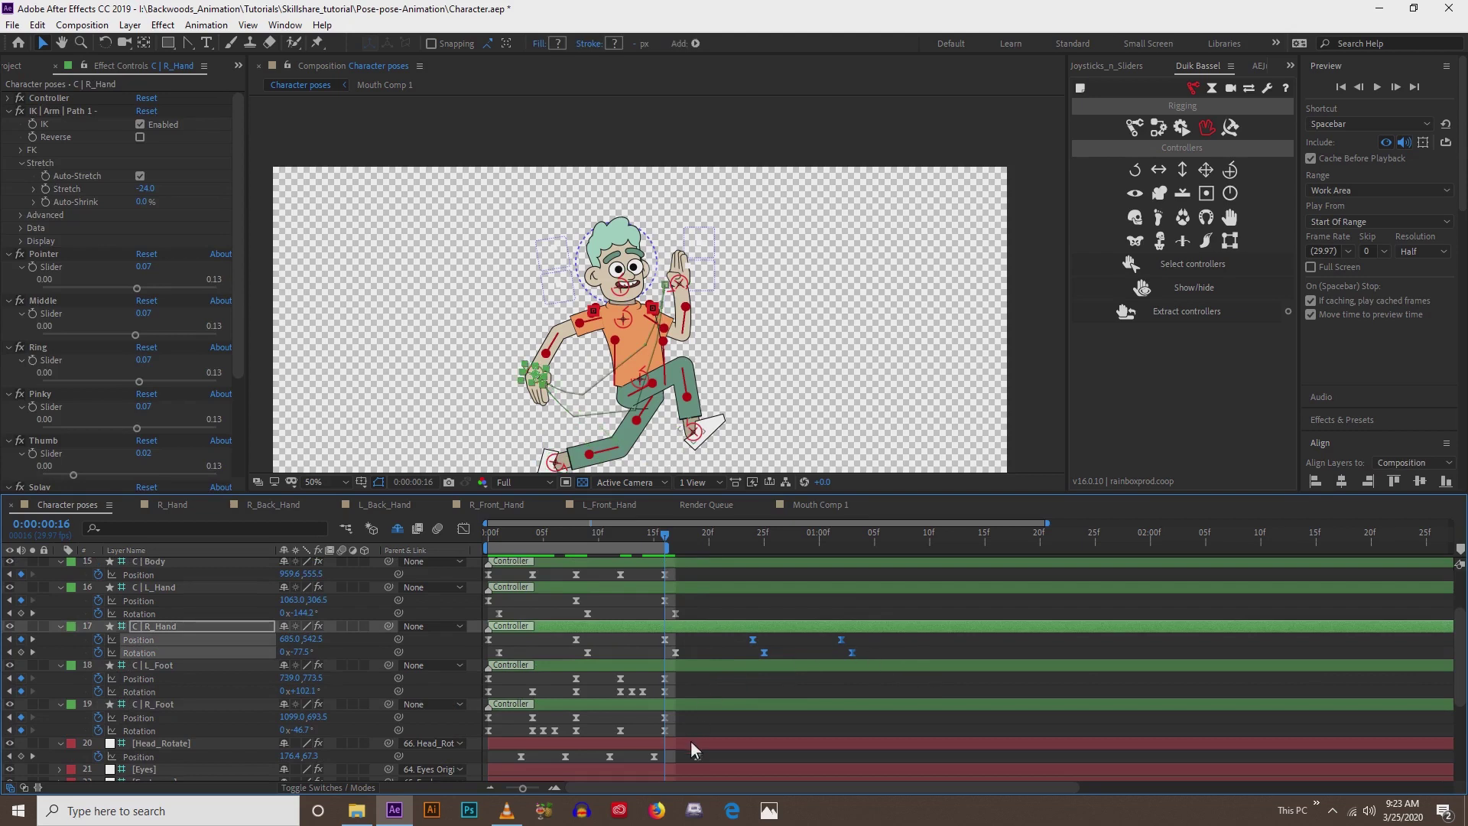
pyautogui.press('Delete')
# - Duplicate the C | Head Position cycle by pasting copies of its keyframes at 0:00:00:16, 0:00:01:02 and 0:00:01:18
pyautogui.scroll(4, 692, 688)
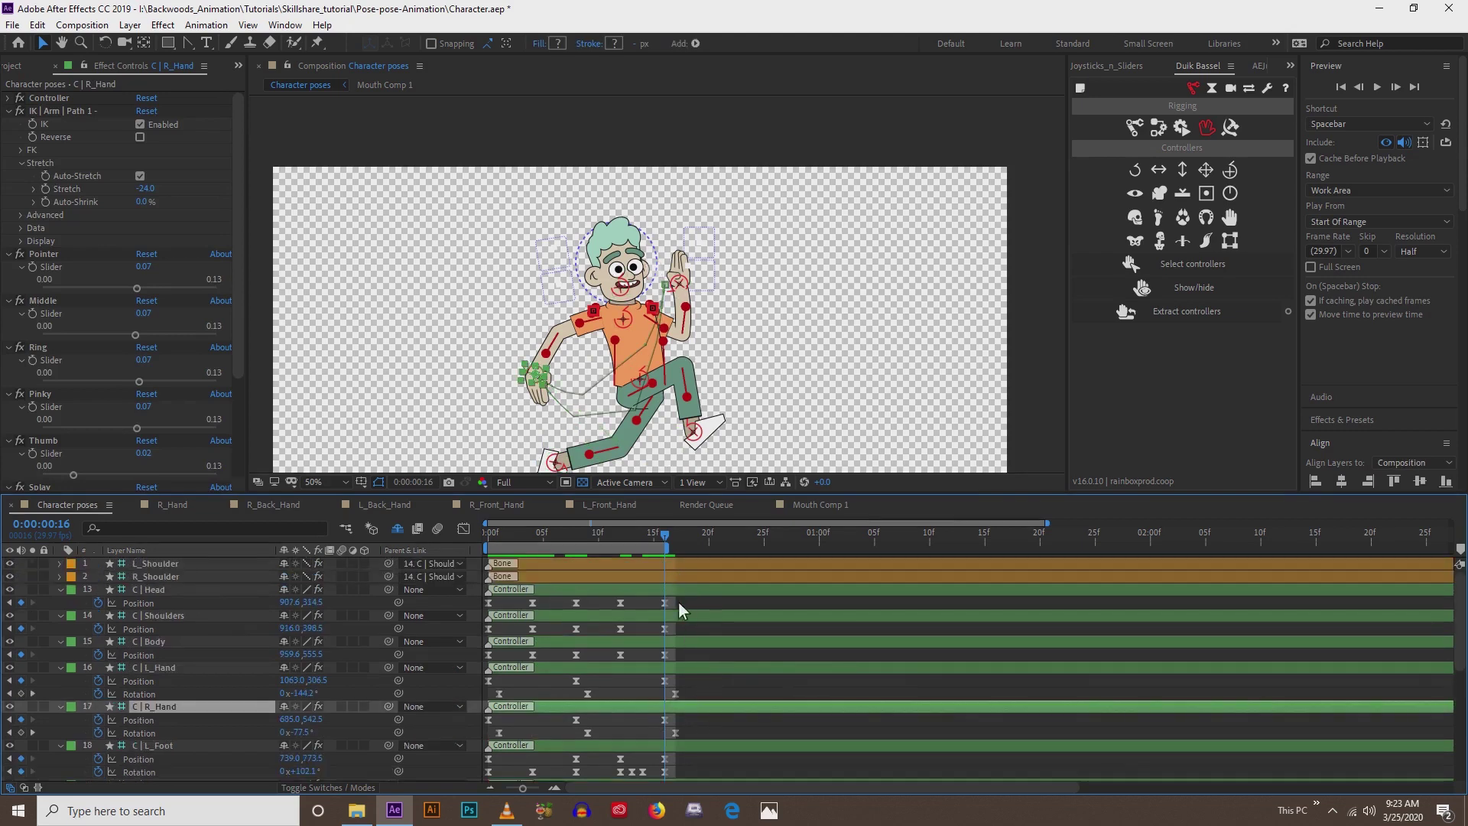
pyautogui.scroll(-3, 685, 610)
pyautogui.scroll(4, 686, 611)
pyautogui.click(136, 603)
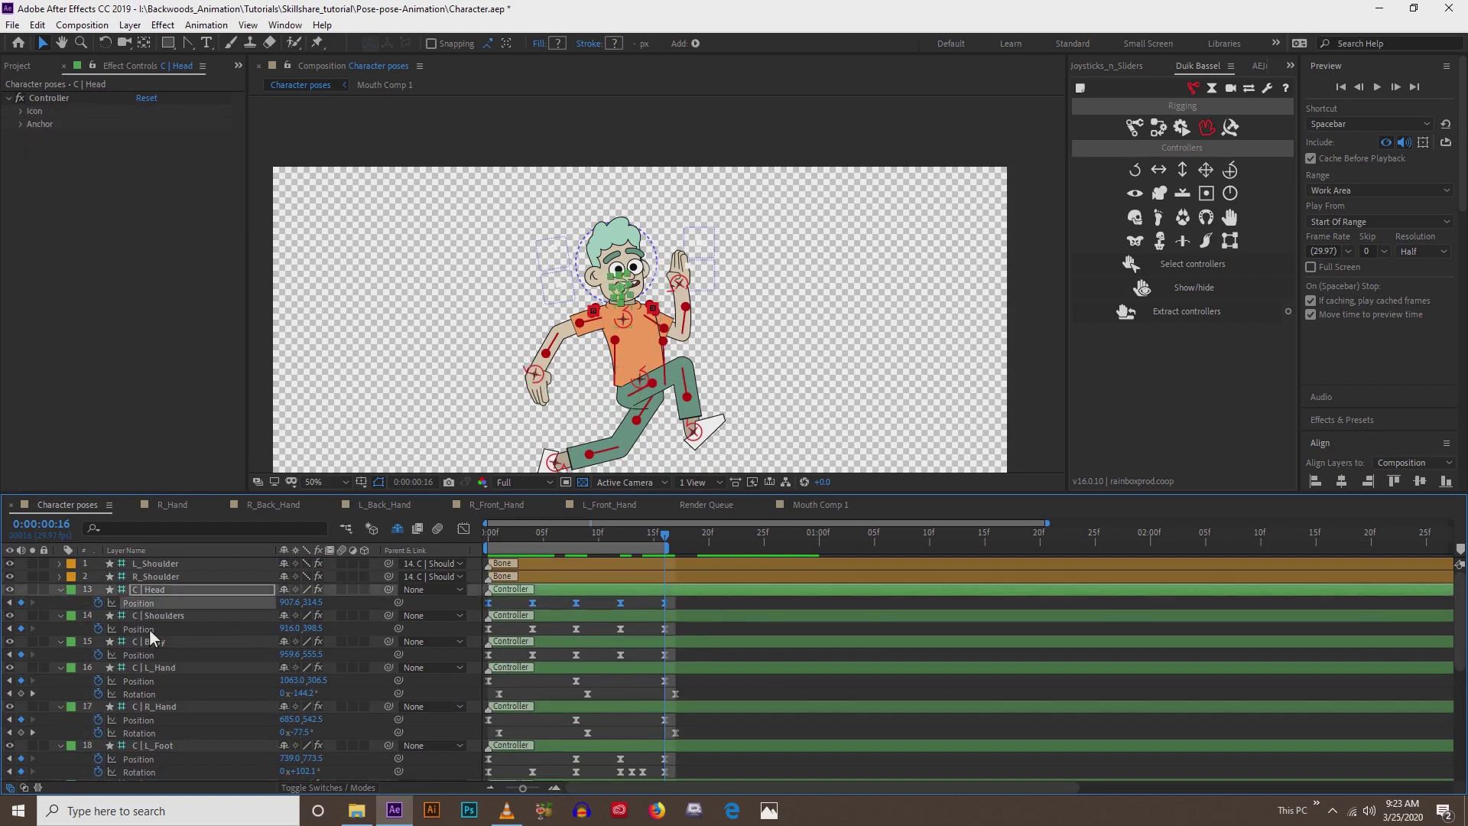
pyautogui.hotkey('ctrl', 'v')
pyautogui.click(842, 540)
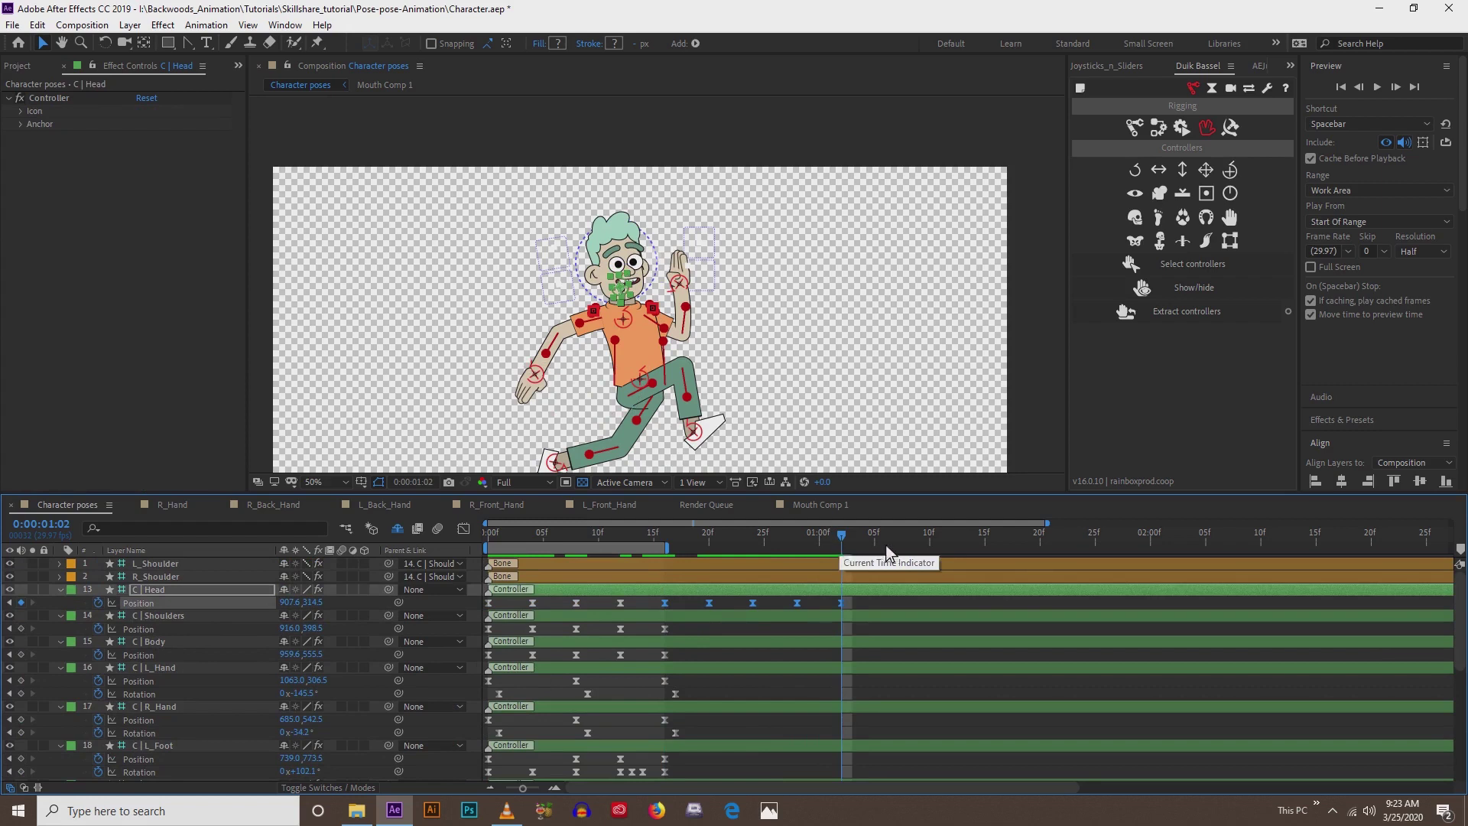
pyautogui.hotkey('ctrl', 'v')
pyautogui.click(1017, 543)
pyautogui.hotkey('ctrl', 'v')
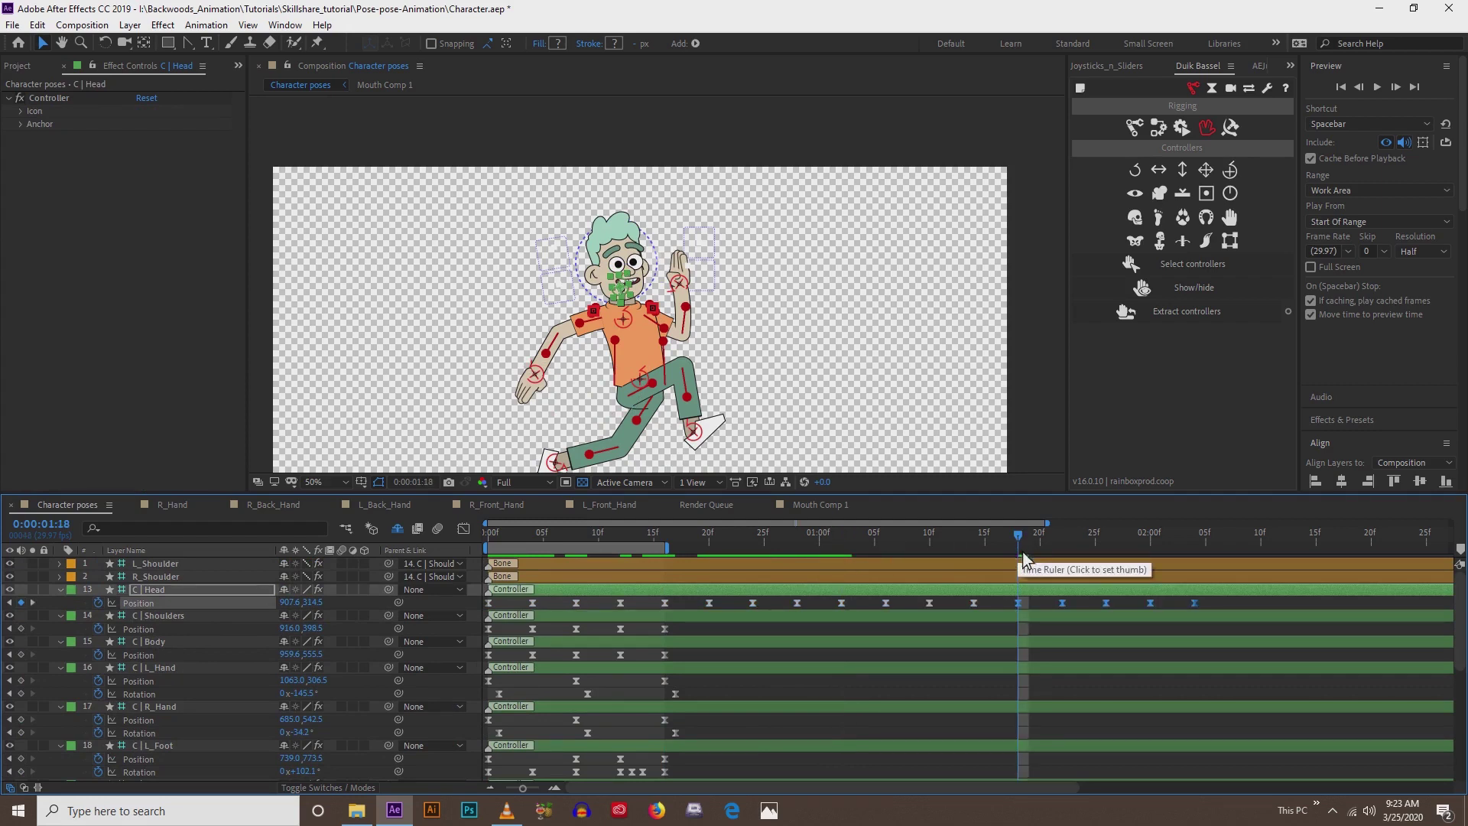
# - Extend the C | Head Position cycle with further keyframe copies at 0:00:02:04 and 0:00:02:20, widening the visible time range
pyautogui.click(663, 535)
pyautogui.press('space')
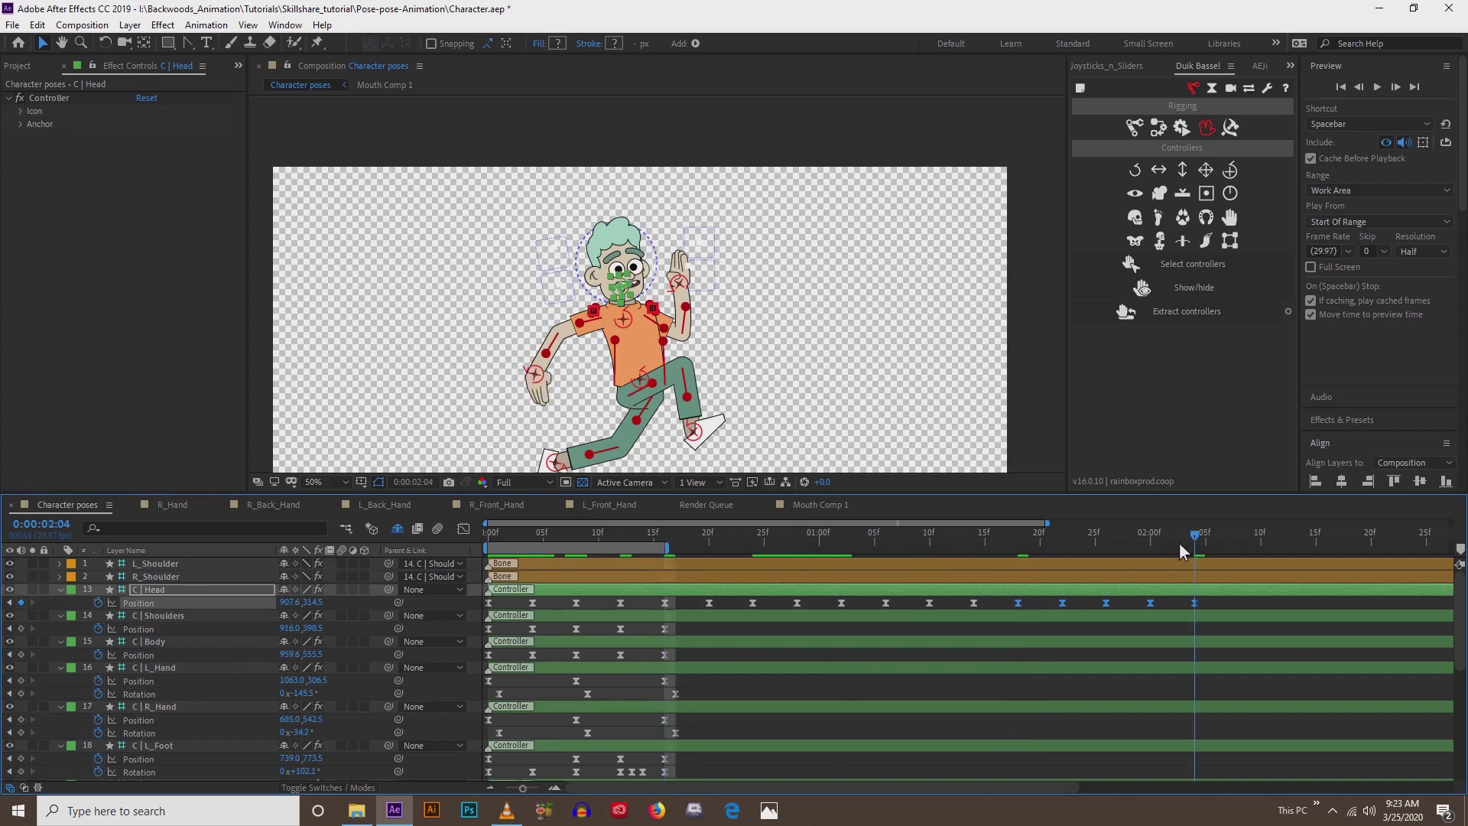
pyautogui.moveTo(1046, 522); pyautogui.dragTo(1220, 530)
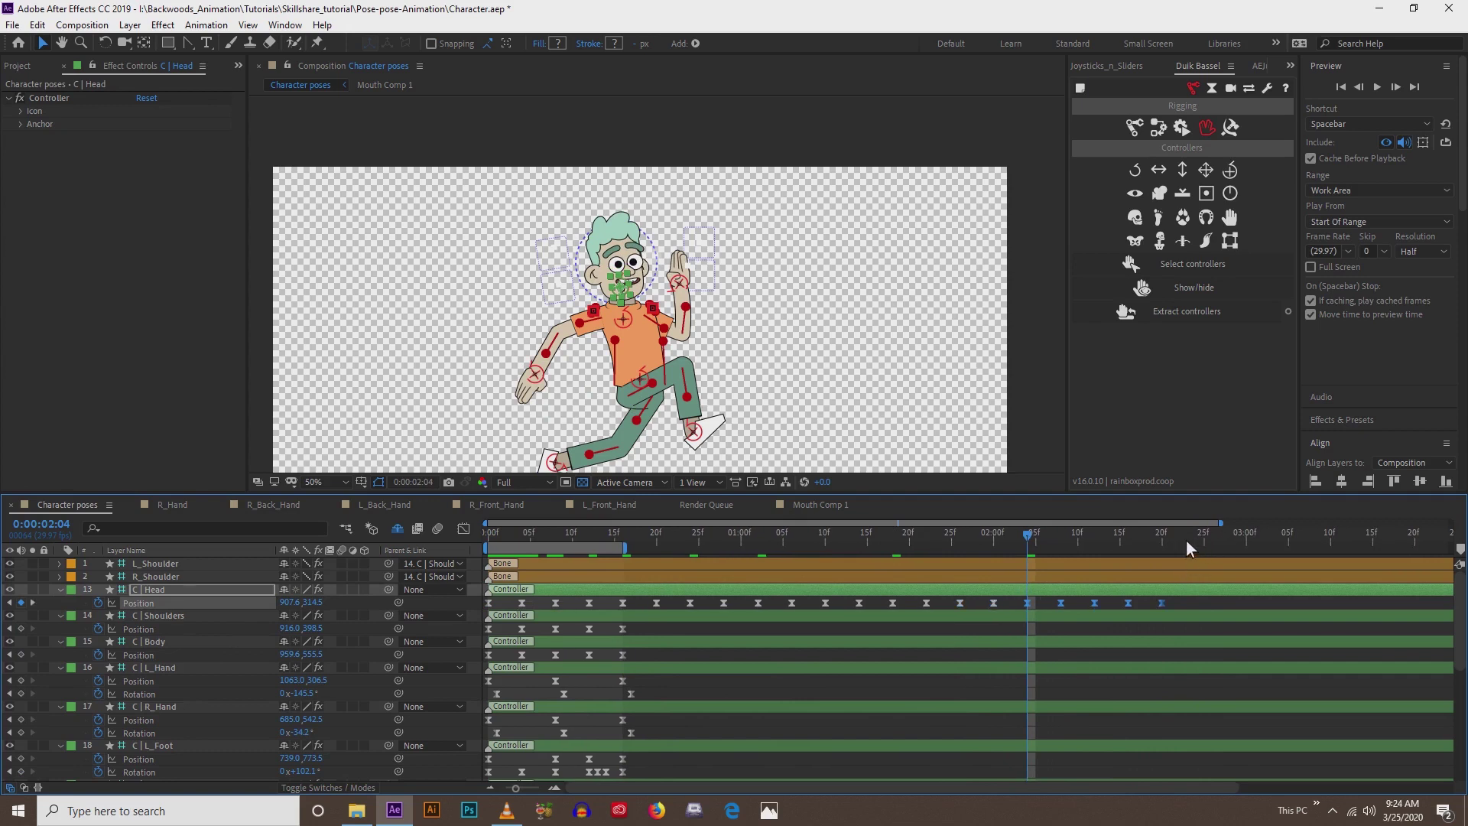
pyautogui.click(1162, 540)
pyautogui.hotkey('ctrl', 'v')
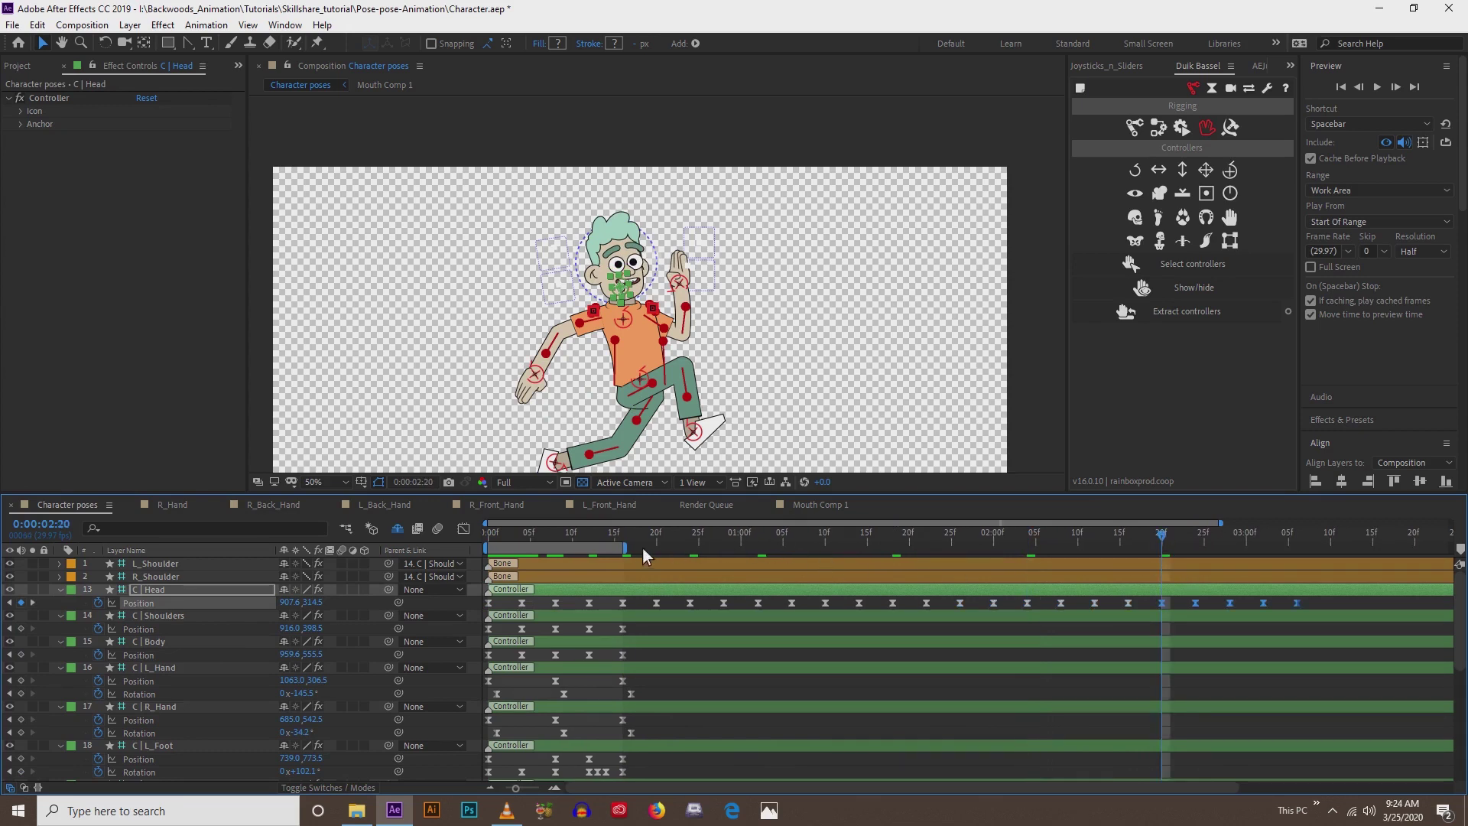
# - Repeat the C | Shoulders Position cycle with keyframe copies pasted at 0:00:00:16, 0:00:01:02 and 0:00:02:04, matching the length of the head keyframes
pyautogui.click(623, 538)
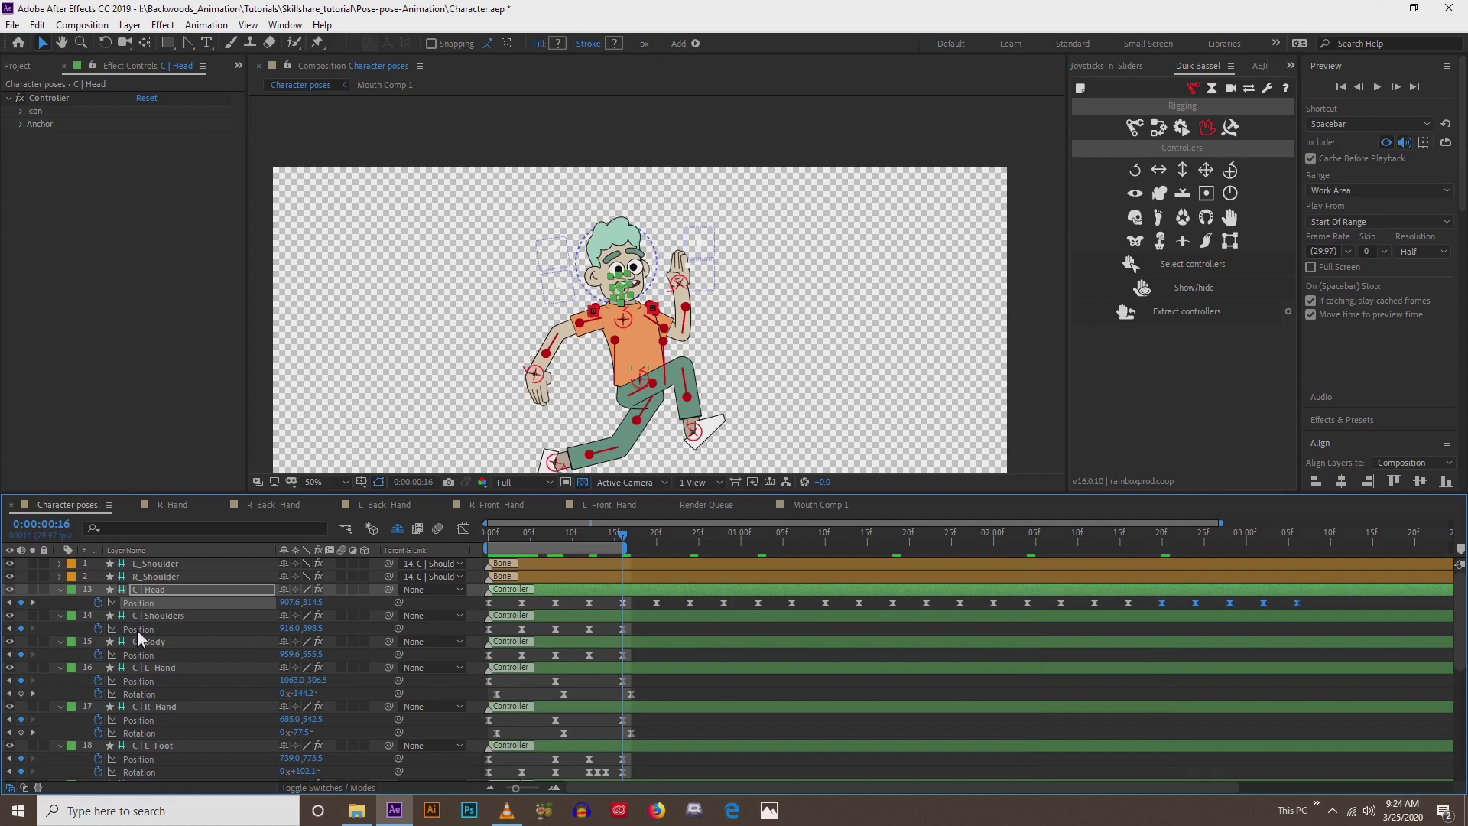
pyautogui.click(136, 628)
pyautogui.hotkey('ctrl', 'c')
pyautogui.hotkey('ctrl', 'v')
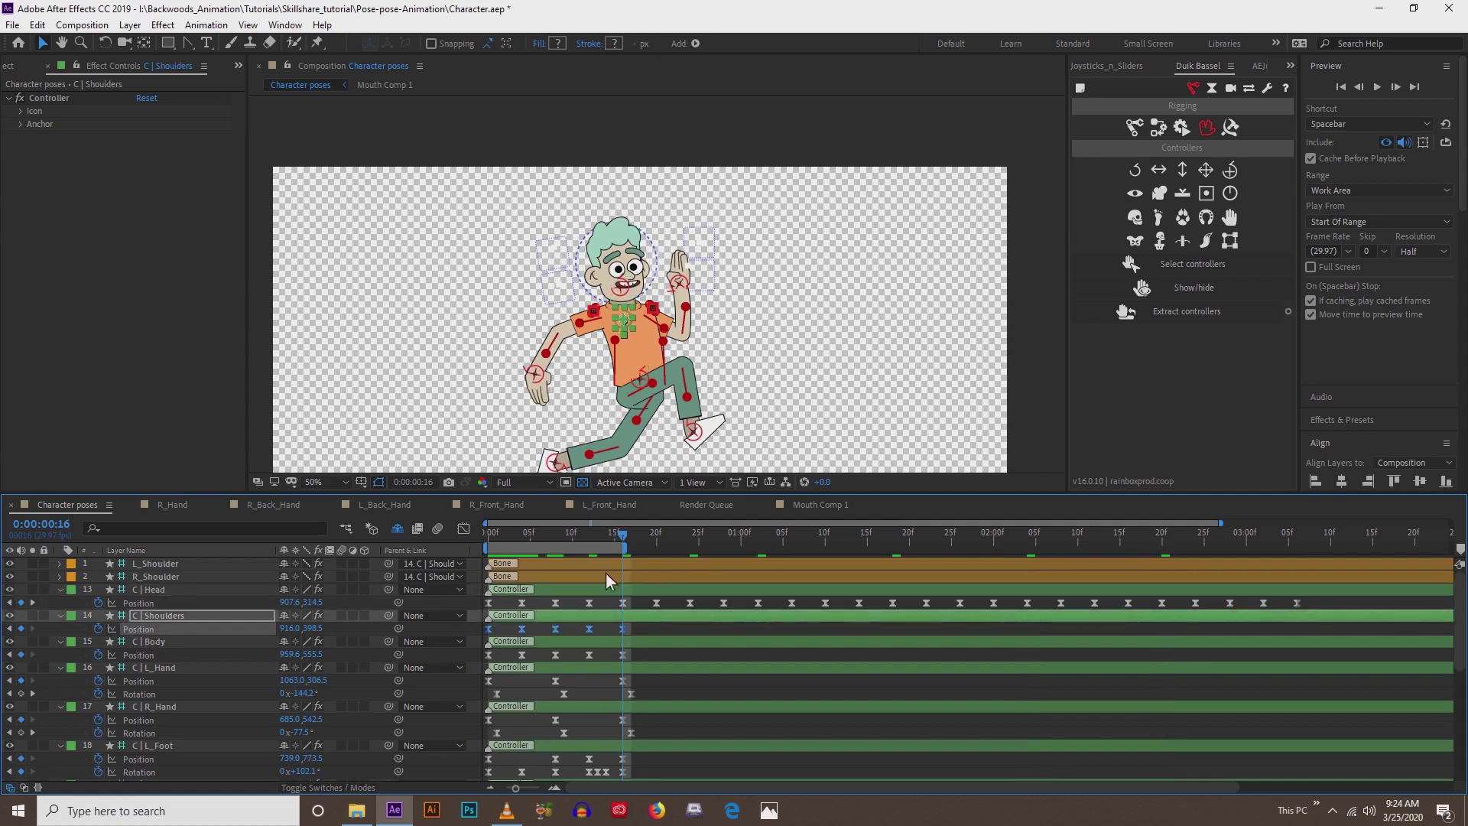
pyautogui.click(756, 538)
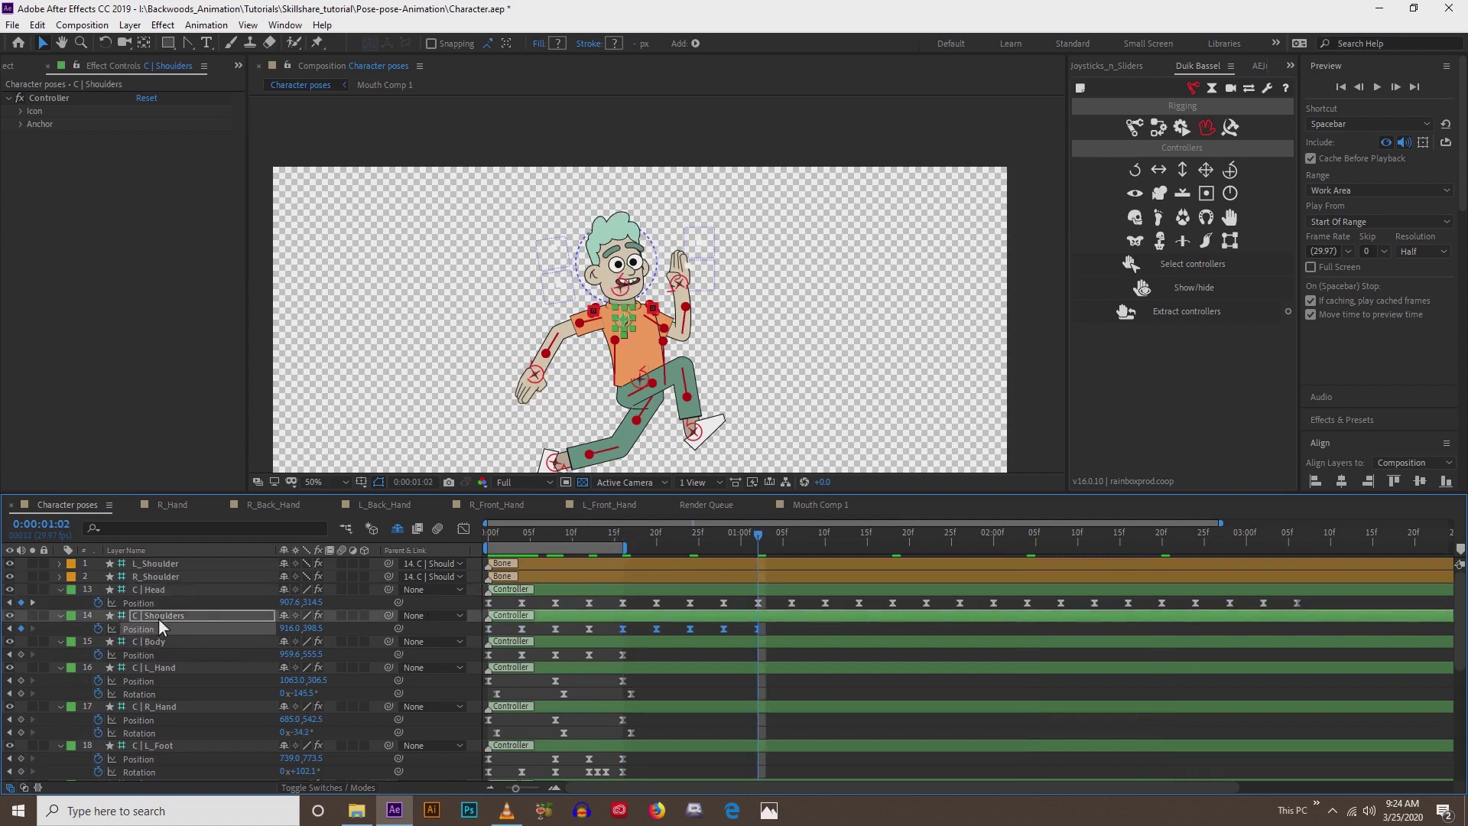
pyautogui.hotkey('ctrl', 'v')
pyautogui.moveTo(997, 548); pyautogui.dragTo(1028, 547)
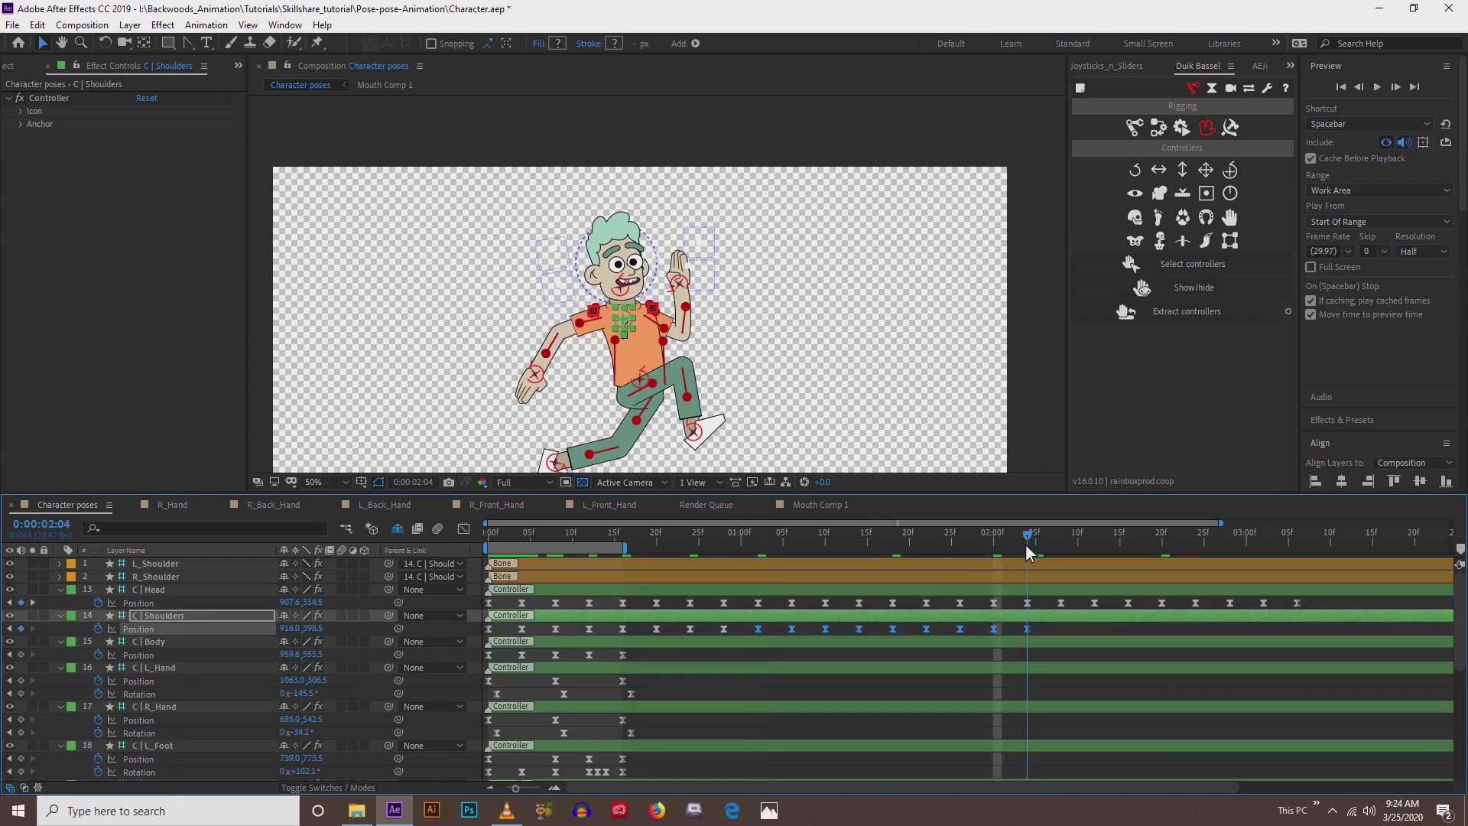
pyautogui.hotkey('ctrl', 'v')
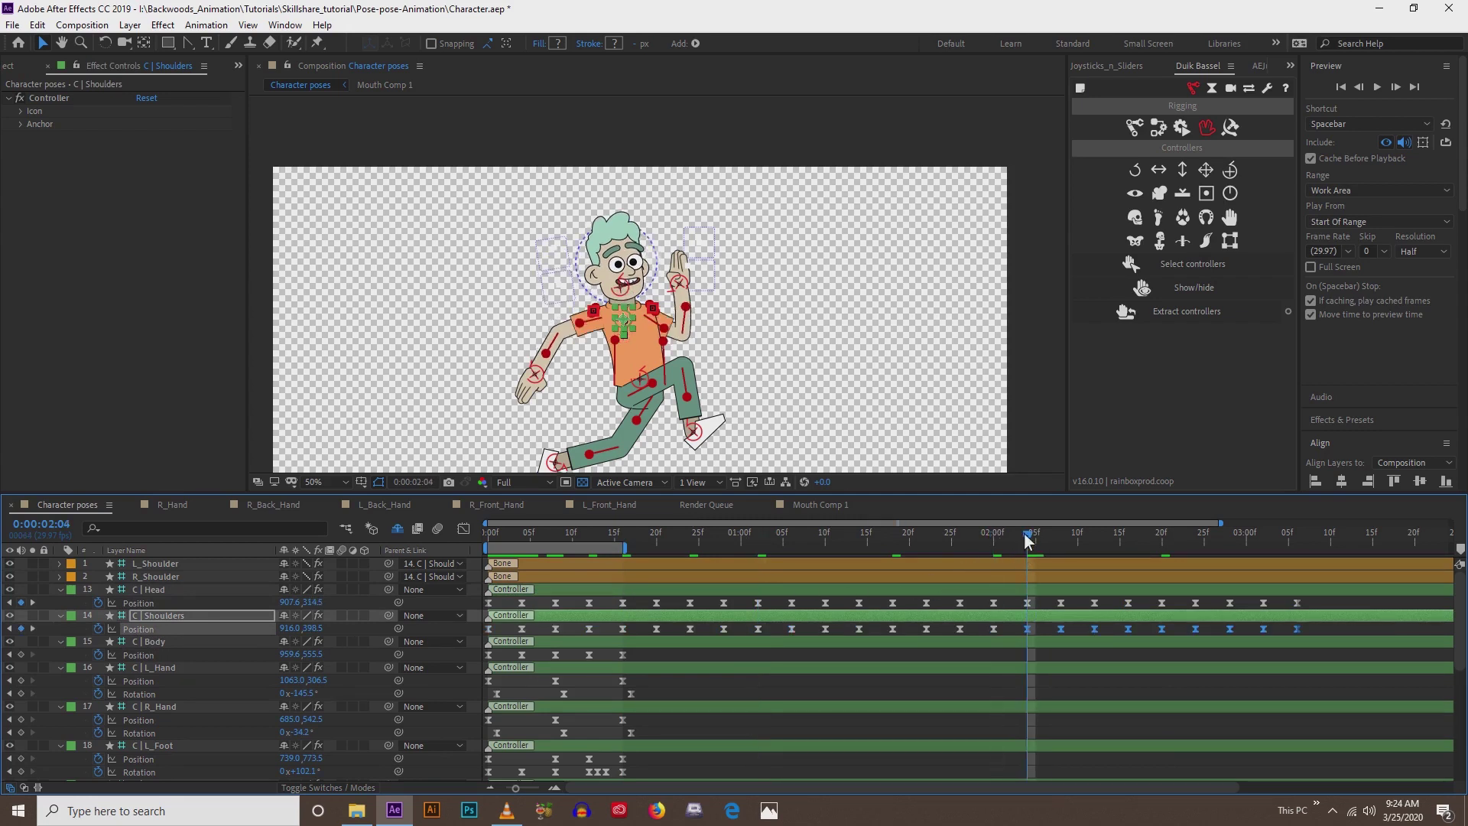
# - Repeat the C | Body Position cycle with keyframe copies pasted at 0:00:00:16, 0:00:01:02 and 0:00:02:03
pyautogui.click(623, 538)
pyautogui.click(141, 655)
pyautogui.hotkey('ctrl', 'v')
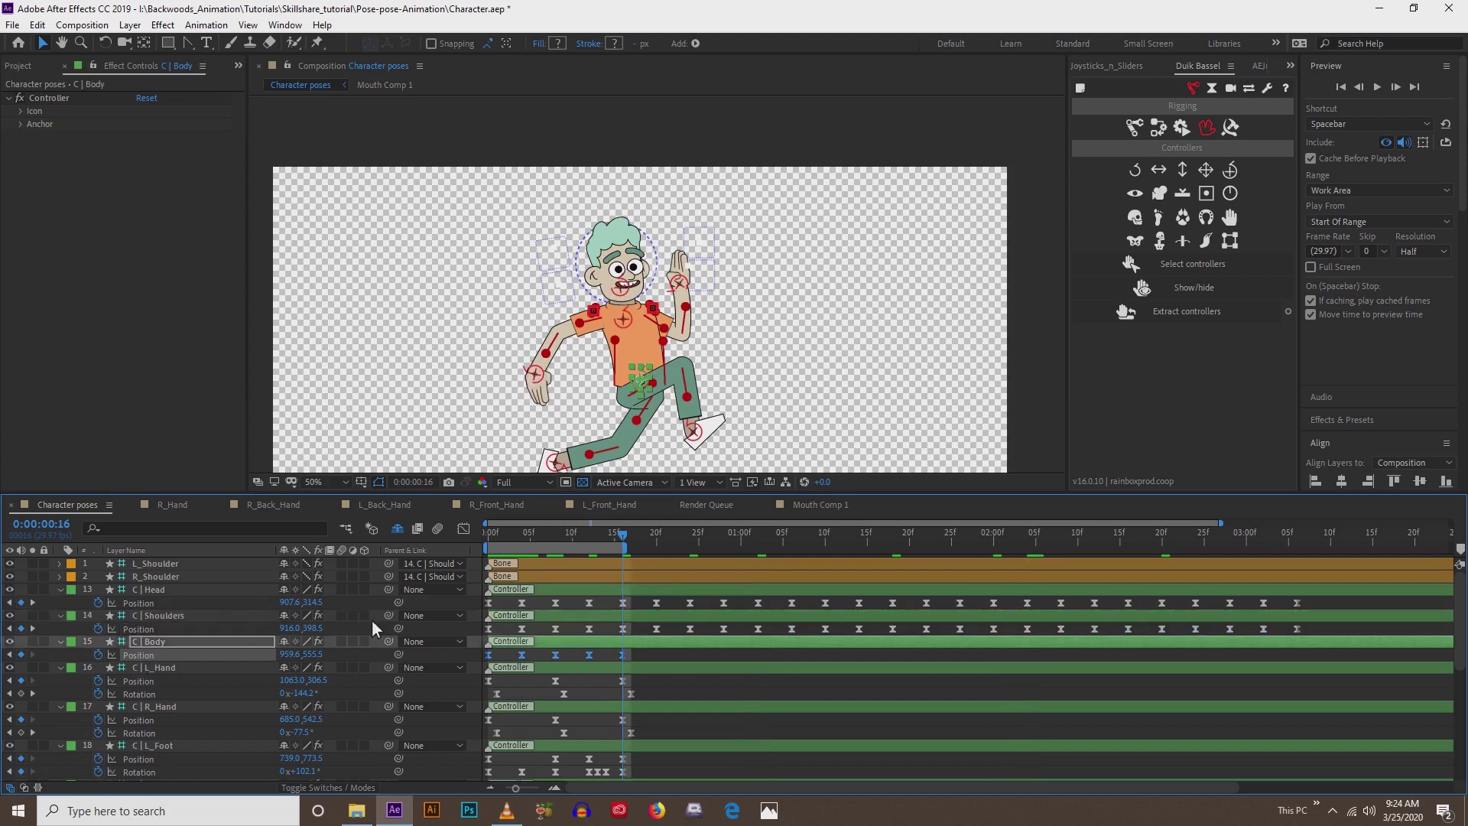
pyautogui.click(760, 543)
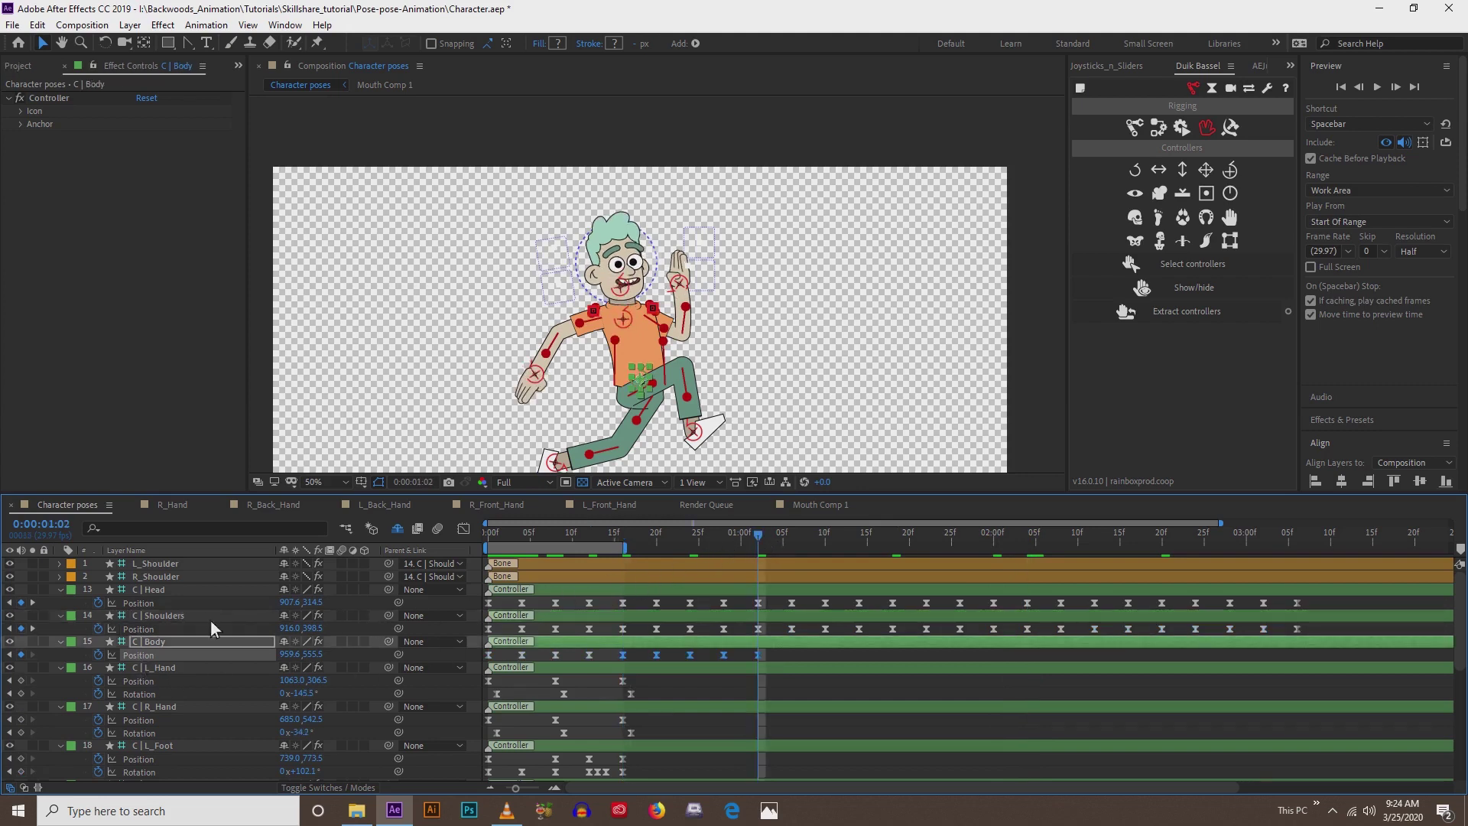
pyautogui.hotkey('ctrl', 'v')
pyautogui.click(1024, 544)
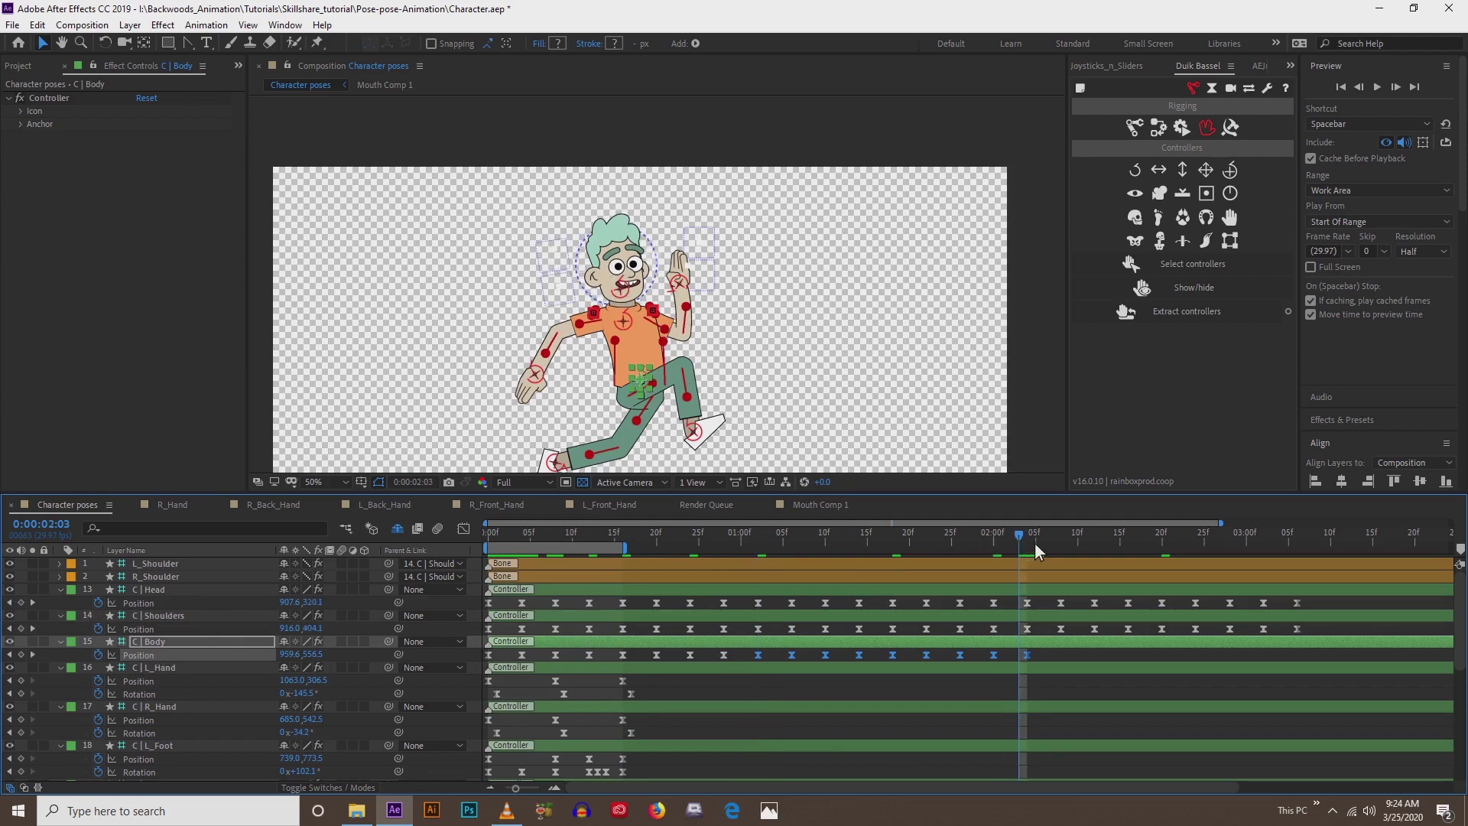
pyautogui.click(1019, 545)
pyautogui.hotkey('ctrl', 'v')
# - Copy the C | L_Hand Position and Rotation keyframes and paste a second cycle at 0:00:00:16
pyautogui.click(621, 544)
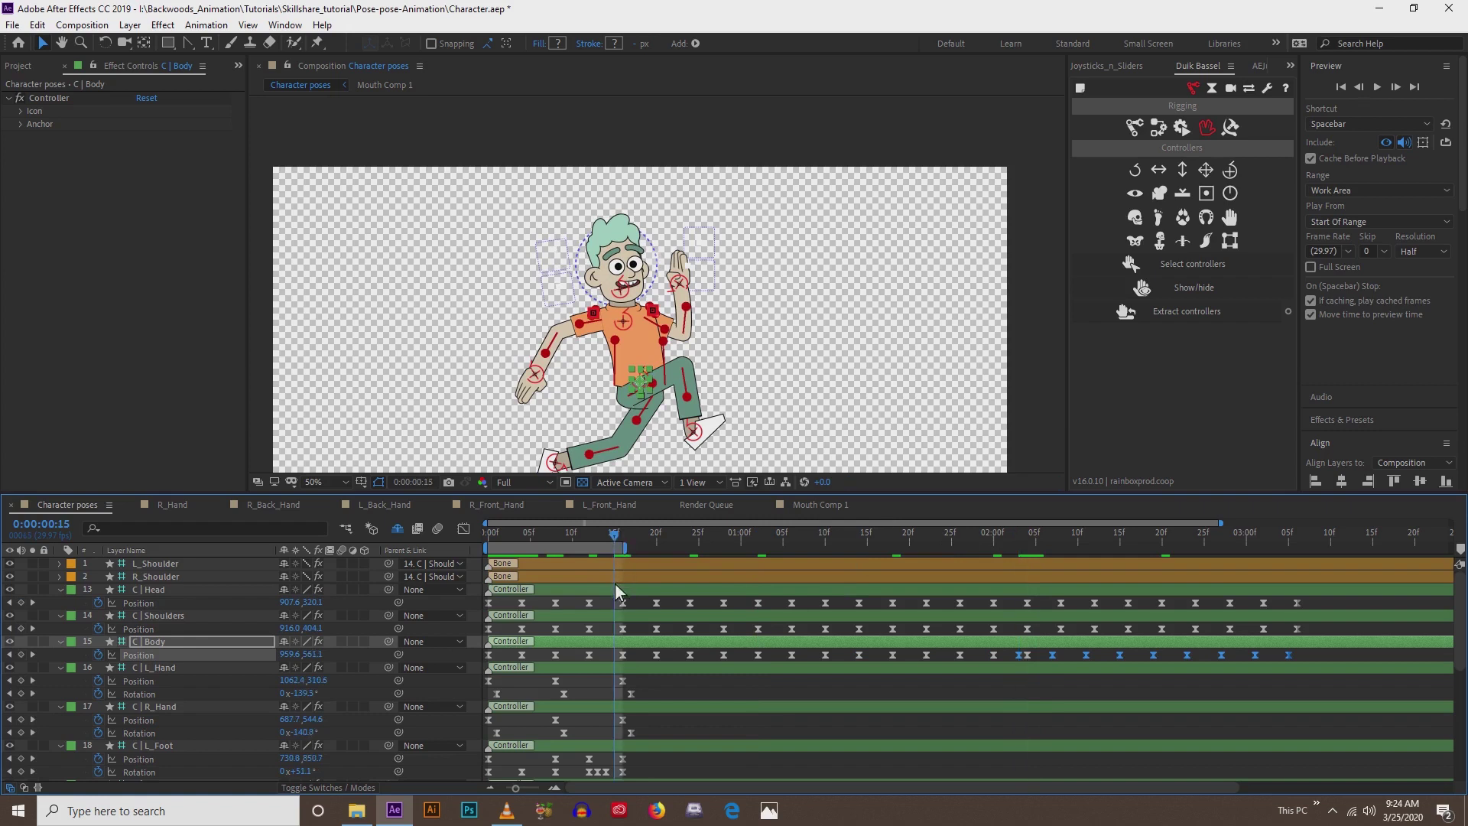
pyautogui.click(624, 540)
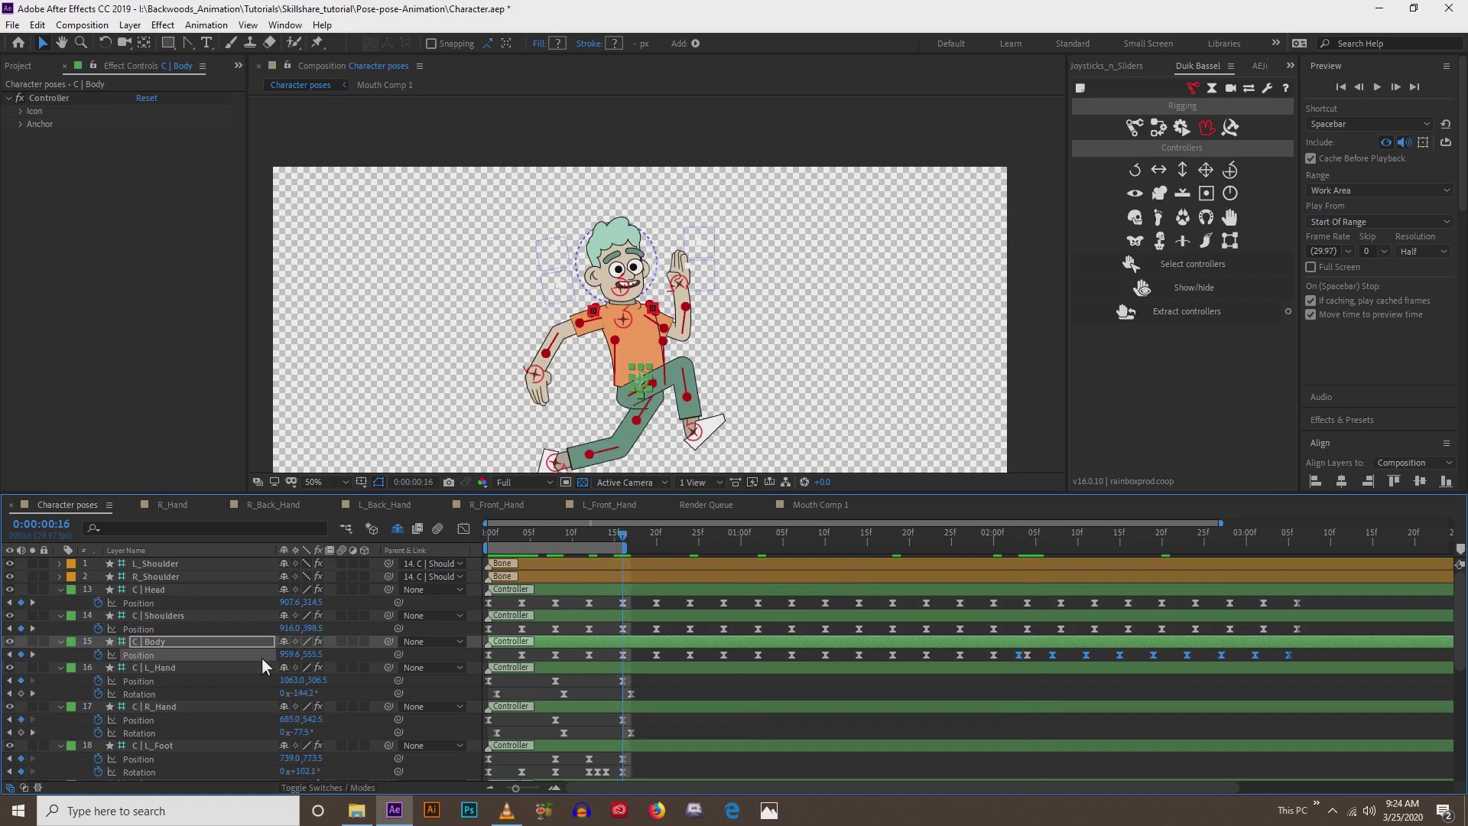
pyautogui.click(138, 681)
pyautogui.keyDown('shift'); pyautogui.click(138, 693); pyautogui.keyUp('shift')
pyautogui.hotkey('ctrl', 'c')
pyautogui.hotkey('ctrl', 'v')
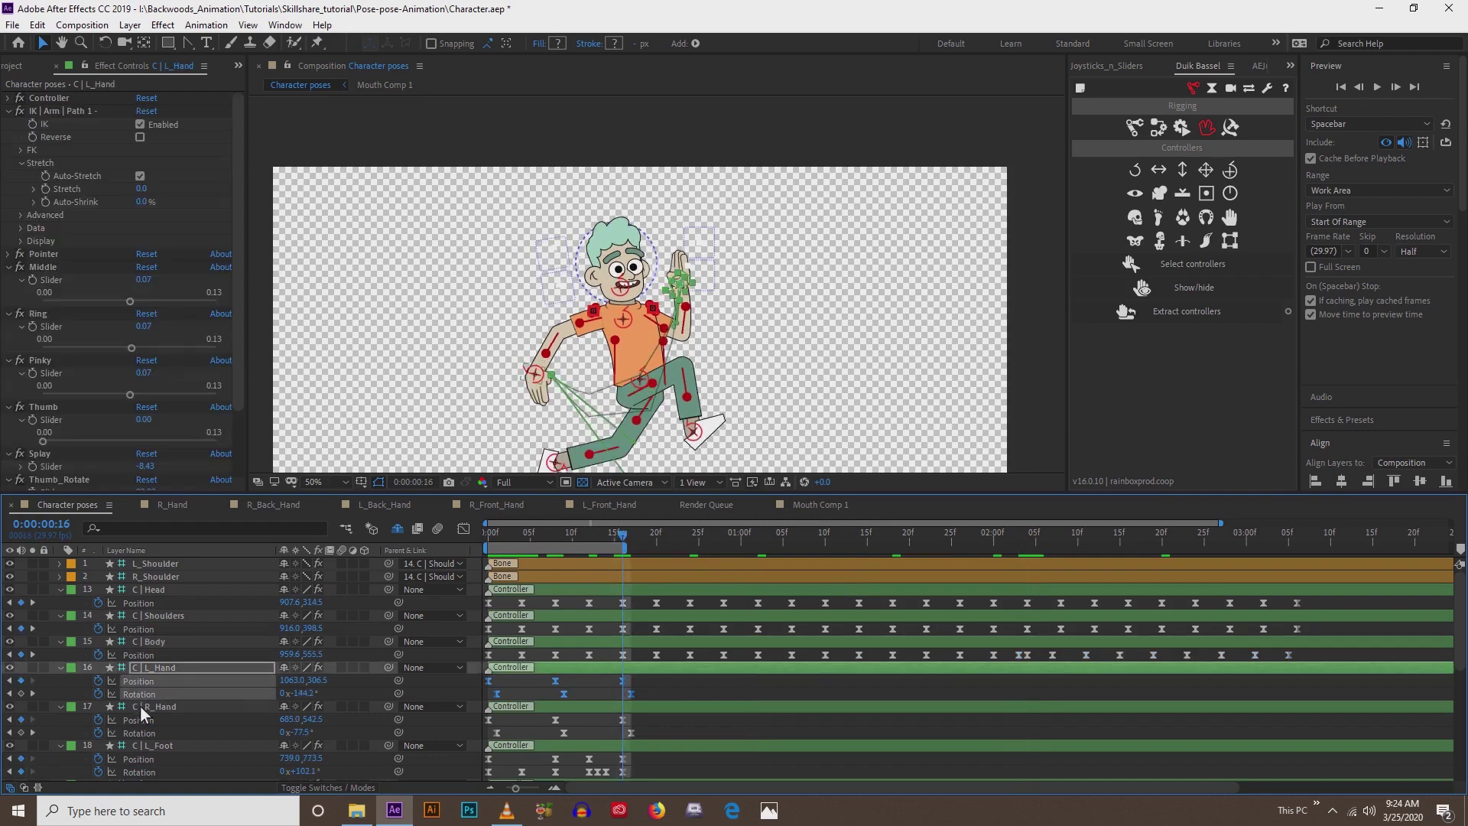
# - Copy all C | L_Hand Position and Rotation keyframes and paste them at 0:00:01:02 and 0:00:02:04
pyautogui.click(758, 537)
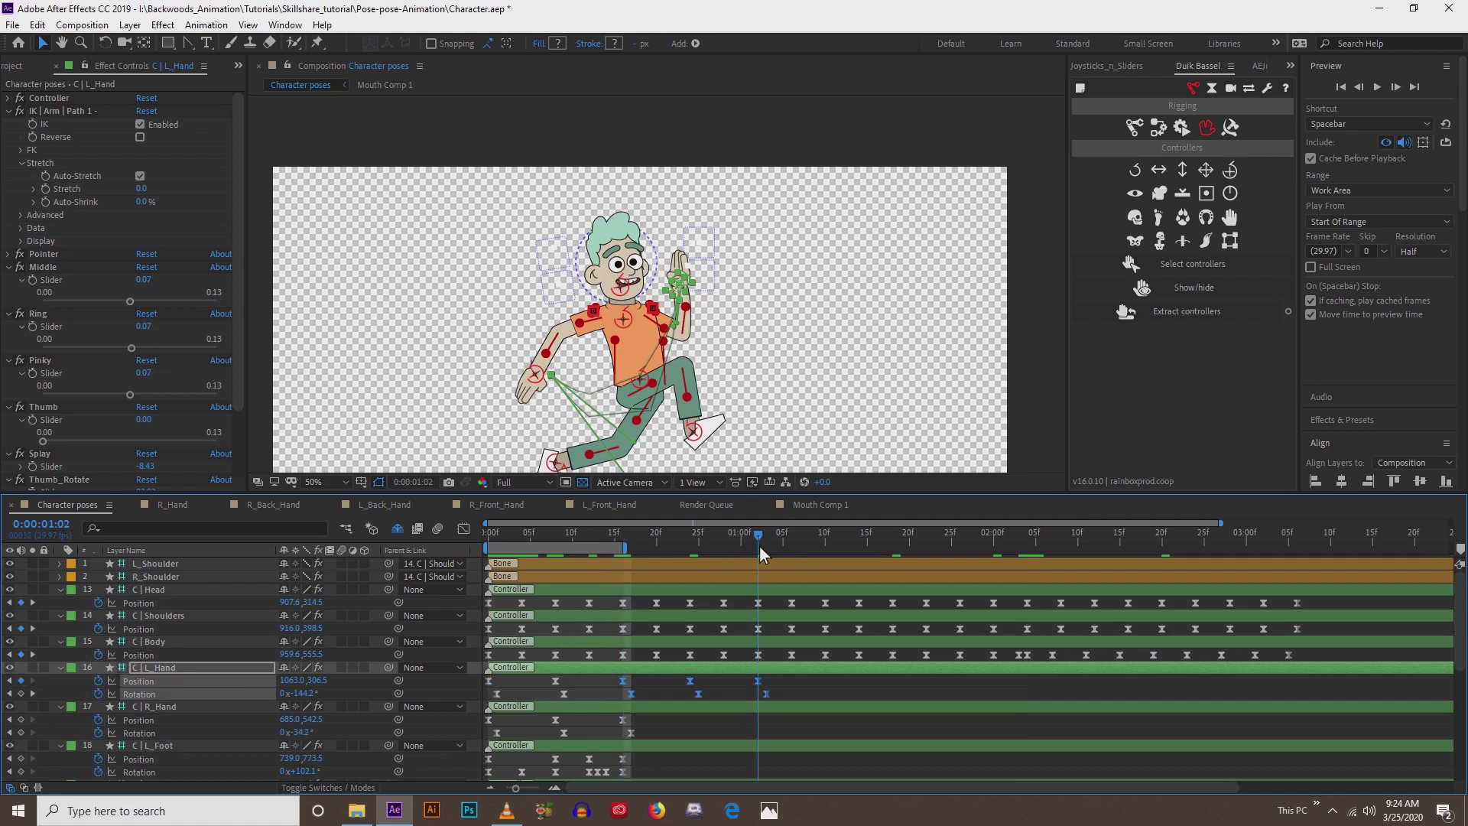
pyautogui.keyDown('ctrl'); pyautogui.click(143, 697); pyautogui.keyUp('ctrl')
pyautogui.keyDown('shift'); pyautogui.click(142, 697); pyautogui.keyUp('shift')
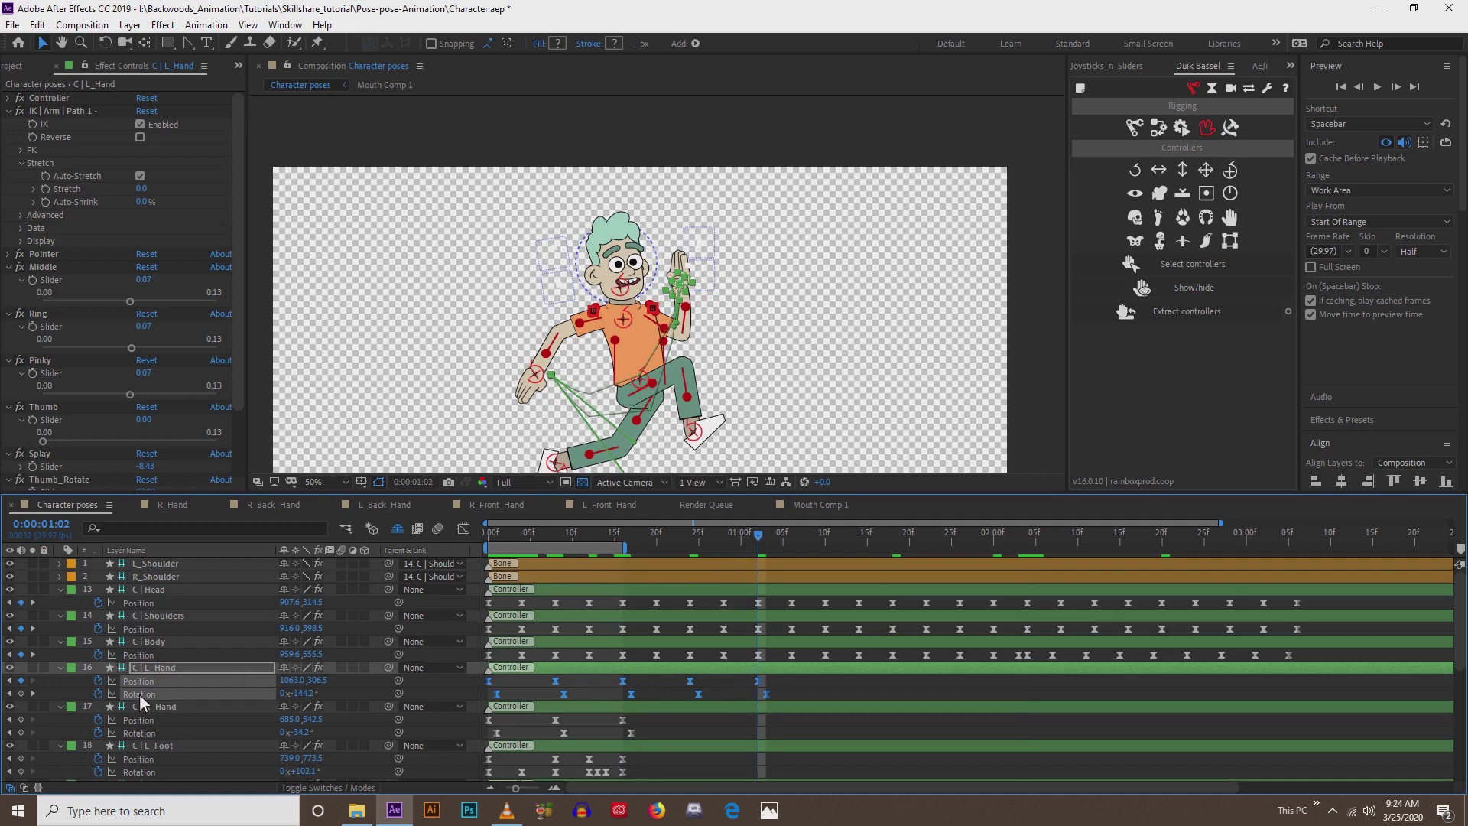
pyautogui.hotkey('ctrl', 'c')
pyautogui.hotkey('ctrl', 'v')
pyautogui.click(1026, 540)
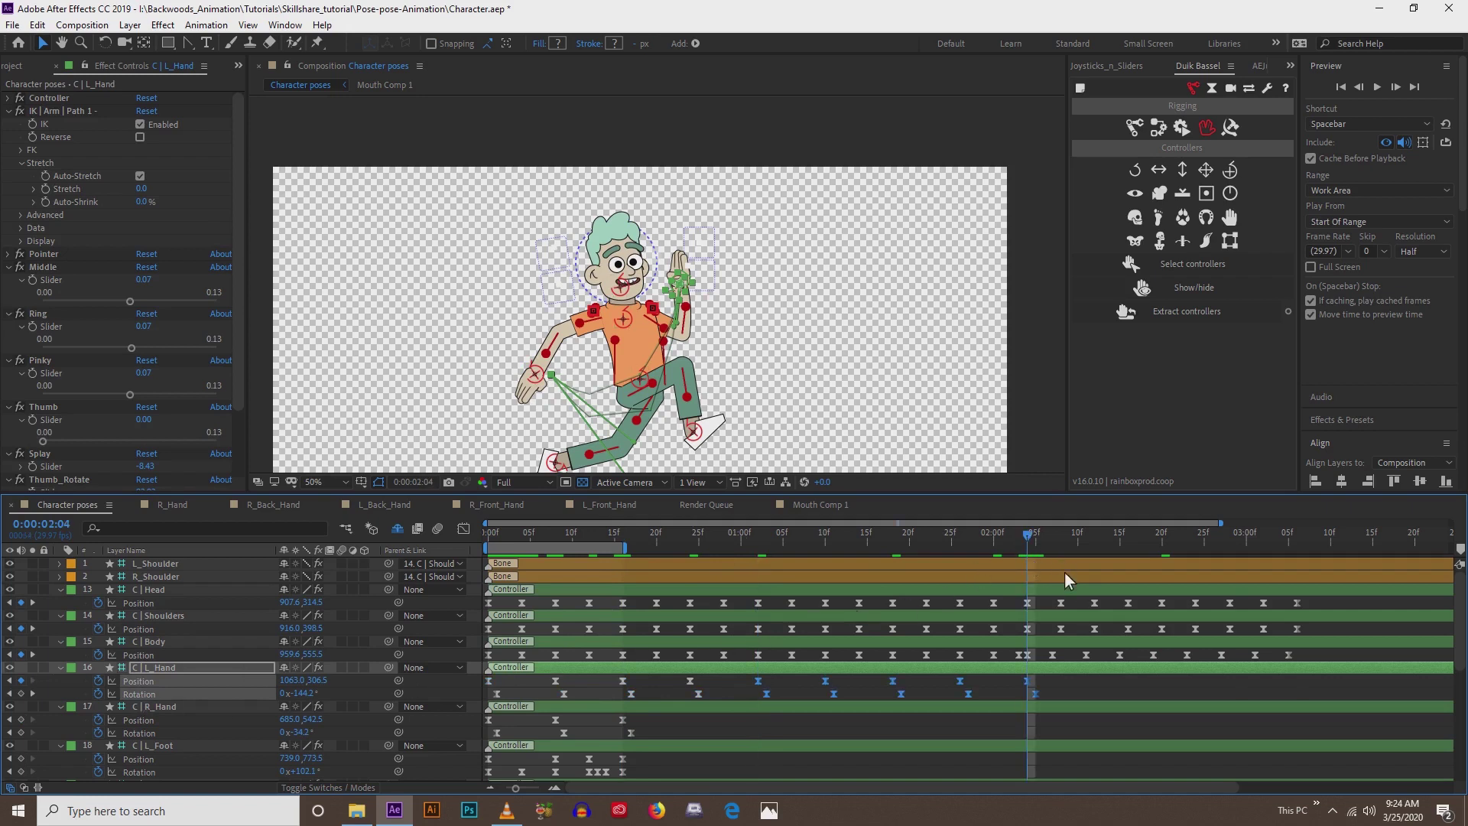
pyautogui.hotkey('ctrl', 'v')
# - Shift the last pasted group of C | Body Position keyframes one frame later so it starts at 0:00:02:04
pyautogui.click(1020, 657)
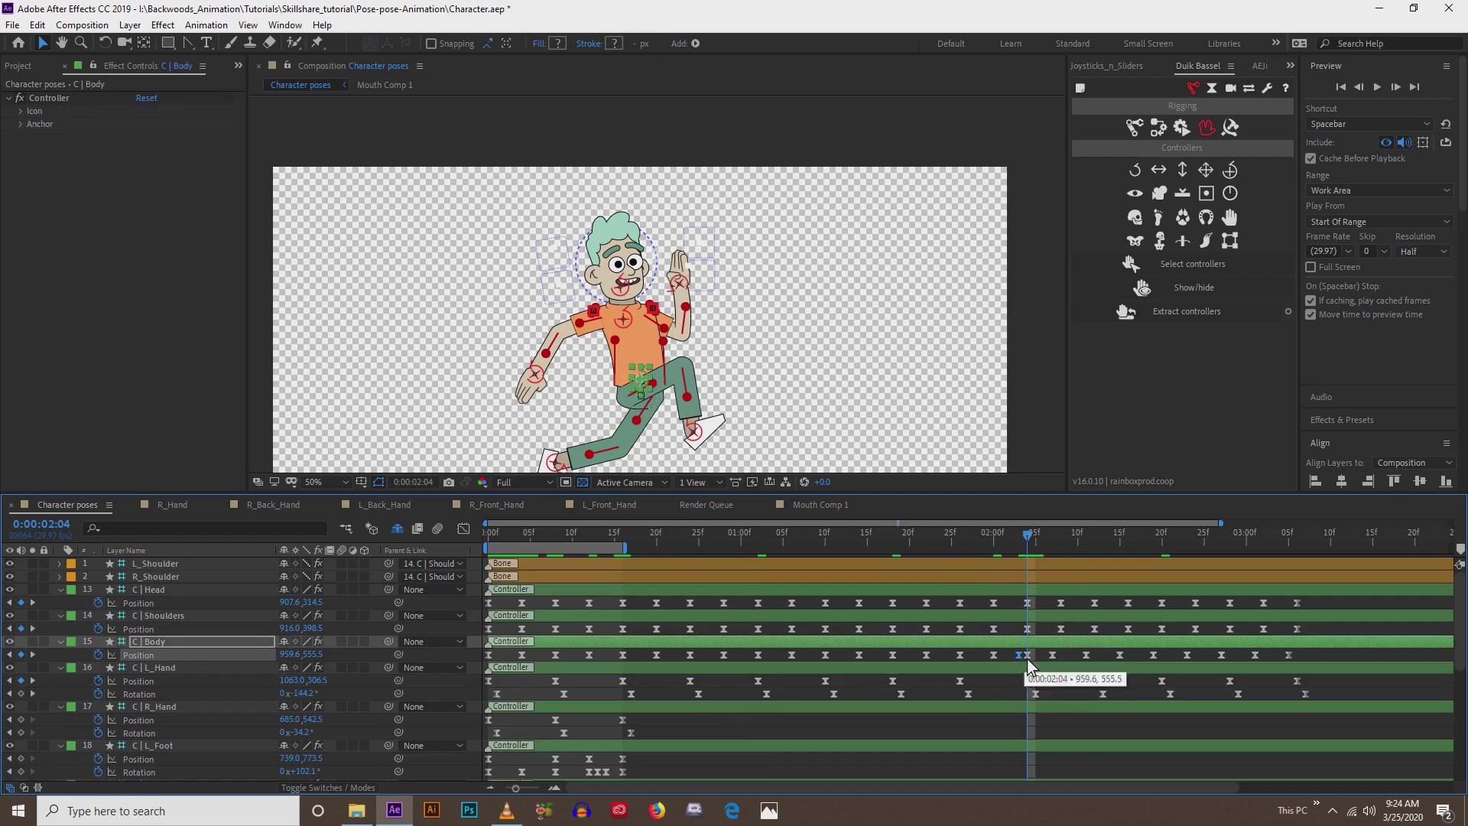
pyautogui.moveTo(1044, 653); pyautogui.dragTo(1310, 660)
pyautogui.moveTo(1053, 654); pyautogui.dragTo(1061, 655)
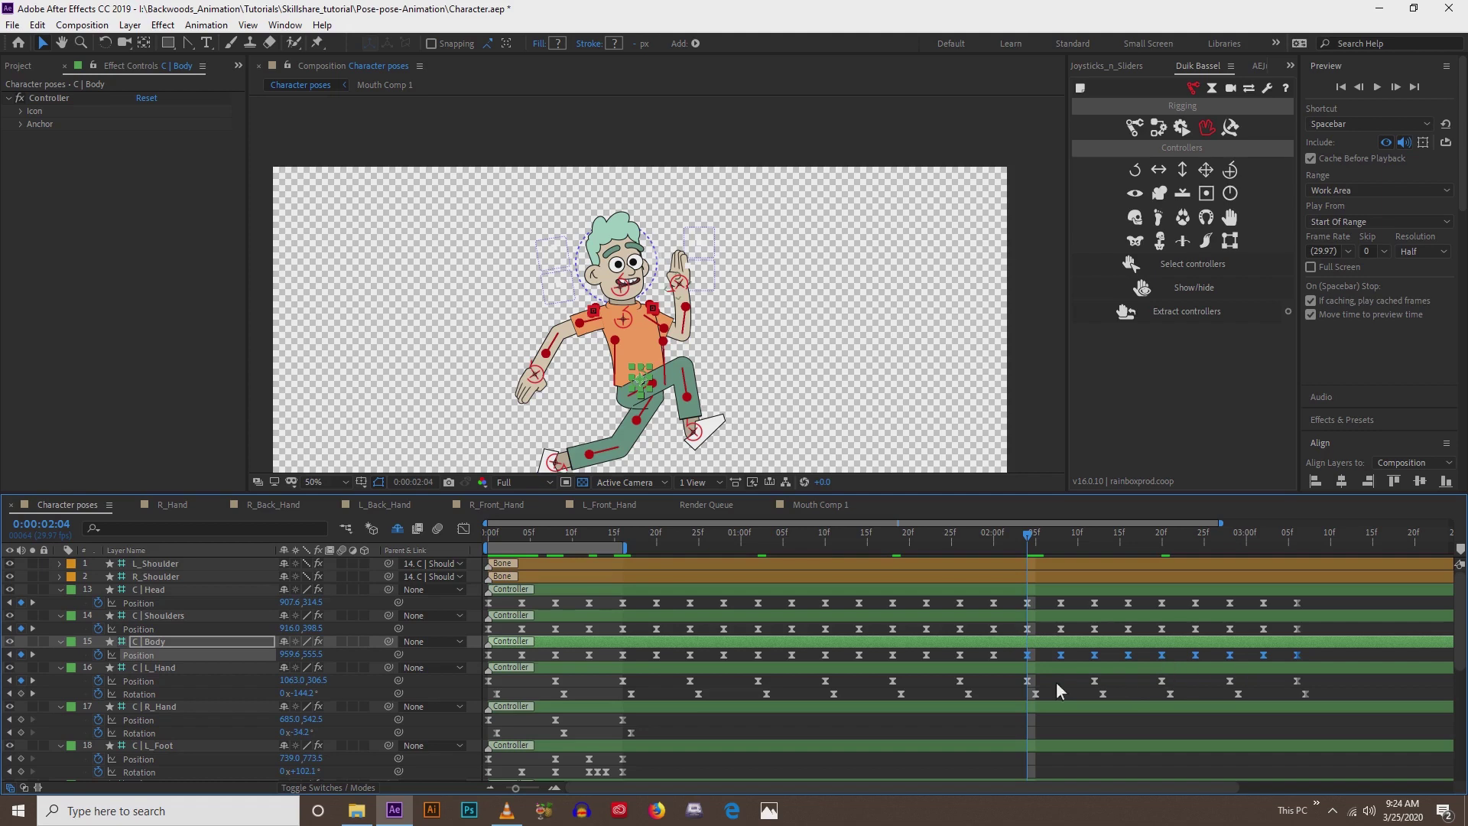
# - Duplicate the C | R_Hand Position and Rotation cycle by pasting a copy at 0:00:00:16
pyautogui.scroll(-1, 593, 616)
pyautogui.click(621, 538)
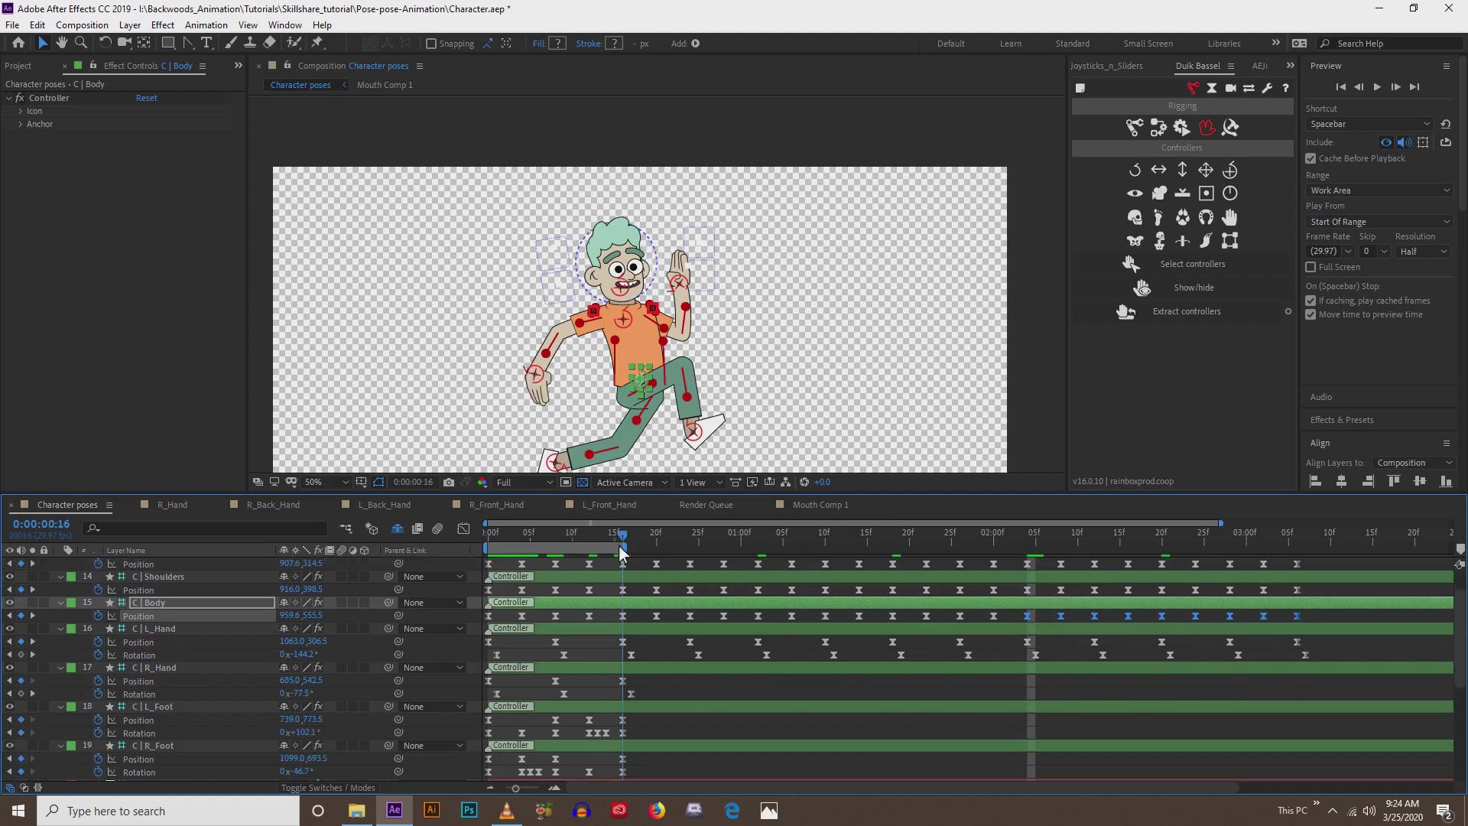
pyautogui.click(144, 681)
pyautogui.keyDown('shift'); pyautogui.click(140, 693); pyautogui.keyUp('shift')
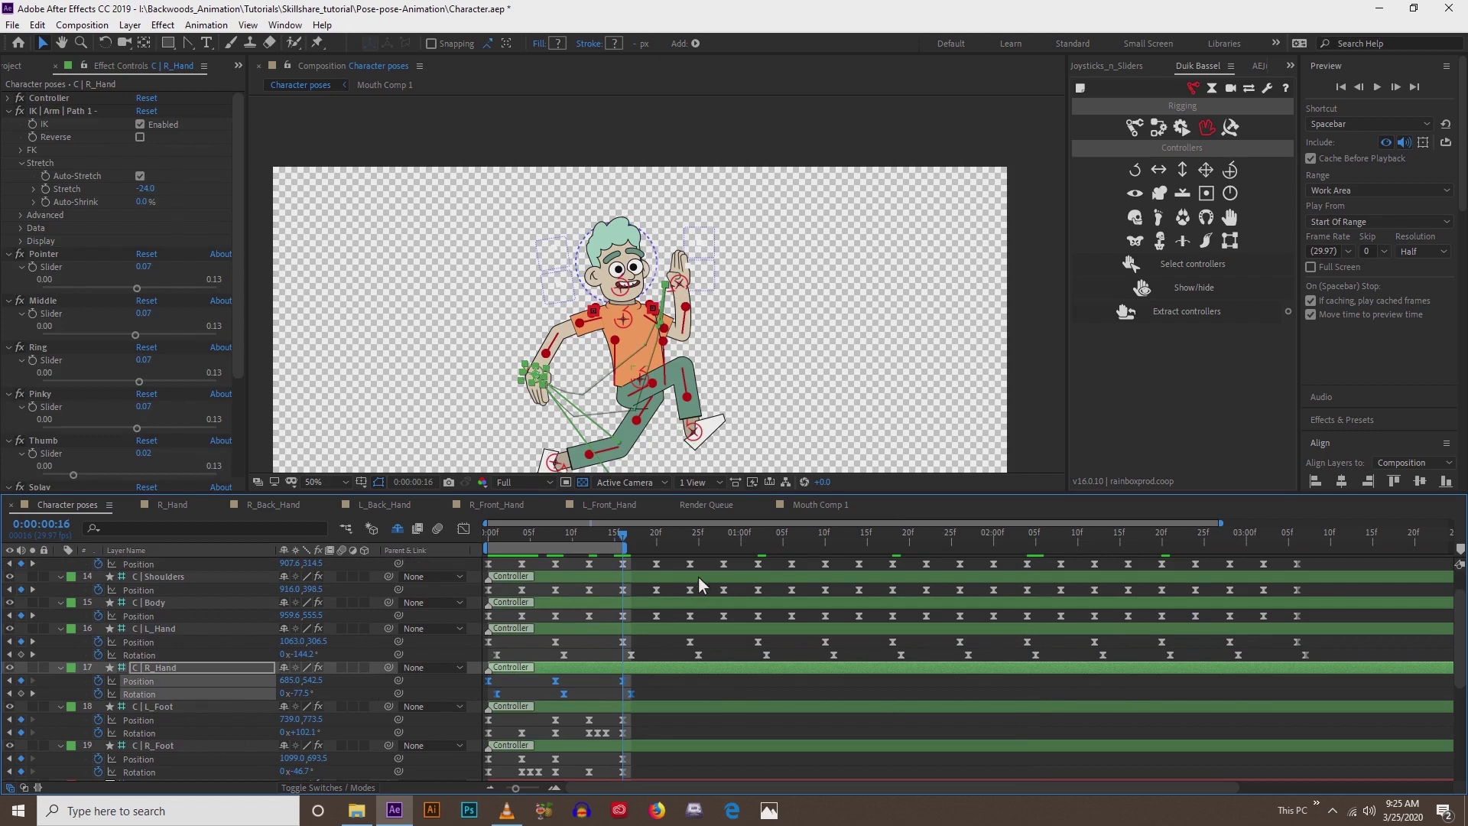
# - Extend the C | R_Hand Position and Rotation cycle with keyframe copies at 0:00:01:02 and 0:00:02:04
pyautogui.click(750, 542)
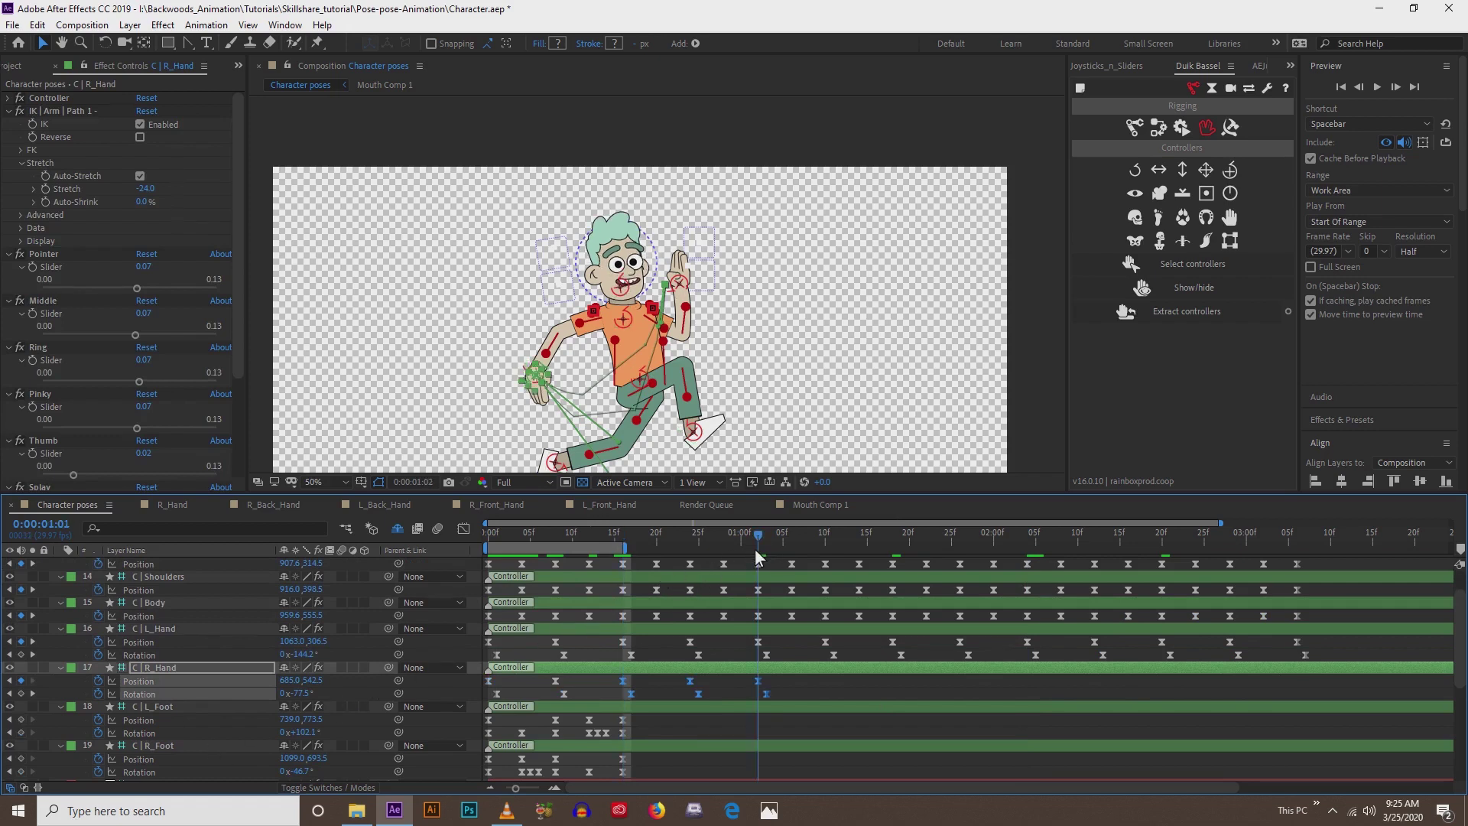
pyautogui.click(757, 537)
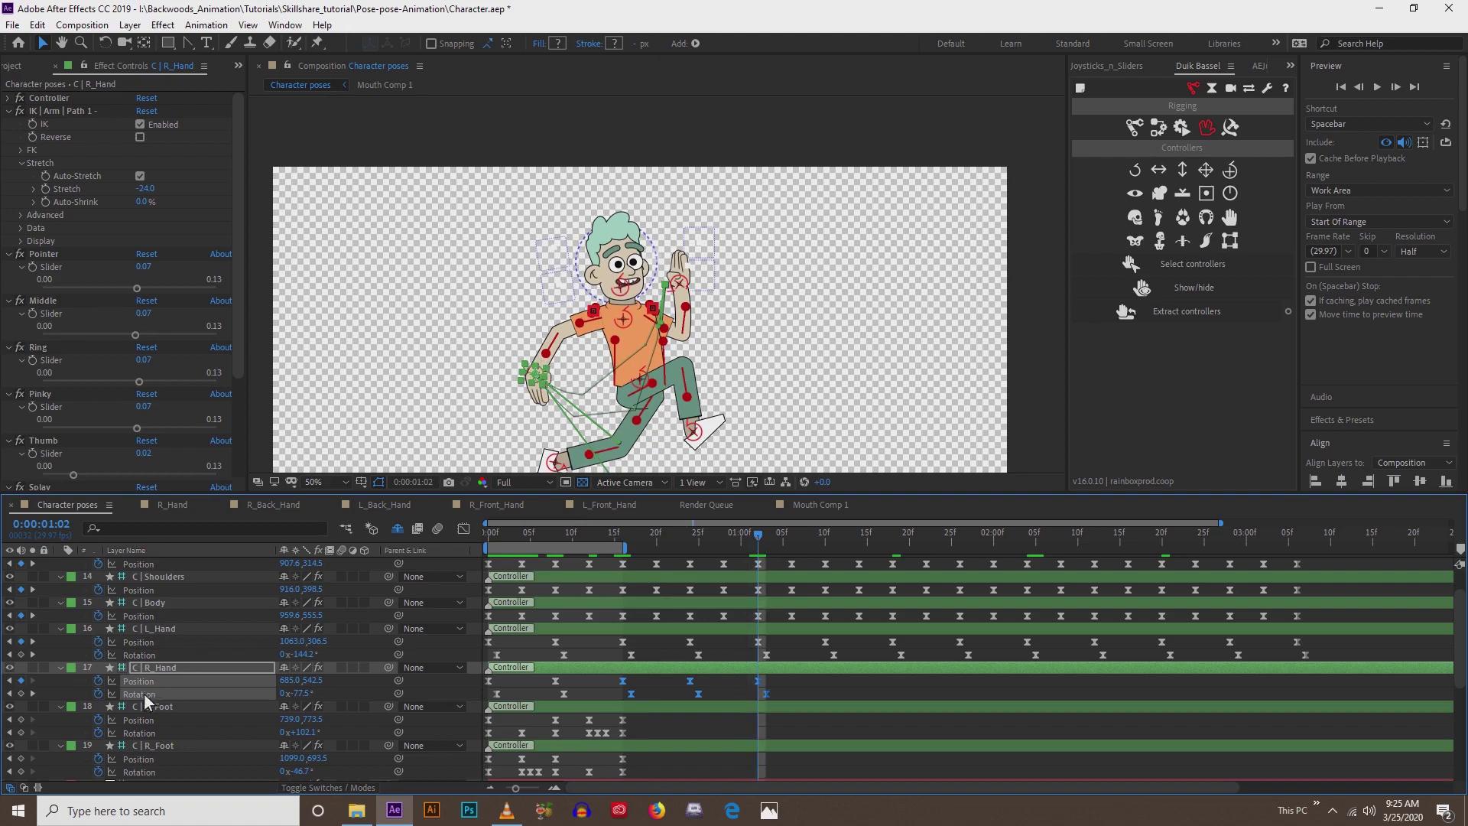
pyautogui.hotkey('ctrl', 'c')
pyautogui.hotkey('ctrl', 'v')
pyautogui.click(1022, 535)
pyautogui.click(1025, 535)
pyautogui.hotkey('ctrl', 'v')
pyautogui.scroll(-2, 631, 619)
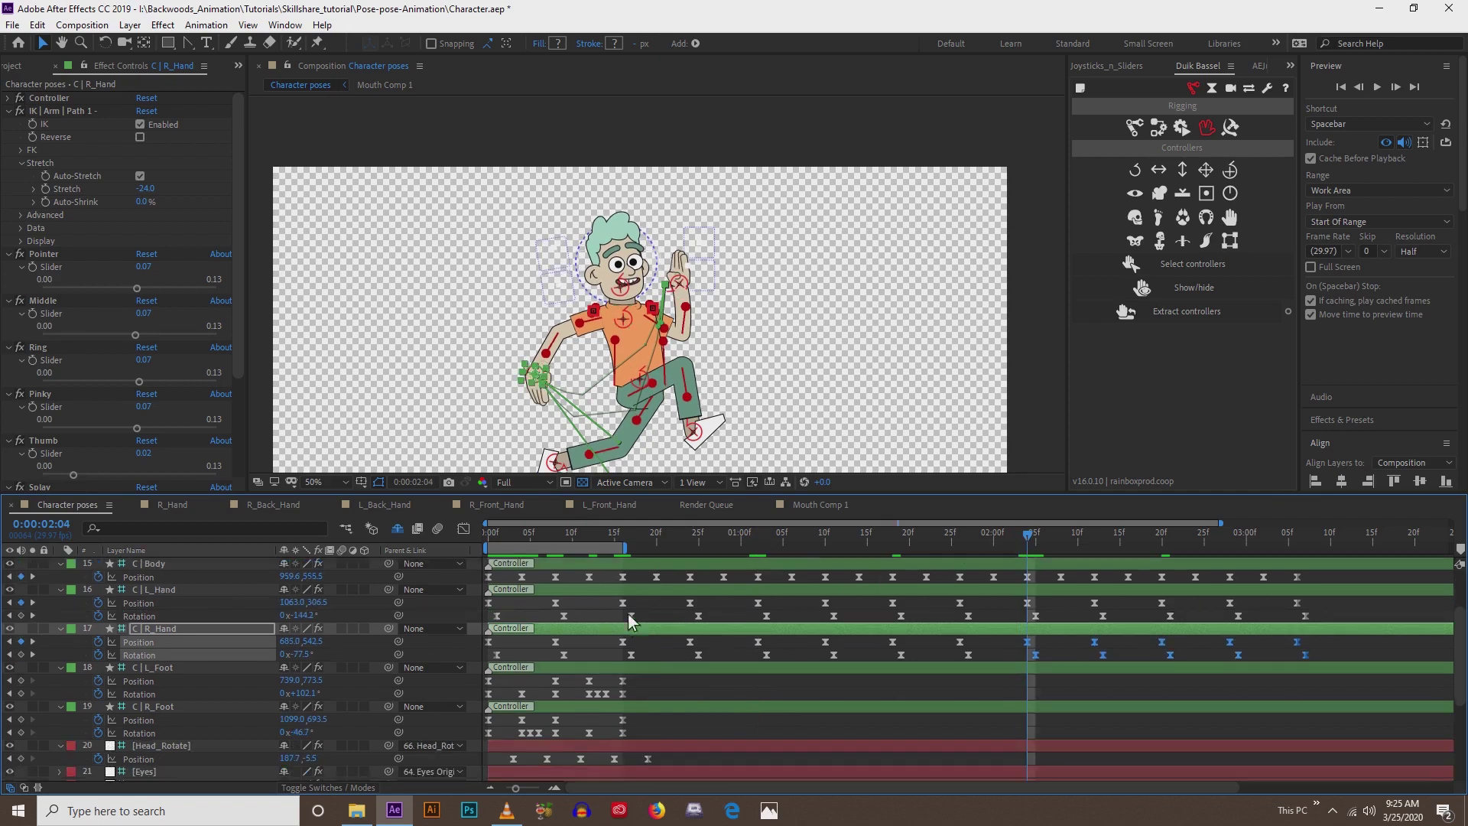
# - Repeat the C | L_Foot Position and Rotation cycle with keyframe copies pasted at 0:00:00:16, 0:00:01:02 and 0:00:02:04
pyautogui.click(622, 535)
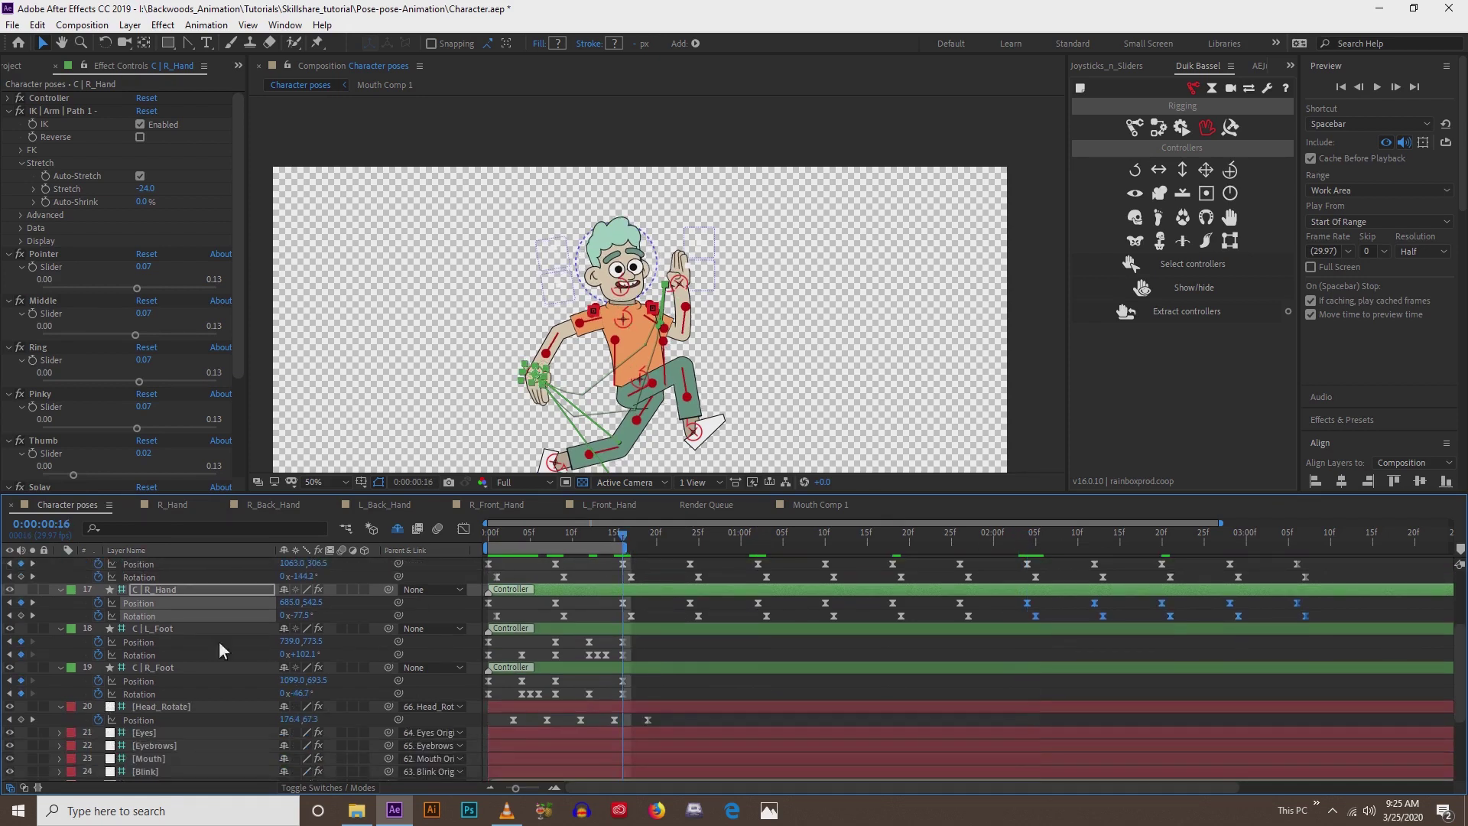
pyautogui.click(134, 641)
pyautogui.keyDown('shift'); pyautogui.click(143, 655); pyautogui.keyUp('shift')
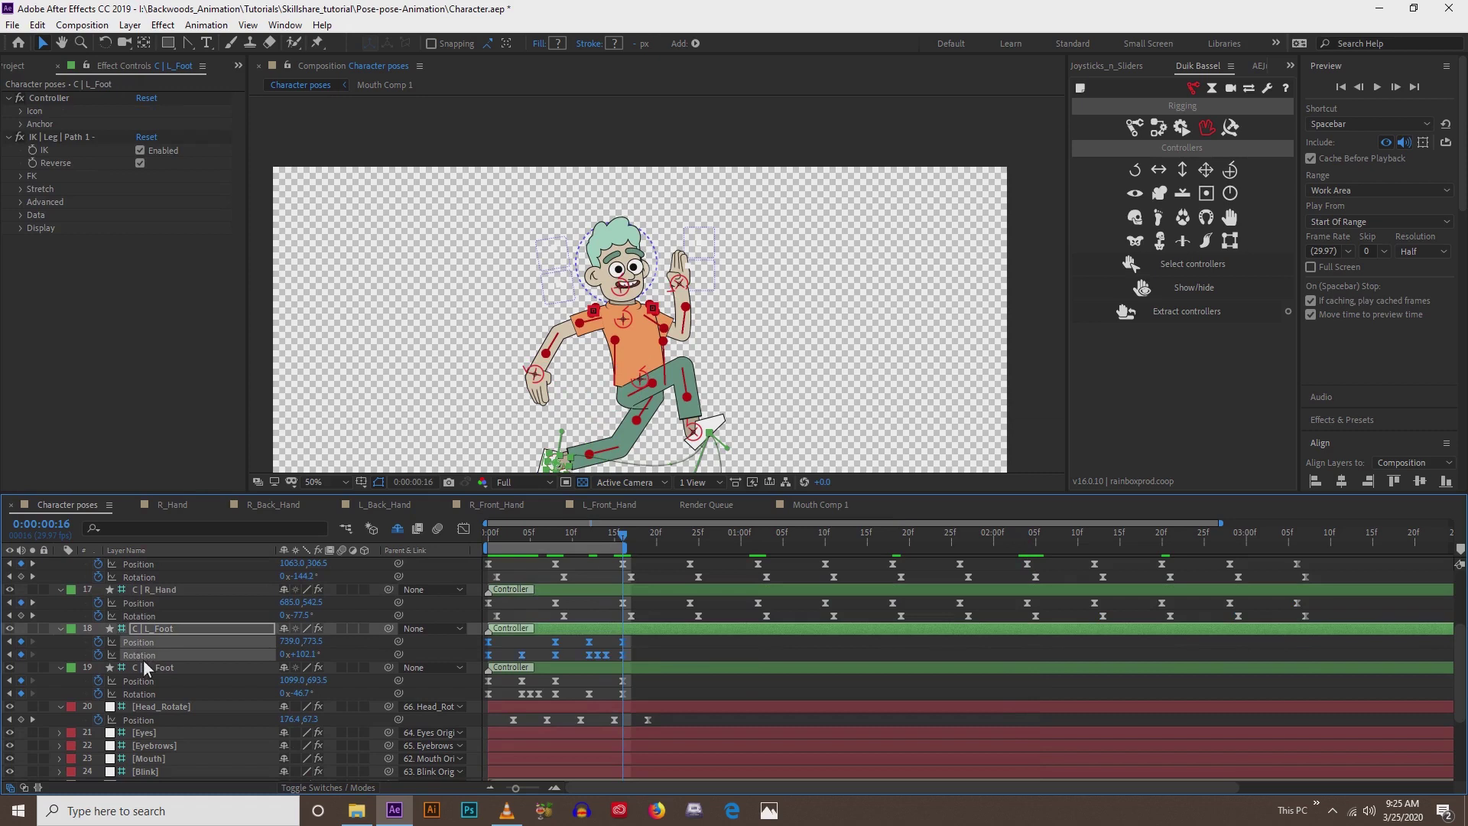
pyautogui.hotkey('ctrl', 'v')
pyautogui.click(760, 538)
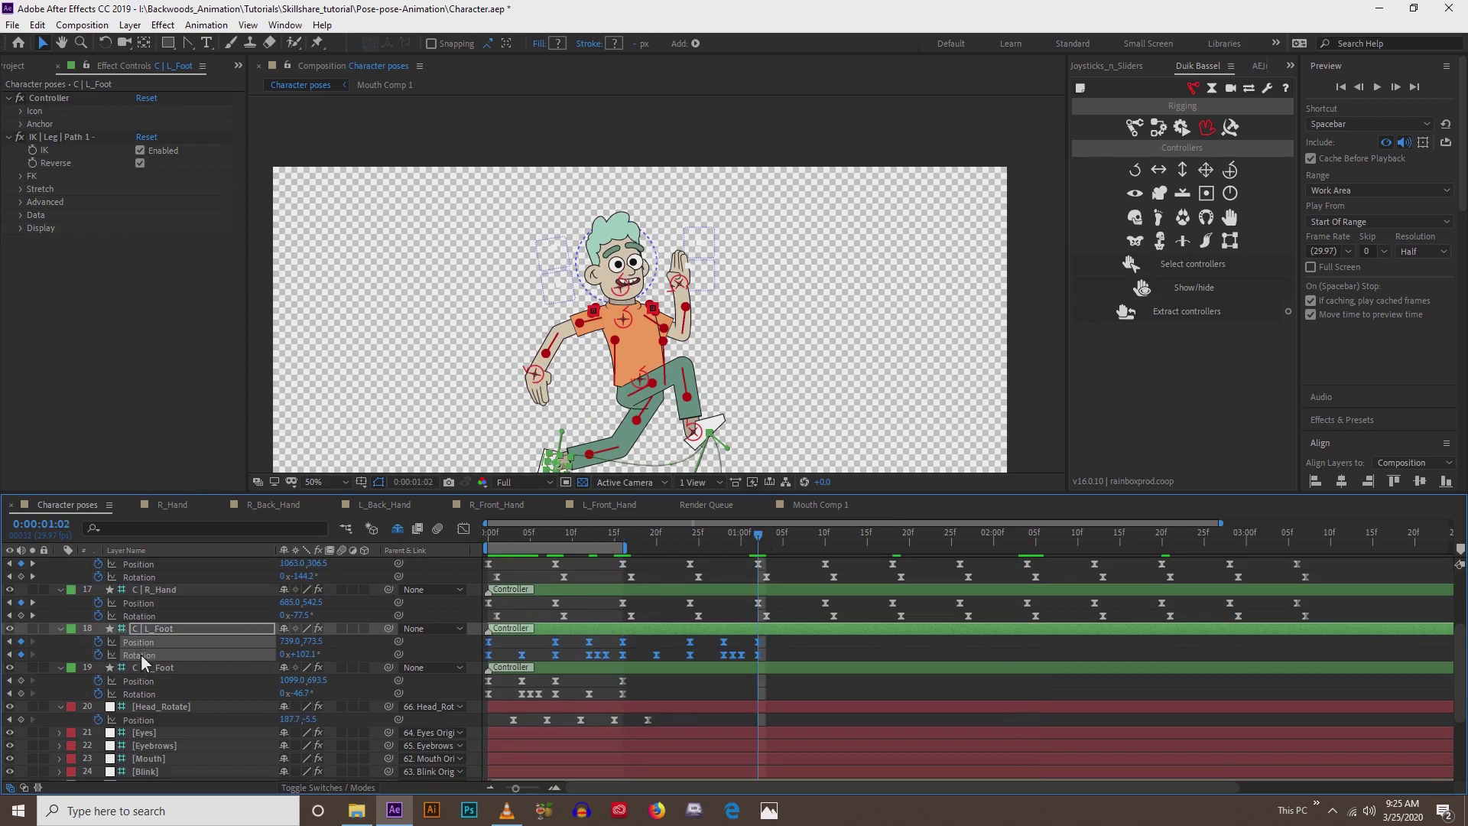
pyautogui.hotkey('ctrl', 'v')
pyautogui.click(1030, 544)
pyautogui.hotkey('ctrl', 'v')
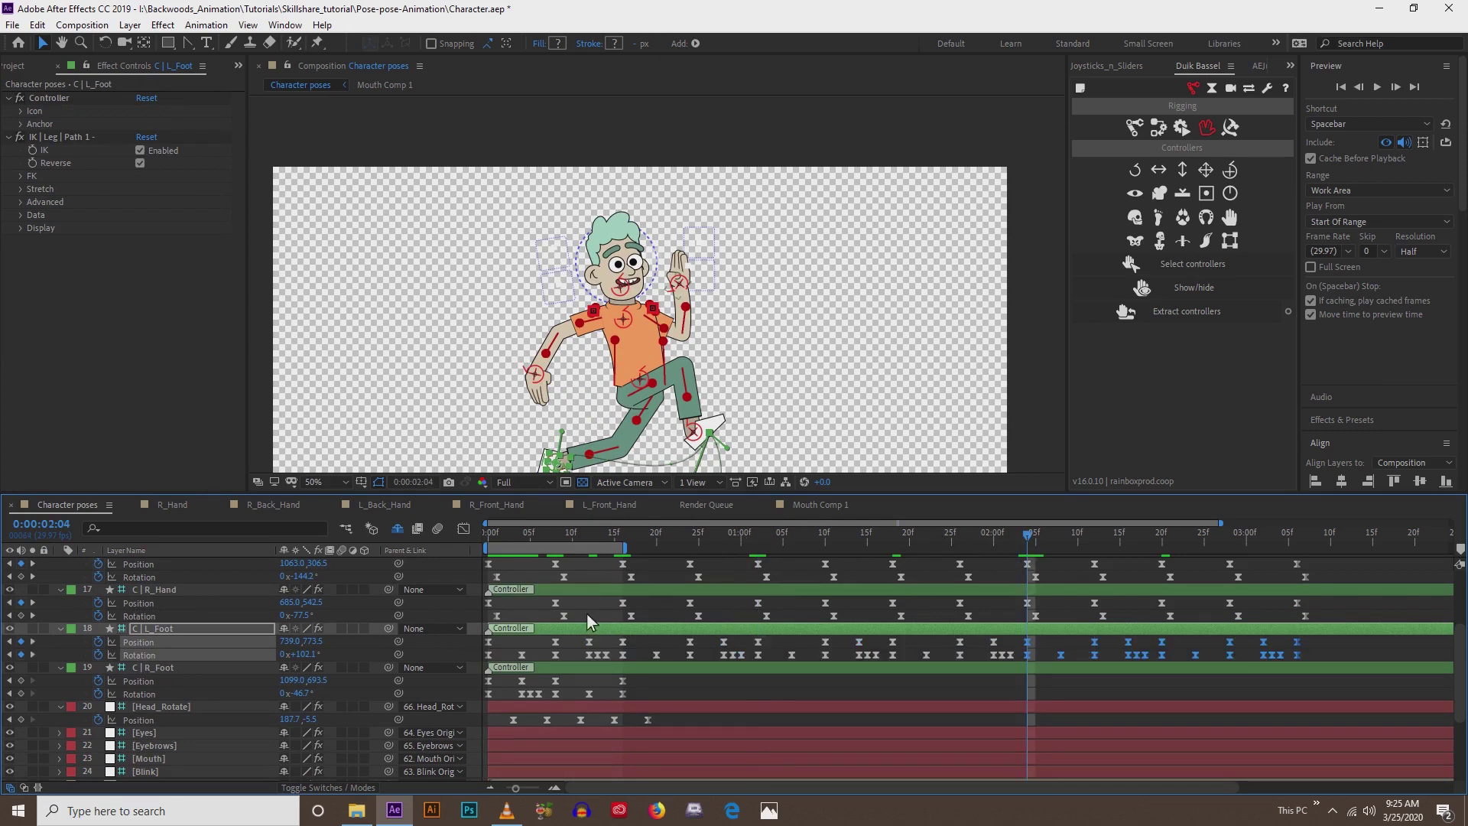
# - Repeat the C | R_Foot Position and Rotation cycle with keyframe copies pasted at 0:00:00:16, 0:00:01:02 and 0:00:02:04
pyautogui.click(624, 539)
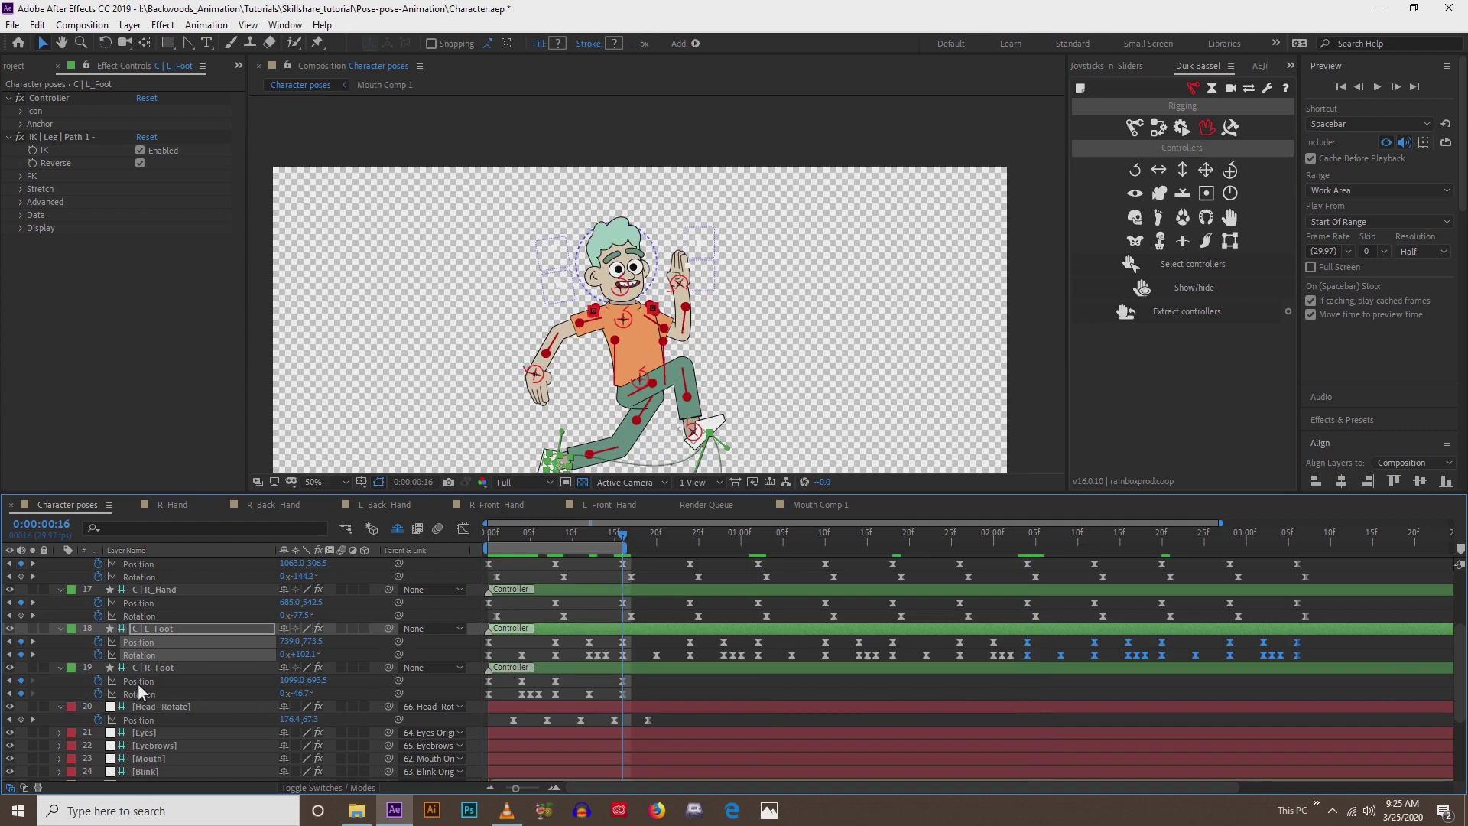
pyautogui.click(139, 692)
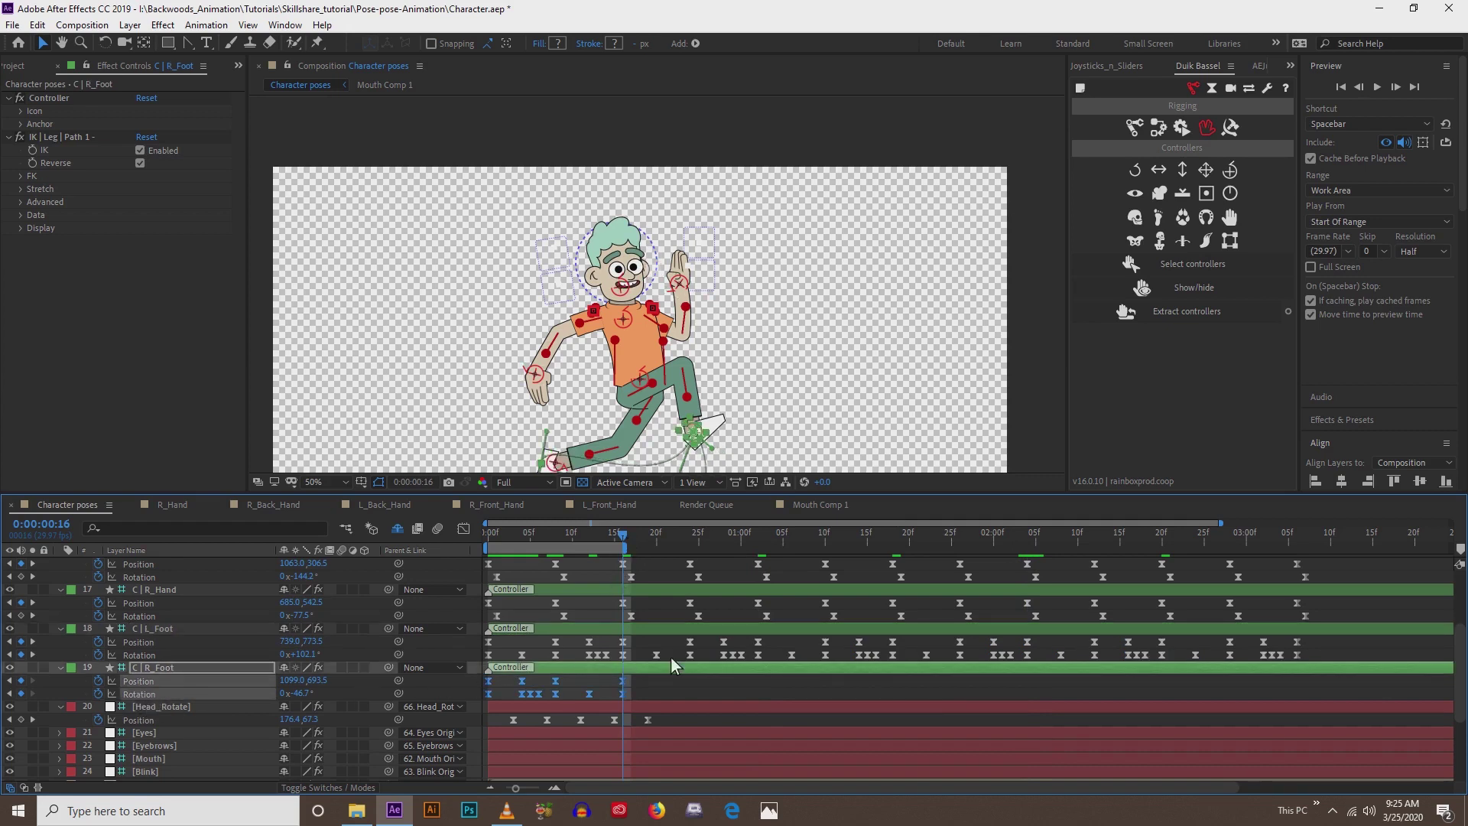
pyautogui.click(759, 535)
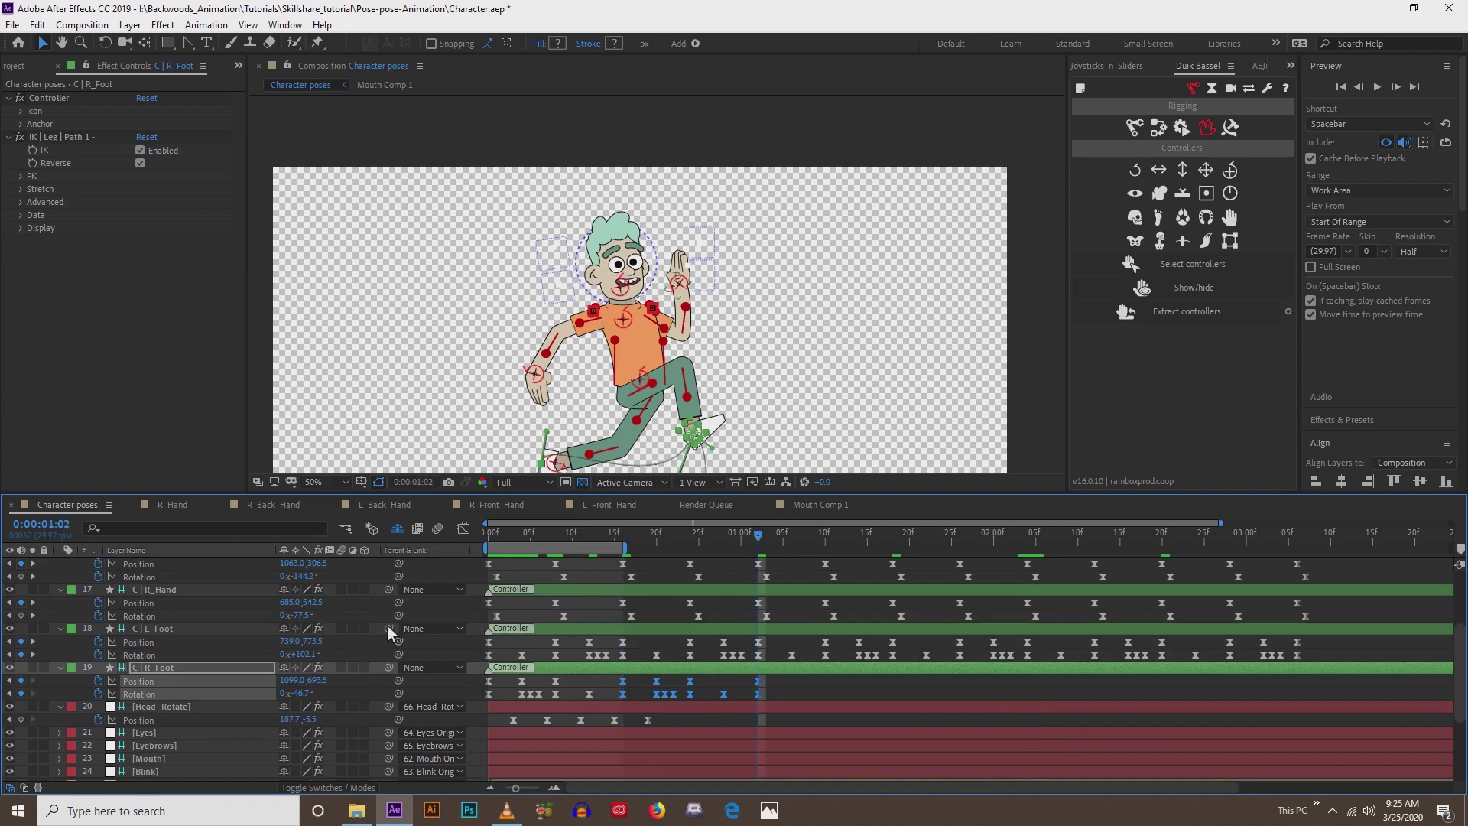
pyautogui.click(139, 681)
pyautogui.keyDown('shift'); pyautogui.click(140, 693); pyautogui.keyUp('shift')
pyautogui.hotkey('ctrl', 'c')
pyautogui.hotkey('ctrl', 'v')
pyautogui.click(1025, 534)
pyautogui.hotkey('ctrl', 'v')
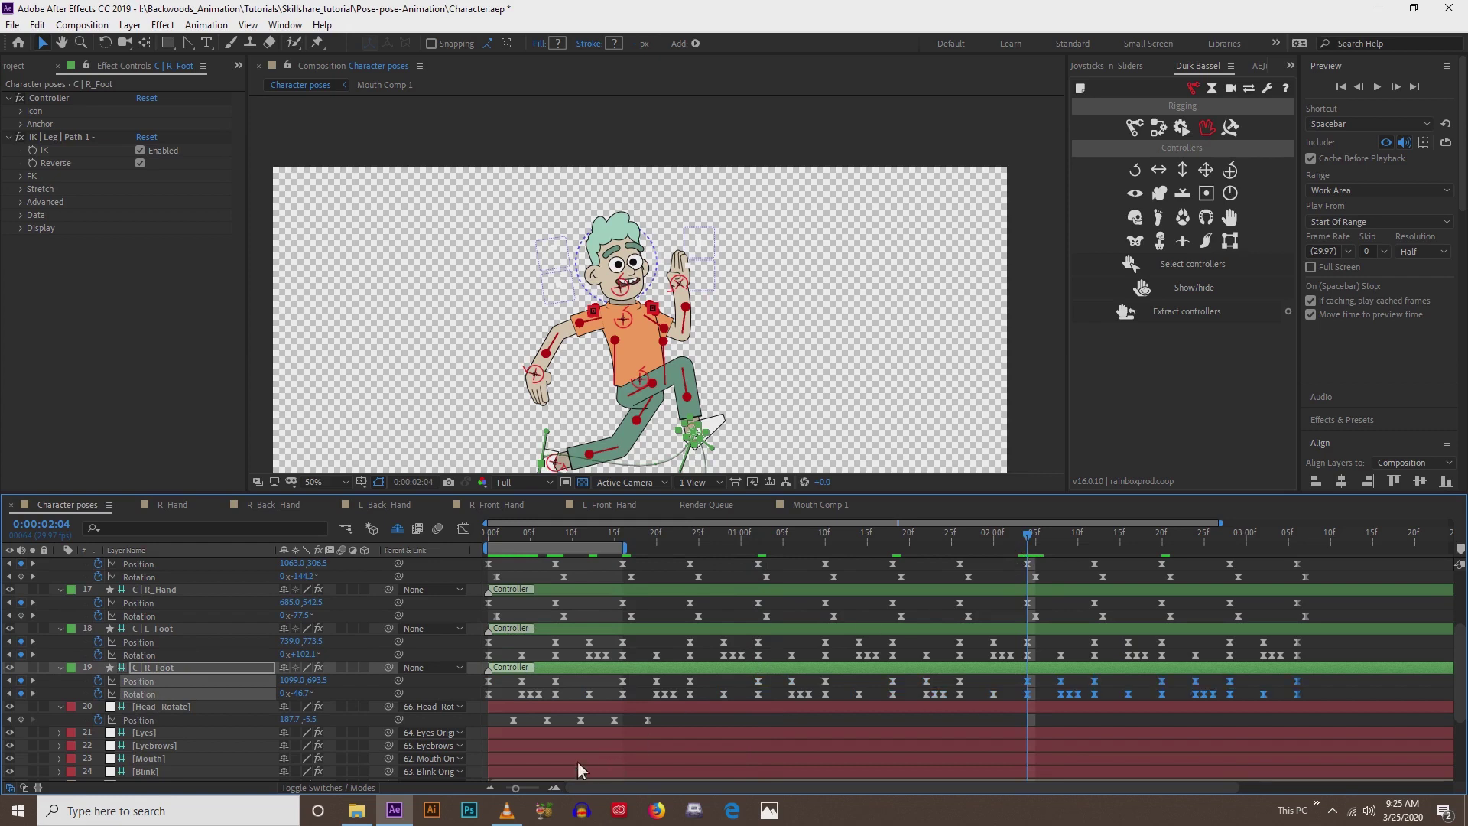
# - Repeat the Head_Rotate Position cycle with keyframe copies pasted at 0:00:00:19, 0:00:01:09 and 0:00:02:19
pyautogui.scroll(-1, 605, 692)
pyautogui.click(649, 540)
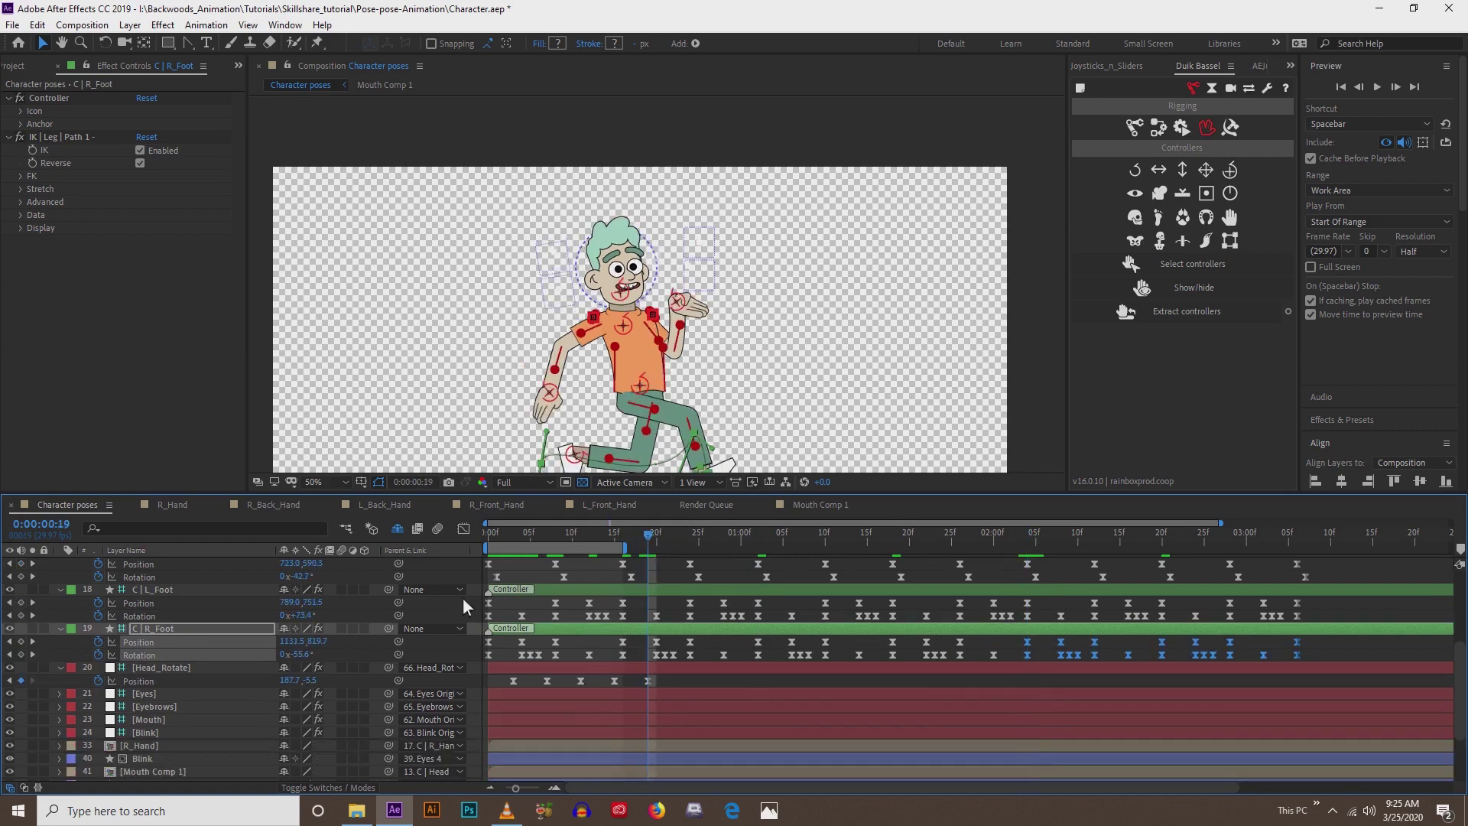
pyautogui.click(142, 682)
pyautogui.hotkey('ctrl', 'v')
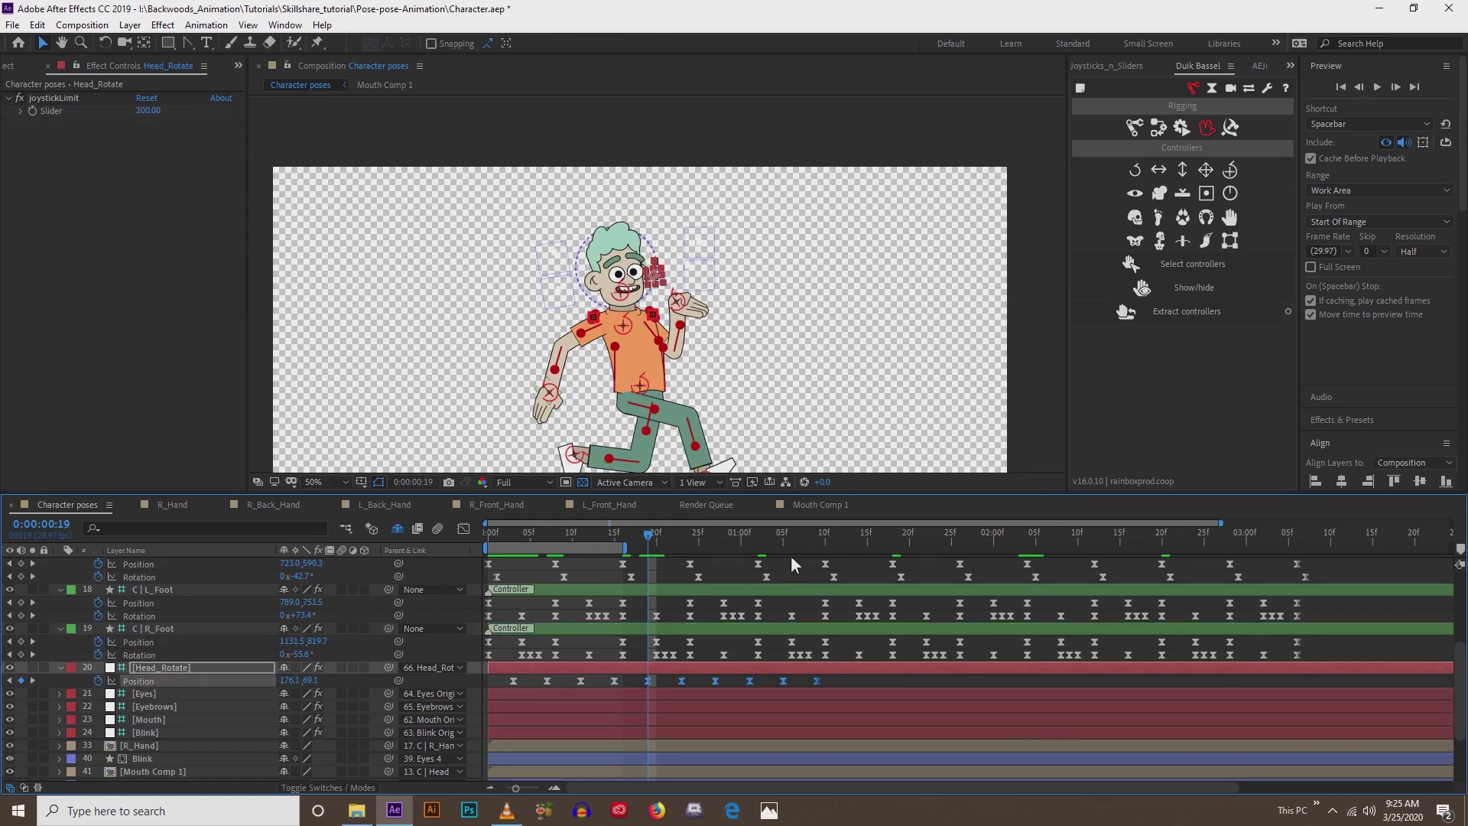
pyautogui.moveTo(823, 543); pyautogui.dragTo(814, 548)
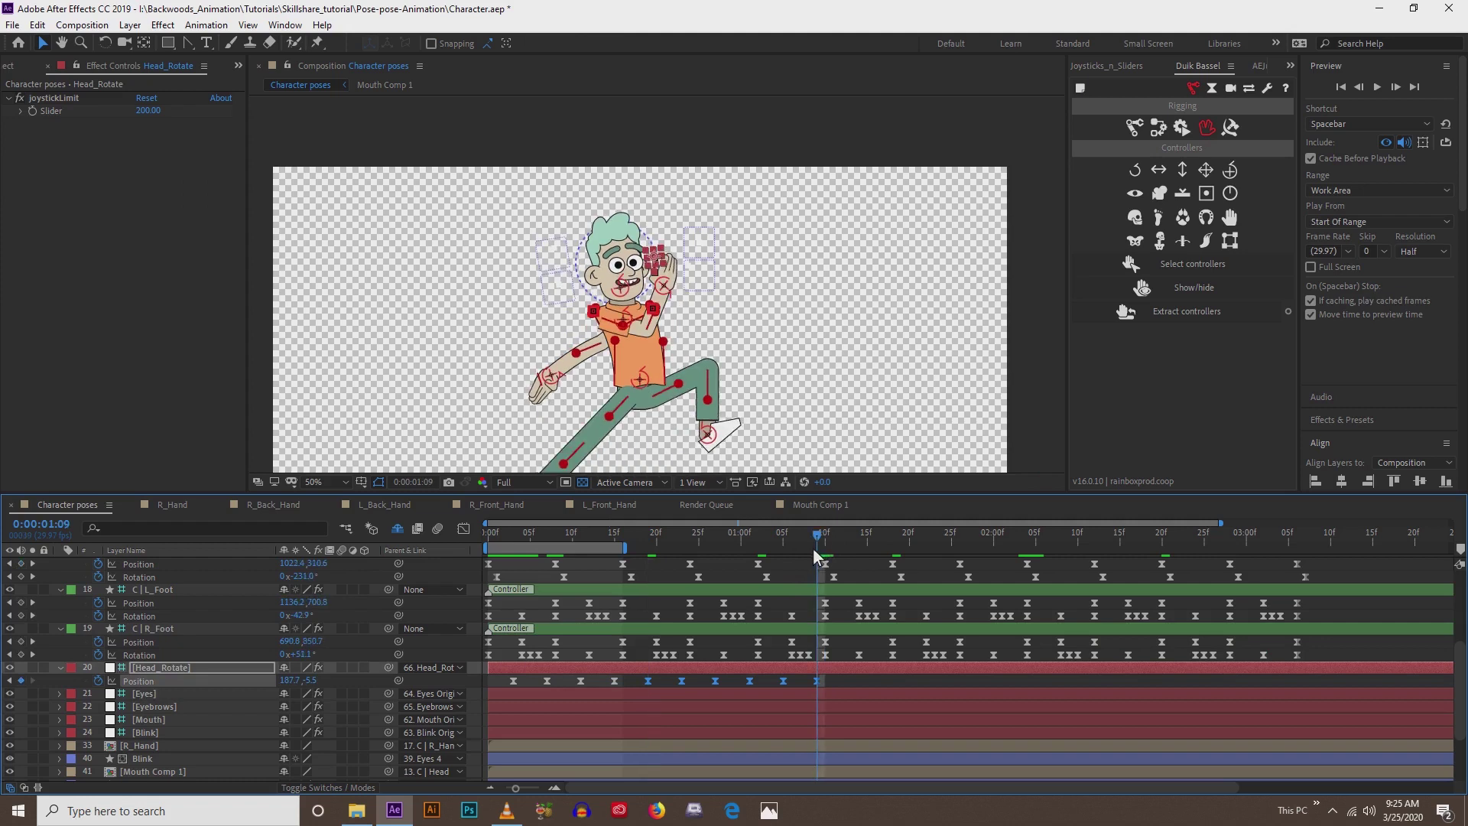
pyautogui.hotkey('ctrl', 'v')
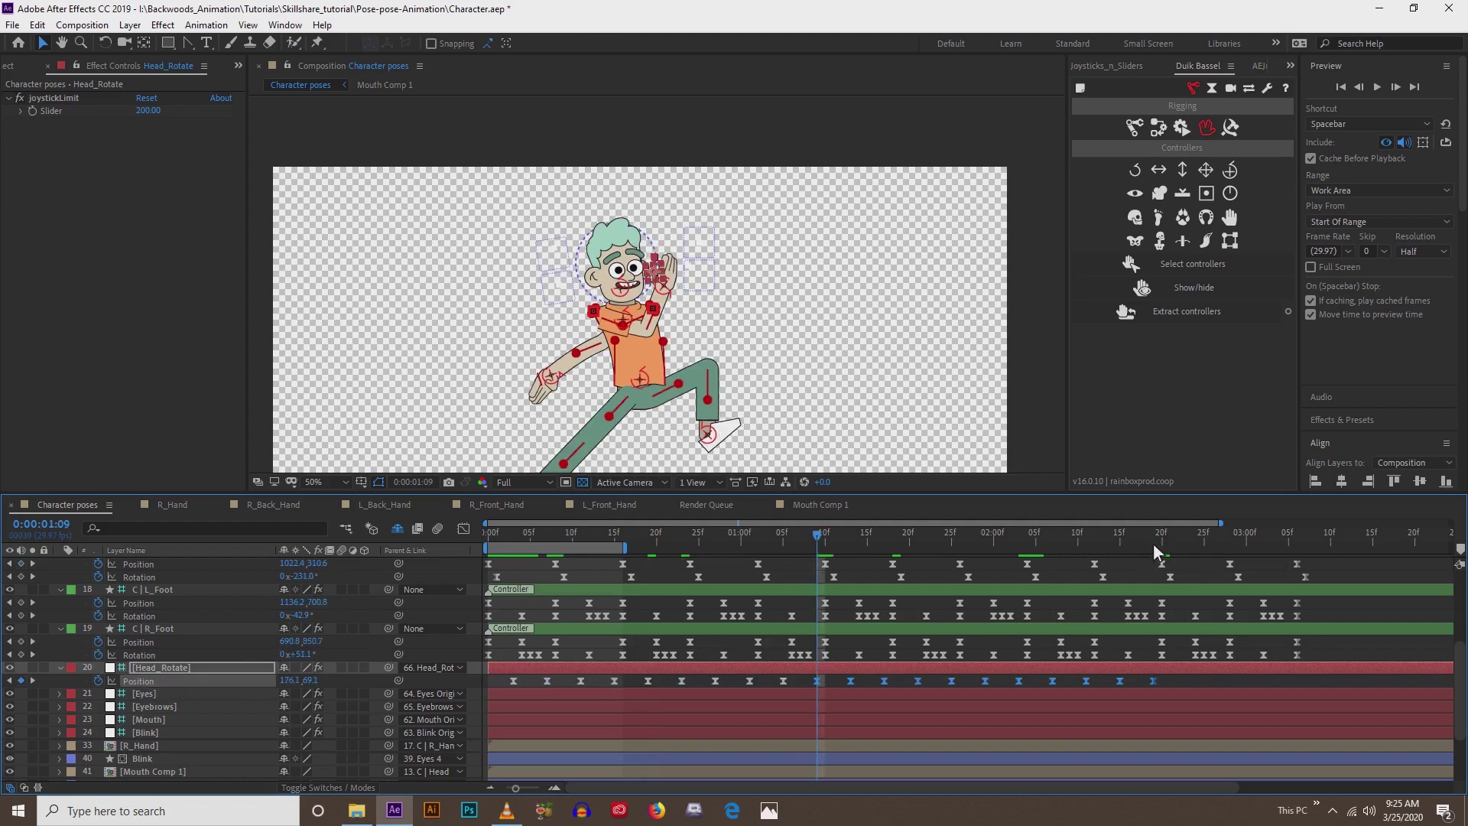
pyautogui.click(1153, 543)
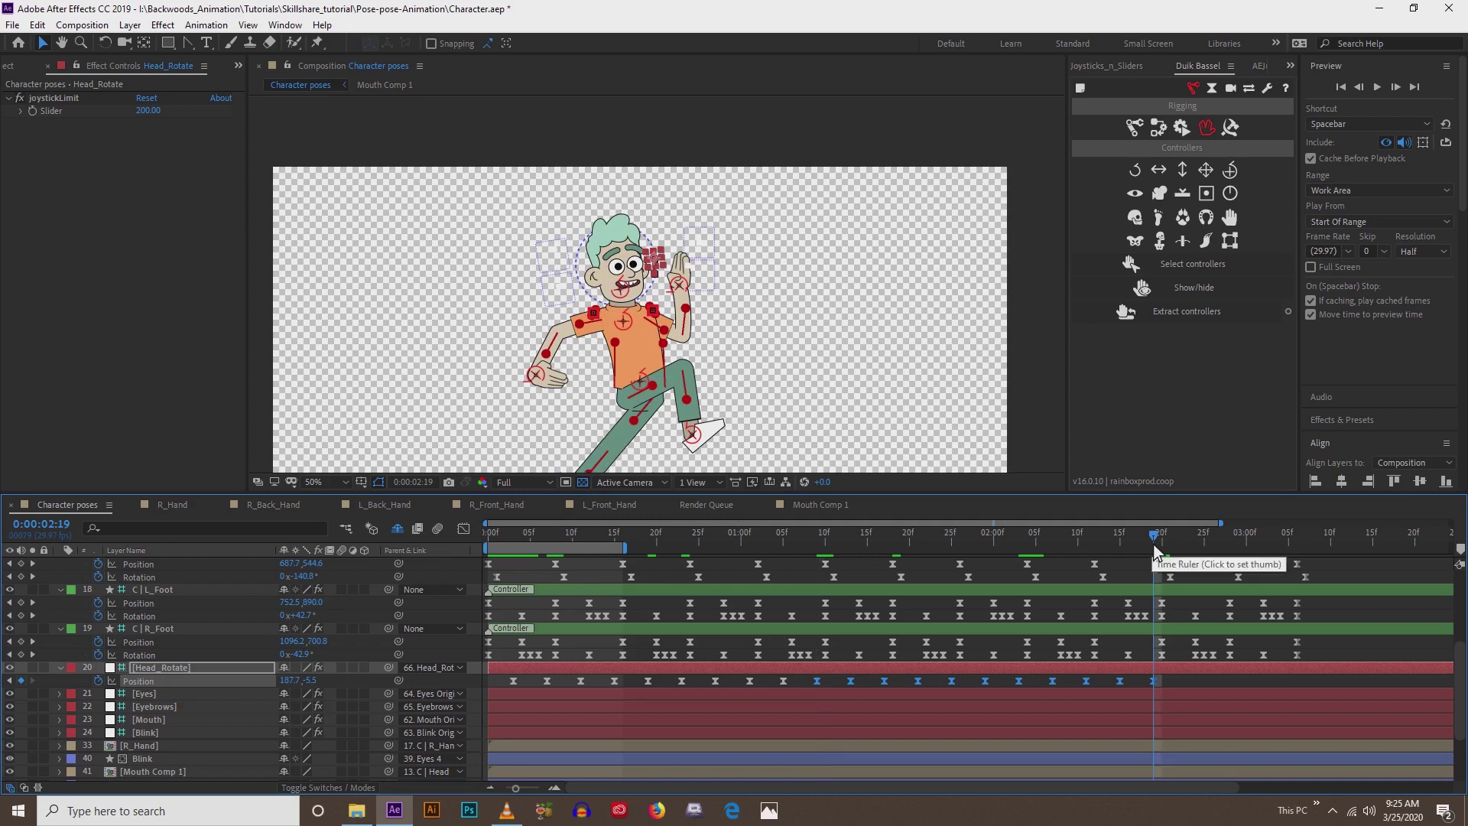
pyautogui.hotkey('ctrl', 'v')
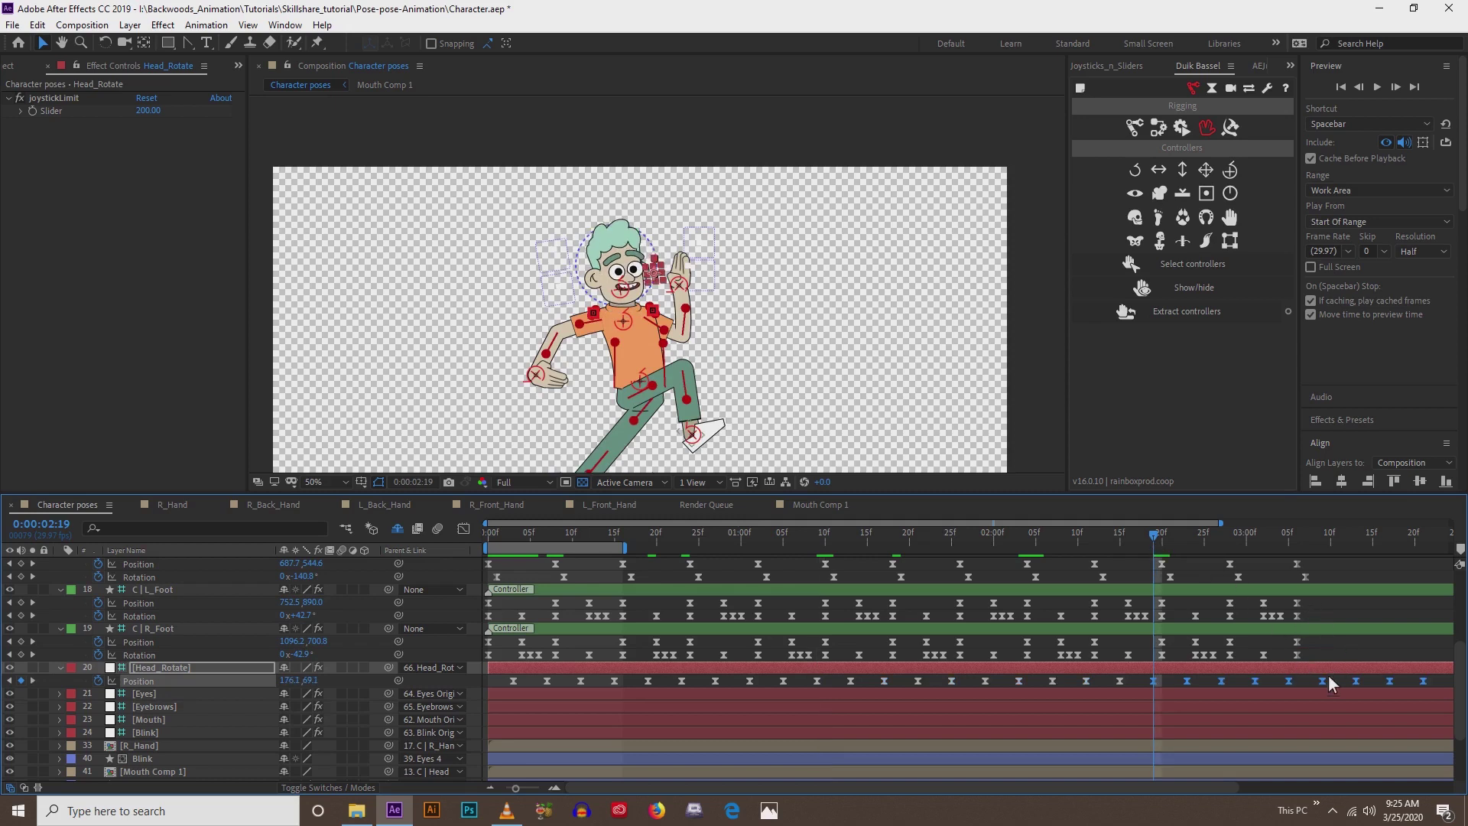
# - Select the surplus Head_Rotate Position keyframes that extend well past the end of the other controllers' cycles
pyautogui.hscroll(5, 1132, 685)
pyautogui.scroll(1, 1132, 684)
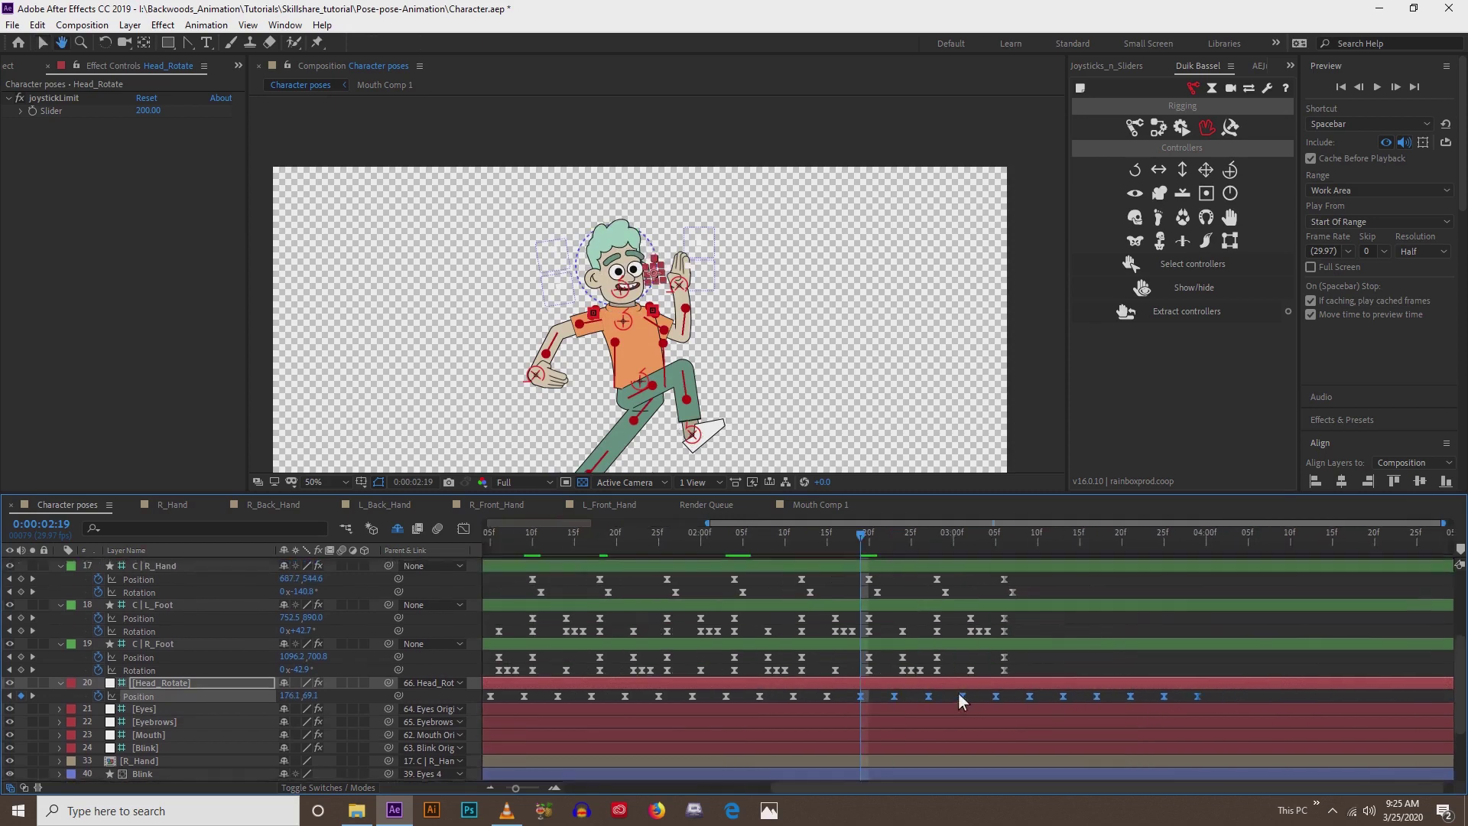
pyautogui.click(1012, 696)
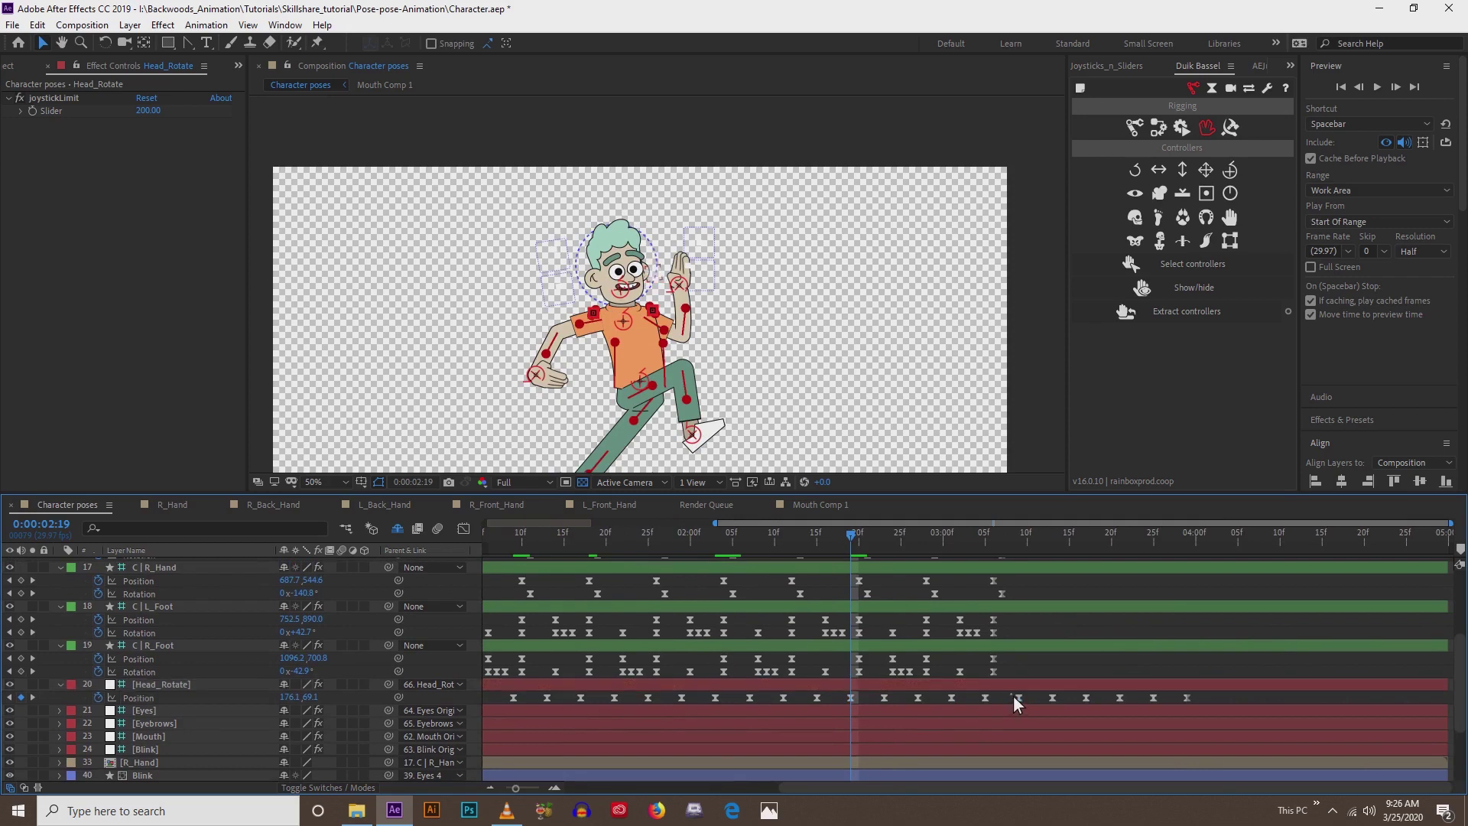
pyautogui.moveTo(1030, 696); pyautogui.dragTo(1209, 699)
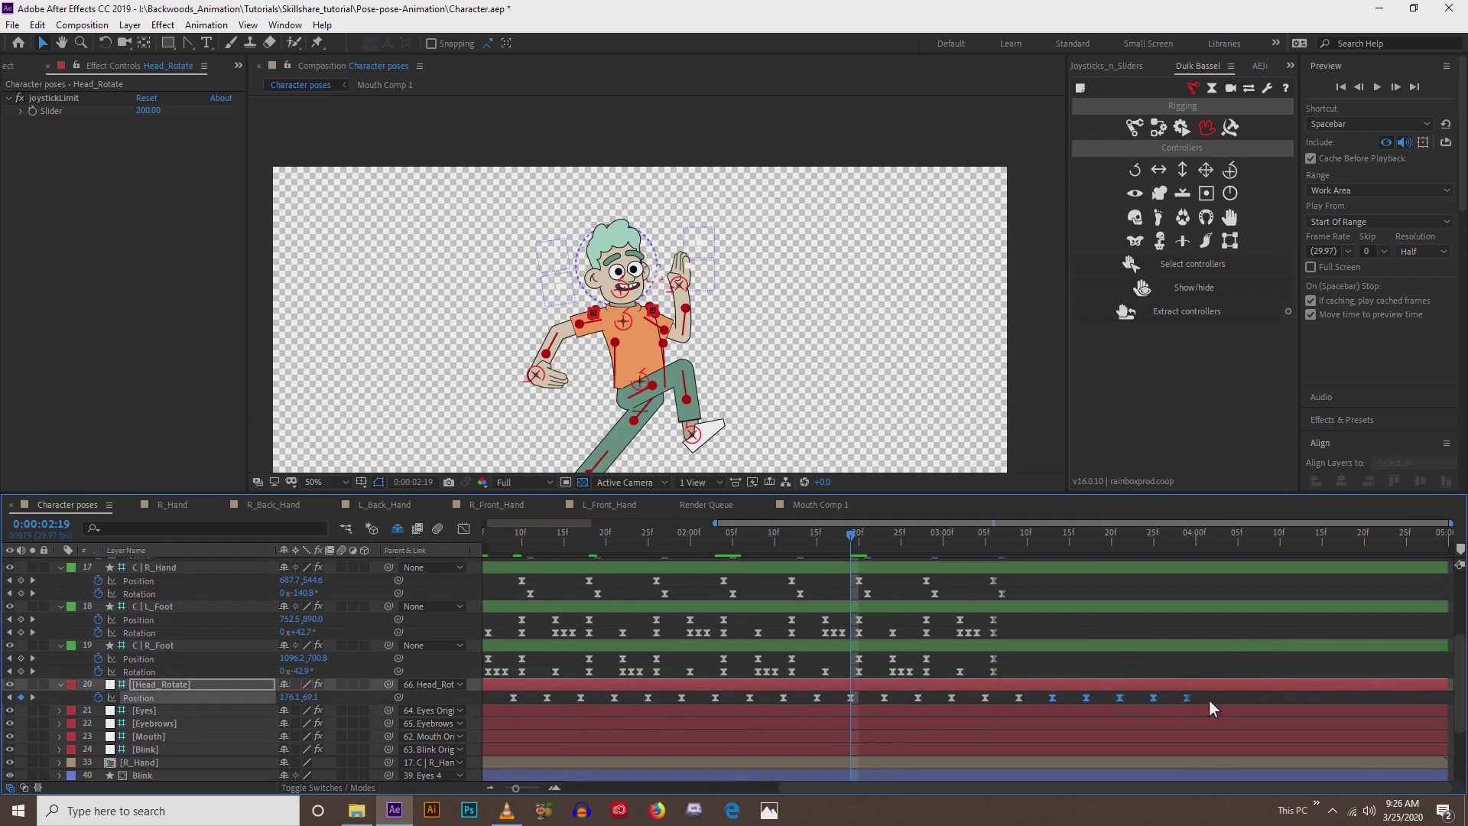
# - Preview the character's run cycle from the start of the composition
pyautogui.scroll(3, 732, 695)
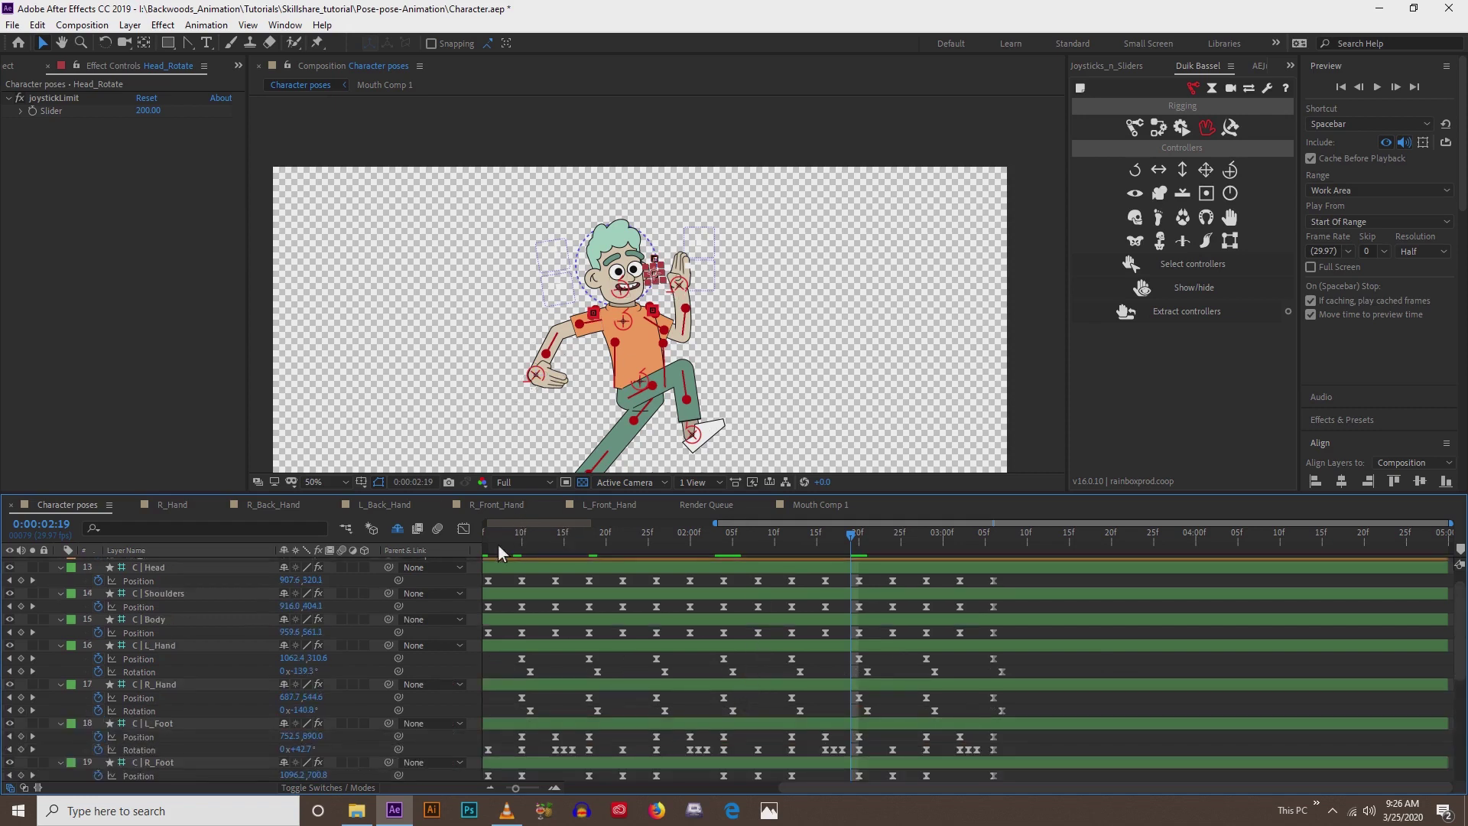
pyautogui.press('space')
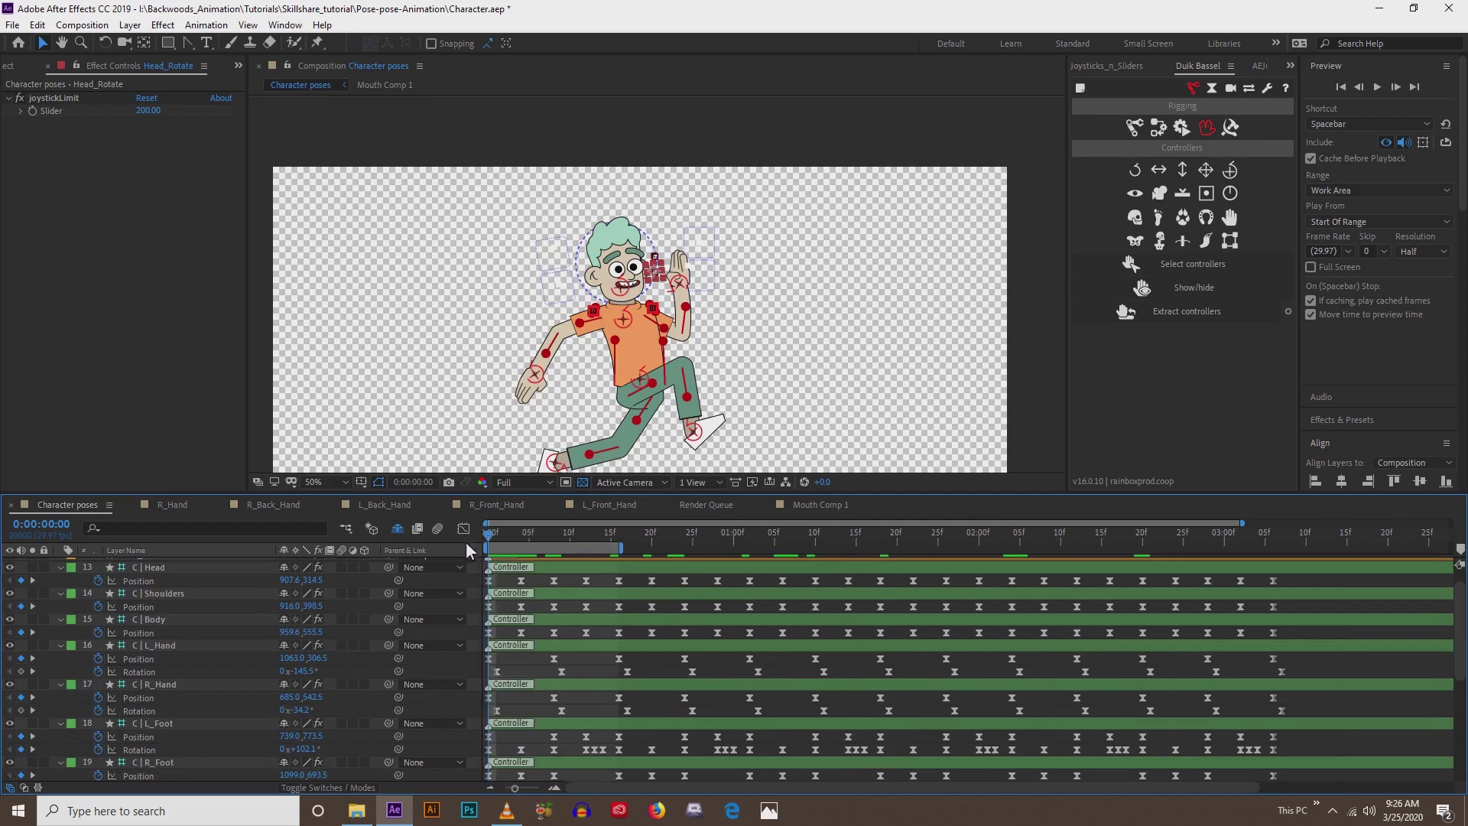
# - Shift all C | L_Hand Position keyframes to the right together until the X position at 0:00:00:08 is 785.0
pyautogui.moveTo(534, 530)
pyautogui.mouseDown()
pyautogui.moveTo(522, 538)
pyautogui.moveTo(552, 539)
pyautogui.mouseUp()
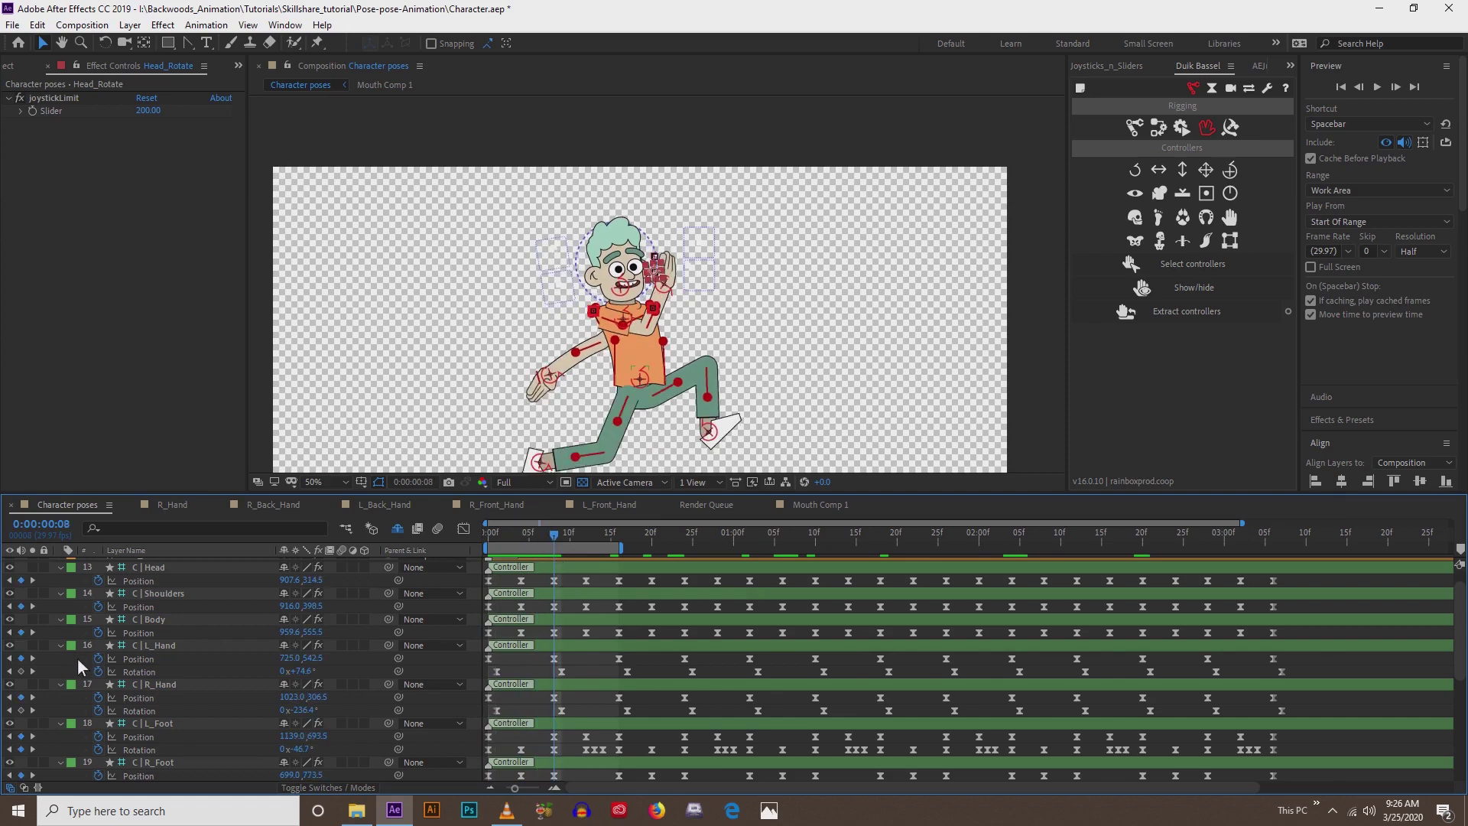
pyautogui.click(162, 648)
pyautogui.click(145, 660)
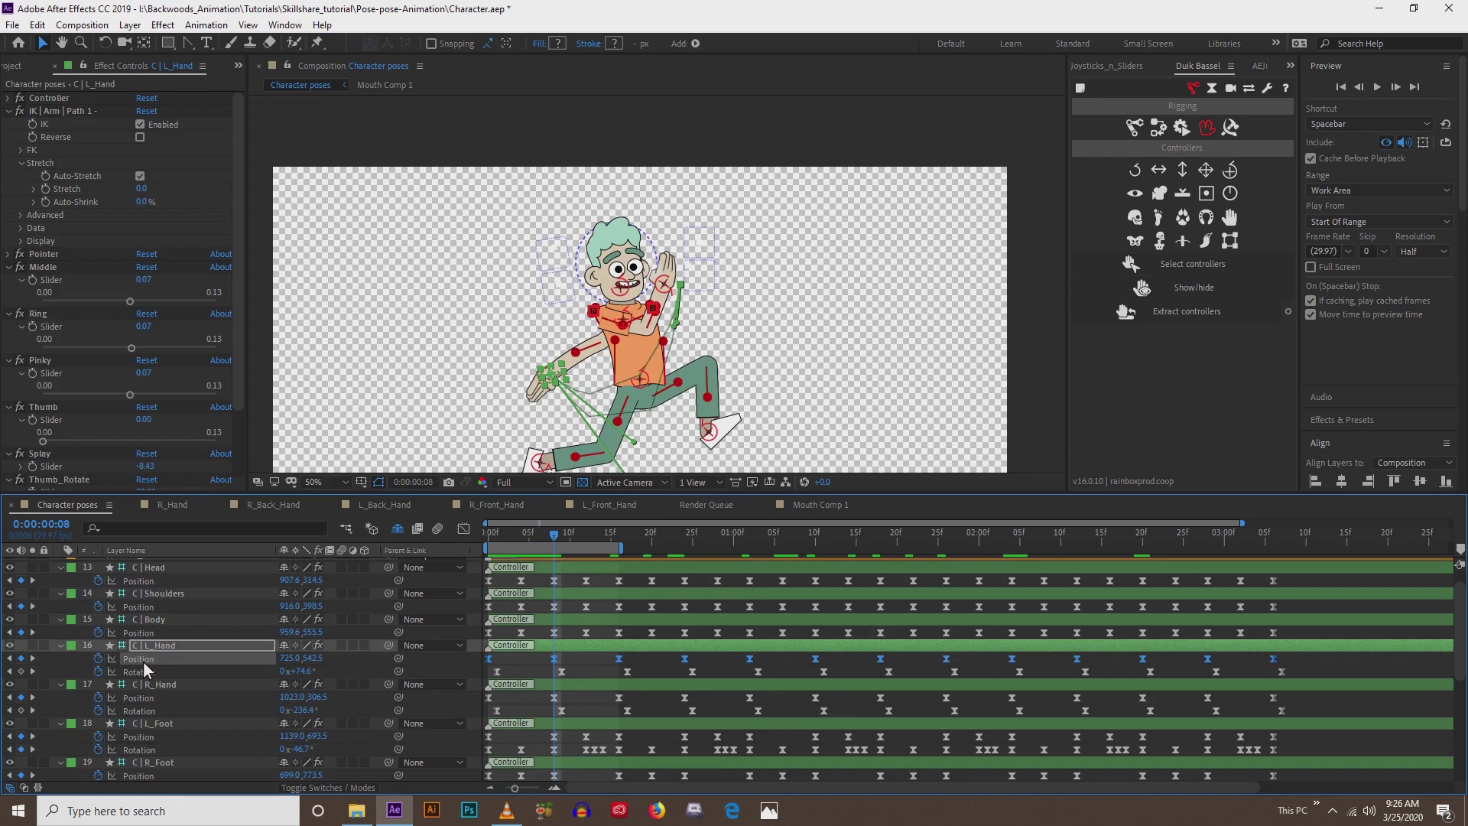
pyautogui.hotkey('shift', 'Right')
pyautogui.hotkey('shift', 'Right')
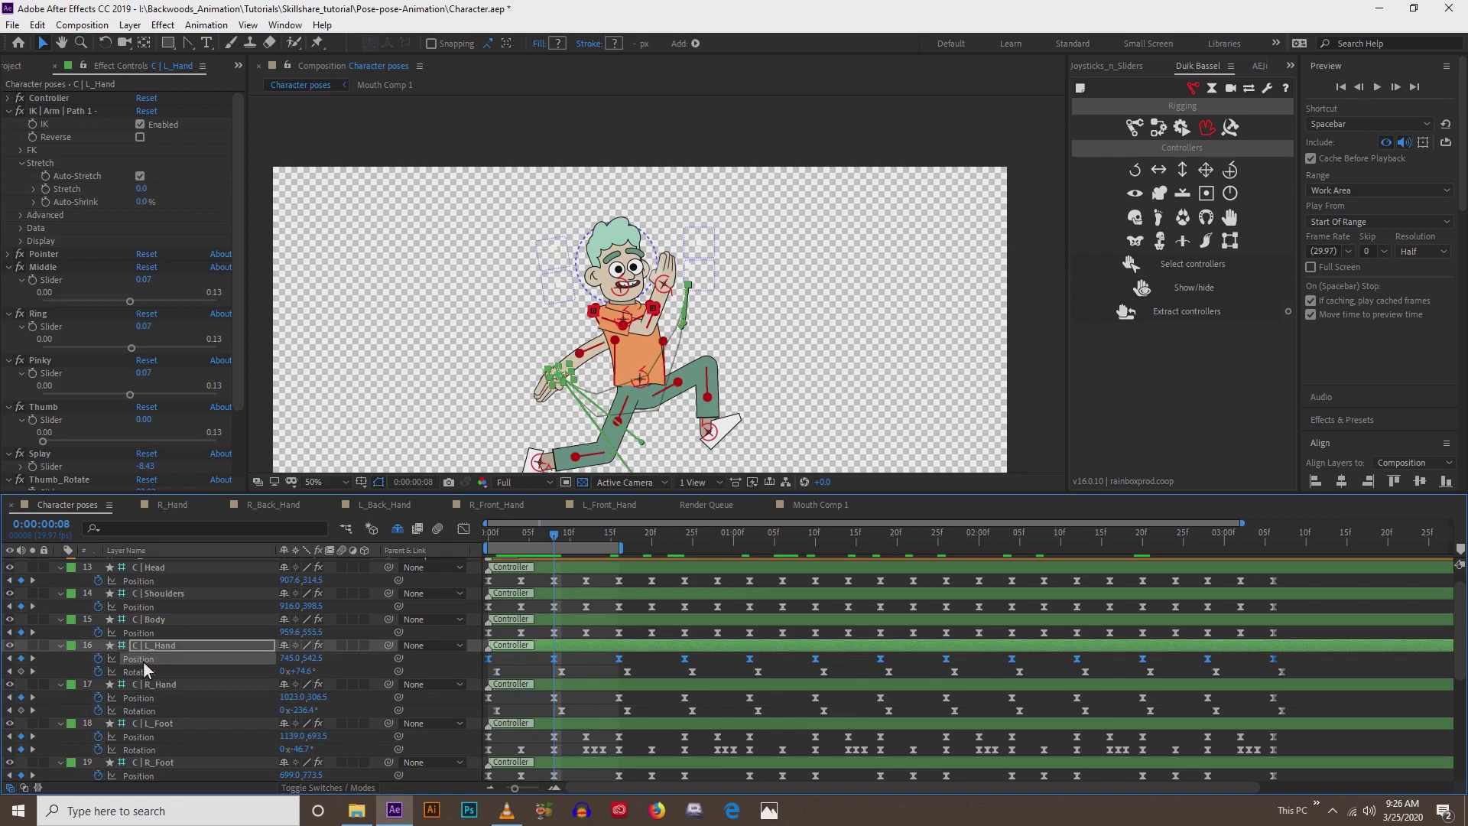
pyautogui.hotkey('shift', 'Right')
pyautogui.hotkey('shift', 'Right')
pyautogui.hotkey('shift', 'Right')
pyautogui.hotkey('shift', 'Right')
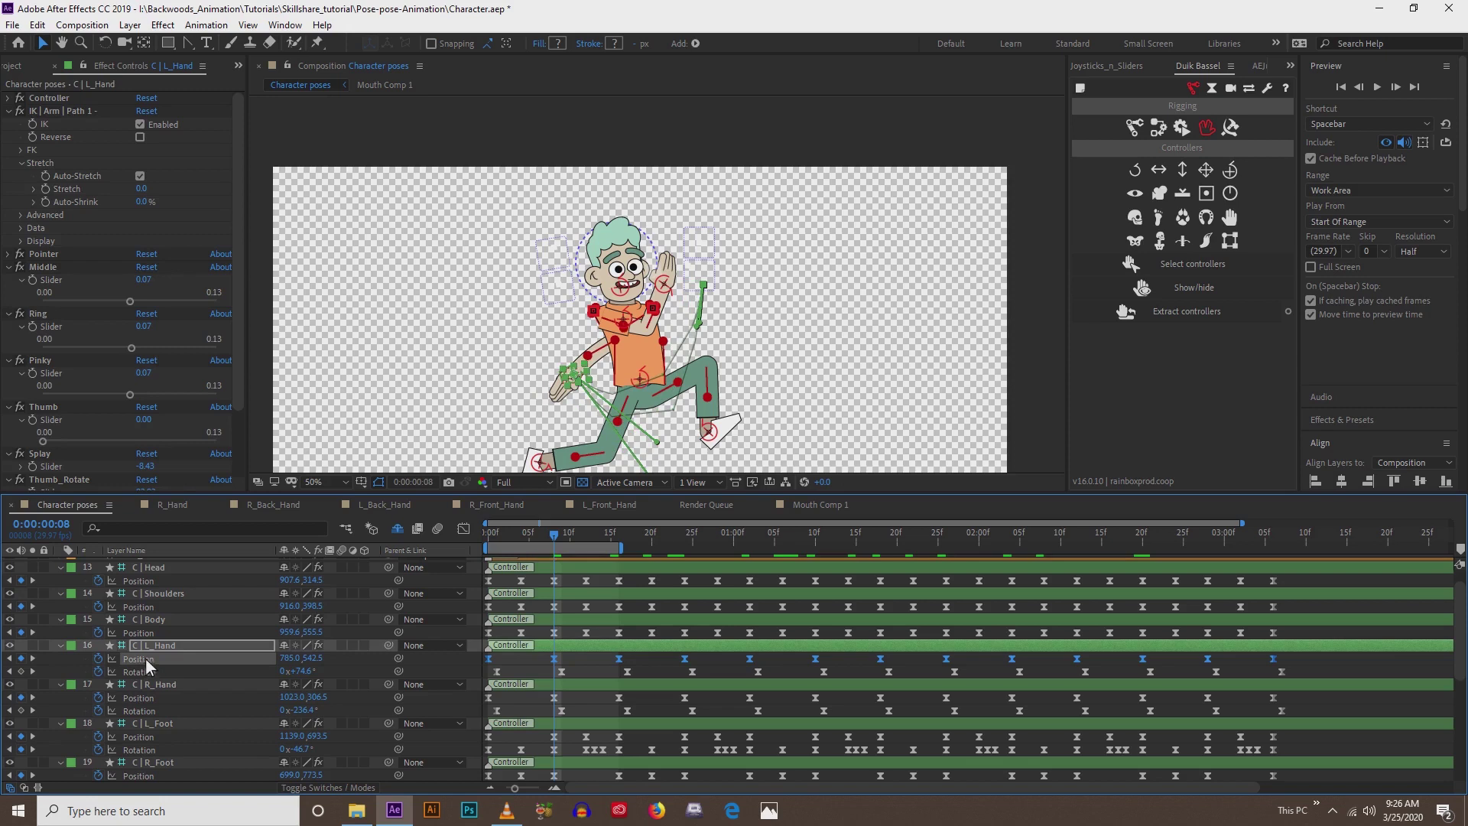
# - Preview the run cycle from the first frame to check the shifted left hand movement
pyautogui.moveTo(497, 537); pyautogui.dragTo(466, 539)
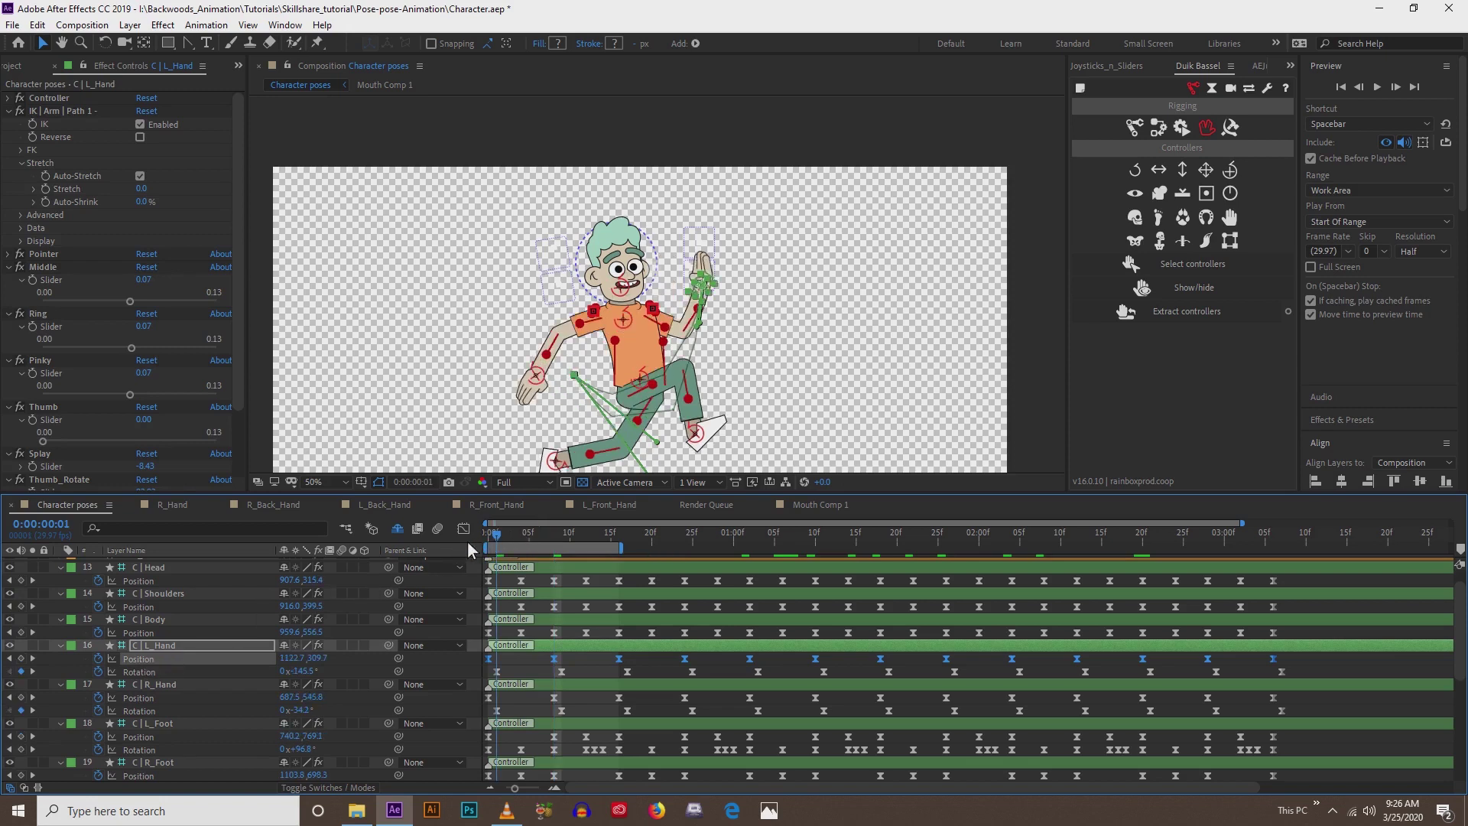
pyautogui.moveTo(448, 287); pyautogui.dragTo(445, 282)
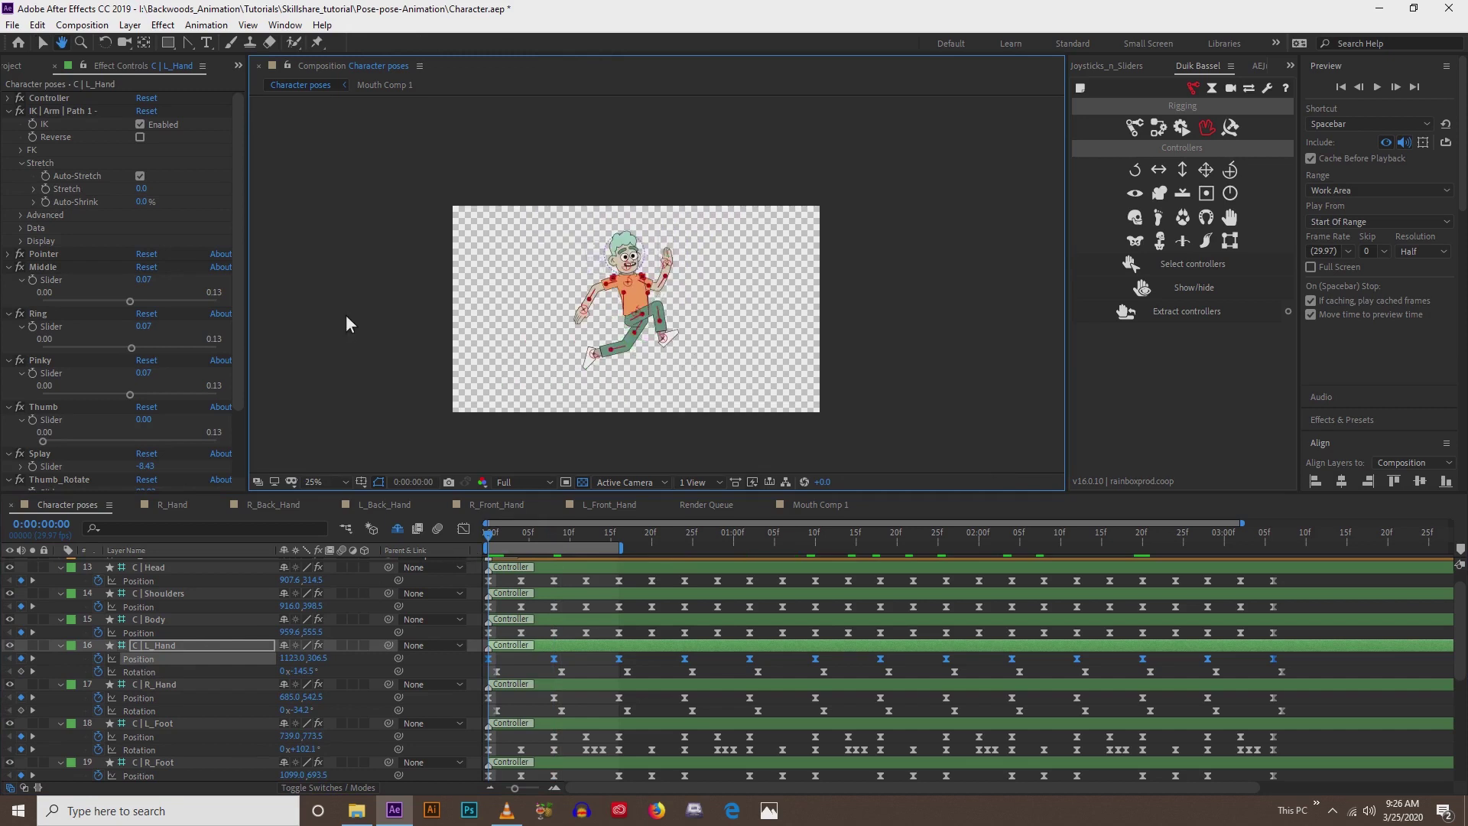
pyautogui.click(346, 314)
pyautogui.press('v')
pyautogui.press('space')
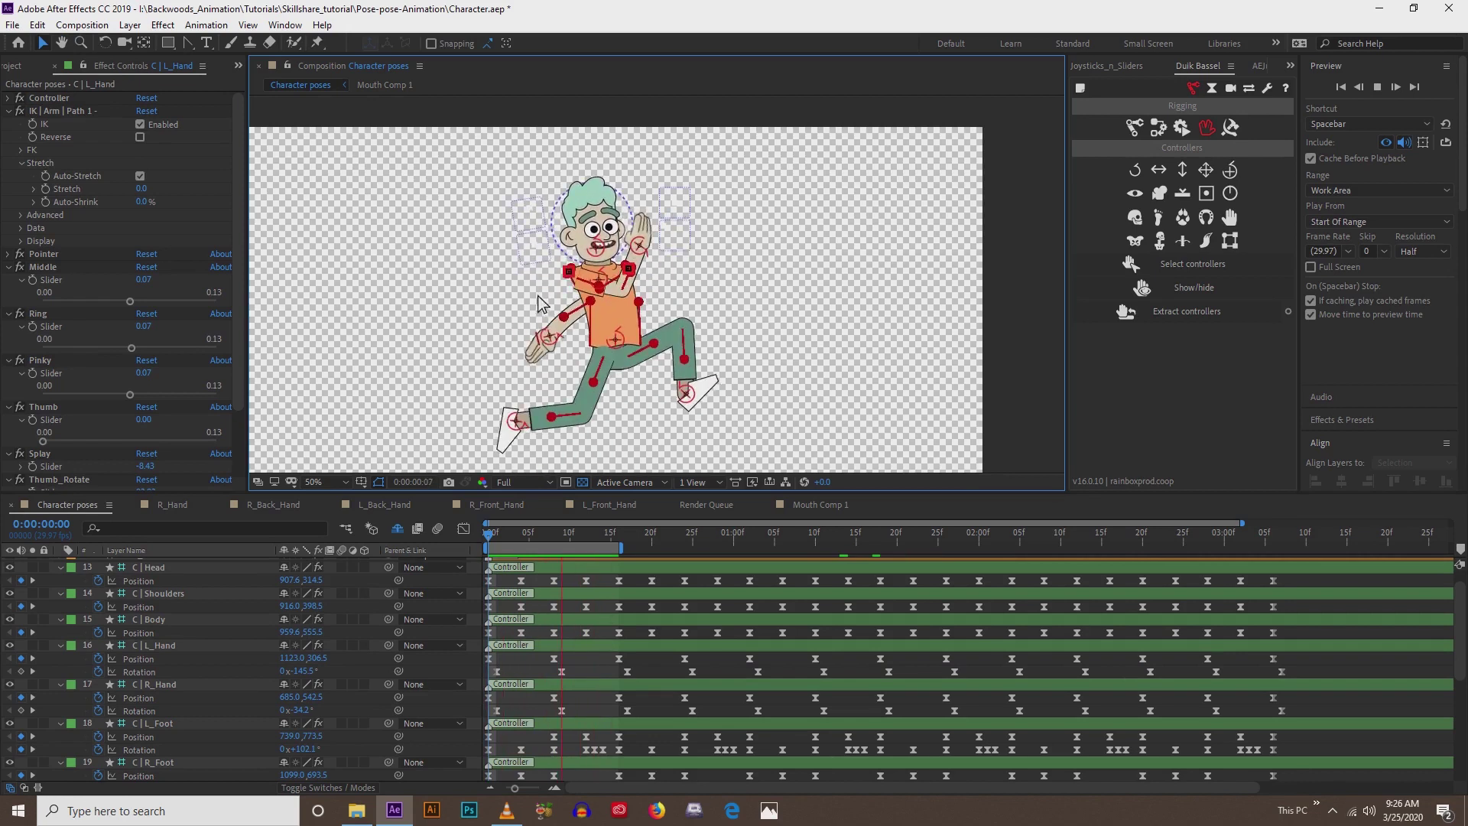
# - In the speed graph, lengthen the outgoing ease of the C | L_Hand Rotation keyframes at 0:00:00:01 and 0:00:00:17 so each speed peak falls later
pyautogui.click(497, 540)
pyautogui.moveTo(497, 540)
pyautogui.mouseDown()
pyautogui.moveTo(534, 540)
pyautogui.moveTo(516, 540)
pyautogui.mouseUp()
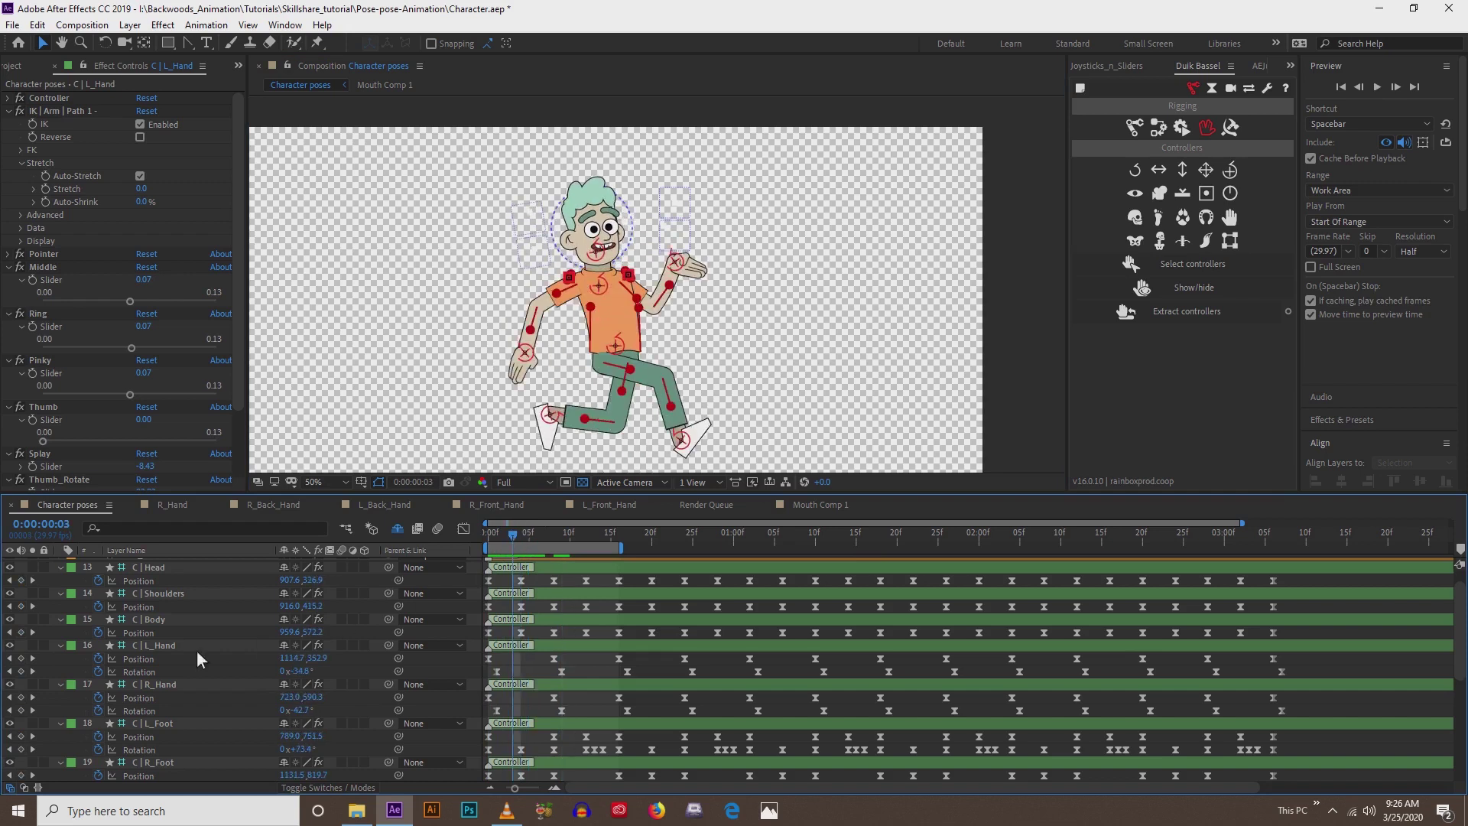
pyautogui.click(149, 672)
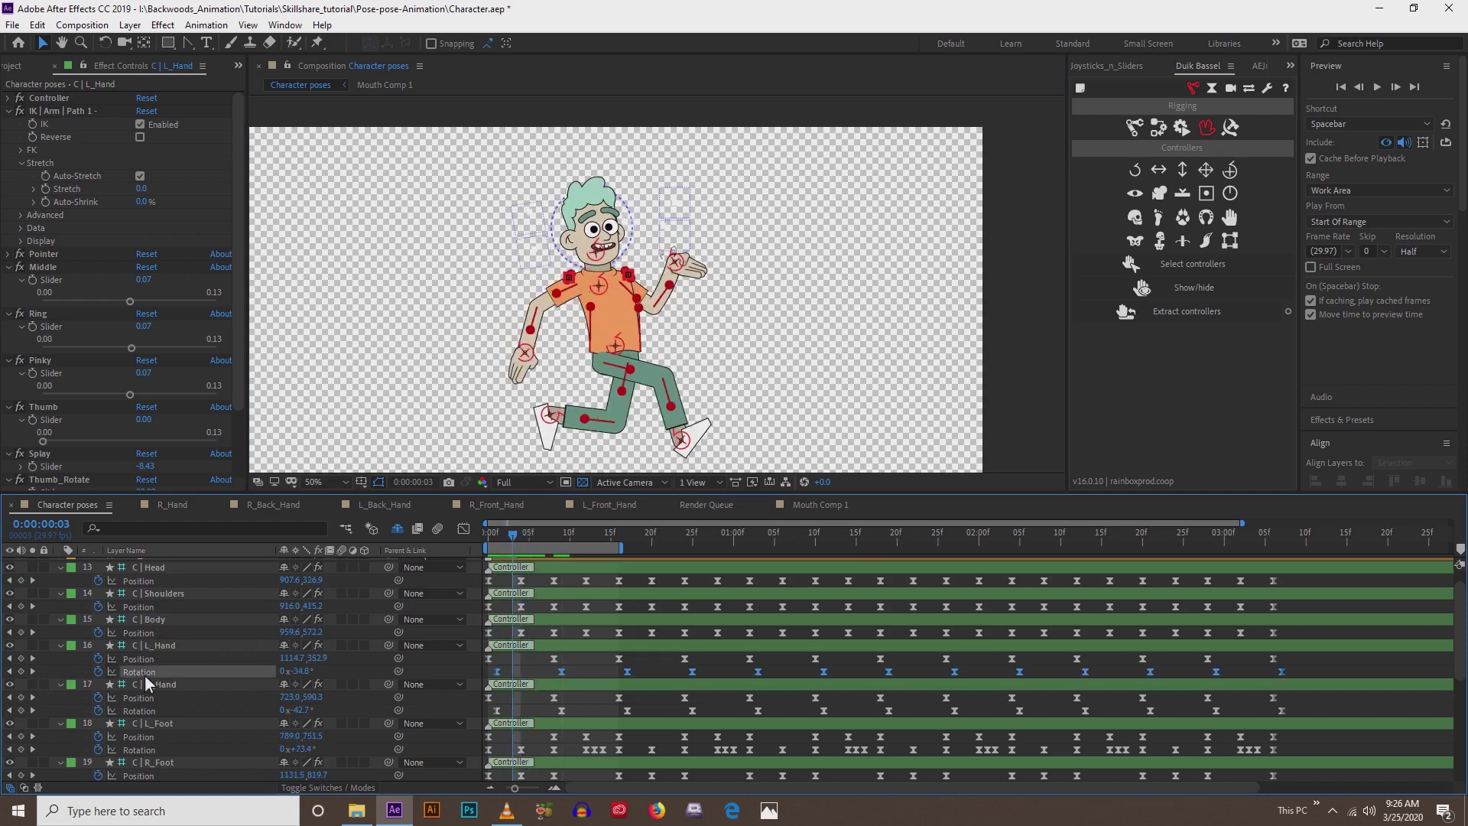
pyautogui.press('.')
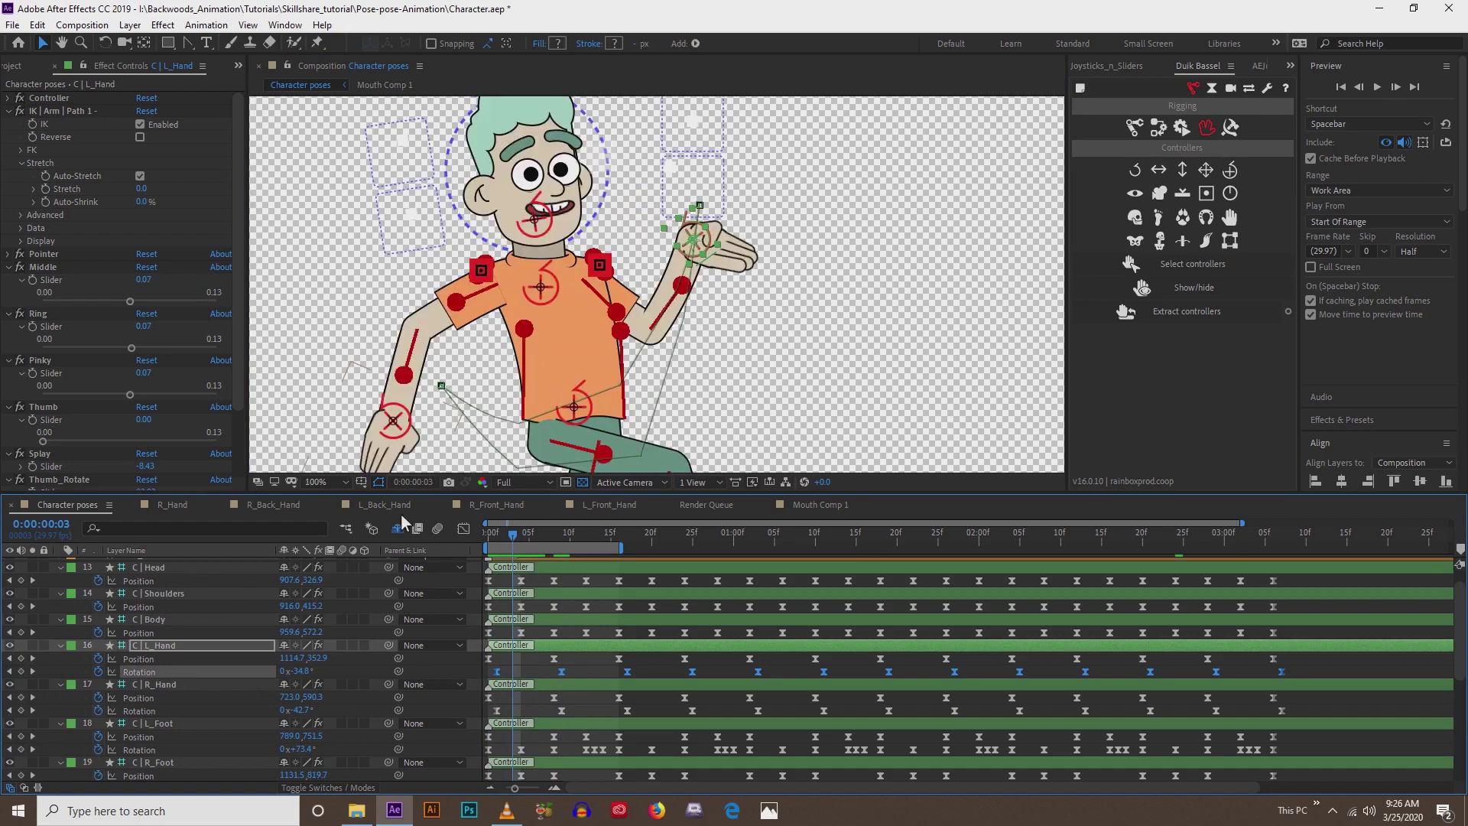
pyautogui.hotkey('shift', 'F3')
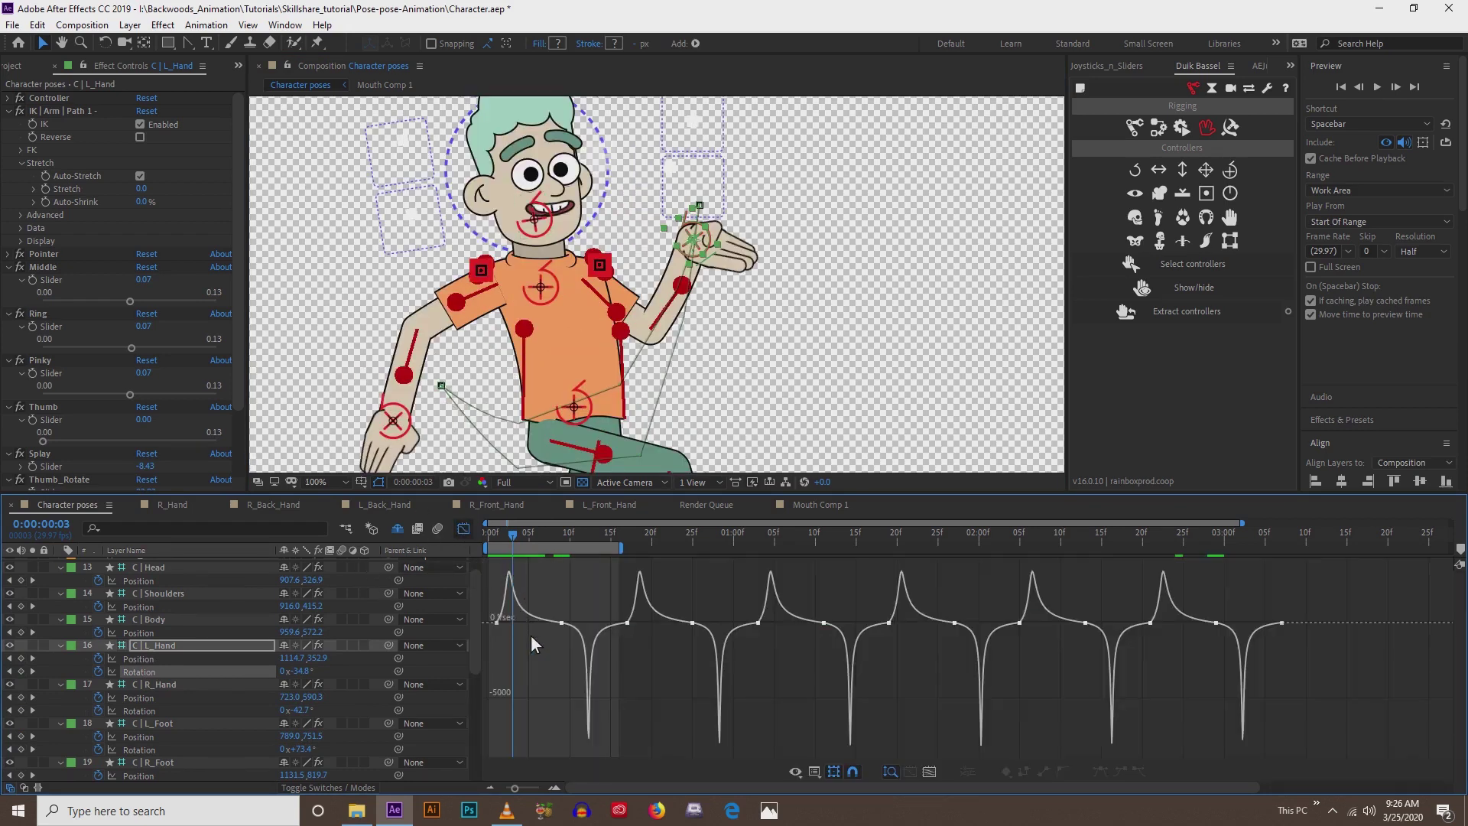
pyautogui.moveTo(512, 636); pyautogui.dragTo(525, 633)
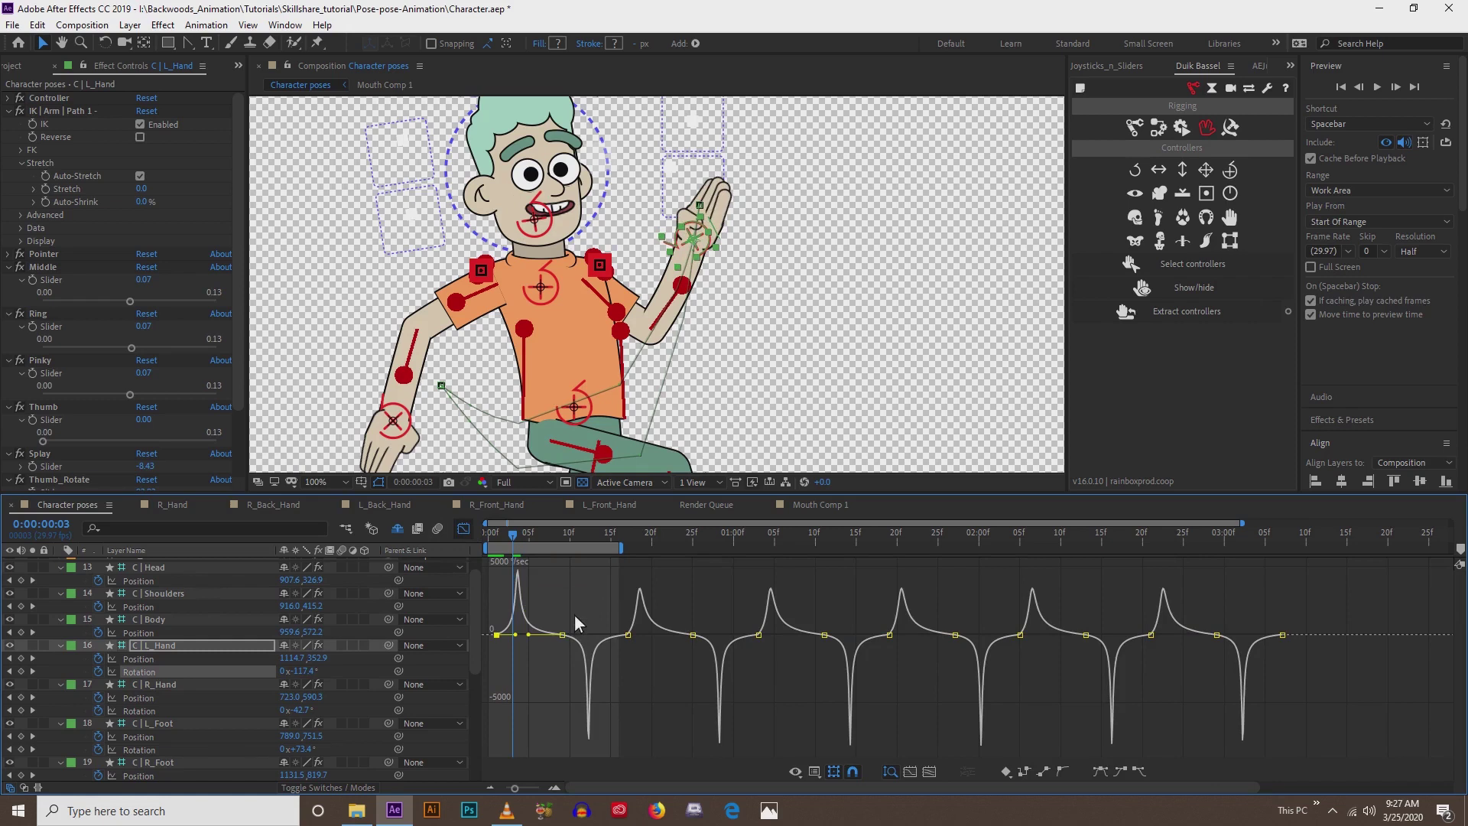
pyautogui.click(625, 535)
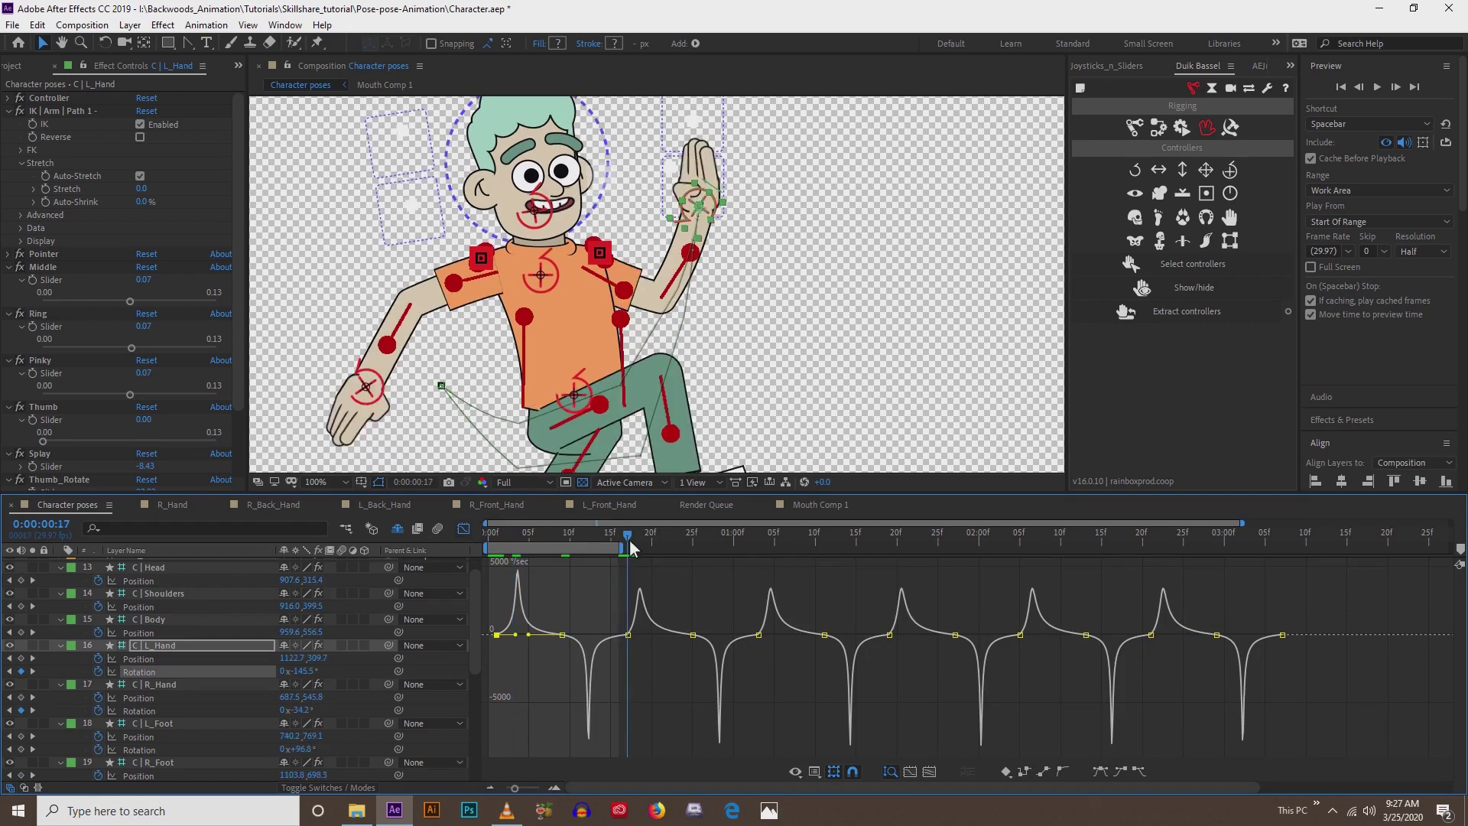
pyautogui.moveTo(607, 611); pyautogui.dragTo(648, 639)
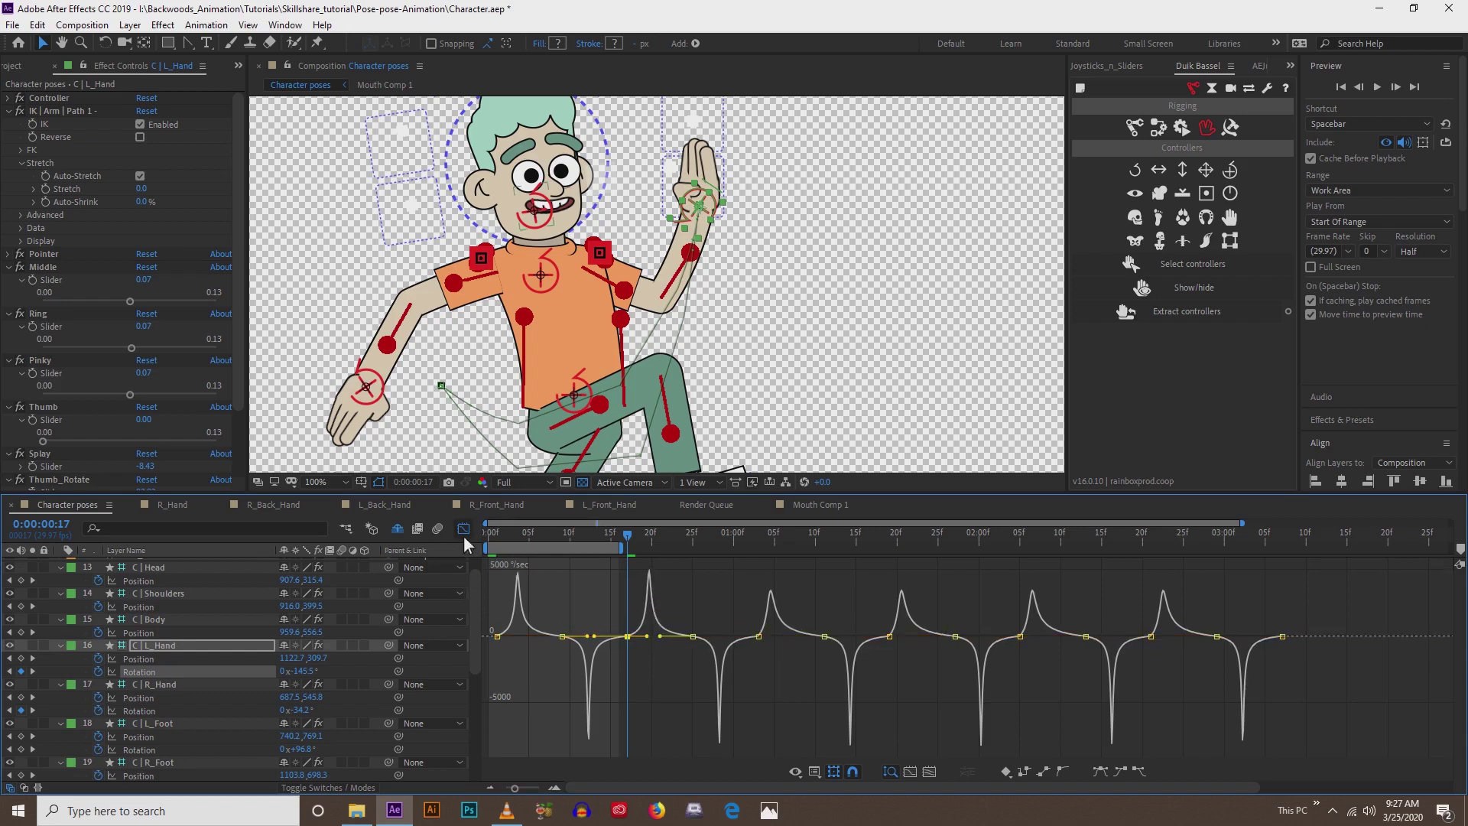
pyautogui.click(463, 528)
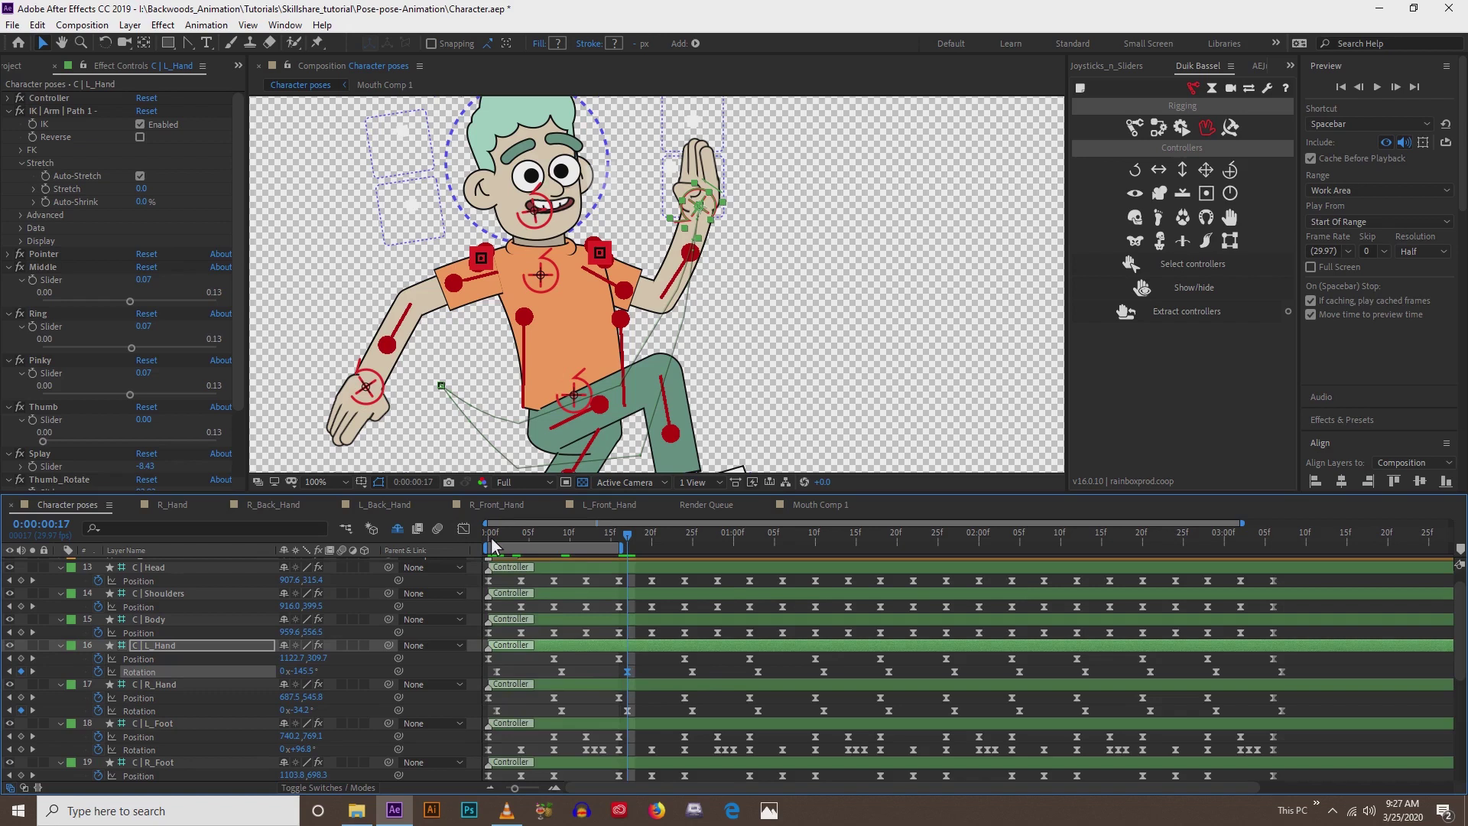
# - Copy the first three C | L_Hand Rotation keyframes and paste them at 0:00:00:17, 0:00:01:03 and 0:00:01:19
pyautogui.click(495, 539)
pyautogui.click(497, 671)
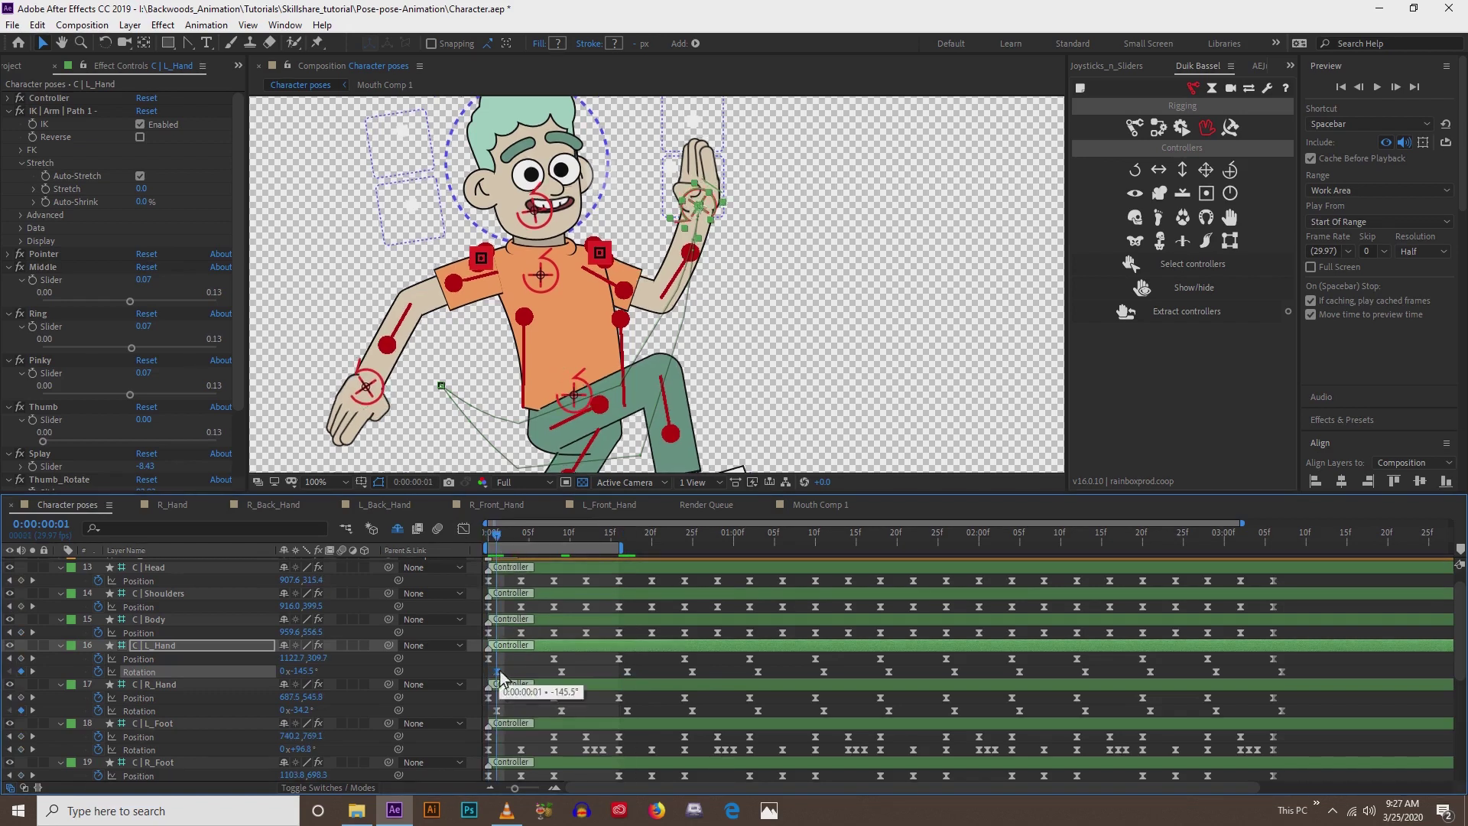
pyautogui.moveTo(500, 681); pyautogui.dragTo(647, 663)
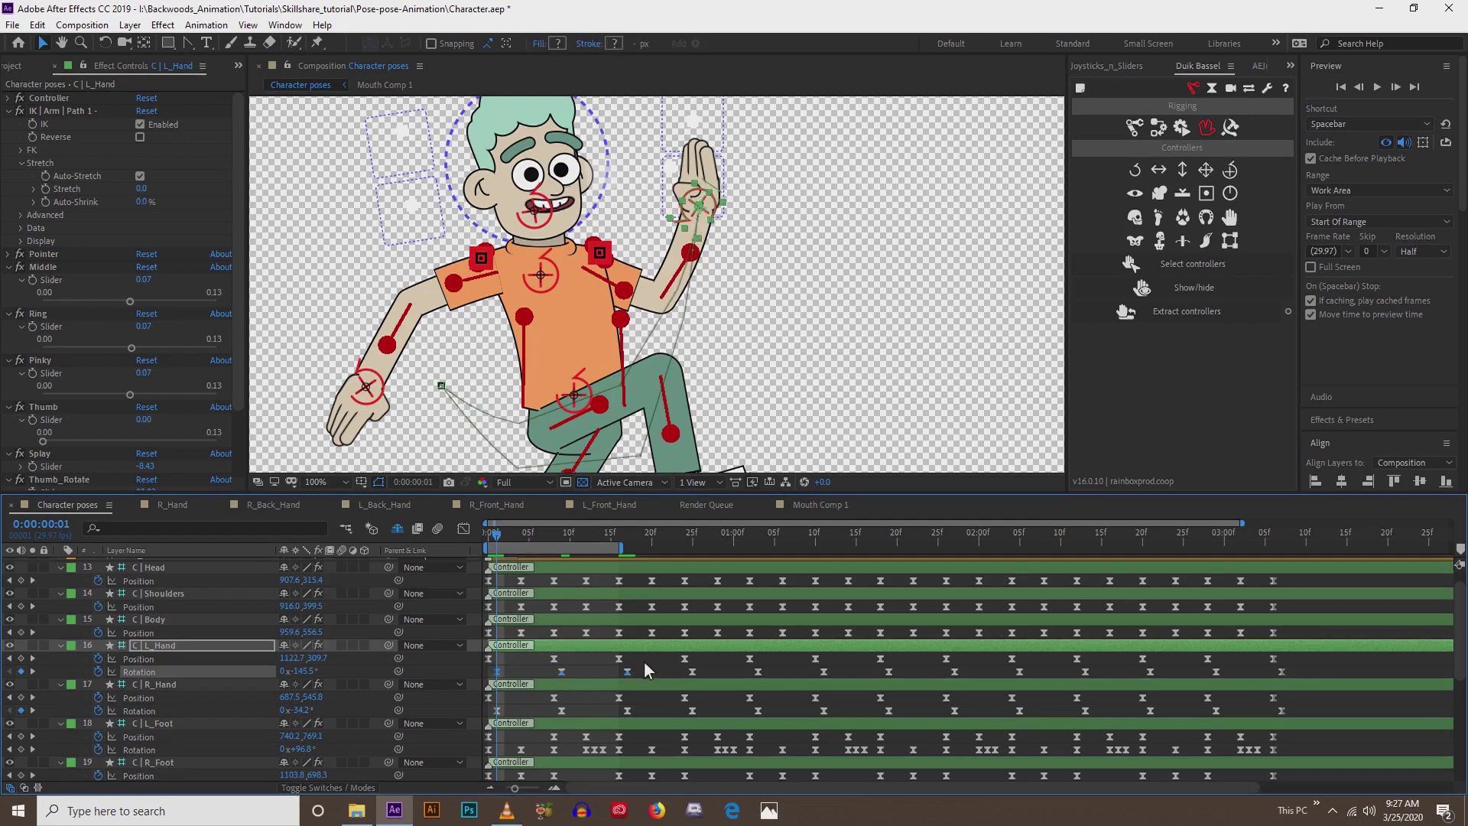
pyautogui.click(629, 547)
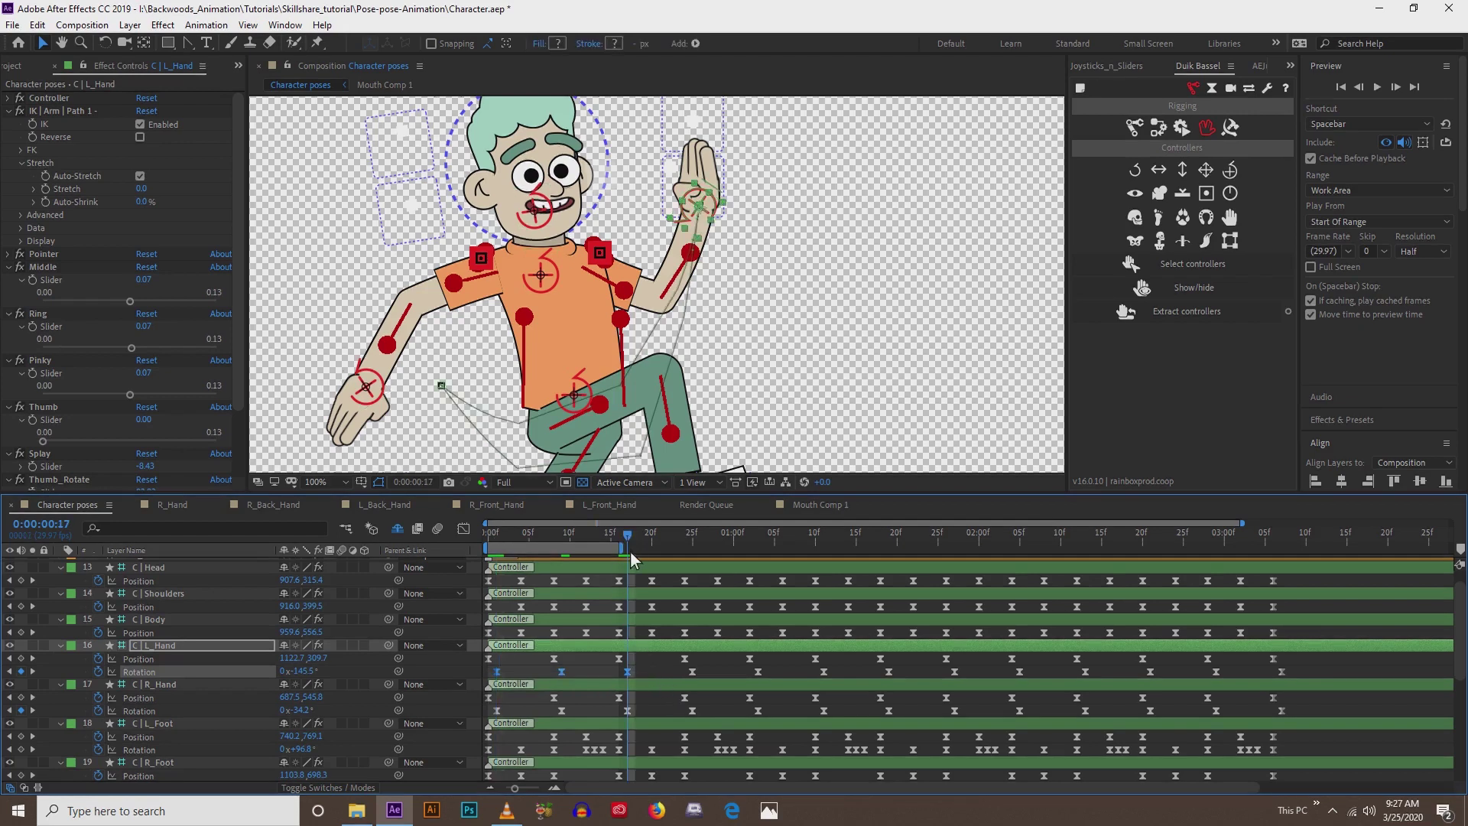
pyautogui.click(758, 542)
pyautogui.hotkey('ctrl', 'v')
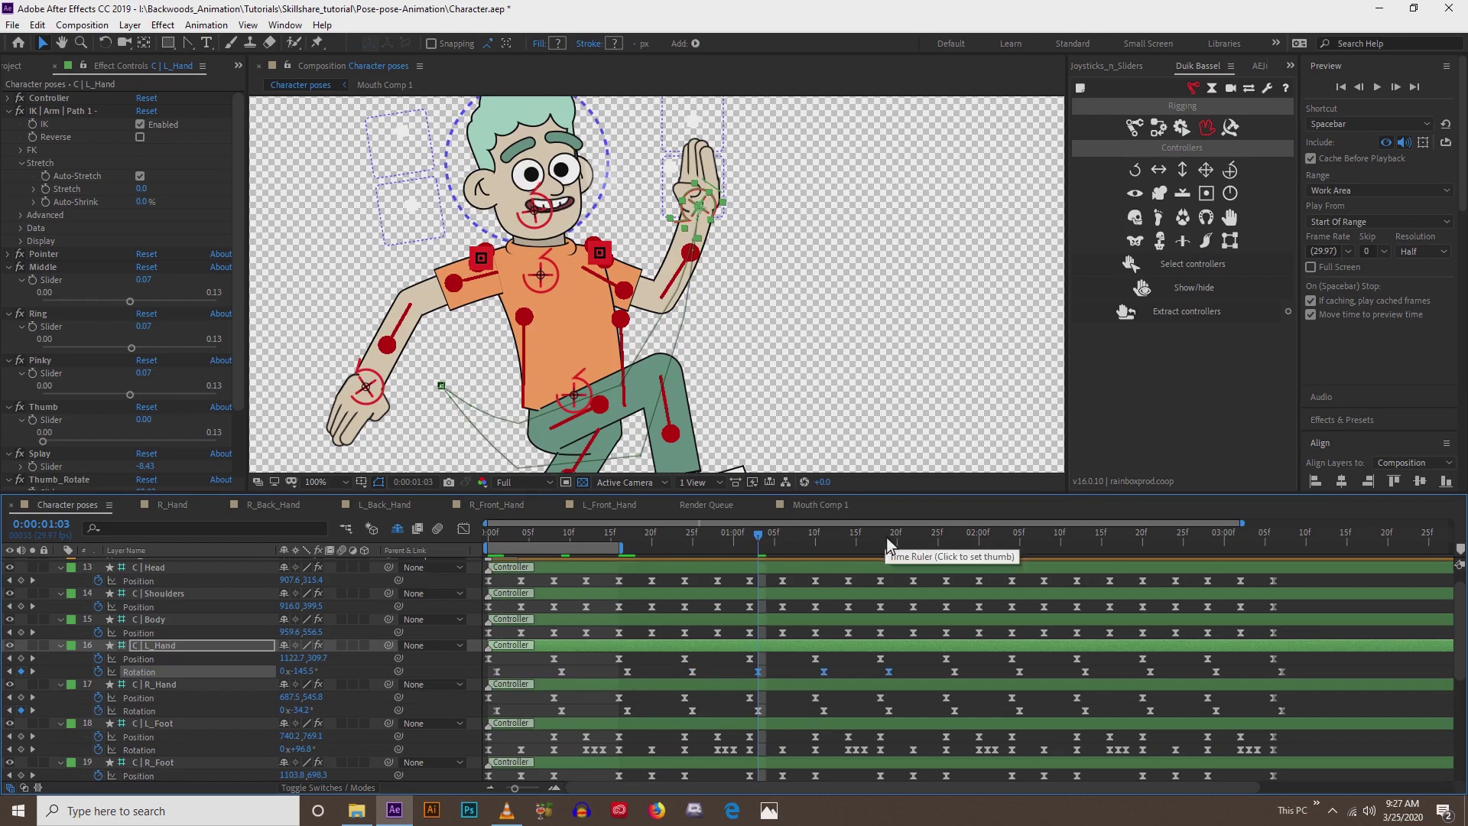
pyautogui.click(887, 538)
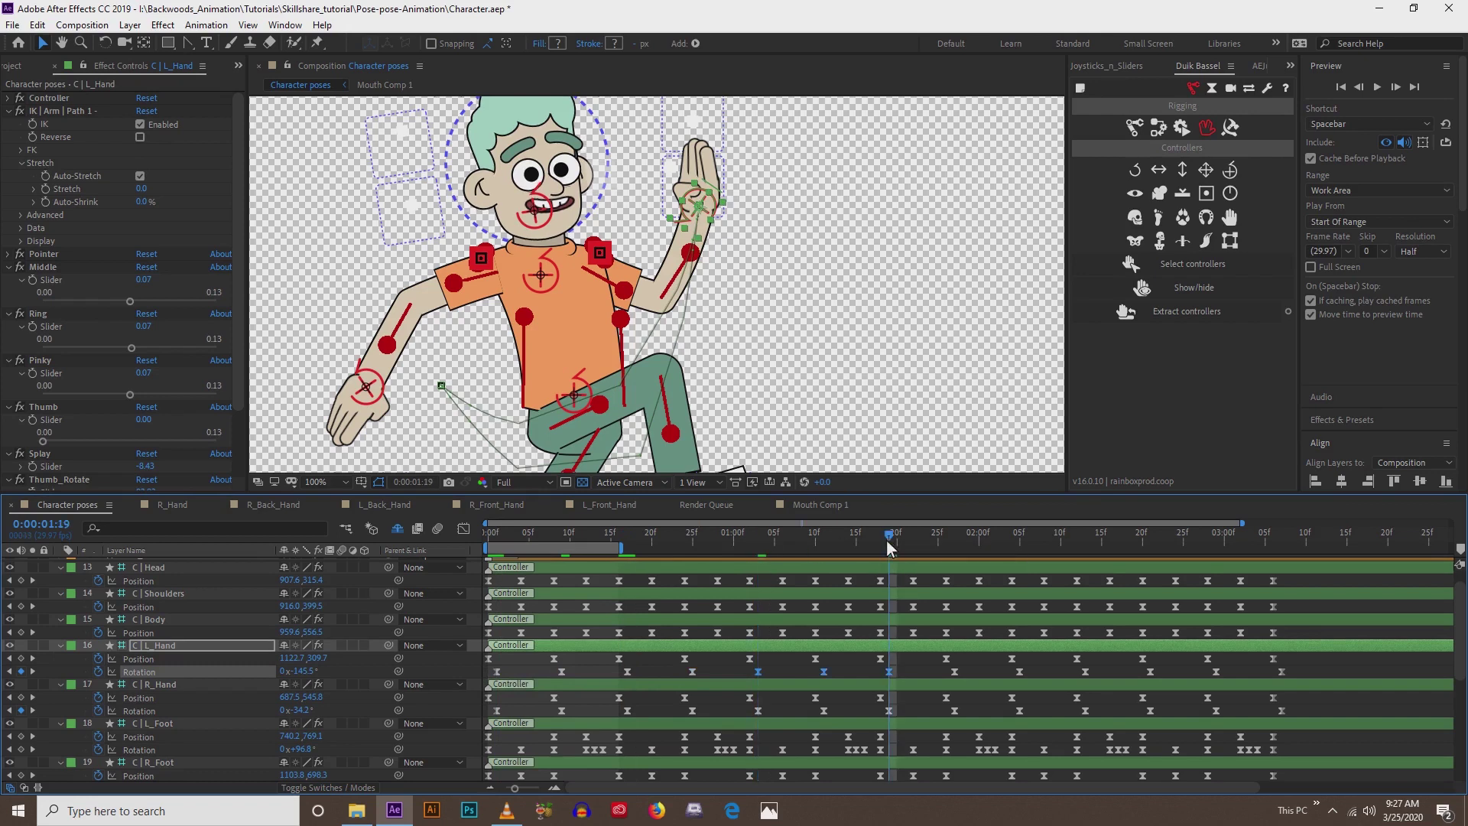
# - Paste the copied C | L_Hand Rotation keyframes at 0:00:02:05 and 0:00:02:21
pyautogui.click(1015, 547)
pyautogui.click(1026, 549)
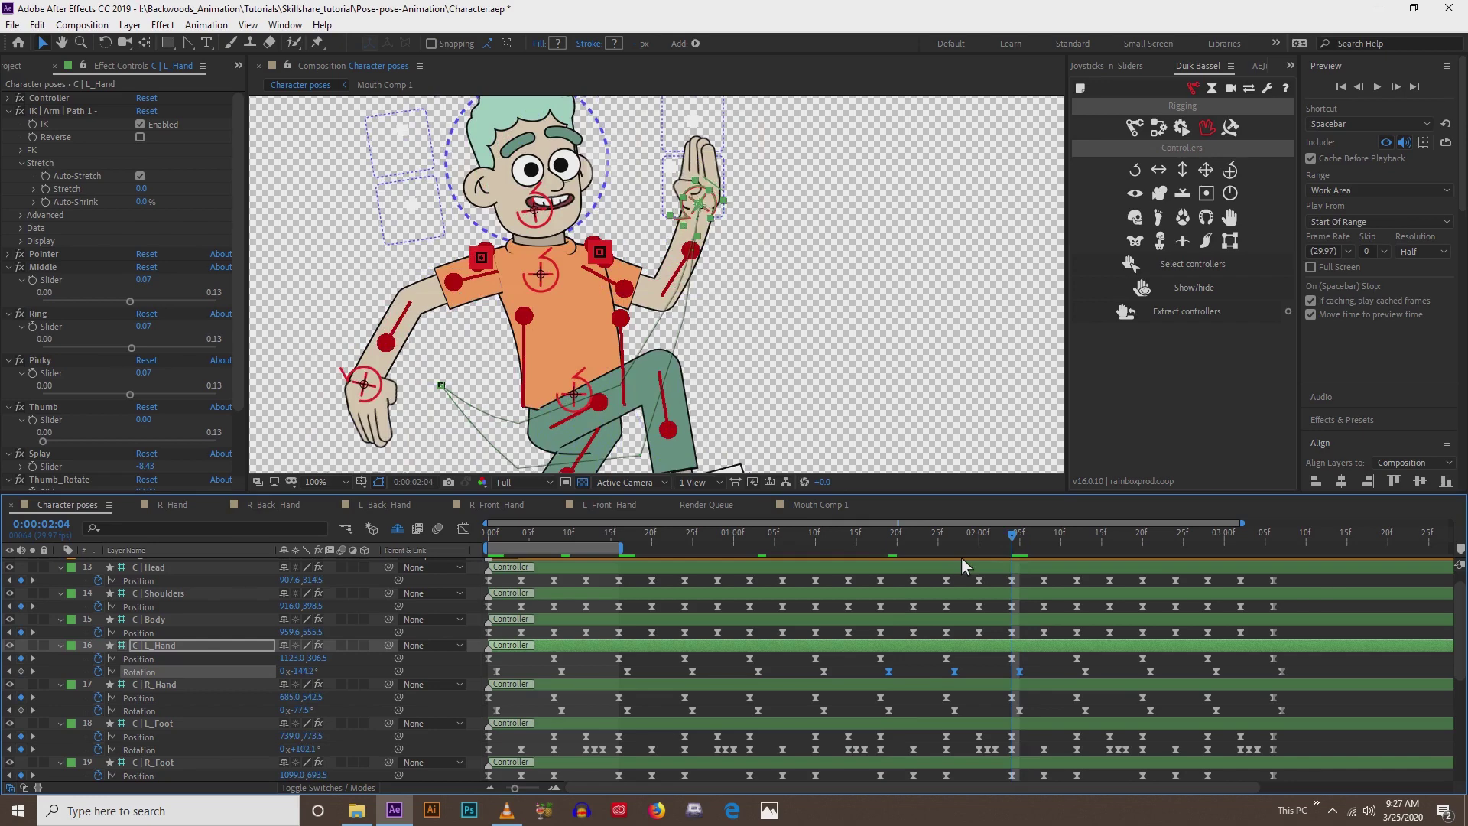
pyautogui.click(961, 556)
pyautogui.click(976, 556)
pyautogui.click(984, 556)
pyautogui.click(1001, 558)
pyautogui.click(1019, 562)
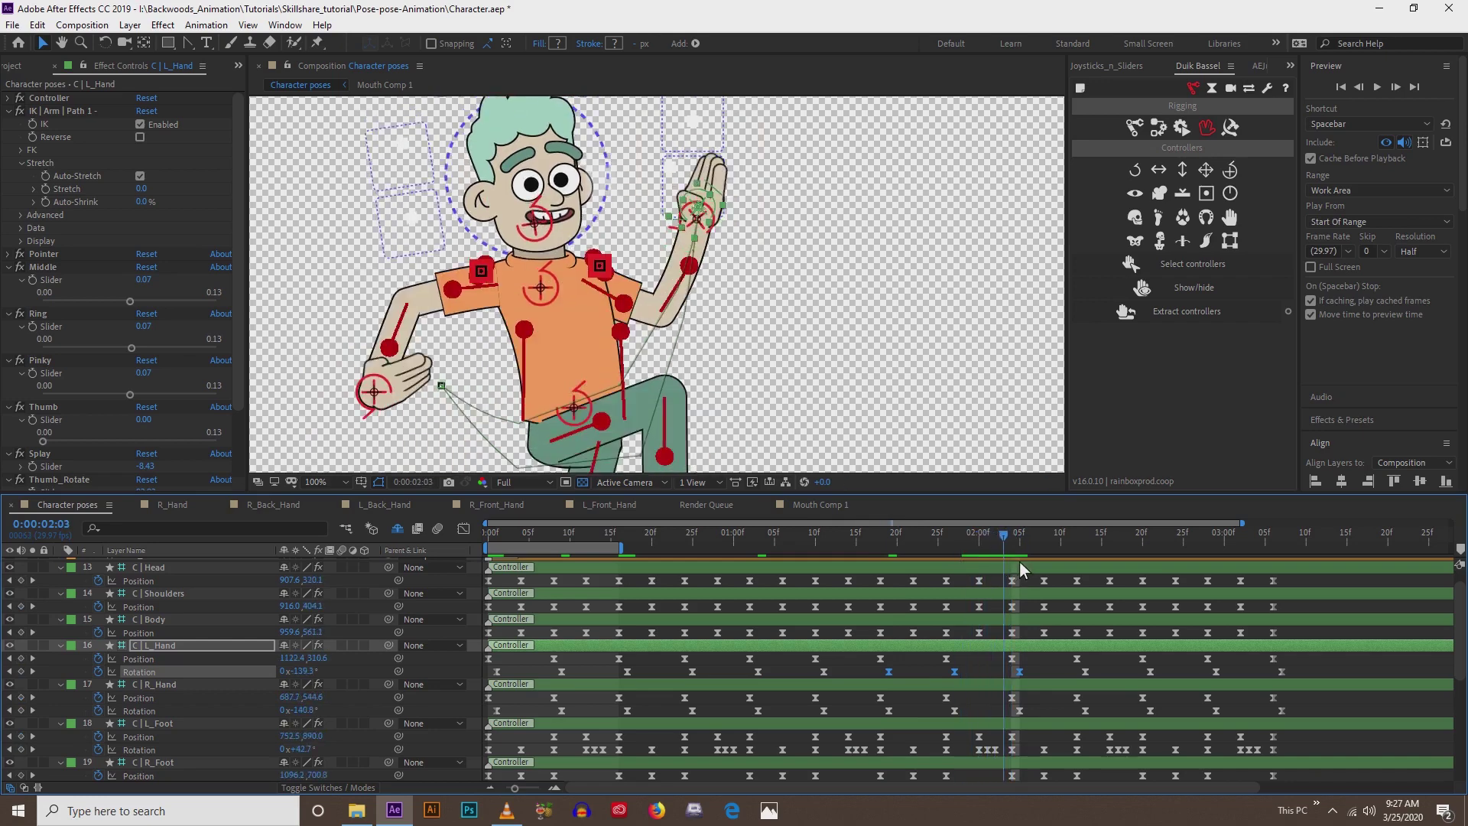
pyautogui.hotkey('ctrl', 'v')
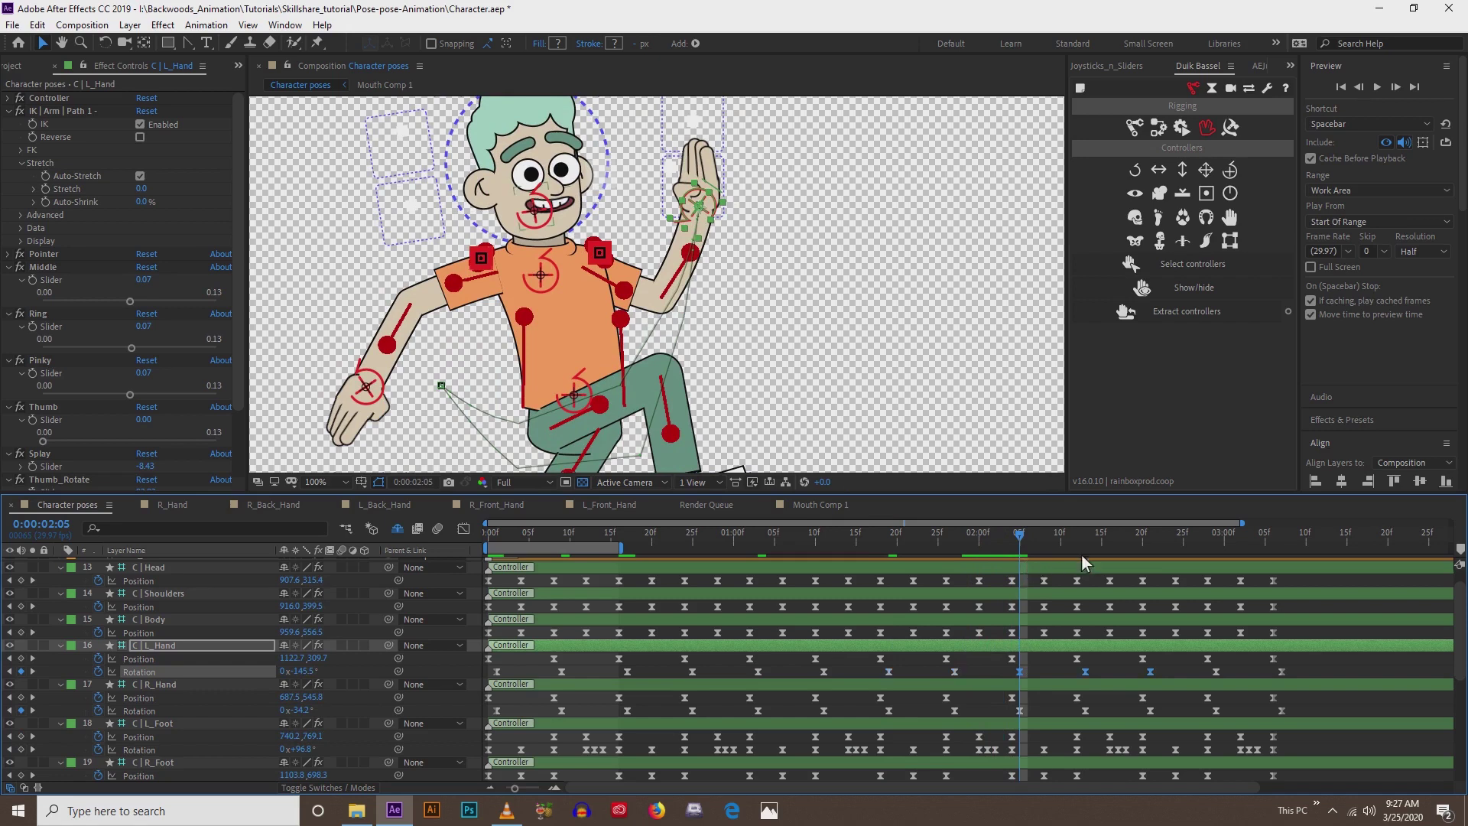
pyautogui.click(1149, 543)
pyautogui.hotkey('ctrl', 'v')
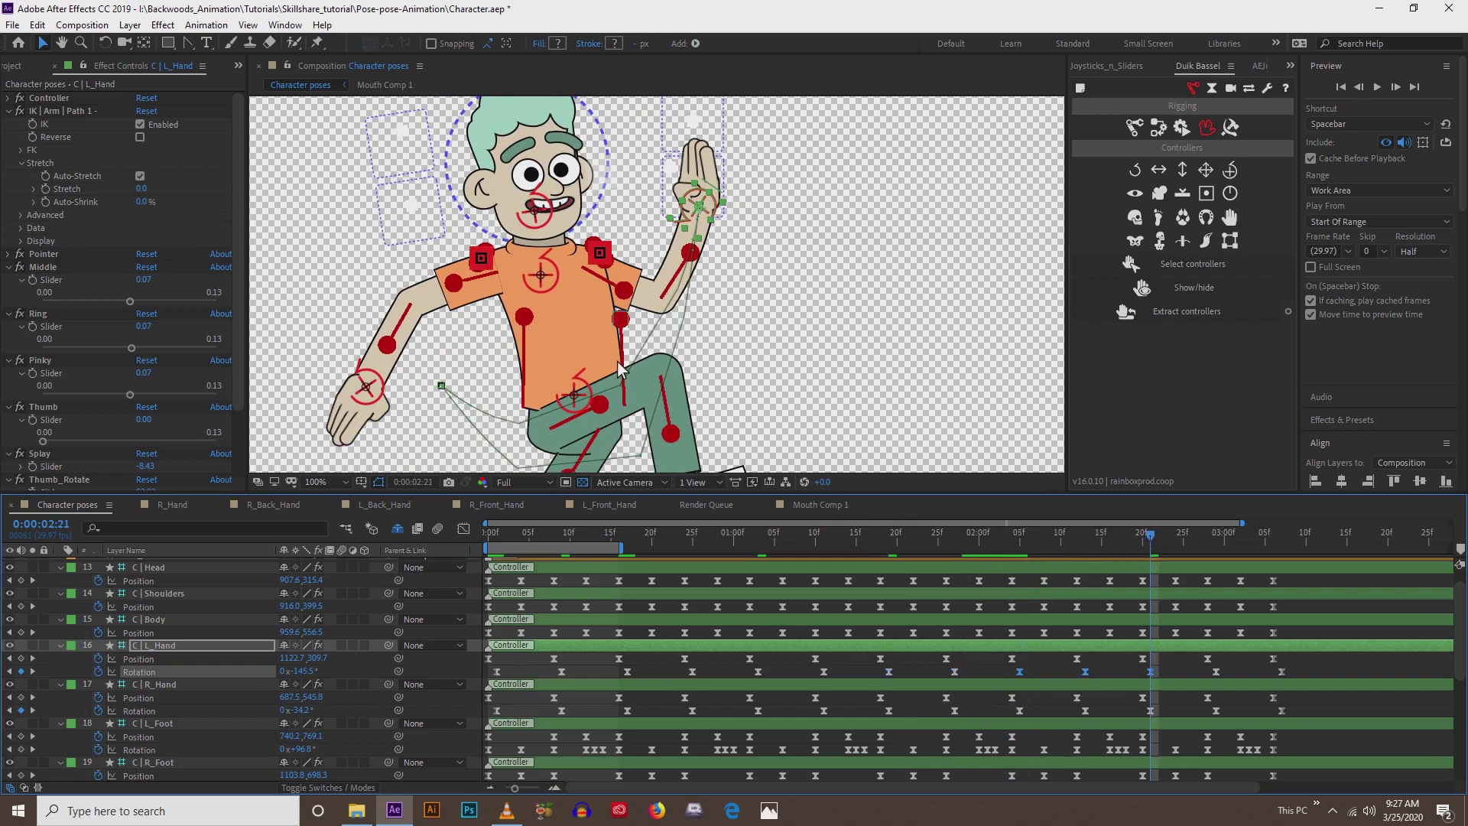
# - Preview the run cycle with the revised left hand rotation and return to the first frame
pyautogui.press('space')
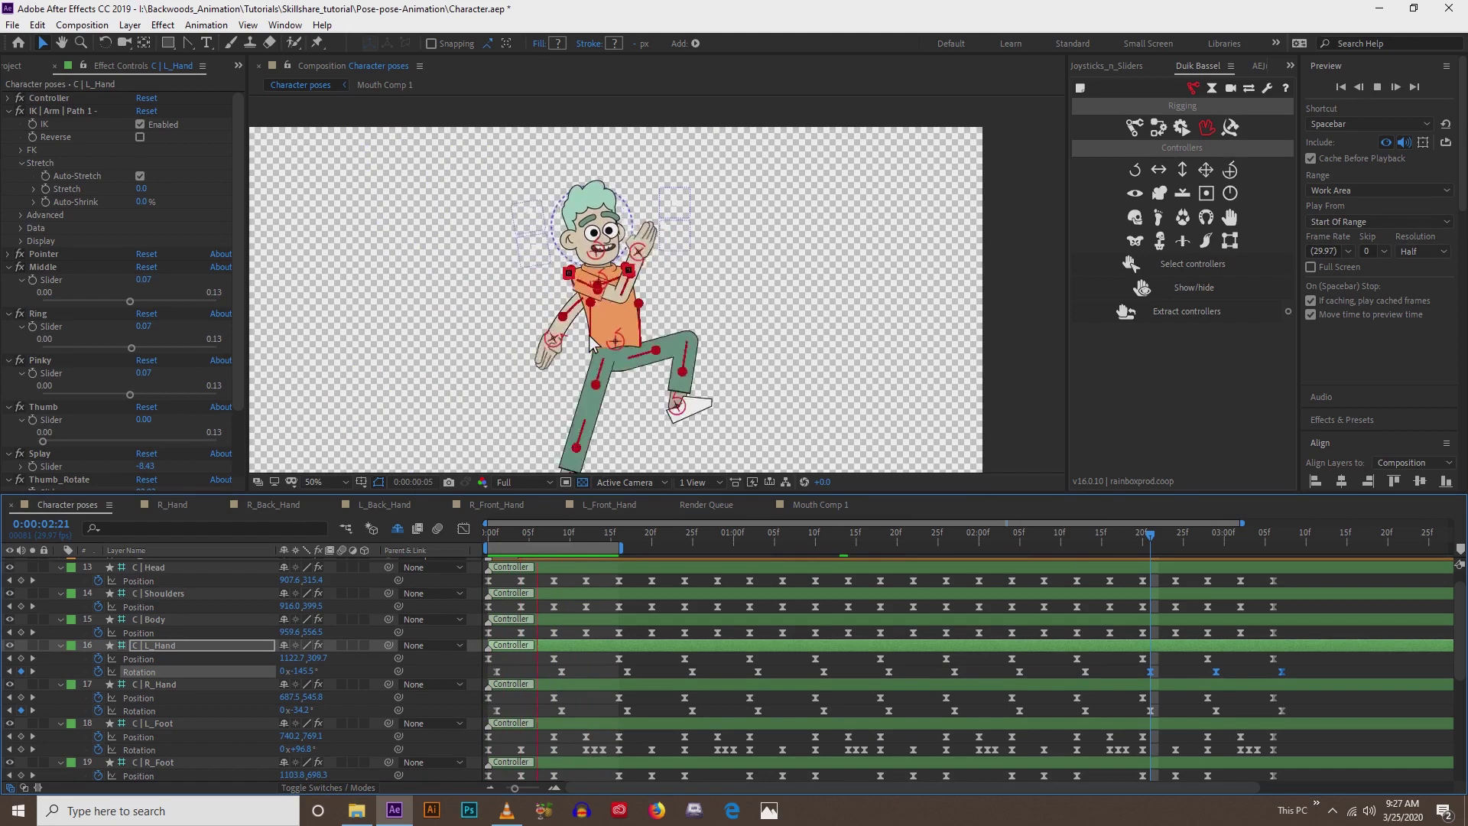
pyautogui.press('space')
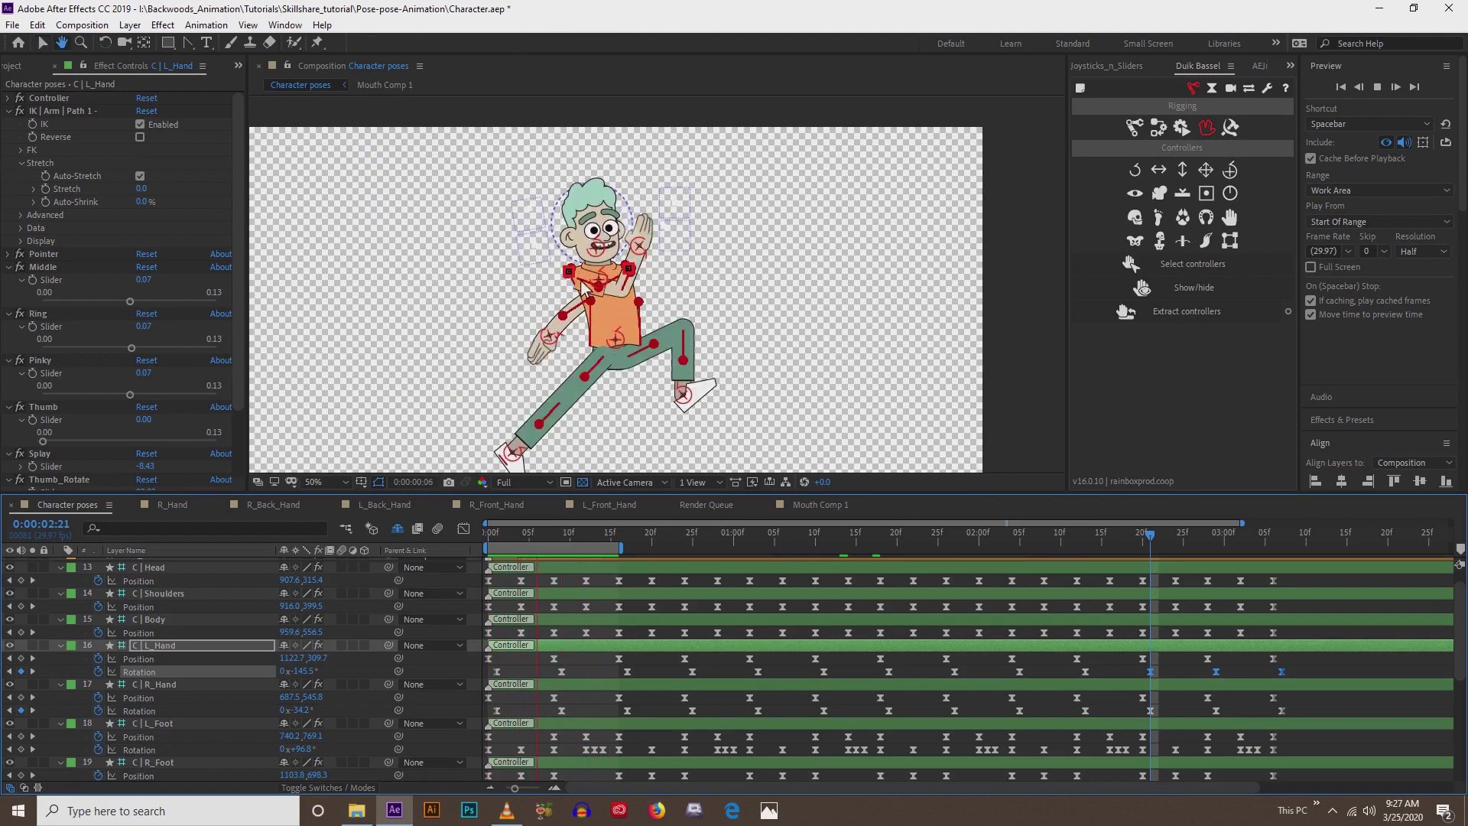
pyautogui.click(488, 540)
pyautogui.press('v')
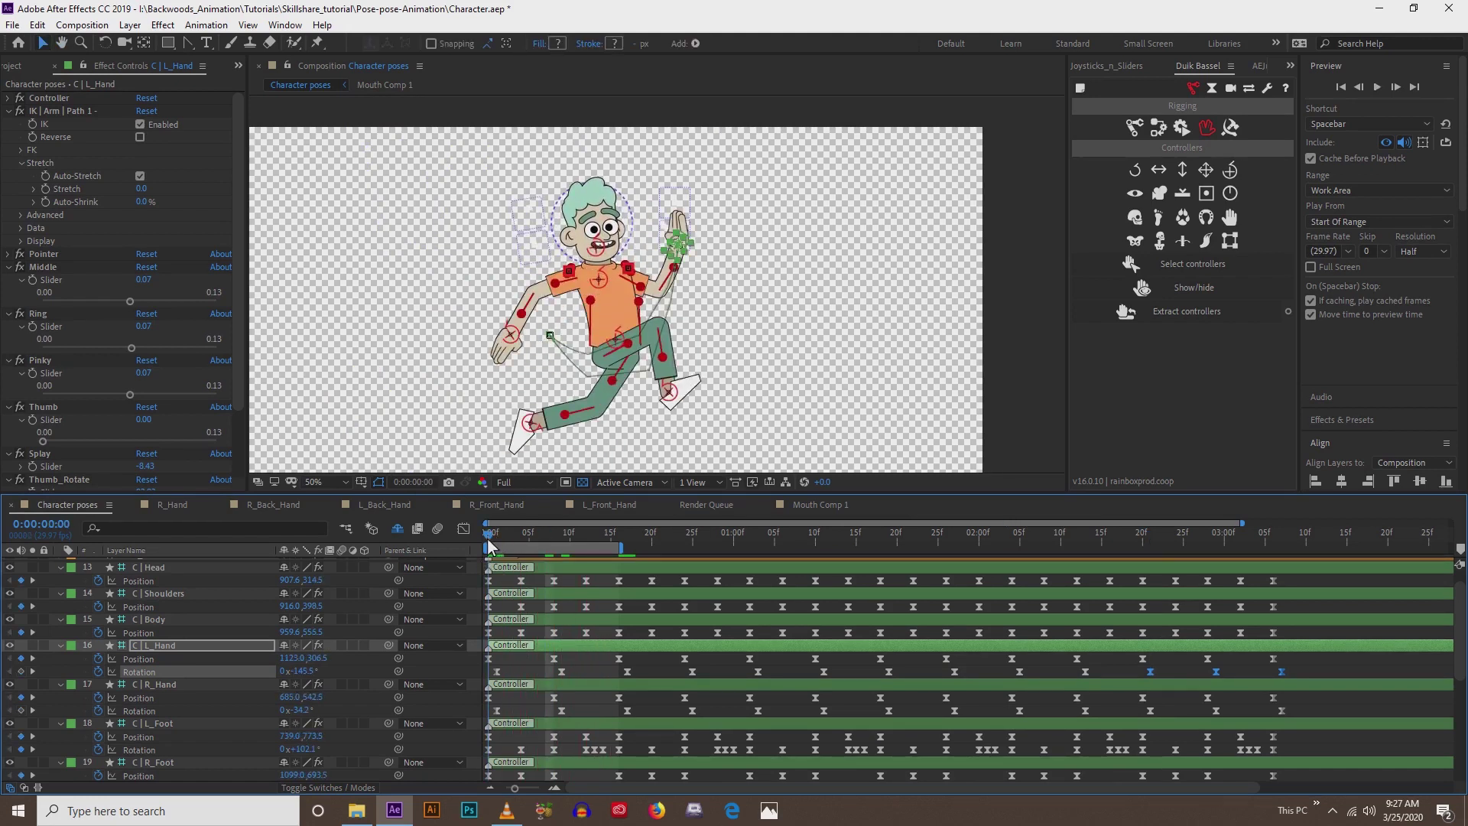
# - In the C | R_Hand Rotation speed graph, lengthen the incoming ease of the keyframe at 0:00:00:17 so the speed peaks near 0:00:00:13
pyautogui.click(496, 538)
pyautogui.click(517, 341)
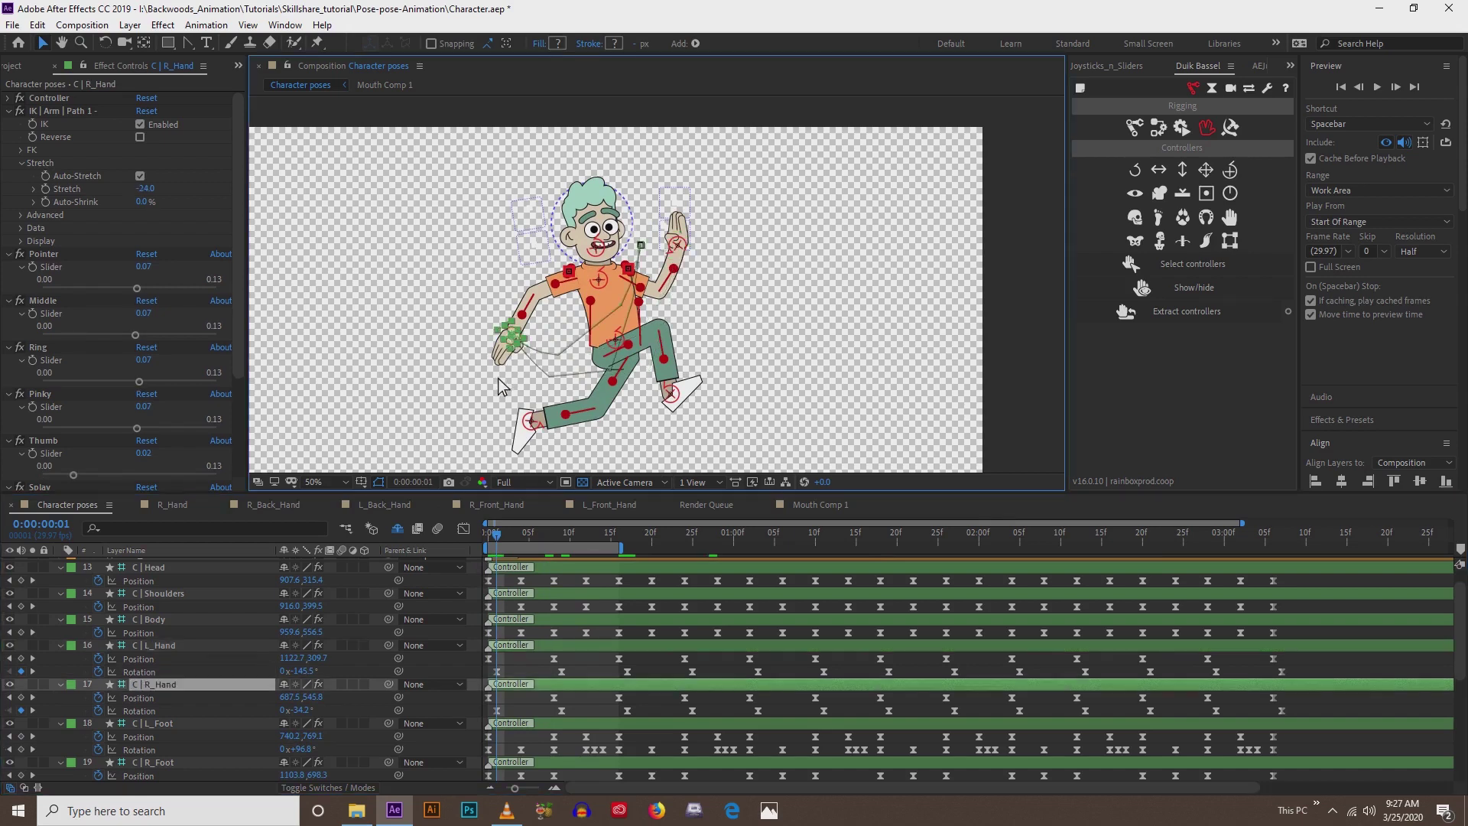
pyautogui.moveTo(488, 402); pyautogui.dragTo(503, 354)
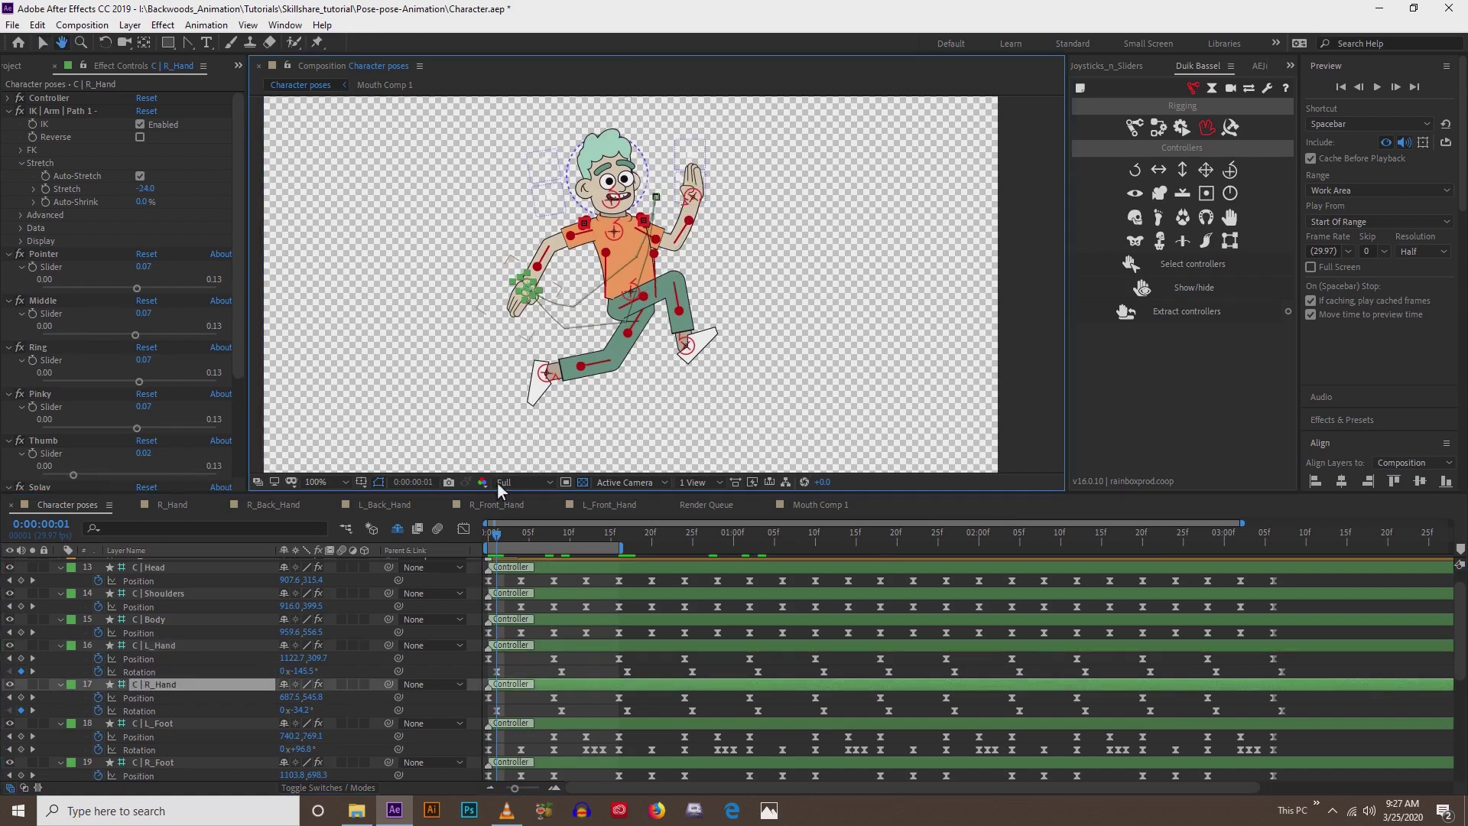
pyautogui.press('.')
pyautogui.press('v')
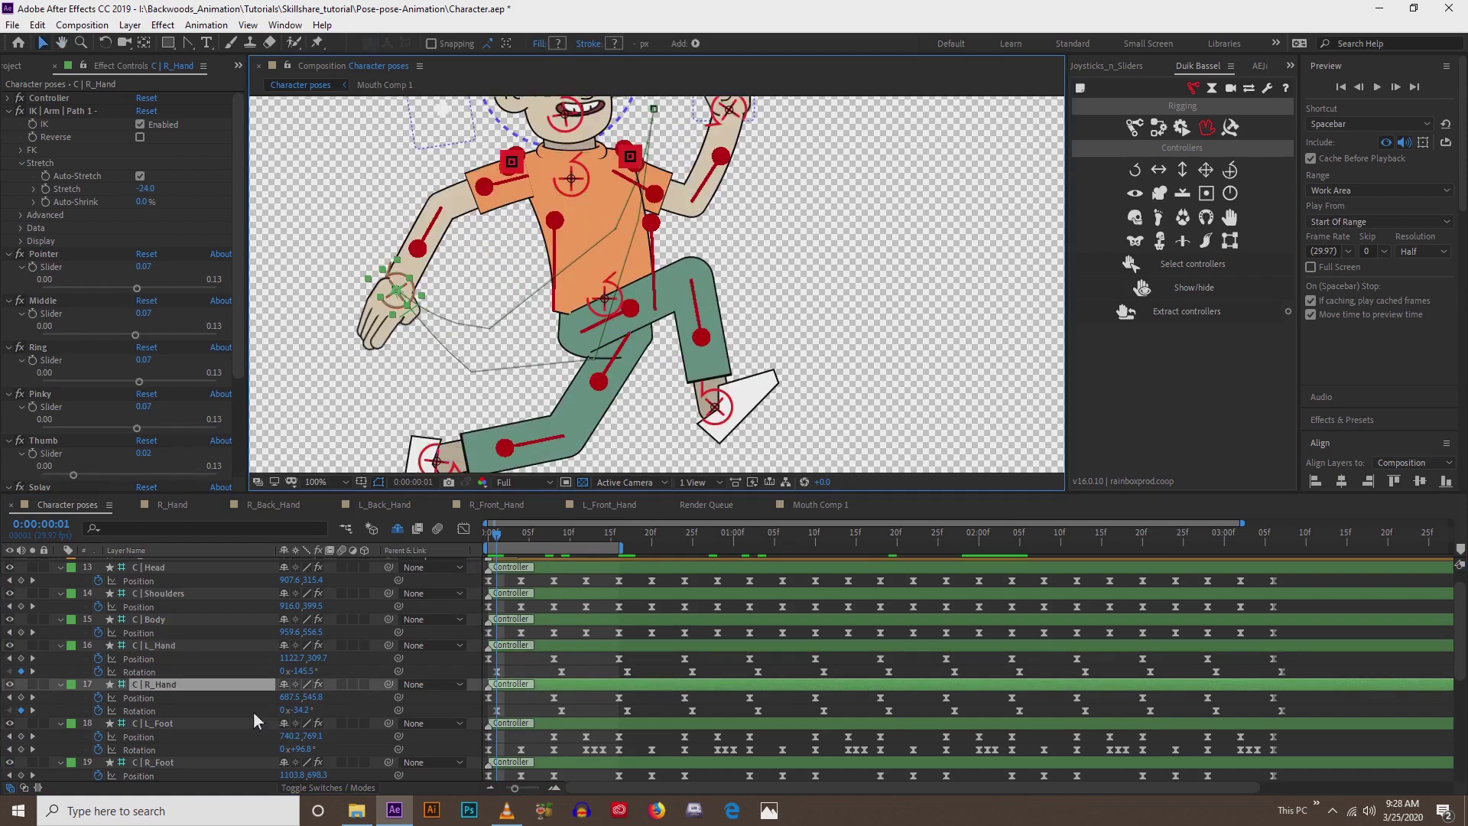
pyautogui.scroll(-1, 149, 703)
pyautogui.click(145, 672)
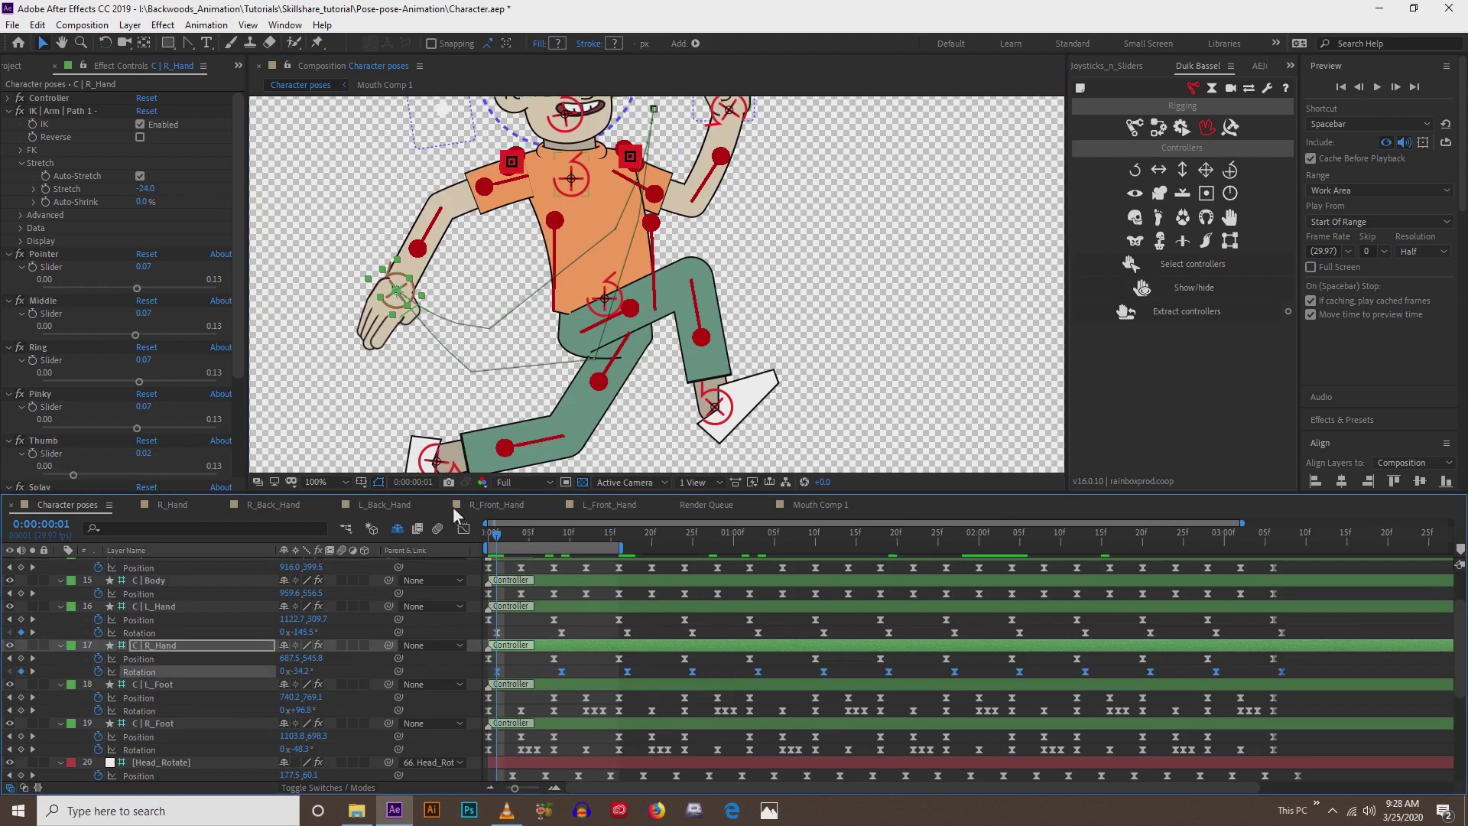
pyautogui.click(463, 528)
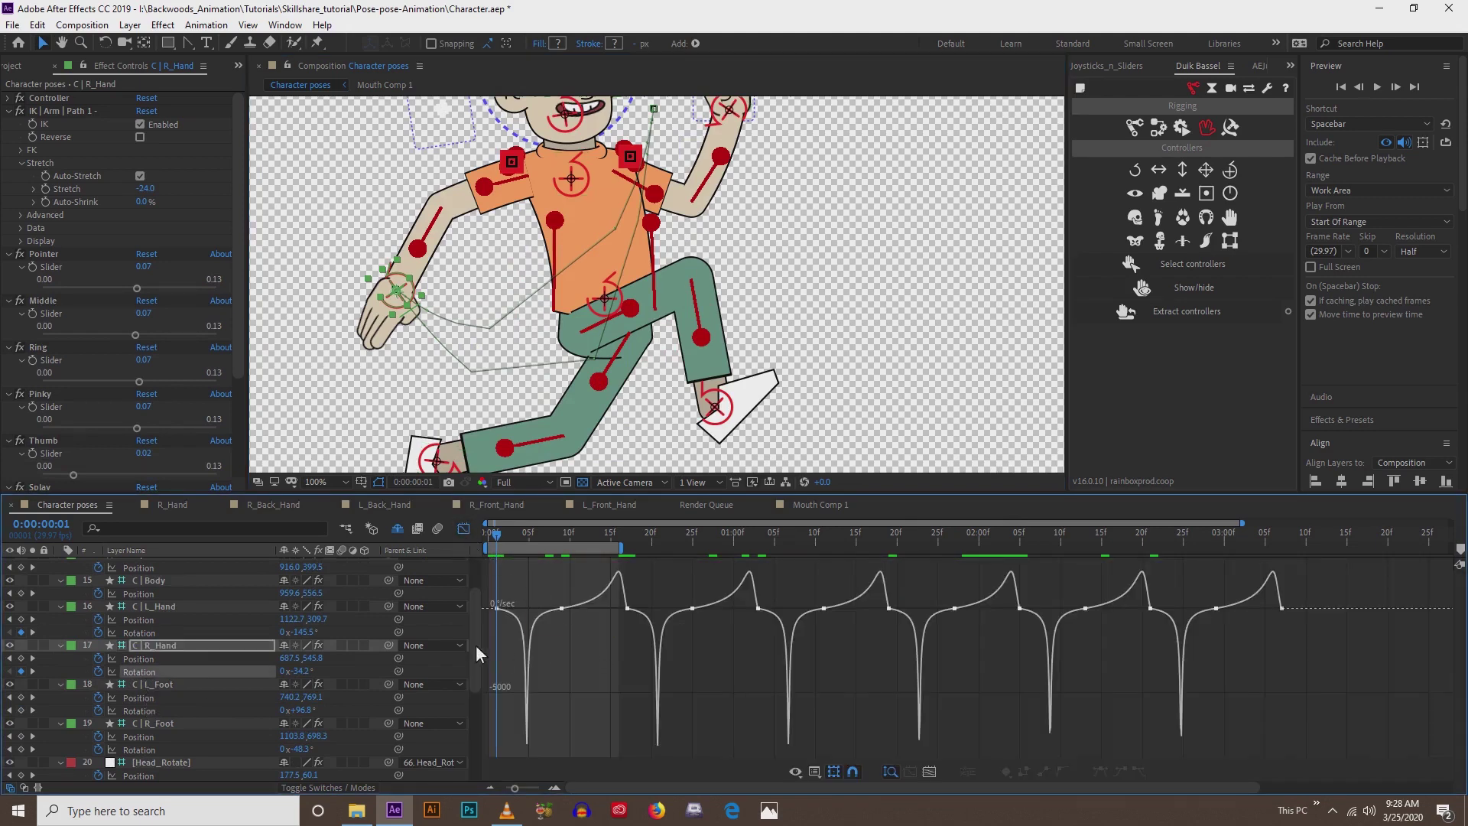
pyautogui.moveTo(496, 541); pyautogui.dragTo(594, 546)
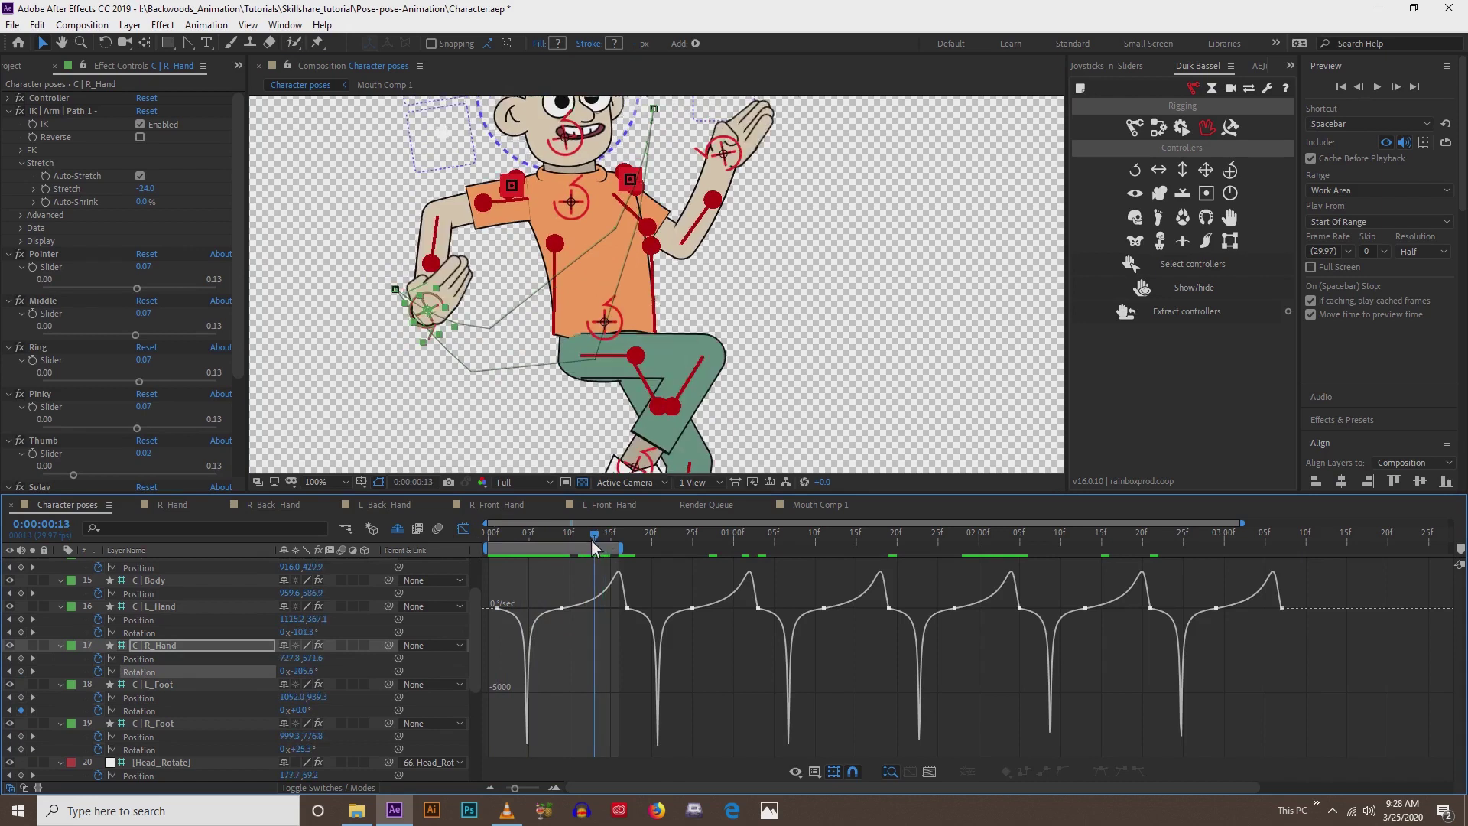
pyautogui.moveTo(609, 606)
pyautogui.mouseDown()
pyautogui.moveTo(652, 627)
pyautogui.moveTo(602, 611)
pyautogui.moveTo(601, 632)
pyautogui.moveTo(601, 614)
pyautogui.mouseUp()
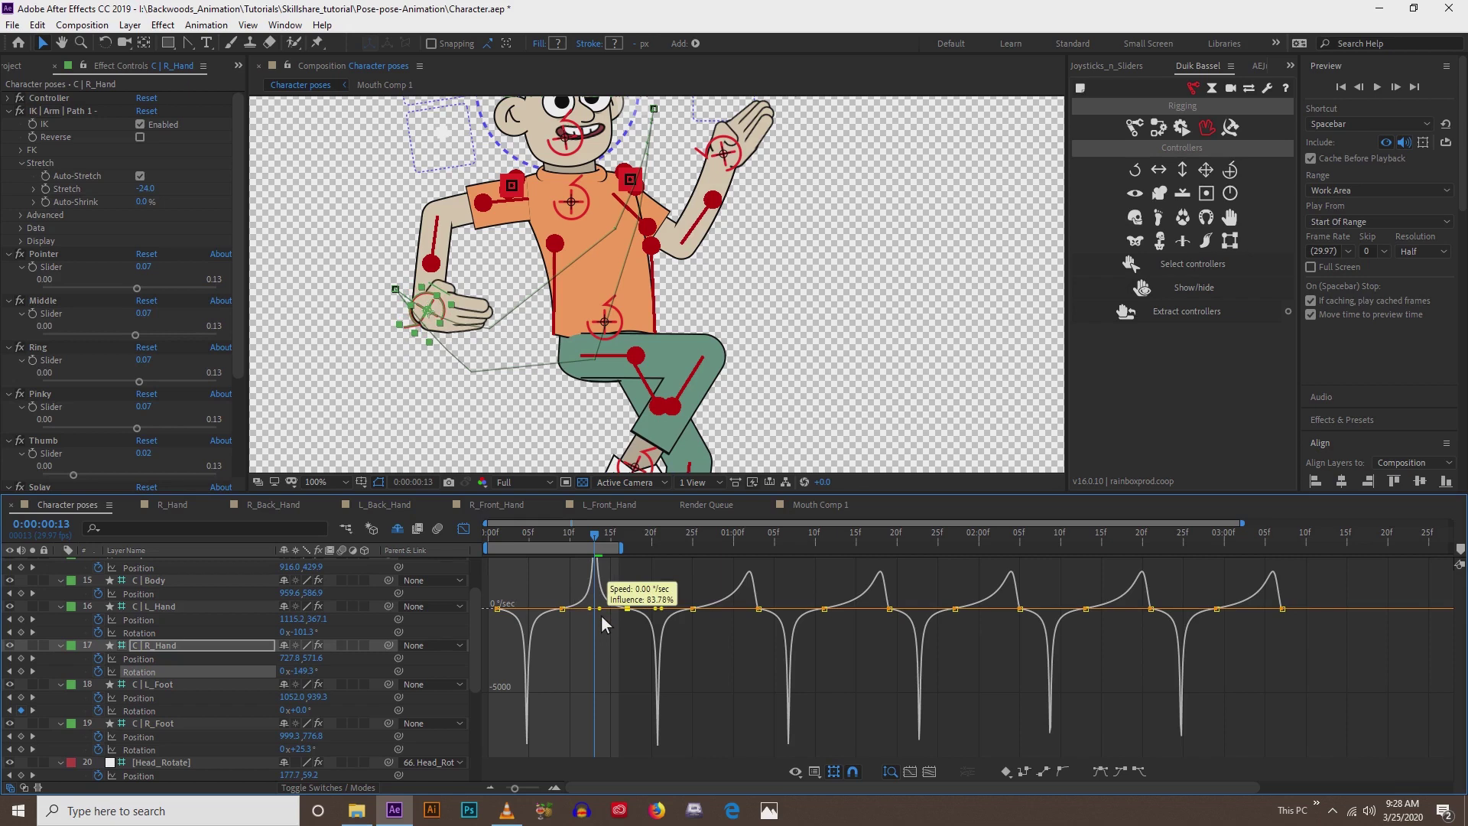
pyautogui.moveTo(601, 614); pyautogui.dragTo(593, 613)
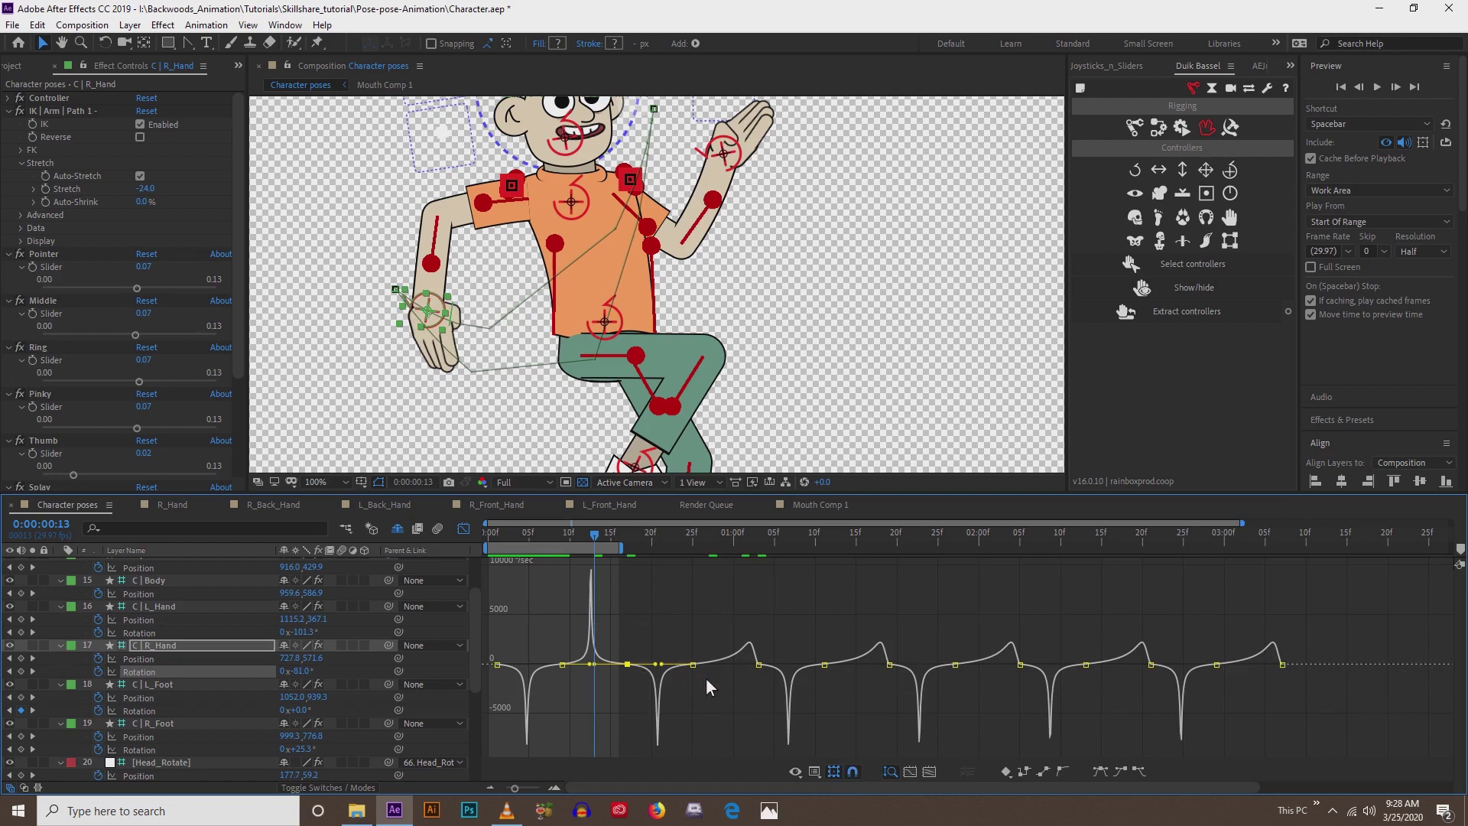
# - Copy the first three C | R_Hand Rotation keyframes from the layer-bar view and paste them at 0:00:00:17
pyautogui.click(463, 528)
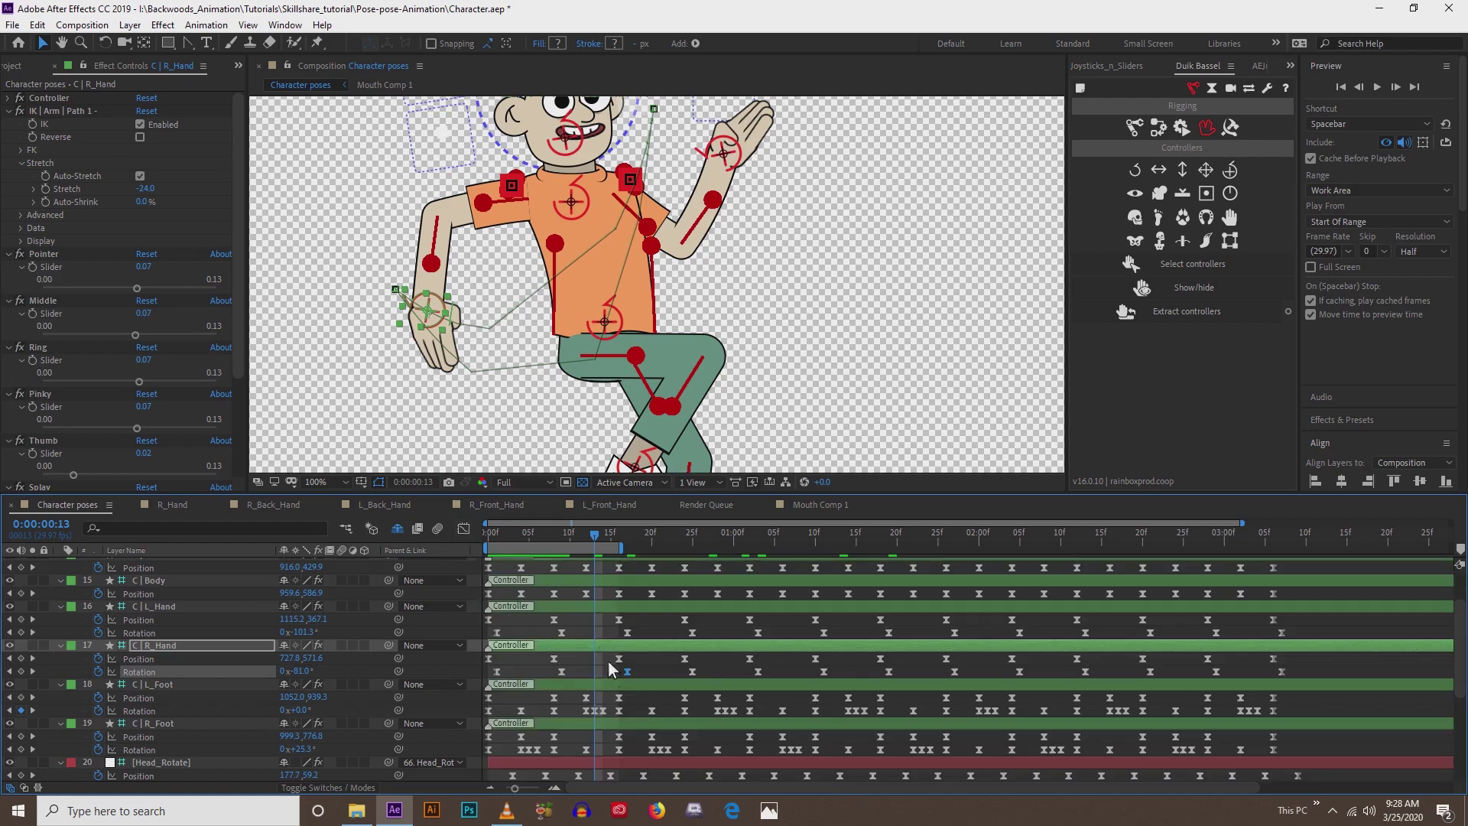
pyautogui.moveTo(629, 683)
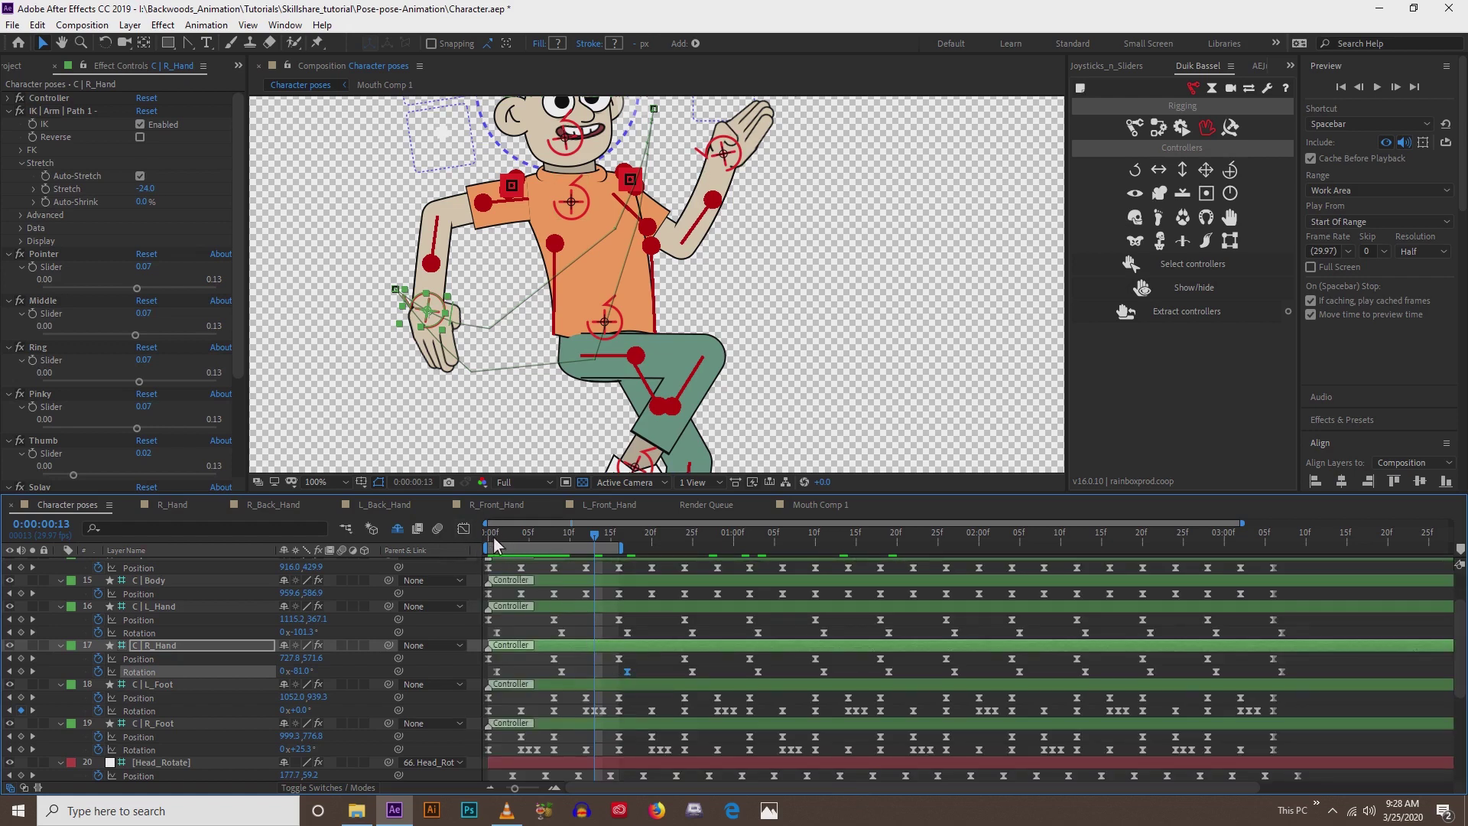
pyautogui.click(494, 540)
pyautogui.moveTo(494, 539); pyautogui.dragTo(502, 535)
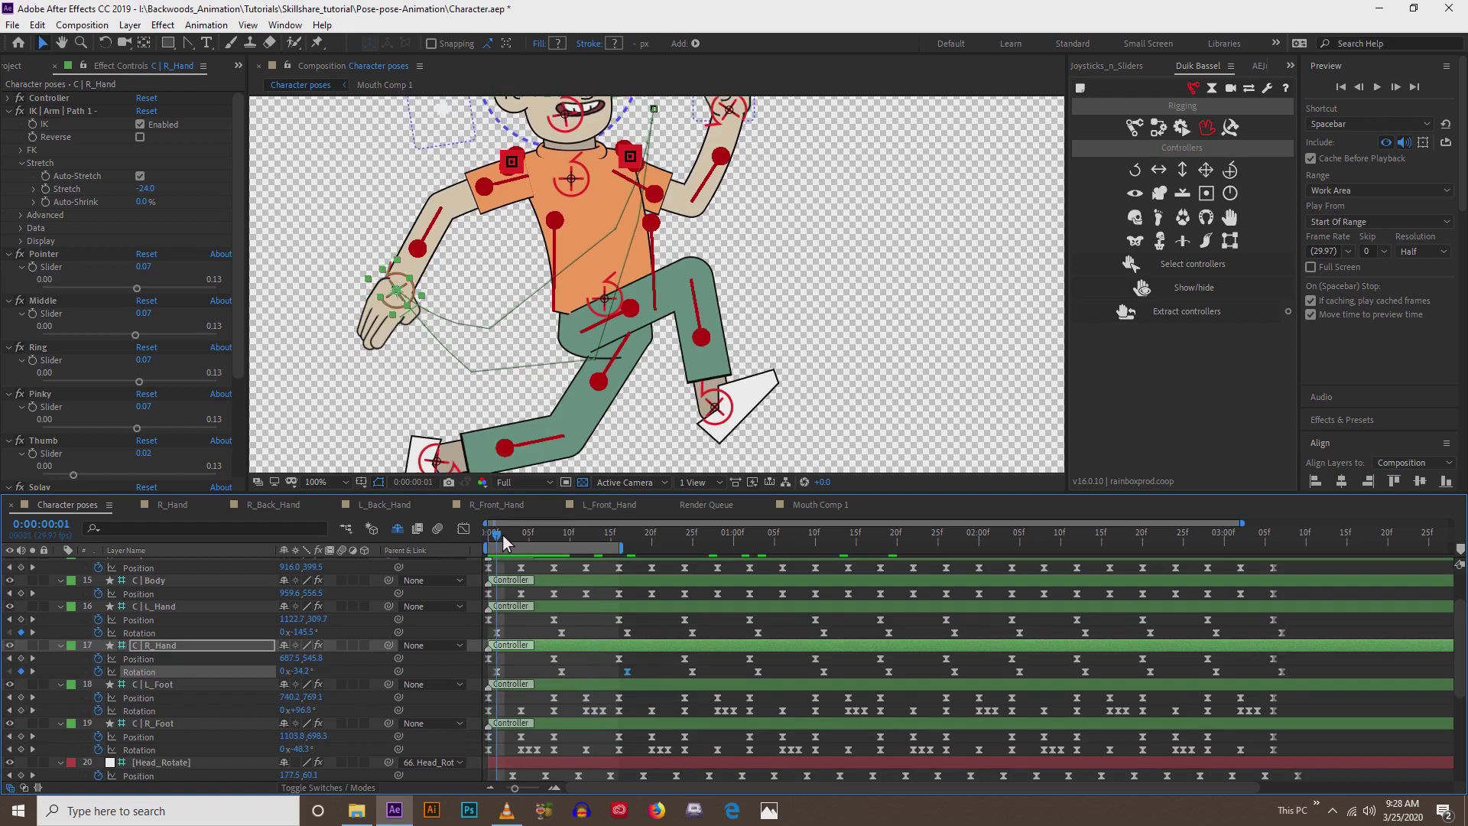
pyautogui.click(499, 672)
pyautogui.moveTo(503, 677); pyautogui.dragTo(639, 676)
pyautogui.click(626, 534)
pyautogui.hotkey('ctrl', 'c')
pyautogui.hotkey('ctrl', 'v')
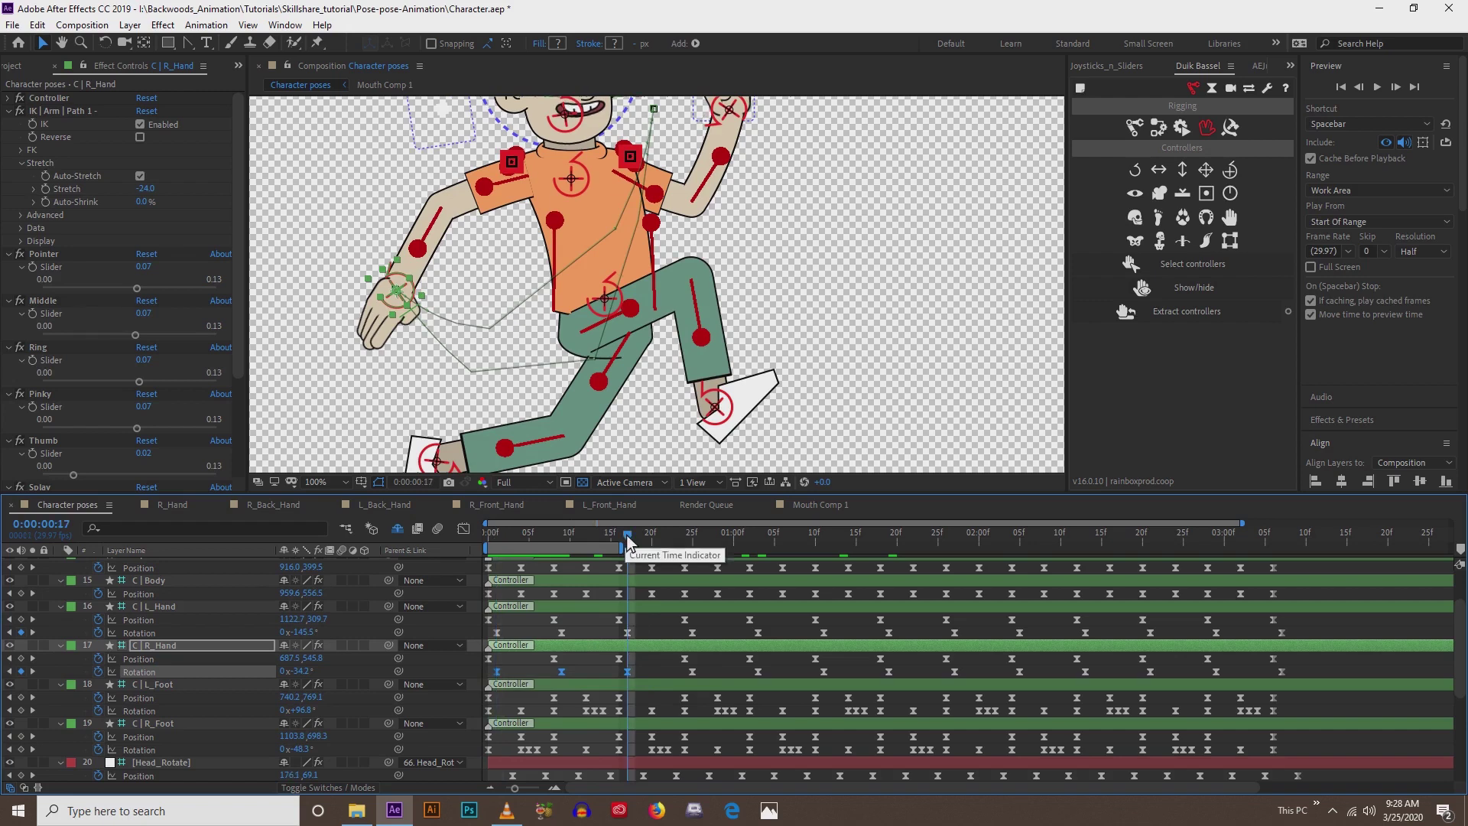
# - Paste the copied C | R_Hand Rotation keyframes at 0:00:01:03, 0:00:01:19, 0:00:02:05 and 0:00:02:21
pyautogui.click(757, 541)
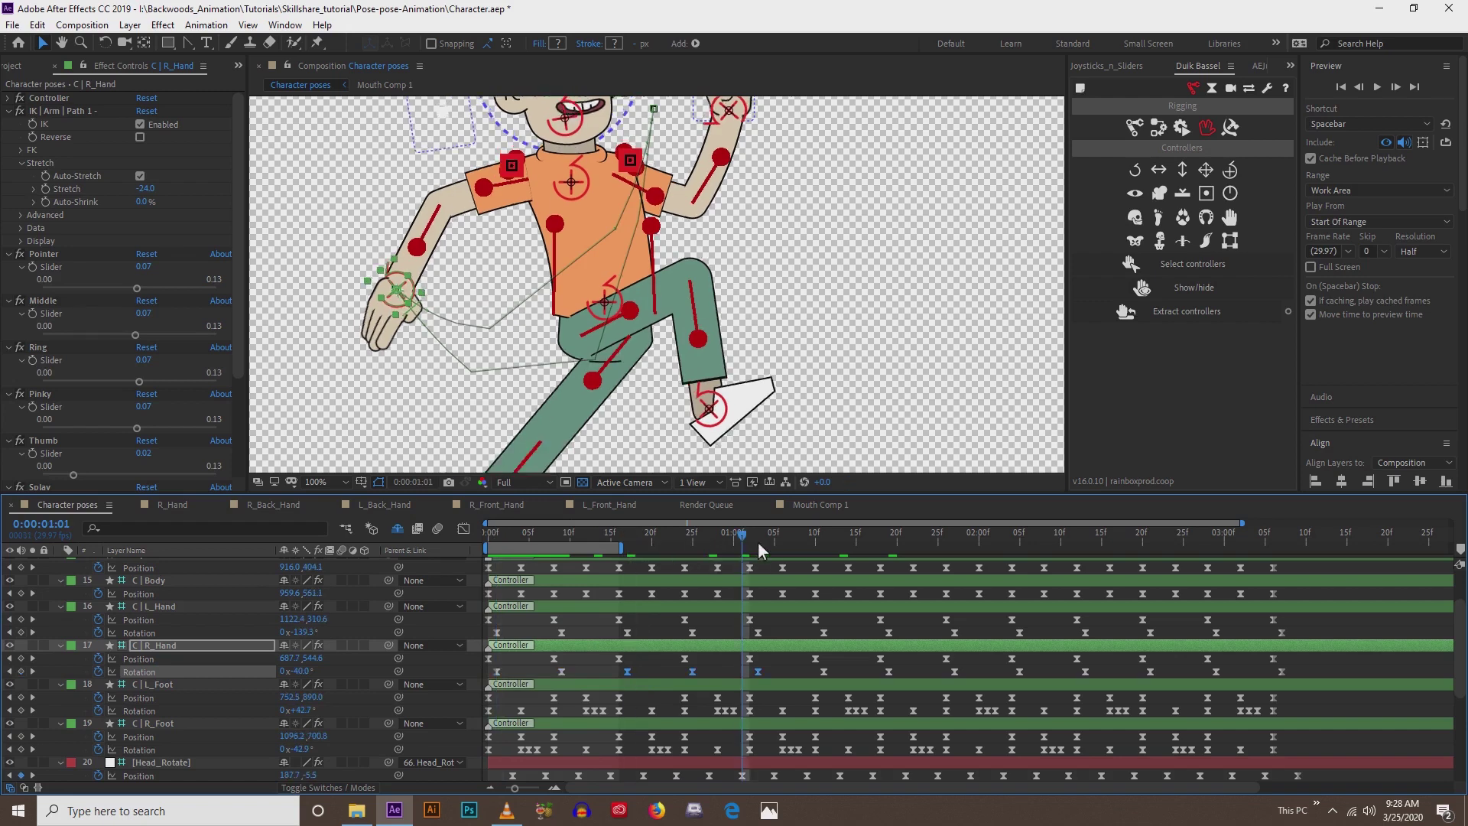
pyautogui.hotkey('ctrl', 'v')
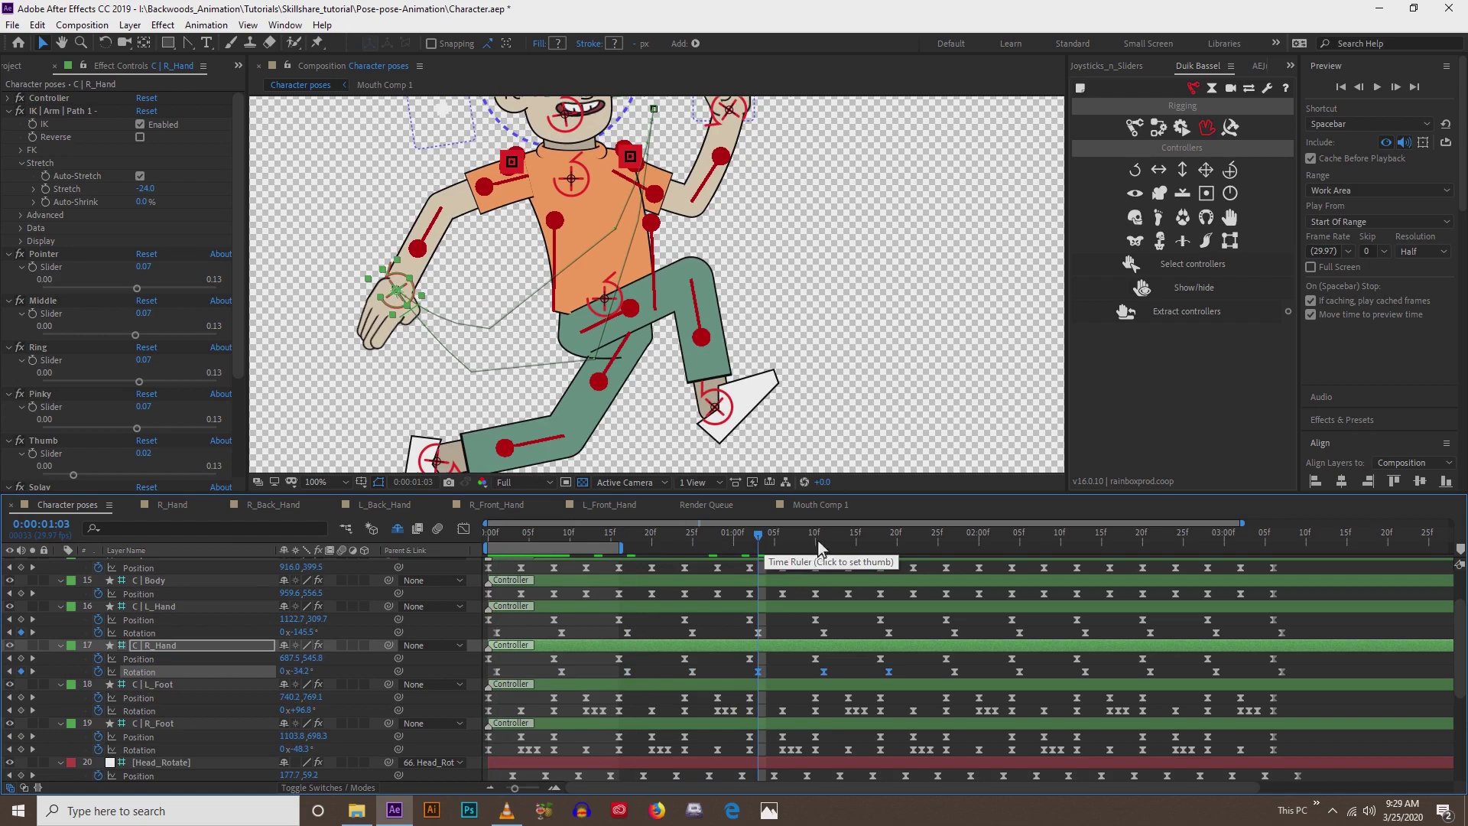
pyautogui.click(889, 547)
pyautogui.hotkey('ctrl', 'v')
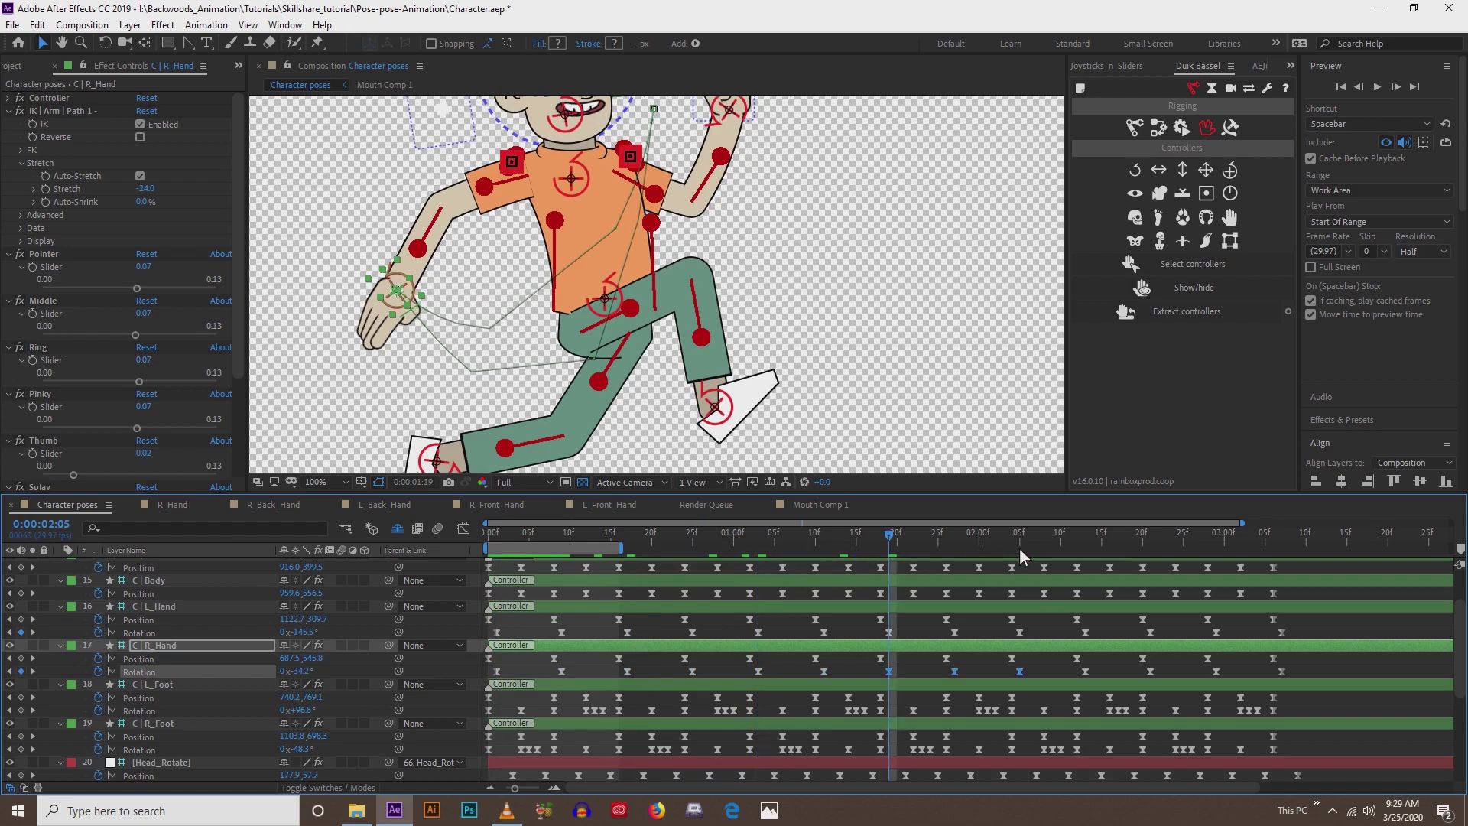
pyautogui.click(1019, 547)
pyautogui.hotkey('ctrl', 'v')
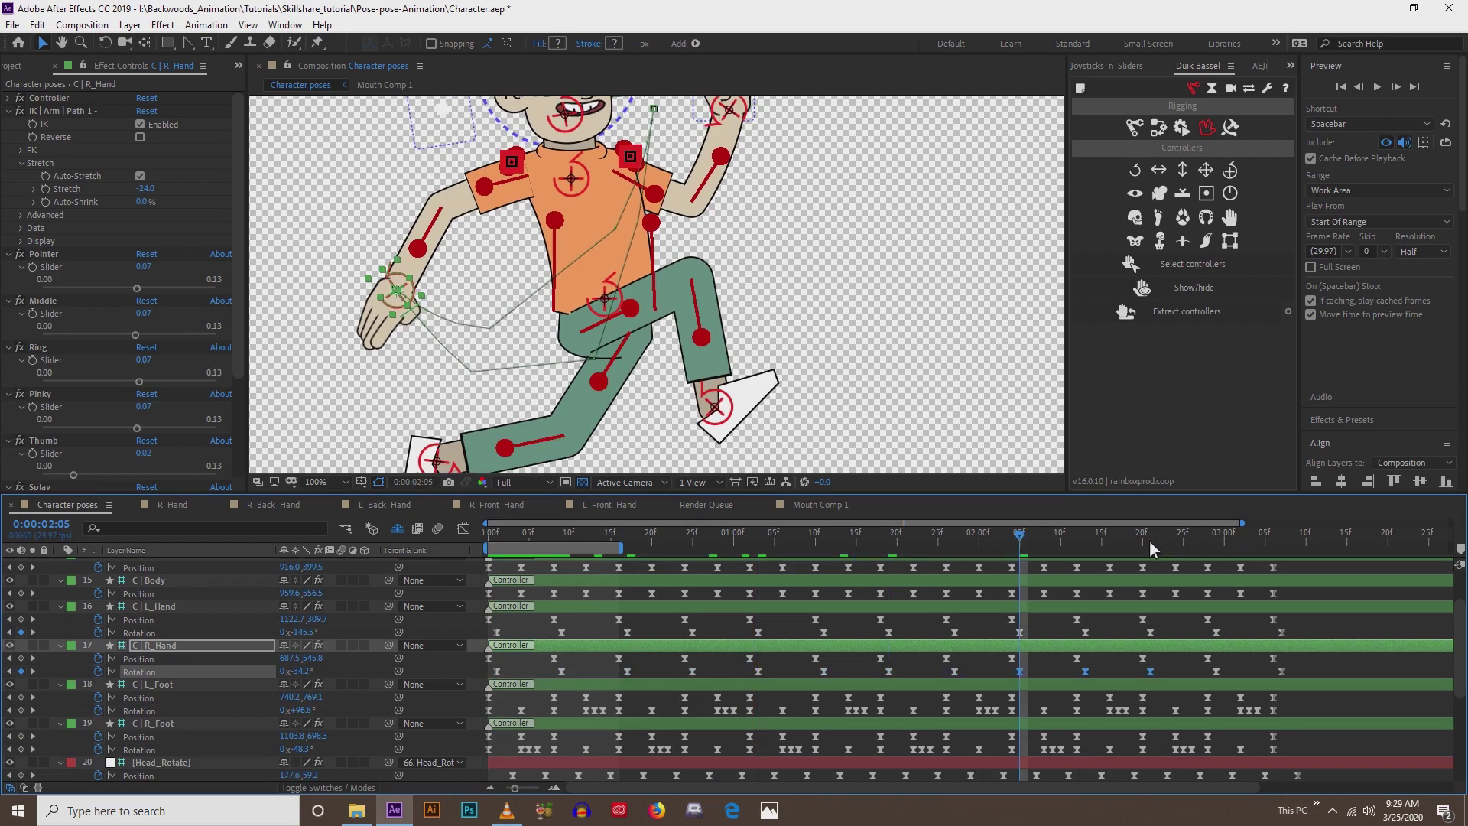
pyautogui.click(1149, 539)
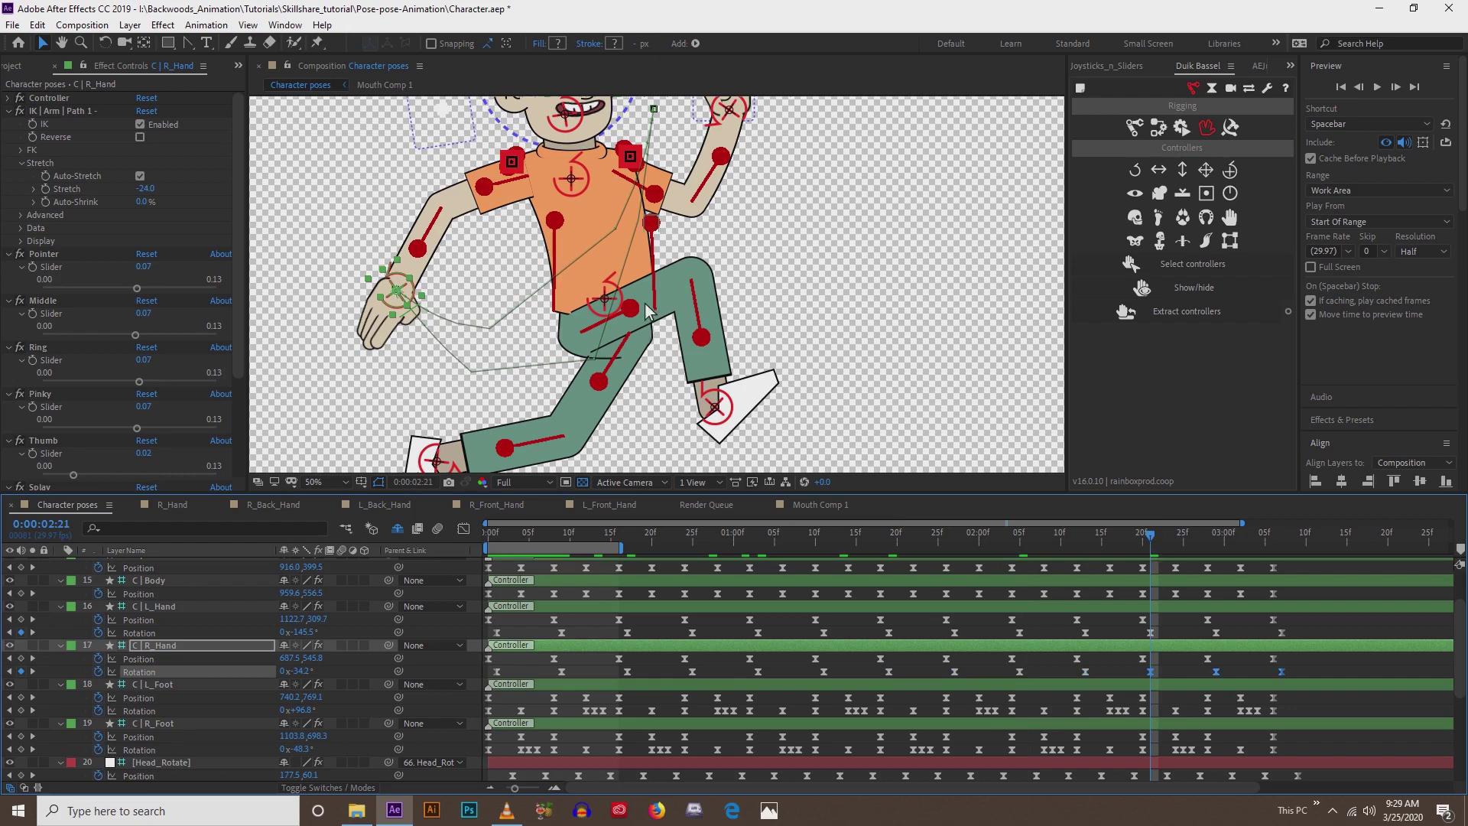
# - Deselect the right hand controller and preview the run cycle with the whole character in view
pyautogui.scroll(-2, 364, 312)
pyautogui.click(364, 312)
pyautogui.press('space')
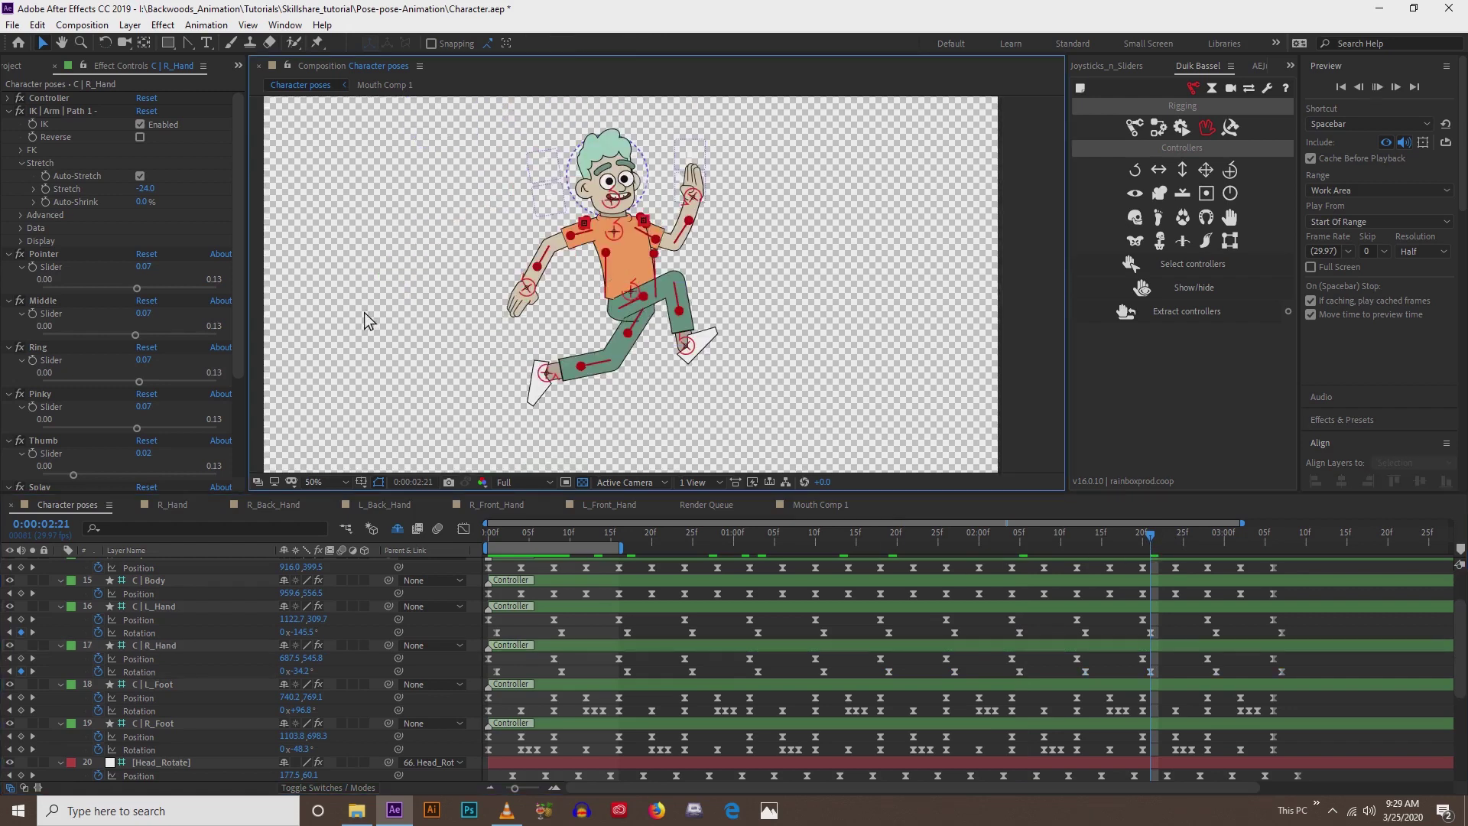